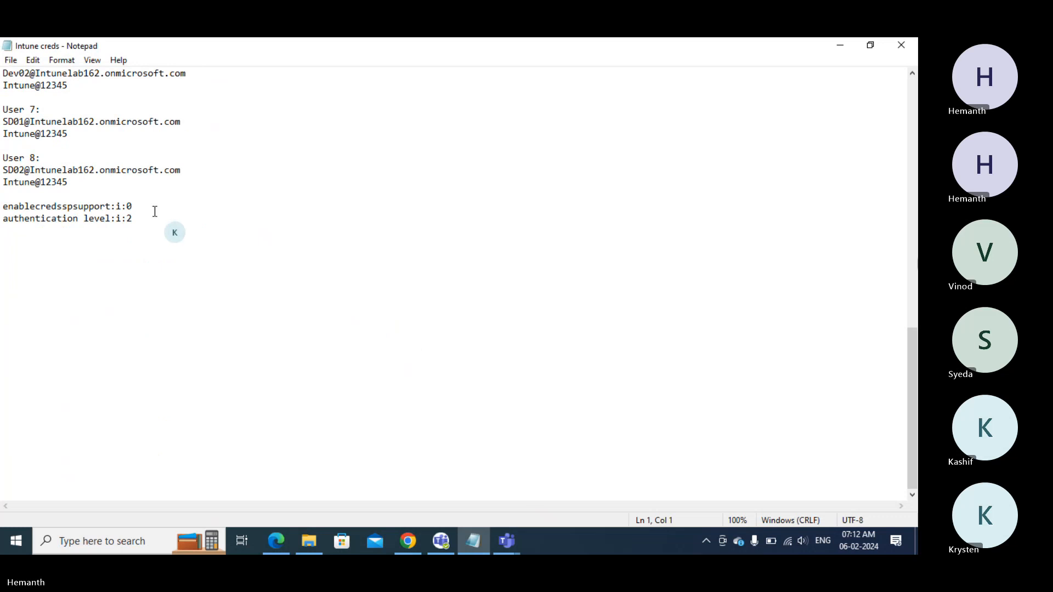
- Add a '6th feb Topics:' heading and item '1. Deploy application using Microsoft Store Method (Company Portal)'
left_click(160, 229)
key("Return")
key("Return")
key("Return")
key("Return")
key("Return")
key("Return")
key("Return")
key("Return")
key("Return")
key("Return")
key("Return")
key("Return")
key("Return")
key("Return")
key("Return")
key("Return")
key("Return")
key("Return")
key("Return")
key("Return")
key("Return")
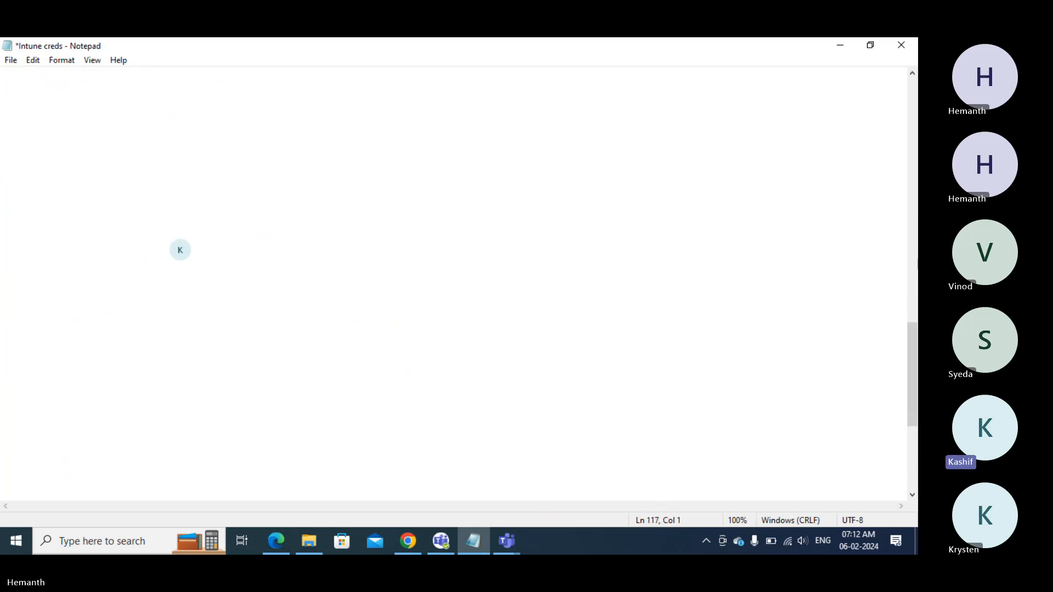
left_click(56, 107)
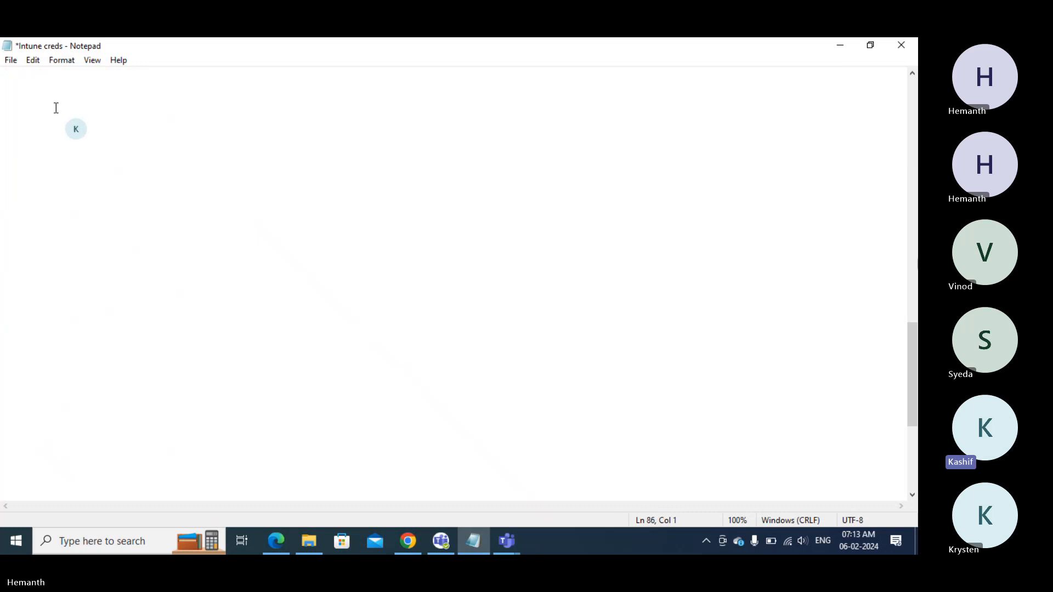
type("6th ")
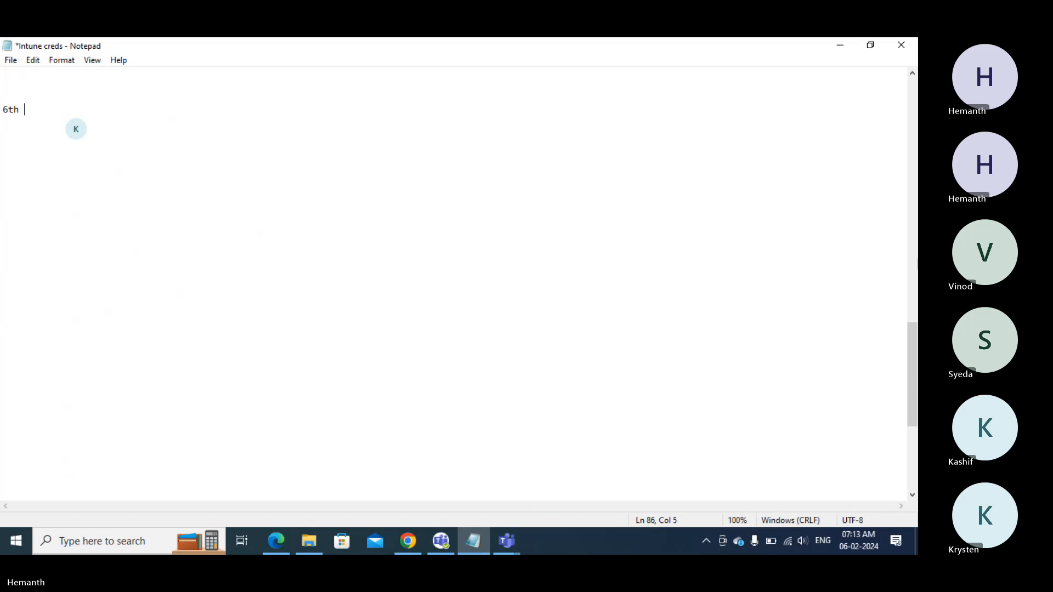
type("feb Topics:")
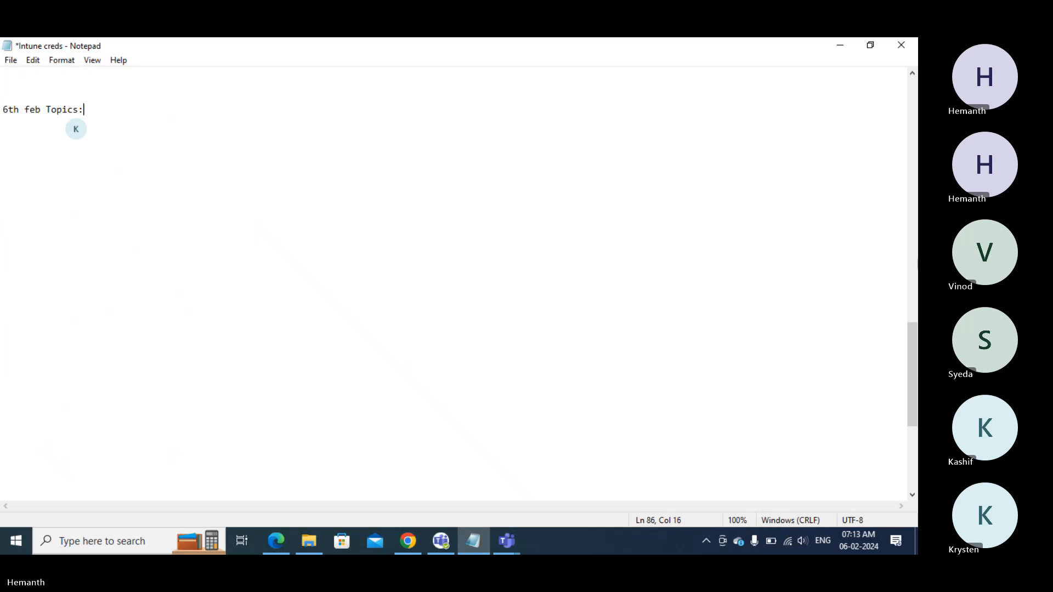
key("Return")
type("1. ")
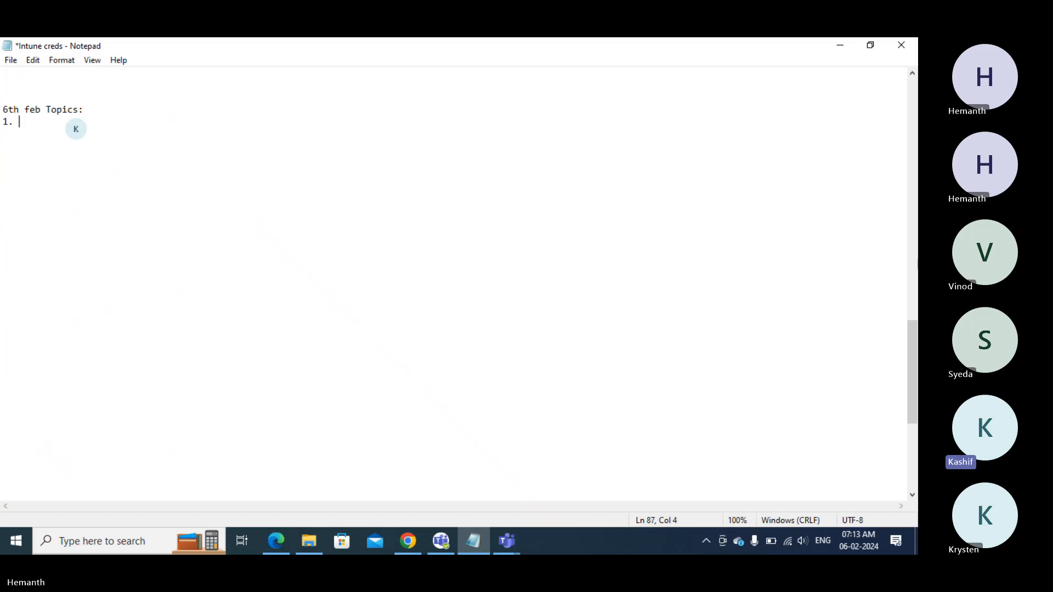
type("Depl")
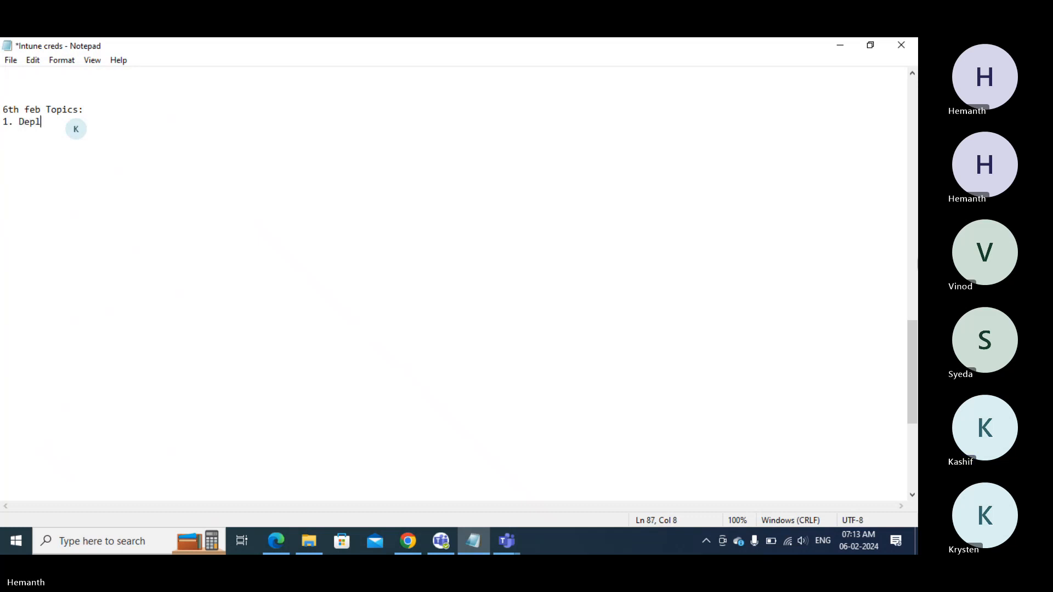
type("oy")
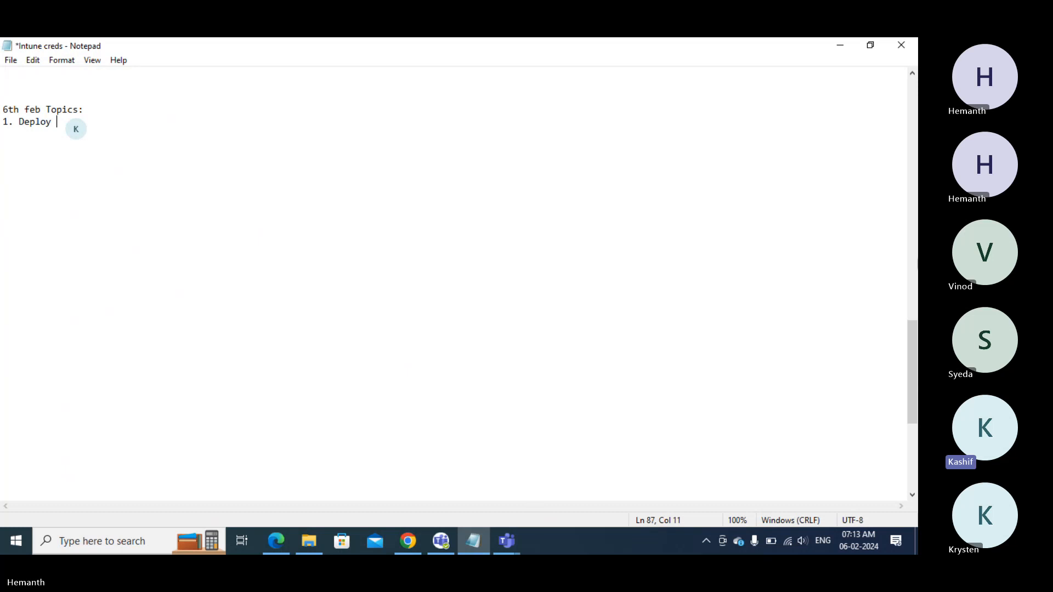
type(" application ")
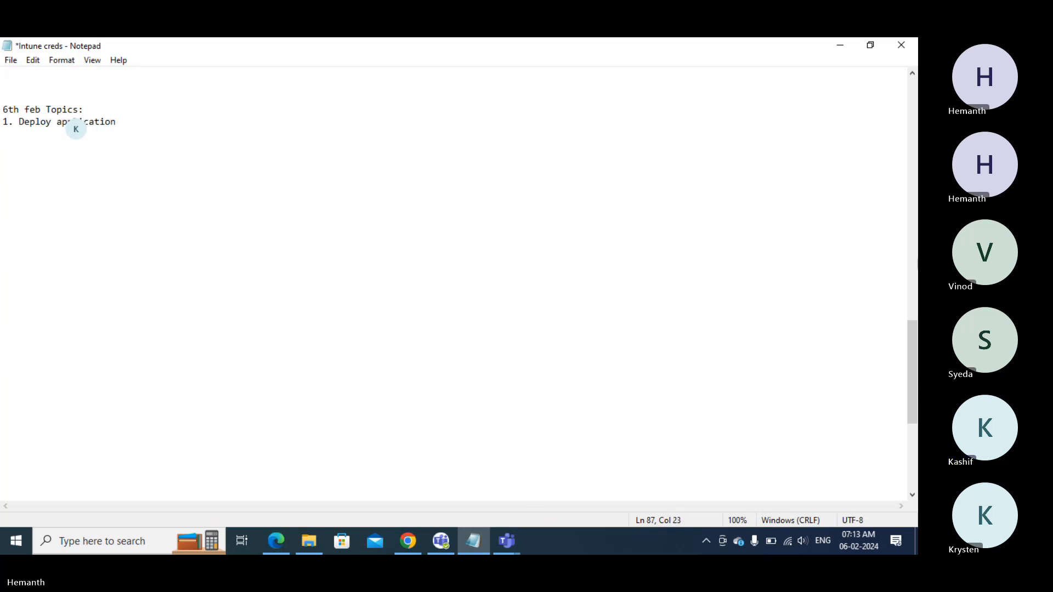
type("using Microsoft")
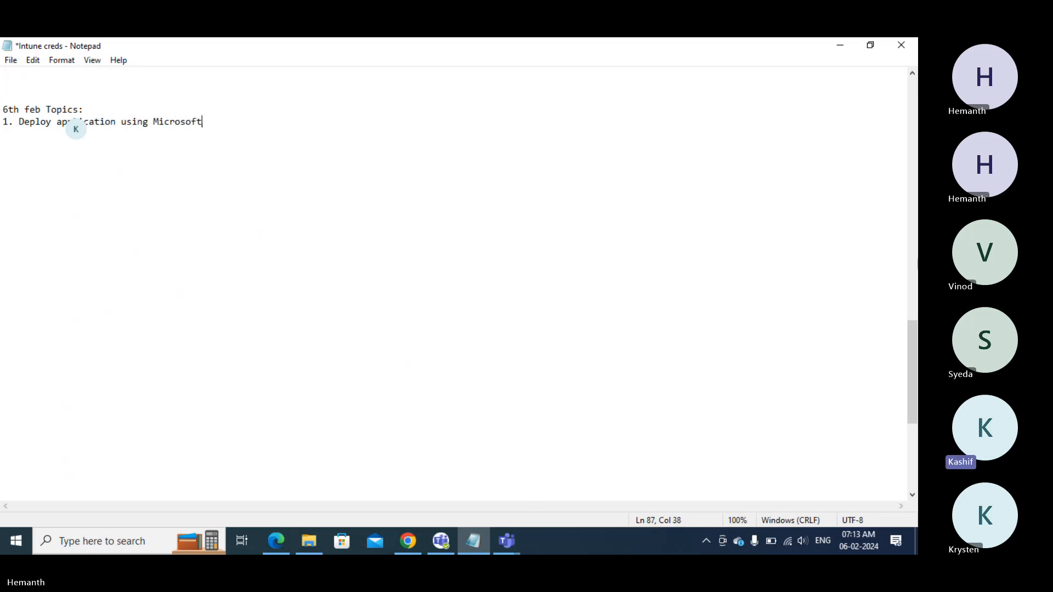
type(" Store Method")
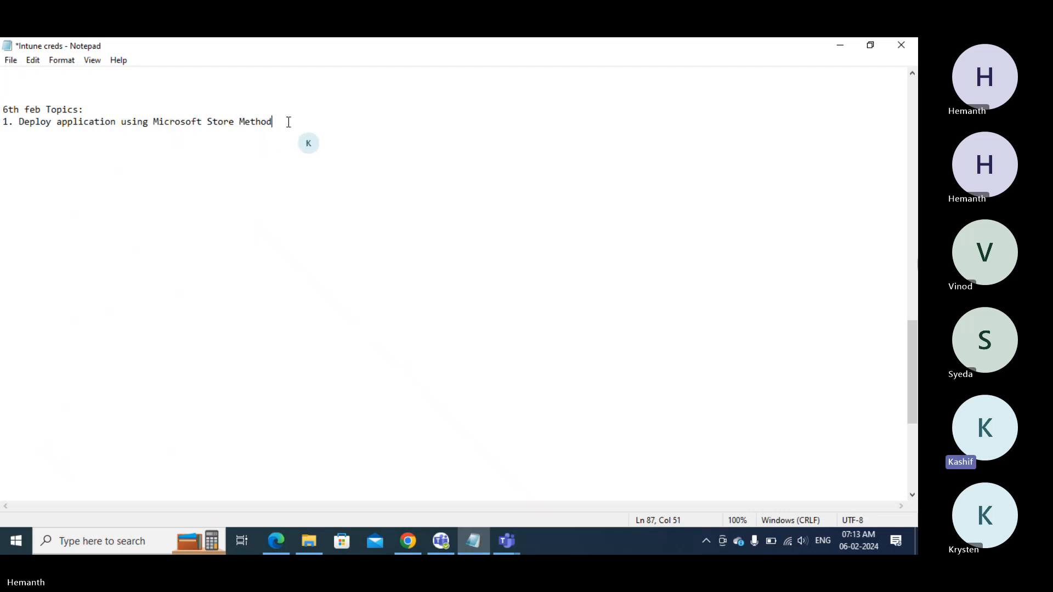
type("(Company Portal)")
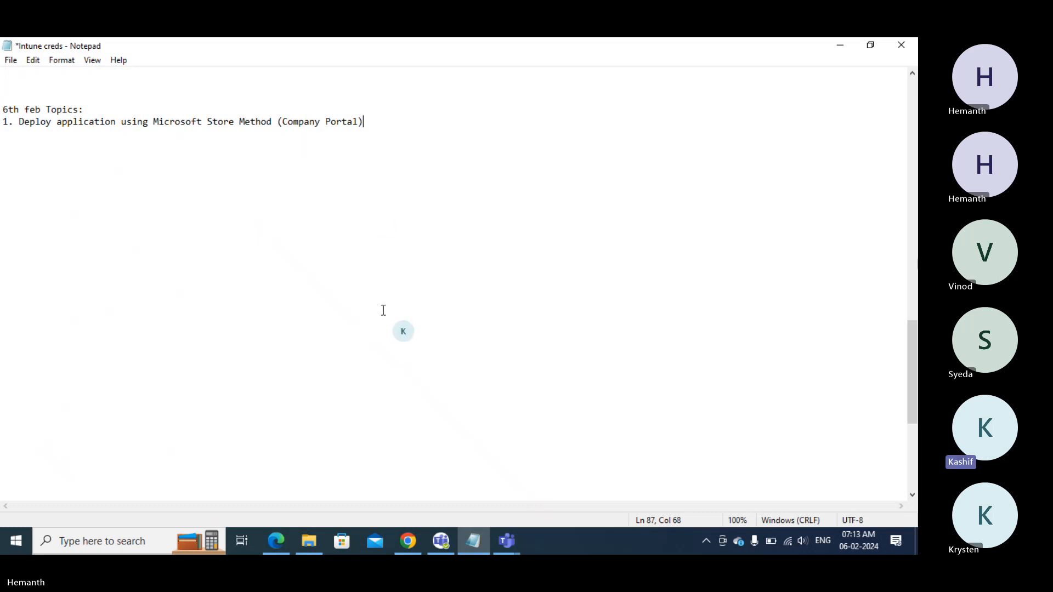
- Refresh the Windows devices list in Intune, then go to the Windows apps list
left_click(406, 543)
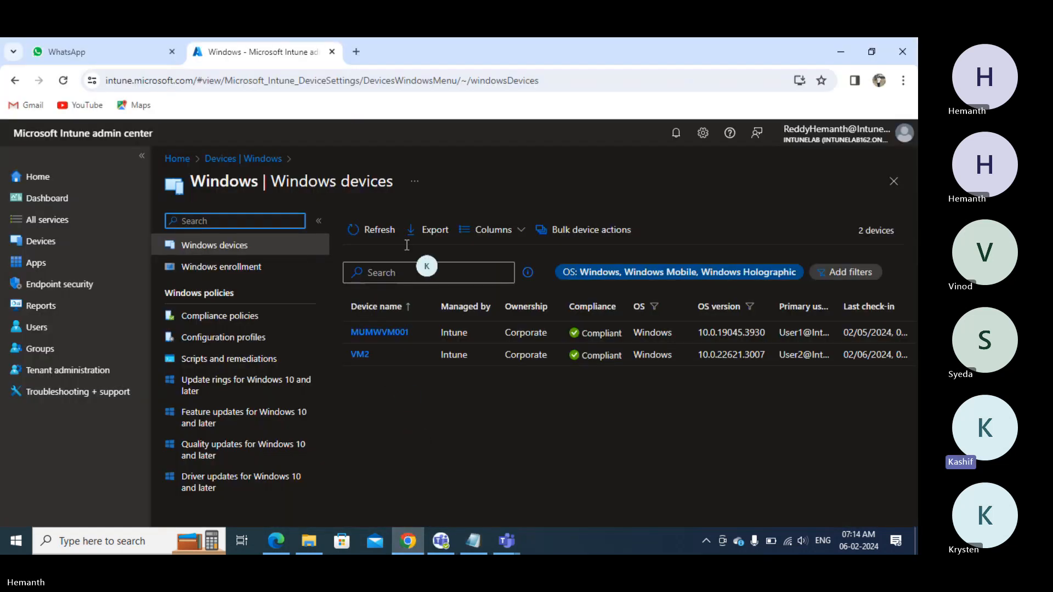
left_click(381, 232)
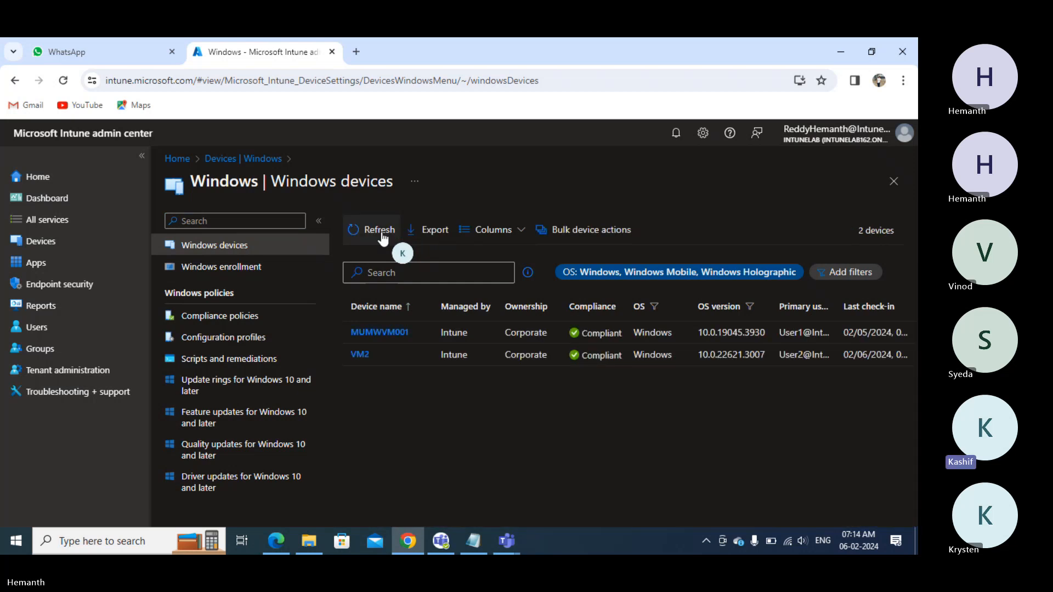
left_click(36, 266)
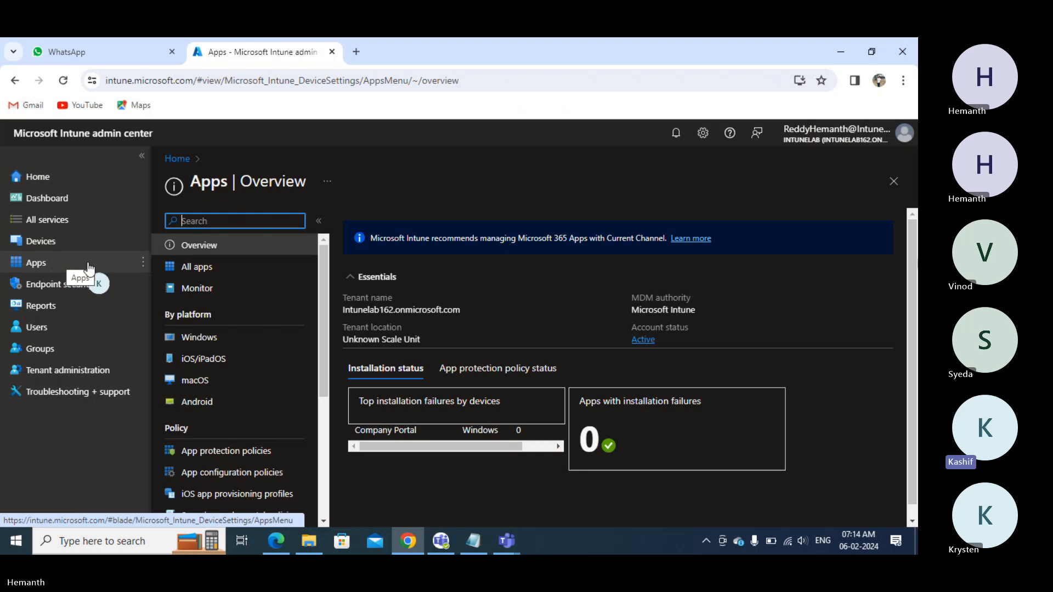
left_click(207, 337)
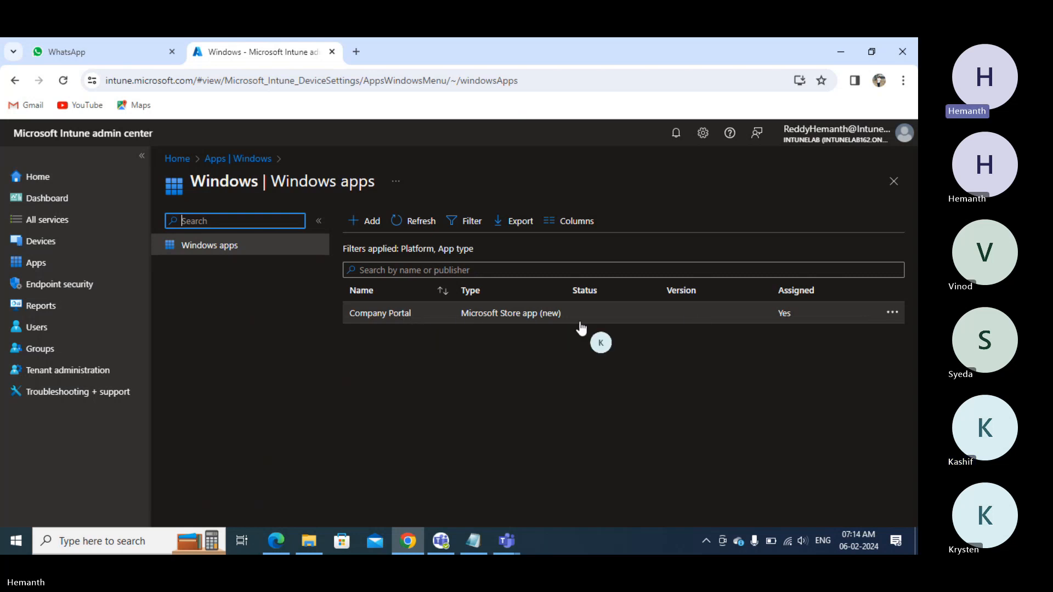
- Delete the existing Company Portal app from the Windows apps list
left_click(892, 314)
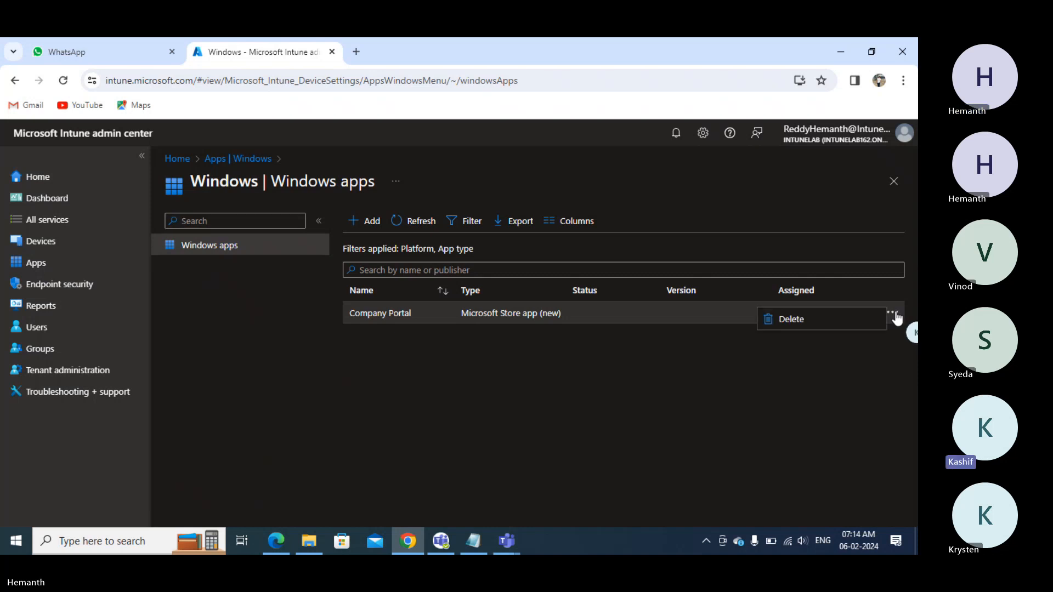
left_click(815, 322)
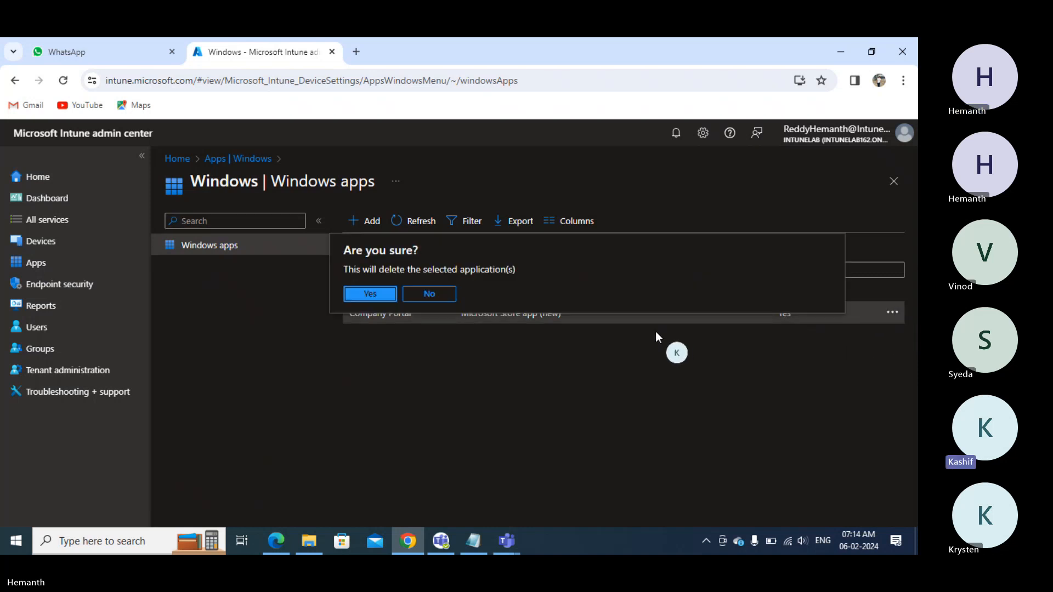
left_click(368, 296)
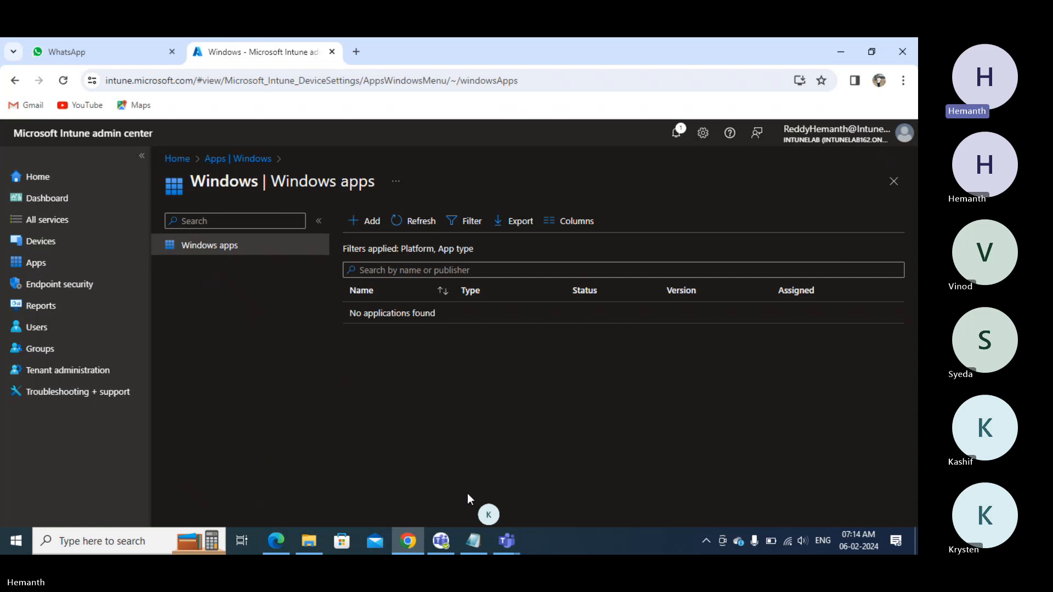
- Add a new Windows app of type Microsoft Store app (new)
left_click(366, 221)
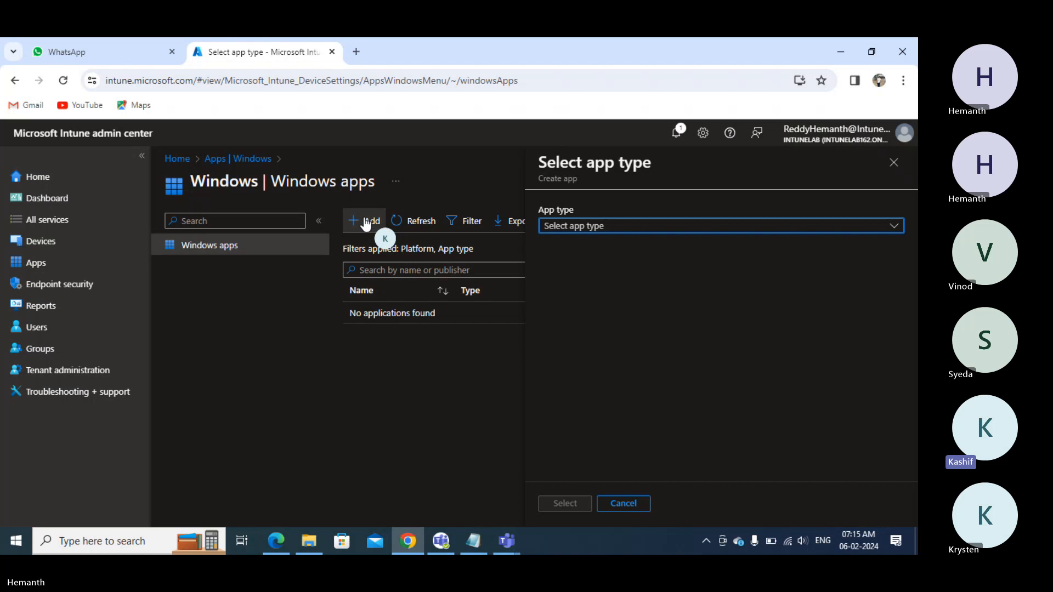
left_click(628, 229)
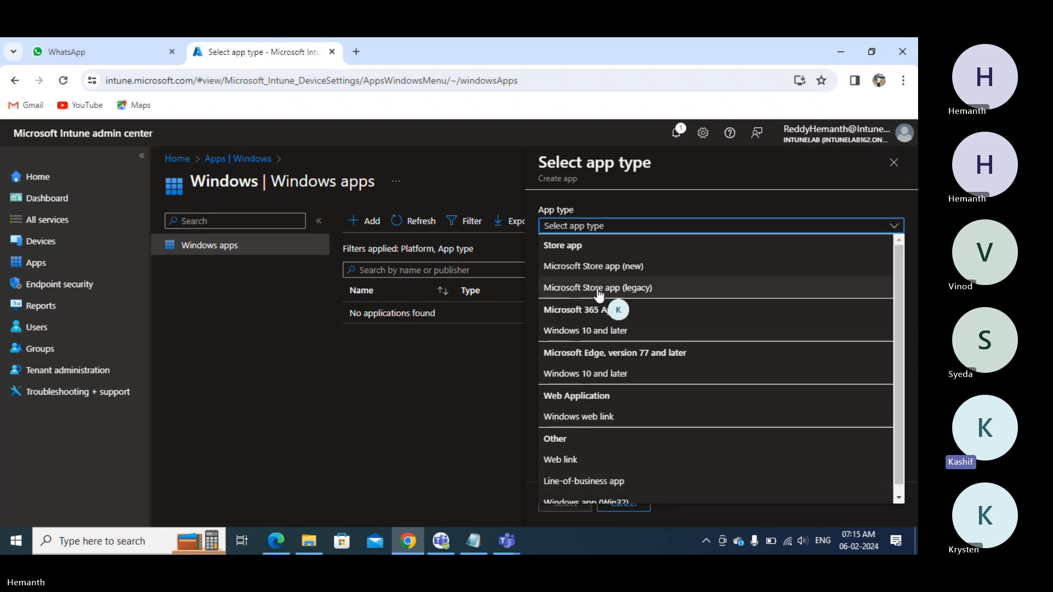
left_click(606, 267)
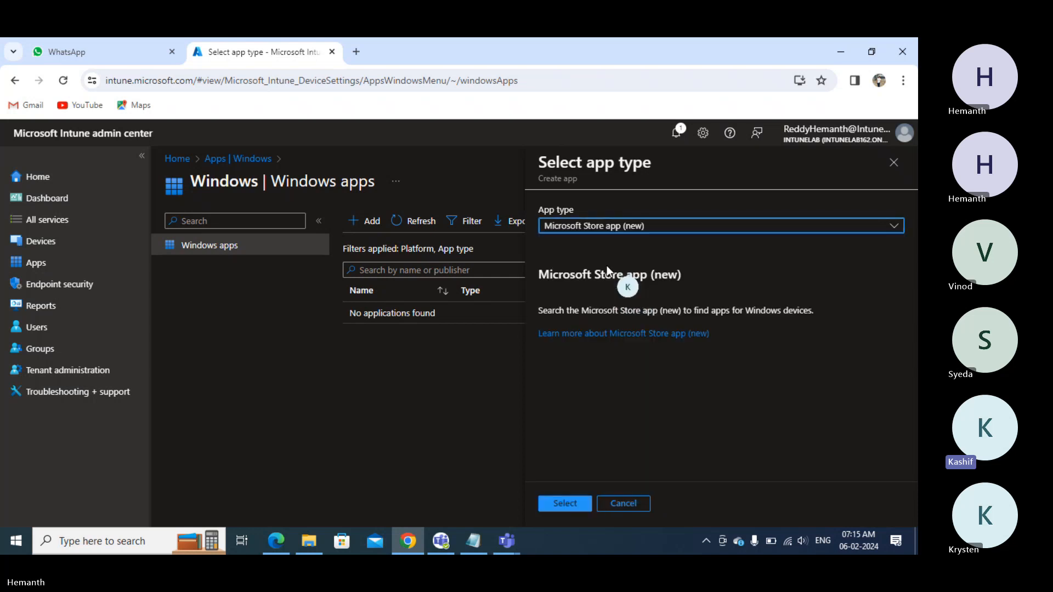
left_click(566, 505)
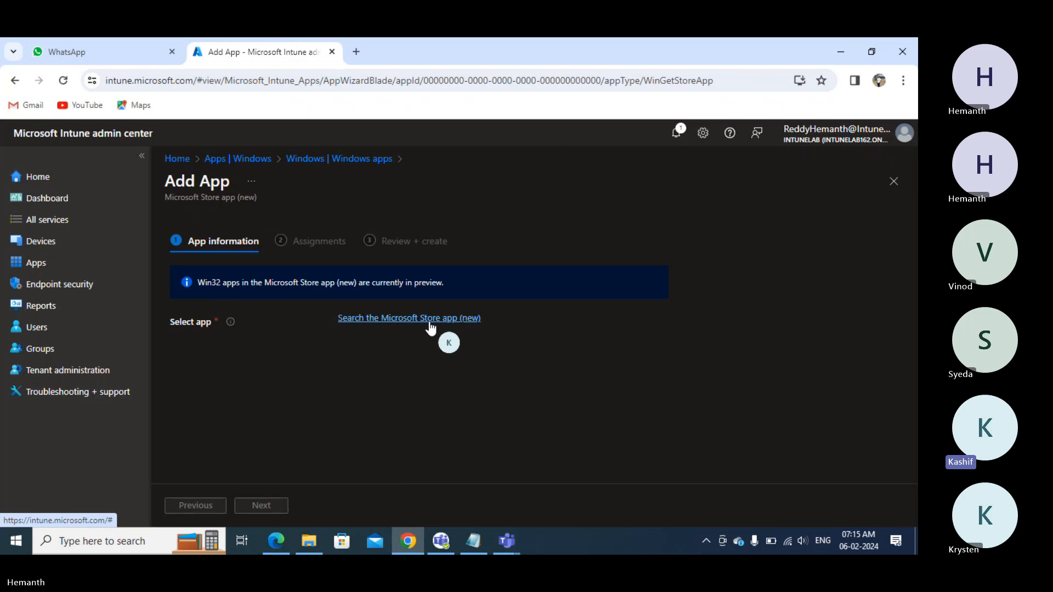
- Search the Microsoft Store for 'Company p' and select the Company Portal app
left_click(448, 320)
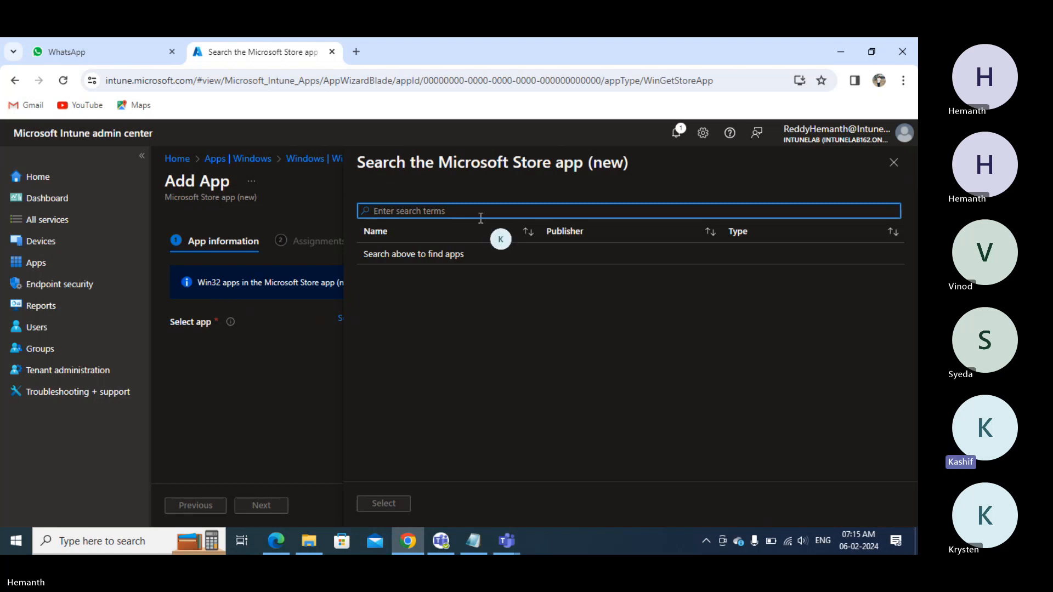
left_click(460, 211)
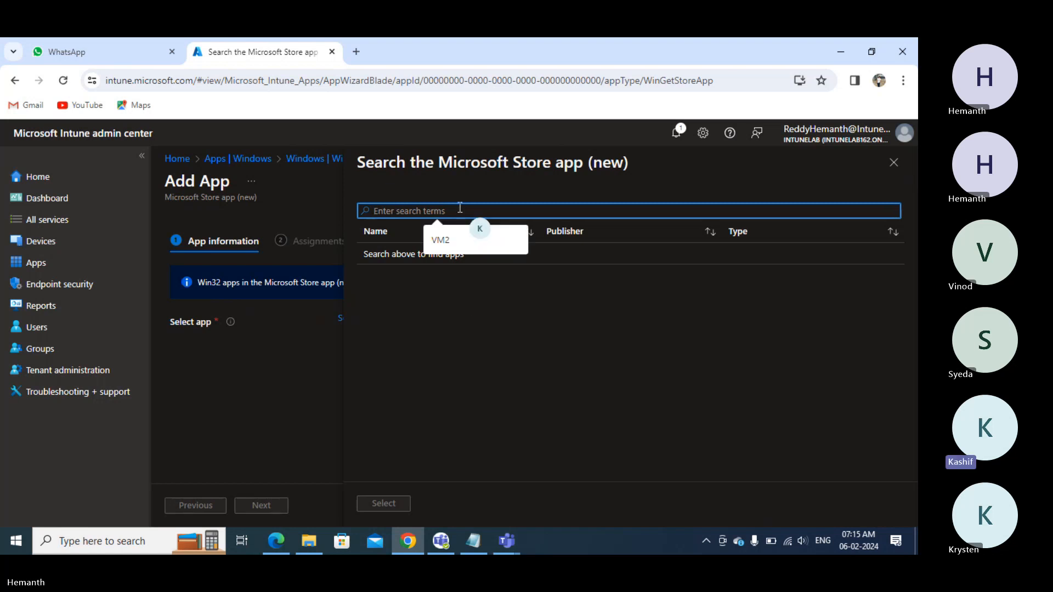
type("Compa")
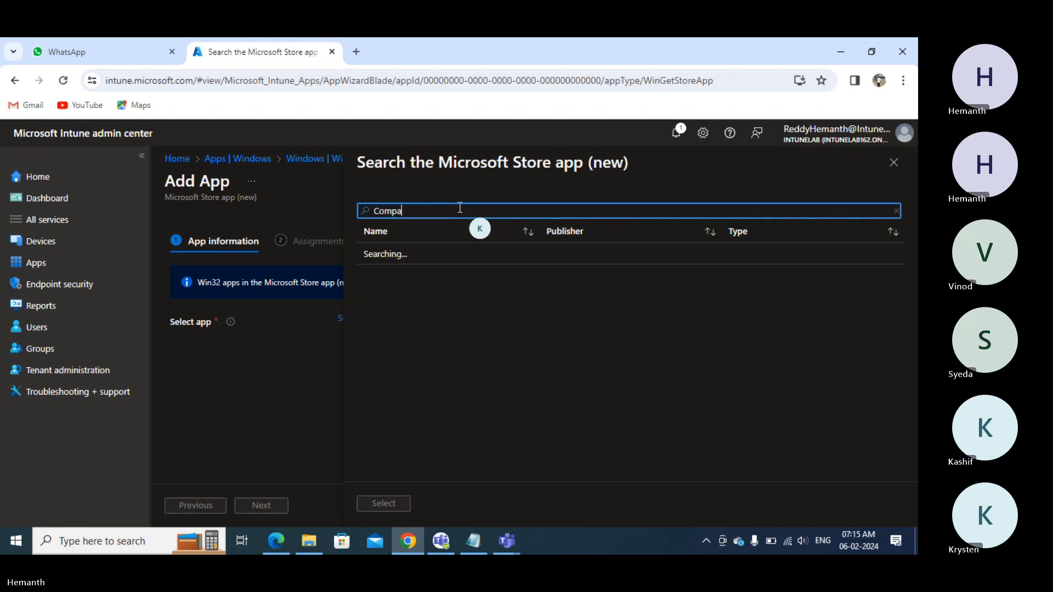
type("ny p")
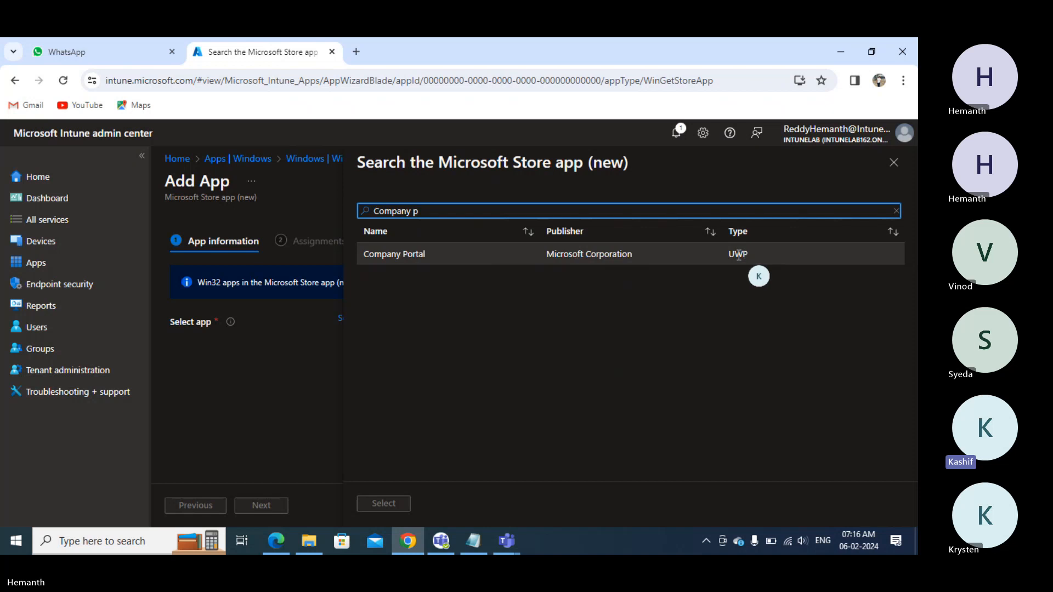
left_click(497, 259)
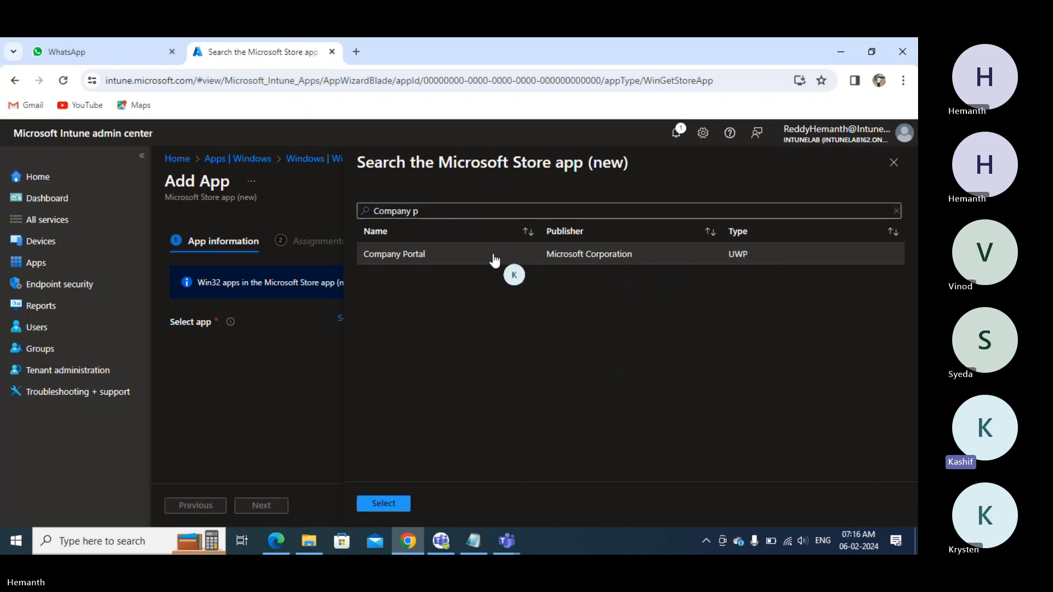
left_click(386, 505)
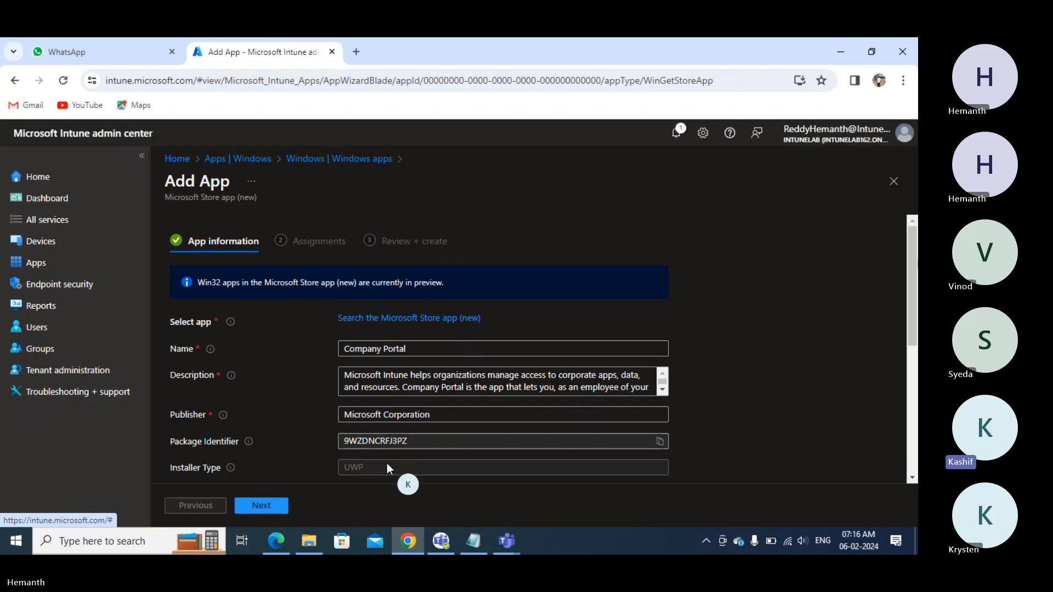
- Set the app's install behavior to System and its category to Computer management
scroll(384, 467, "down", 3)
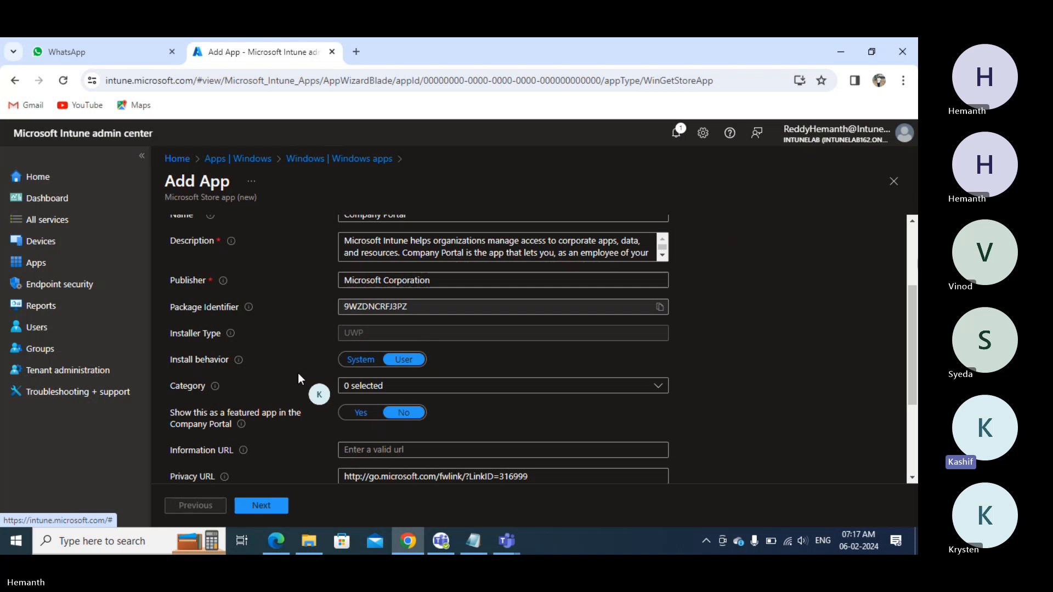
left_click(349, 364)
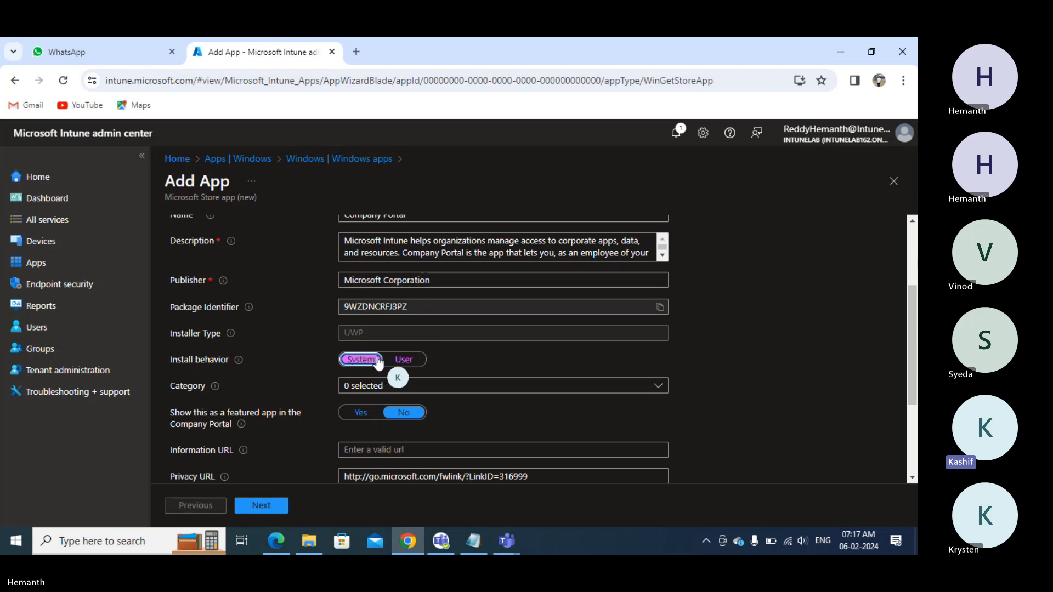
left_click(371, 388)
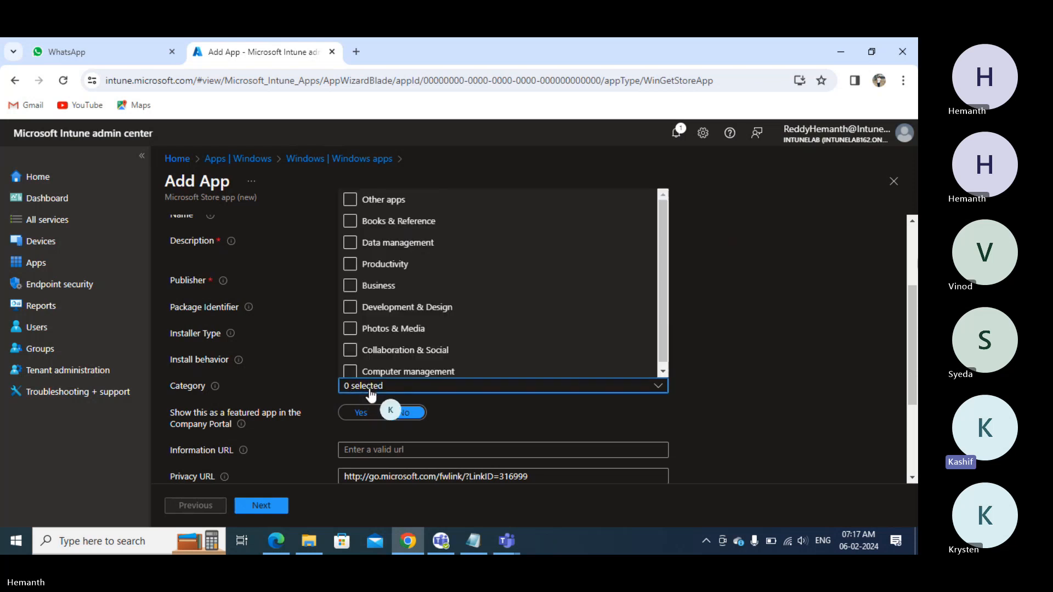
left_click(350, 372)
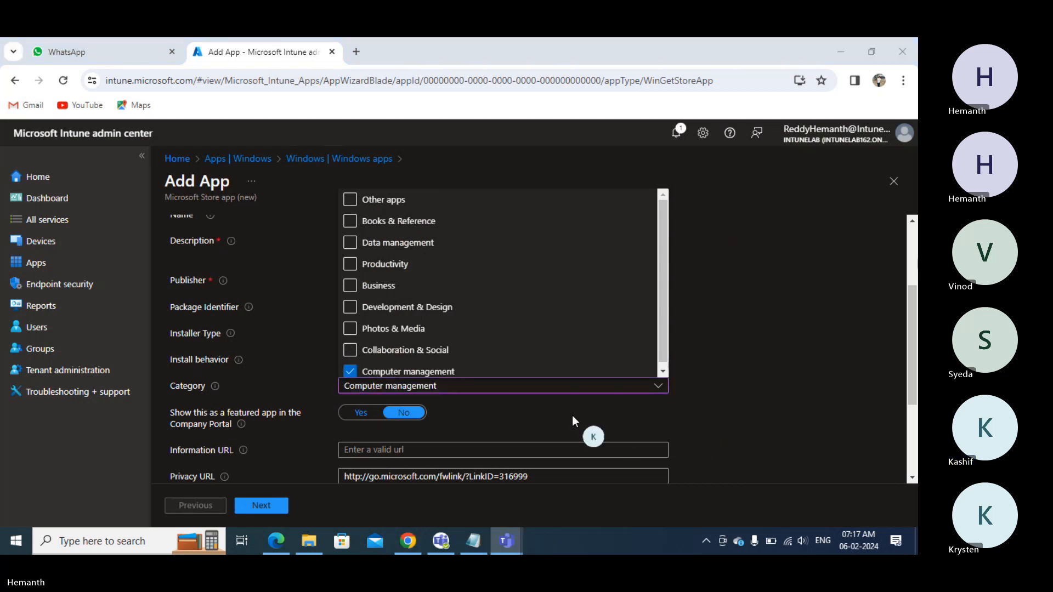
left_click(502, 413)
scroll(501, 413, "down", 1)
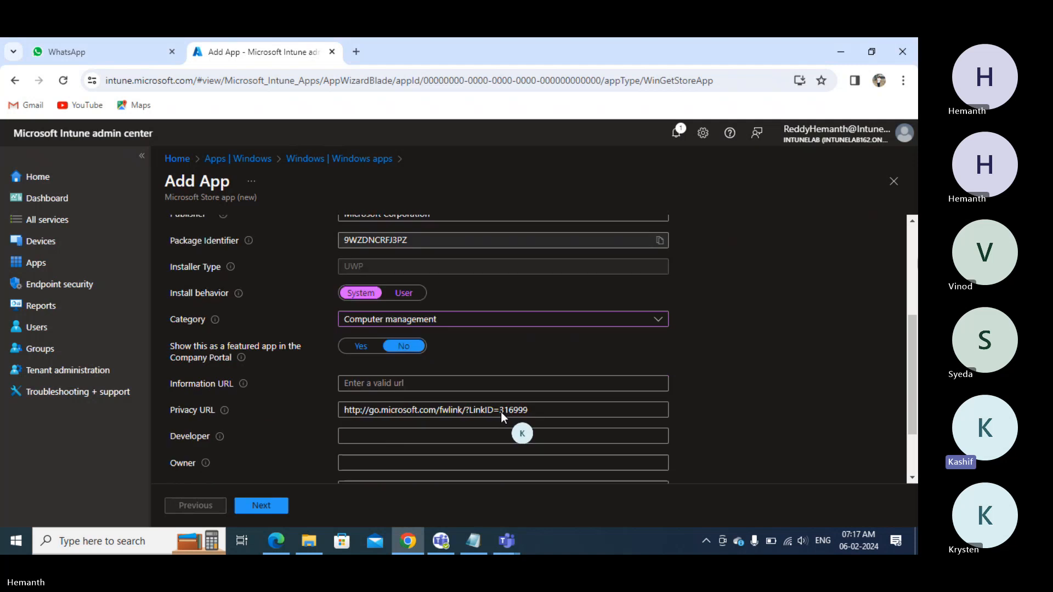
scroll(501, 413, "down", 1)
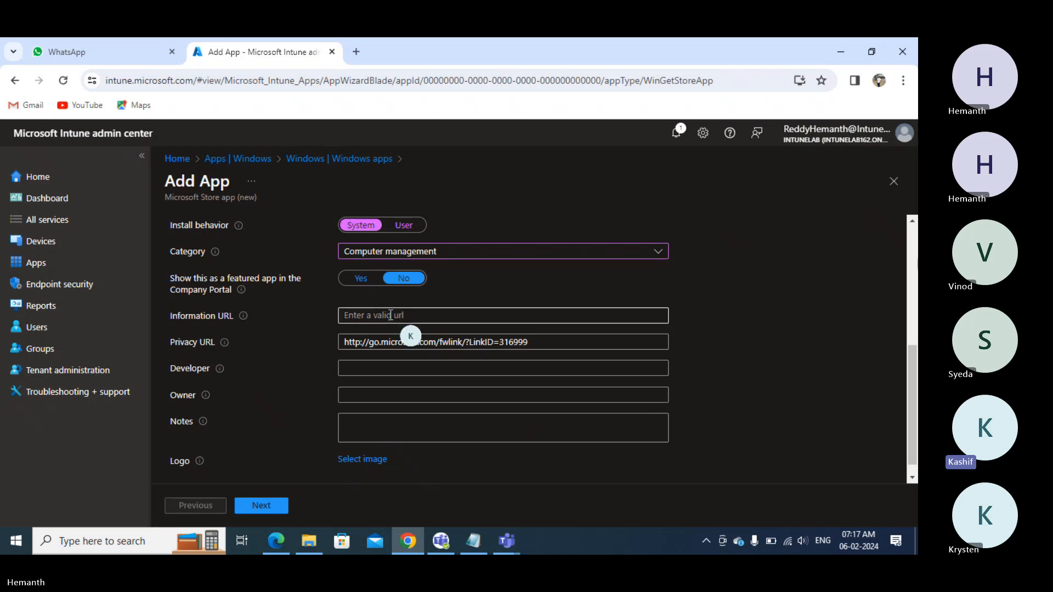
- Search Google Images for 'company portal logo' in a new tab
left_click(357, 53)
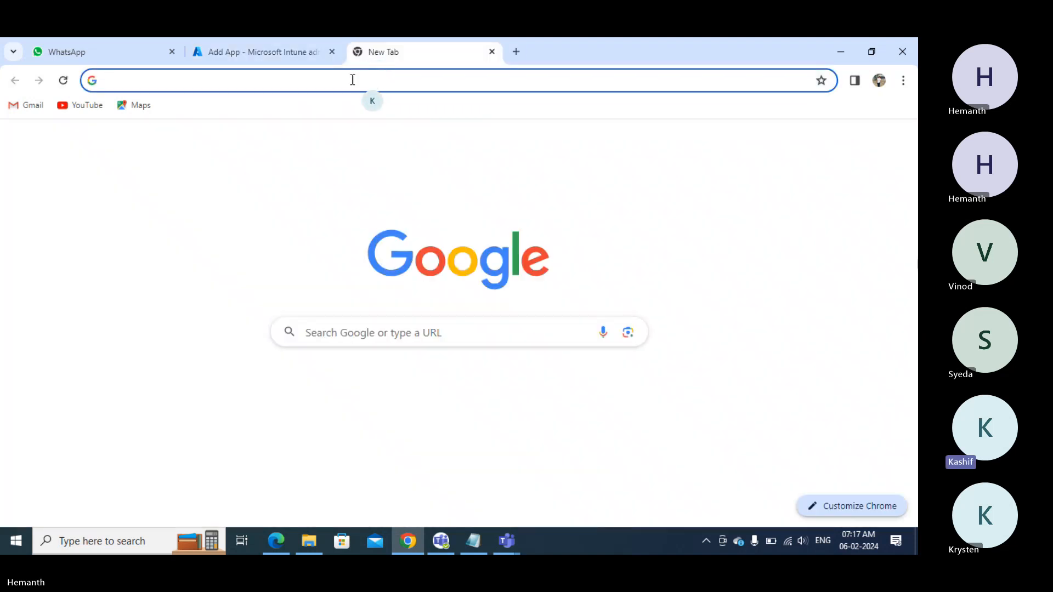
left_click(350, 79)
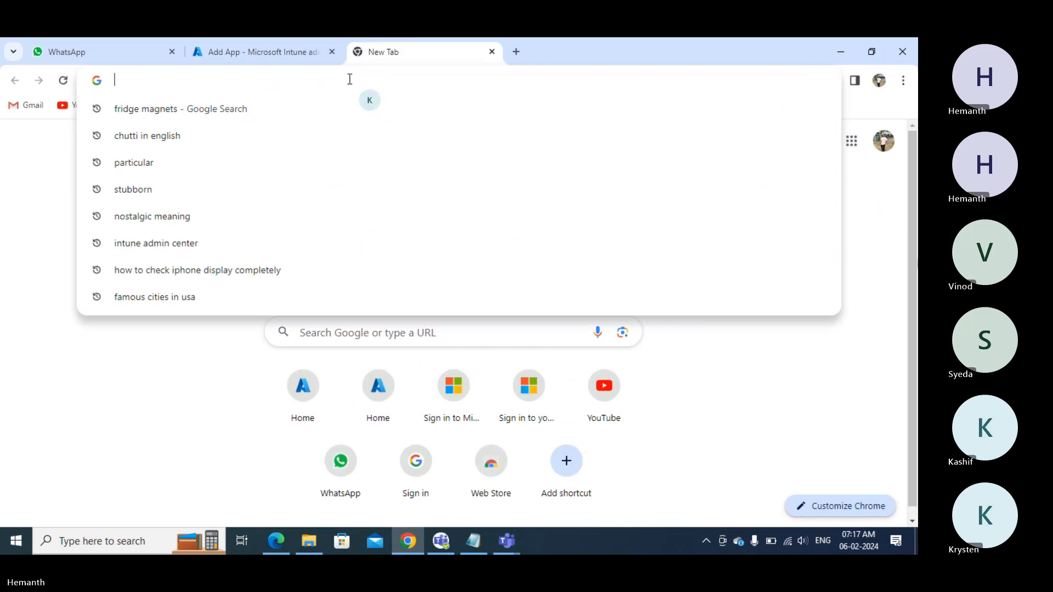
type("company p")
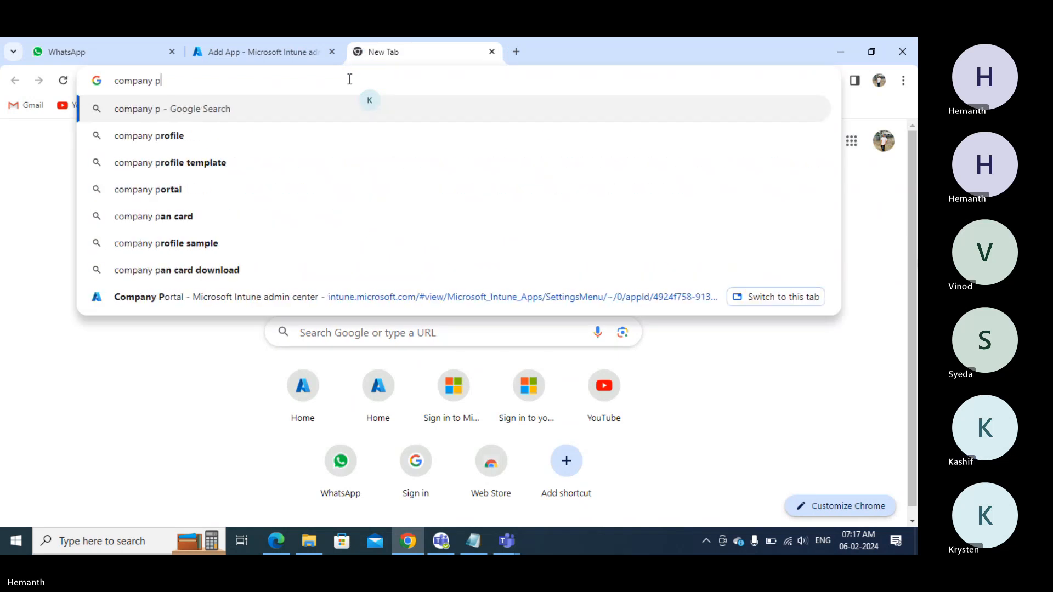
type("ortal logo")
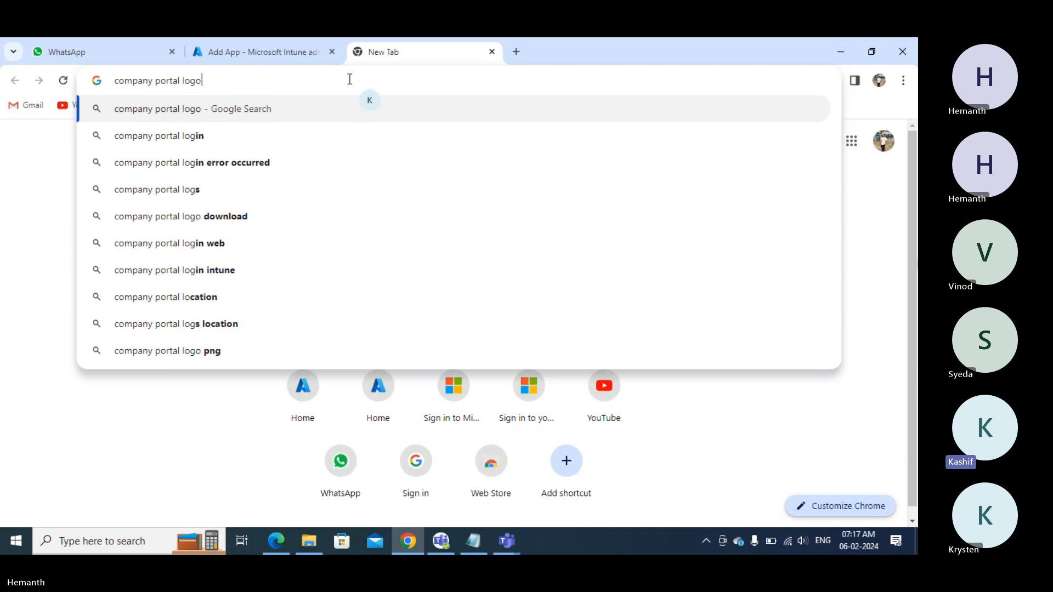
key("Return")
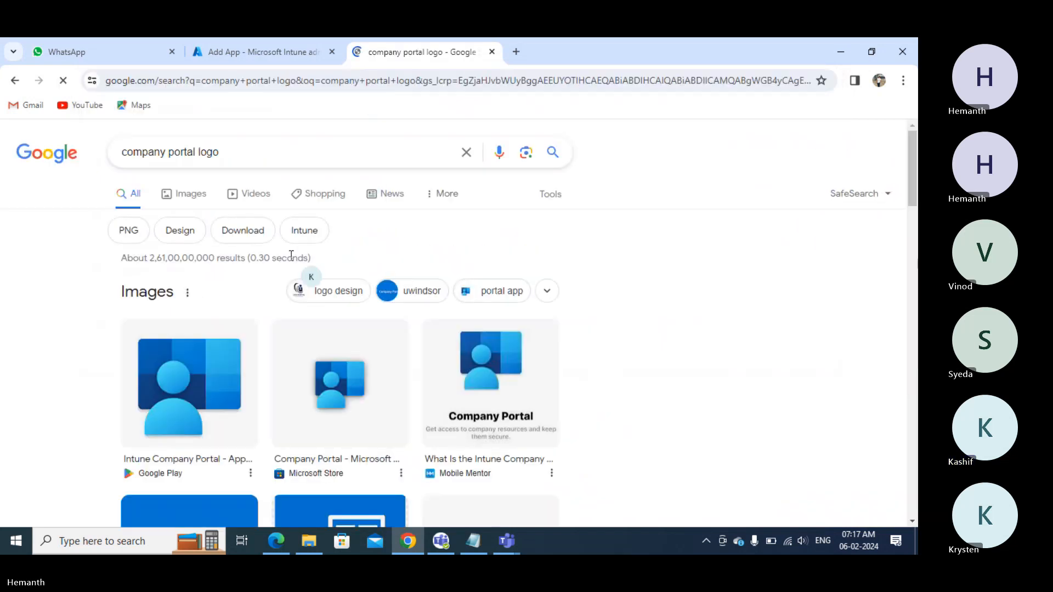
left_click(183, 195)
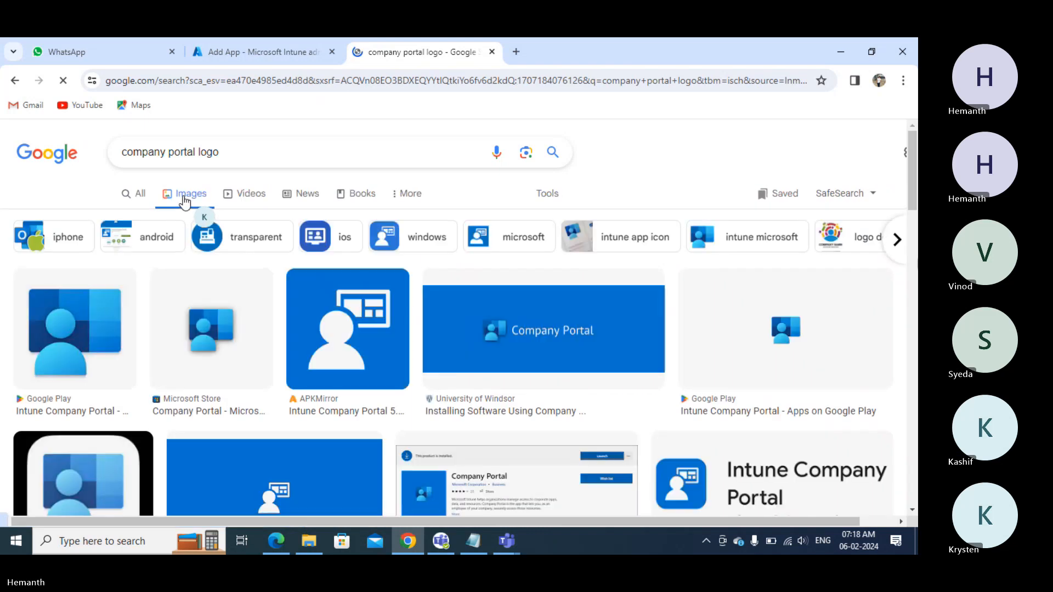
- Save the third logo thumbnail, targeting the Desktop
right_click(356, 318)
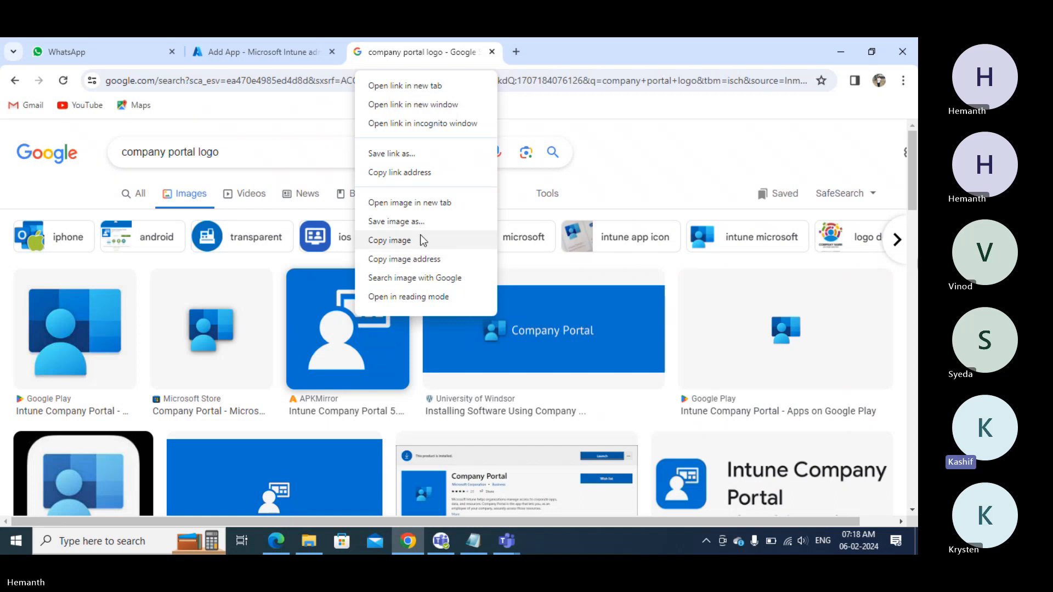
left_click(423, 223)
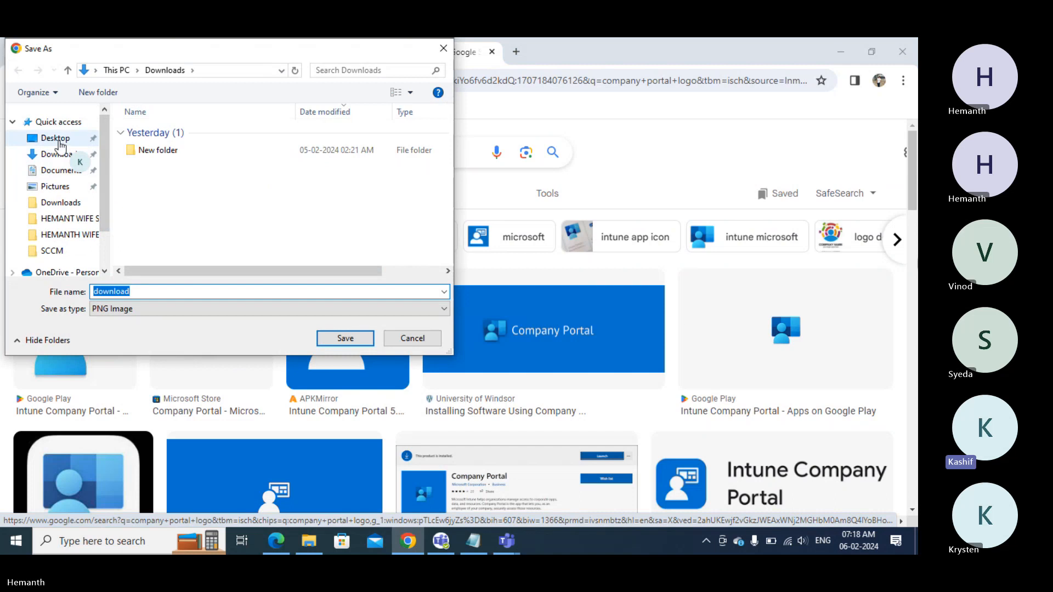
left_click(83, 140)
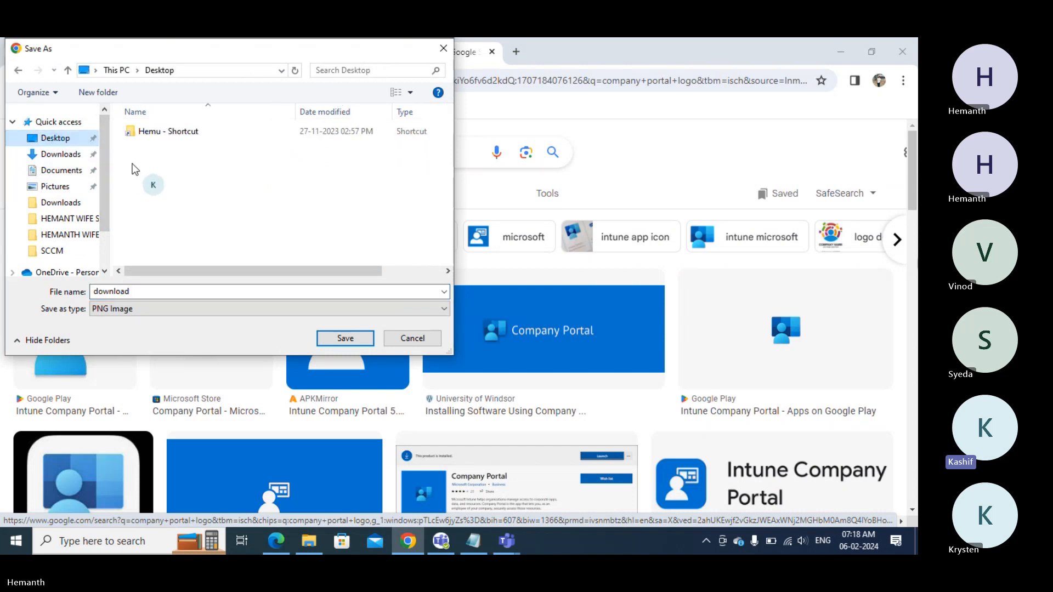
- Create a Logo folder on the Desktop and save the image there as 'Company Portal'
left_click(88, 93)
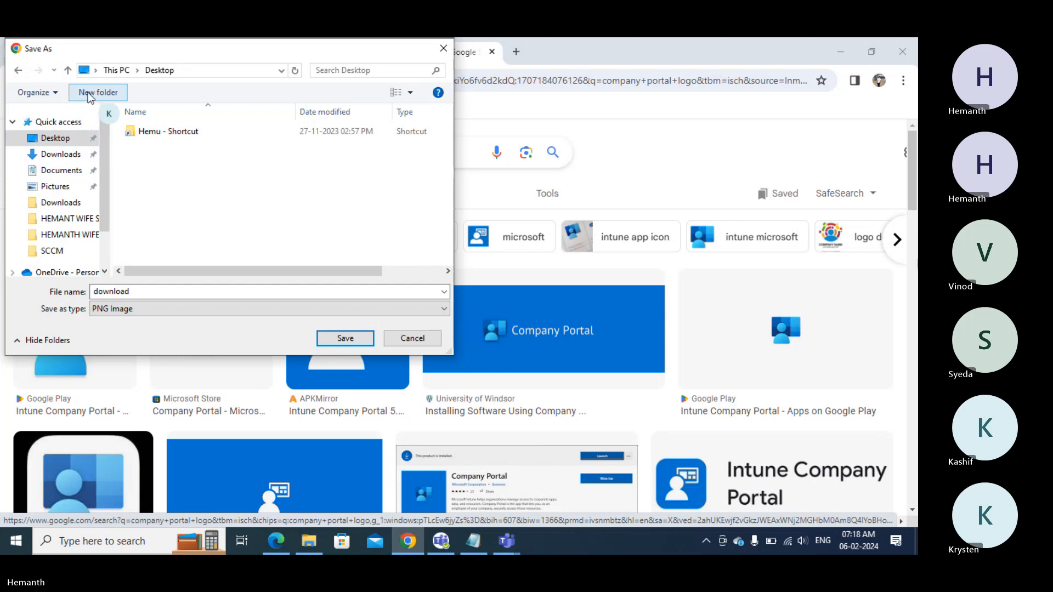
type("Logo")
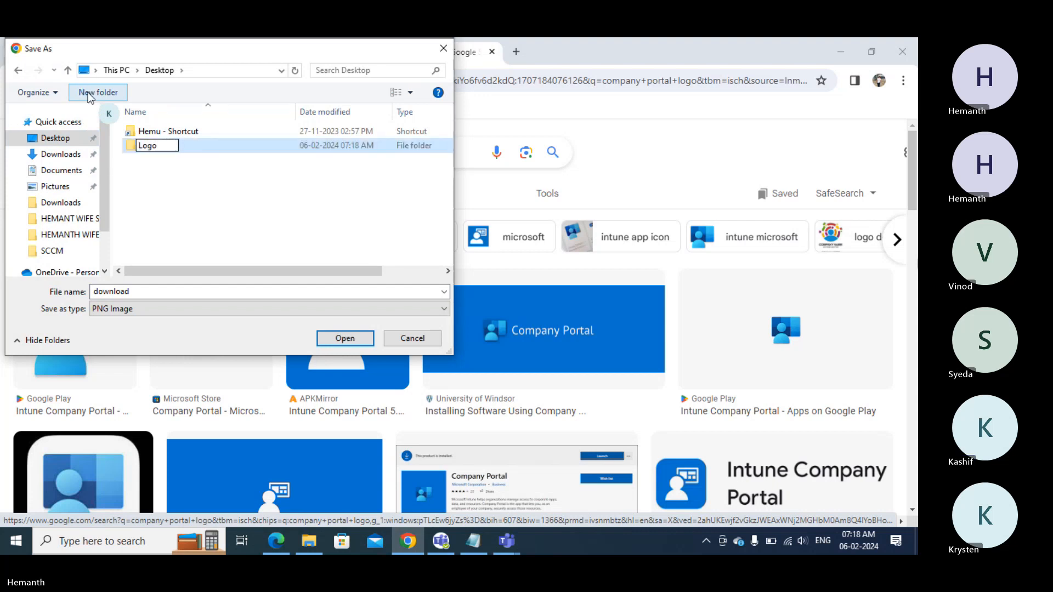
key("Return")
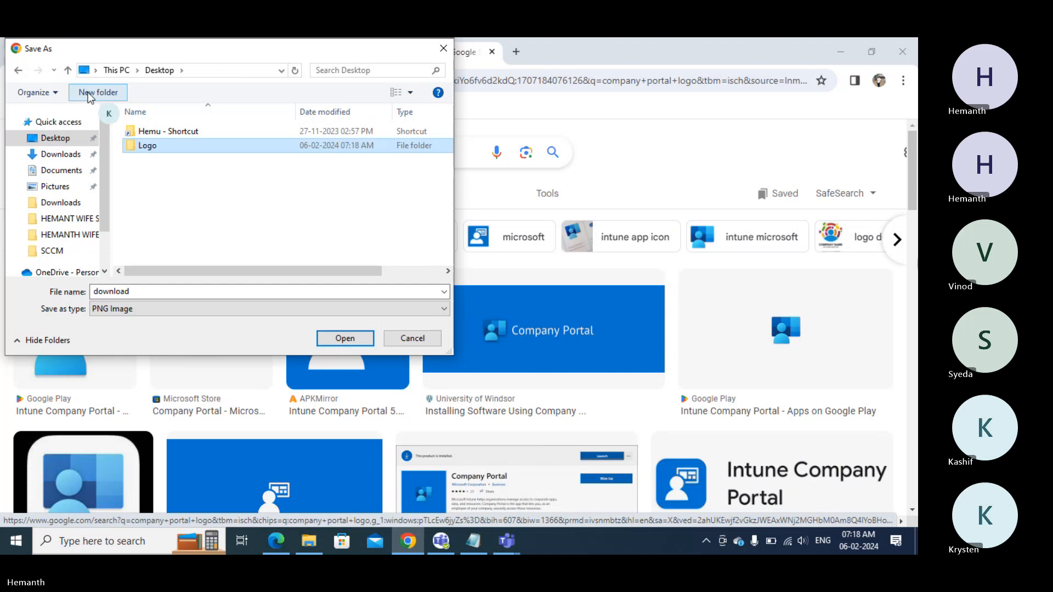
key("Return")
double_click(218, 290)
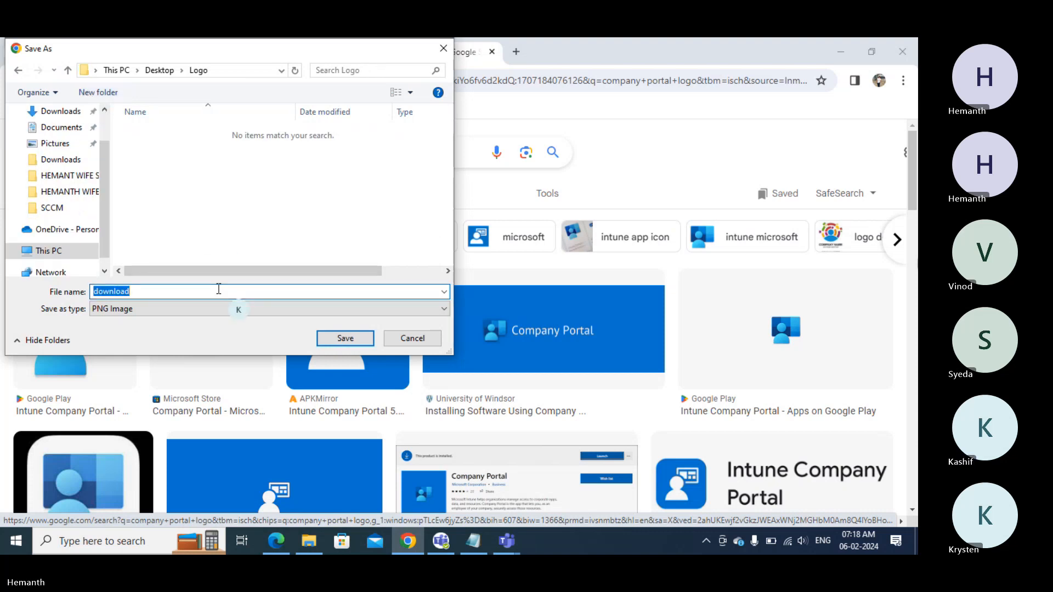
type("Compa")
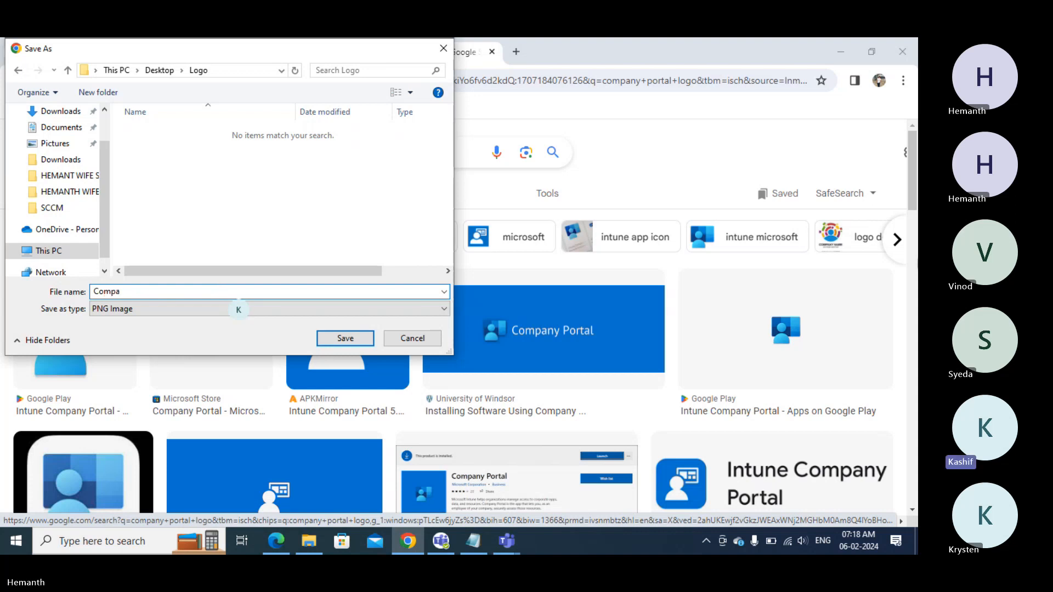
type("ny Portal")
left_click(346, 338)
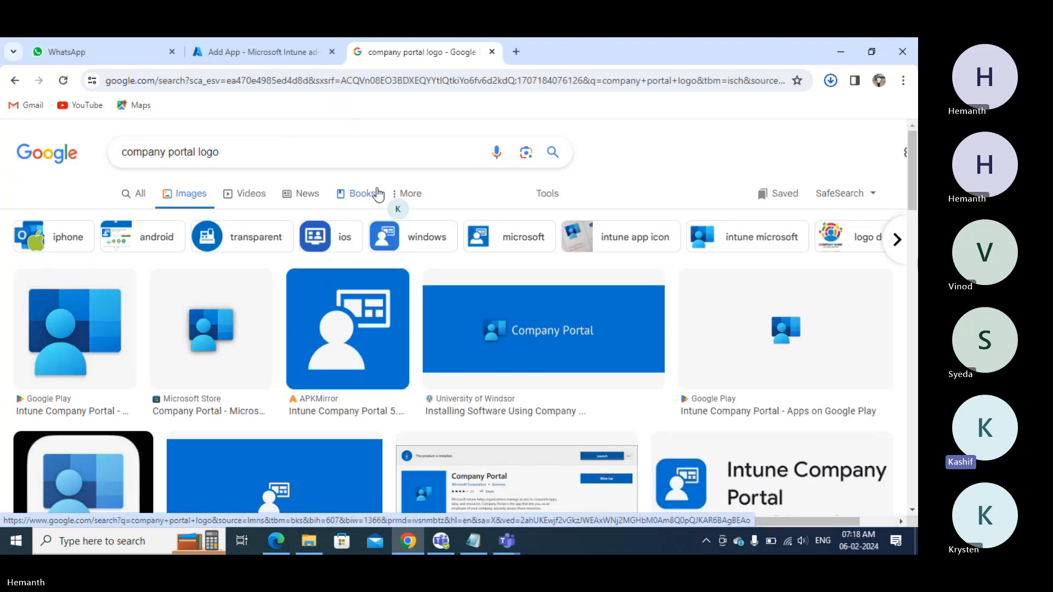
- Upload Company Portal.png from Desktop\Logo as the app's logo
left_click(276, 57)
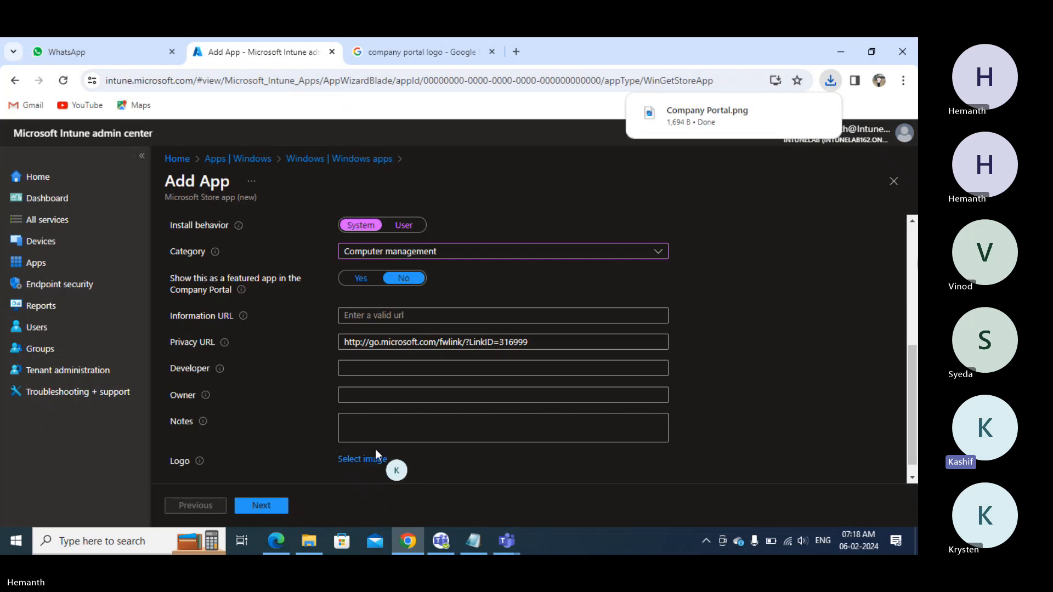
left_click(363, 459)
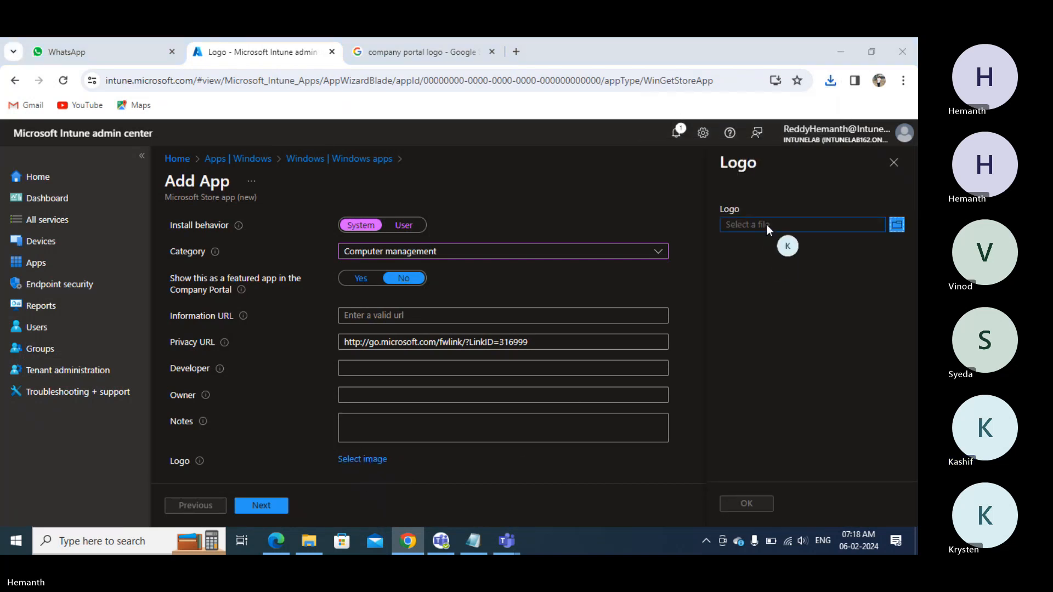
left_click(766, 225)
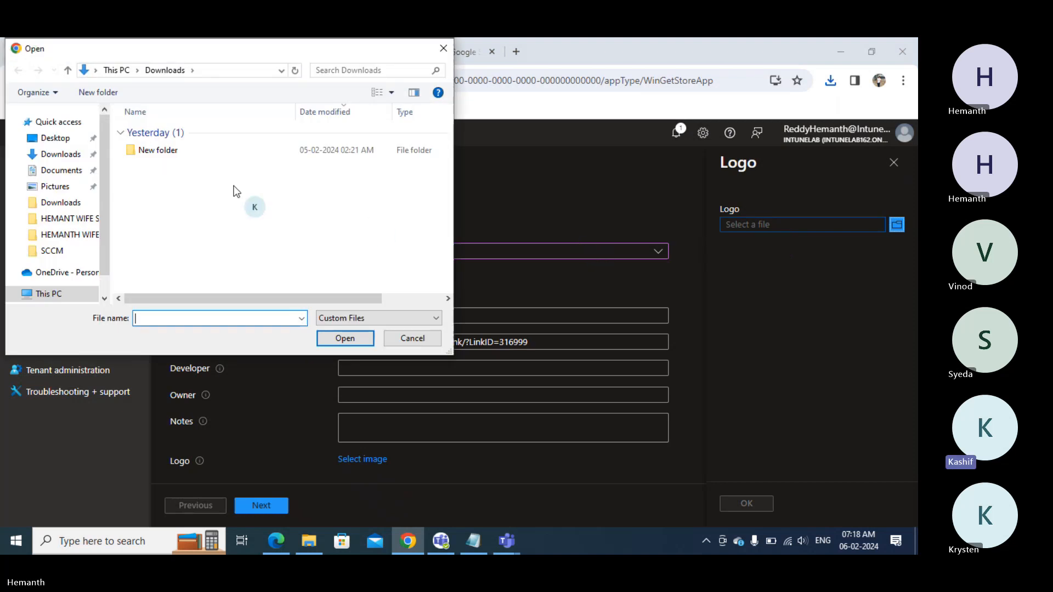
left_click(49, 139)
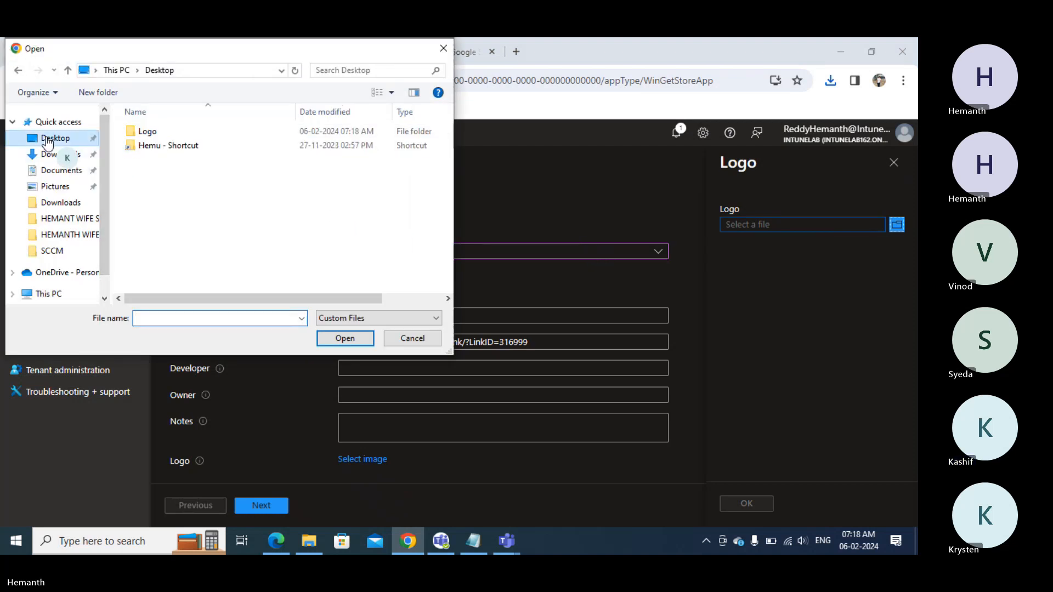
double_click(141, 133)
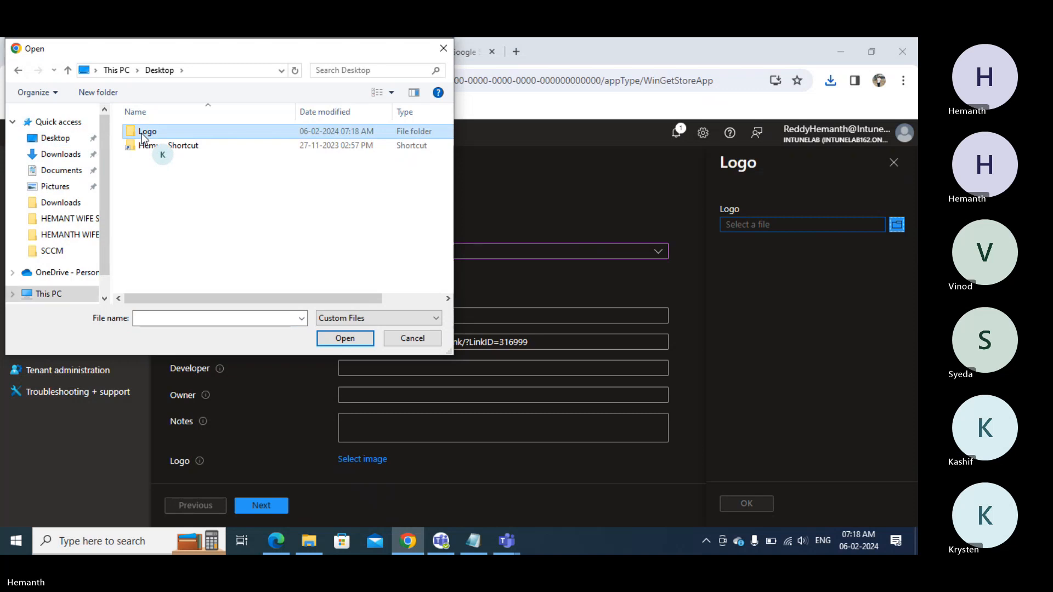
double_click(141, 133)
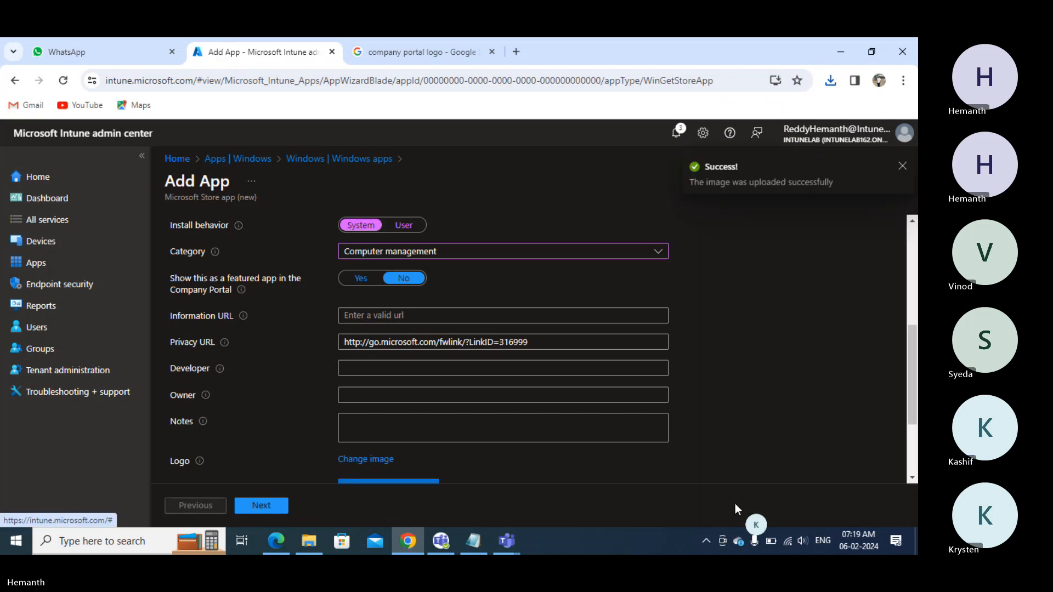
- Move to Assignments and review the Required, Available for enrolled devices and Uninstall sections
left_click(259, 507)
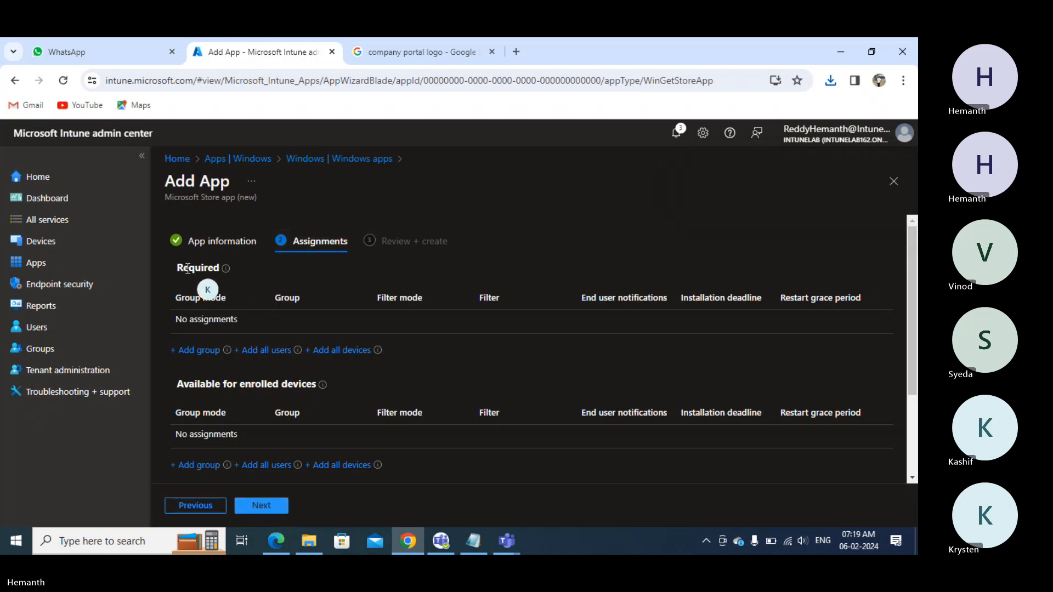
left_click_drag(188, 269, 211, 267)
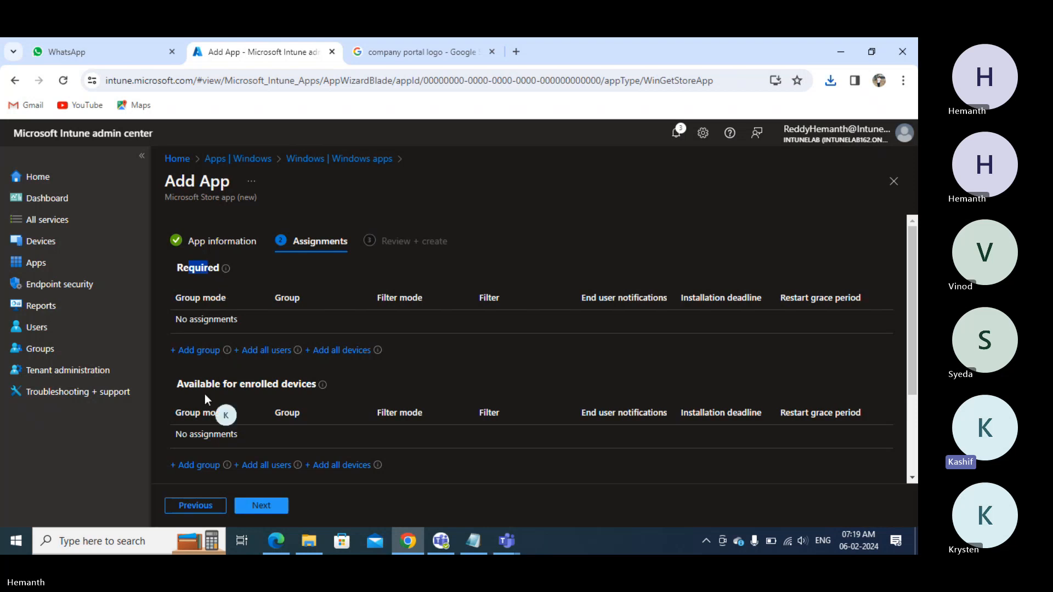
left_click_drag(188, 384, 255, 387)
scroll(255, 387, "down", 3)
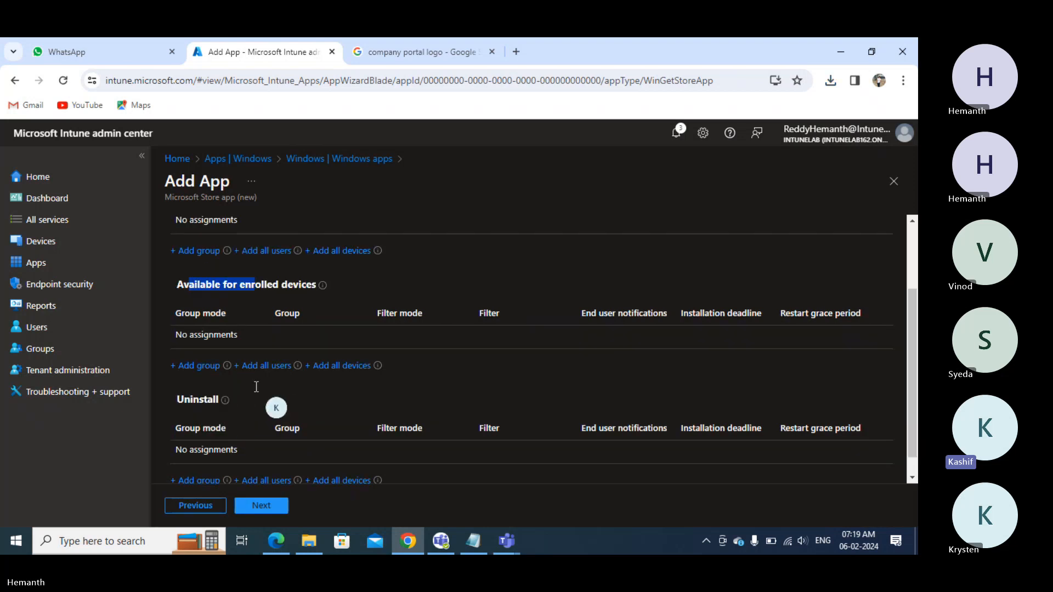
left_click(189, 374)
left_click_drag(190, 372, 200, 372)
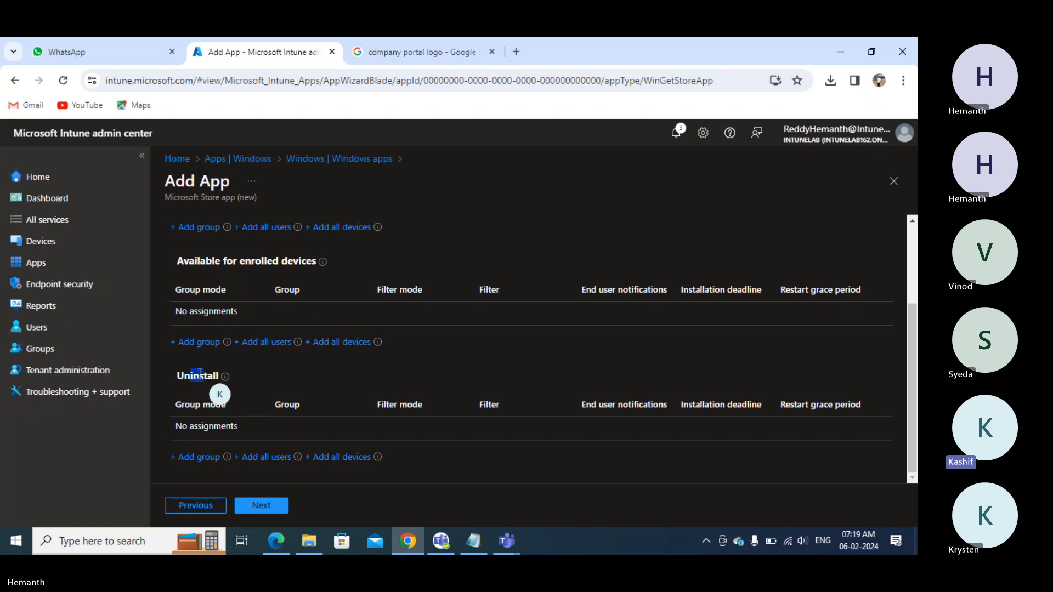
scroll(200, 373, "up", 3)
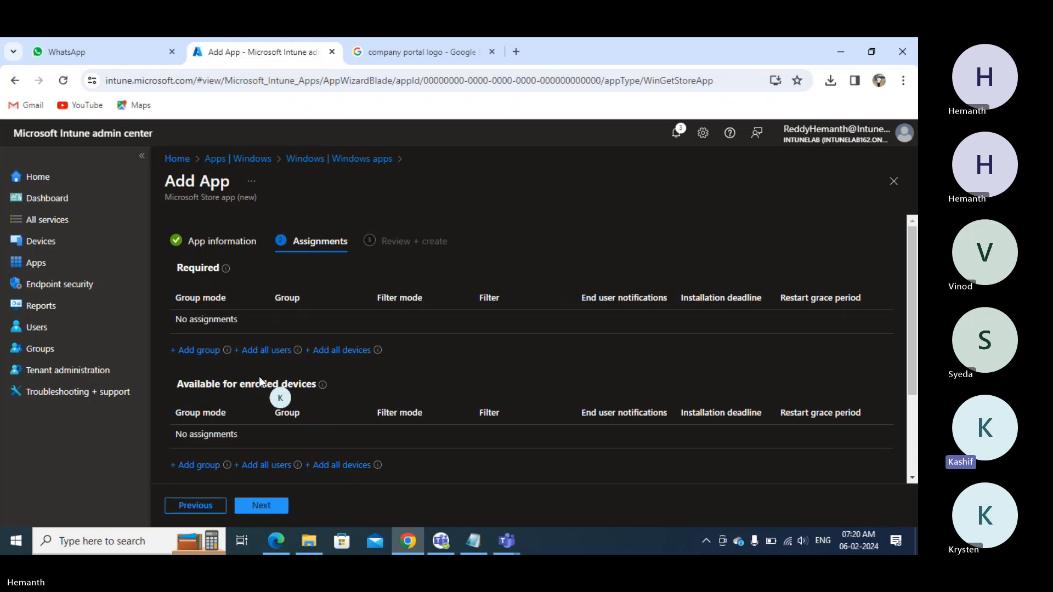
- Assign the app as Required to All devices, discarding the trial Win10 Devices group pick
left_click(351, 352)
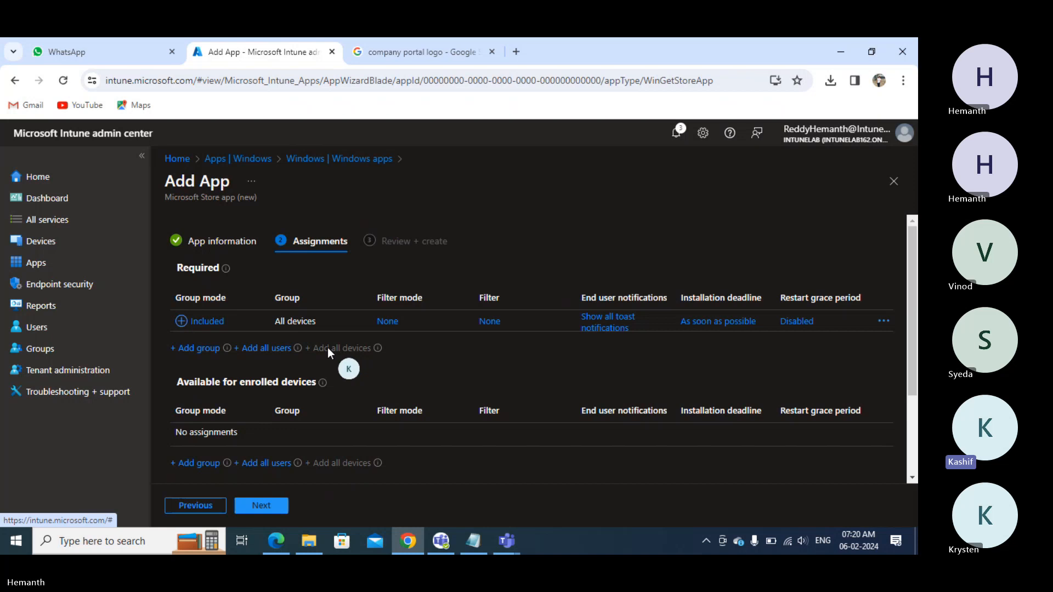
left_click(883, 322)
left_click(851, 332)
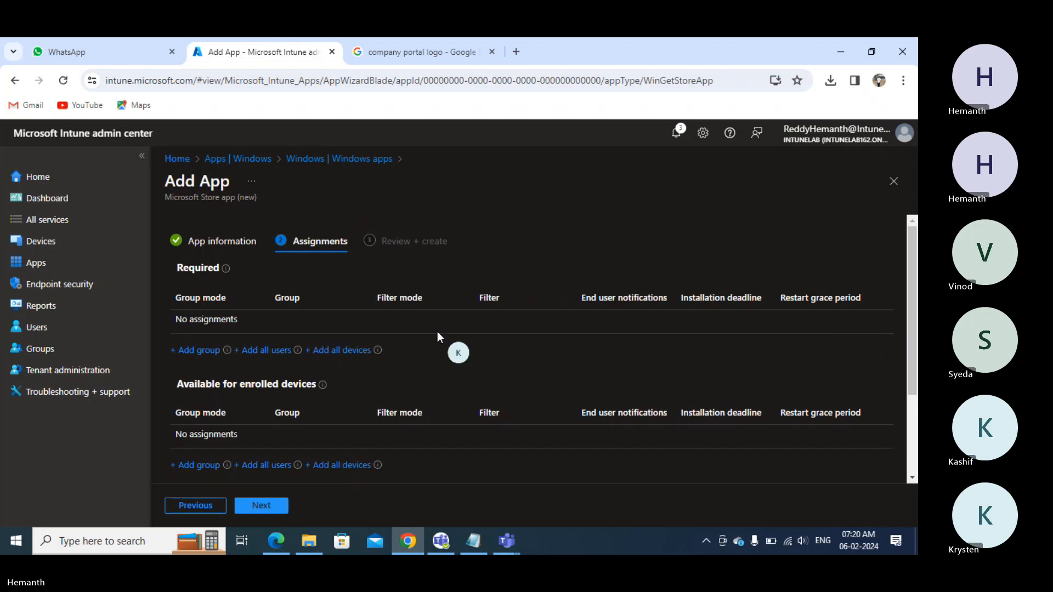
left_click(195, 351)
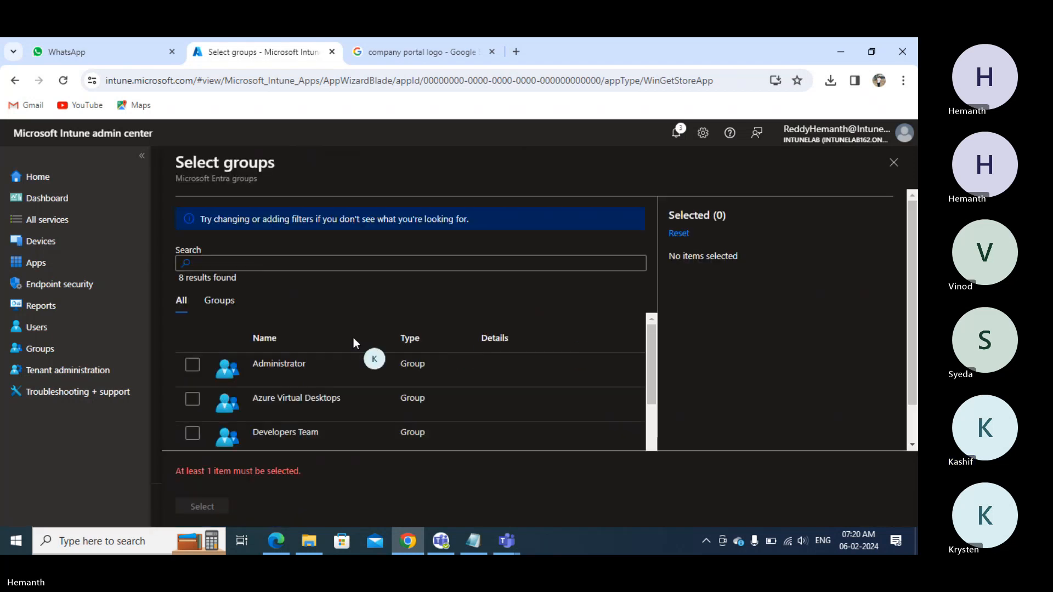
scroll(217, 399, "down", 5)
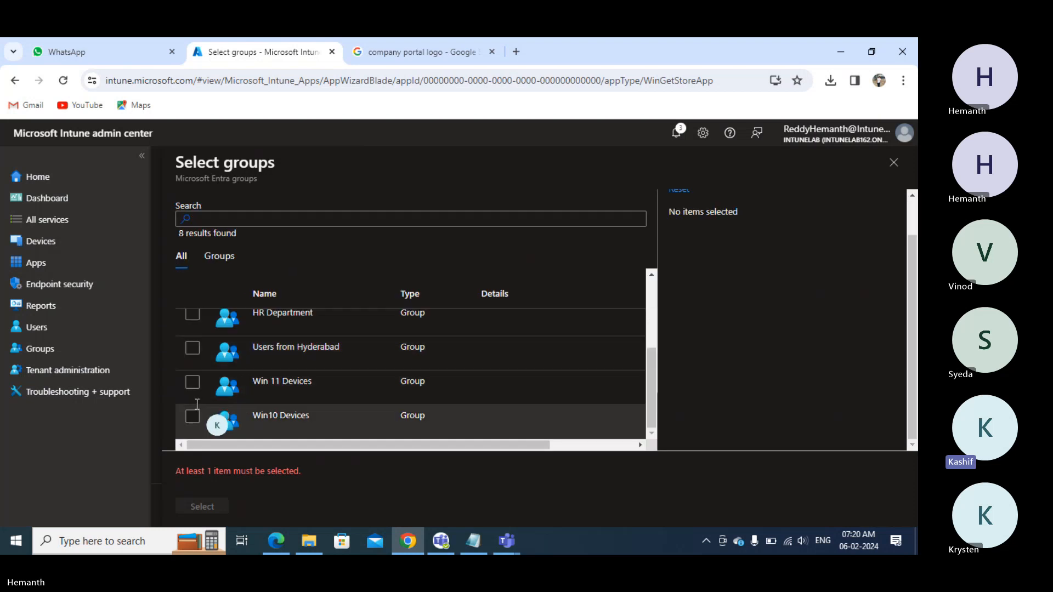
left_click(195, 415)
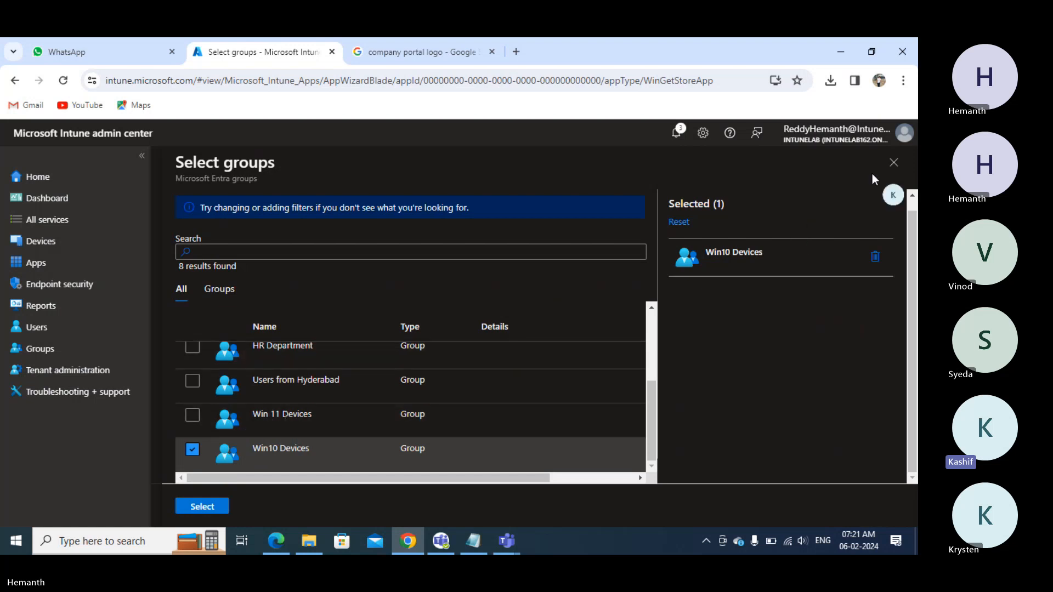
left_click(893, 162)
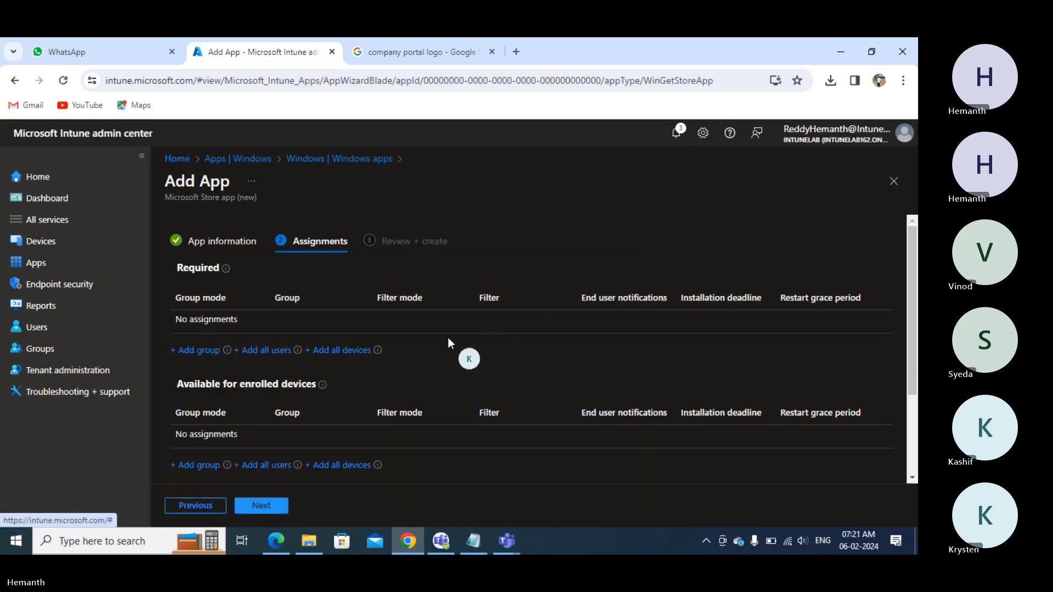
left_click(349, 351)
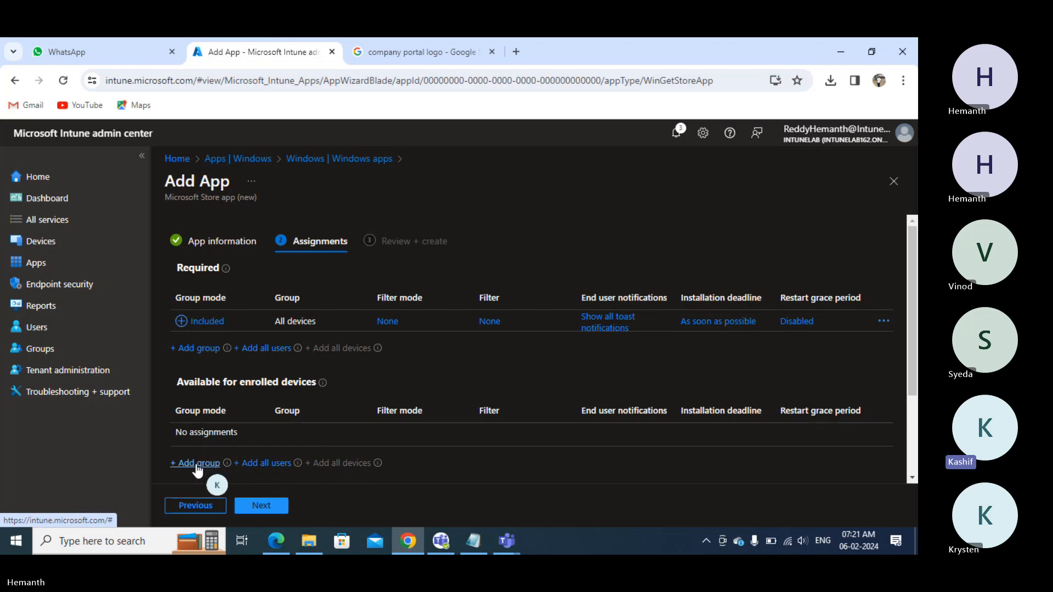
- Add All users as Available for enrolled devices, then highlight both the All devices and All users assignments
left_click(266, 464)
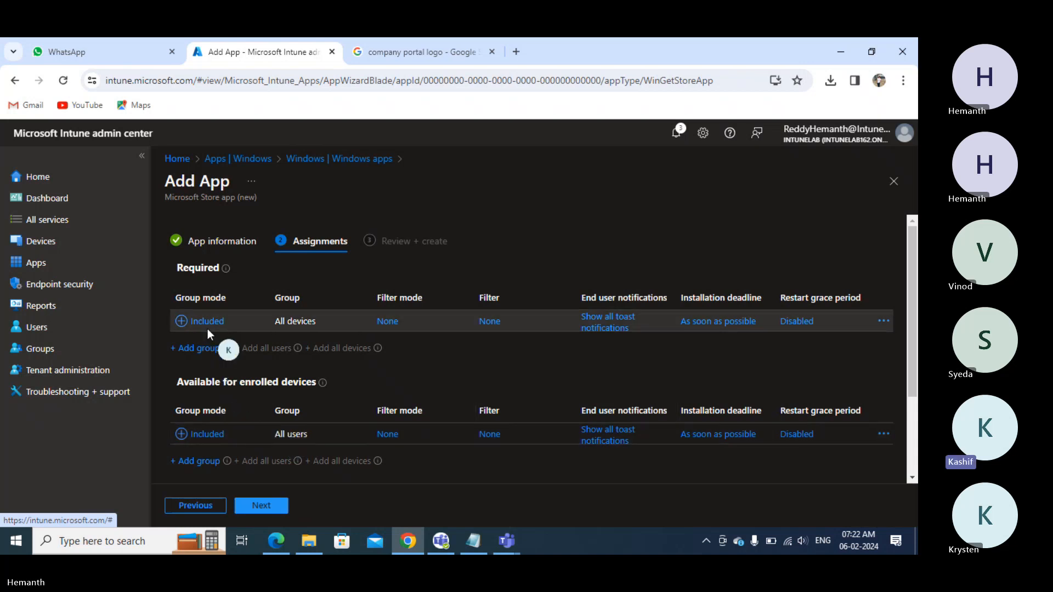
left_click_drag(285, 322, 306, 322)
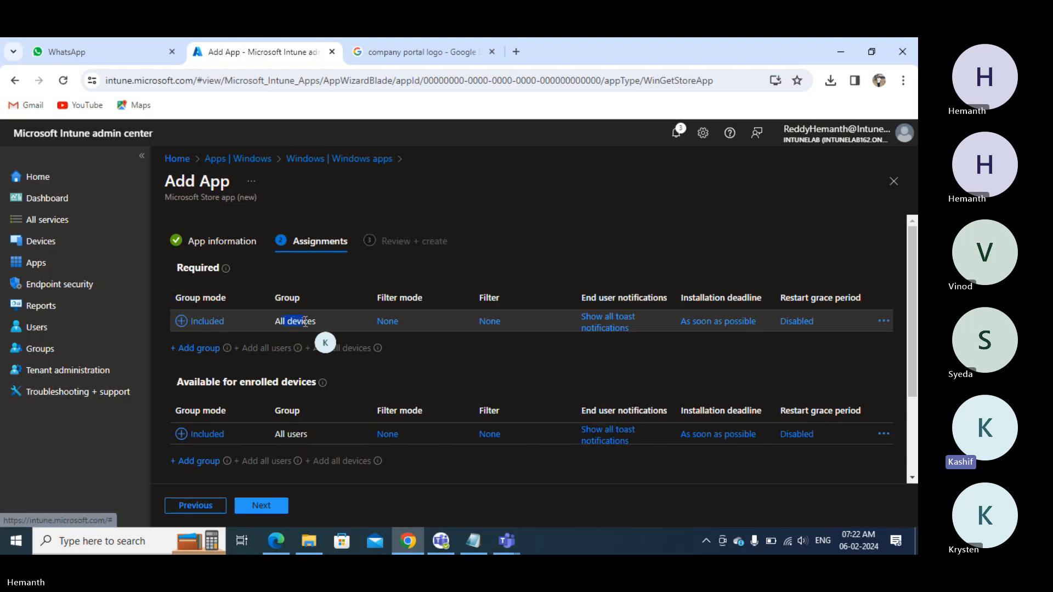
left_click(306, 322)
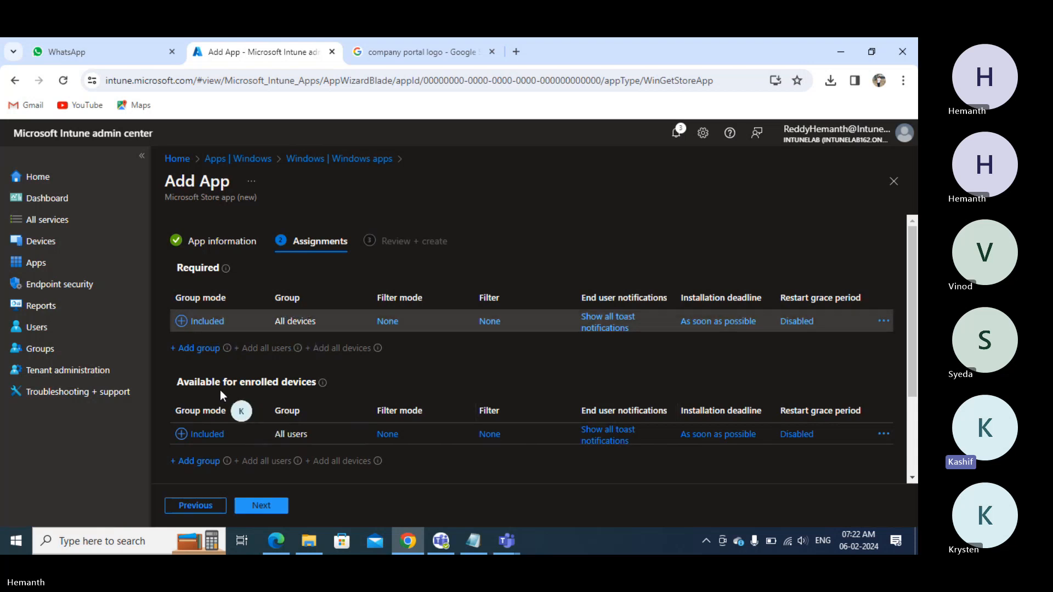
left_click_drag(281, 433, 307, 436)
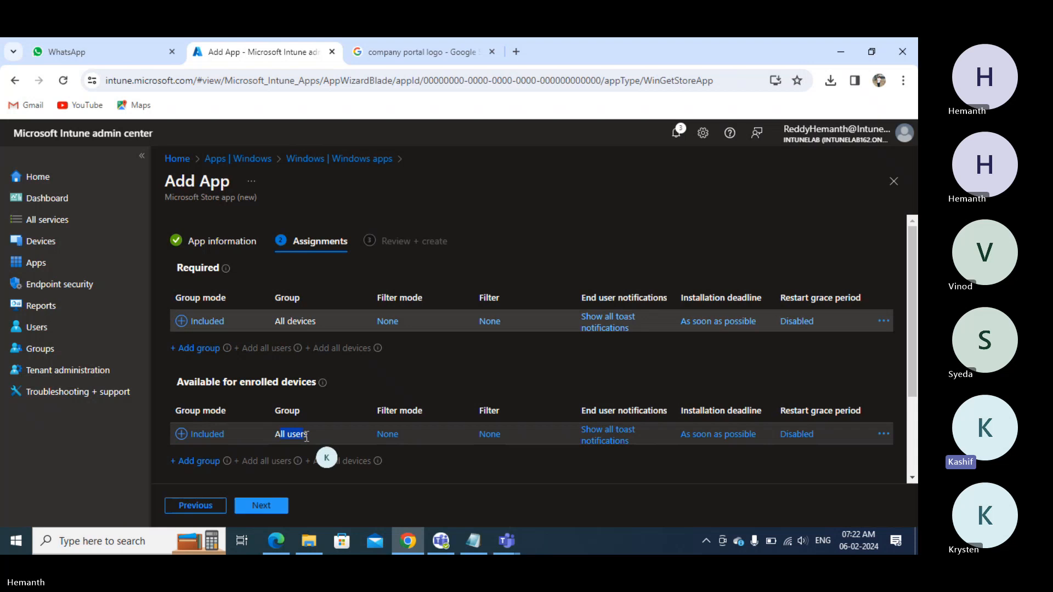
left_click(307, 437)
- Create the Company Portal app and scroll its overview to the zero Device status counts
left_click(257, 508)
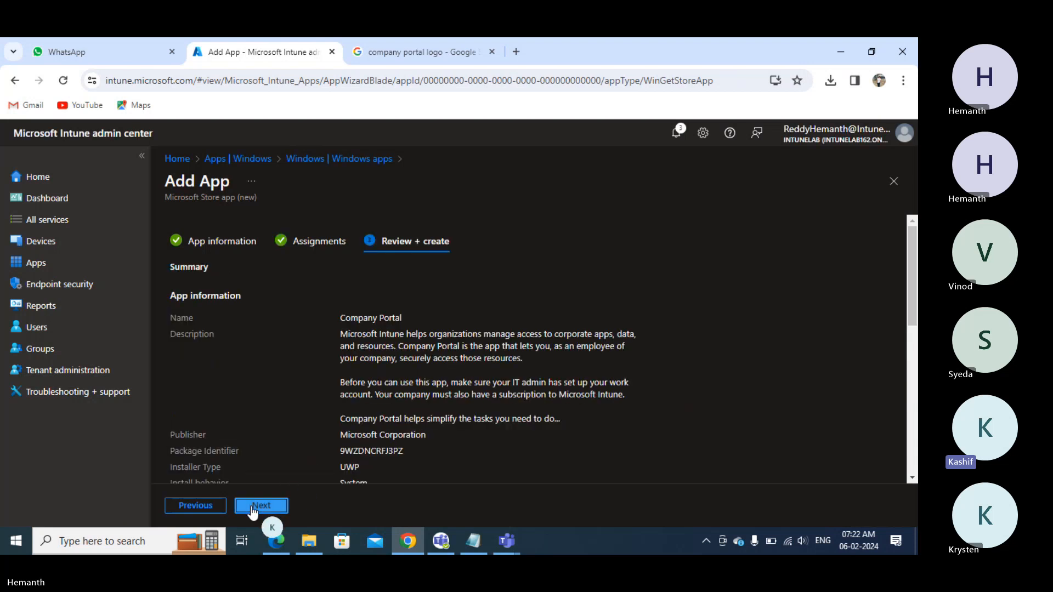
left_click(256, 507)
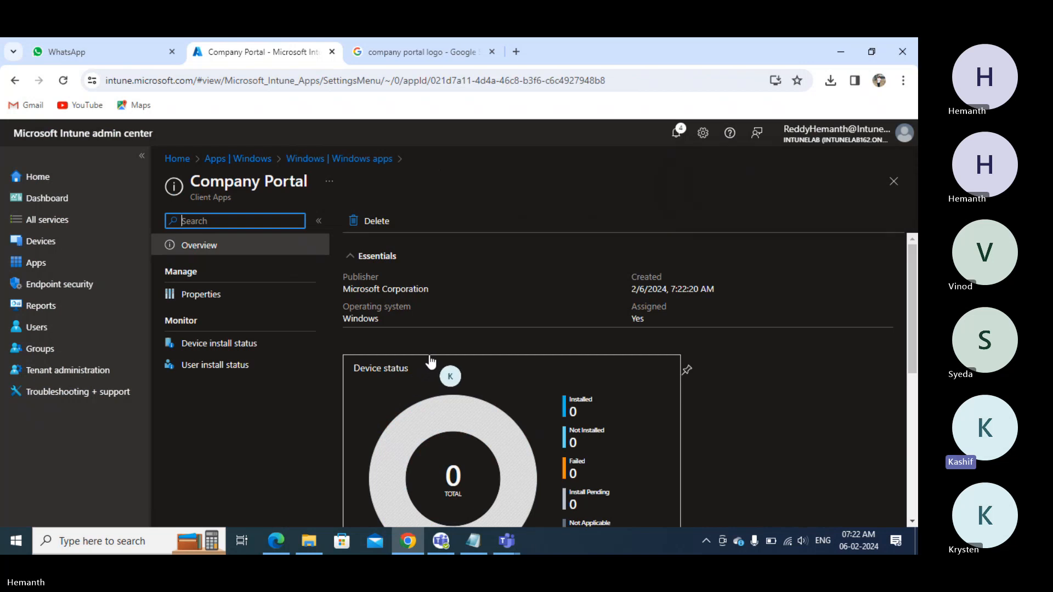
scroll(583, 419, "down", 1)
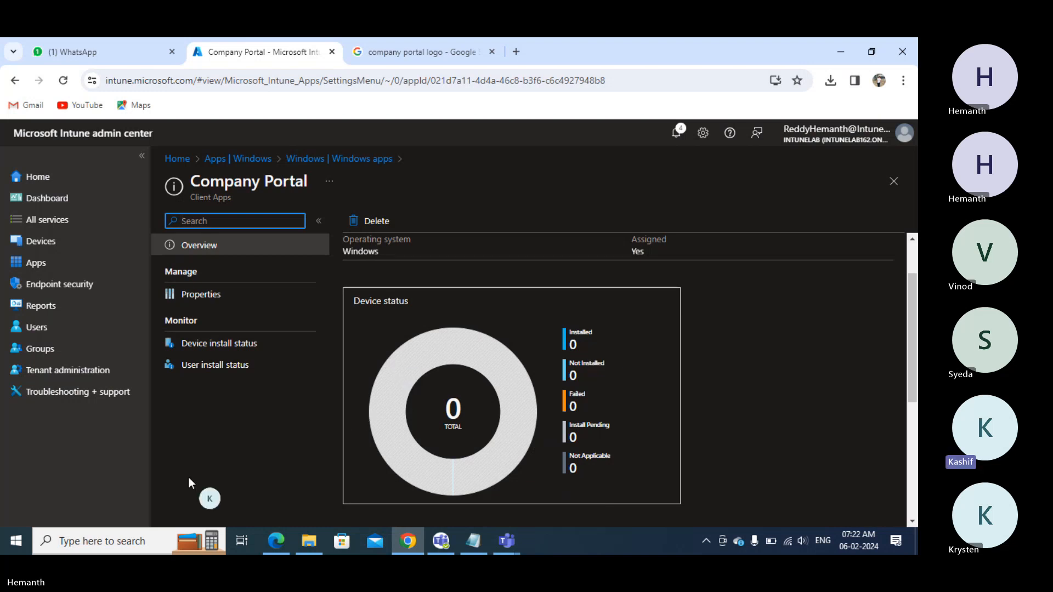
- Launch the VM1 .rdp shortcut, tick 'Don't ask me again' and accept the certificate
left_click(309, 542)
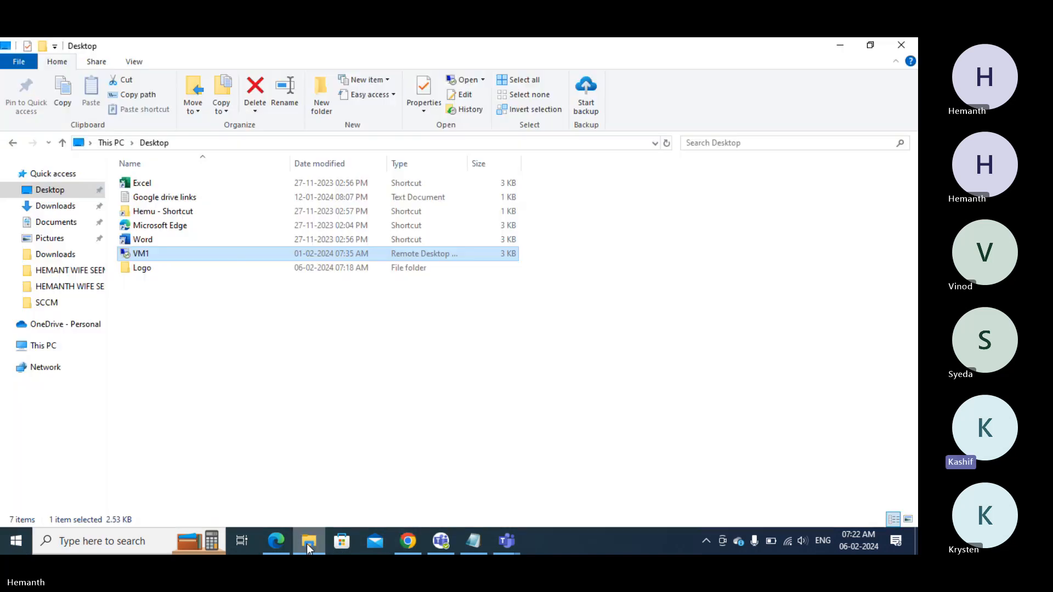
left_click(157, 254)
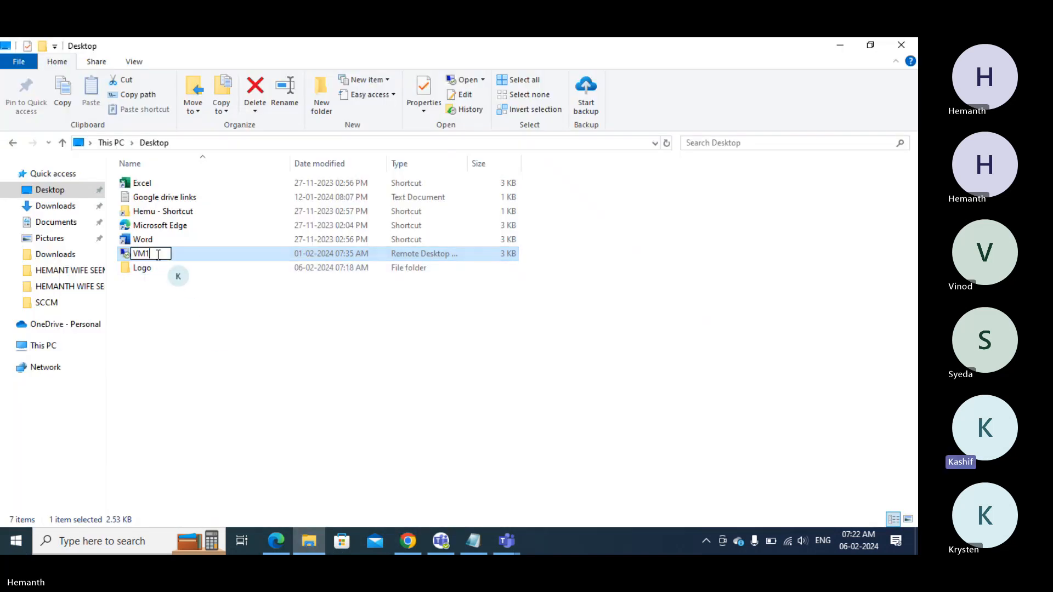
left_click(215, 258)
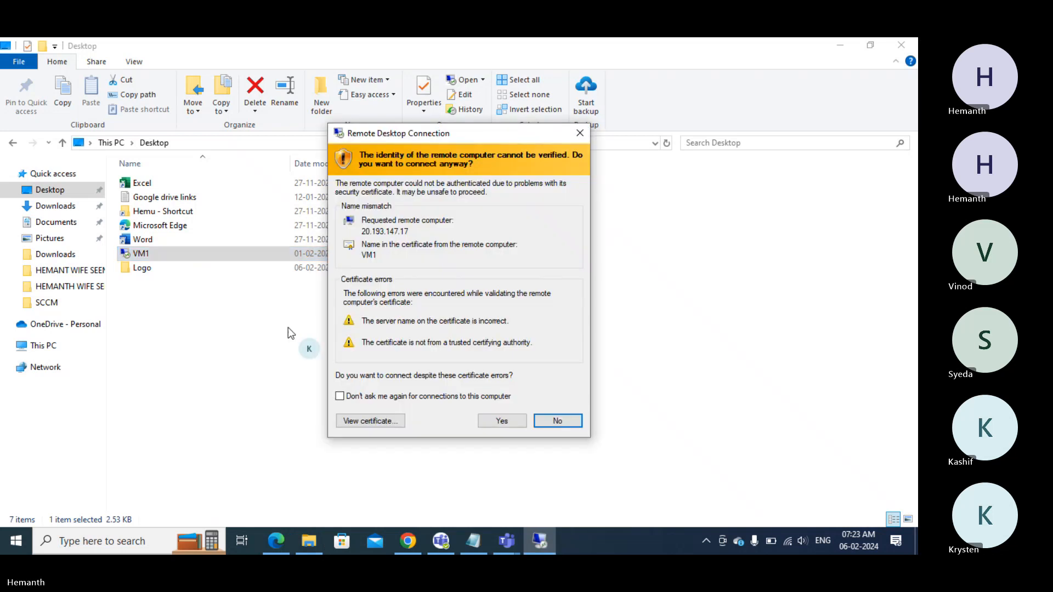
left_click(339, 397)
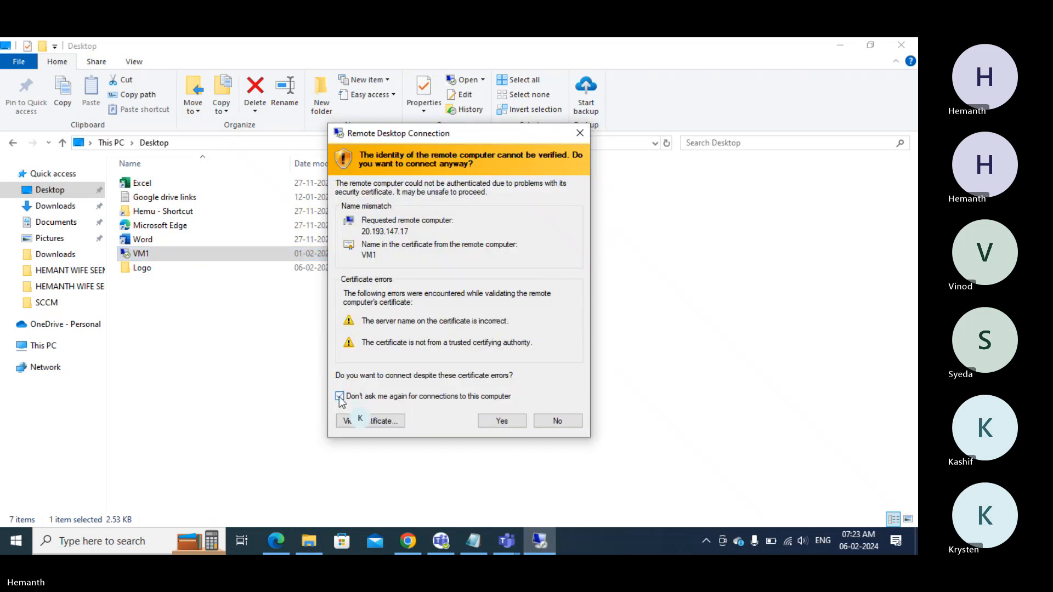
left_click(492, 420)
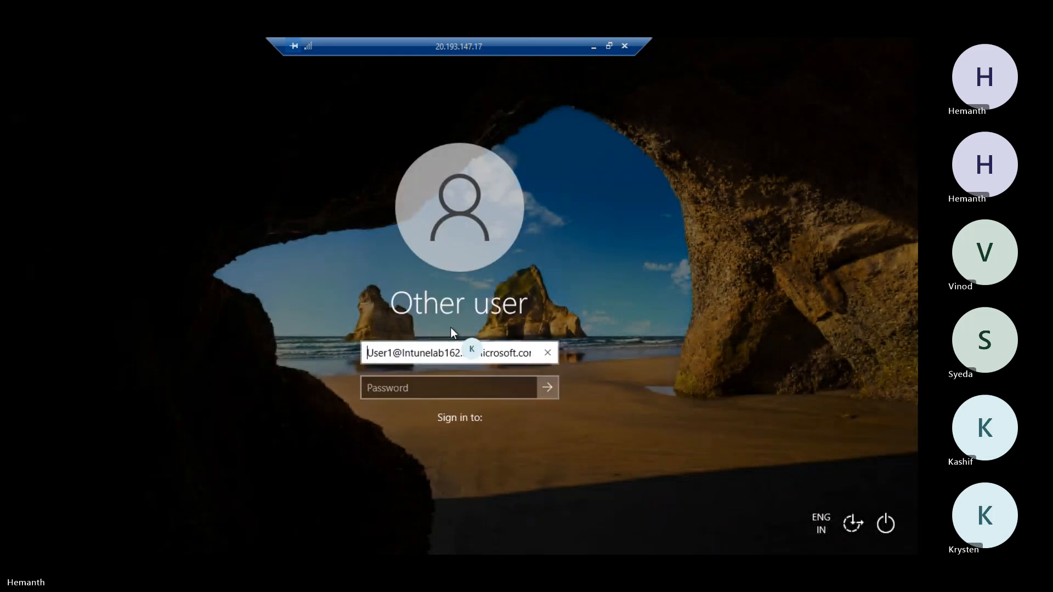
- Sign in to VM1 with the azuread\ prefixed account and its password, then open Run
type("azuread\\")
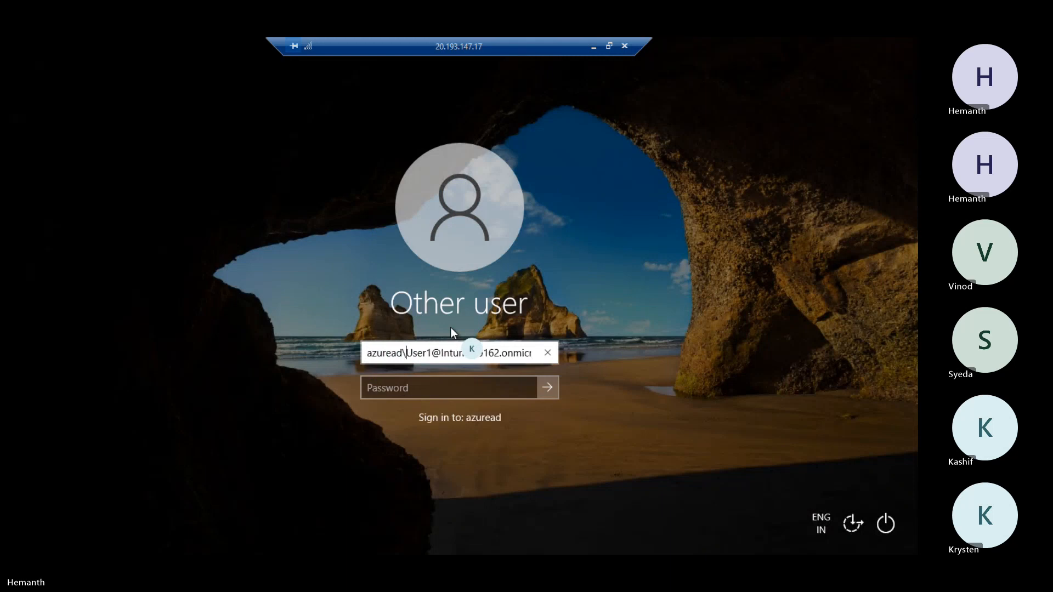
left_click(411, 387)
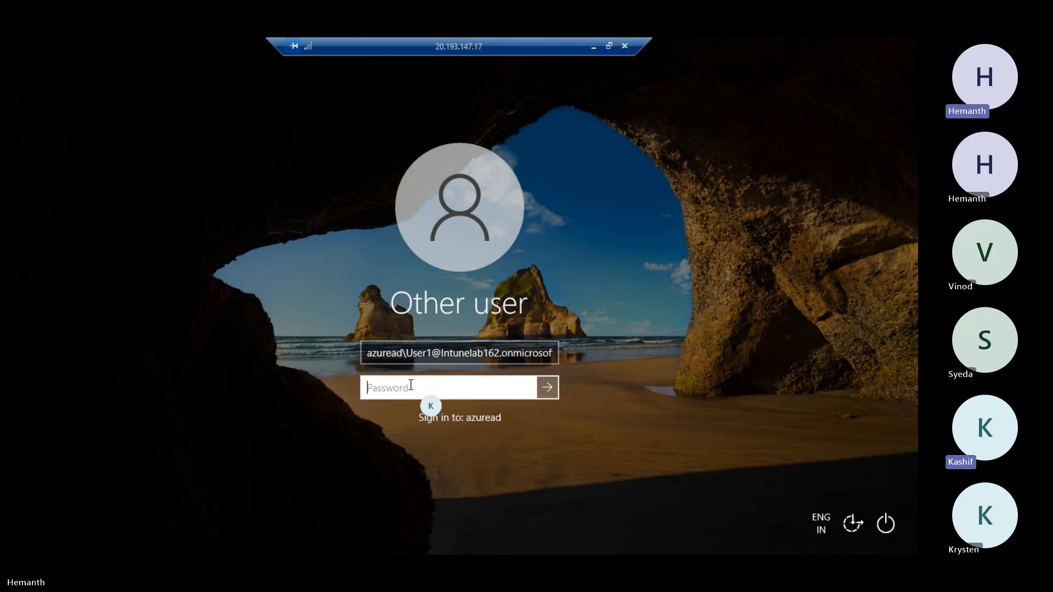
type("P*******")
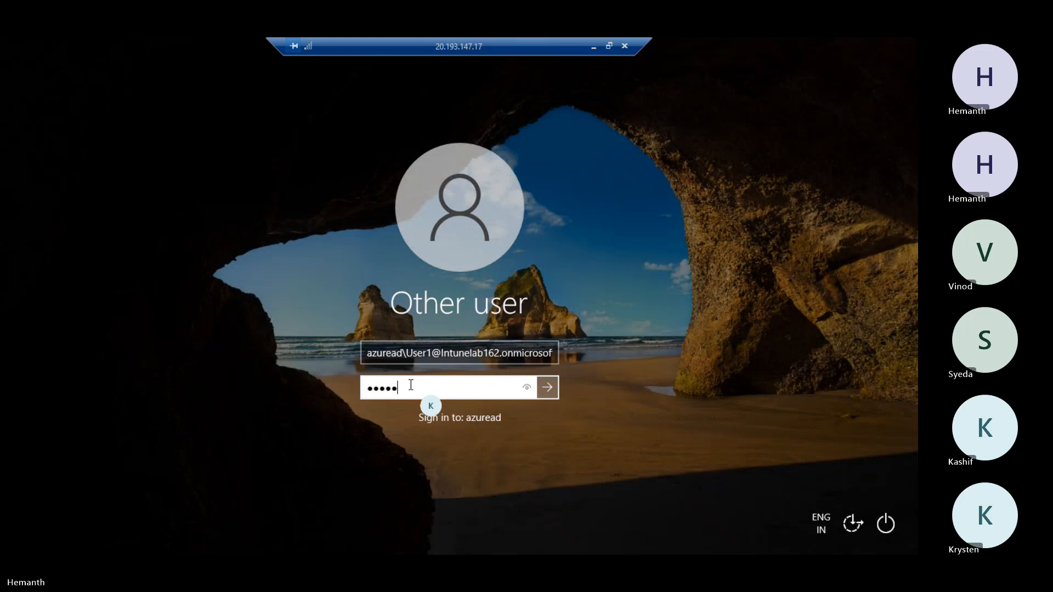
type("*****")
key("Return")
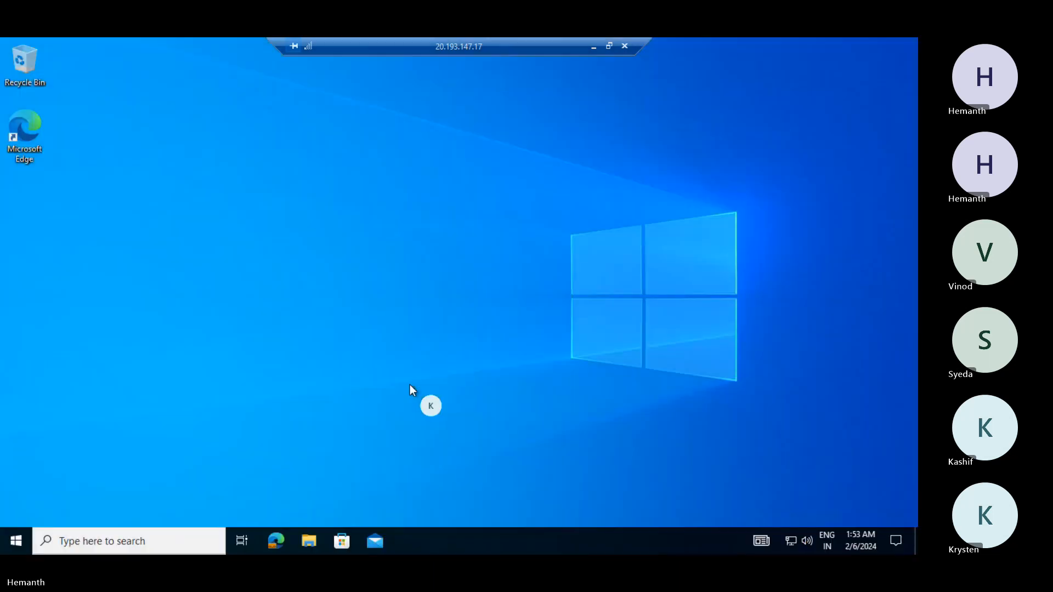
right_click(8, 542)
left_click(58, 471)
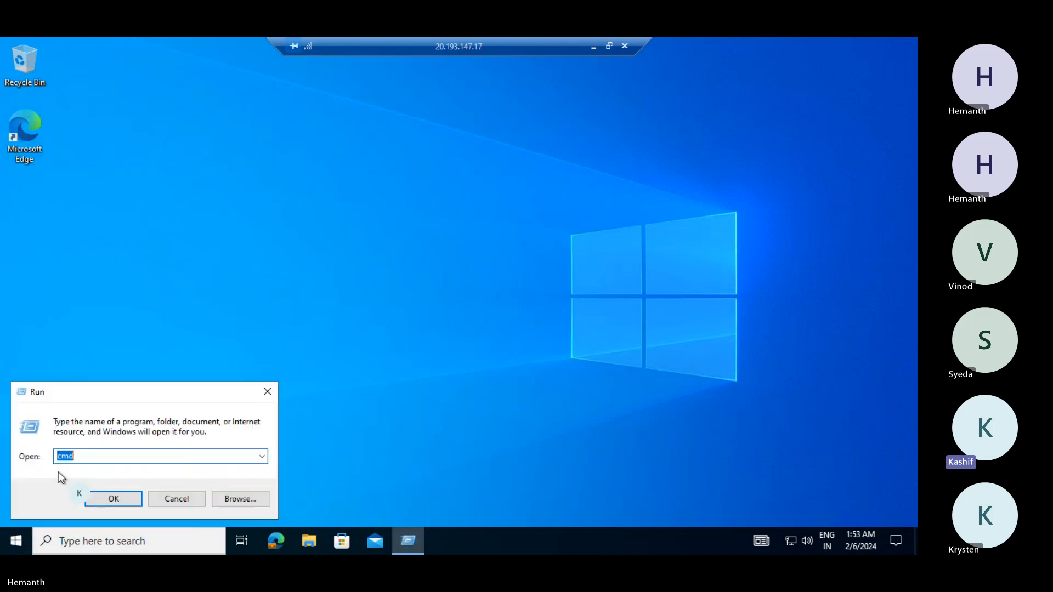
- Run hostname and whoami in cmd to confirm VM1 and the signed-in account, then close it
key("Return")
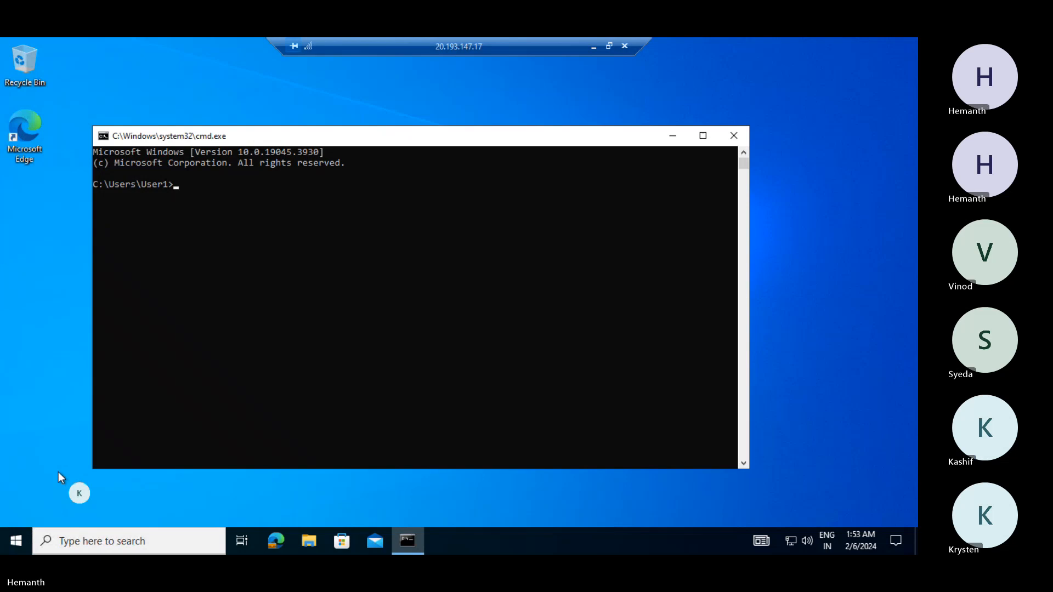
type("hostname")
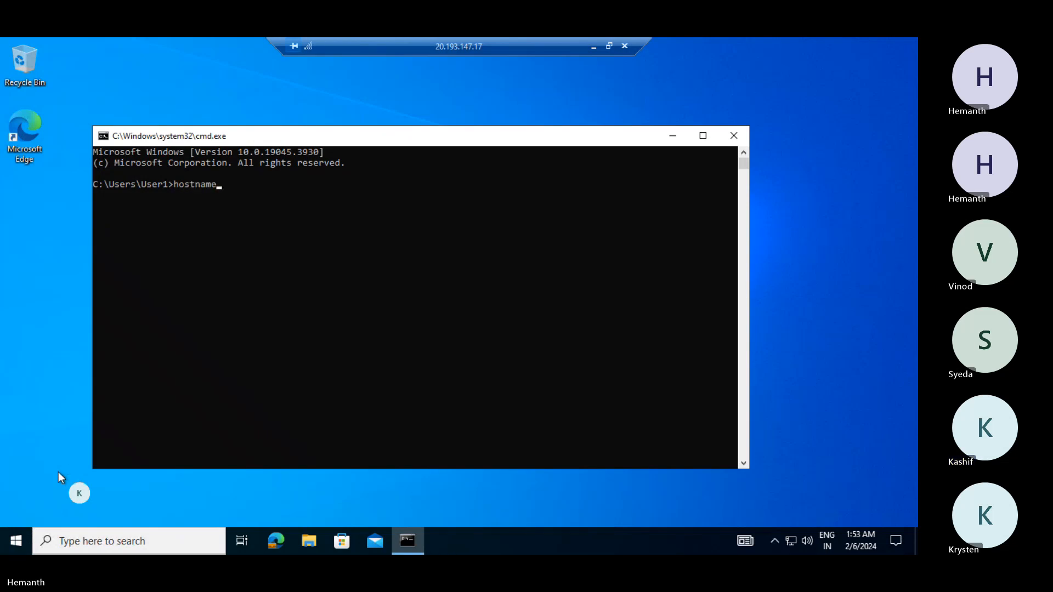
key("Return")
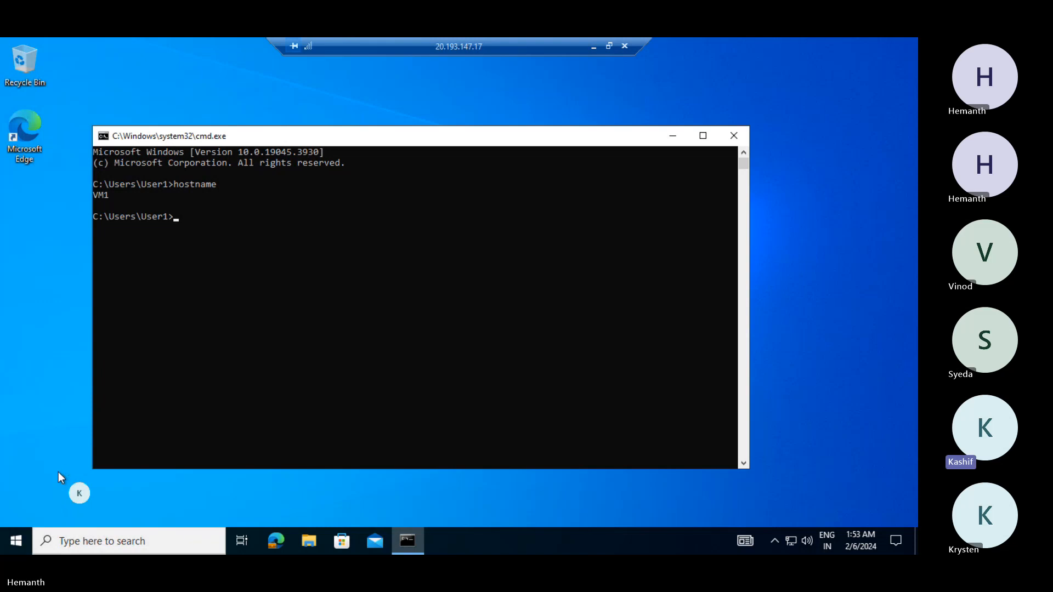
type("who")
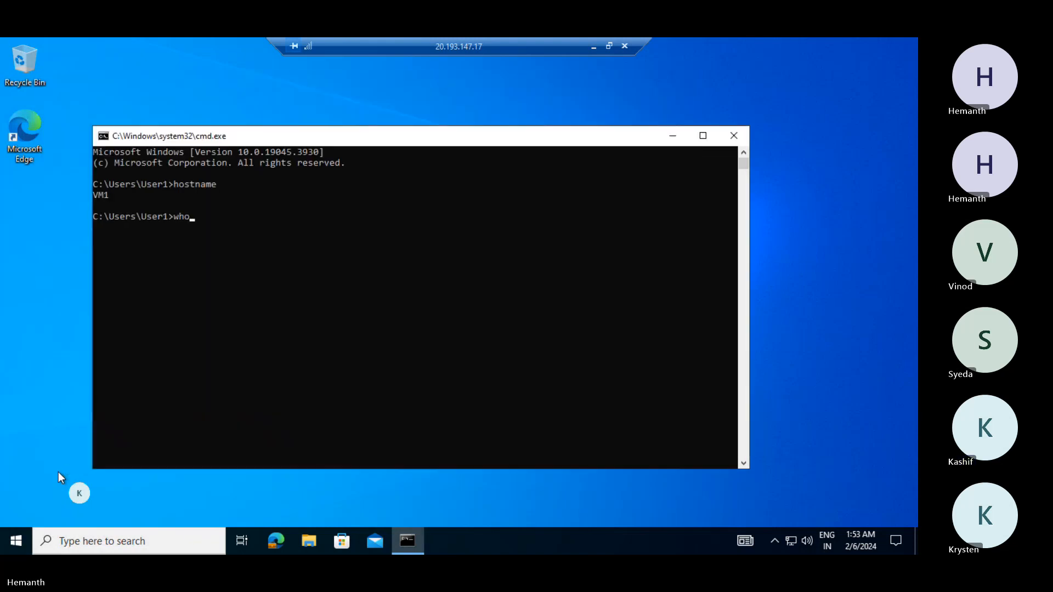
type("ami")
key("Return")
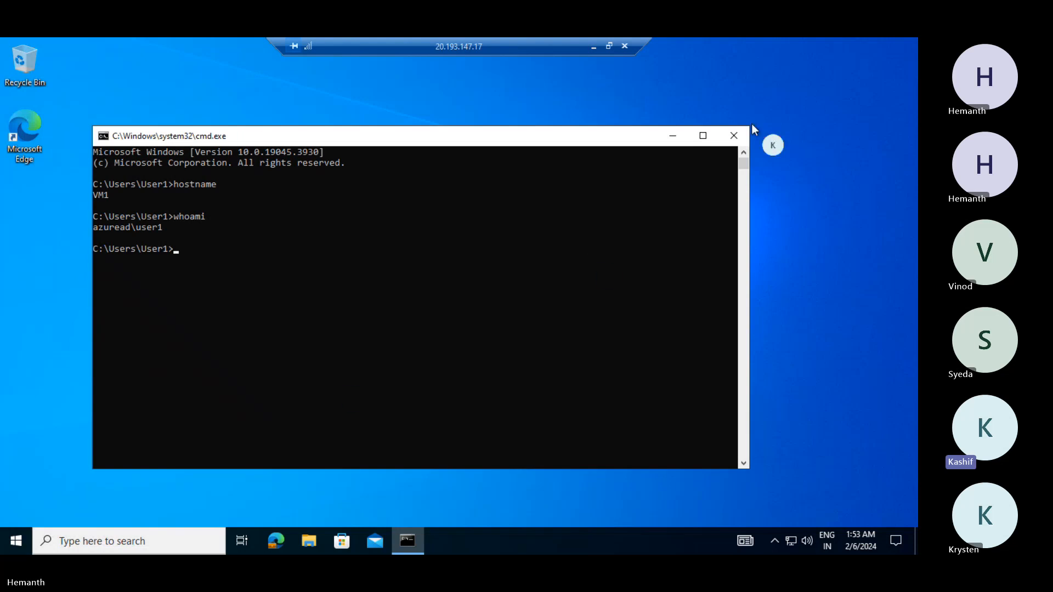
left_click(736, 136)
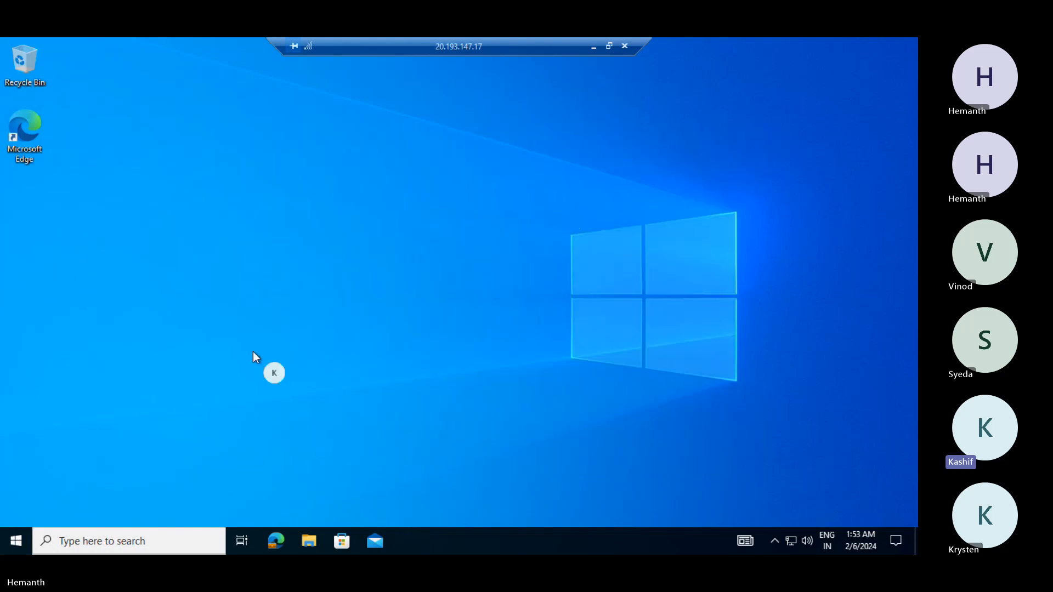
- Browse the Start menu app list and return to Company Portal under Recently added
left_click(11, 545)
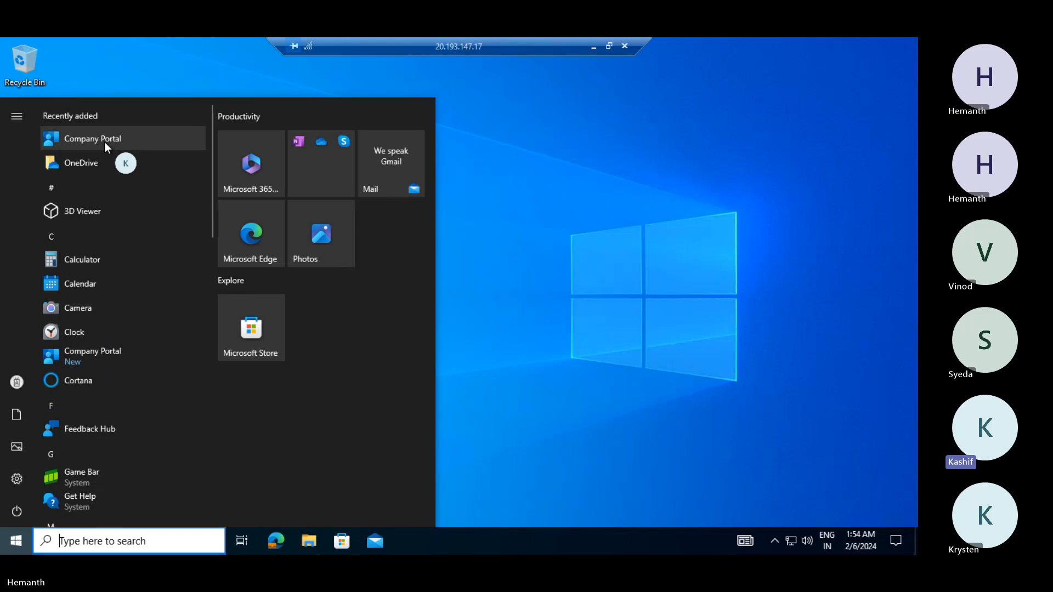
scroll(104, 142, "down", 7)
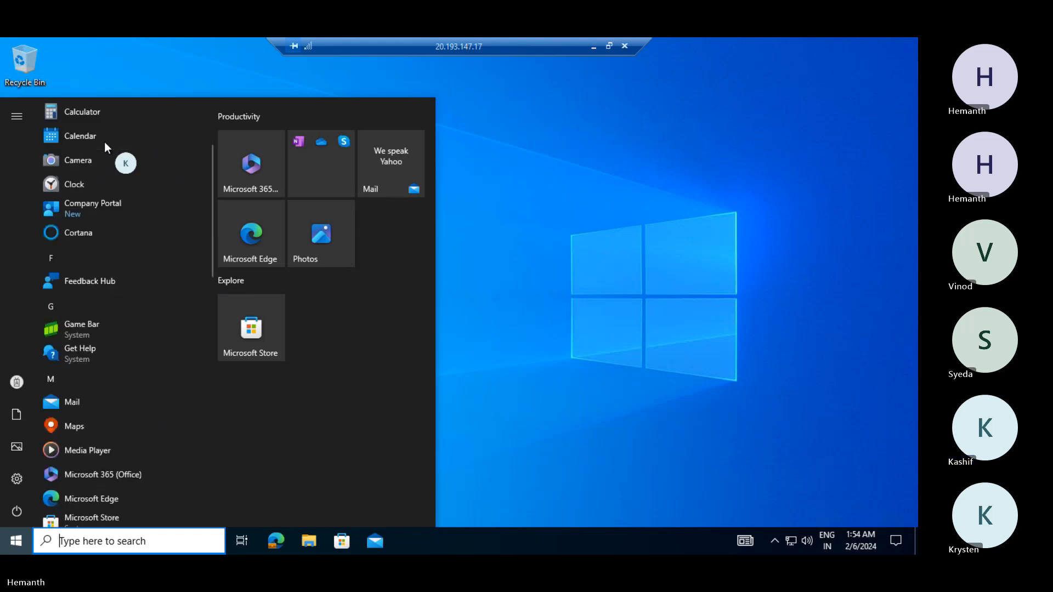
scroll(103, 146, "down", 7)
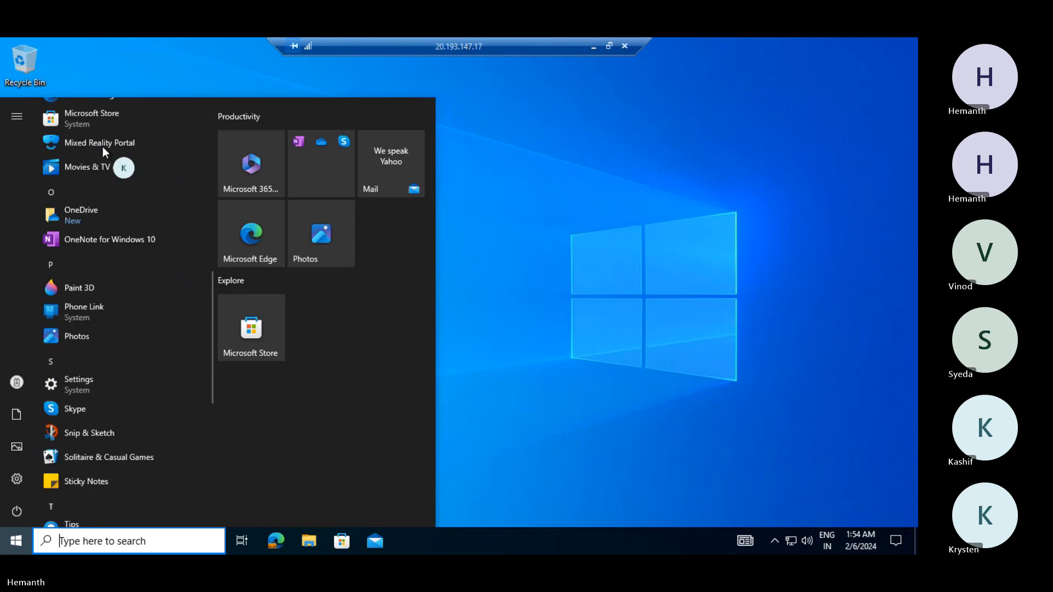
scroll(103, 147, "down", 3)
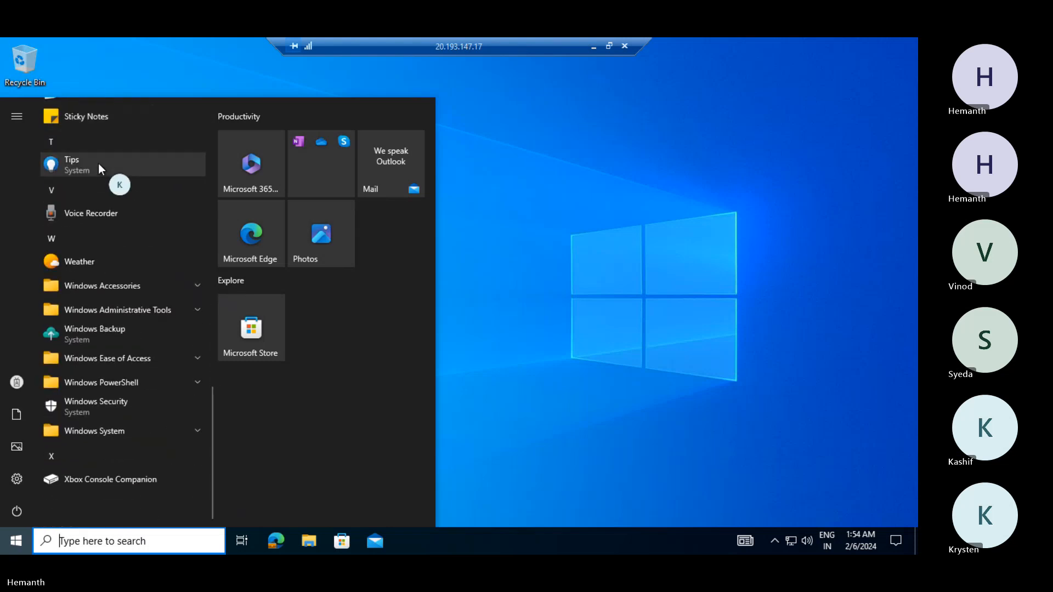
scroll(98, 218, "up", 8)
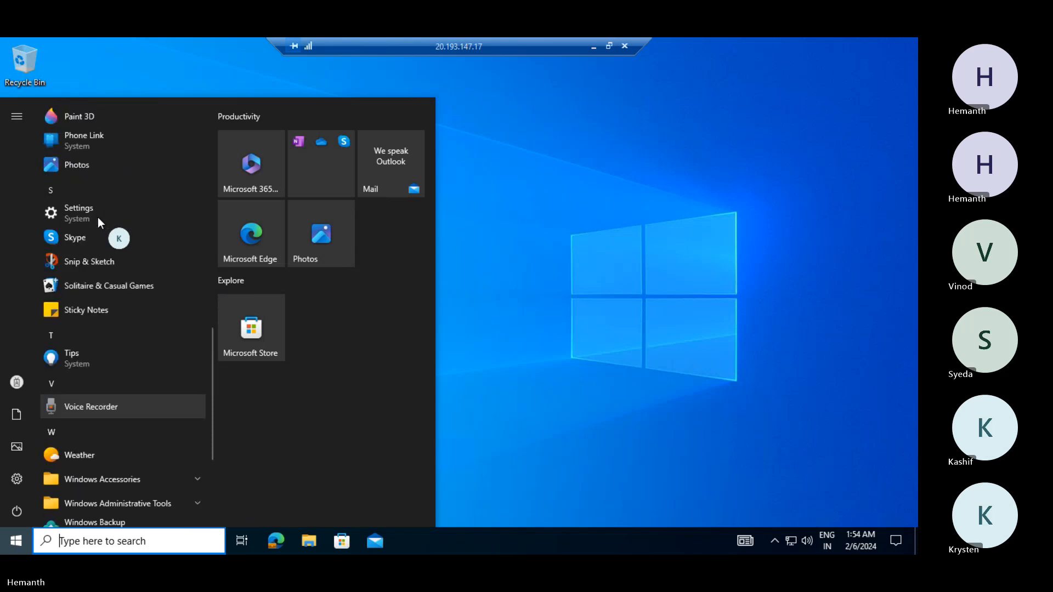
scroll(97, 218, "up", 10)
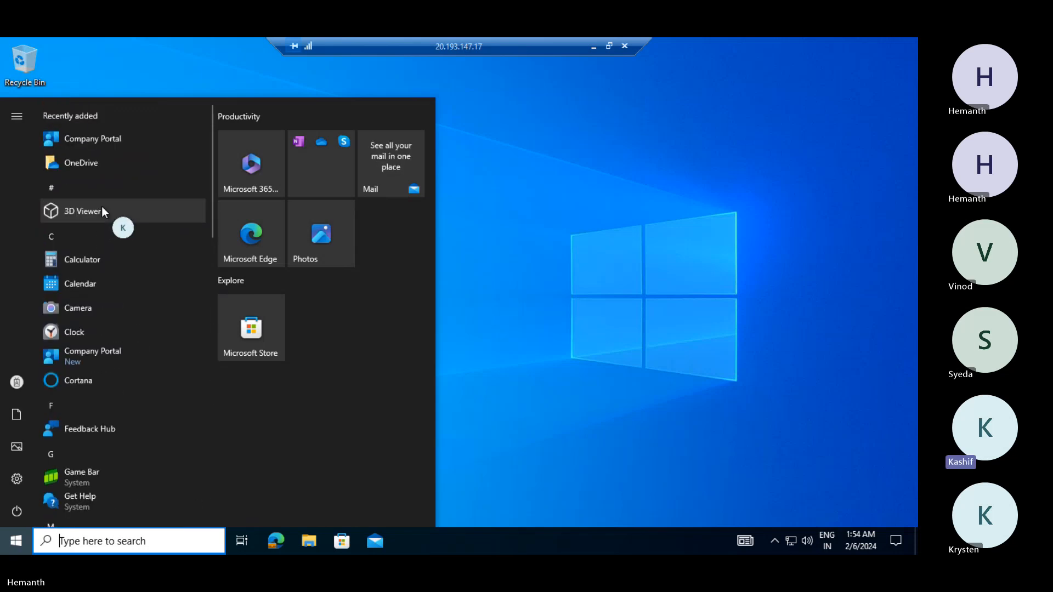
- Launch Company Portal, scroll to check the VM1 device status, and bring up Start
left_click(106, 137)
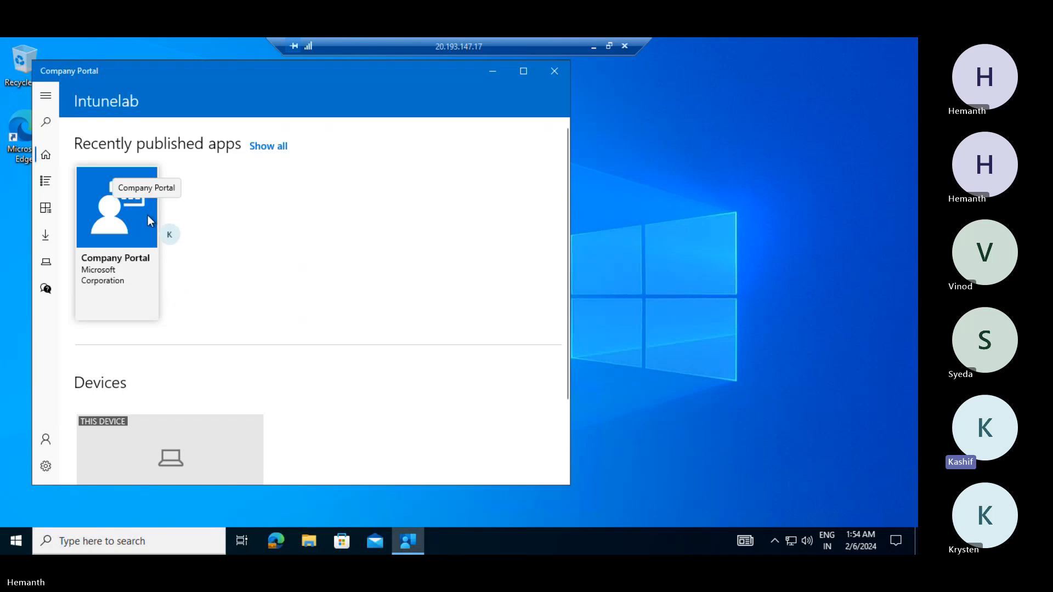
scroll(147, 235, "down", 2)
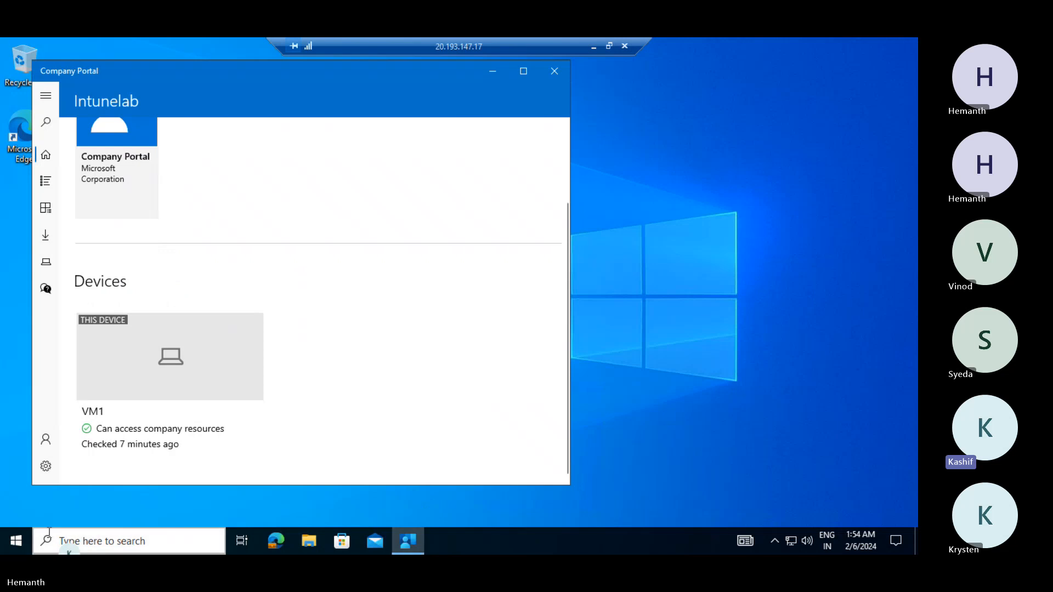
left_click(18, 542)
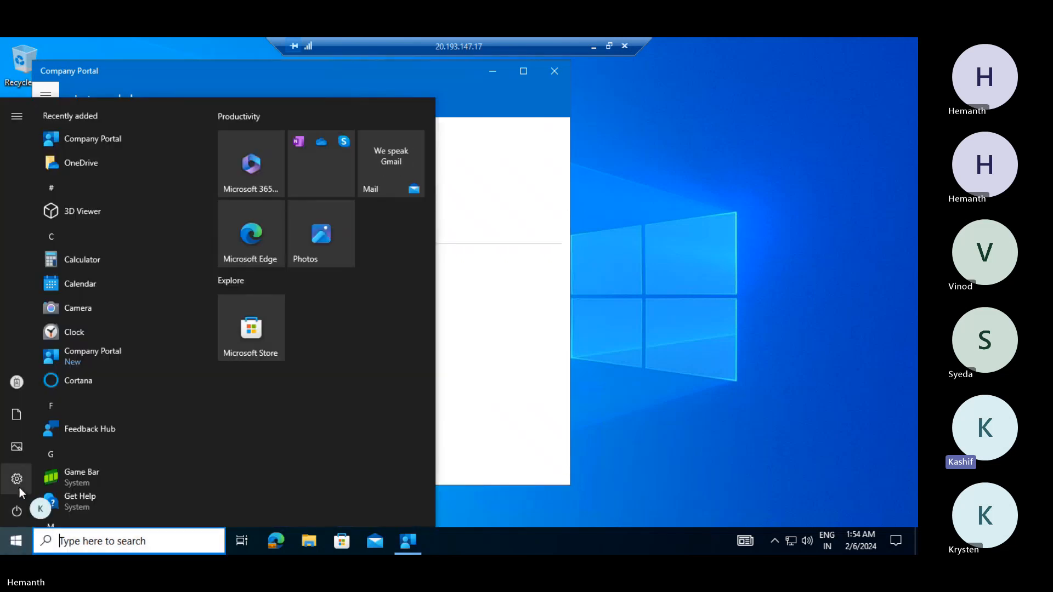
- Sync the Intunelab MDM connection via Accounts > Access work or school > Info, then close Settings
left_click(19, 479)
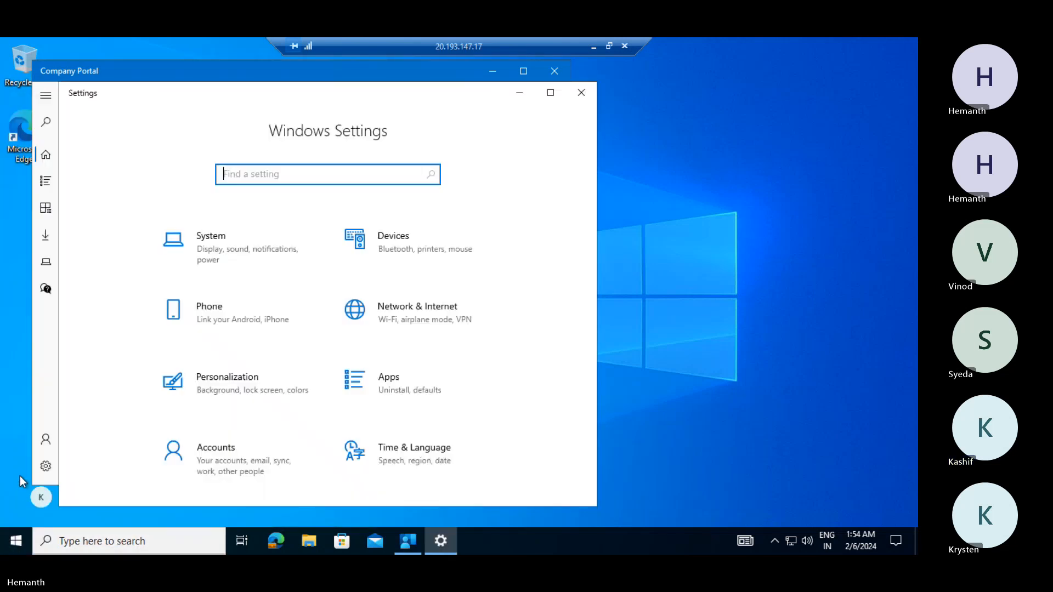
left_click(229, 464)
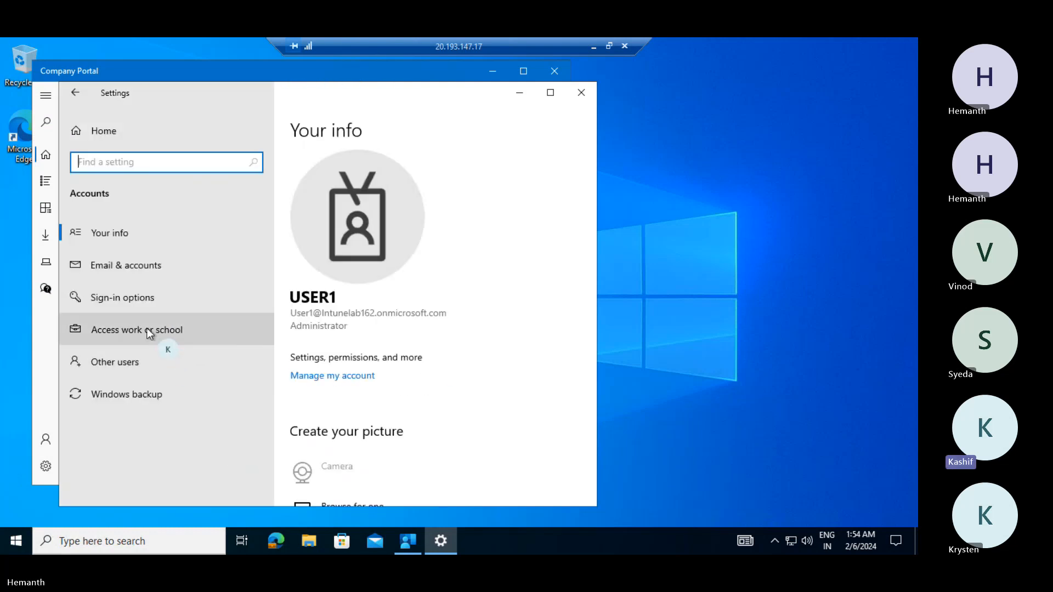
left_click(147, 329)
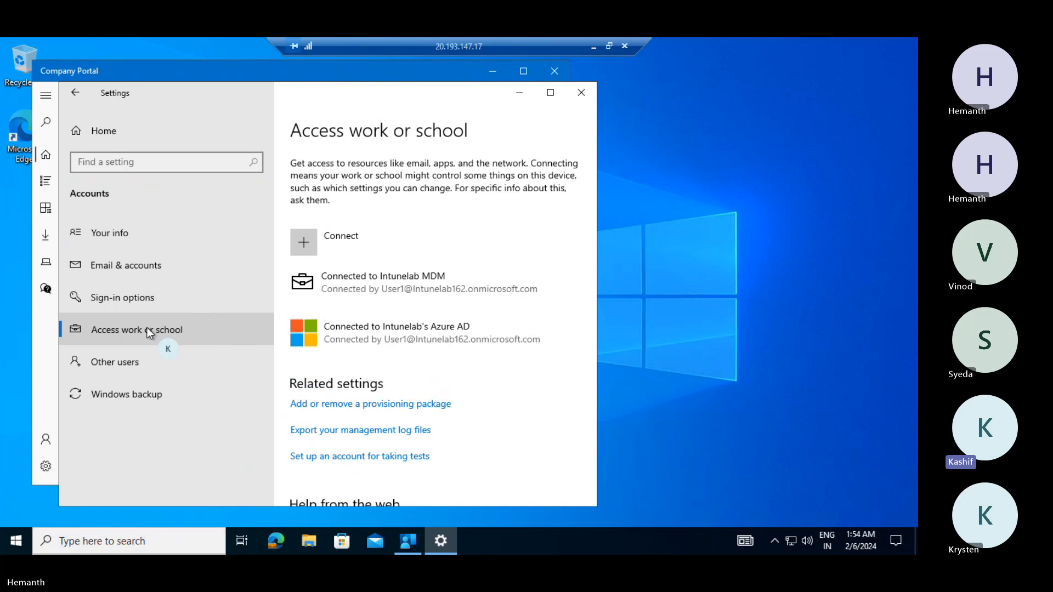
left_click(386, 275)
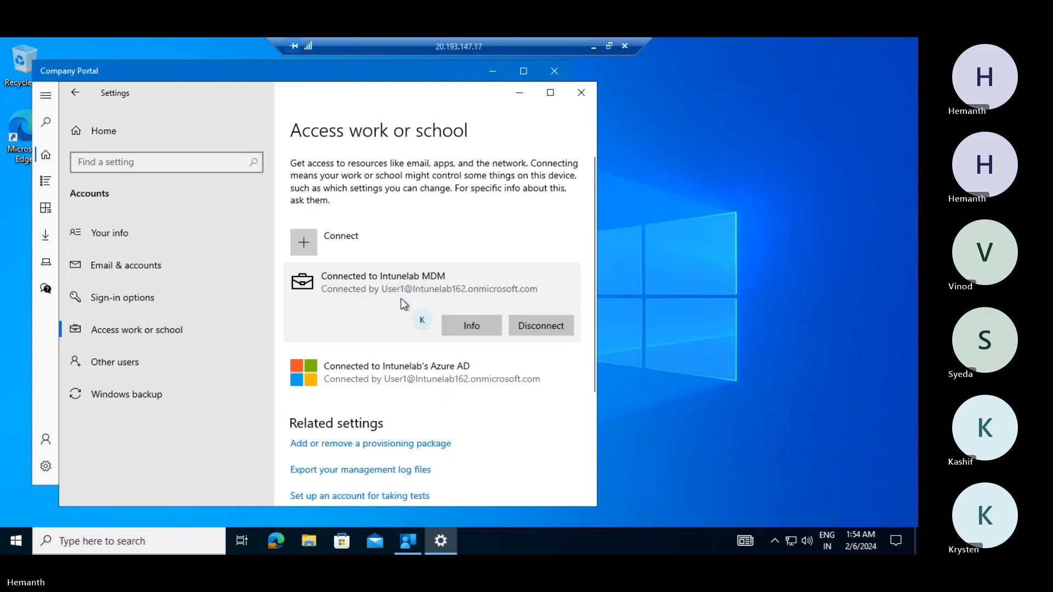
left_click(456, 324)
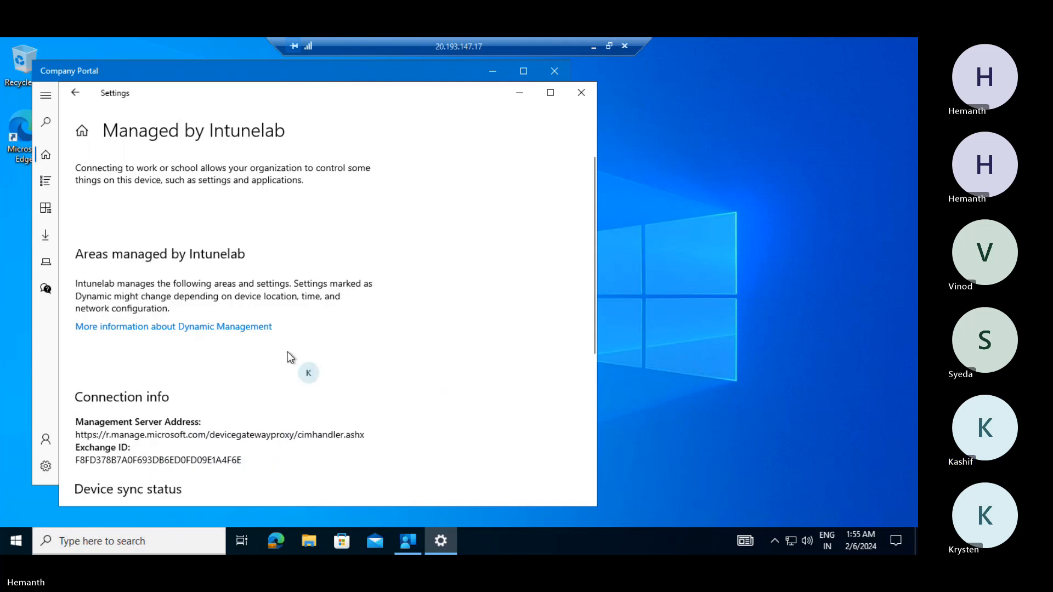
scroll(245, 357, "down", 5)
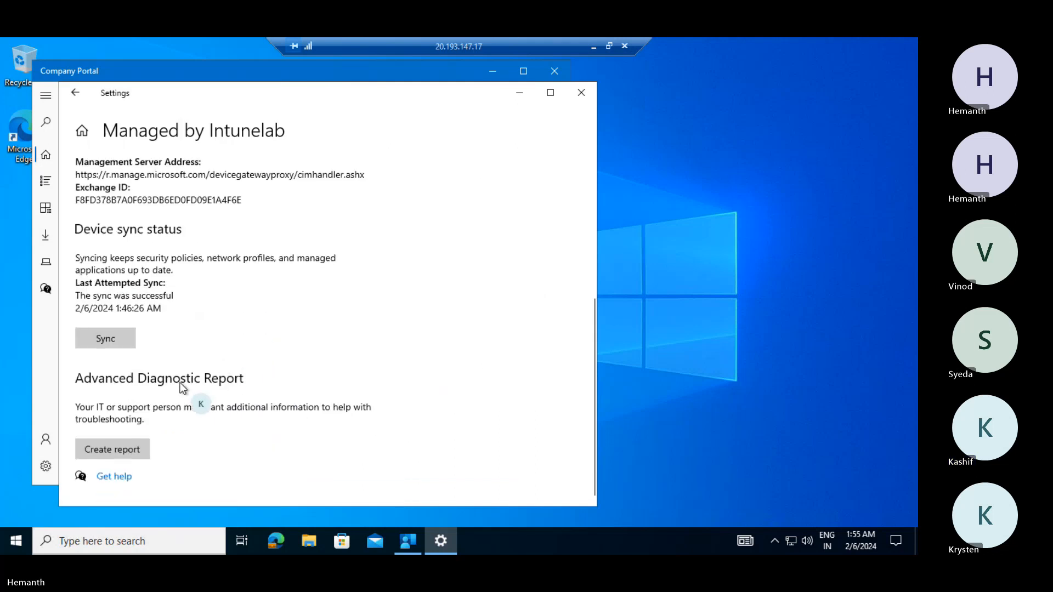
left_click(124, 339)
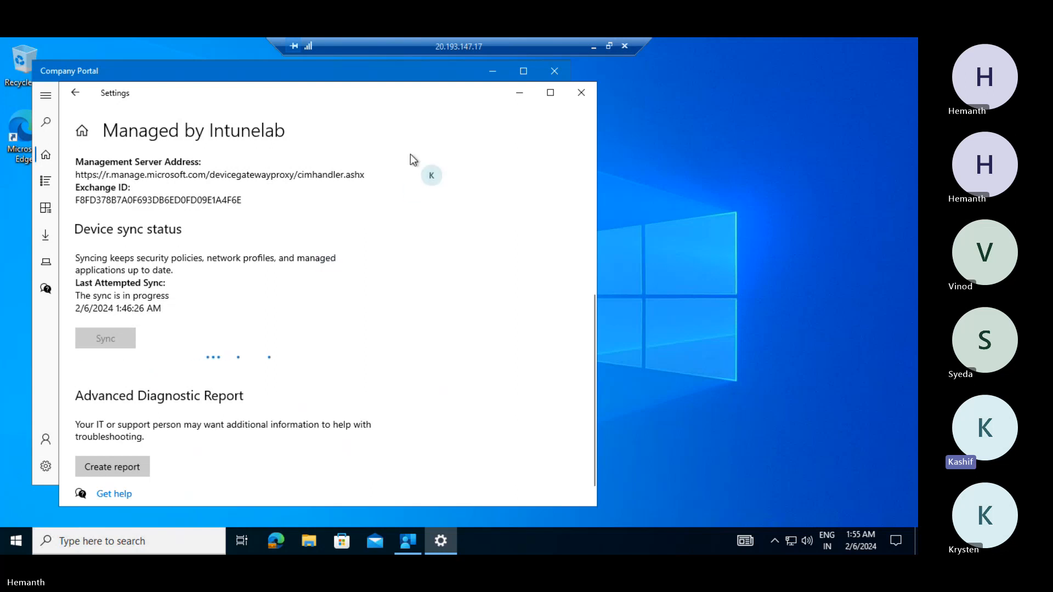
left_click(581, 92)
scroll(311, 242, "up", 2)
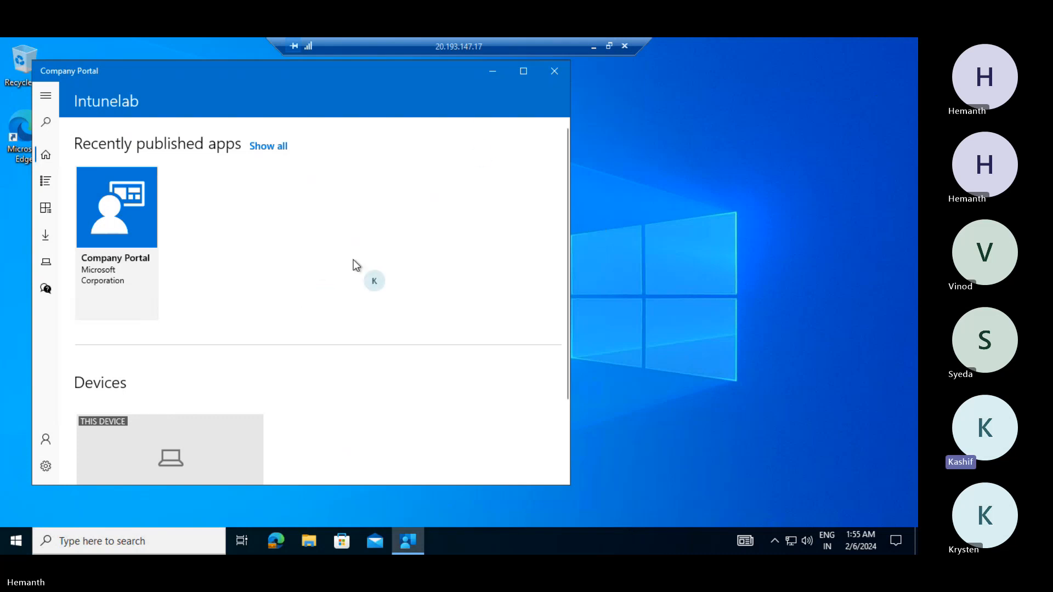
- Minimize Company Portal and the VM1 session, returning to the Intune overview in Chrome
left_click(493, 70)
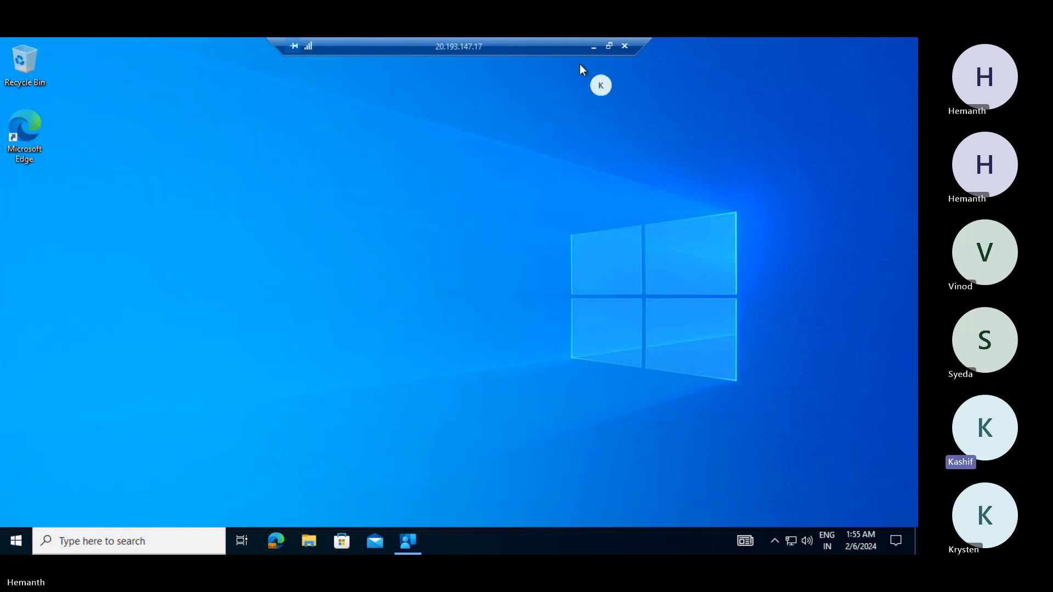
left_click(594, 47)
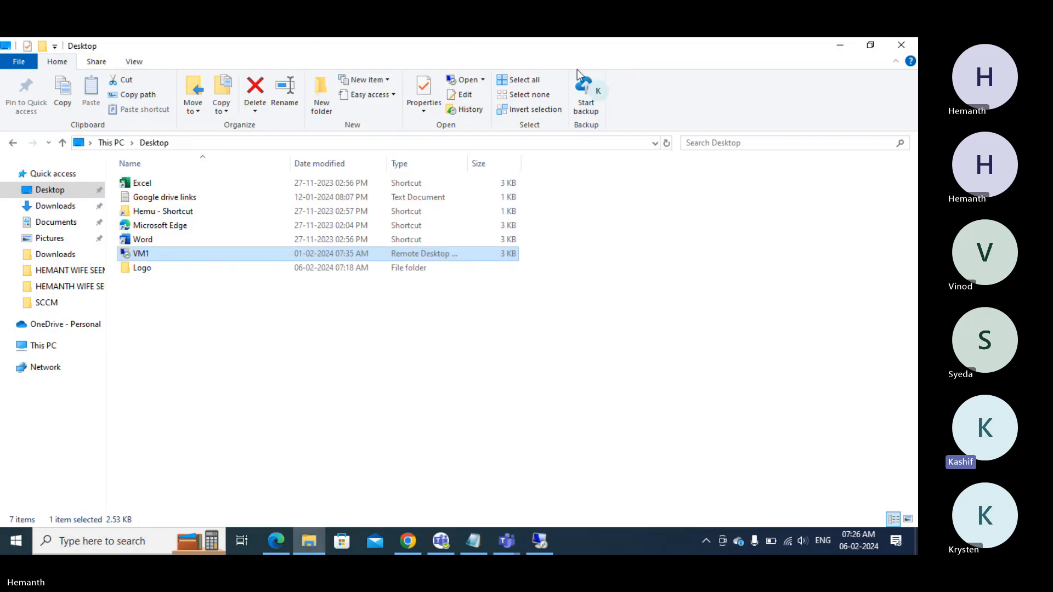
left_click(408, 542)
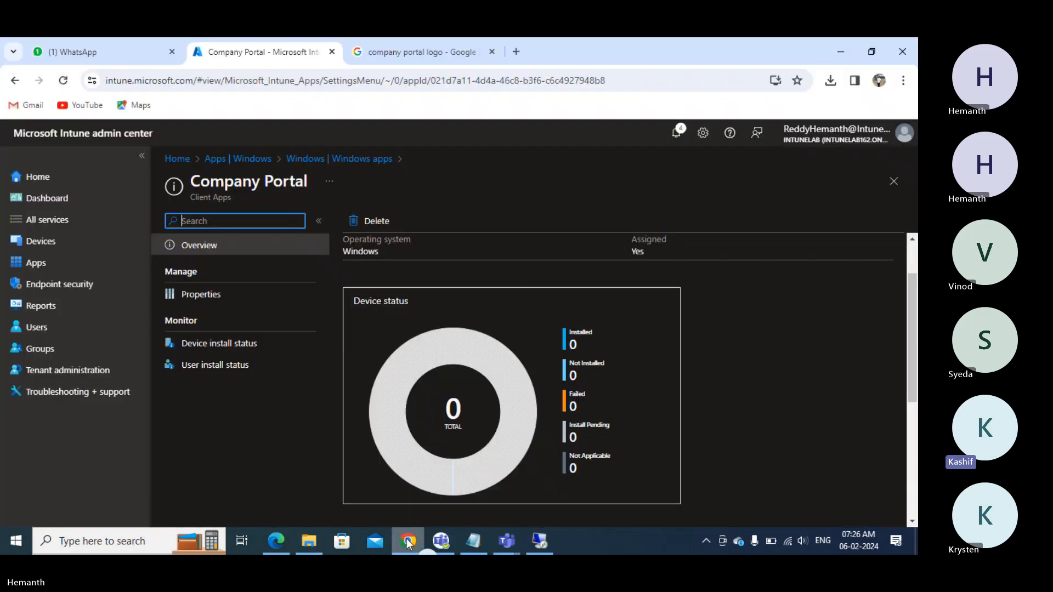
- From the Windows apps list, start adding a new app of type Microsoft Store app (new)
left_click(59, 273)
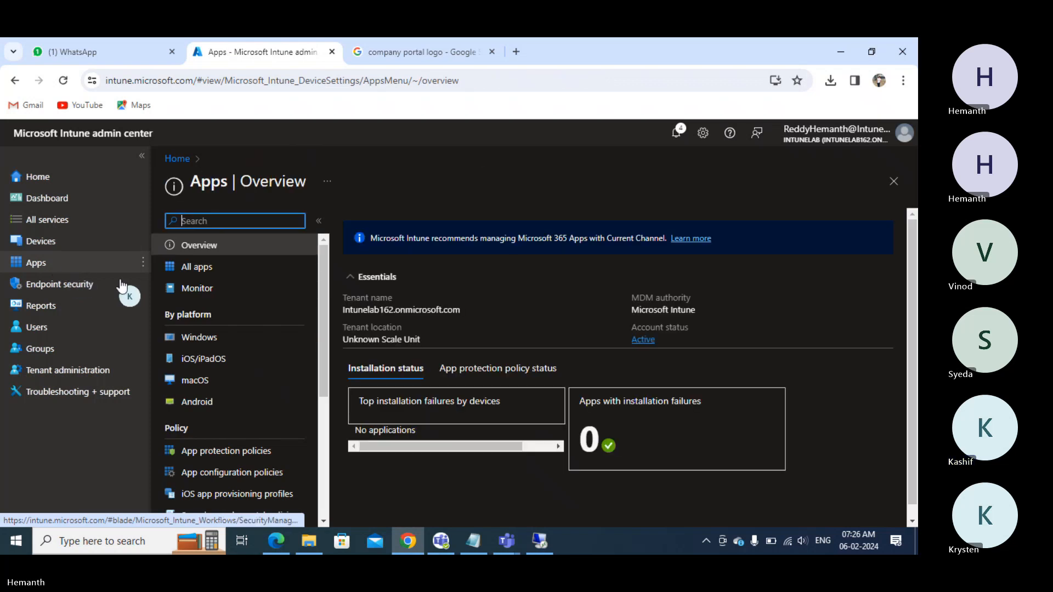
left_click(218, 269)
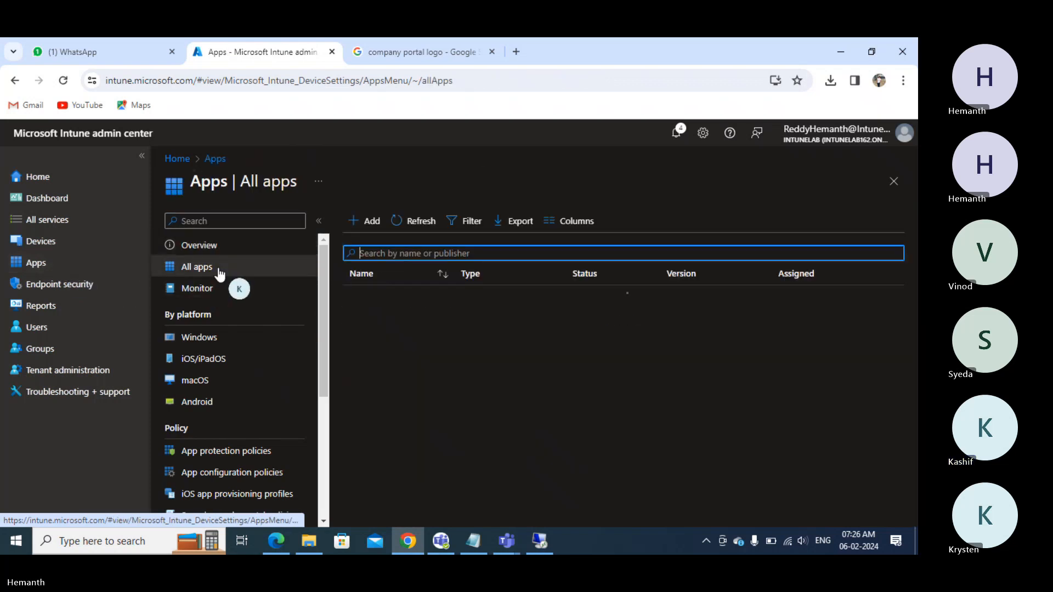
left_click(376, 224)
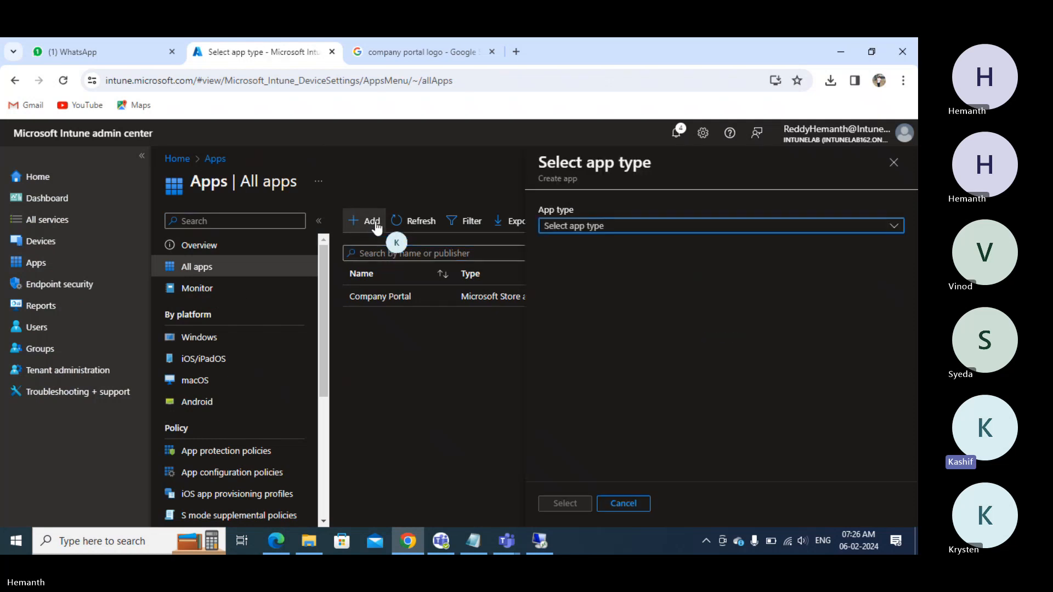
left_click(585, 229)
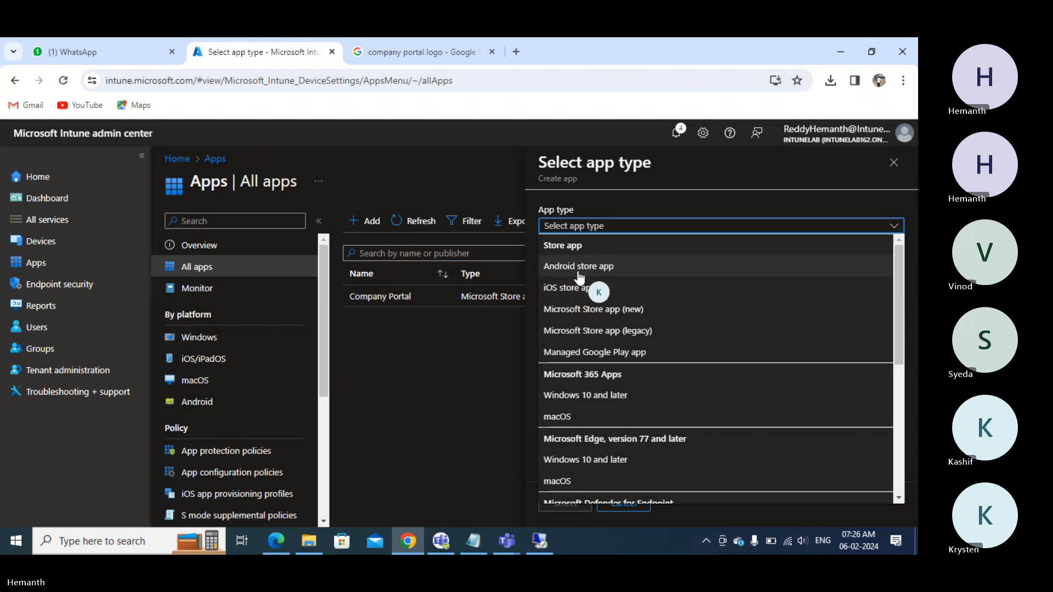
left_click(203, 337)
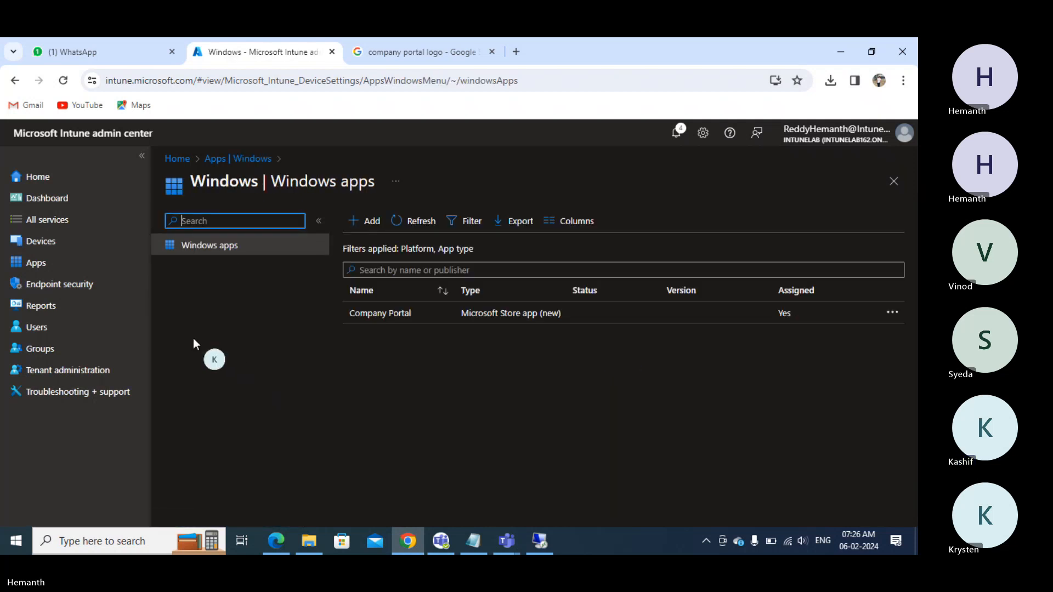
left_click(371, 222)
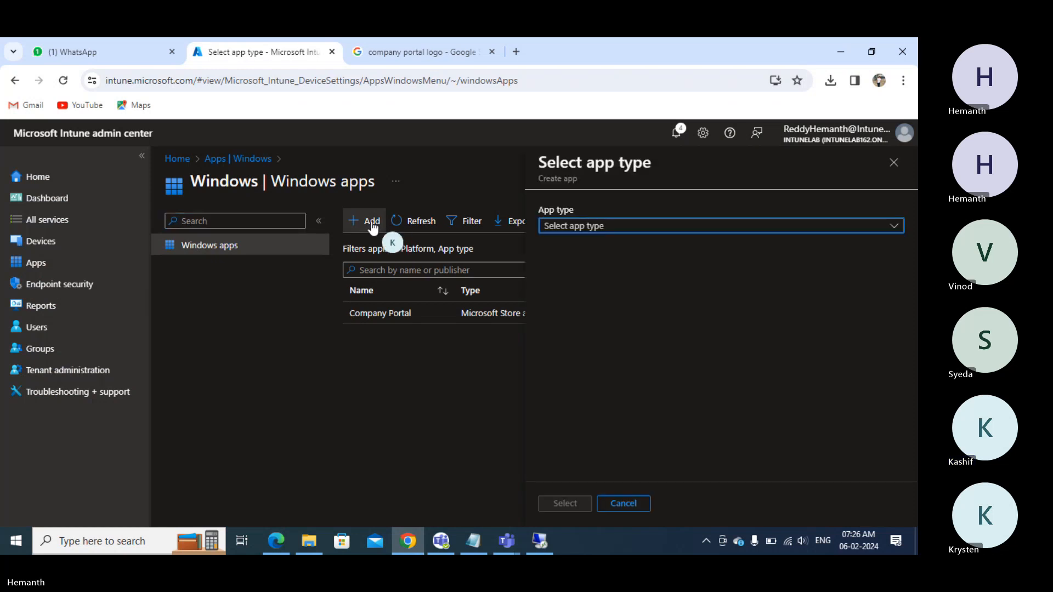
left_click(606, 226)
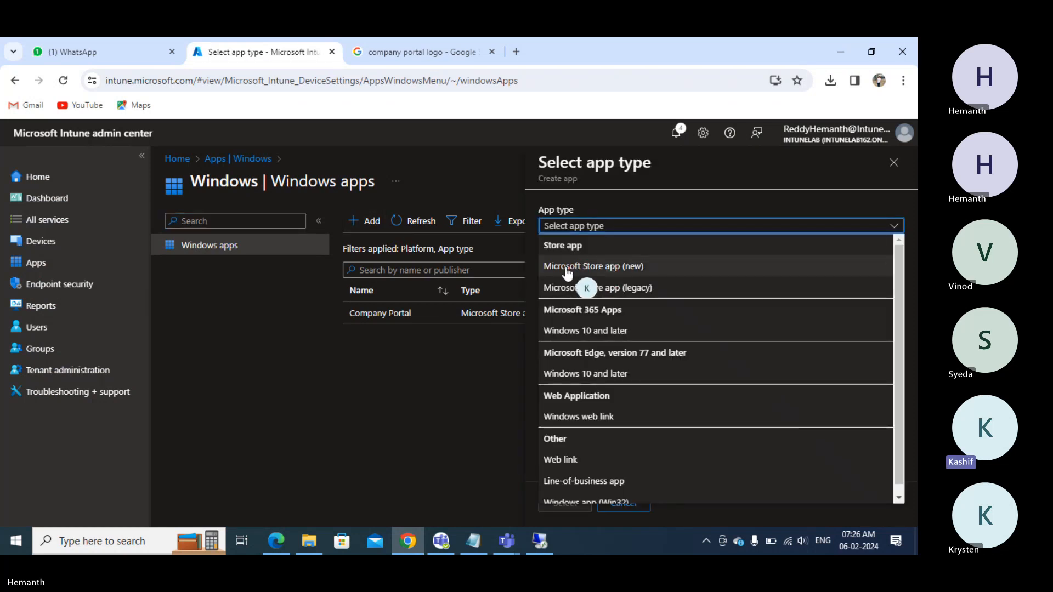
left_click(617, 264)
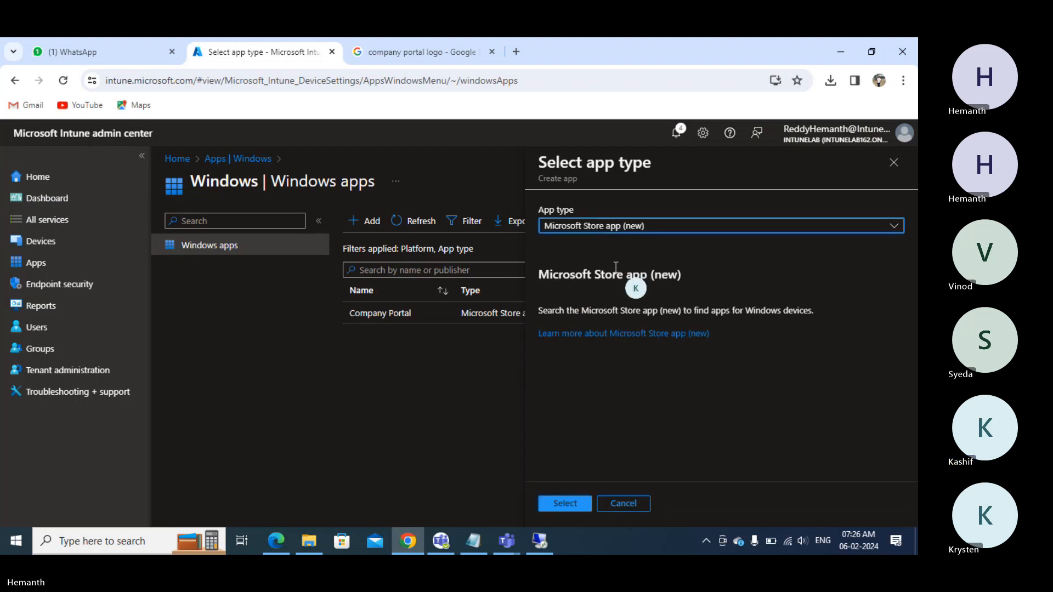
left_click(568, 504)
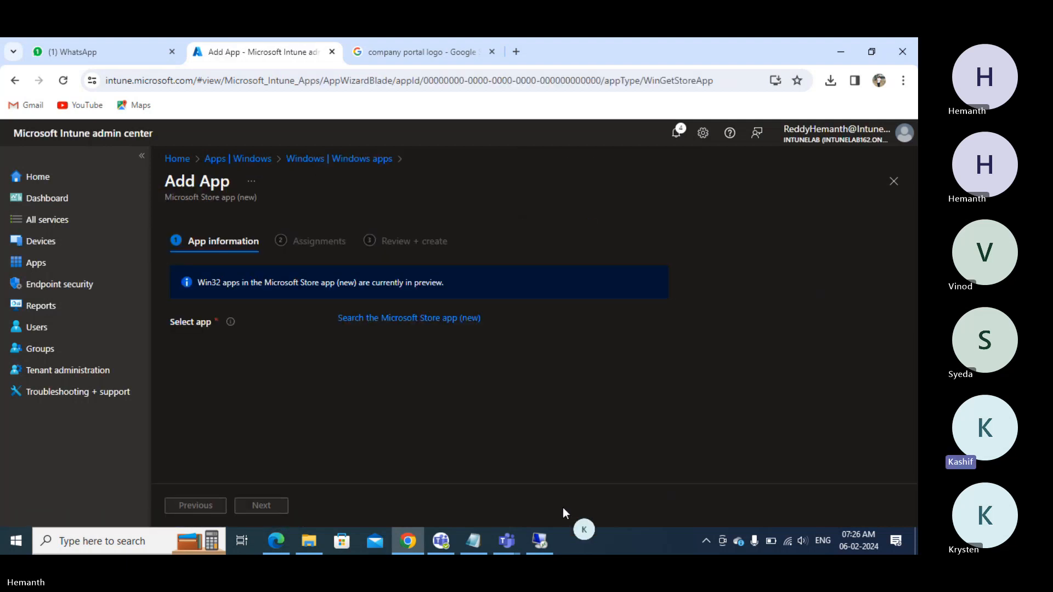
- Search the Microsoft Store for 'winzip' and pick WinZip 27 from the results
left_click(387, 319)
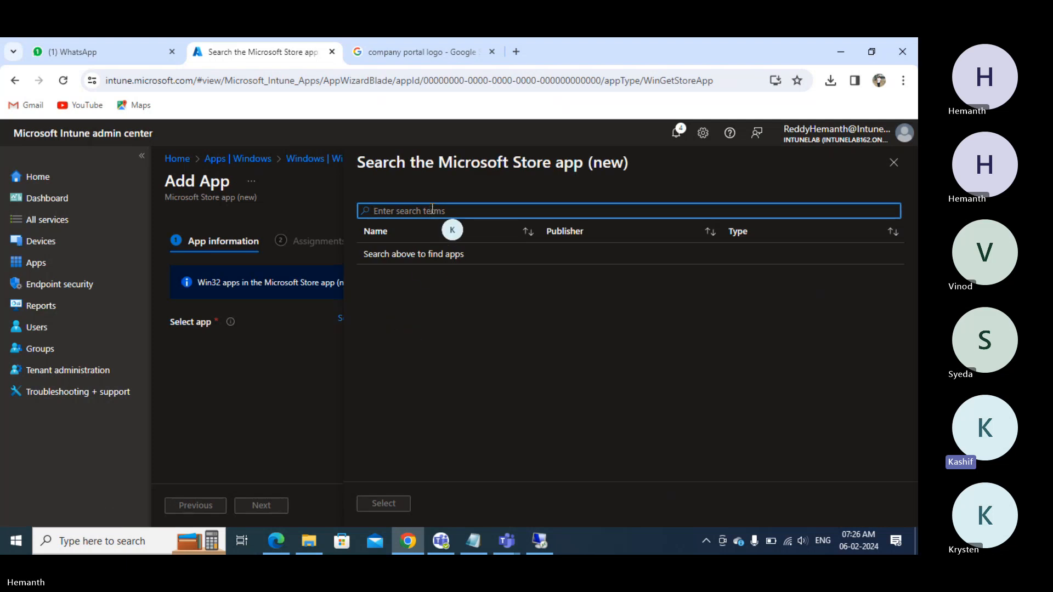
type("winzip")
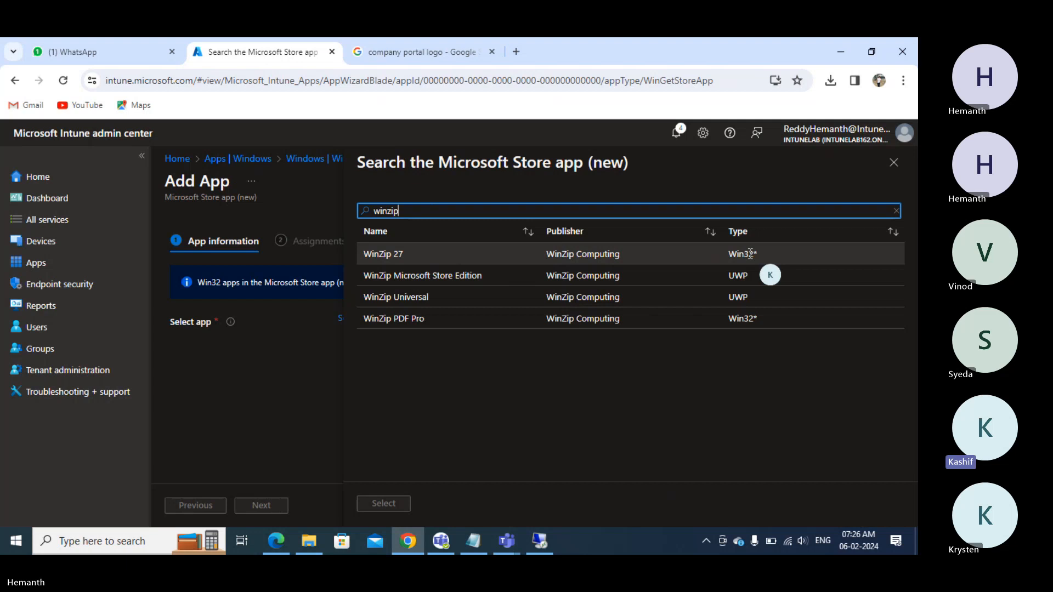
left_click(680, 261)
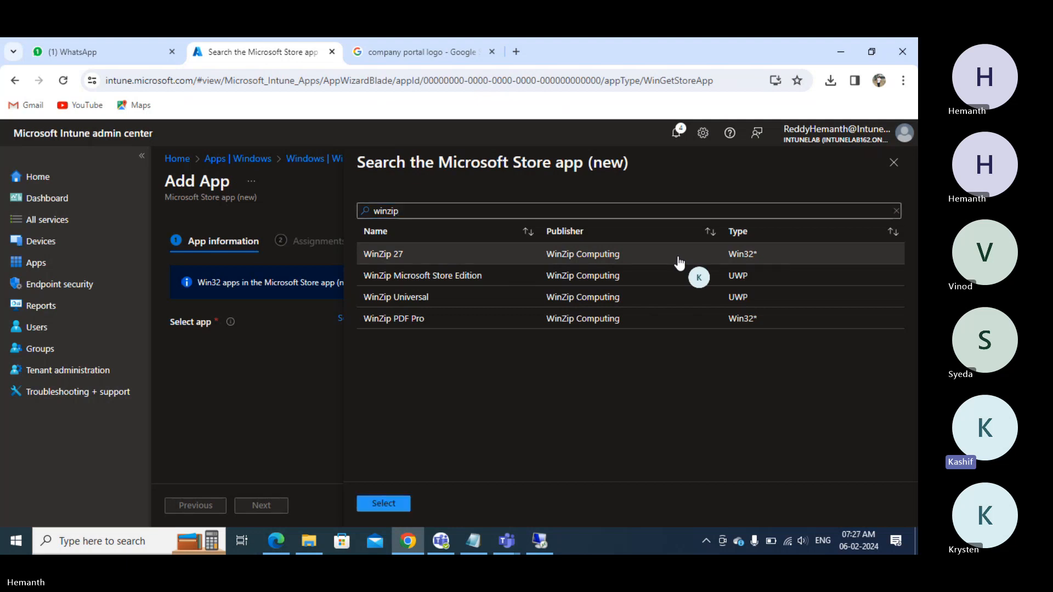
- Confirm WinZip 27 as the app and set its category to Productivity
left_click(388, 503)
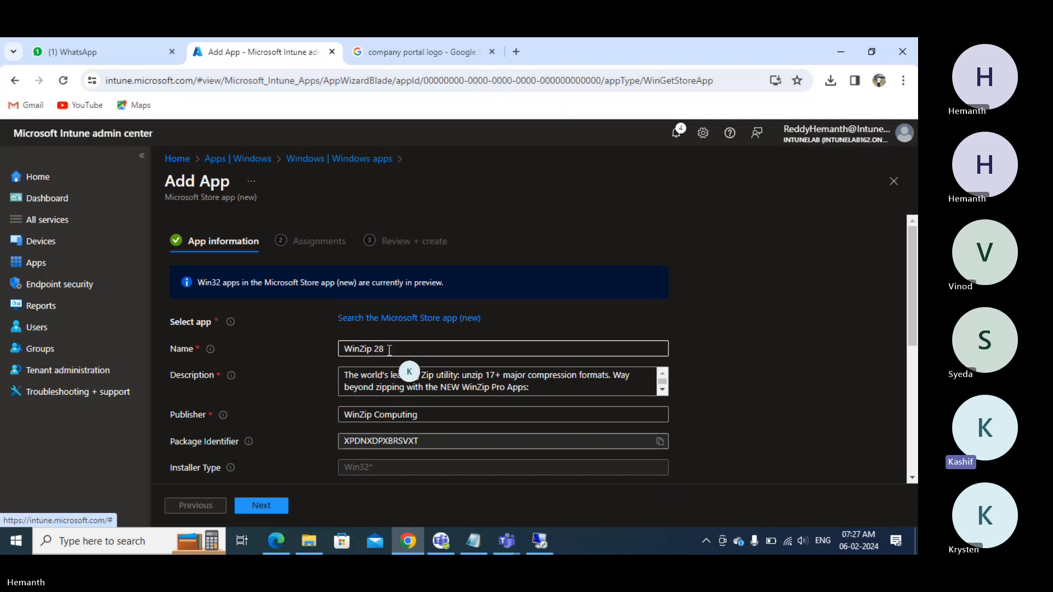
scroll(406, 361, "down", 1)
scroll(407, 365, "down", 1)
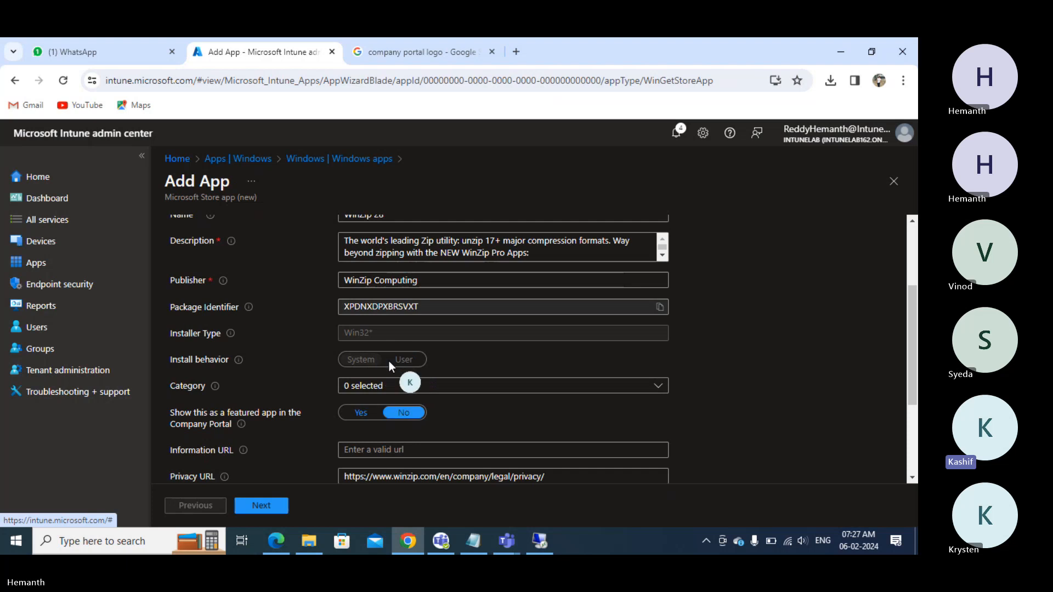
left_click(441, 389)
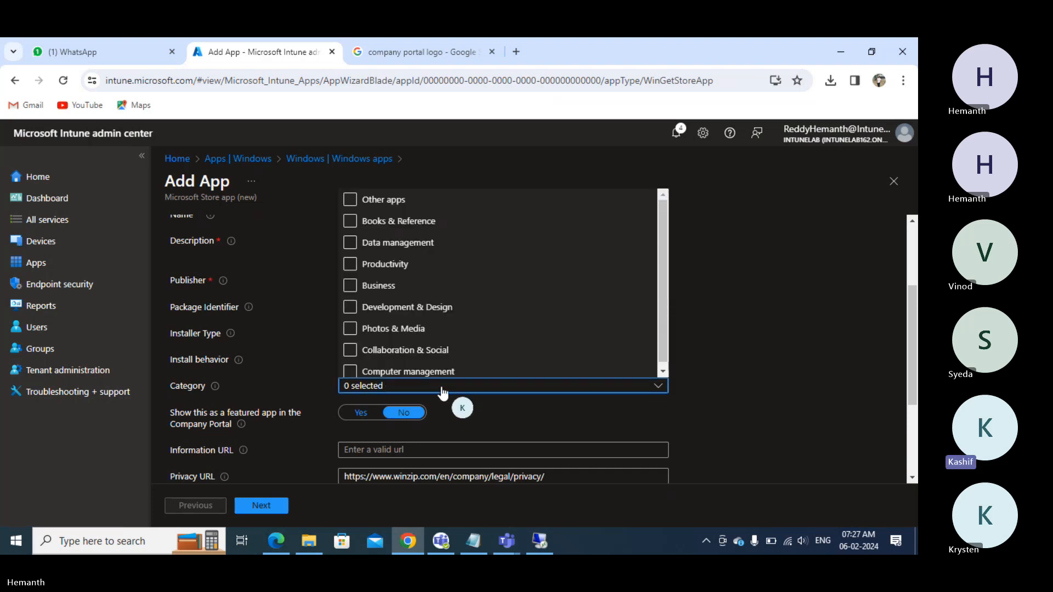
left_click(350, 264)
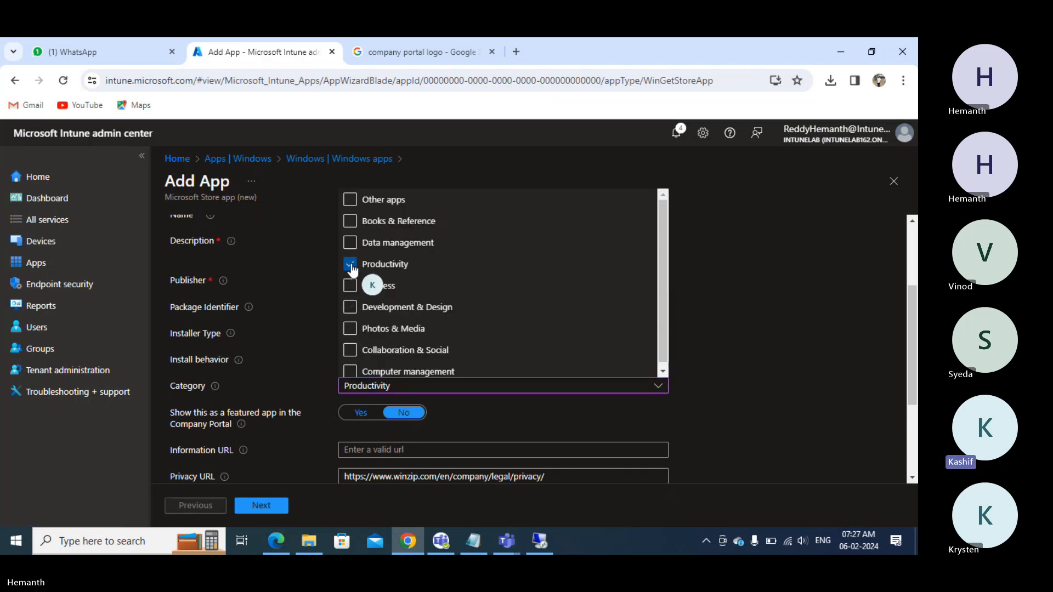
left_click(326, 357)
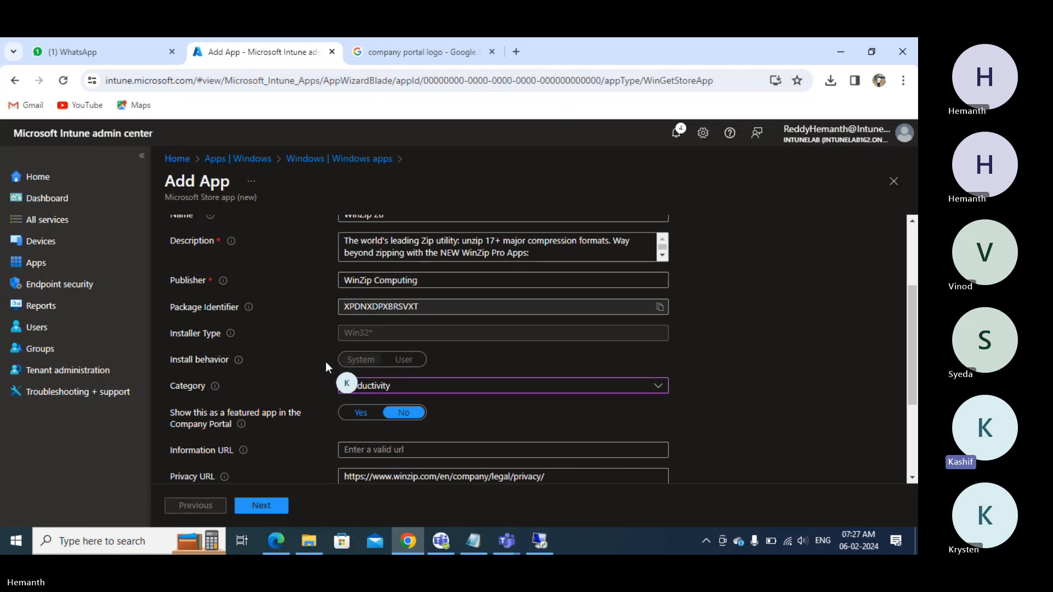
scroll(325, 361, "down", 1)
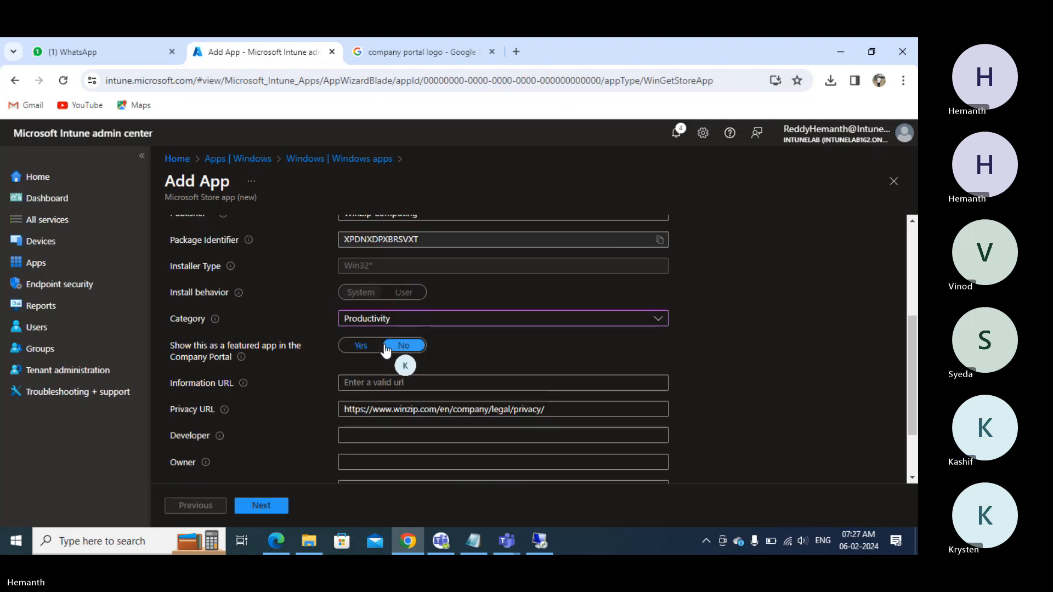
scroll(385, 373, "down", 2)
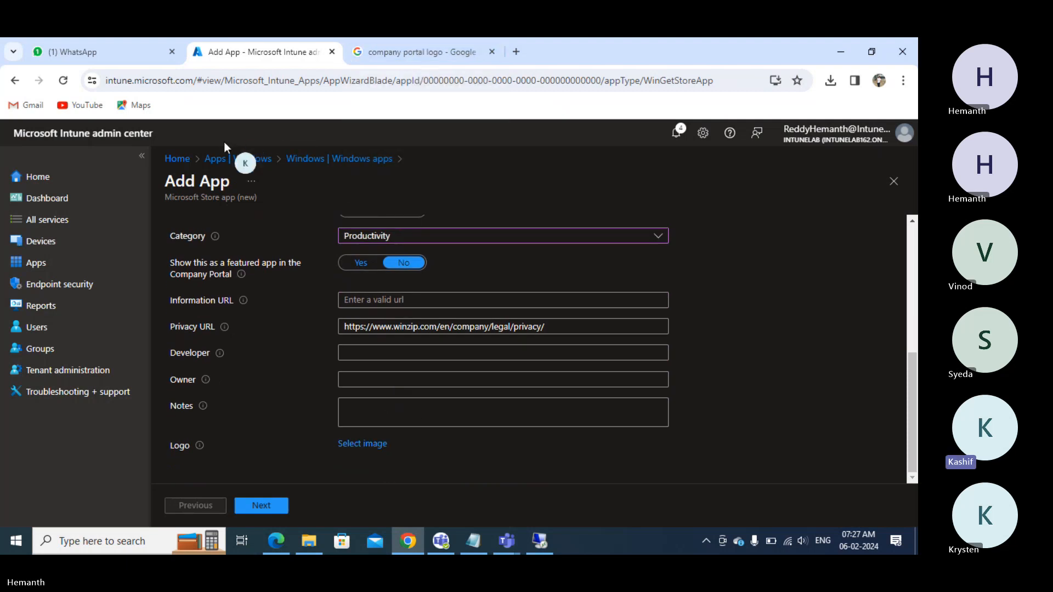
- Search Google Images for 'winzip logo' and save the Seeklogo image as winzip in Desktop\Logo
left_click(389, 51)
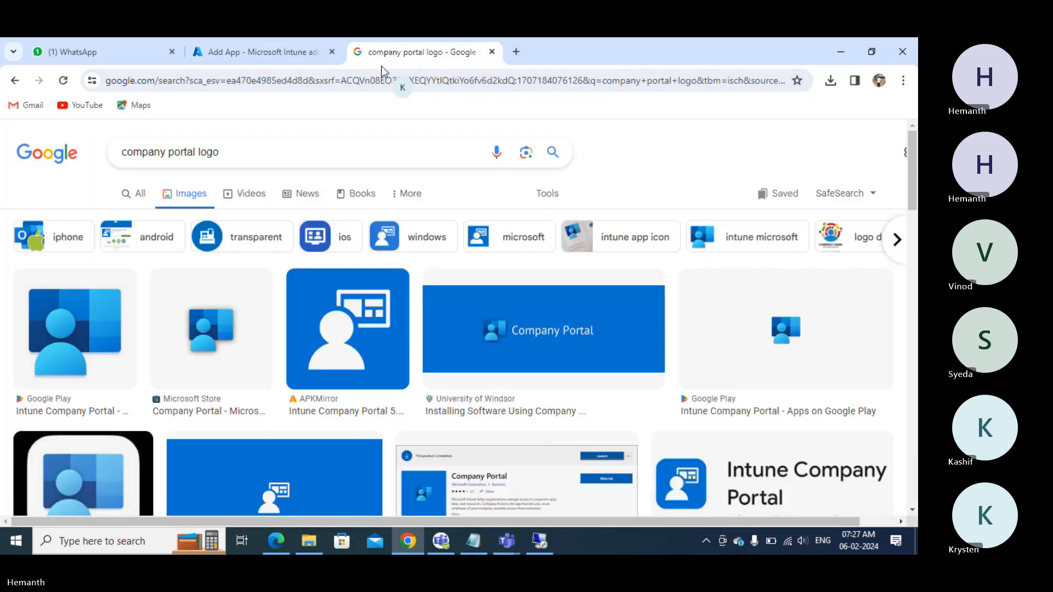
left_click(242, 157)
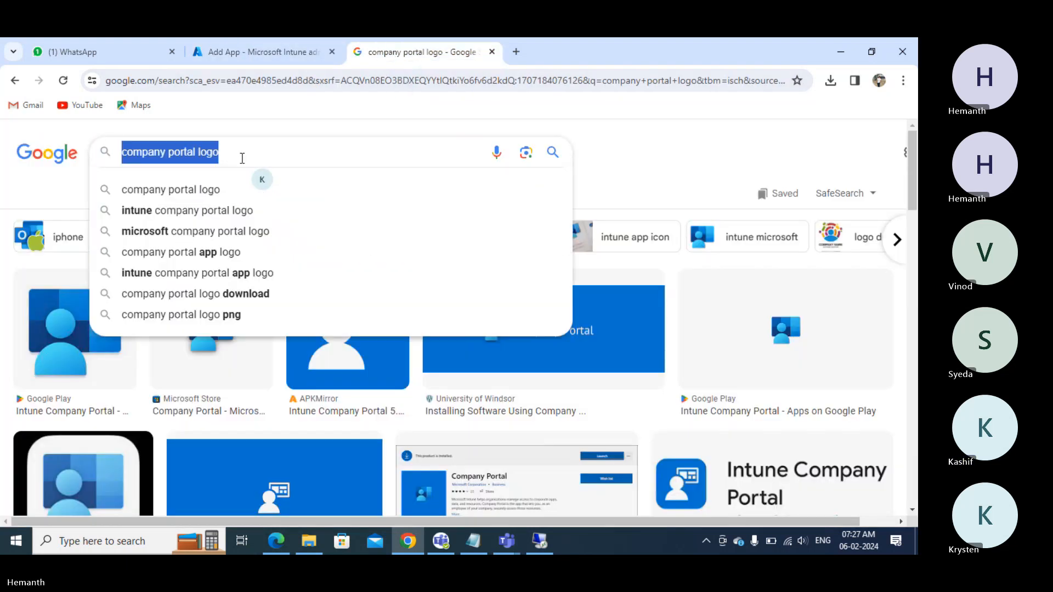
type("winzip l")
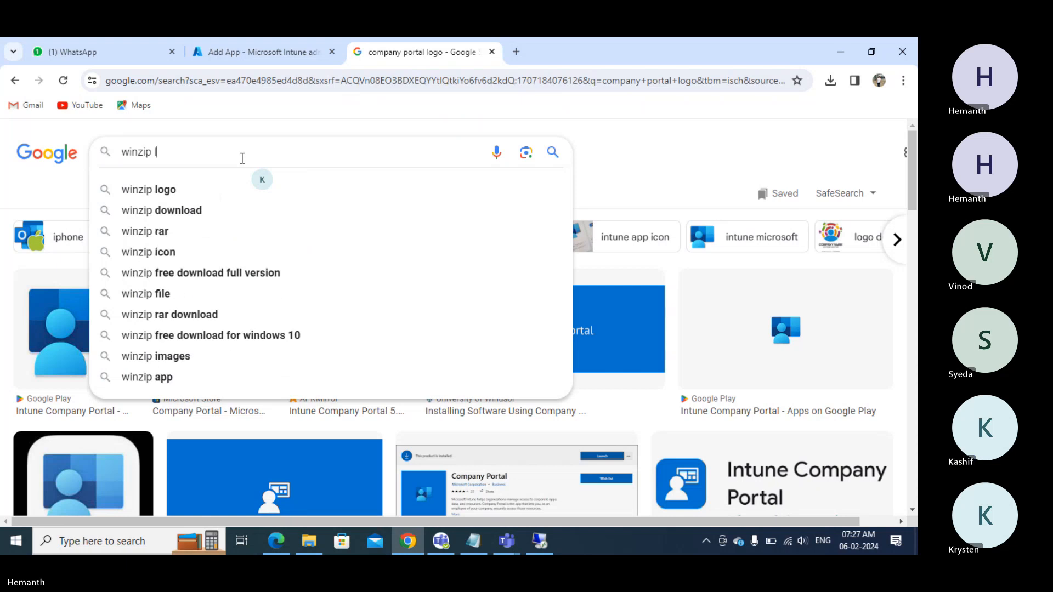
type("ogo")
key("Return")
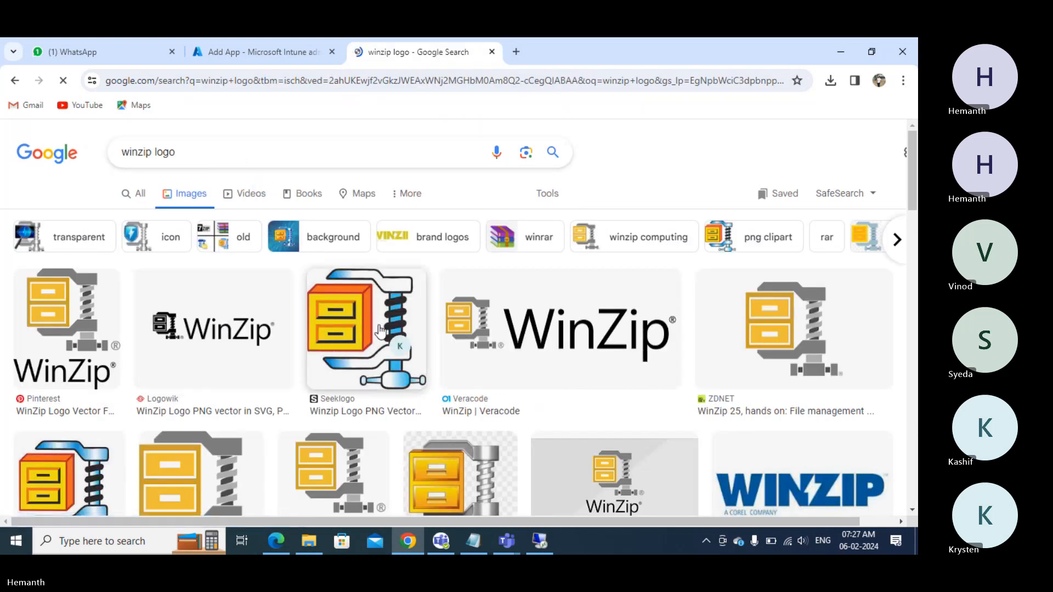
right_click(380, 330)
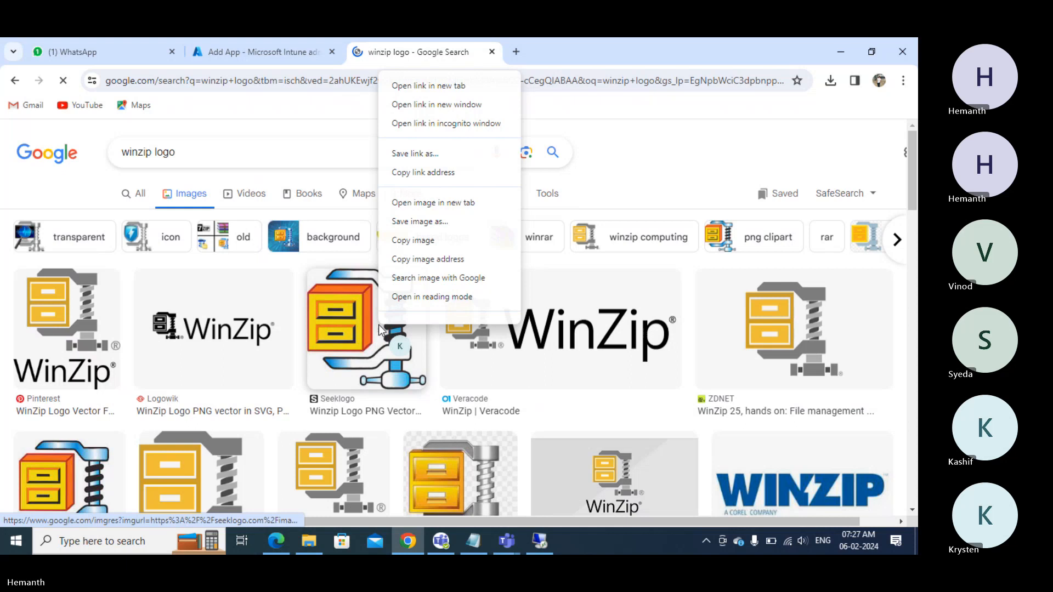
left_click(430, 222)
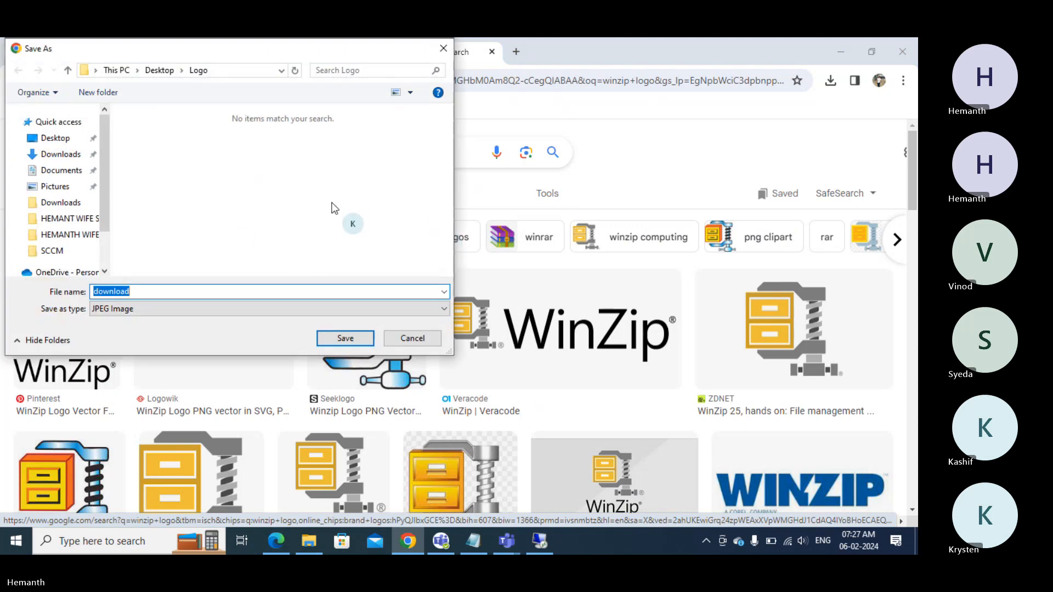
type("winzip")
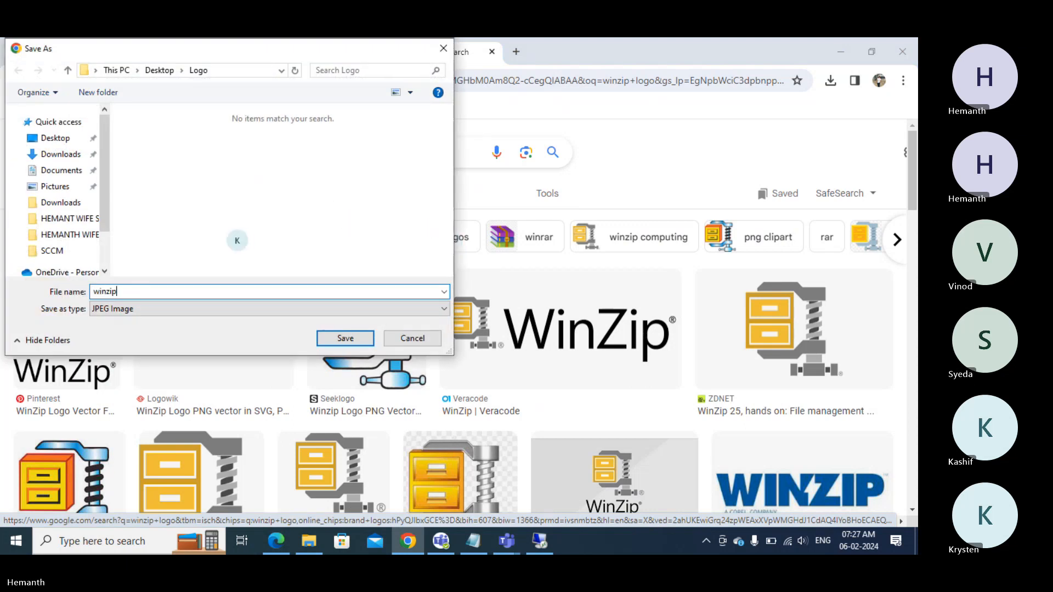
left_click(322, 340)
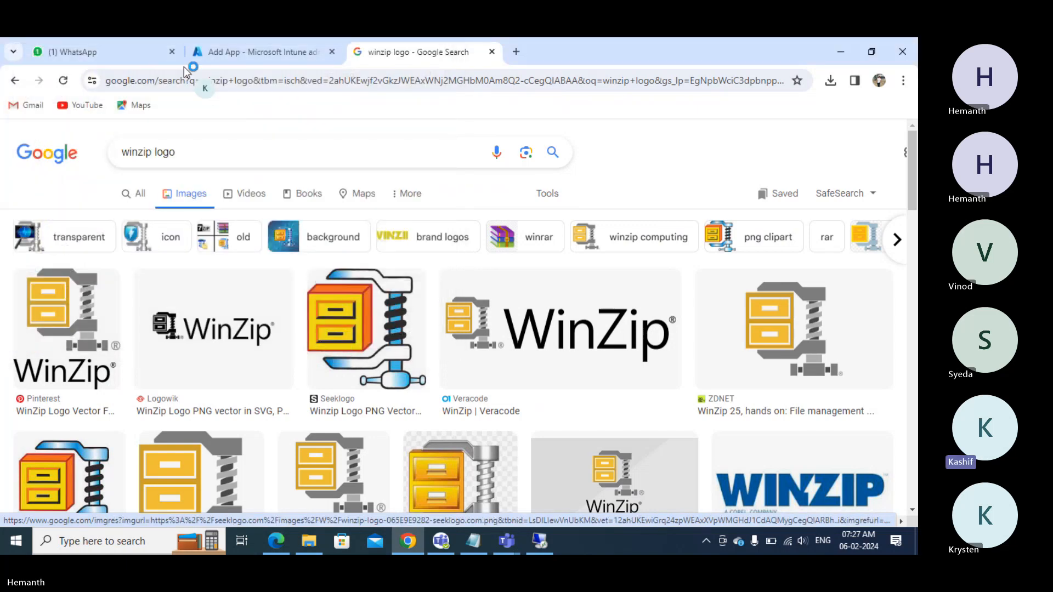
- Upload winzip.jpg from Desktop\Logo as the app logo and continue to Assignments
left_click(229, 51)
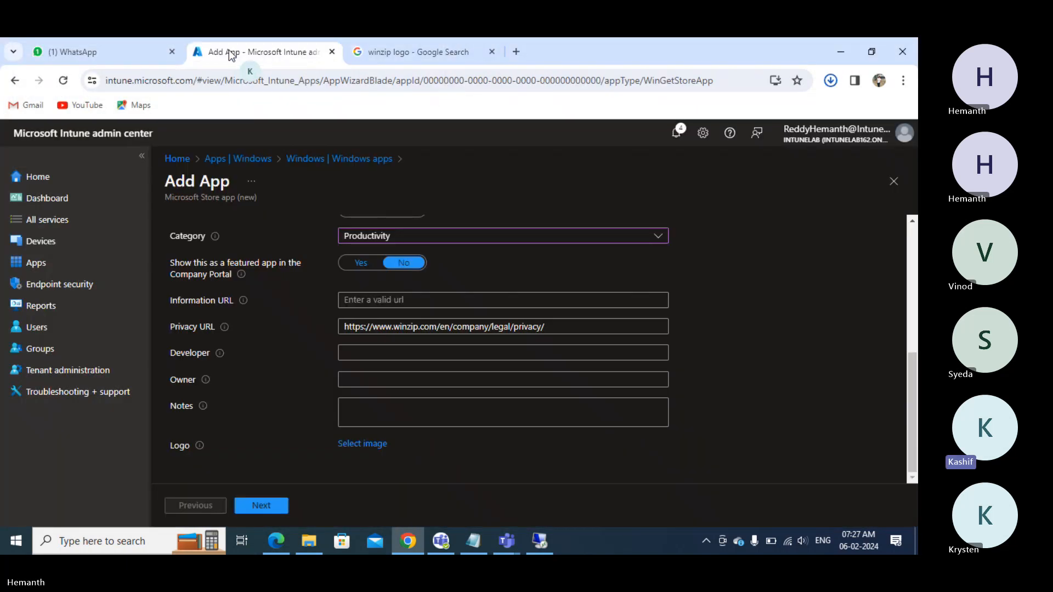
left_click(363, 445)
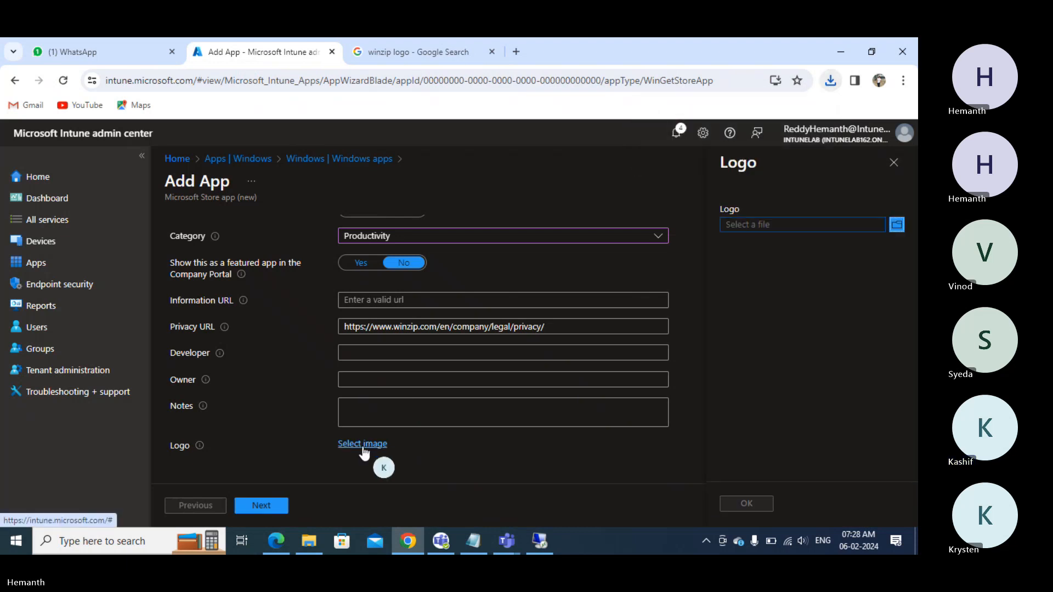
left_click(744, 226)
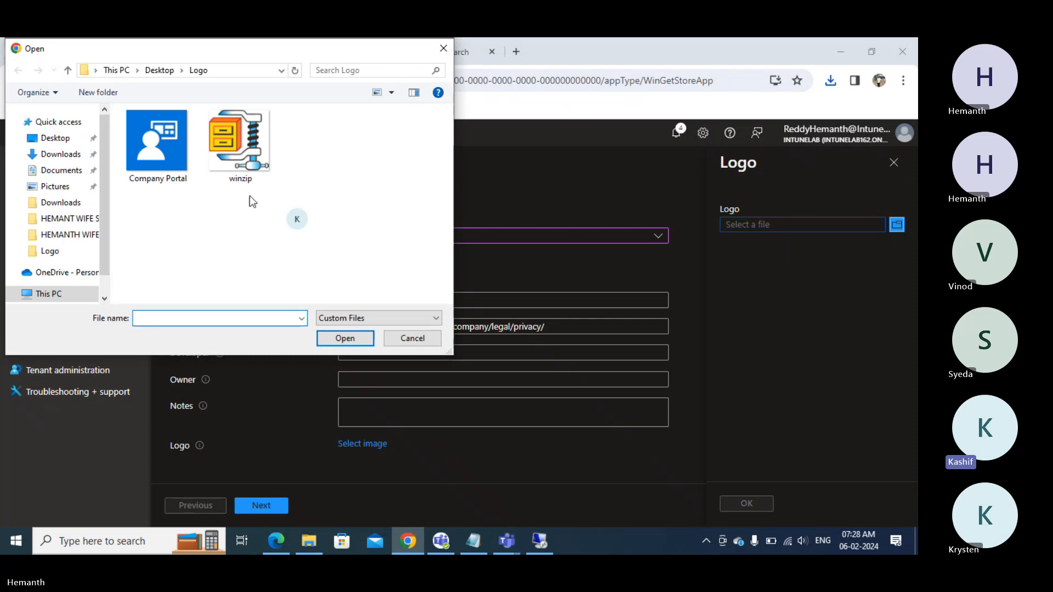
left_click(222, 147)
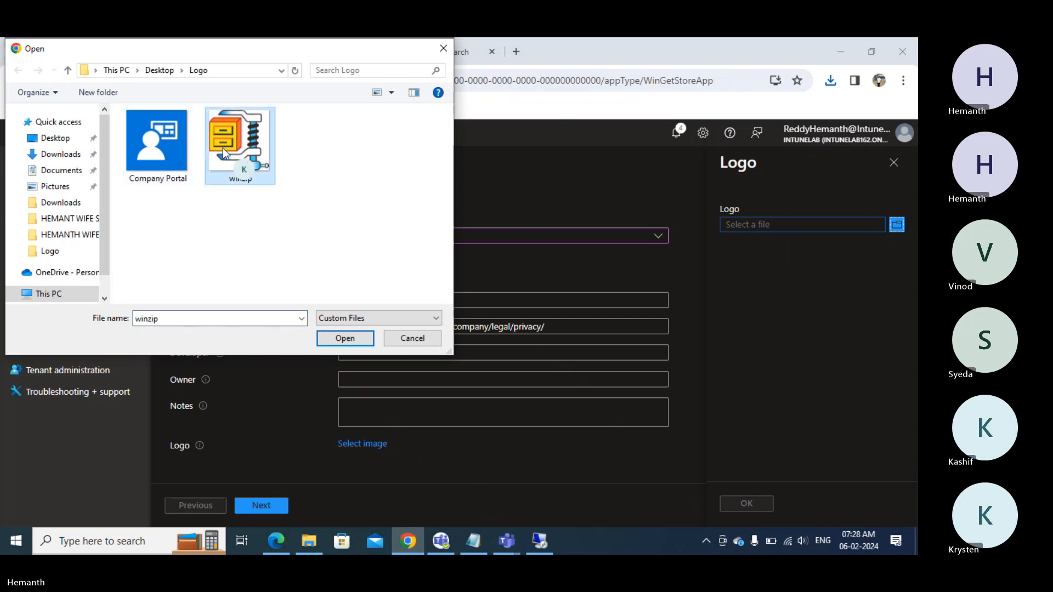
left_click(334, 338)
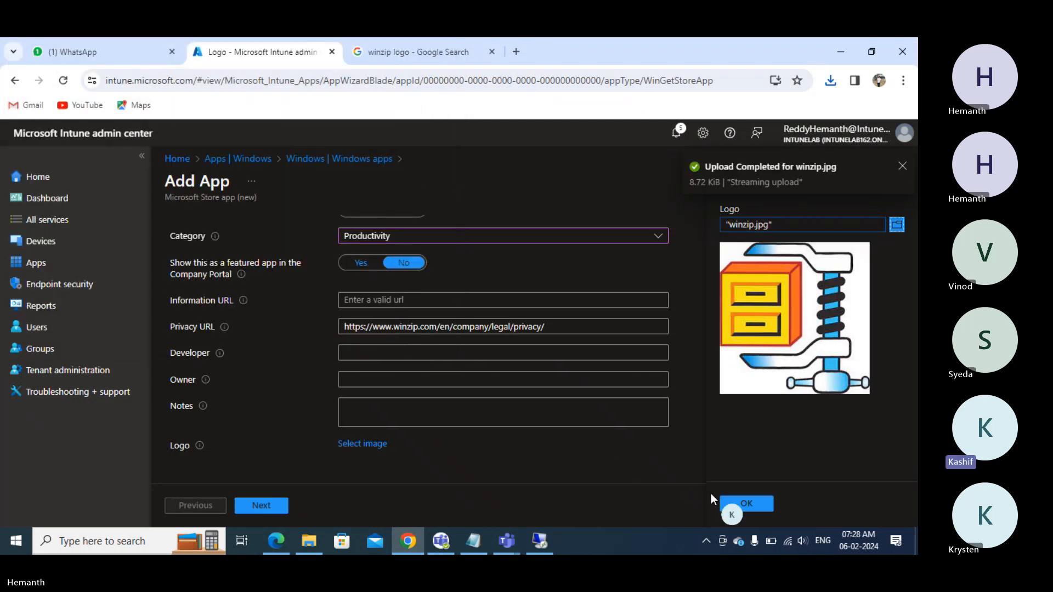
left_click(721, 500)
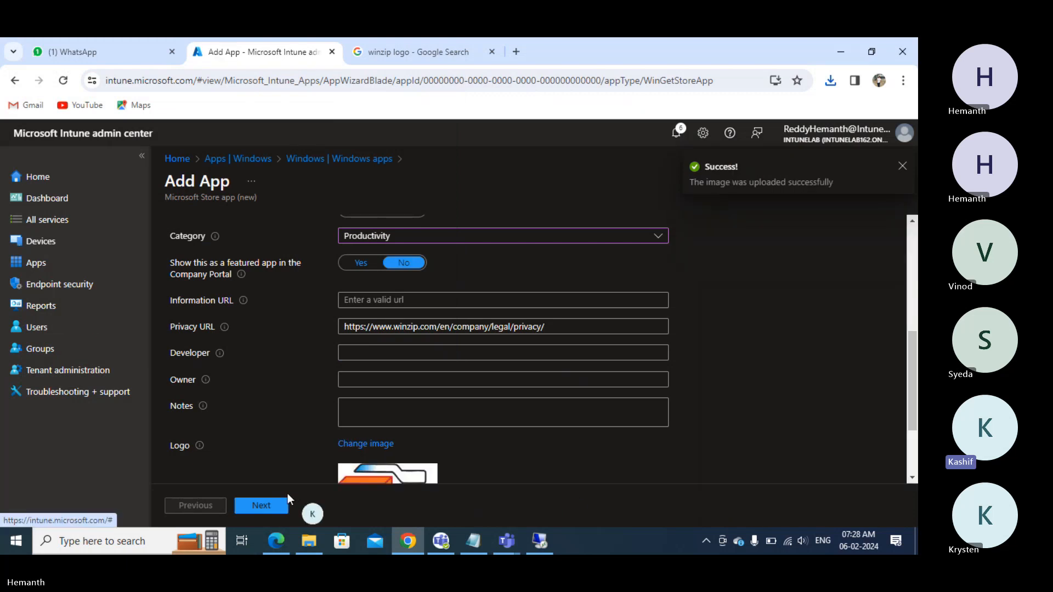
left_click(256, 504)
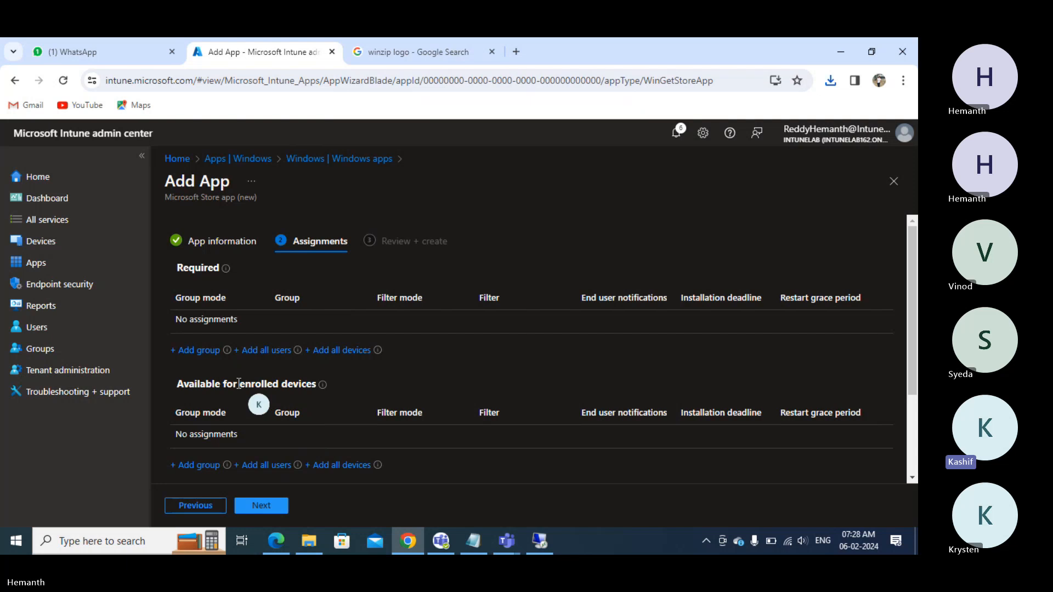
- Assign the Win10 Devices group to the app as Required
left_click(199, 351)
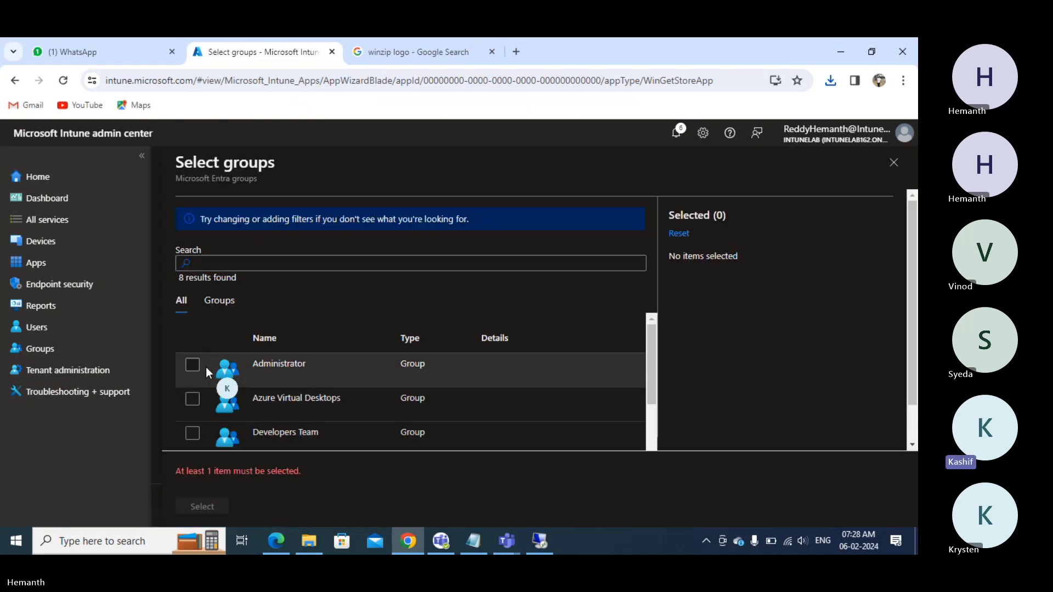
scroll(212, 398, "down", 4)
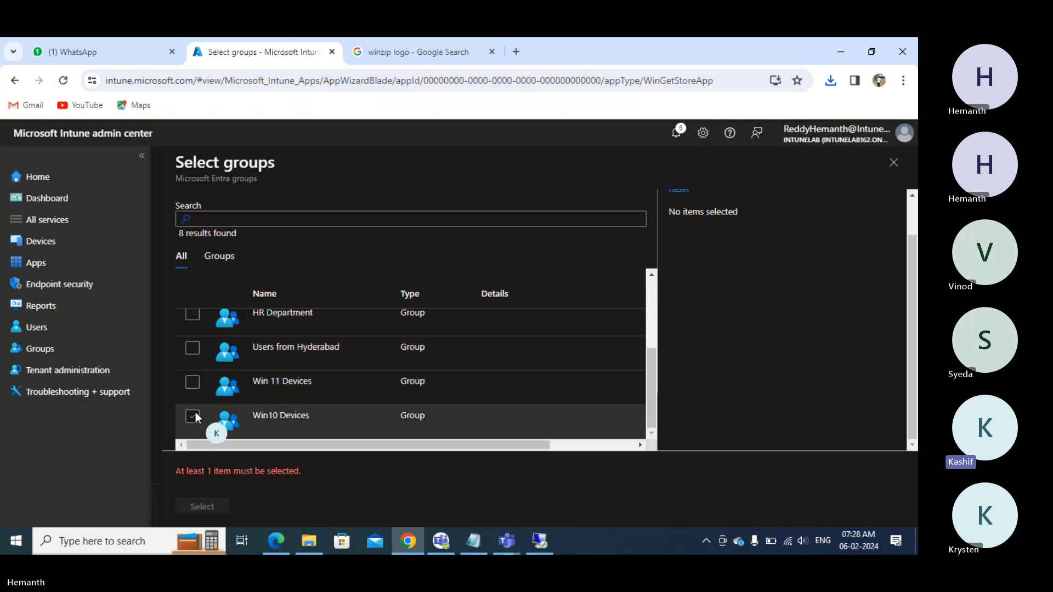
left_click(195, 412)
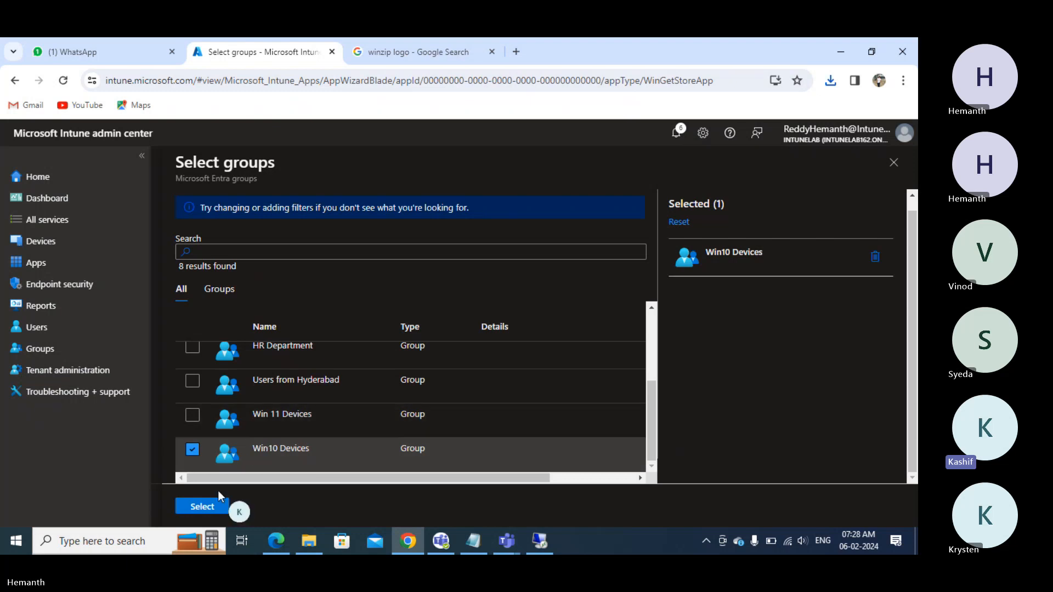
left_click(211, 510)
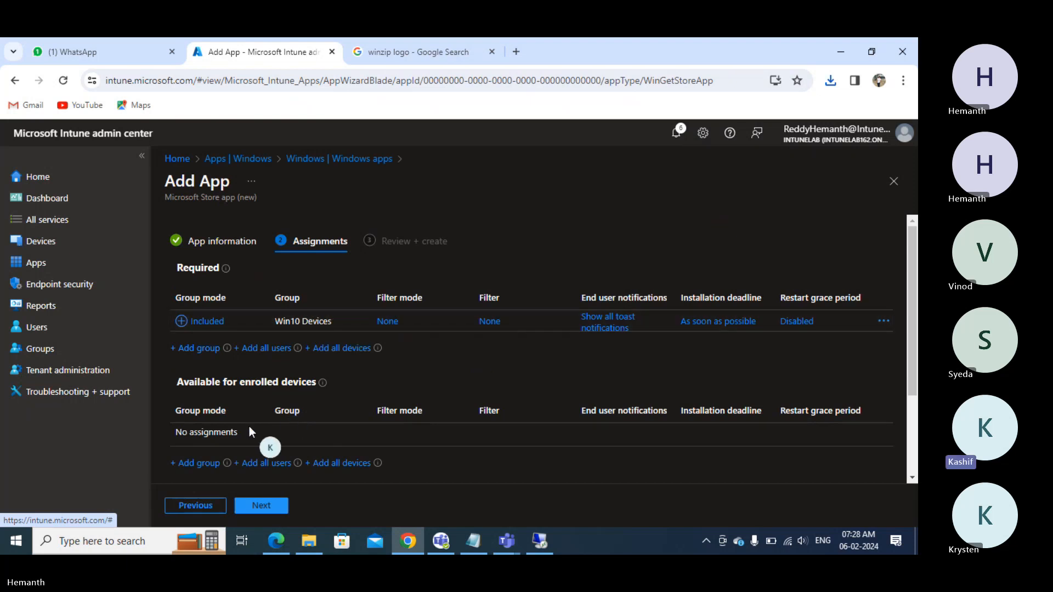
- Add the Users from Hyderabad group under Available for enrolled devices
left_click(198, 463)
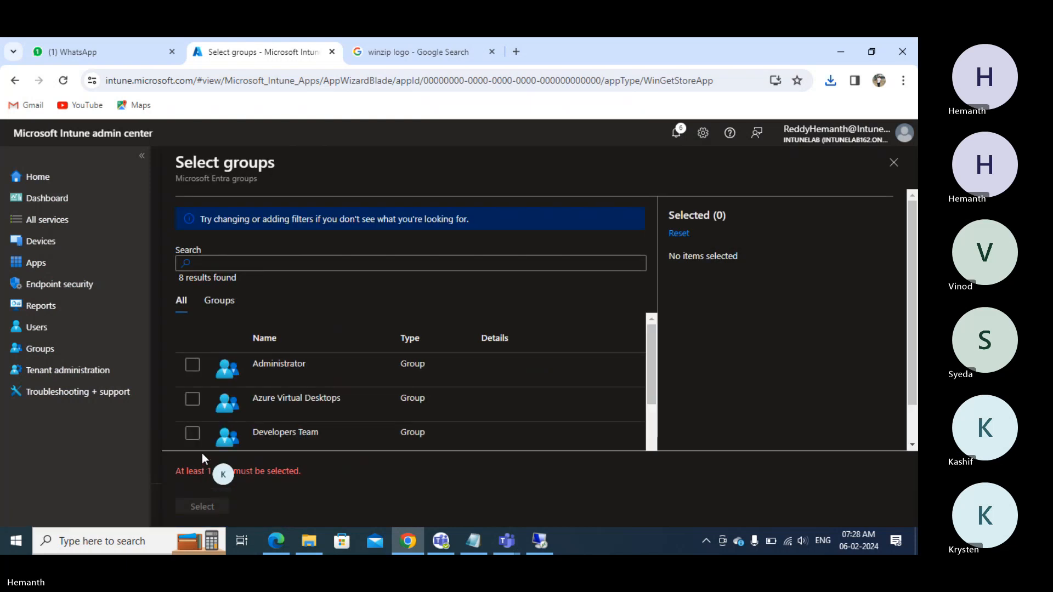
scroll(204, 398, "down", 3)
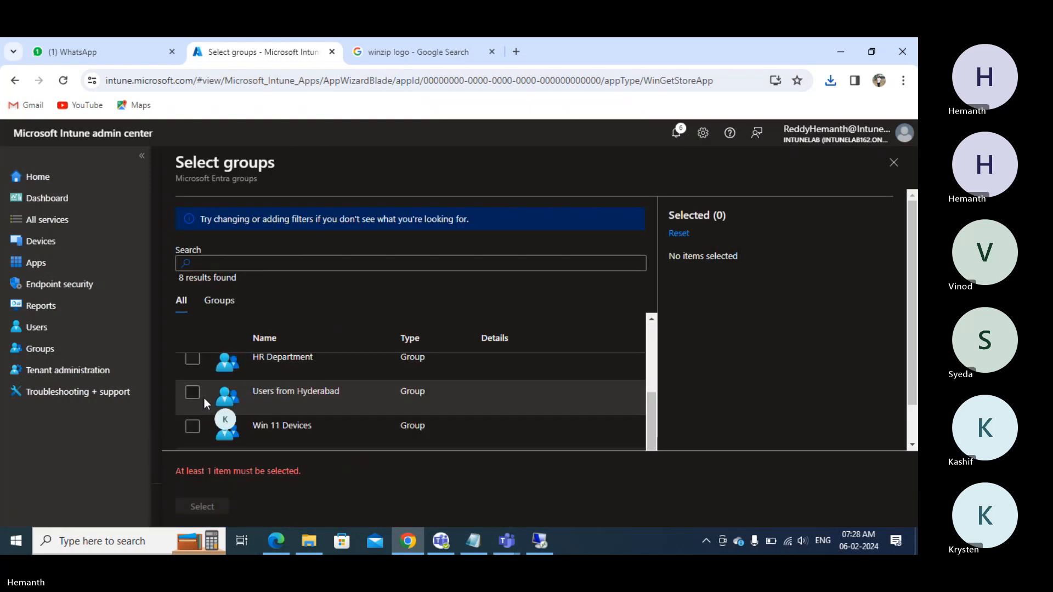
scroll(204, 398, "up", 3)
scroll(204, 396, "down", 2)
scroll(205, 397, "down", 1)
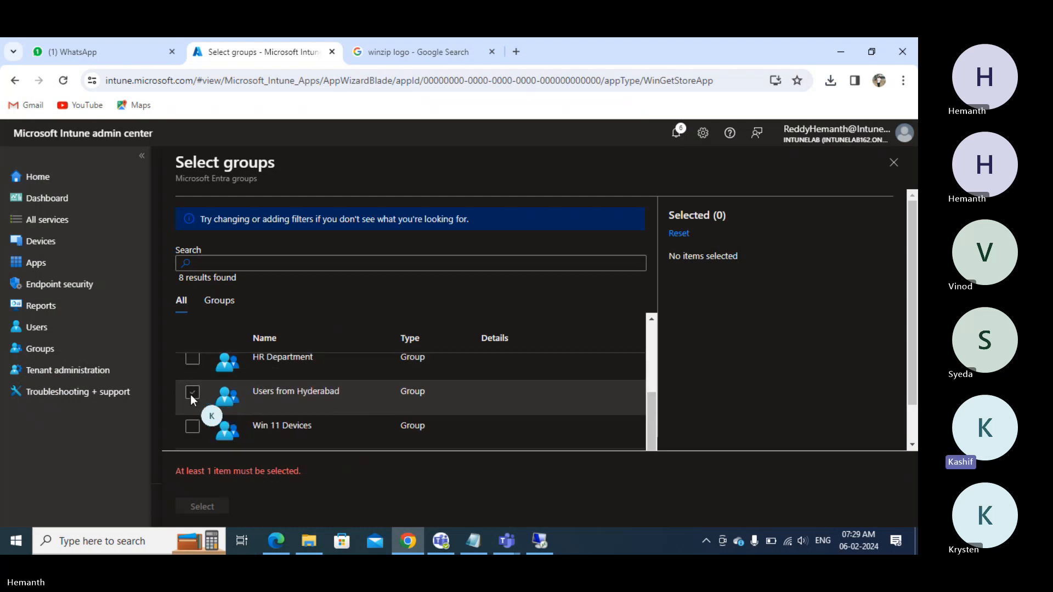
left_click(191, 394)
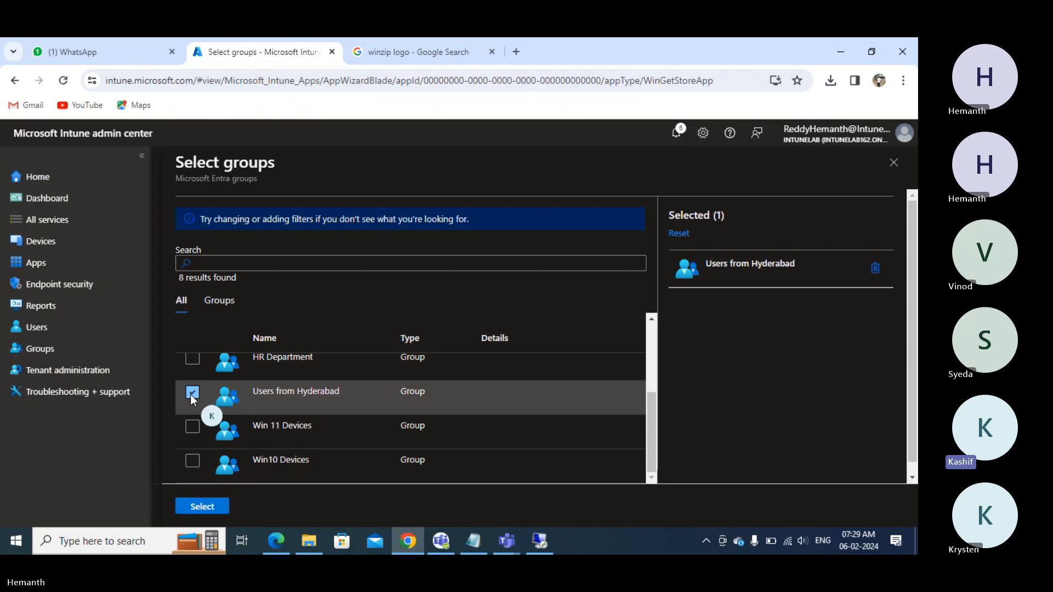
left_click(204, 508)
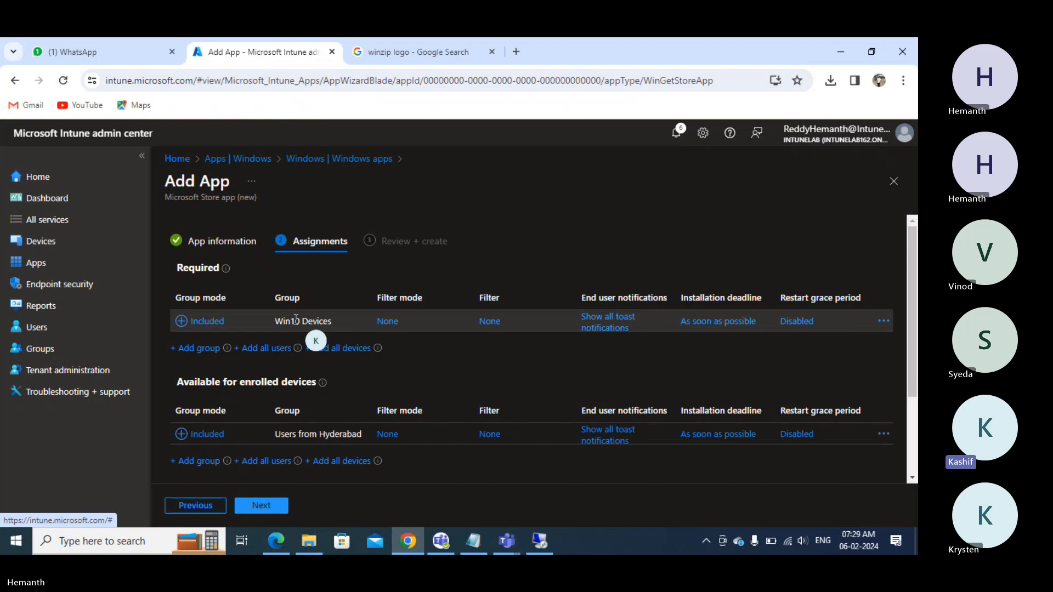
- Highlight the Win10 Devices and Users from Hyderabad assignments, then go to Review + create
left_click_drag(284, 321, 310, 321)
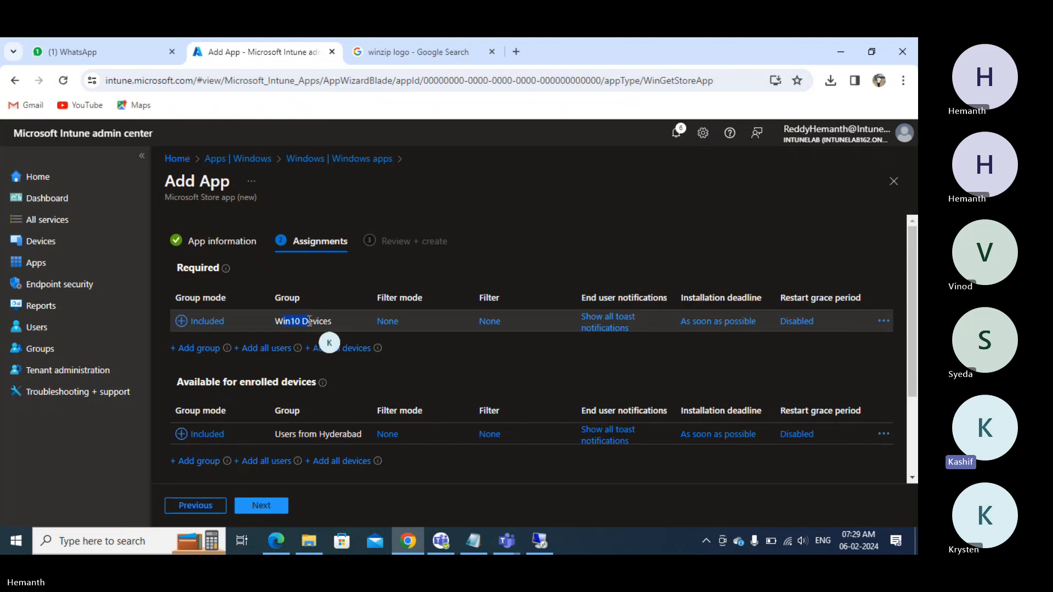
left_click_drag(310, 321, 332, 321)
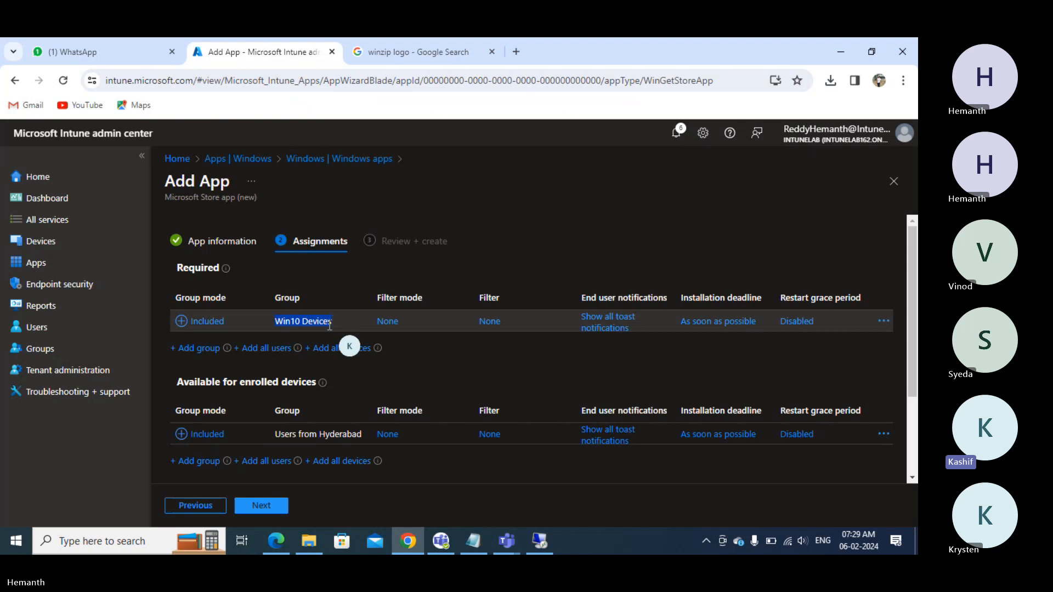
left_click(332, 321)
left_click_drag(277, 434, 359, 433)
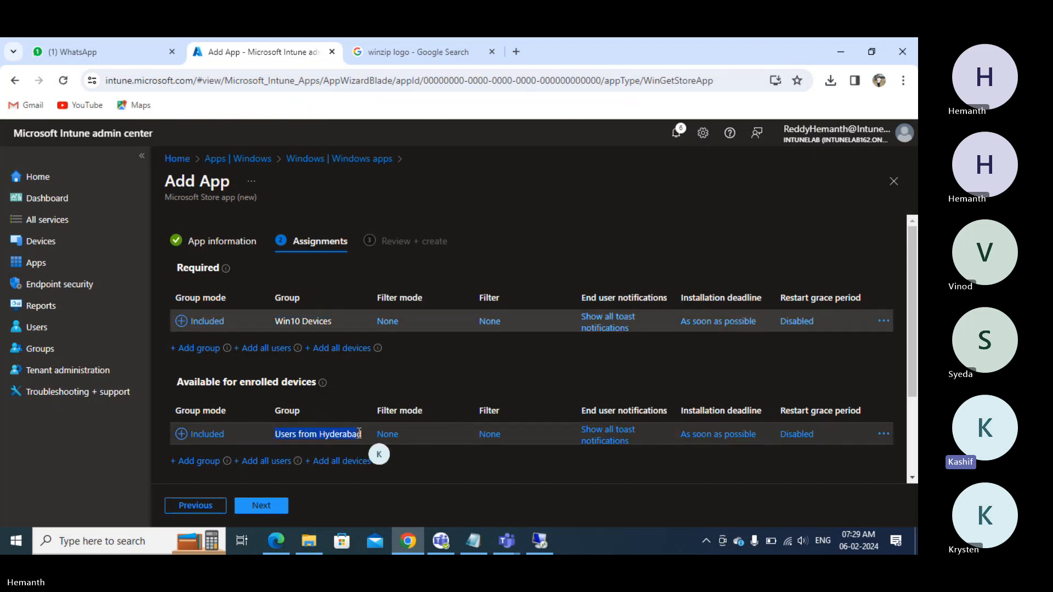
left_click(254, 509)
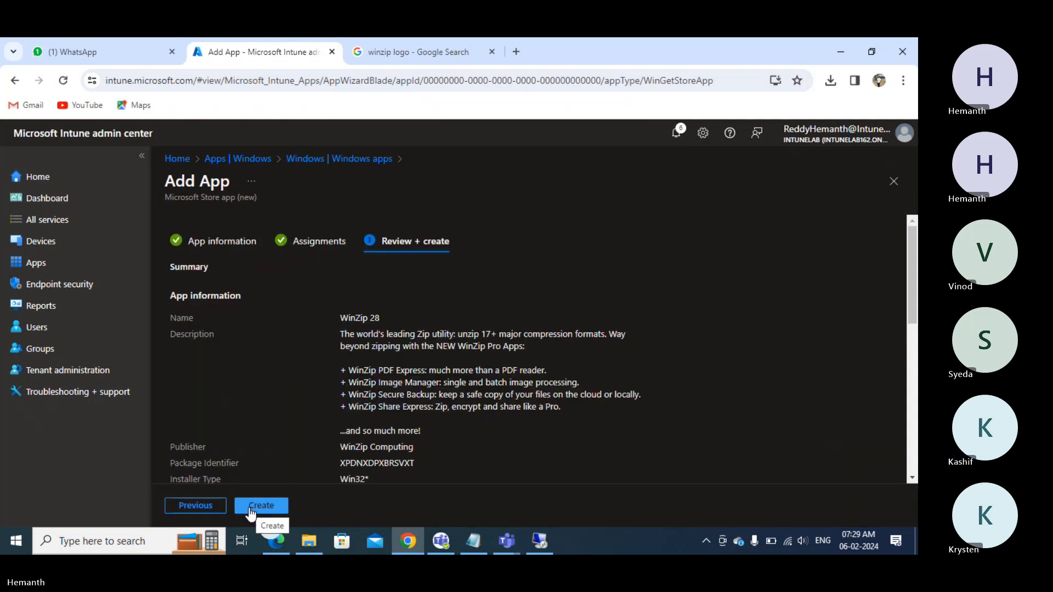
- Create the WinZip 28 app and open the All groups list
left_click(251, 508)
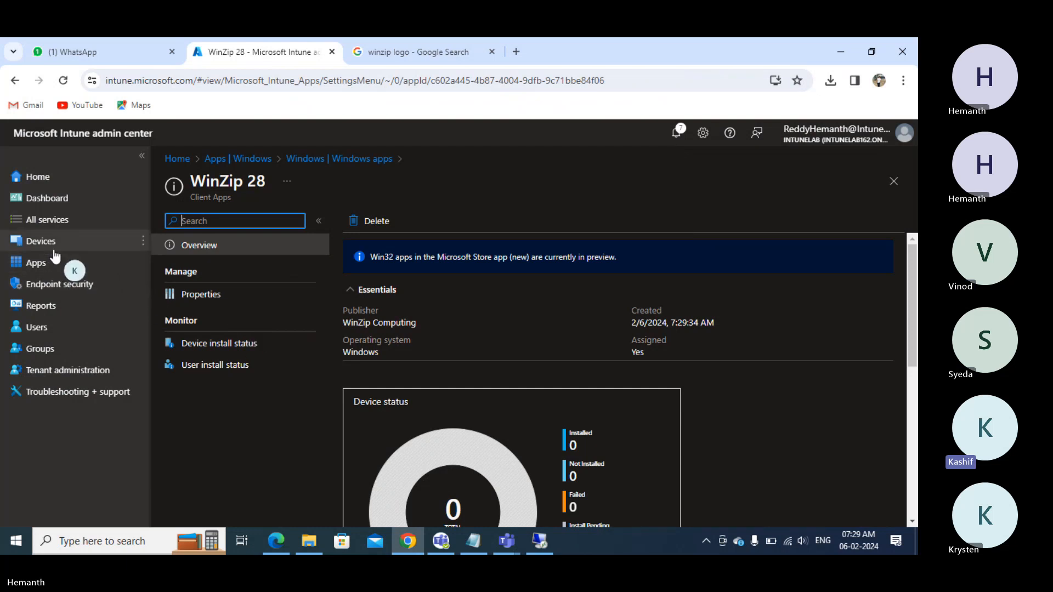
left_click(55, 351)
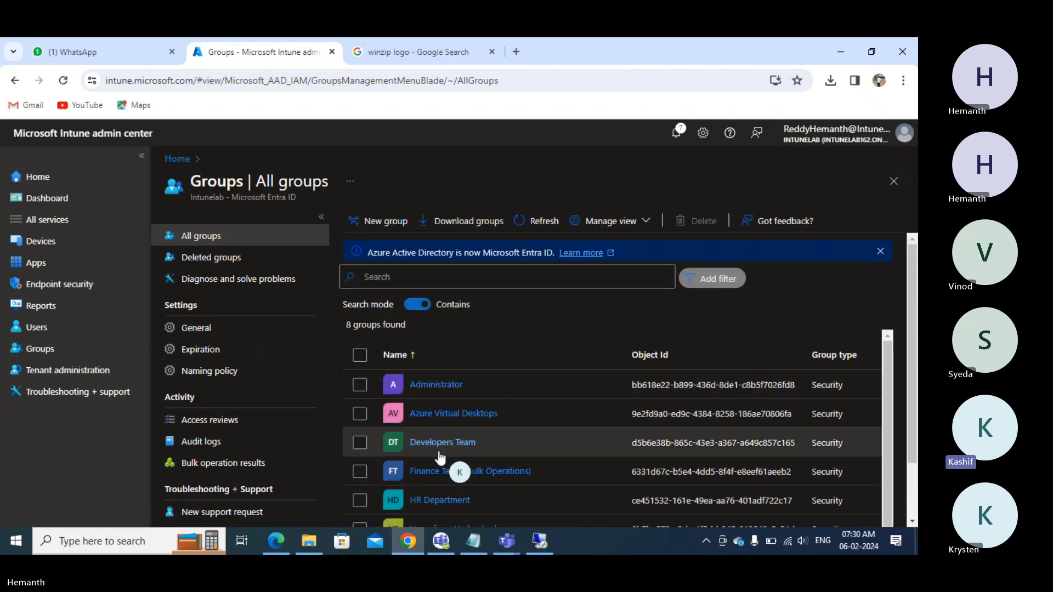
- Check the Win10 Devices group's members, showing VM1
scroll(439, 470, "down", 1)
scroll(439, 478, "down", 3)
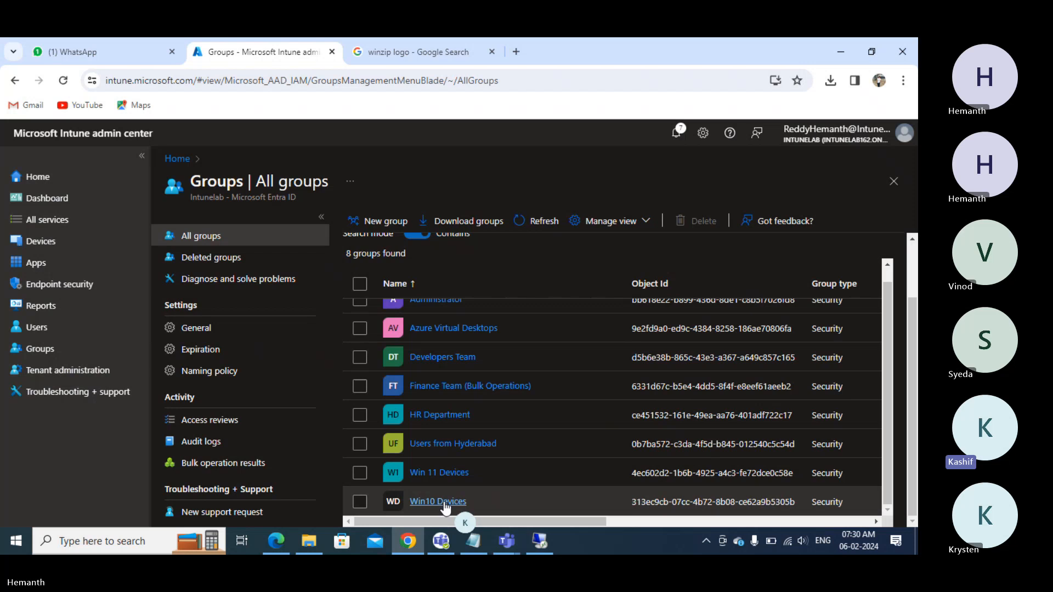
left_click(444, 502)
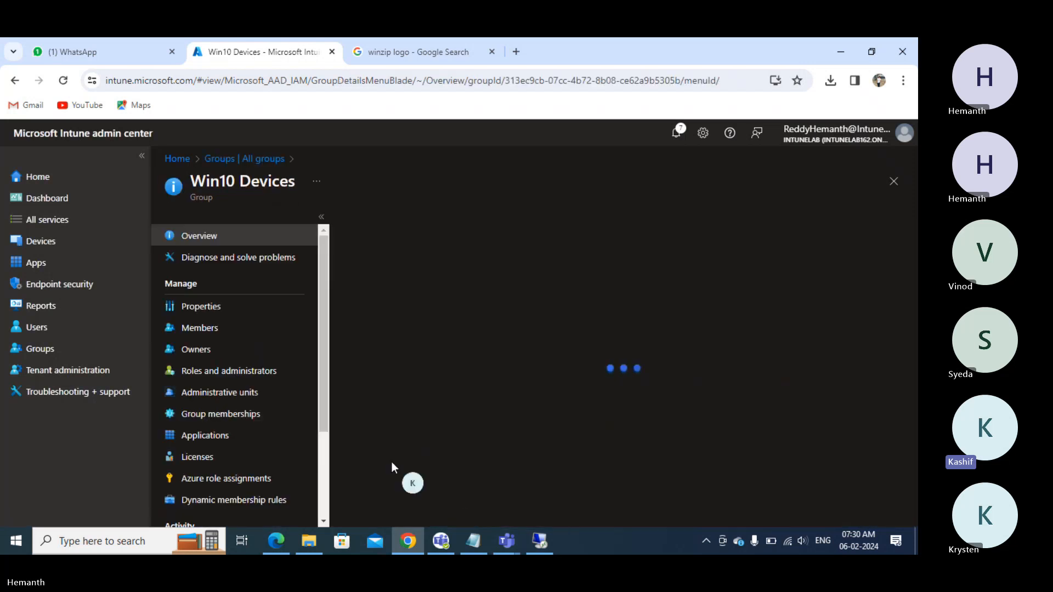
left_click(223, 330)
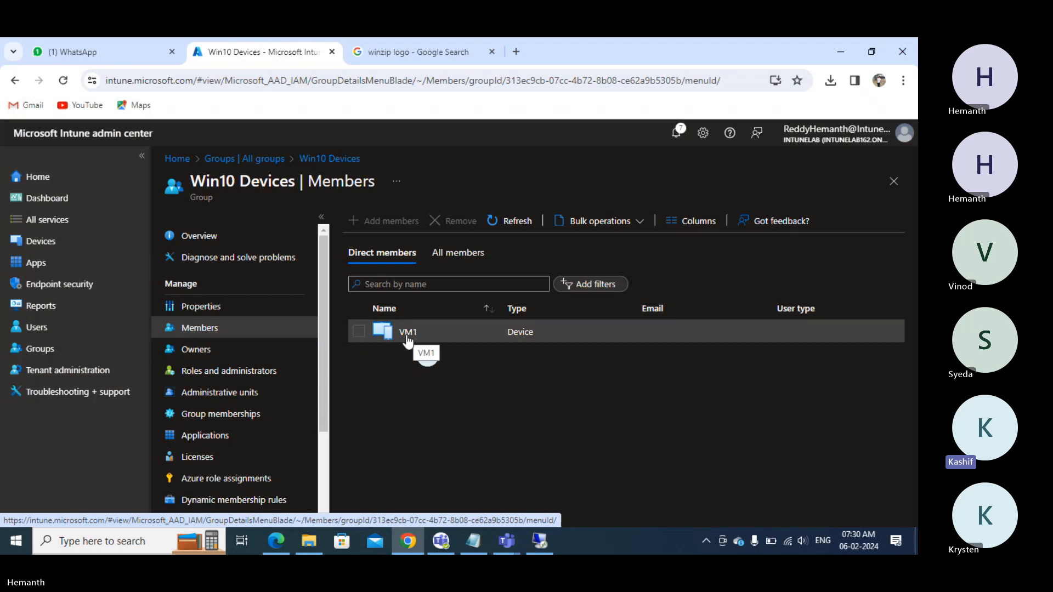
- Check Users from Hyderabad's members (User1, User3) and open the Devices overview
left_click(273, 162)
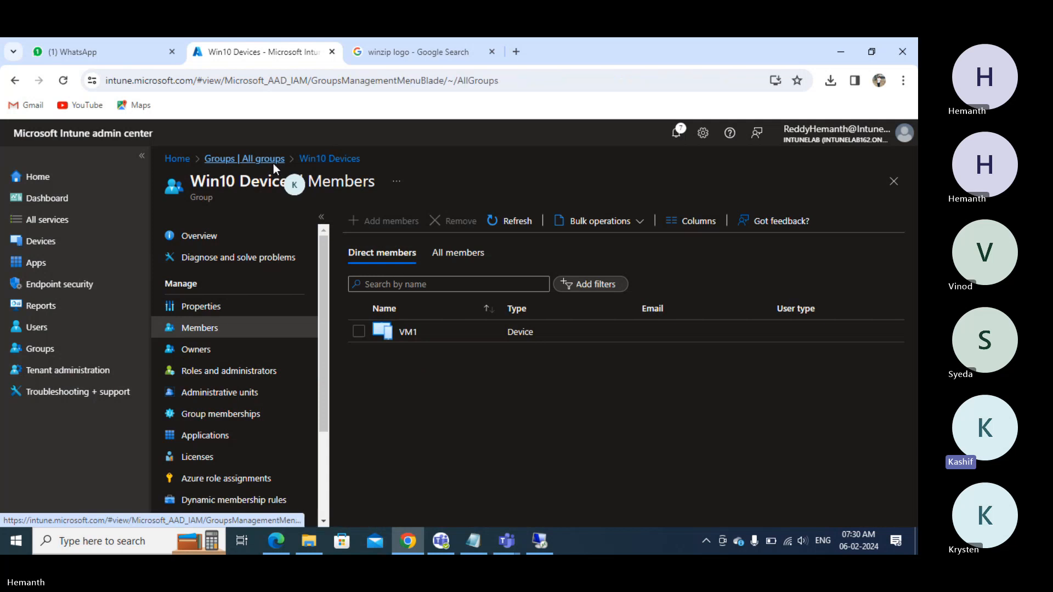
scroll(433, 461, "down", 3)
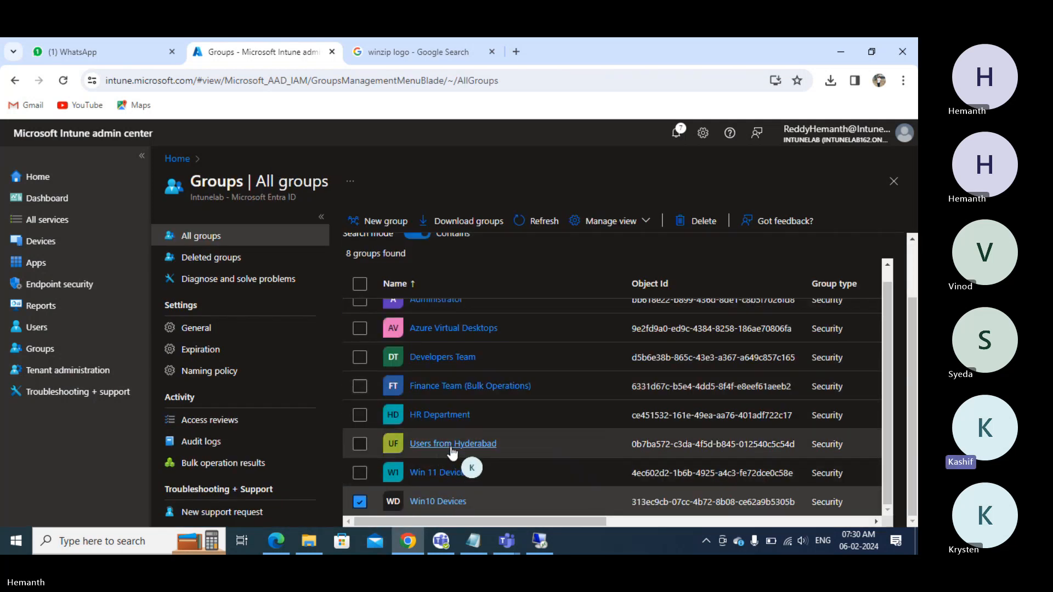
left_click(461, 445)
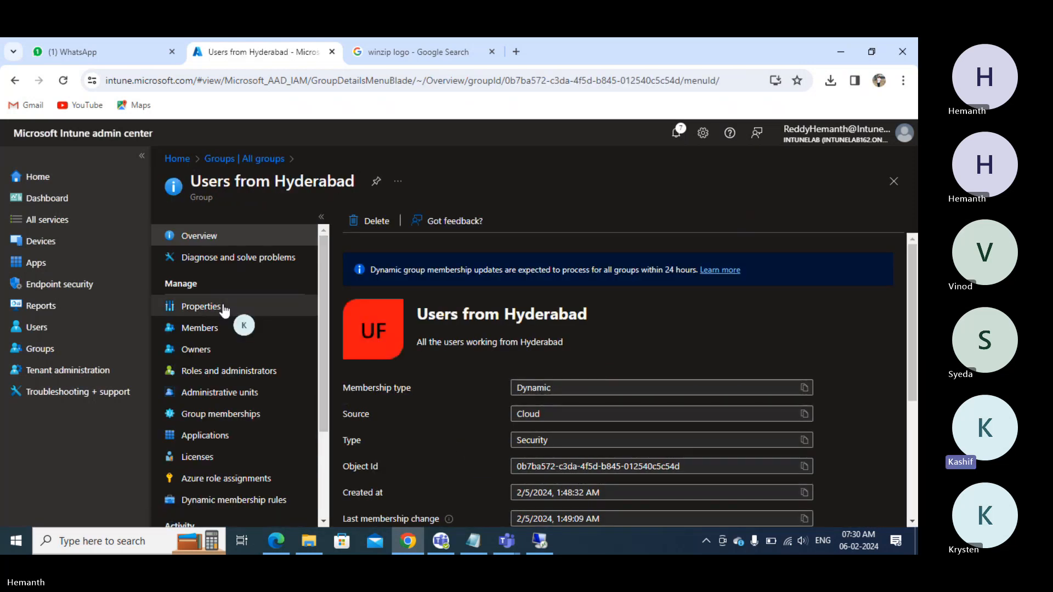
left_click(207, 331)
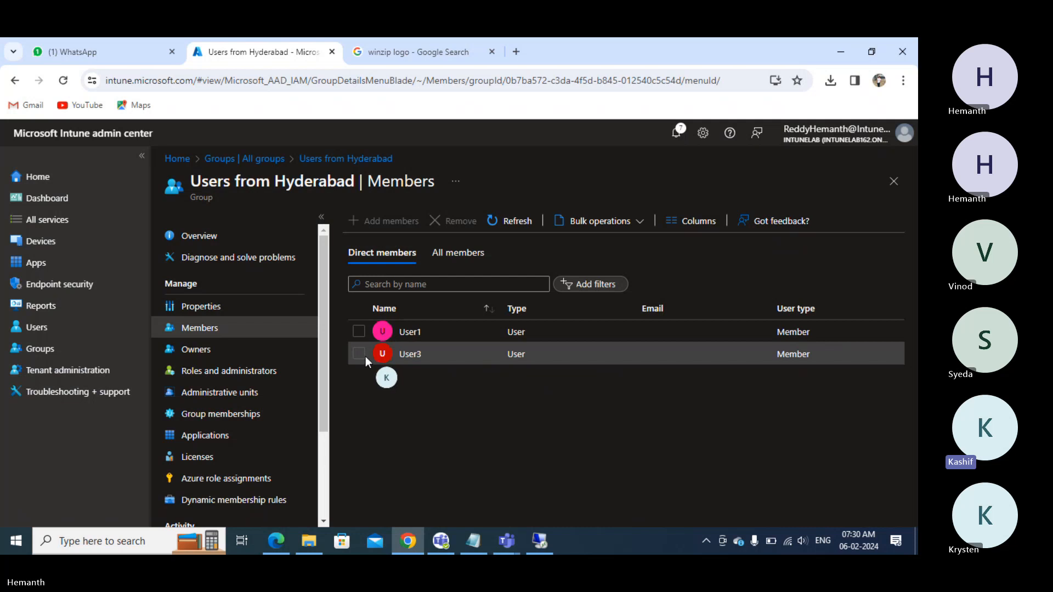
left_click(52, 247)
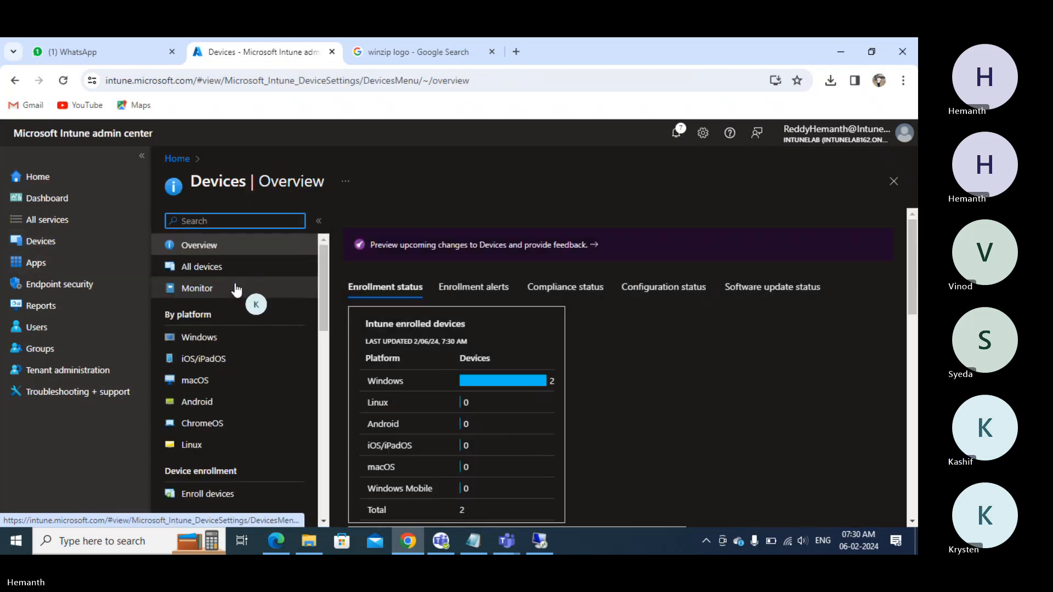
- Open All devices to see VM1 and VM2, both corporate, compliant and Intune-managed
left_click(236, 270)
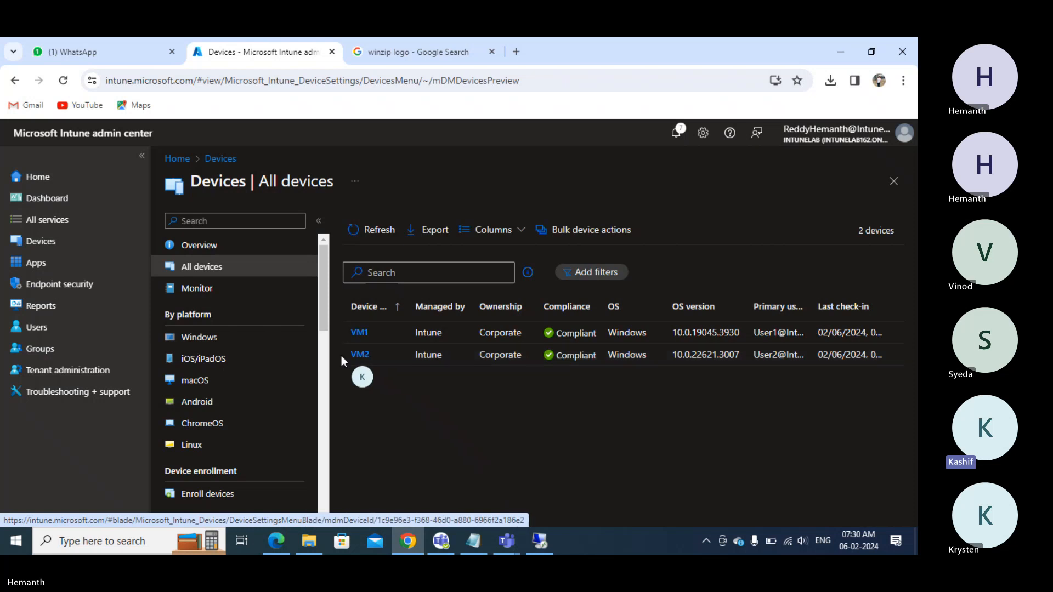
- Open the Win 11 Devices group's members to confirm VM2 belongs to it
left_click(40, 351)
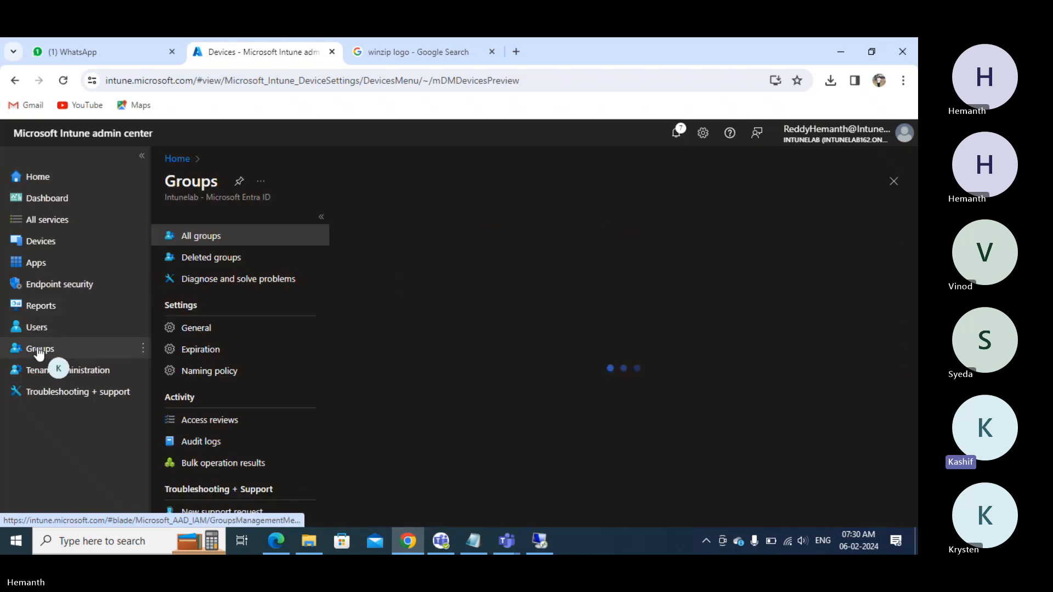
scroll(406, 377, "down", 2)
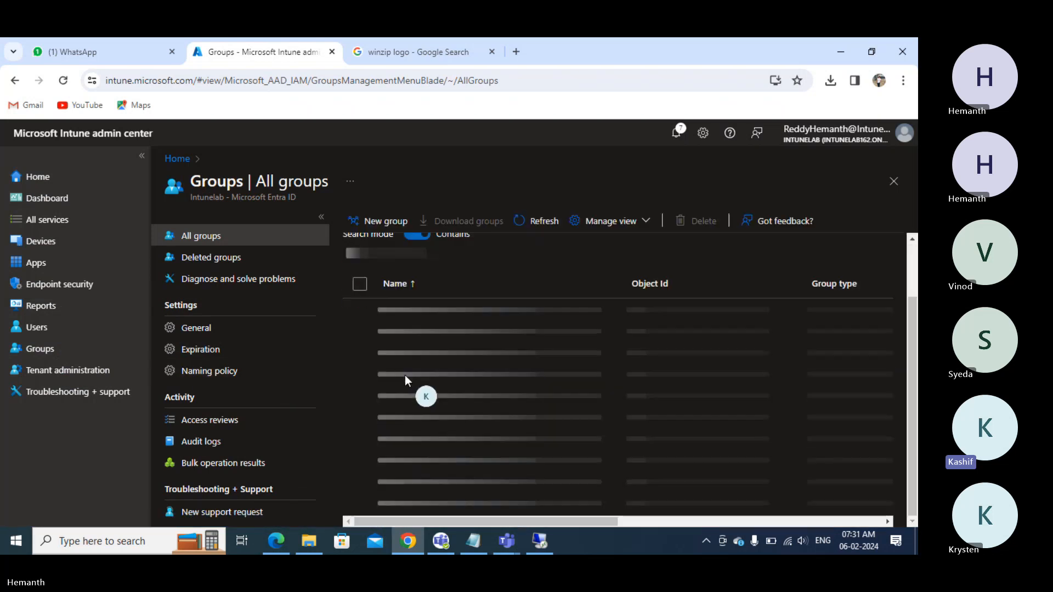
scroll(407, 381, "down", 1)
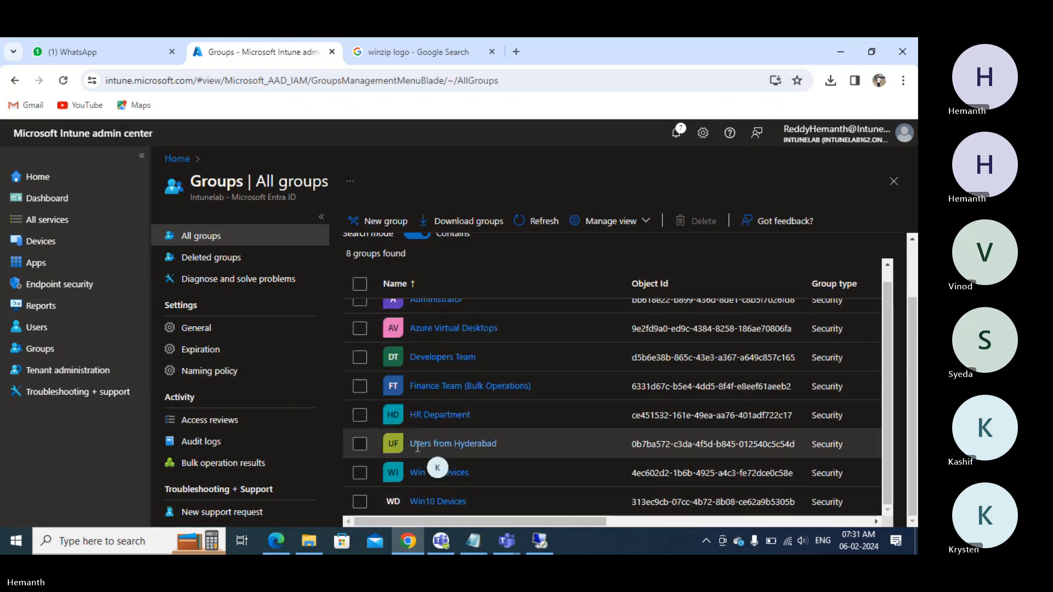
left_click(420, 473)
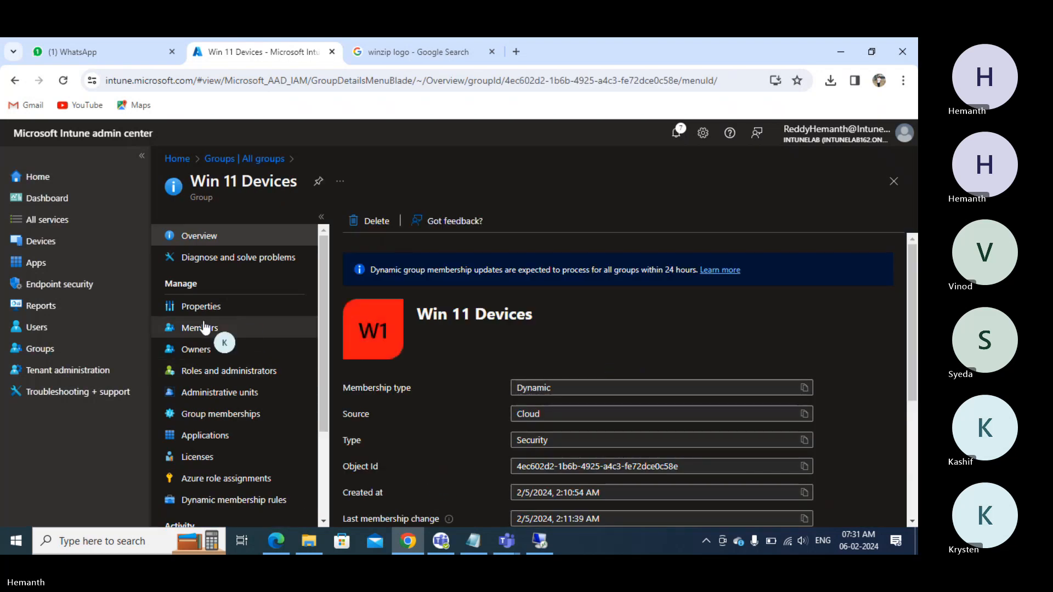
left_click(204, 328)
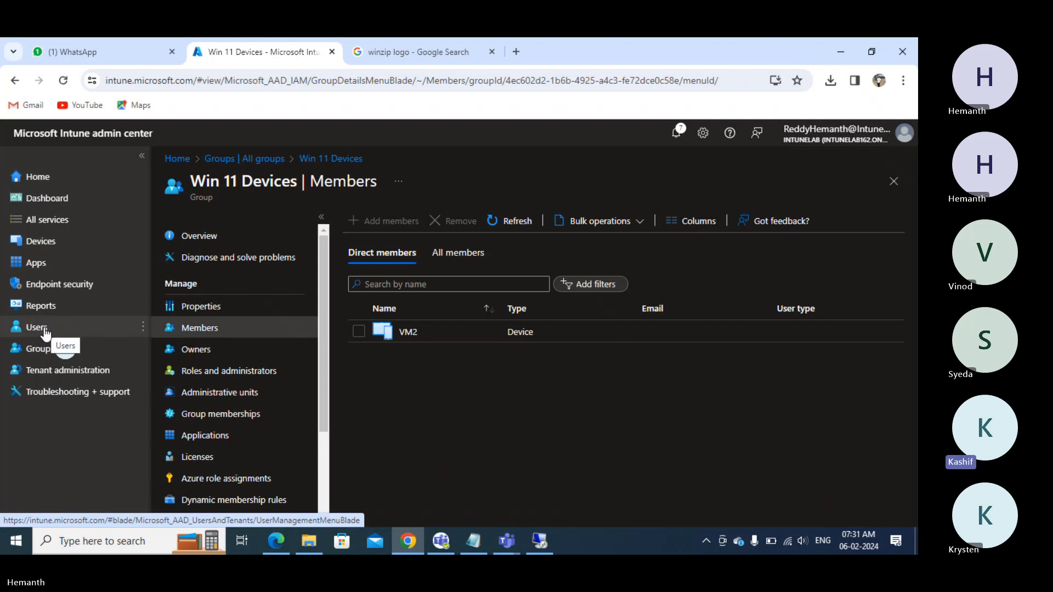
- Back on All groups, tick then untick Win10 Devices, Win 11 Devices and Users from Hyderabad
left_click(48, 351)
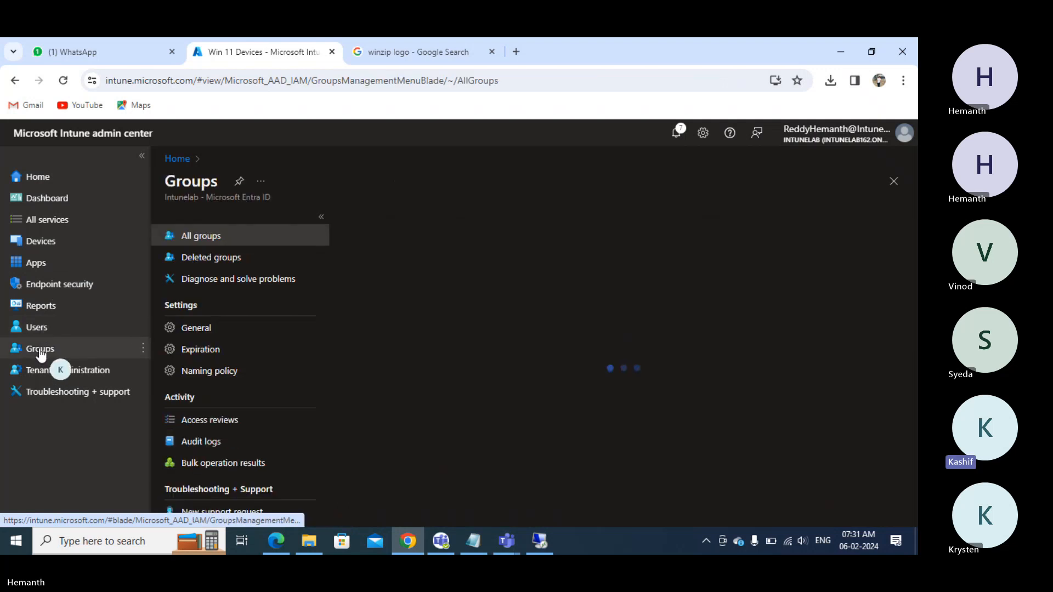
scroll(480, 400, "down", 2)
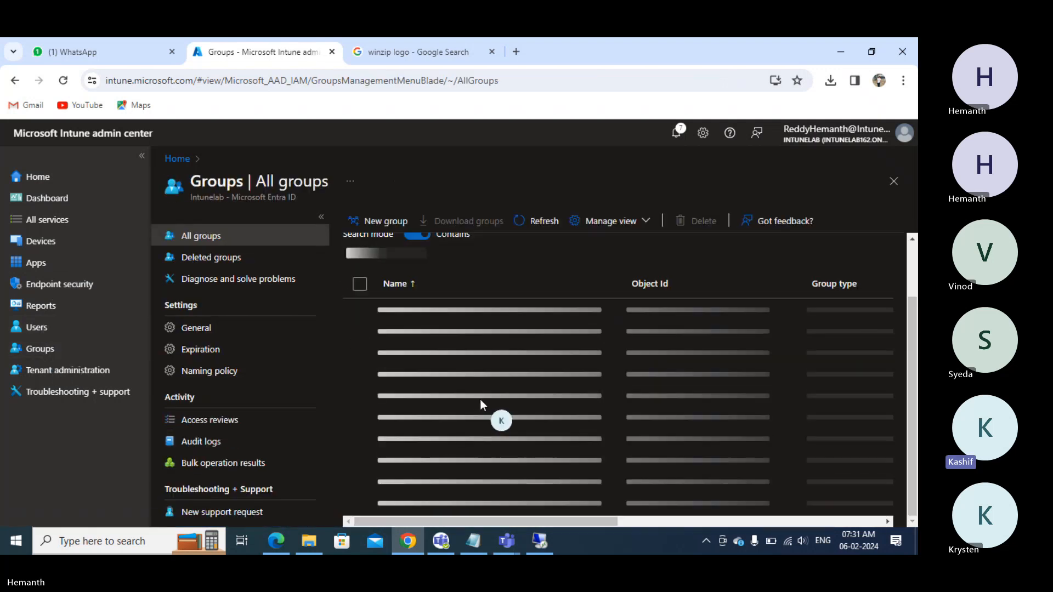
scroll(428, 471, "down", 1)
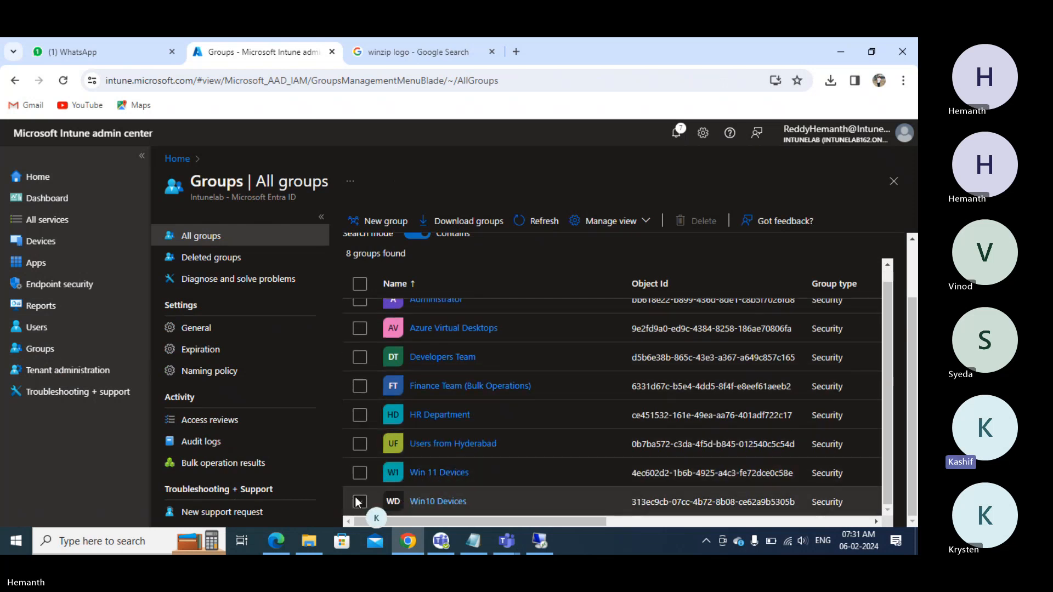
left_click(360, 503)
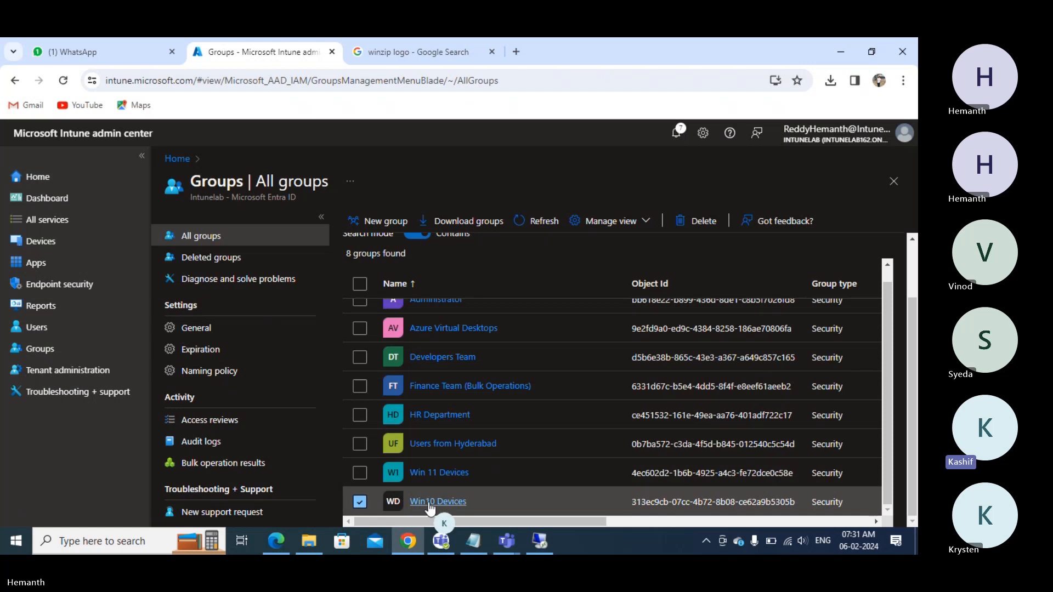
left_click(360, 503)
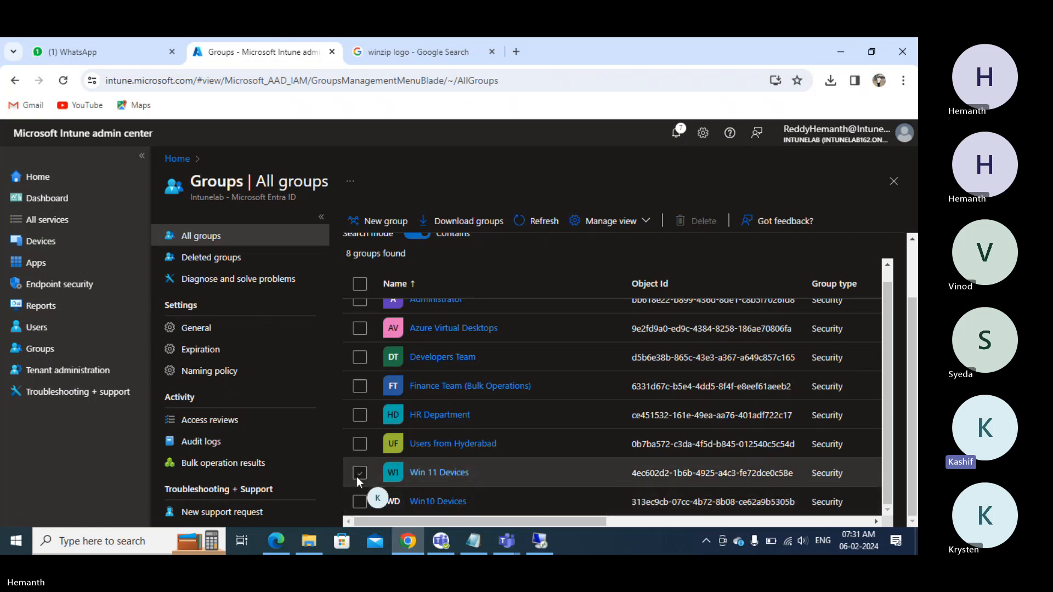
left_click(360, 473)
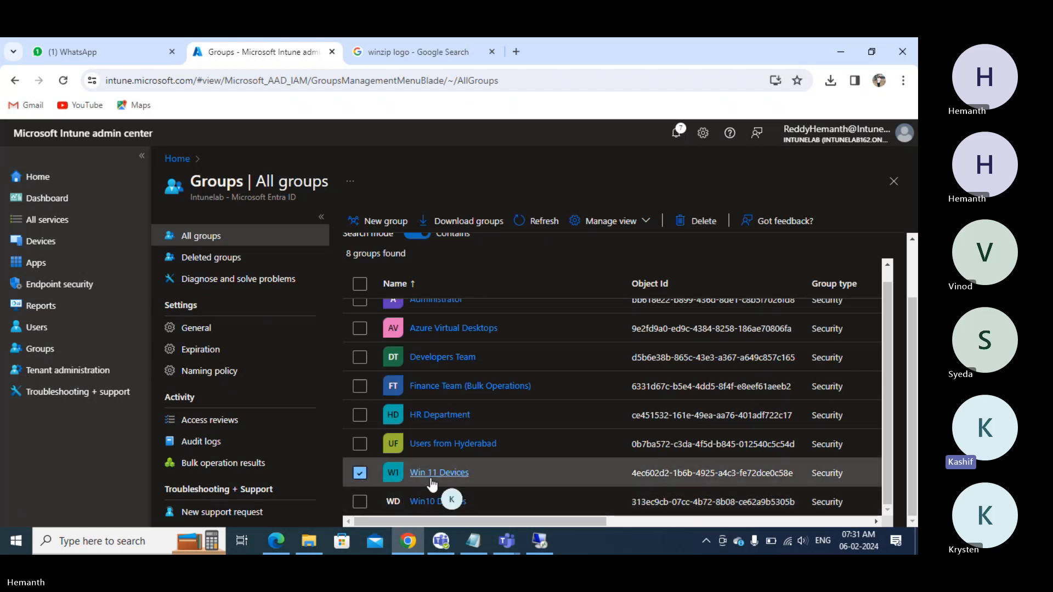
left_click(360, 472)
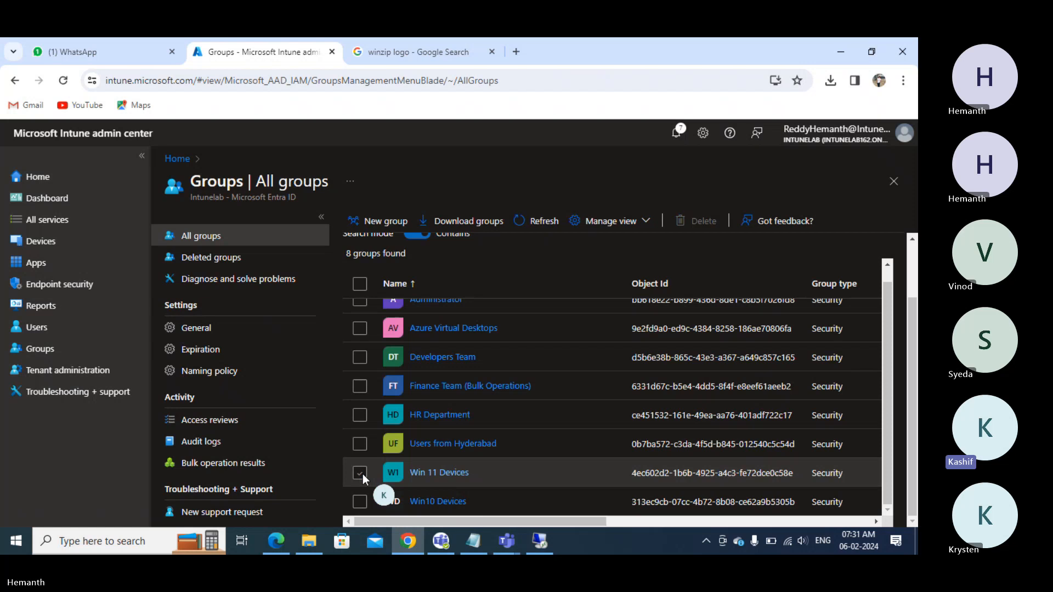
left_click(360, 445)
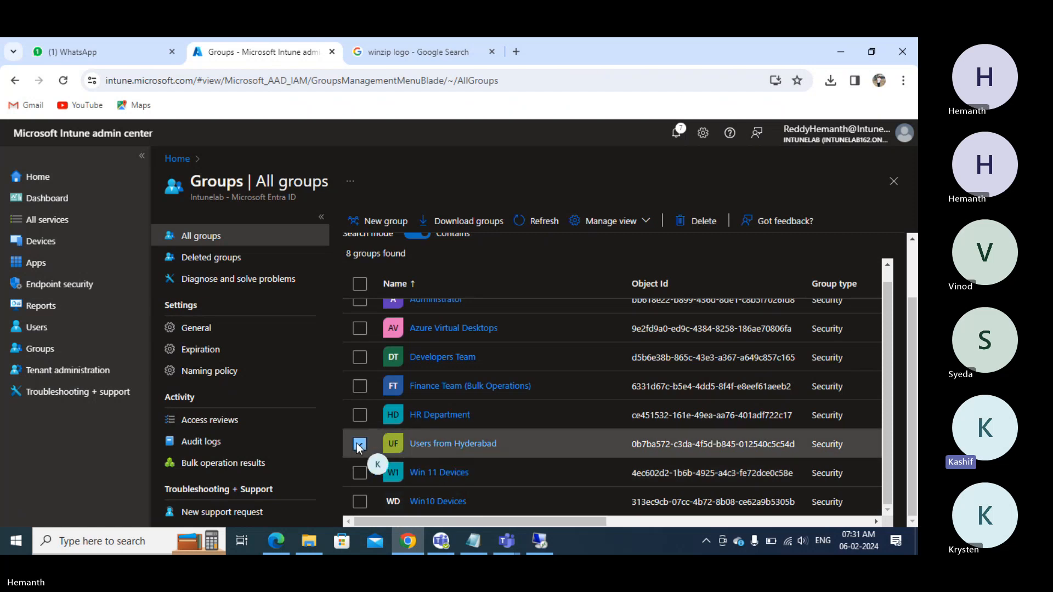
left_click(360, 445)
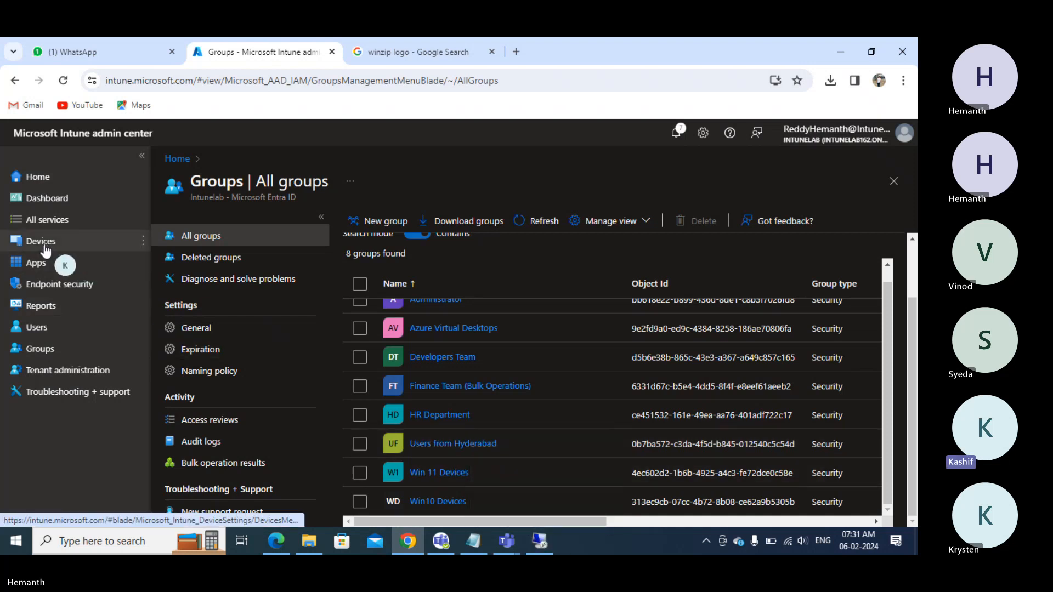
- From Apps > Windows, begin adding an app of type Microsoft Store app (new)
left_click(38, 264)
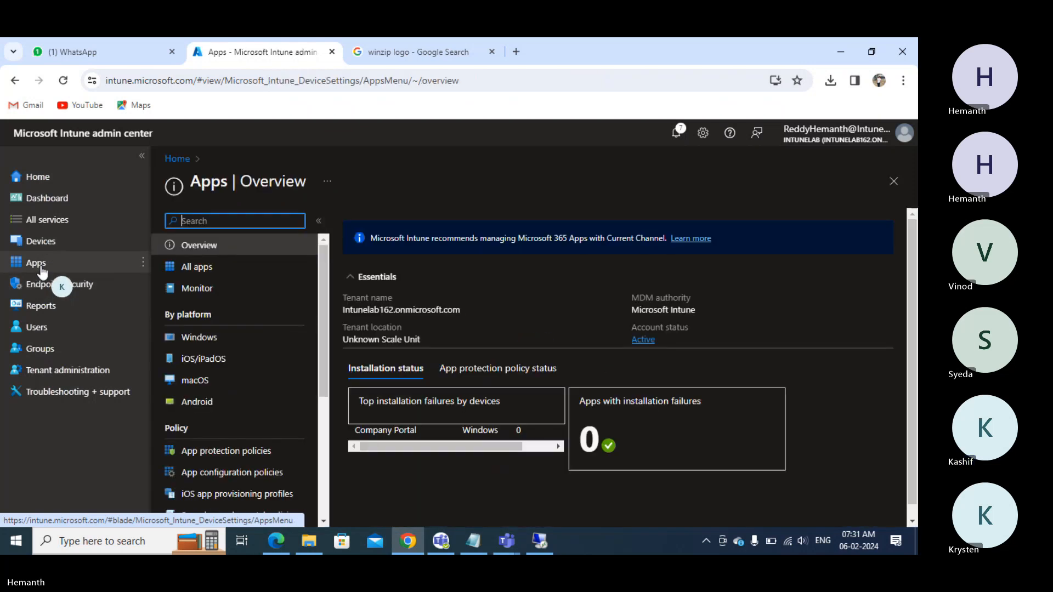
left_click(203, 271)
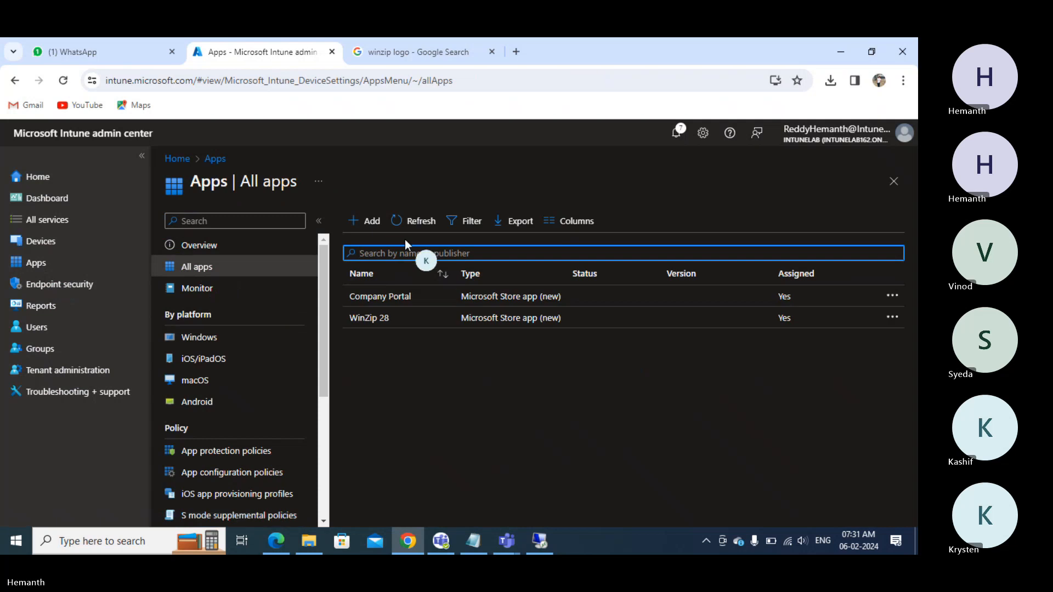
left_click(371, 225)
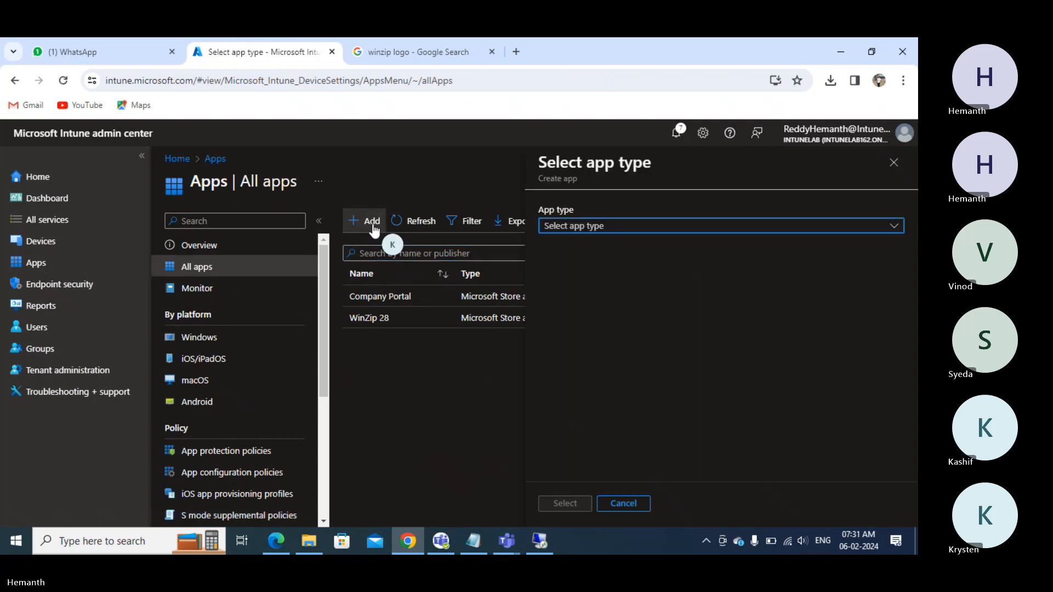
left_click(588, 229)
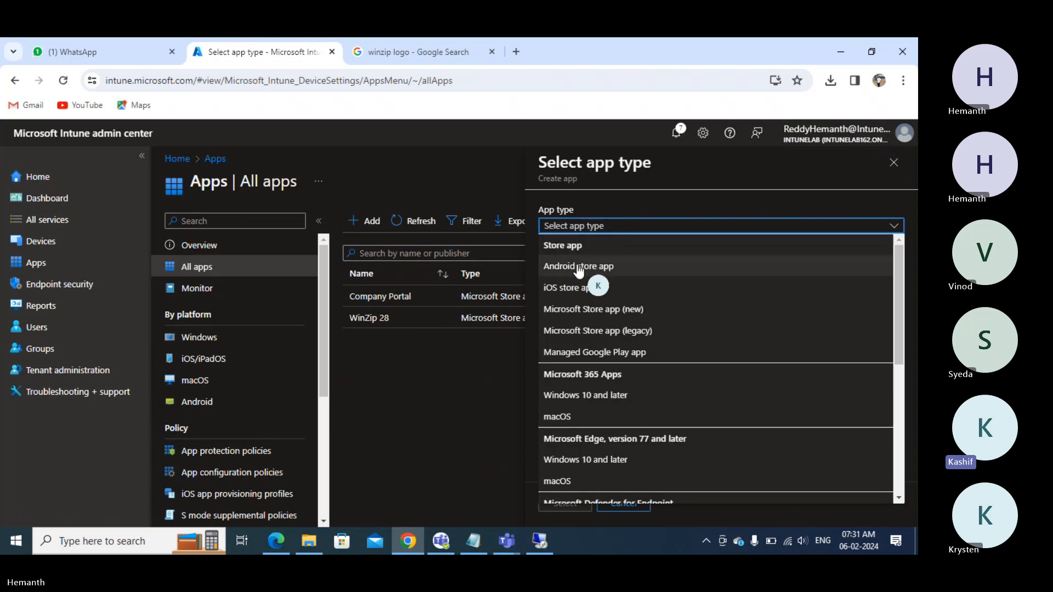
left_click(198, 337)
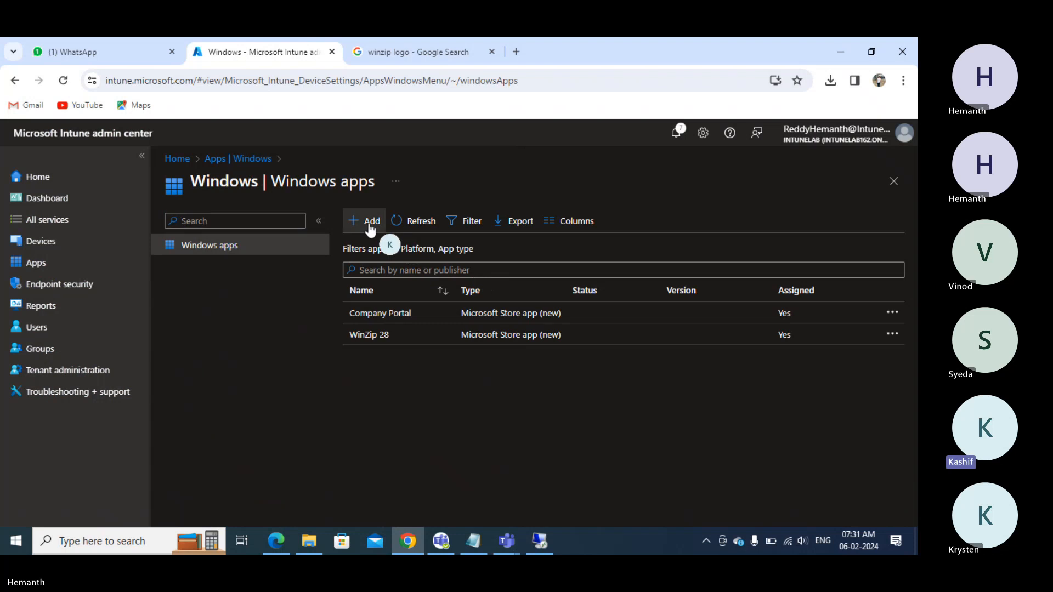
left_click(368, 221)
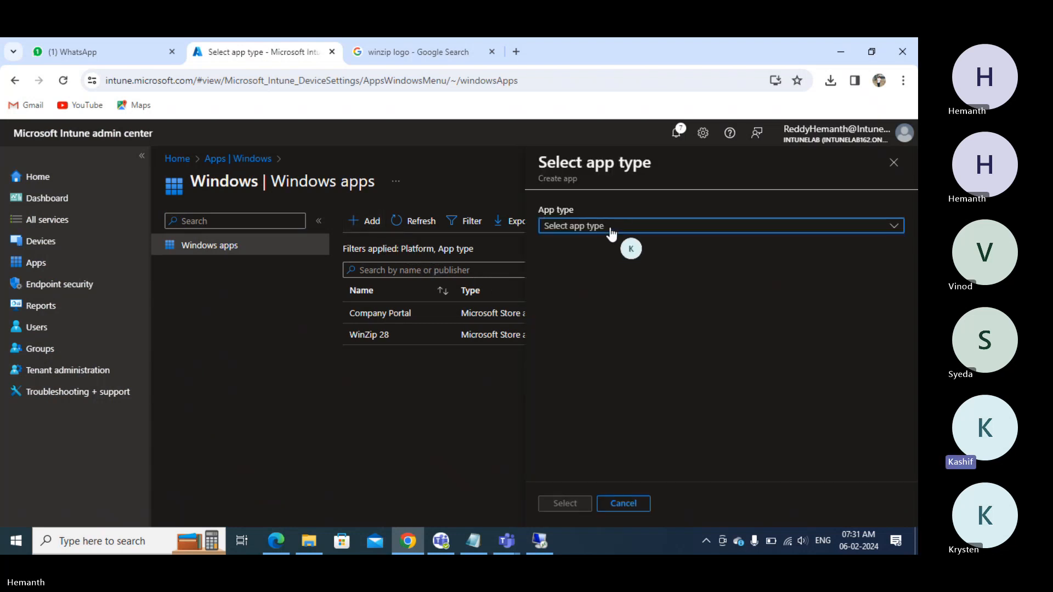
left_click(568, 227)
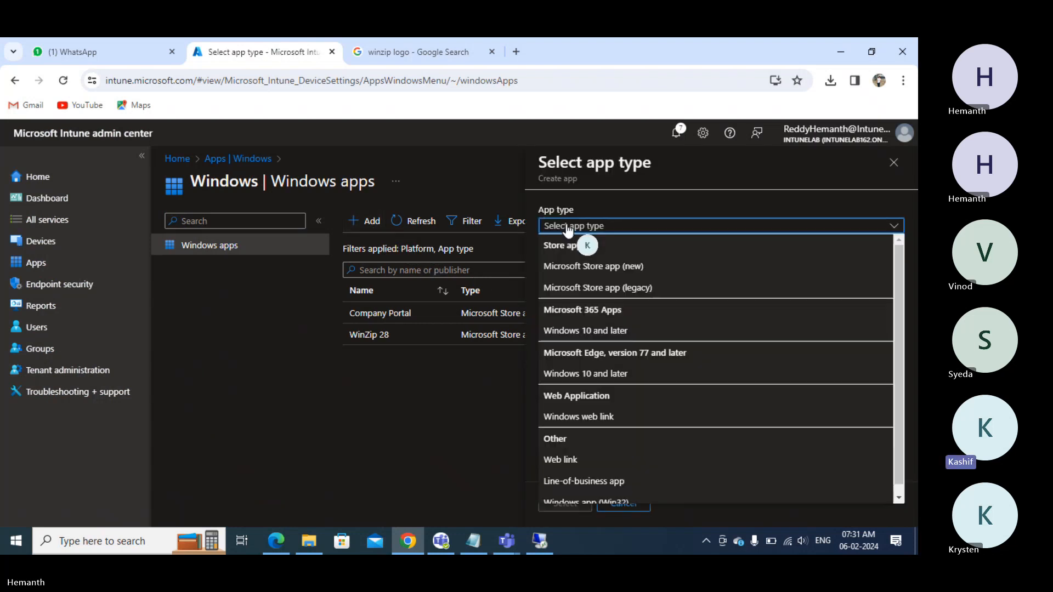
left_click(584, 267)
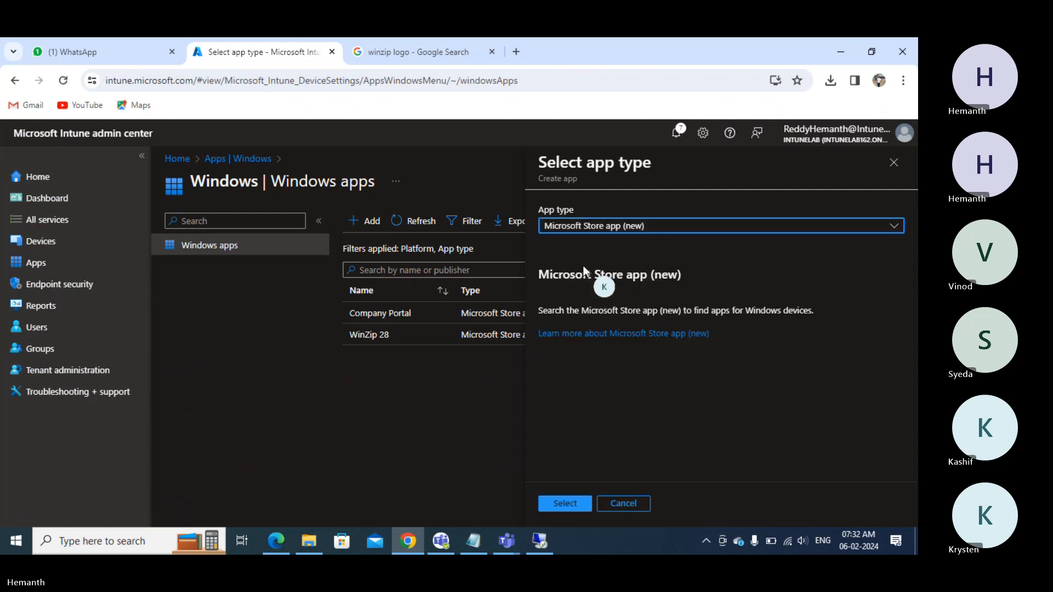
left_click(560, 502)
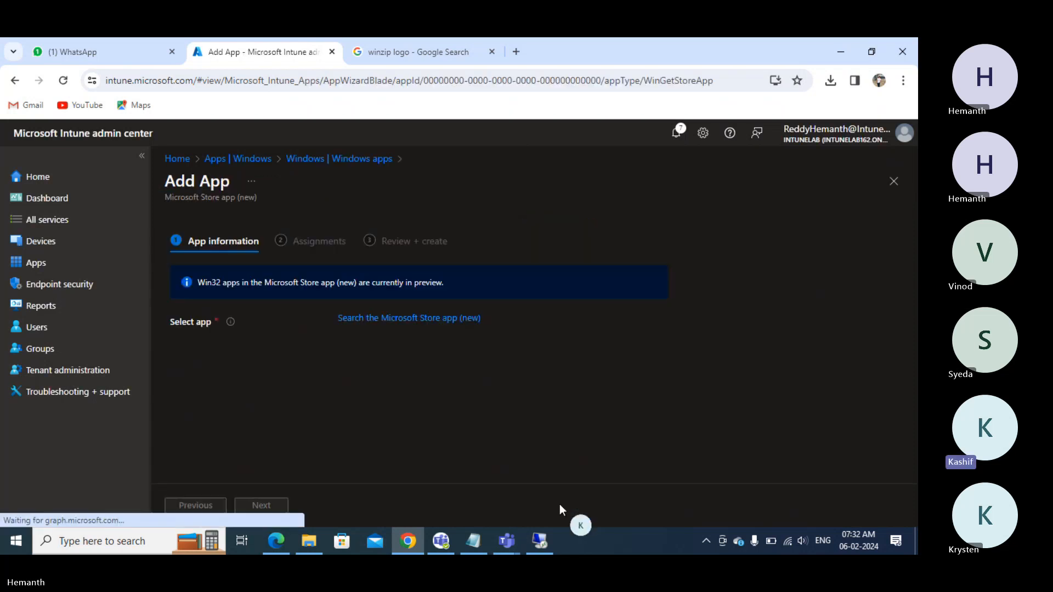
- Search the Microsoft Store for 'ad' and select Adobe Acrobat Reader DC as the app
left_click(378, 321)
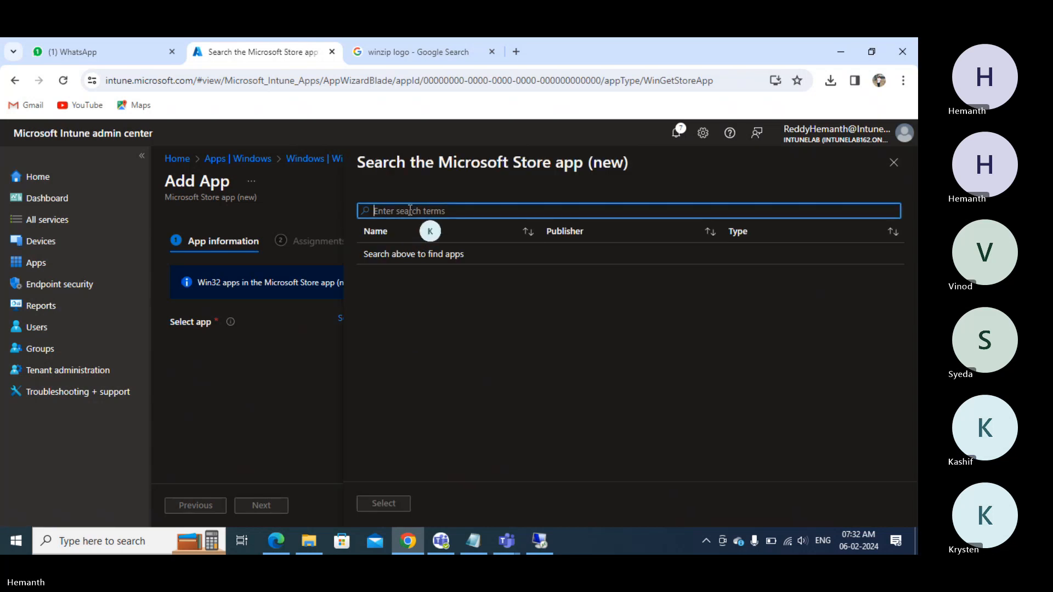
type("a")
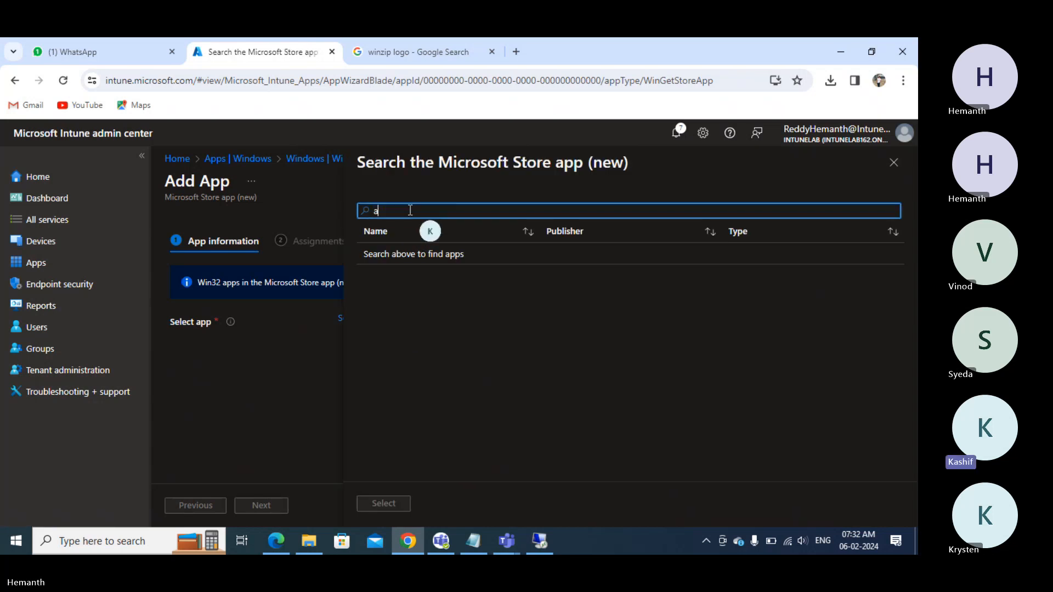
type("dobe")
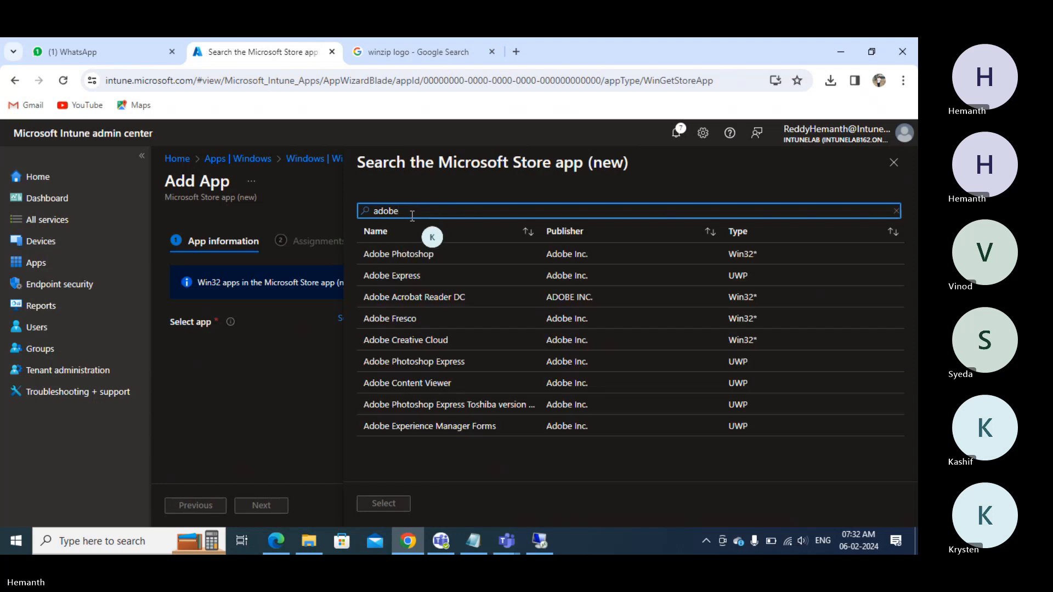
left_click(425, 300)
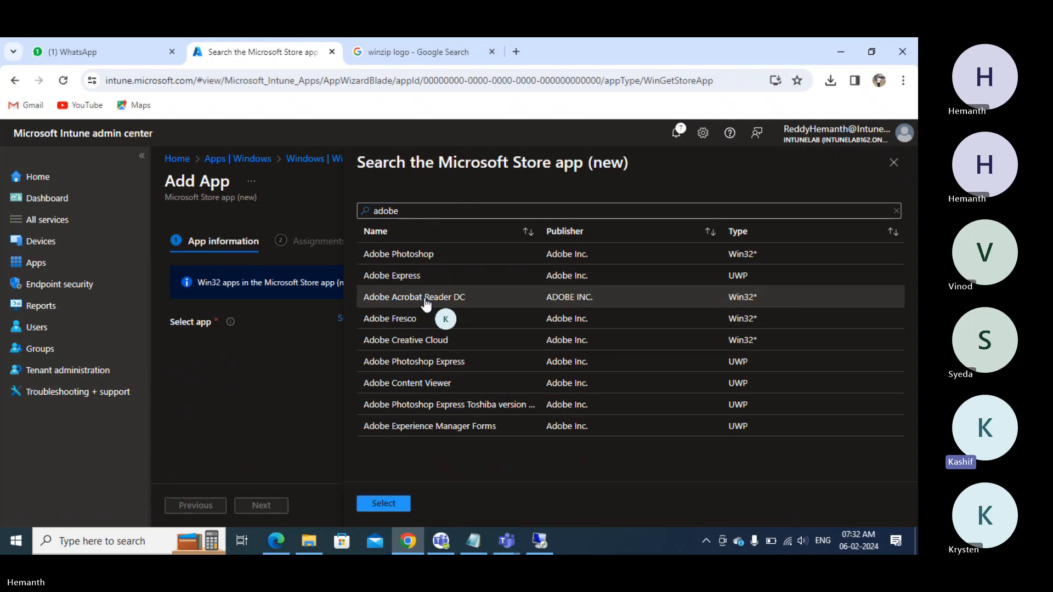
left_click(384, 505)
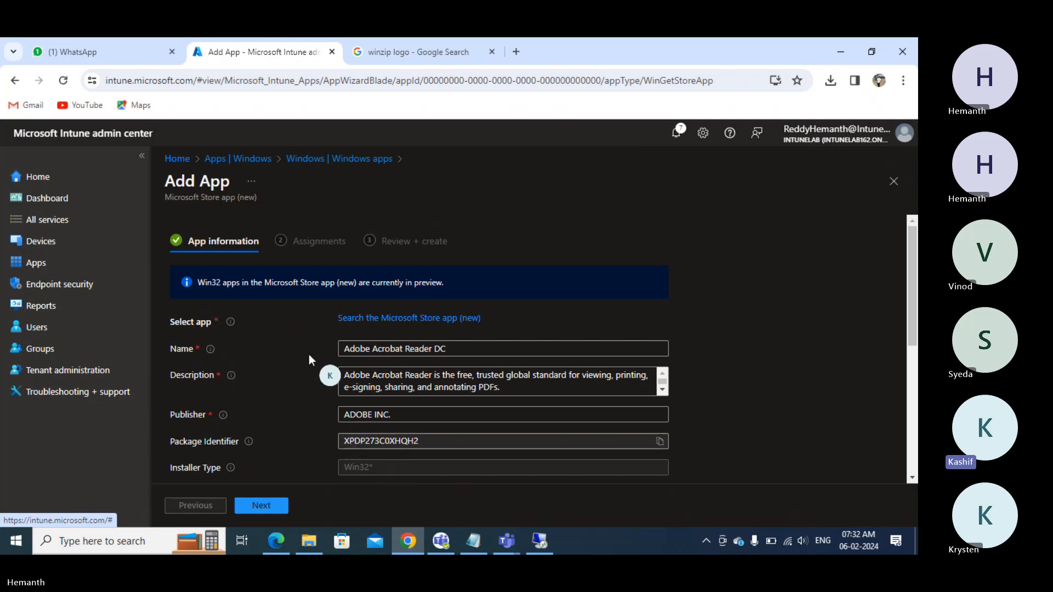
- Set the app's category to Productivity, then bring the Google Images tab forward
scroll(308, 354, "down", 3)
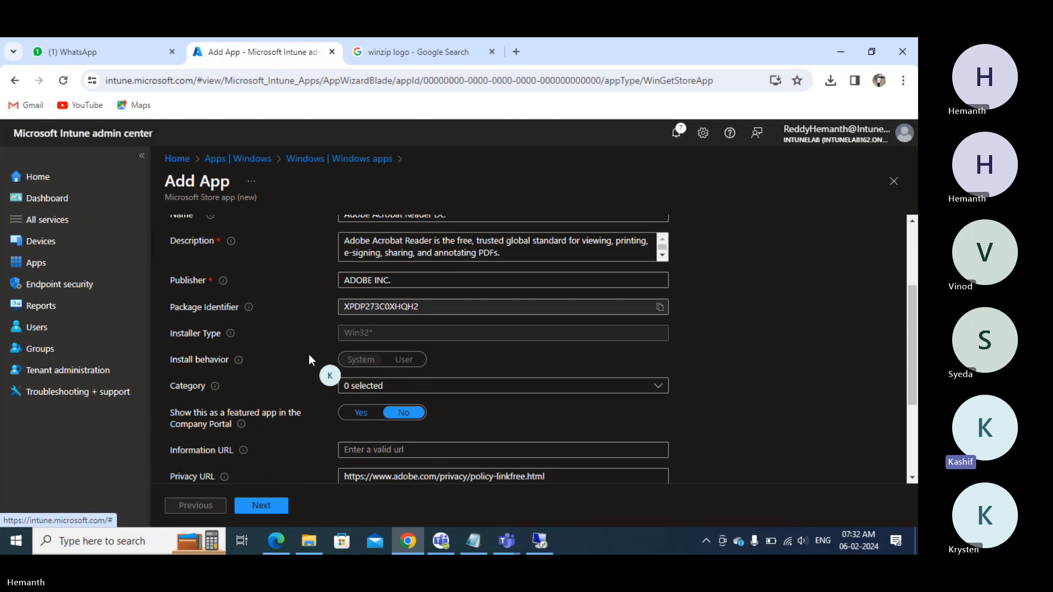
left_click(381, 388)
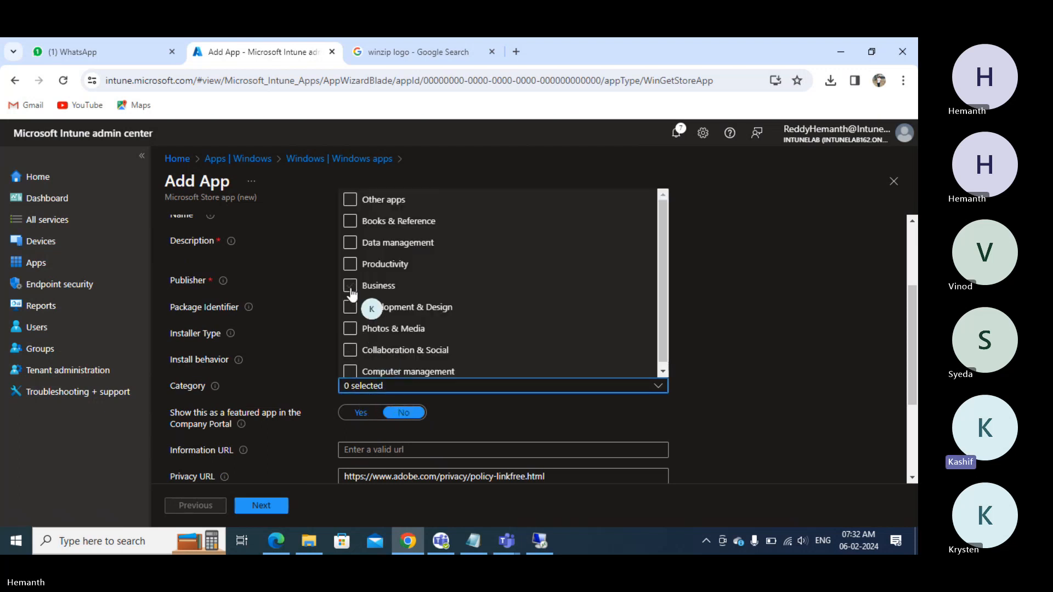
left_click(351, 265)
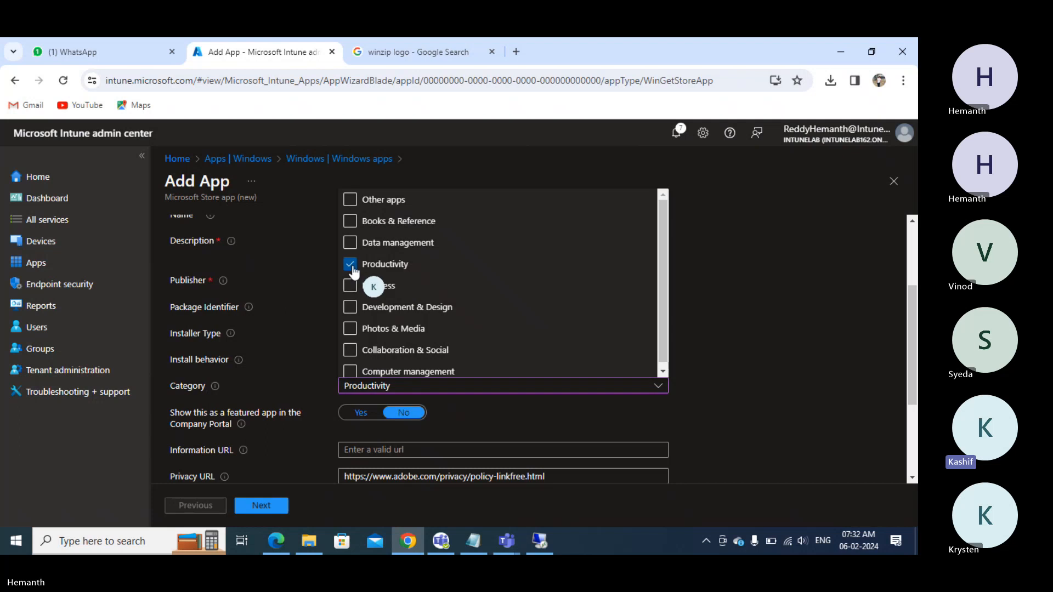
left_click(307, 364)
scroll(307, 364, "down", 3)
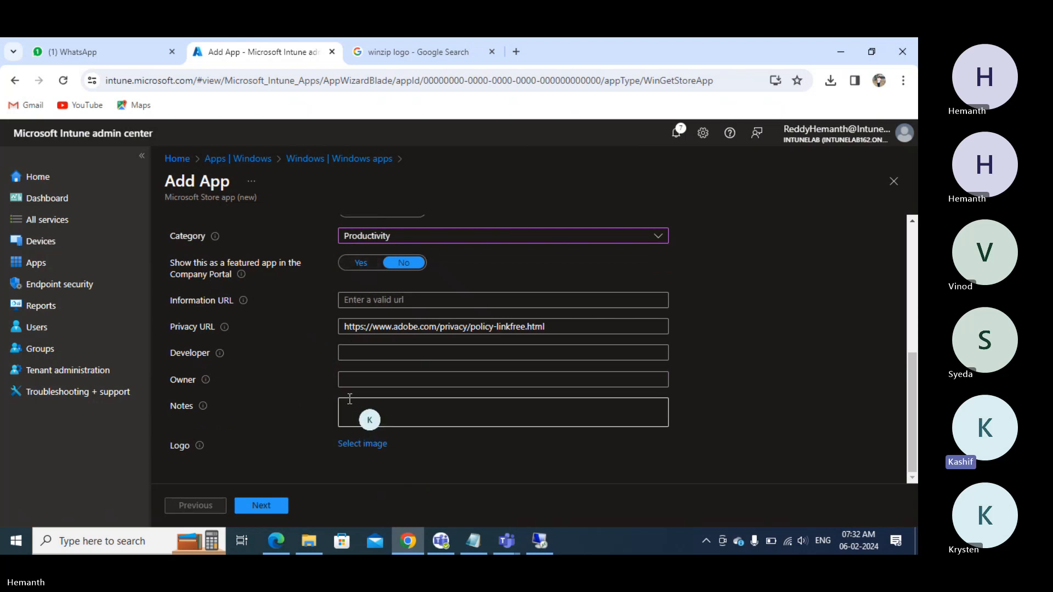
left_click(396, 51)
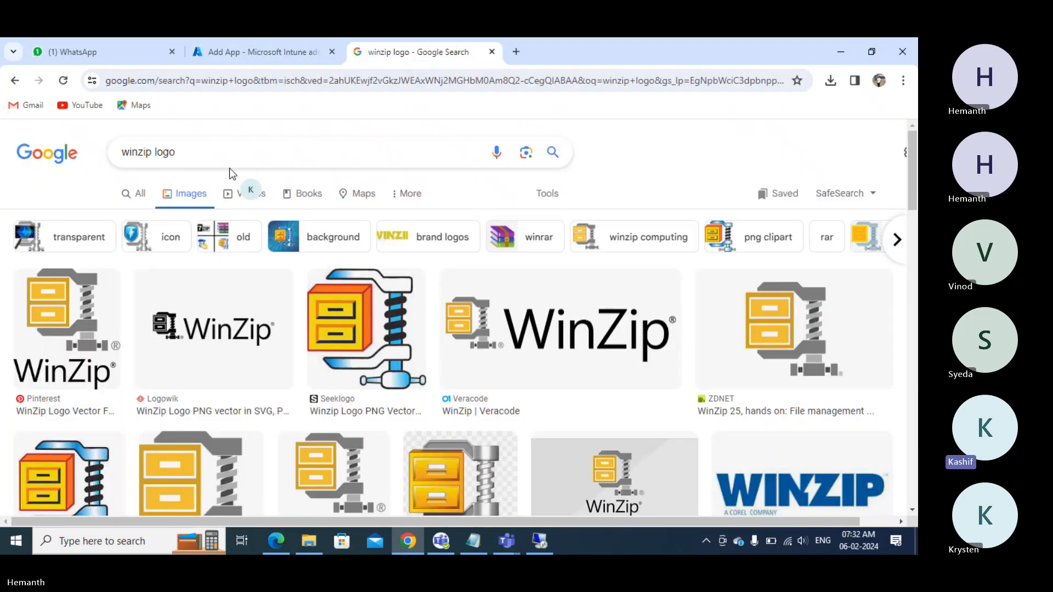
- Search Google Images for 'reader dc logo' and save the dark Acrobat logo as Adobe.png
left_click(217, 159)
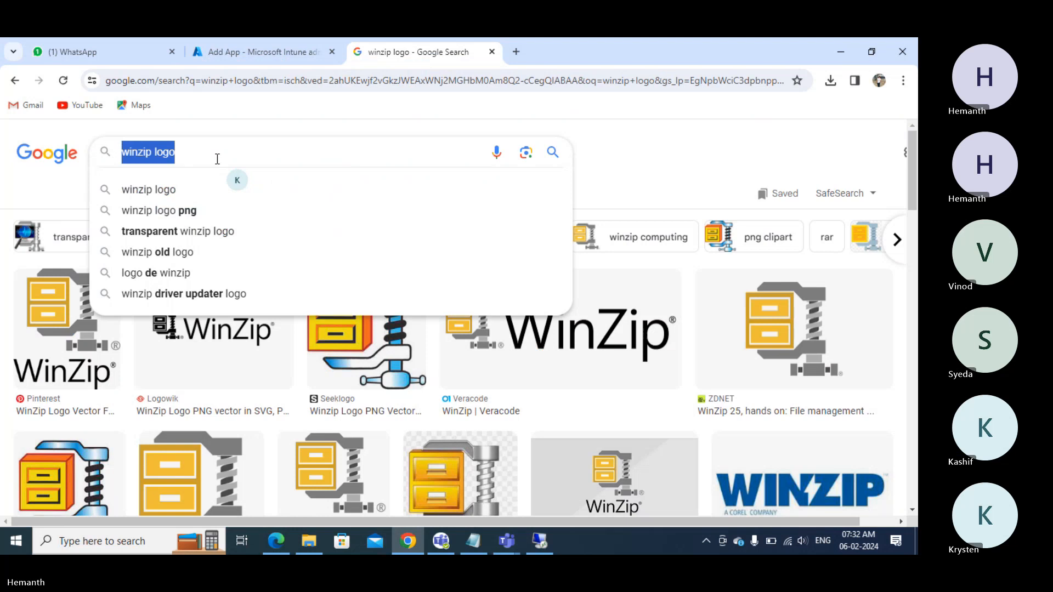
type("reader")
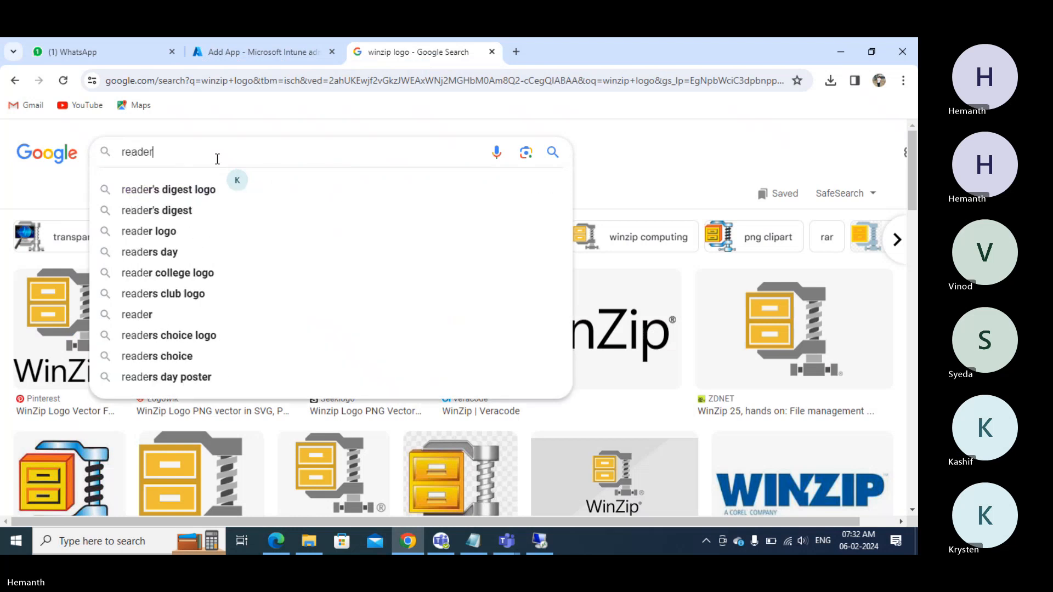
type(" dc logo")
key("Return")
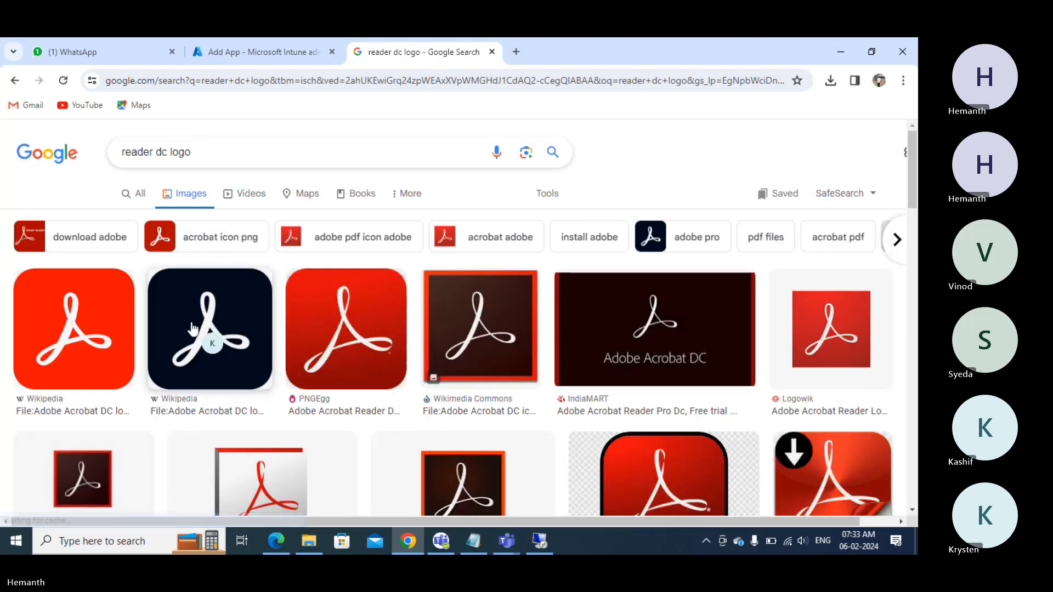
right_click(192, 329)
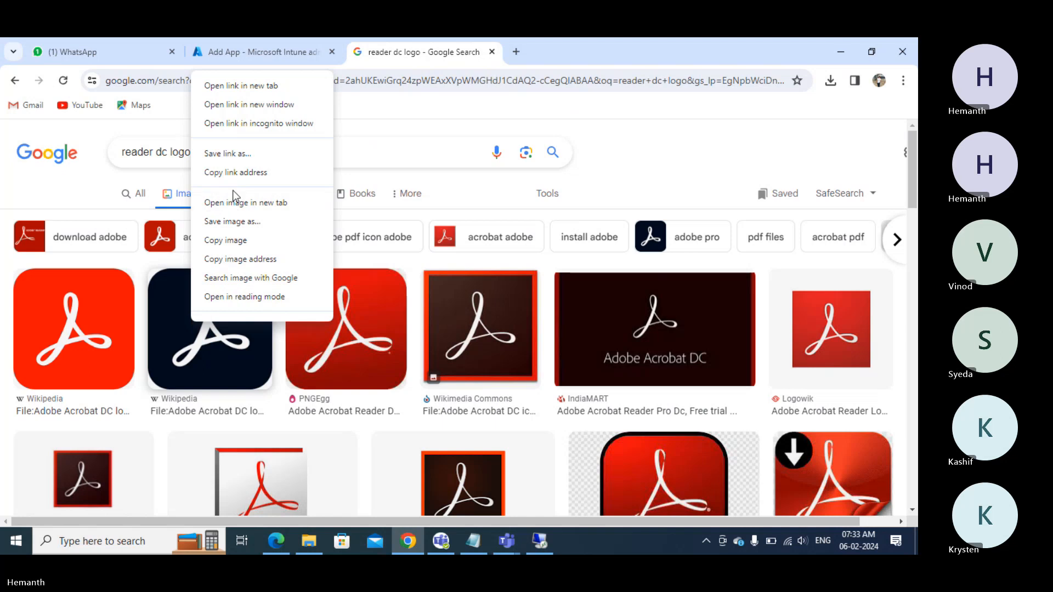
left_click(233, 222)
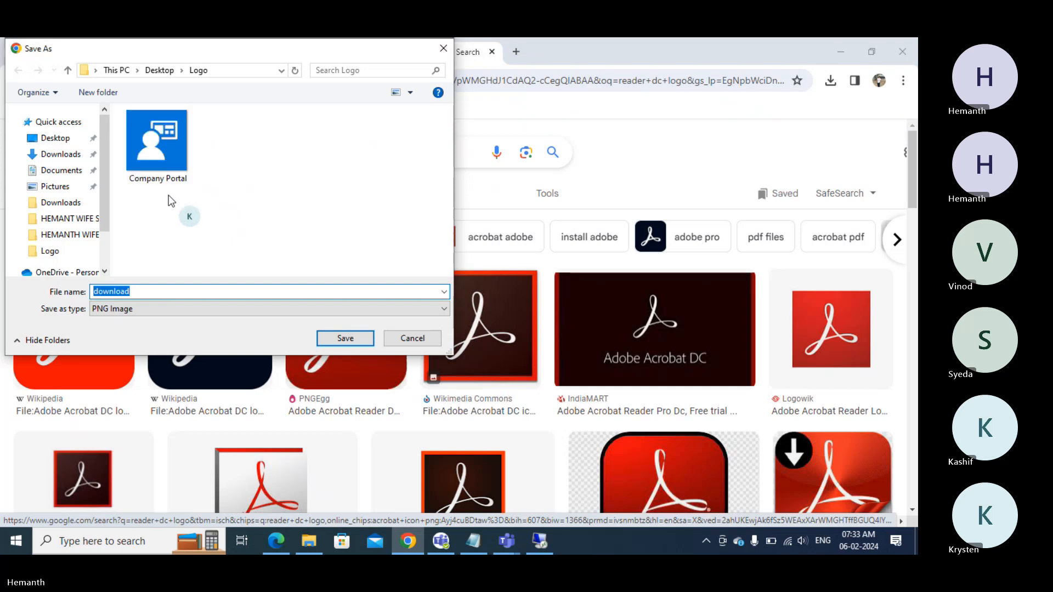
type("Adobe")
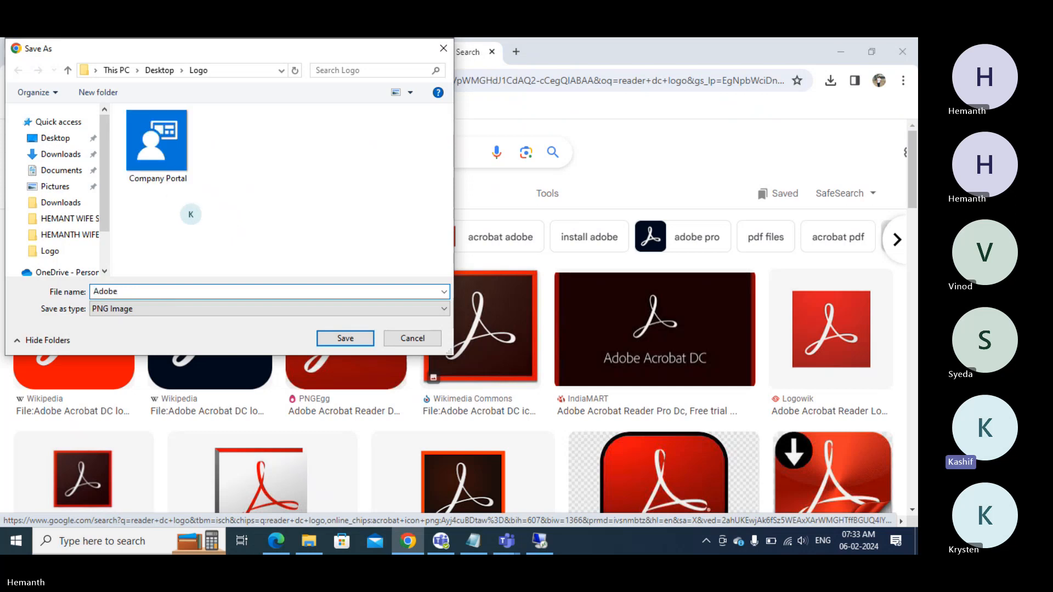
left_click(345, 337)
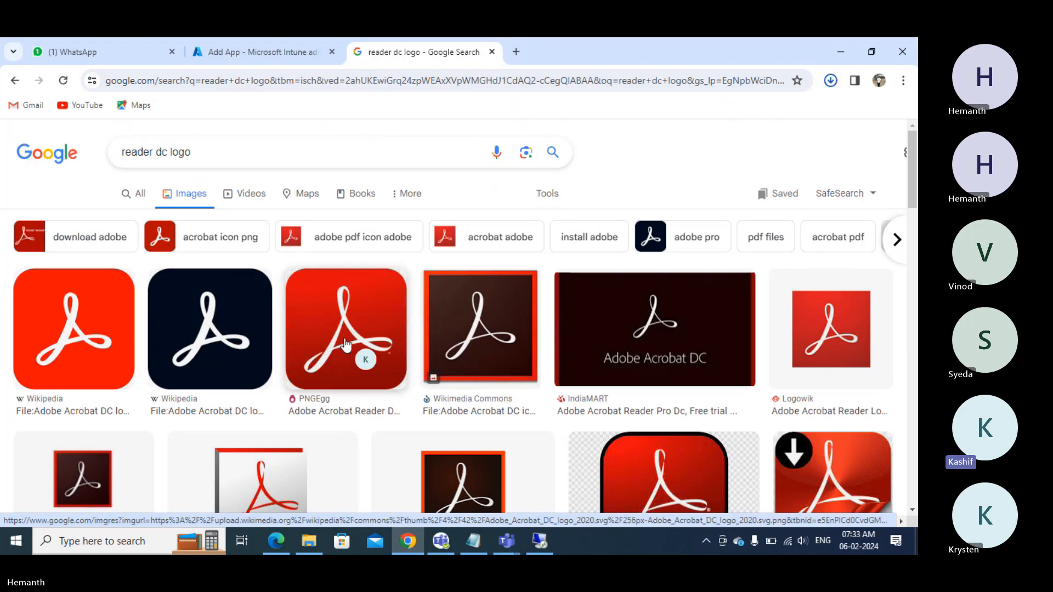
- Upload Adobe.png from the desktop Logo folder as the app's logo
left_click(274, 55)
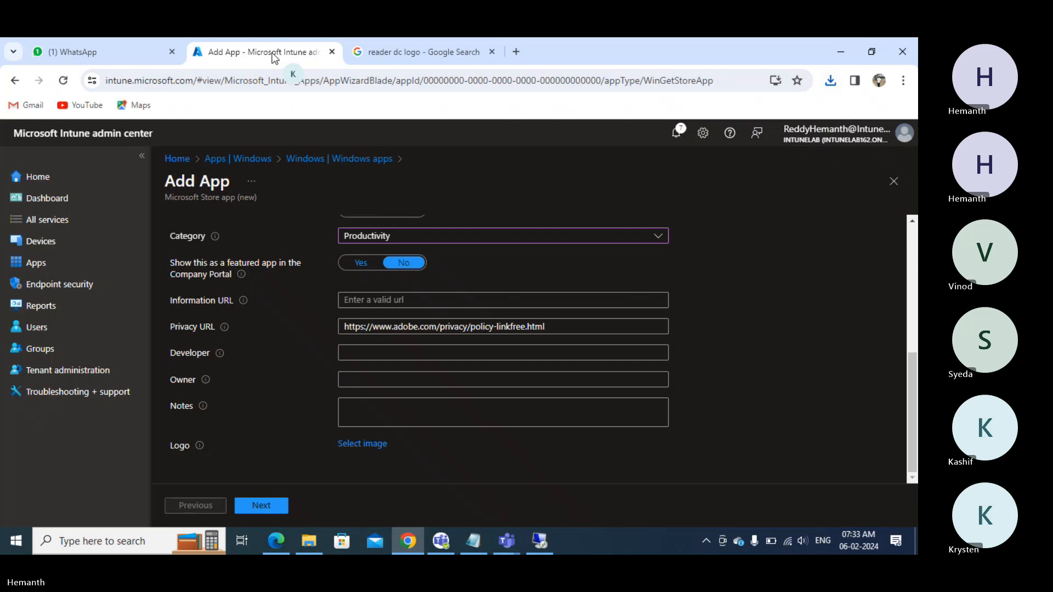
left_click(351, 447)
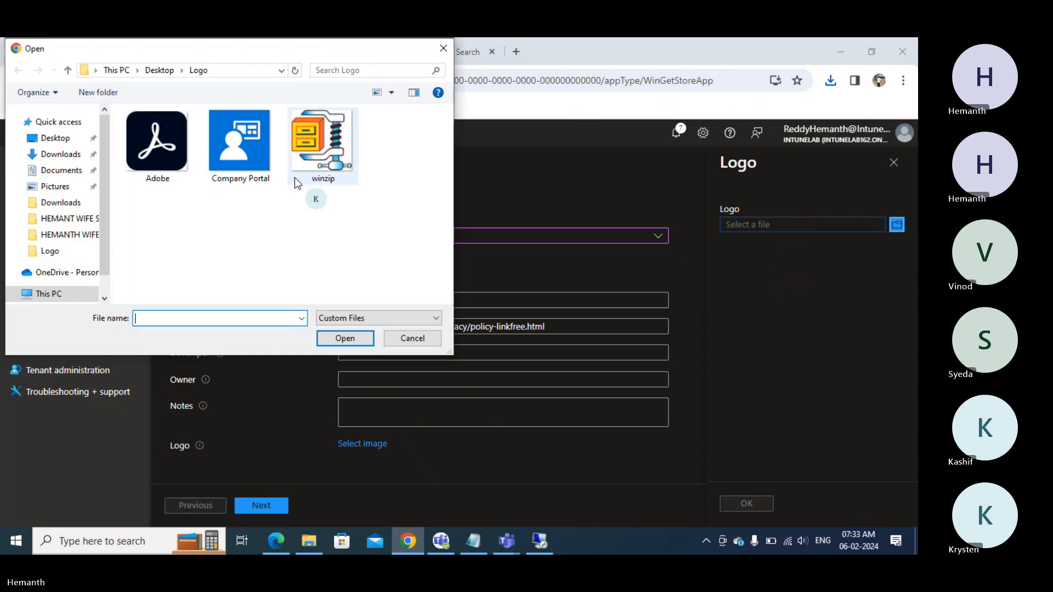
double_click(176, 147)
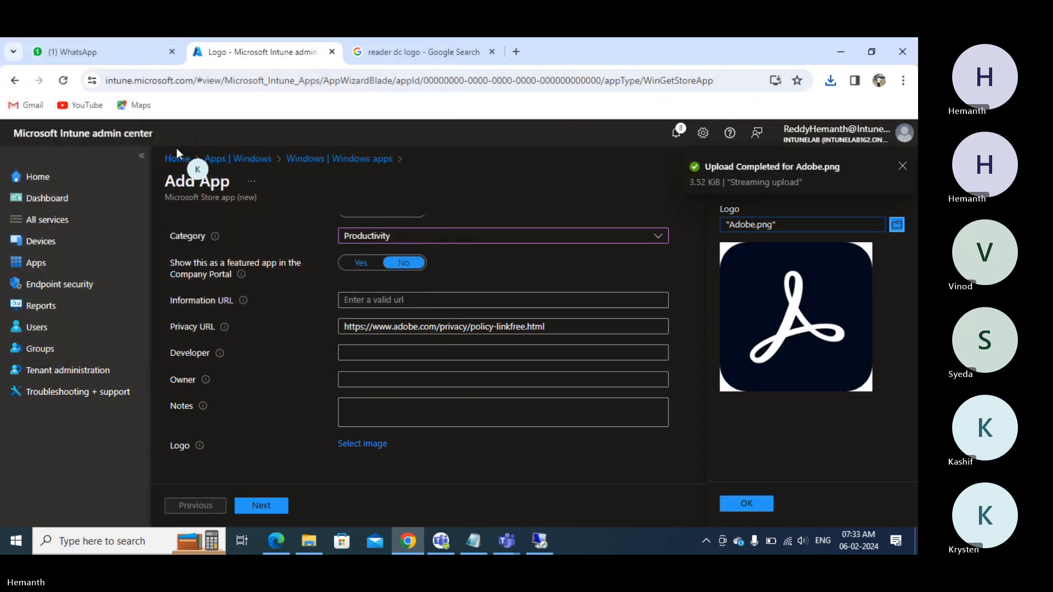
left_click(743, 504)
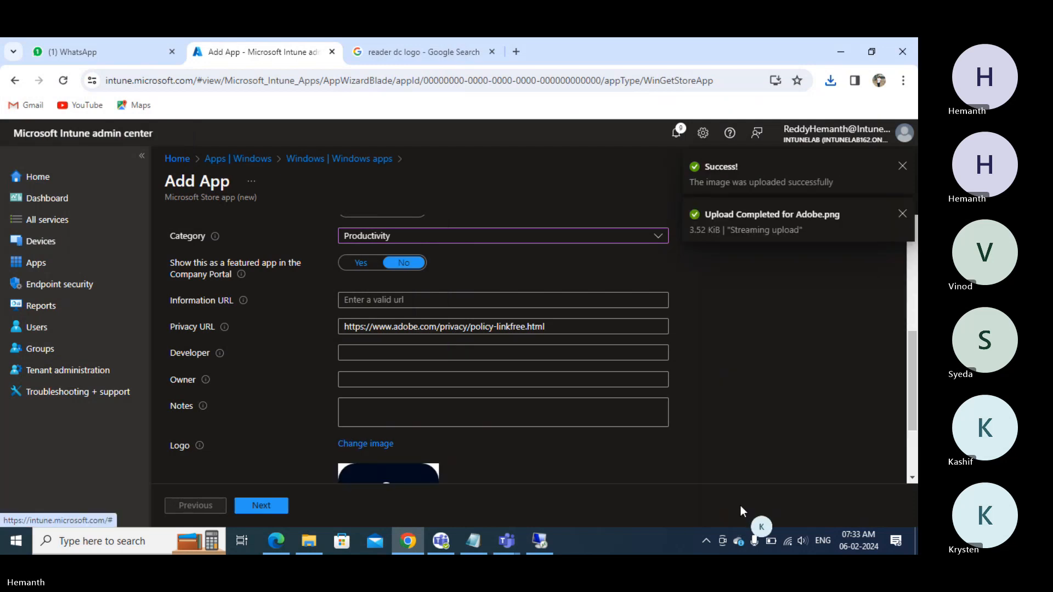
- Make the app Required for Win10 Devices, removing an accidental All devices assignment
left_click(256, 504)
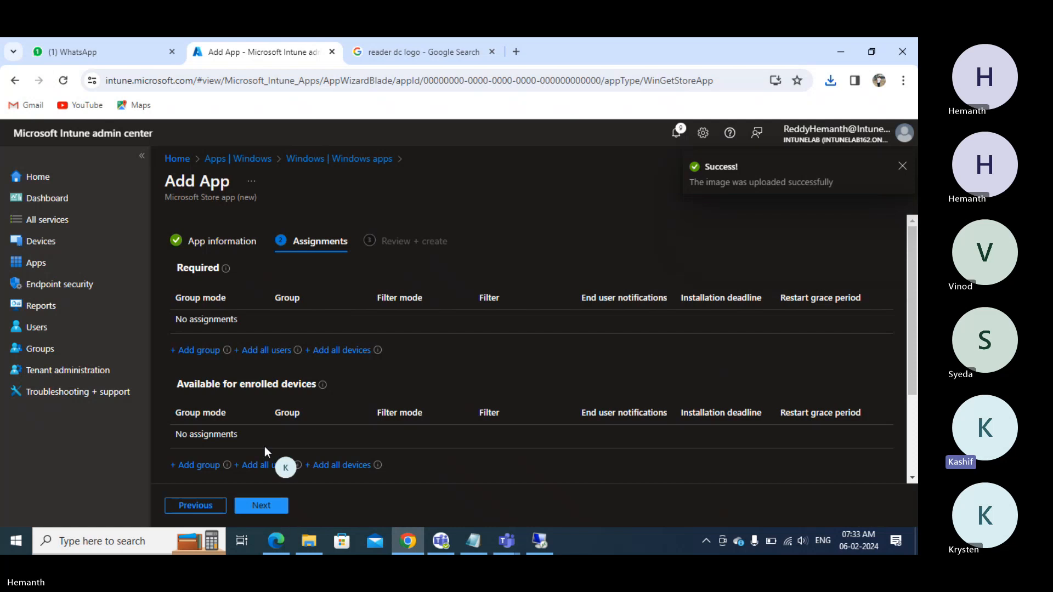
left_click(337, 351)
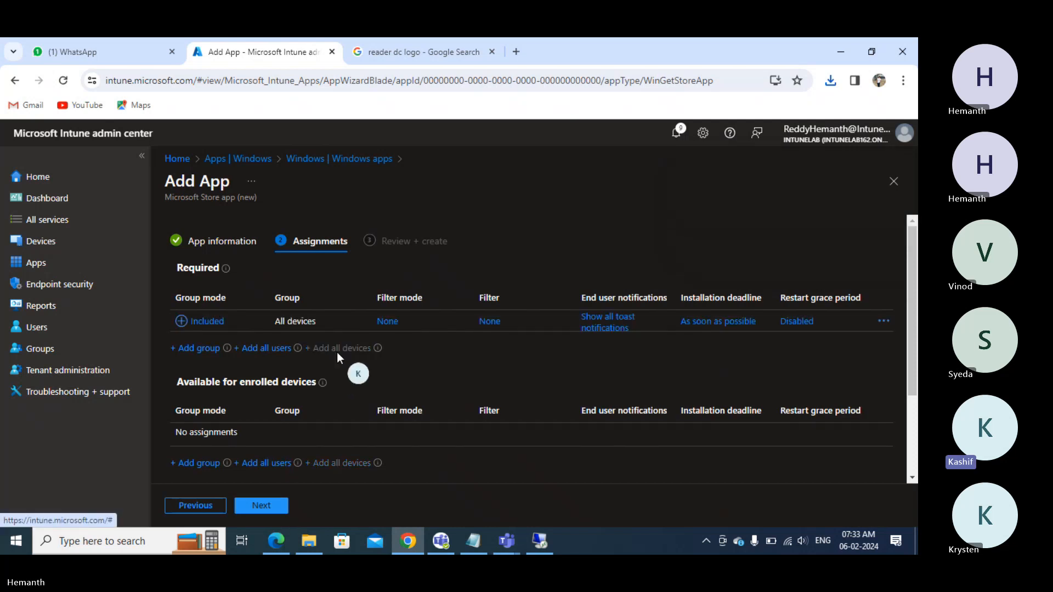
left_click(884, 321)
left_click(848, 333)
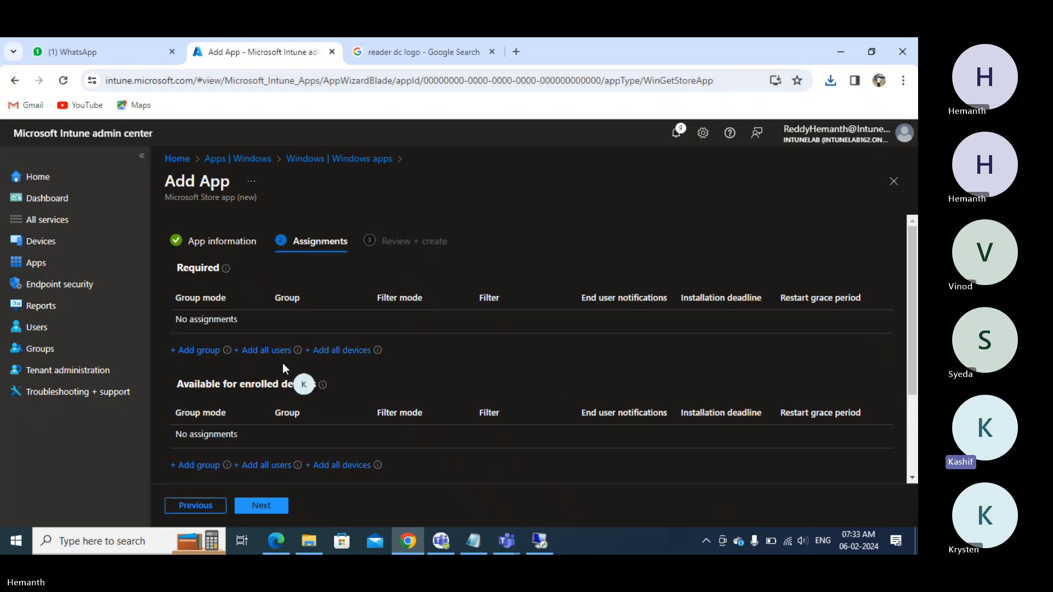
left_click(199, 350)
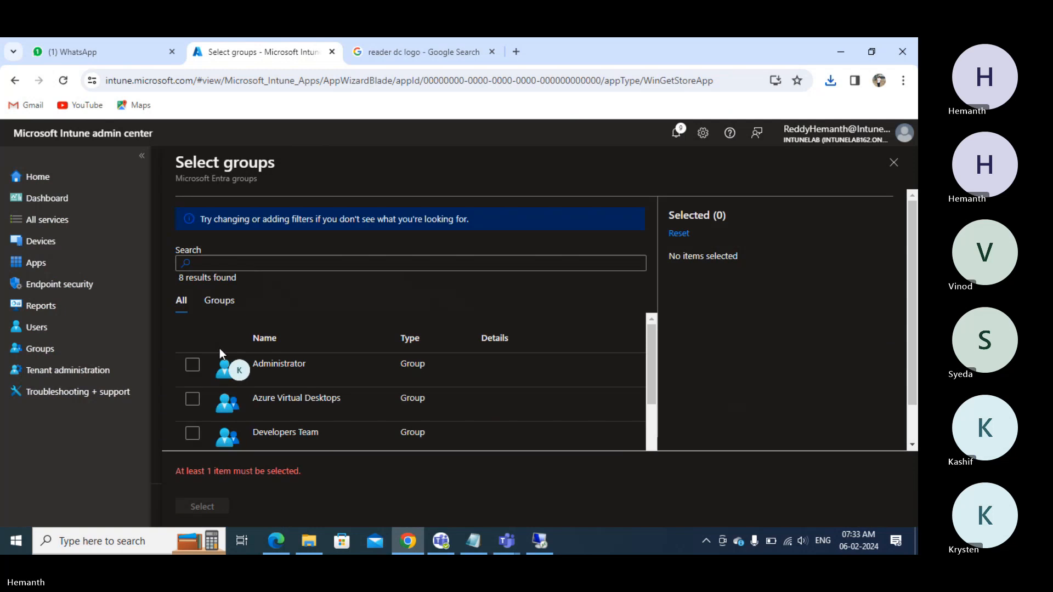
scroll(222, 357, "down", 5)
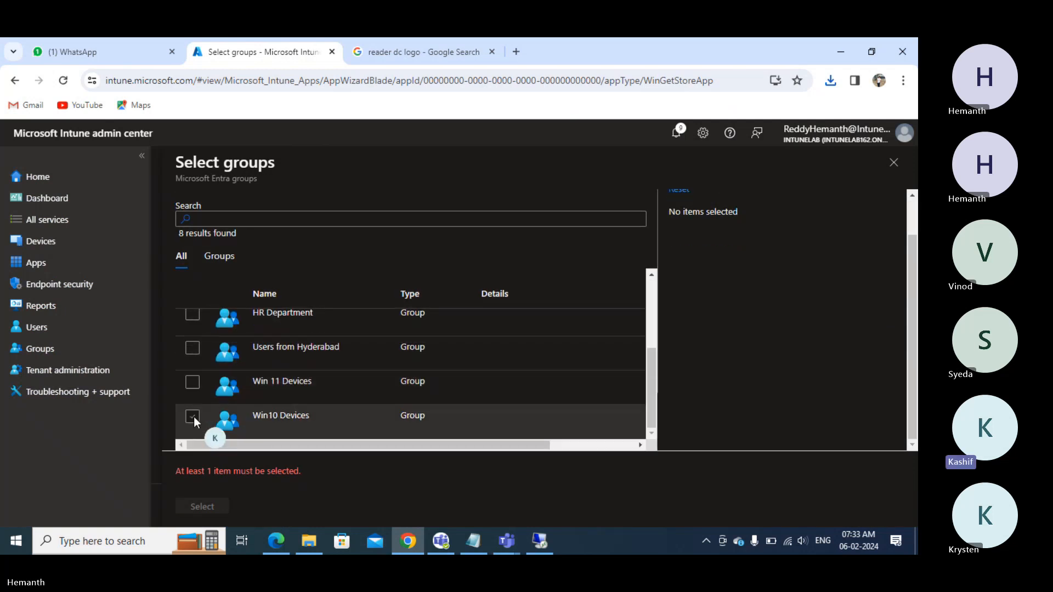
left_click(192, 416)
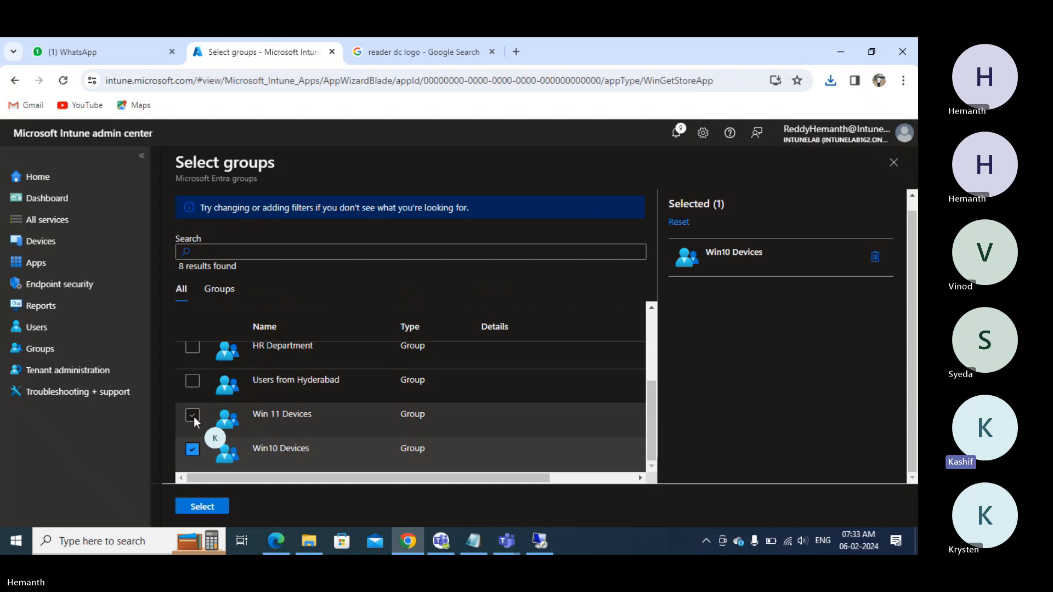
left_click(202, 507)
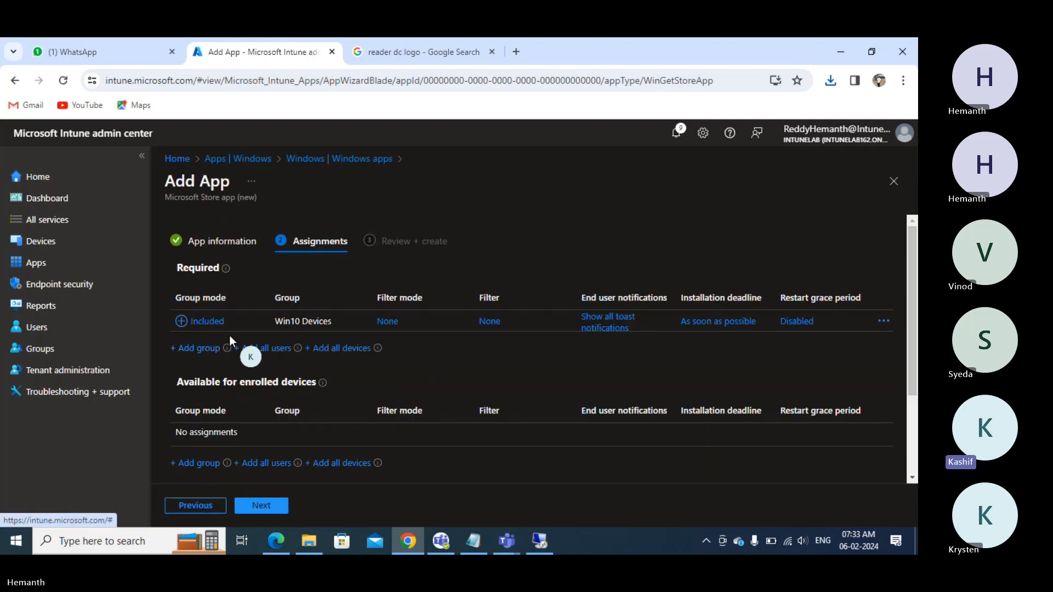
- Make the app Available for enrolled devices to the Users from Hyderabad group
left_click(194, 464)
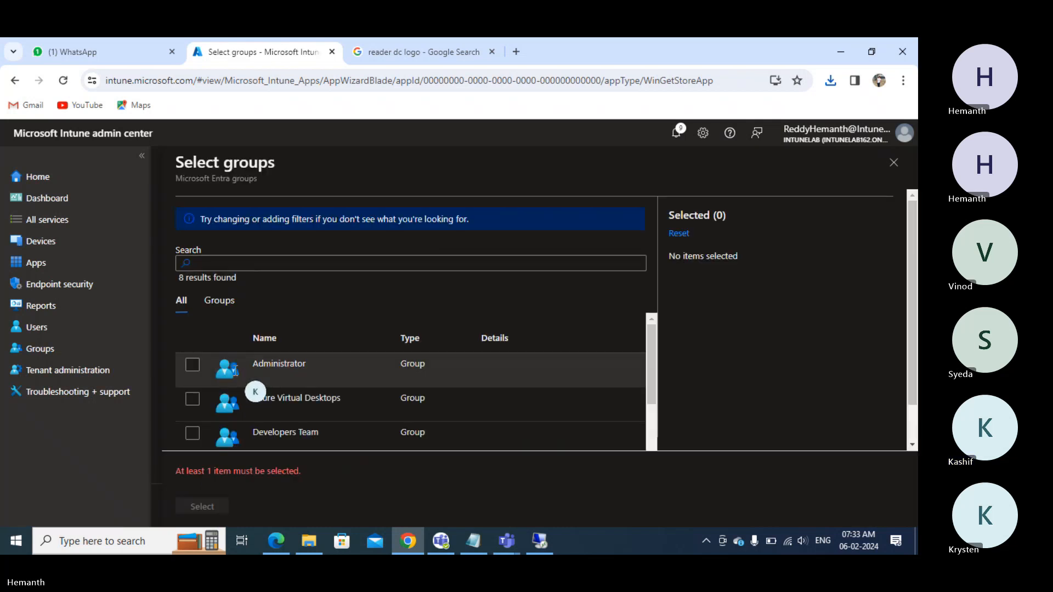
scroll(219, 383, "down", 3)
scroll(220, 383, "down", 1)
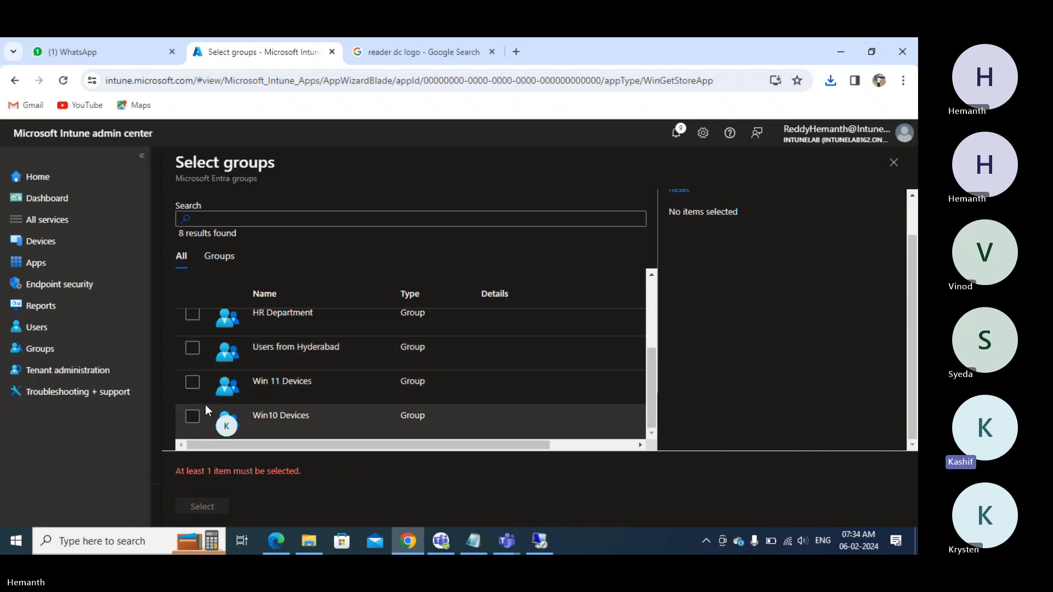
left_click(193, 348)
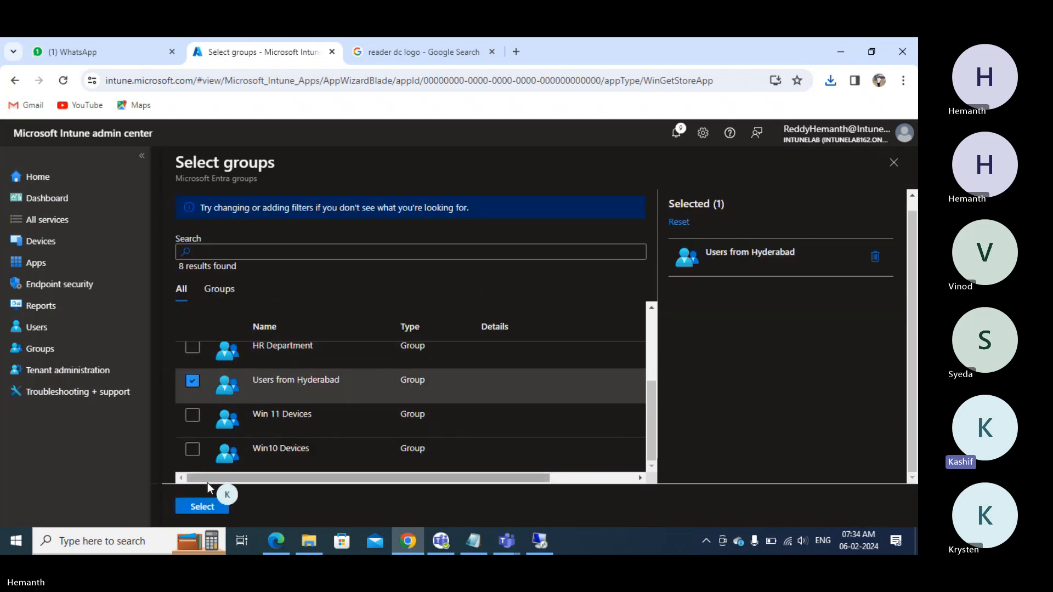
left_click(202, 507)
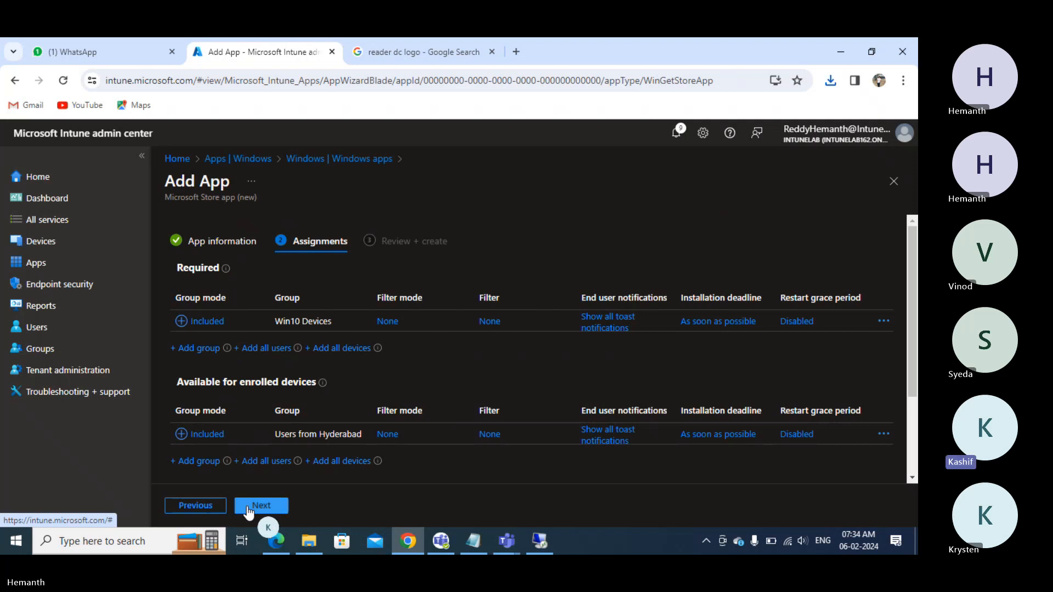
- Review and create the Adobe Acrobat Reader DC app, then switch to the remote client VM
left_click(262, 507)
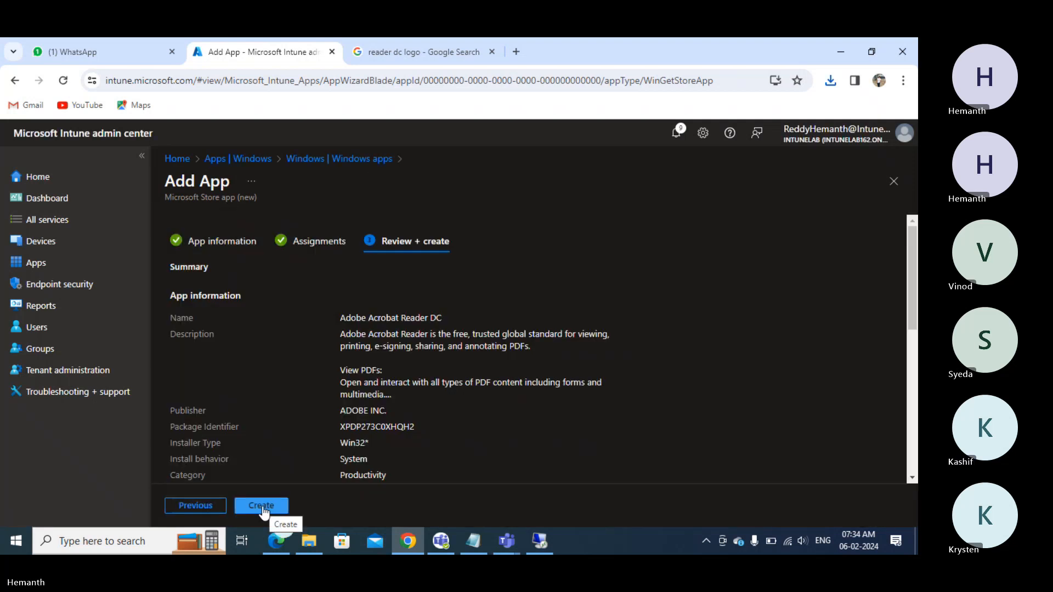
left_click(262, 506)
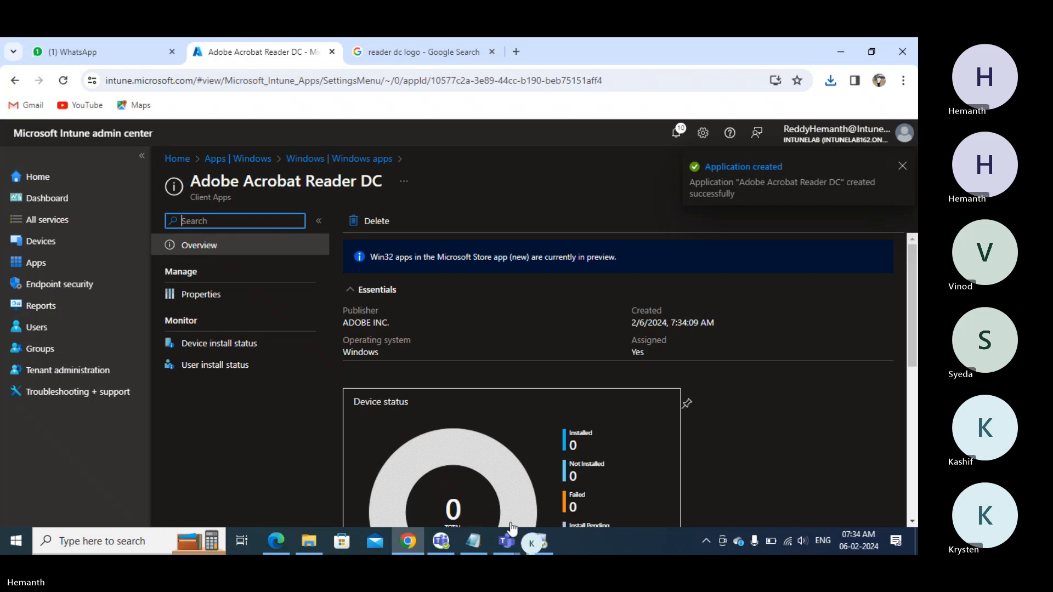
left_click(528, 540)
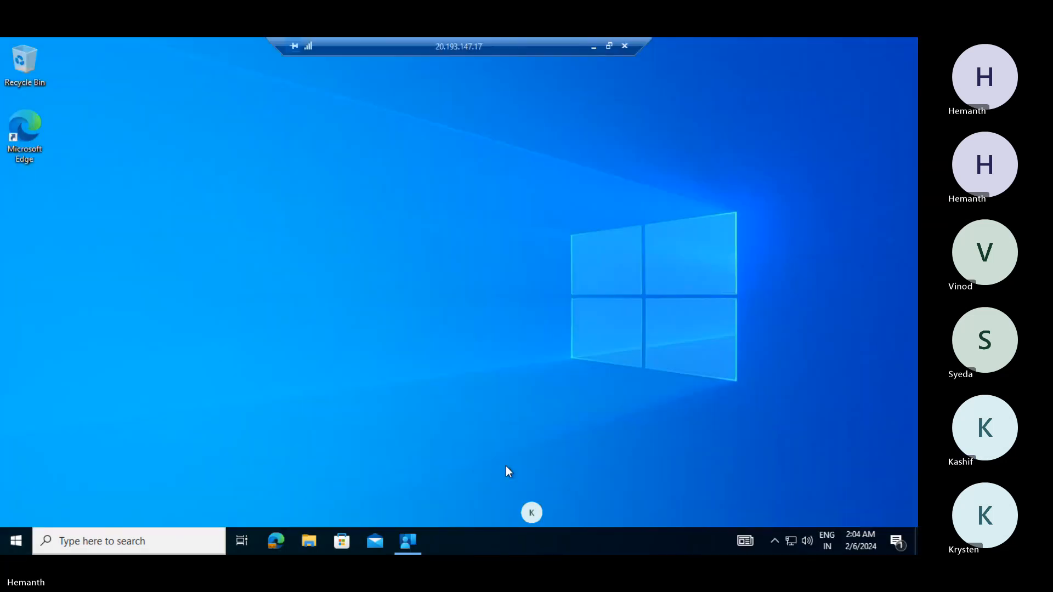
- Open the remote VM's Start menu to see Microsoft Intune Management Extension under Recently added
left_click(17, 541)
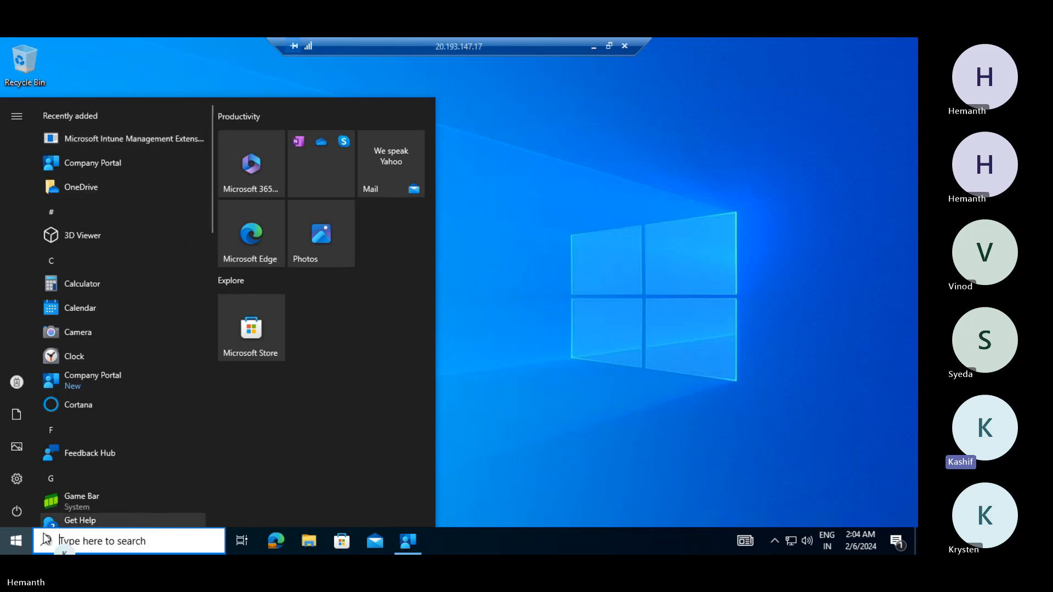
- Launch the Services console with services.msc from the Run dialog
right_click(22, 542)
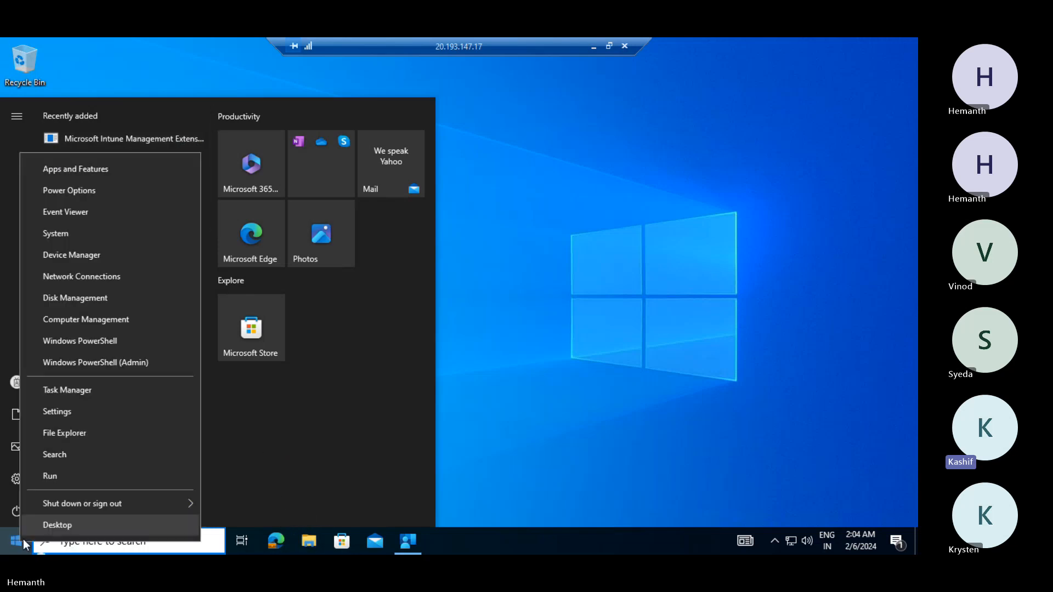
left_click(66, 477)
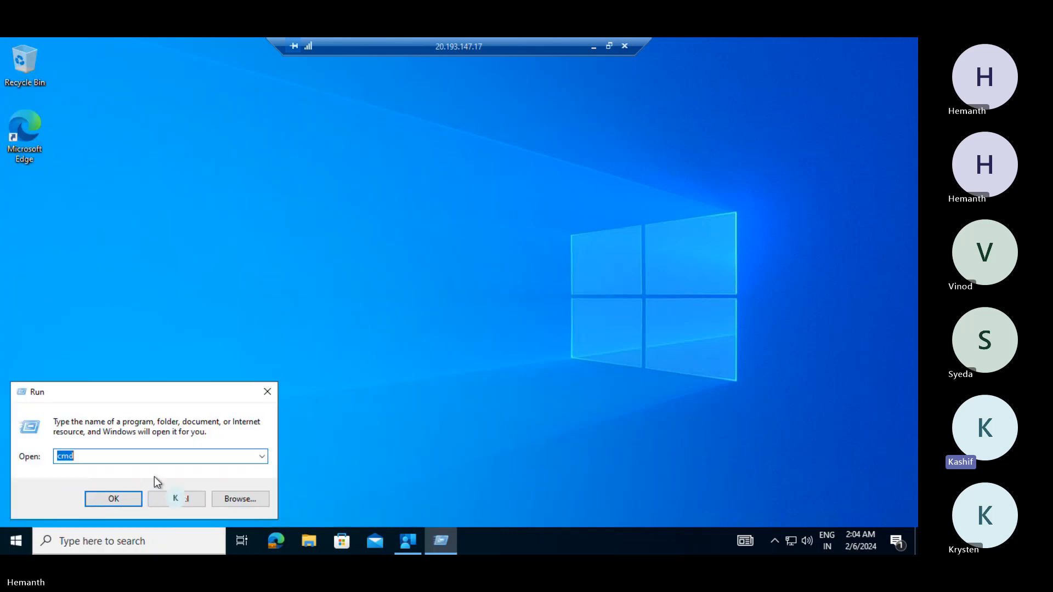
type("services.msc")
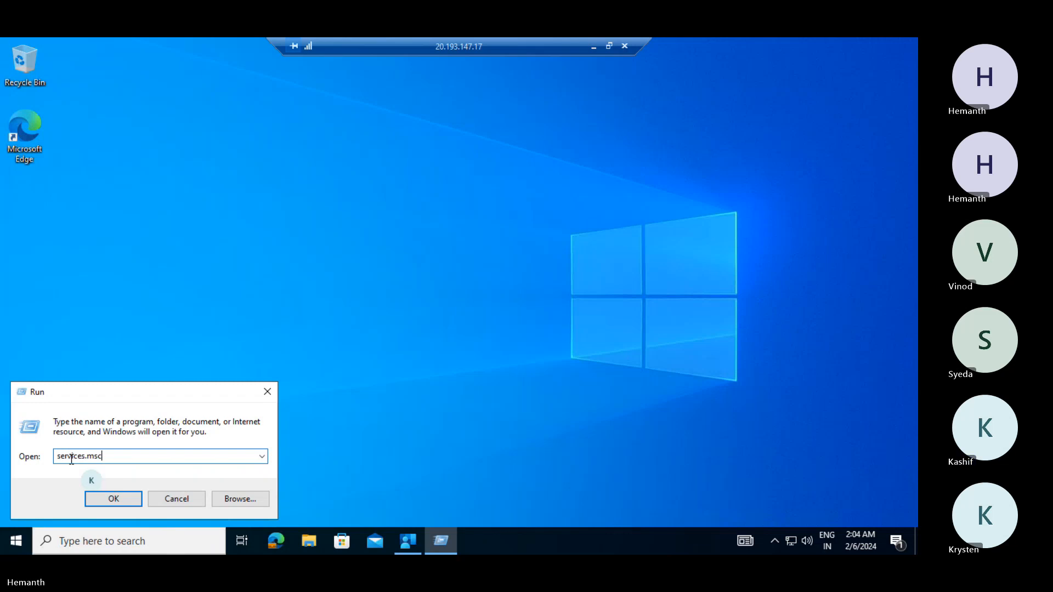
left_click(117, 498)
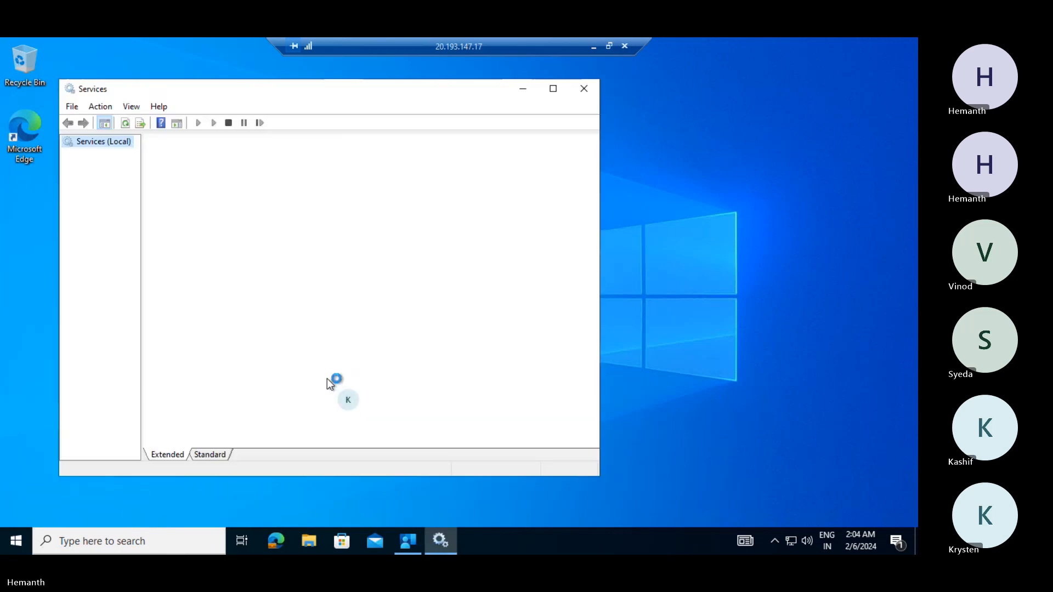
- Restart the Microsoft Intune Management Extension service and close Services
left_click(345, 315)
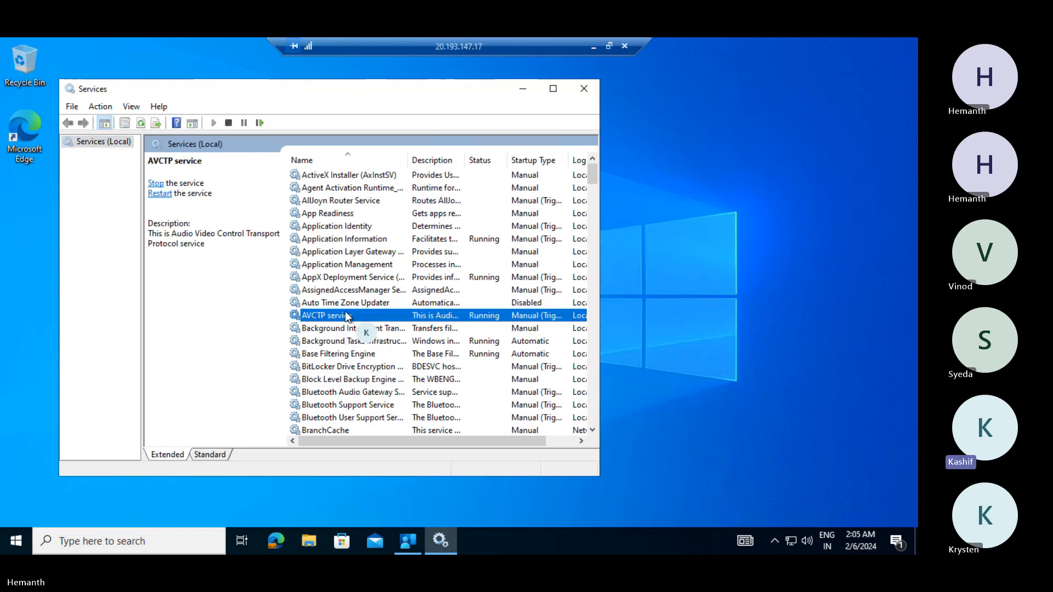
type("mi")
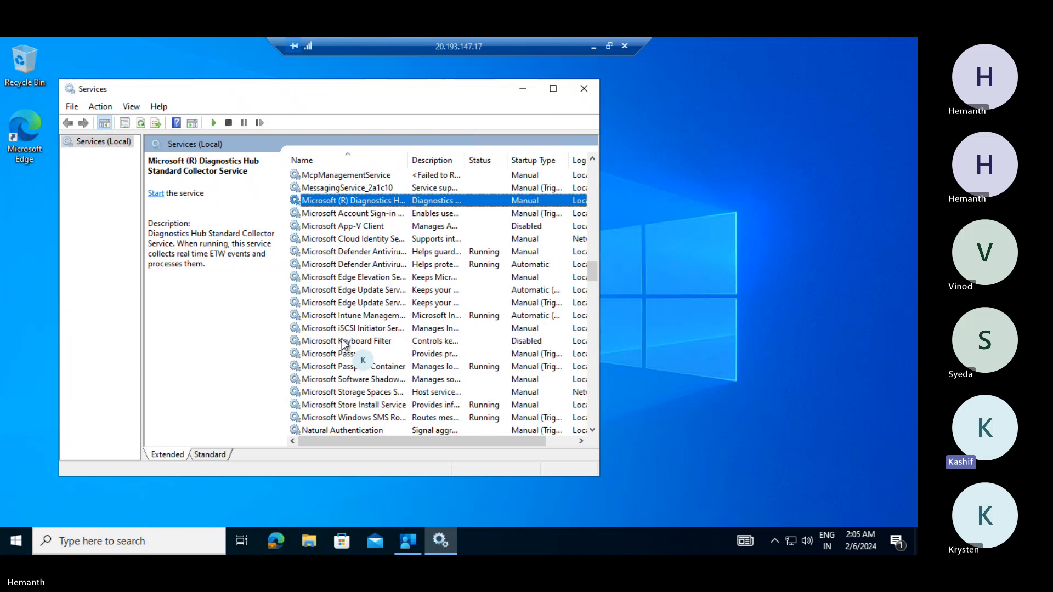
left_click(356, 317)
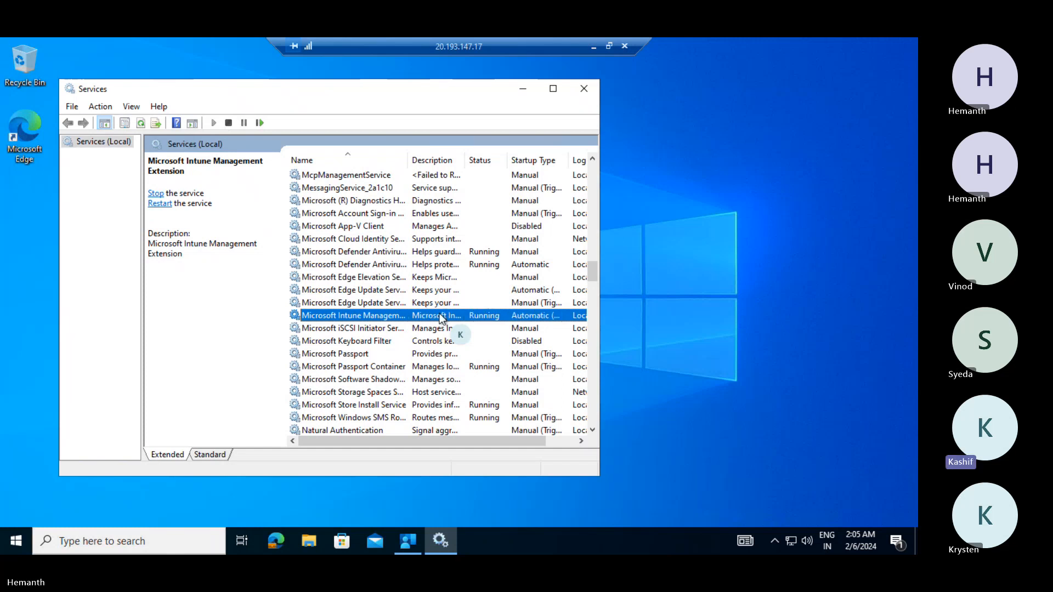
right_click(372, 317)
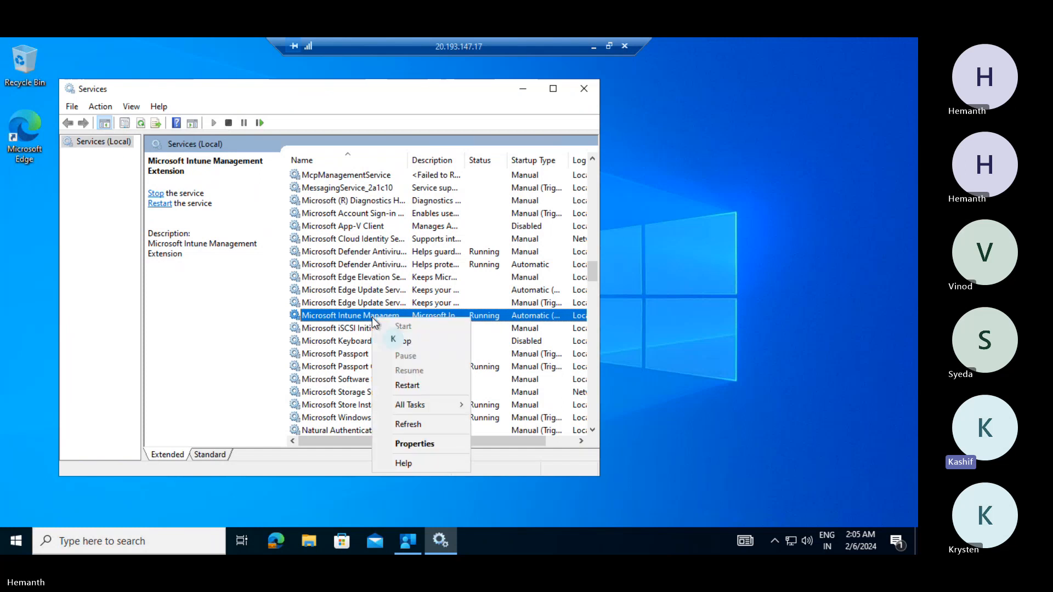
left_click(412, 385)
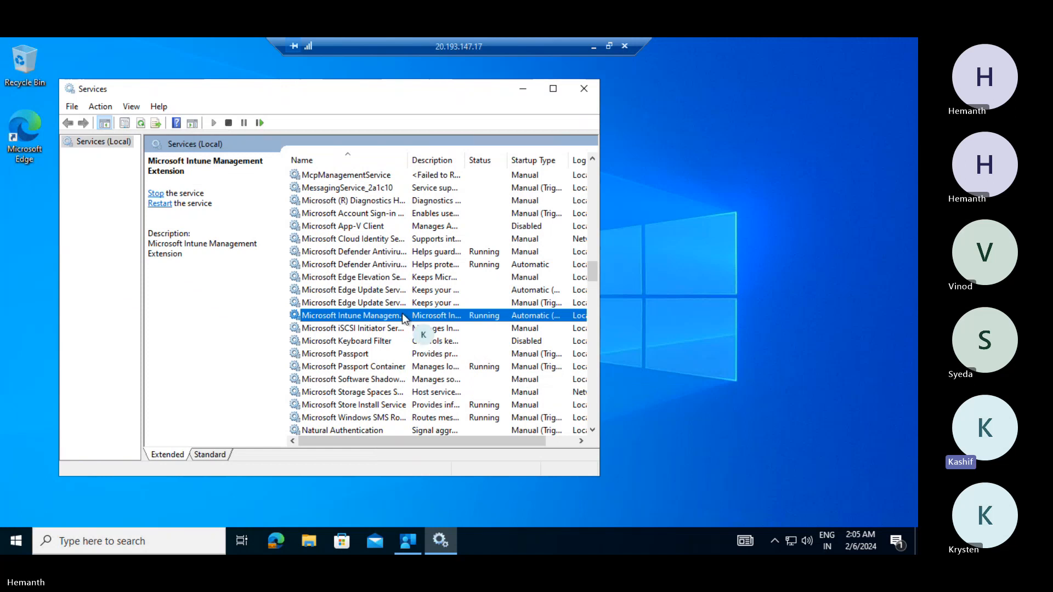
left_click(575, 92)
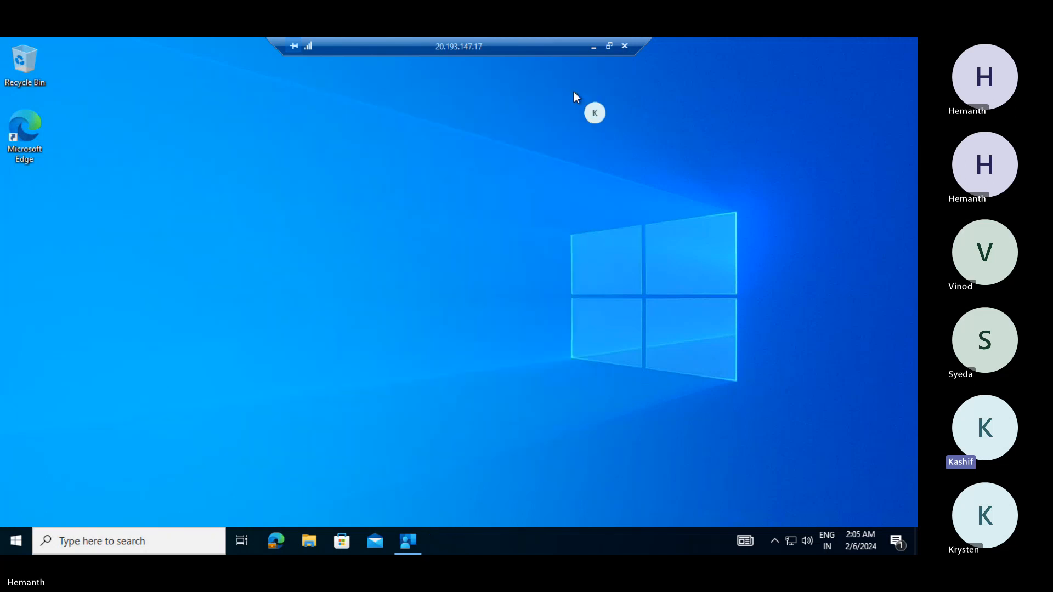
- Open the C: drive in File Explorer from the Run dialog
right_click(17, 545)
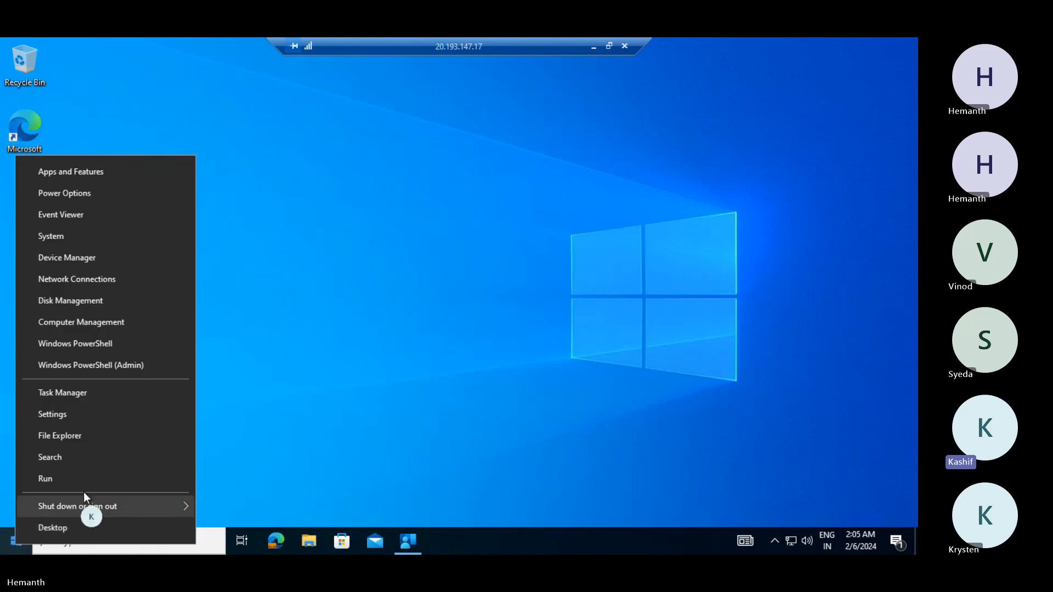
left_click(98, 478)
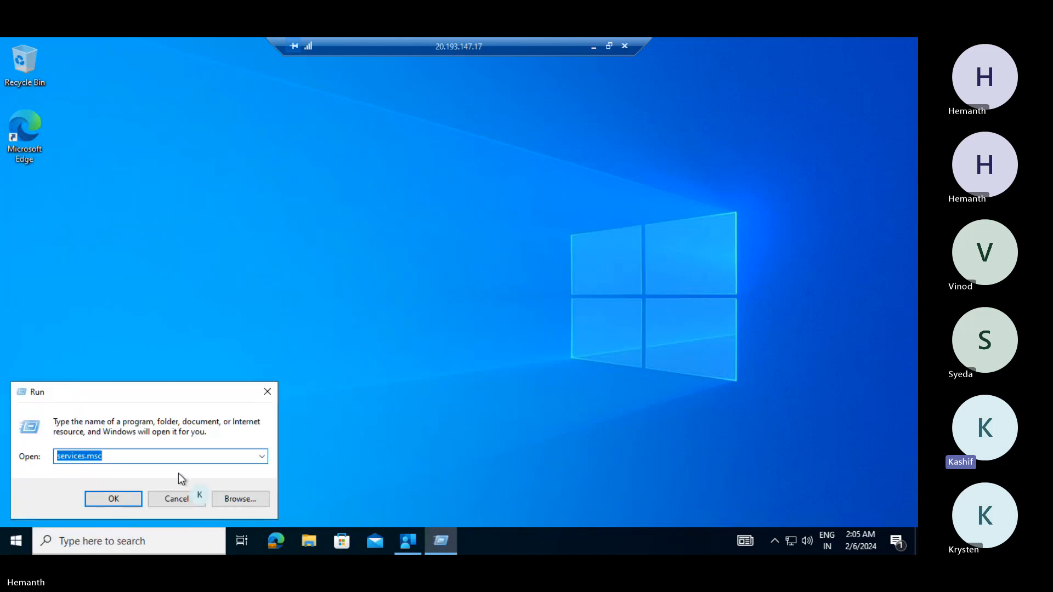
type("c:")
key("Return")
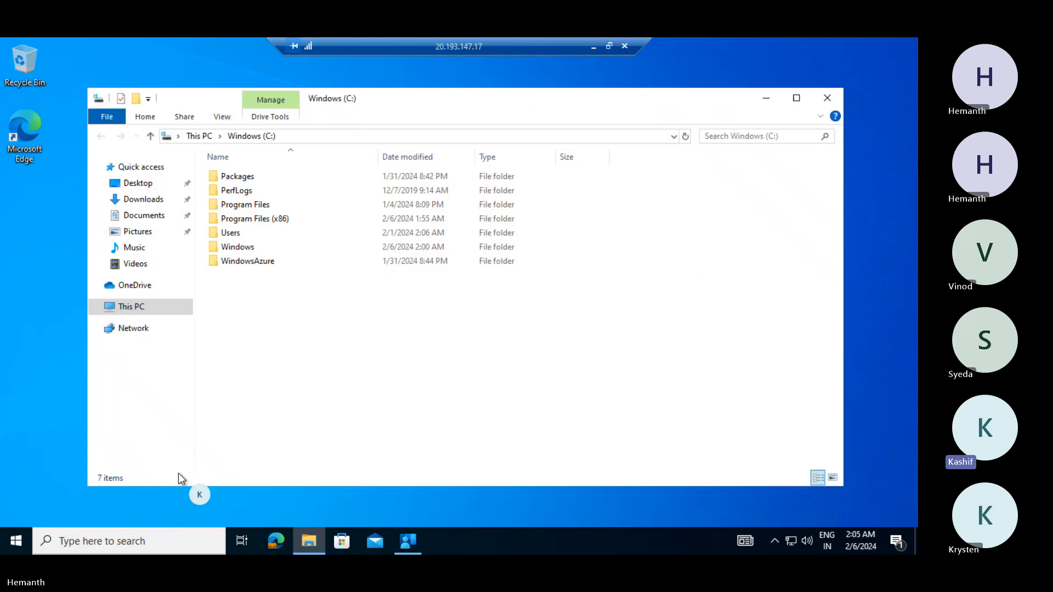
- Go into Program Files (x86) > Microsoft Intune Management Extension
type("pr")
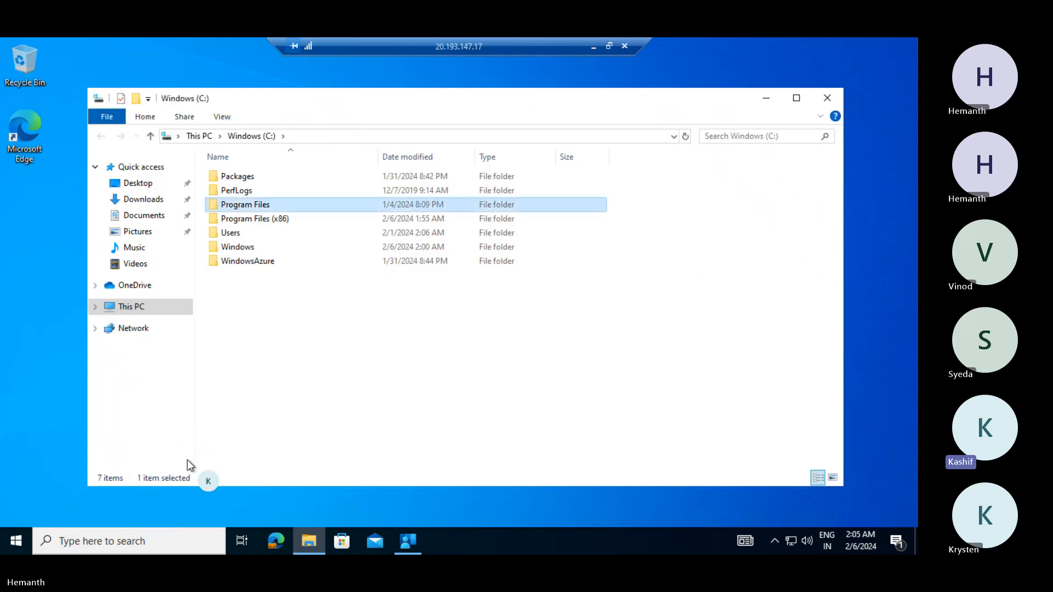
key("Down")
key("Return")
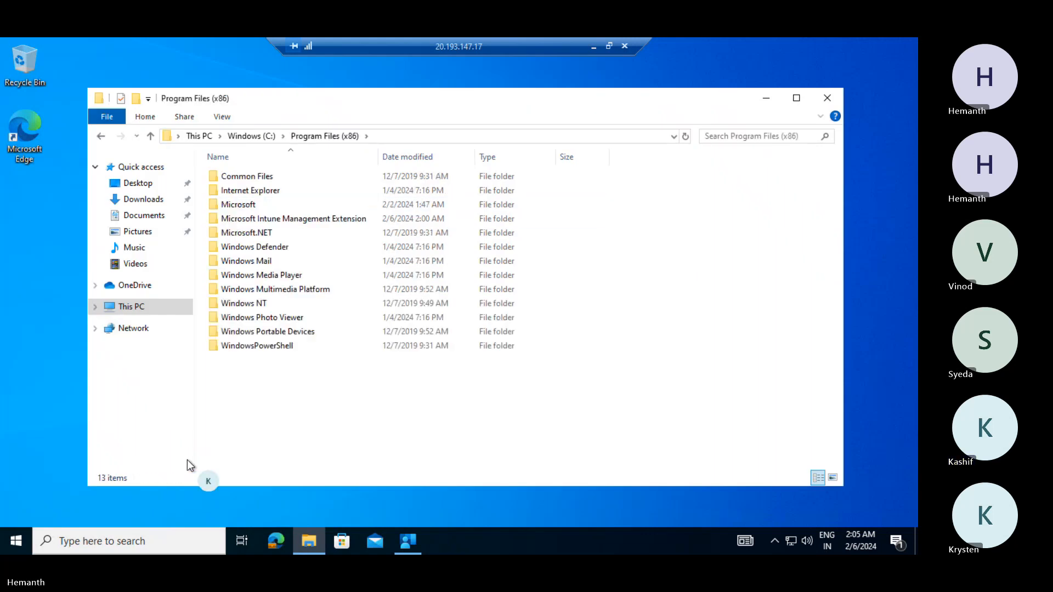
type("m")
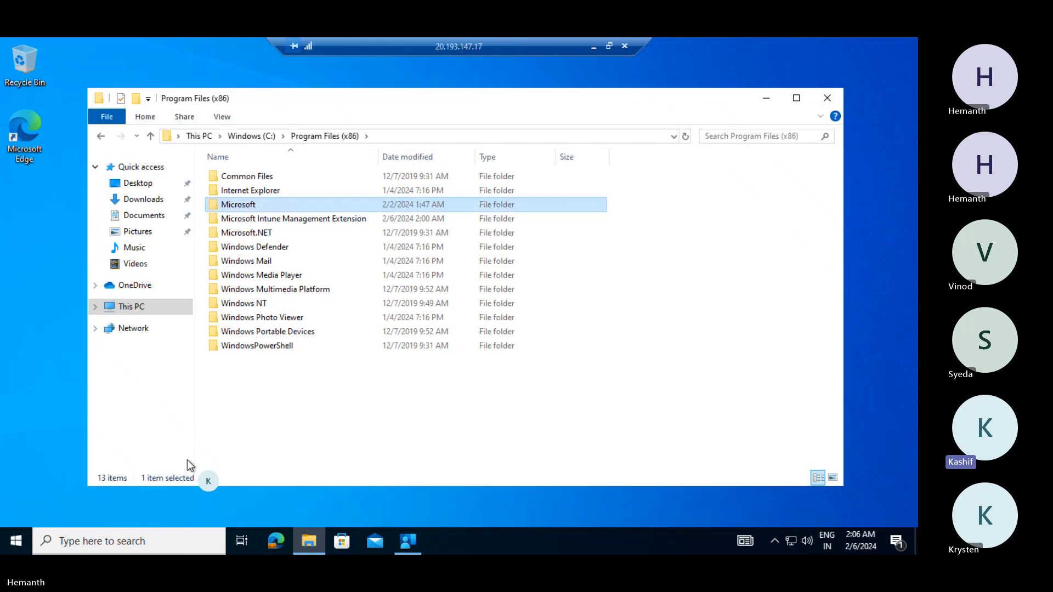
key("Down")
key("Return")
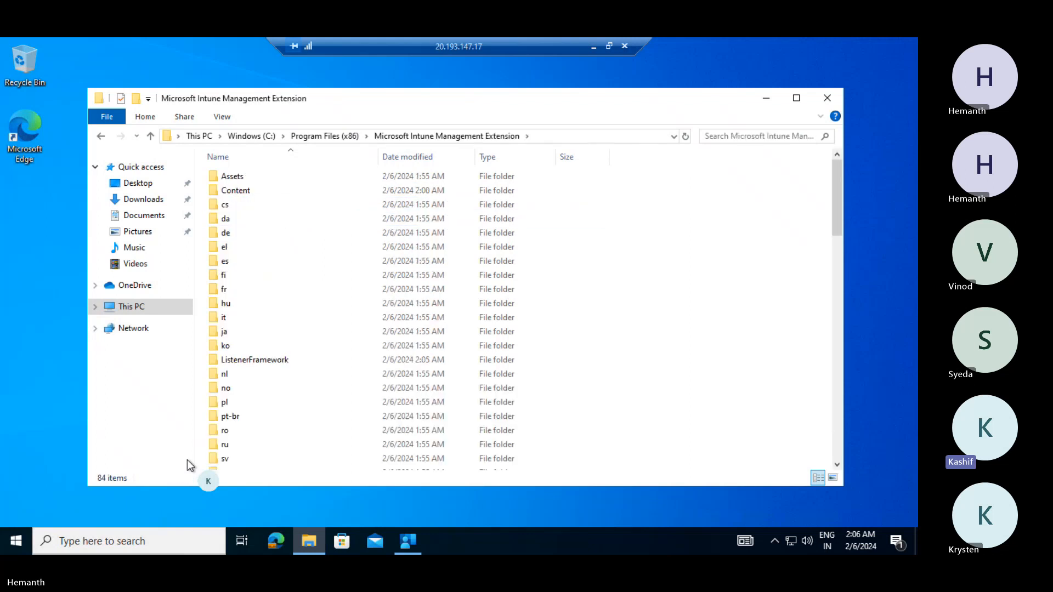
- Open Content > Incoming and confirm the Incoming folder is empty
scroll(351, 340, "down", 15)
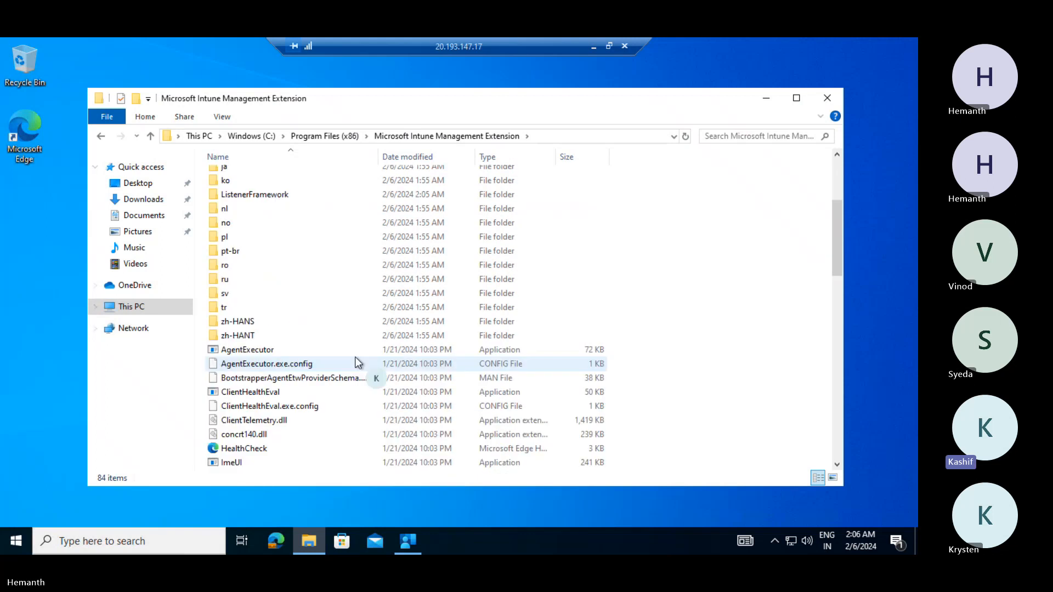
scroll(336, 325, "down", 5)
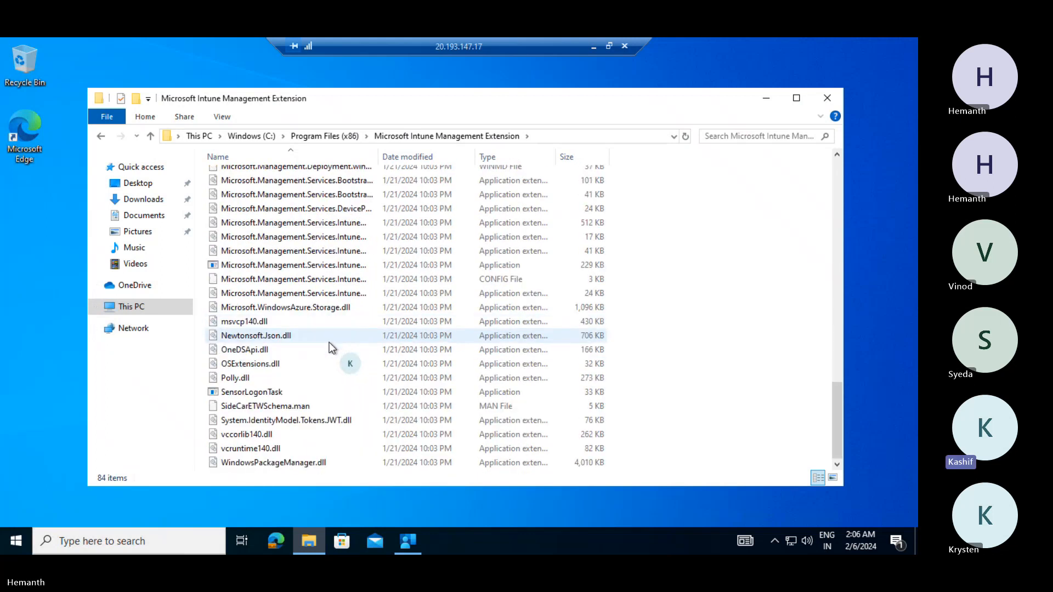
scroll(328, 350, "up", 20)
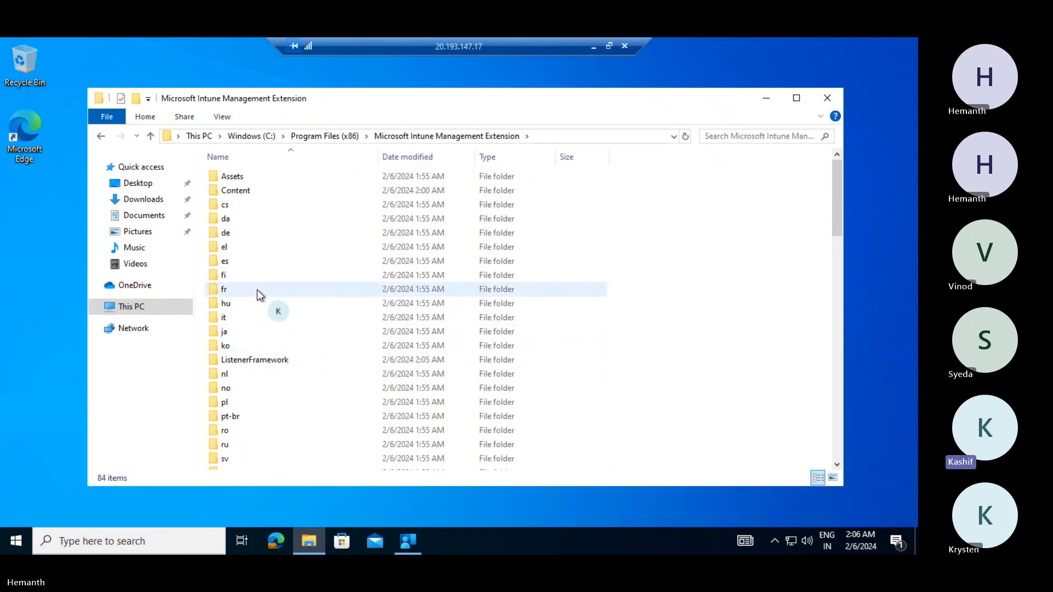
left_click(237, 193)
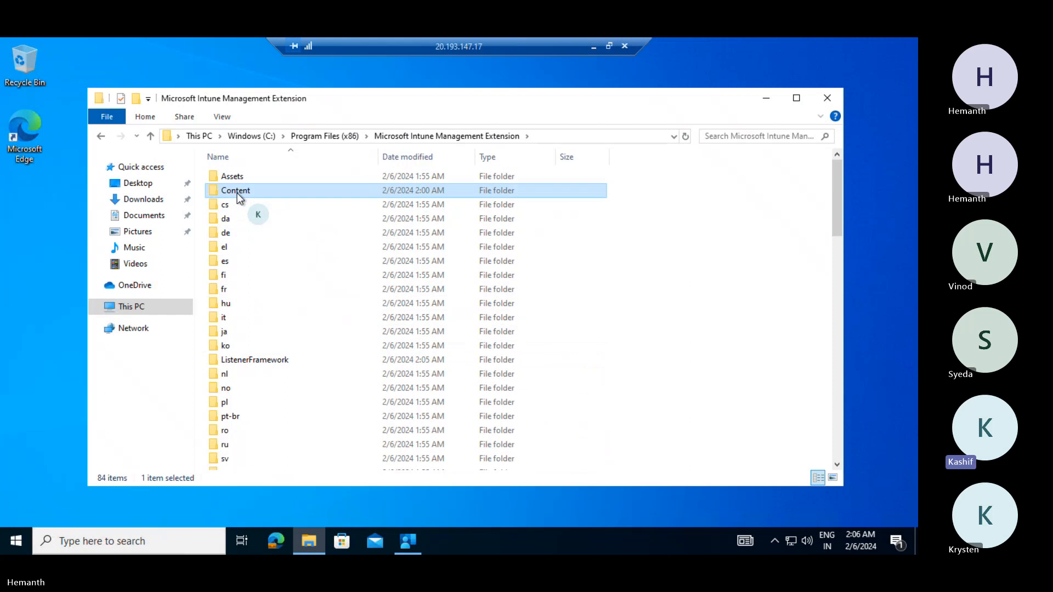
double_click(237, 193)
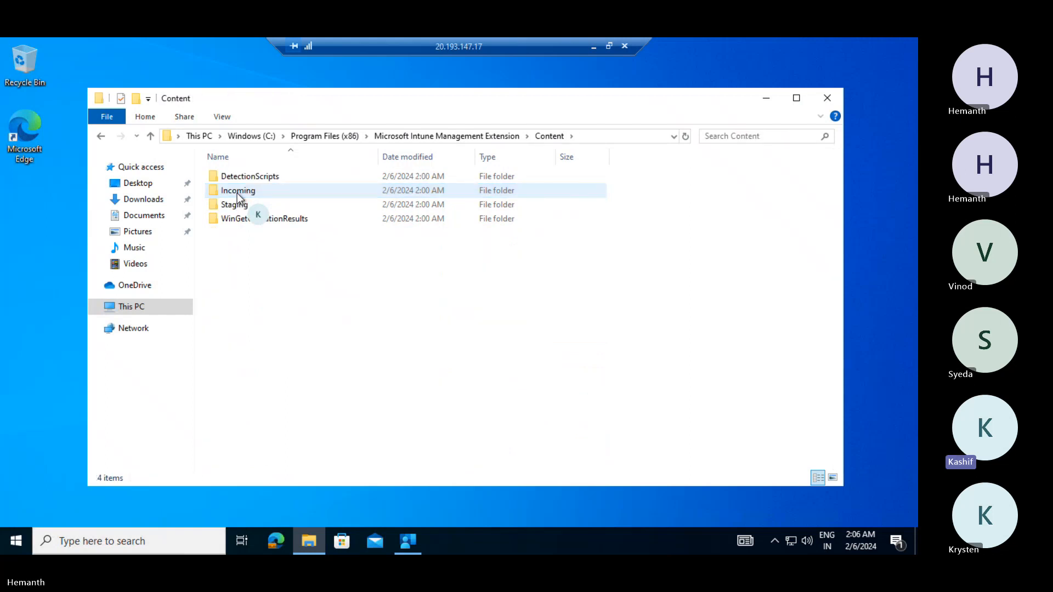
left_click(237, 193)
double_click(281, 191)
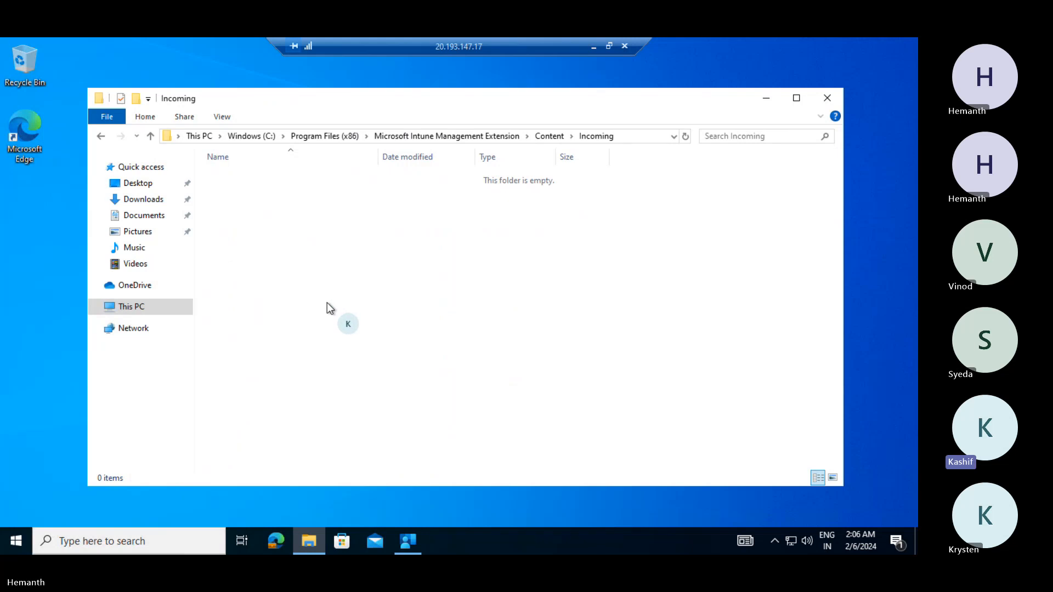
left_click_drag(329, 302, 258, 186)
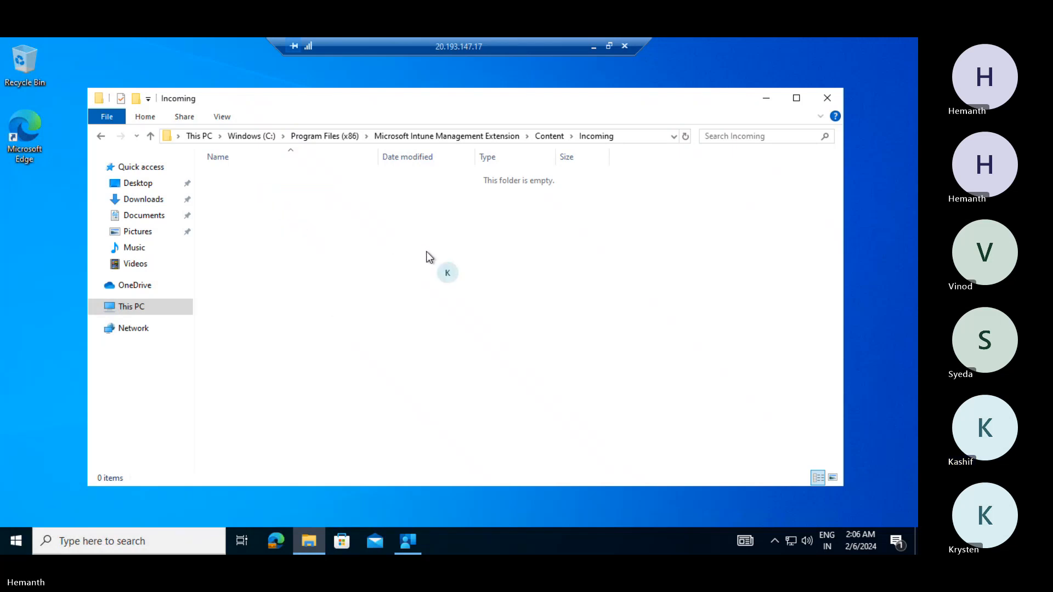
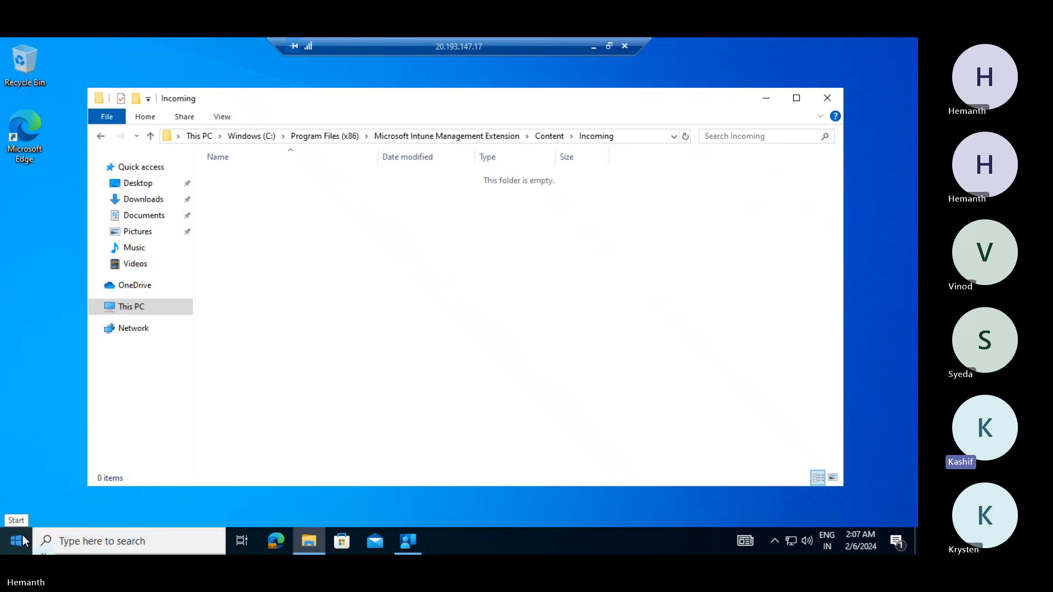
- Bring up Company Portal's taskbar jump list with its quick tasks
left_click(415, 549)
right_click(416, 550)
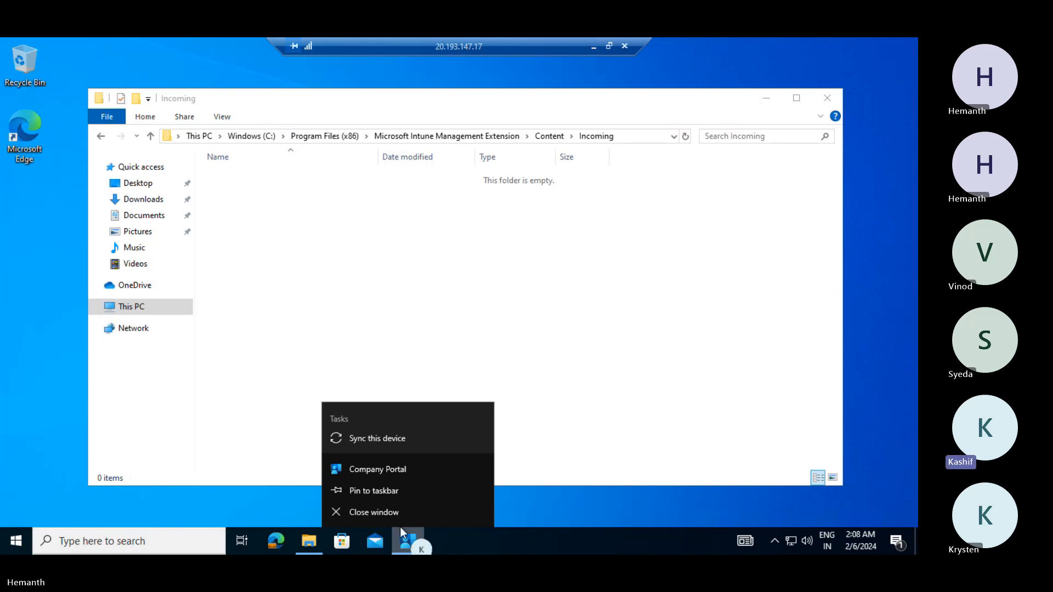
- Sync this device with the organization from Company Portal's jump list
left_click(410, 540)
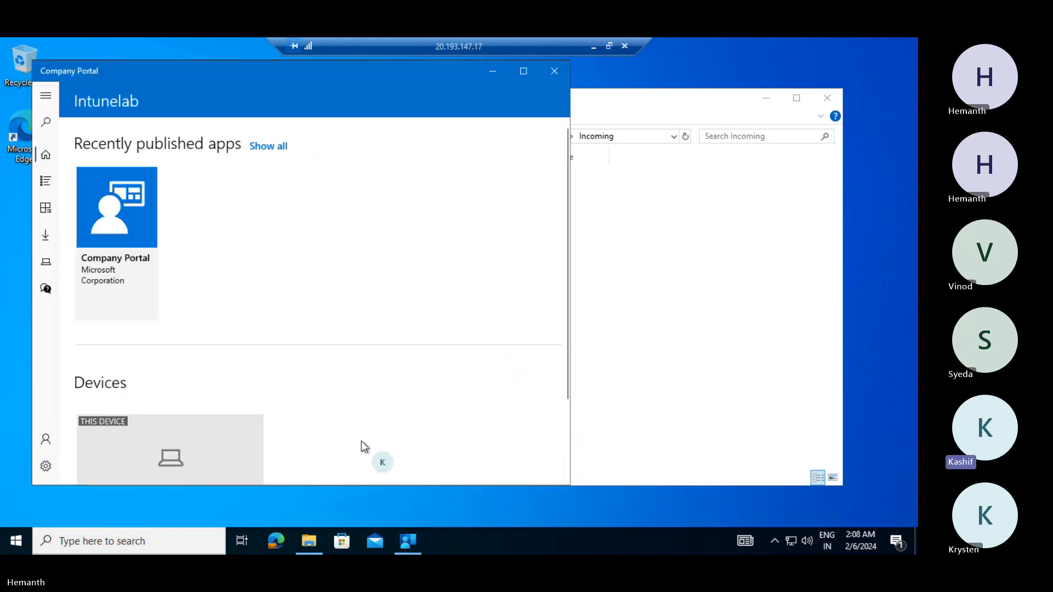
right_click(409, 543)
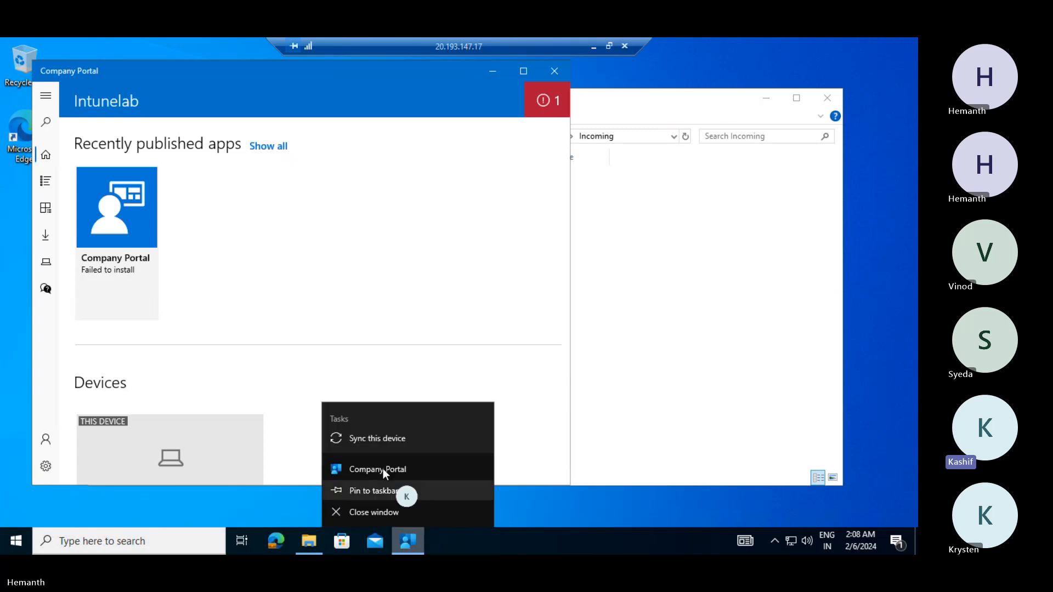
left_click(376, 441)
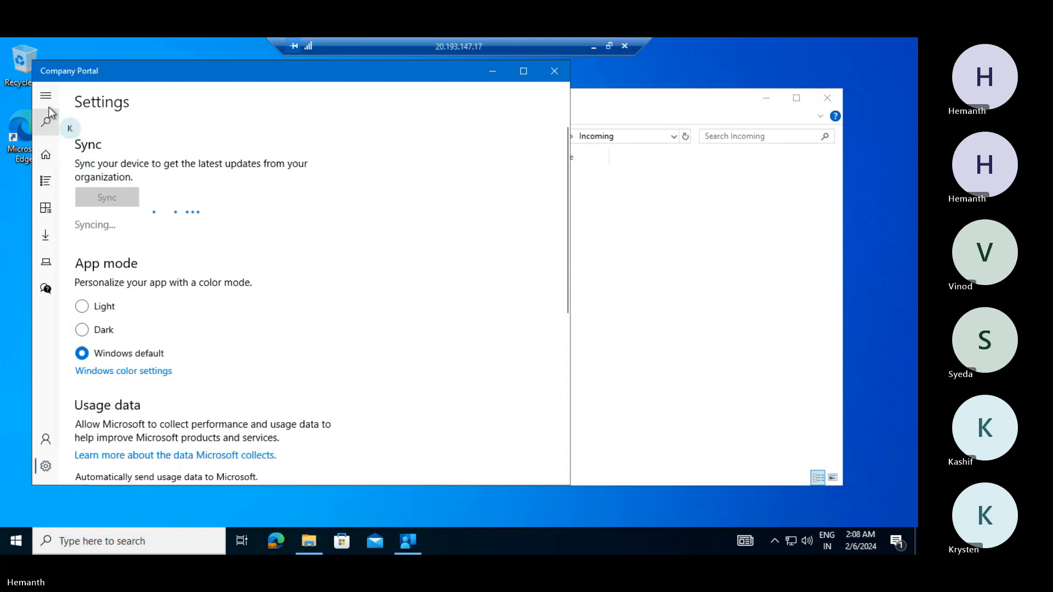
- Review Company Portal's install failure notification against the still-empty Incoming folder
left_click(41, 159)
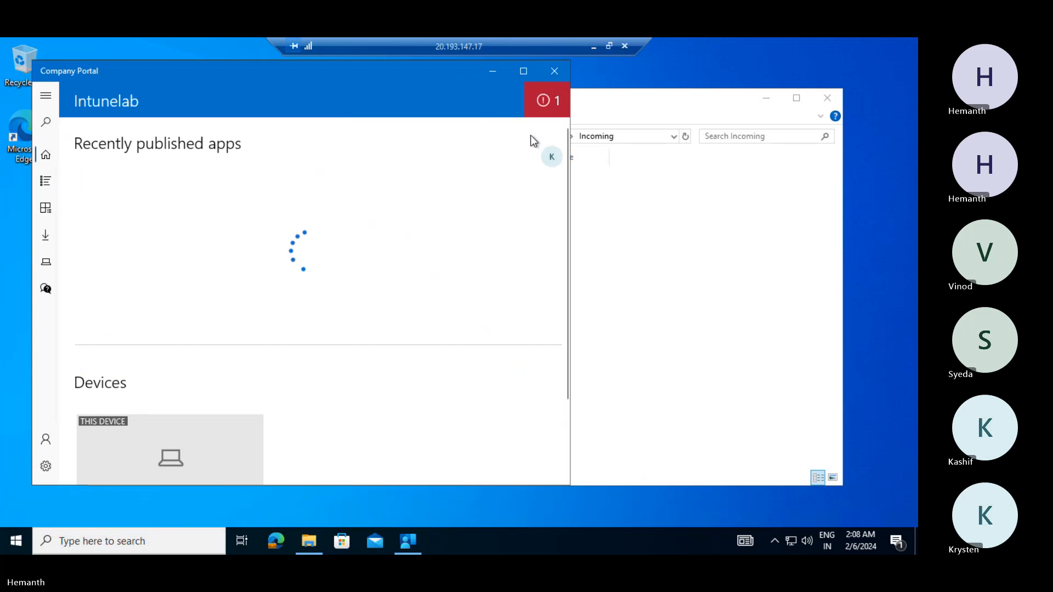
left_click(544, 103)
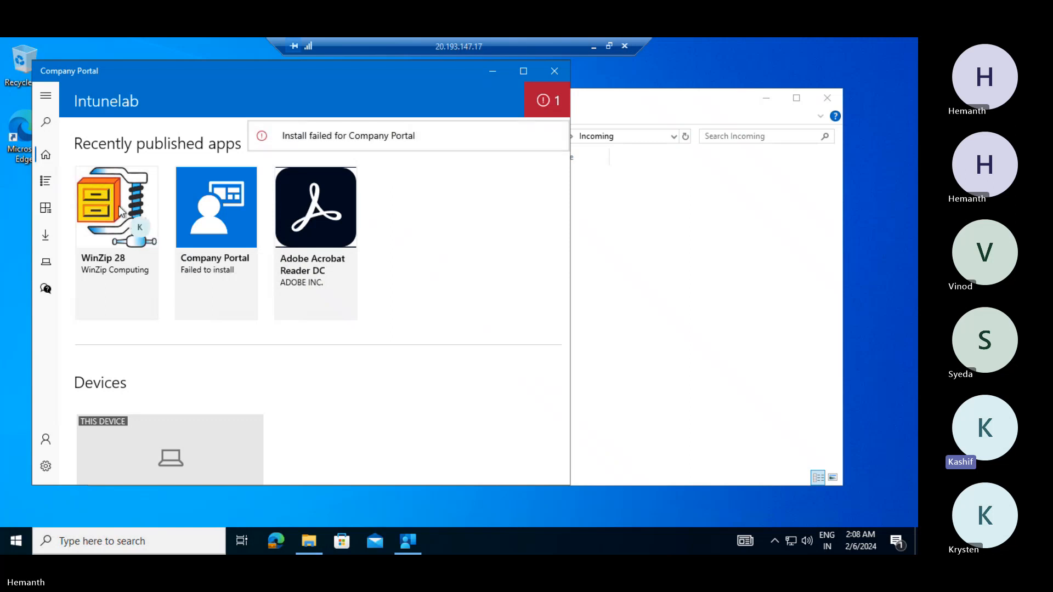
left_click(611, 242)
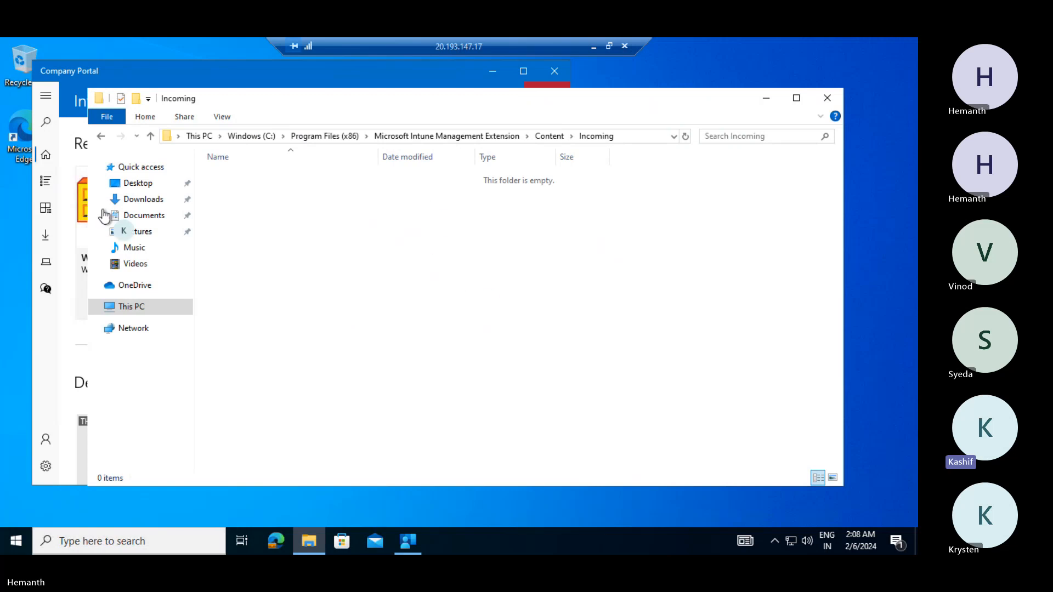
left_click(53, 357)
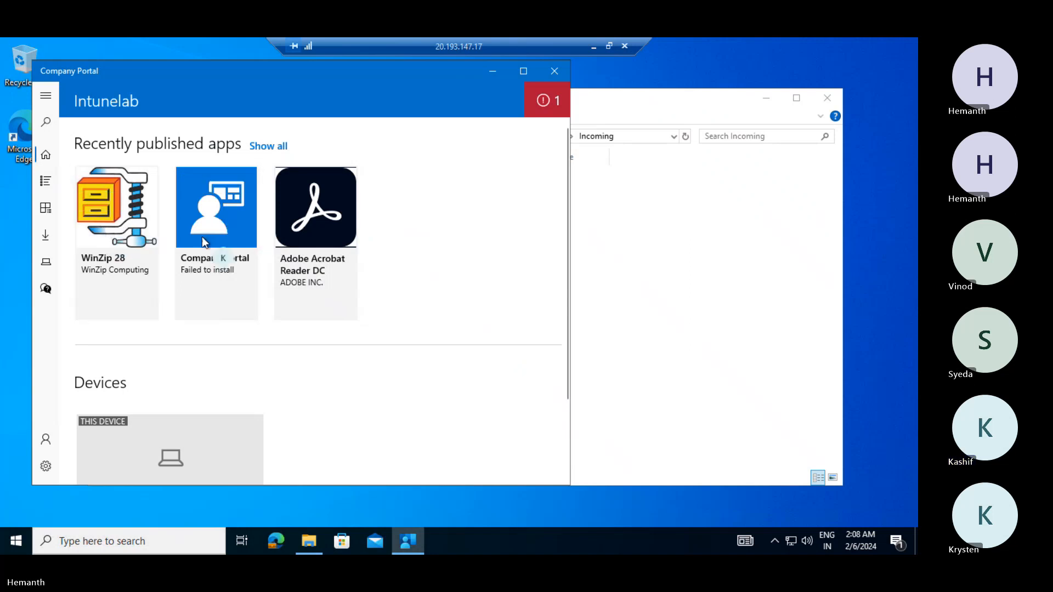
scroll(249, 245, "down", 2)
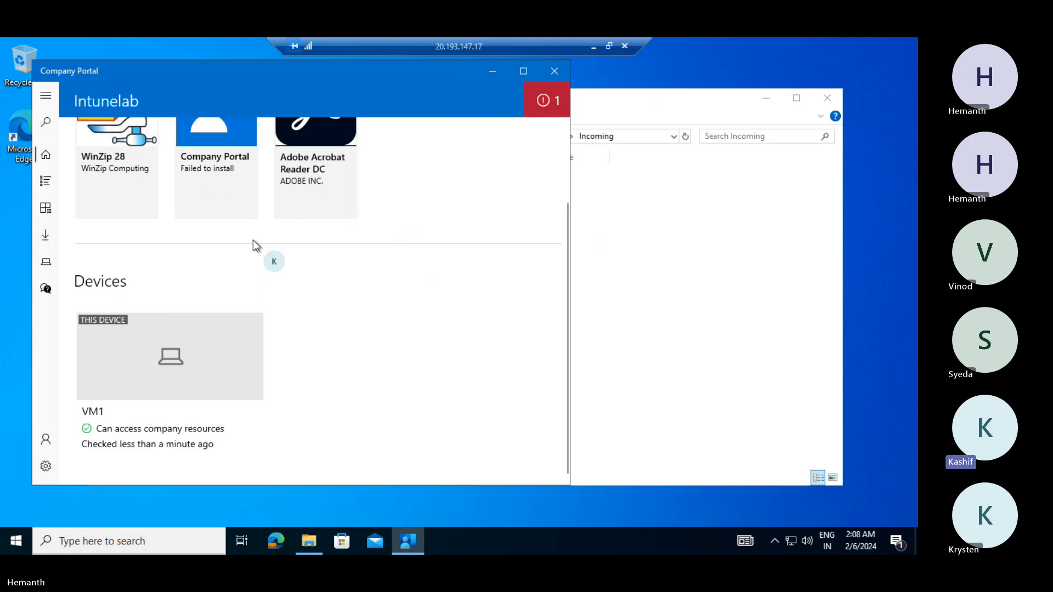
scroll(252, 242, "up", 2)
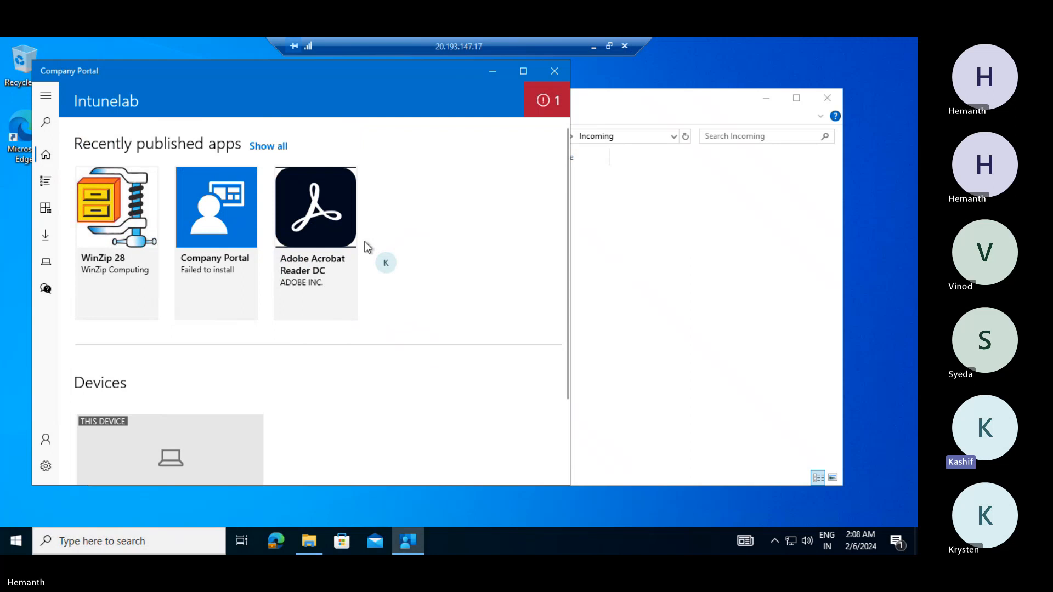
- Open Downloads & updates, where Company Portal shows Failed to install
left_click(635, 264)
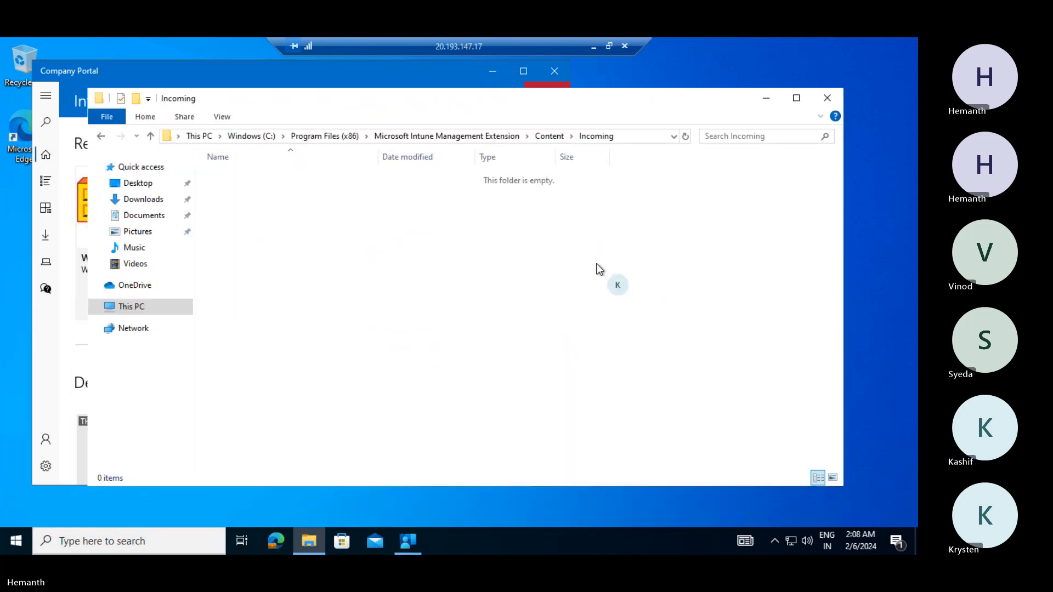
left_click(41, 347)
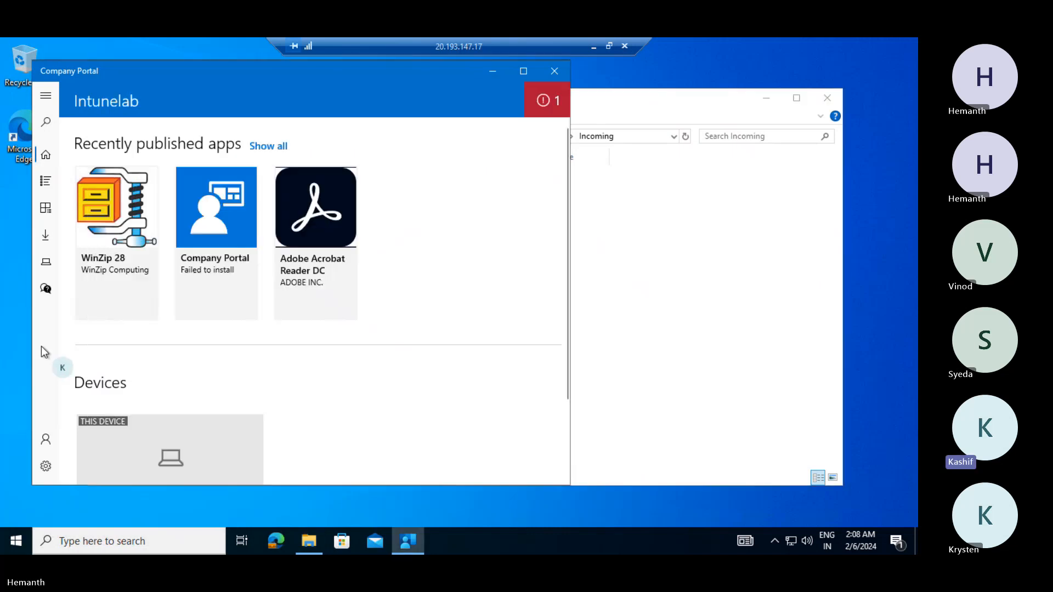
left_click(48, 238)
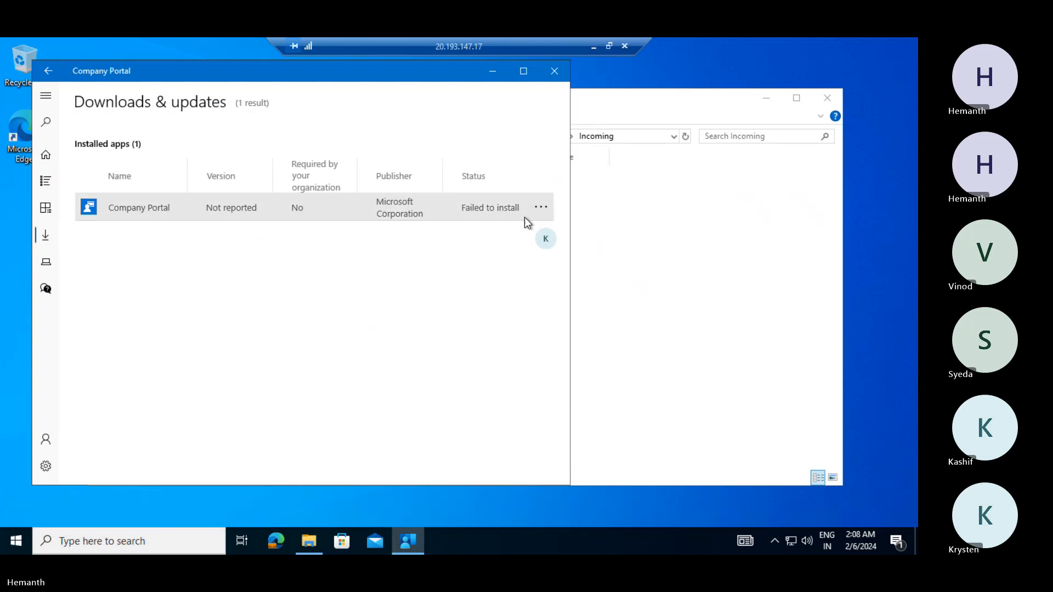
- Retry the failed Company Portal install and check its progress notification
left_click(541, 207)
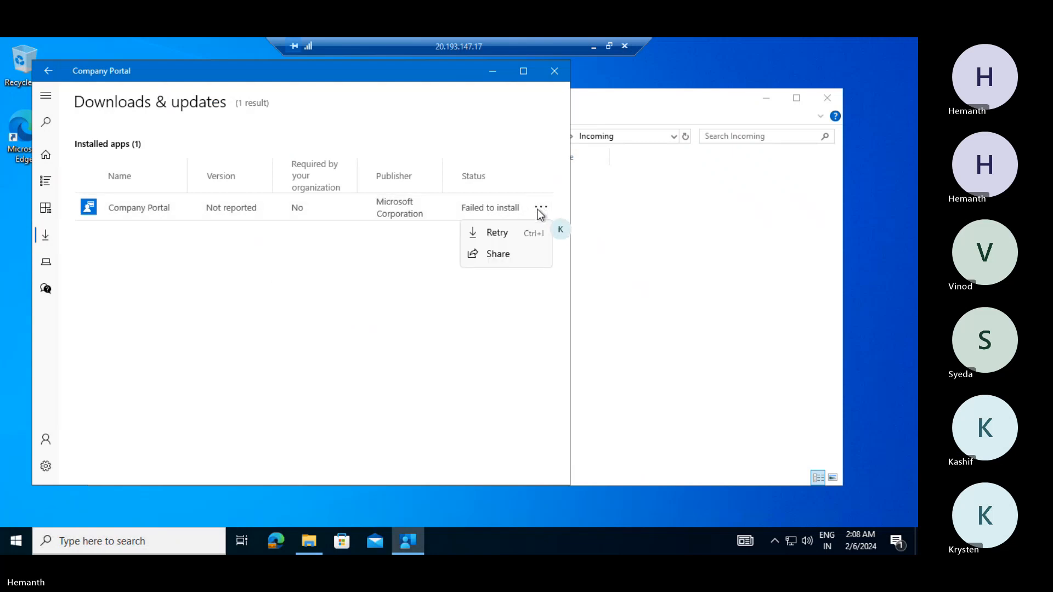
left_click(521, 233)
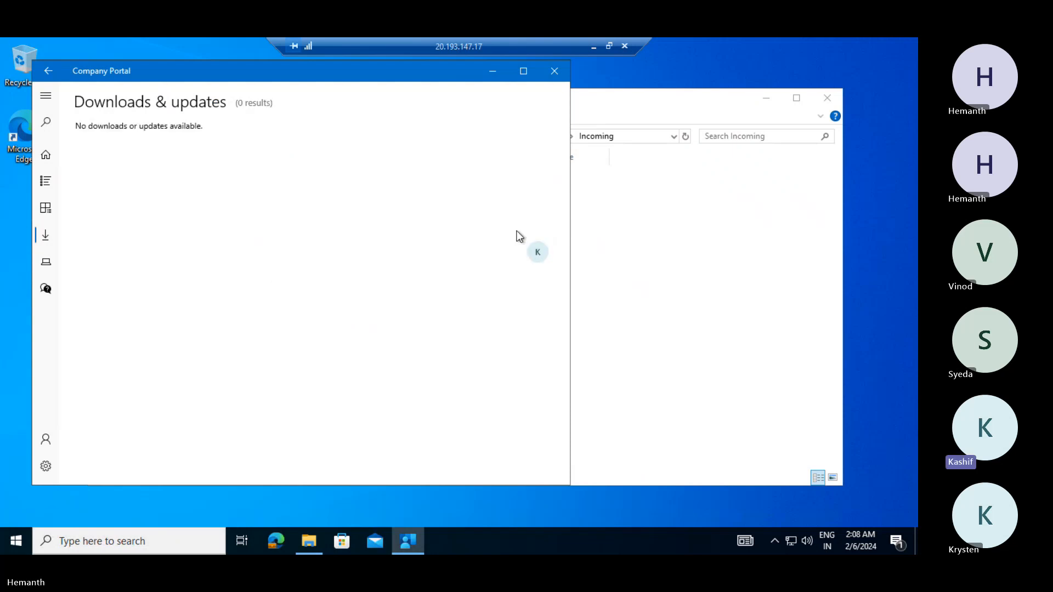
left_click(45, 159)
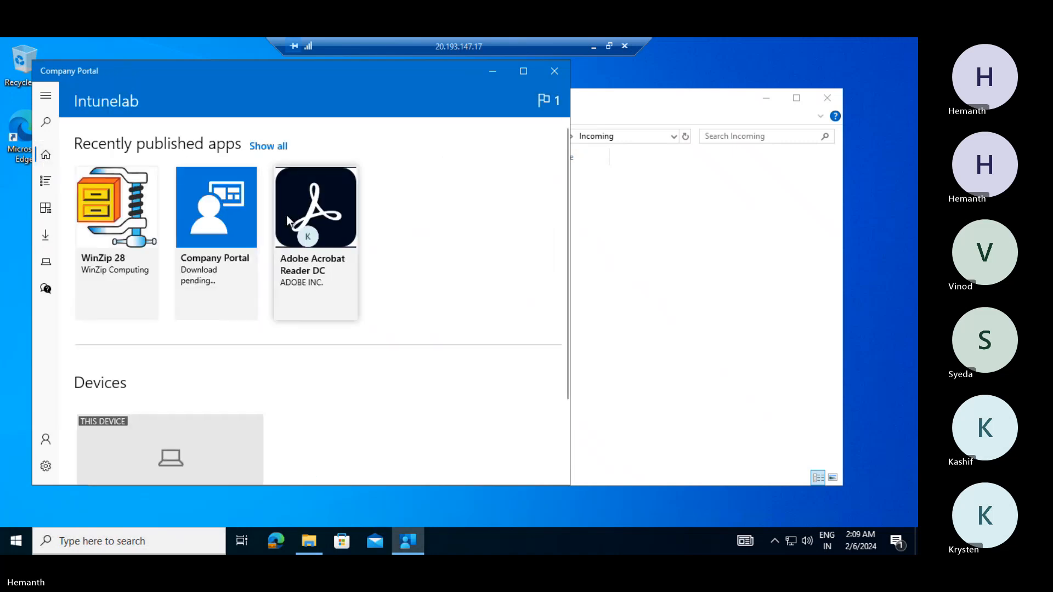
left_click(555, 95)
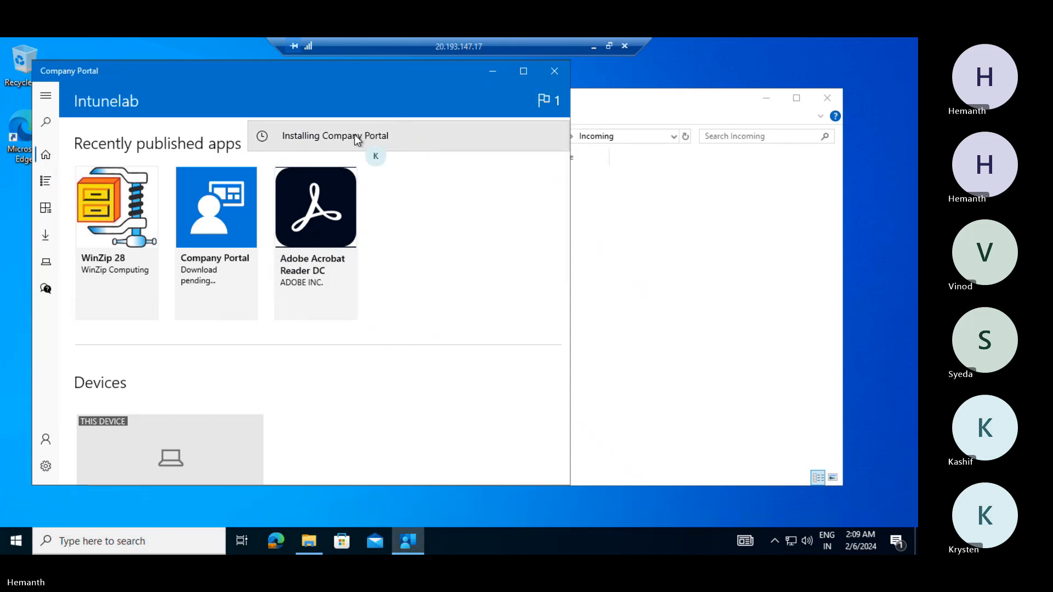
- Look at the WinZip 28 details, then return to the queue showing Download pending
left_click(123, 222)
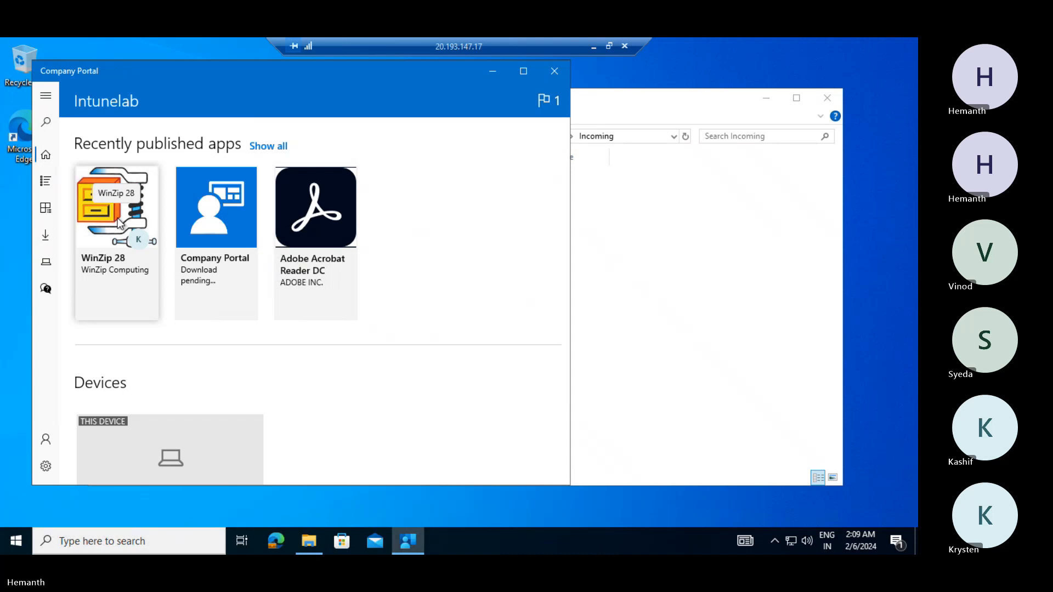
left_click(118, 219)
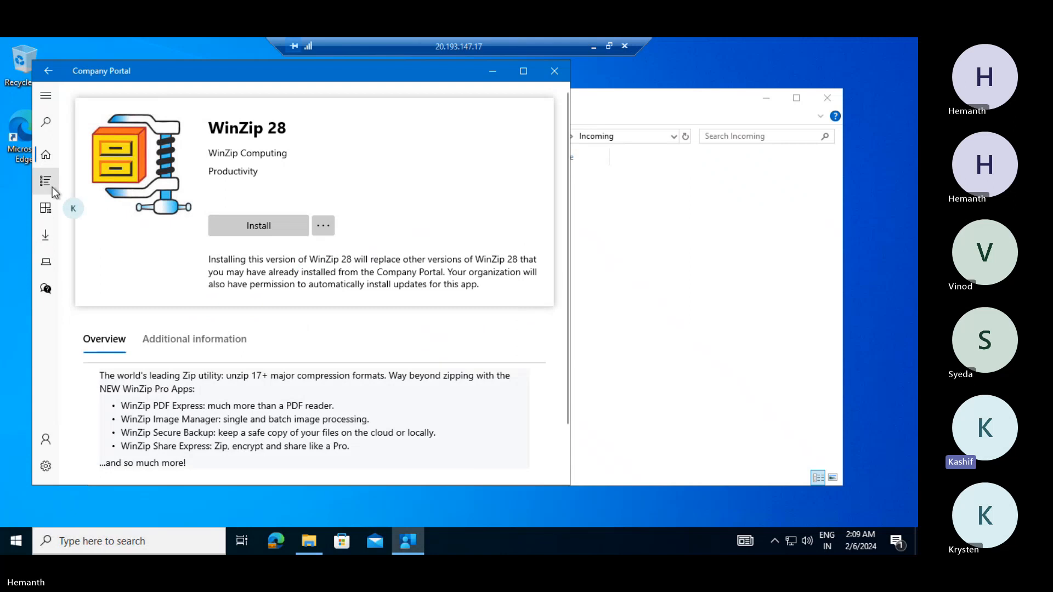
left_click(45, 234)
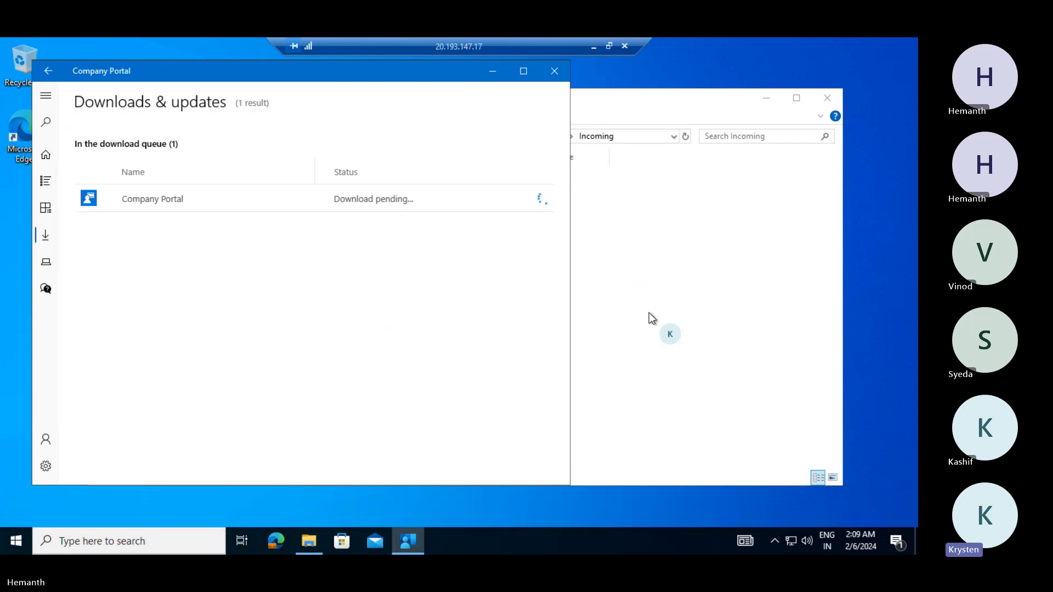
- From the local browser, start a new Windows app of type Microsoft Store app (new)
left_click(594, 47)
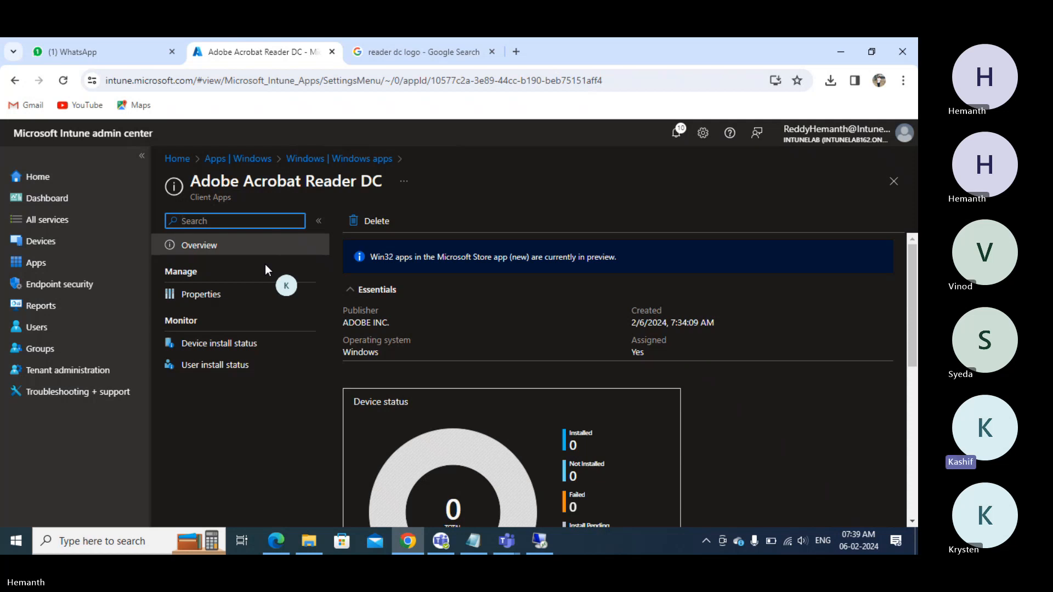
left_click(55, 269)
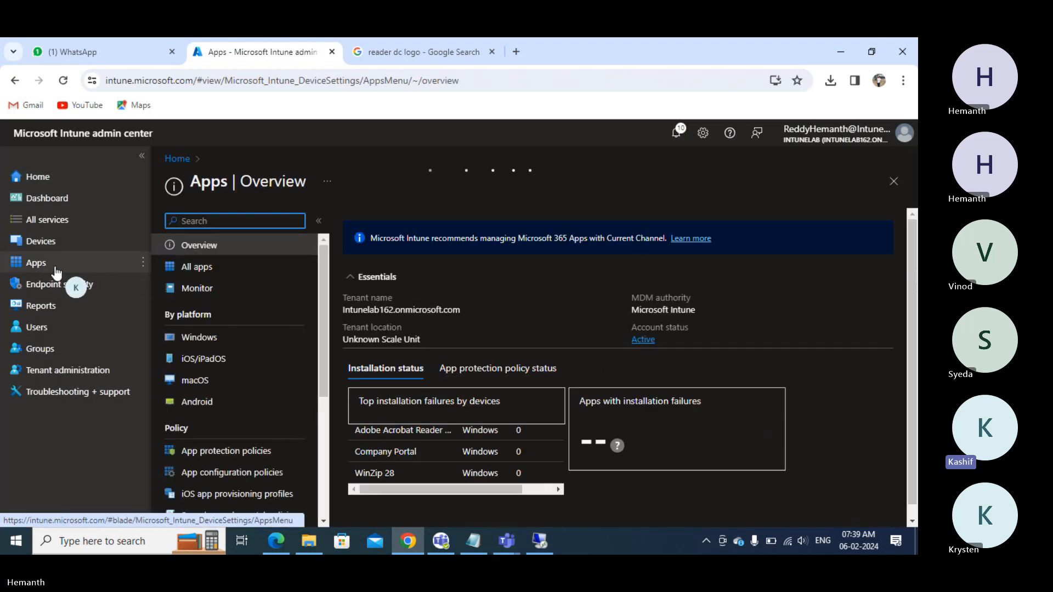
left_click(204, 338)
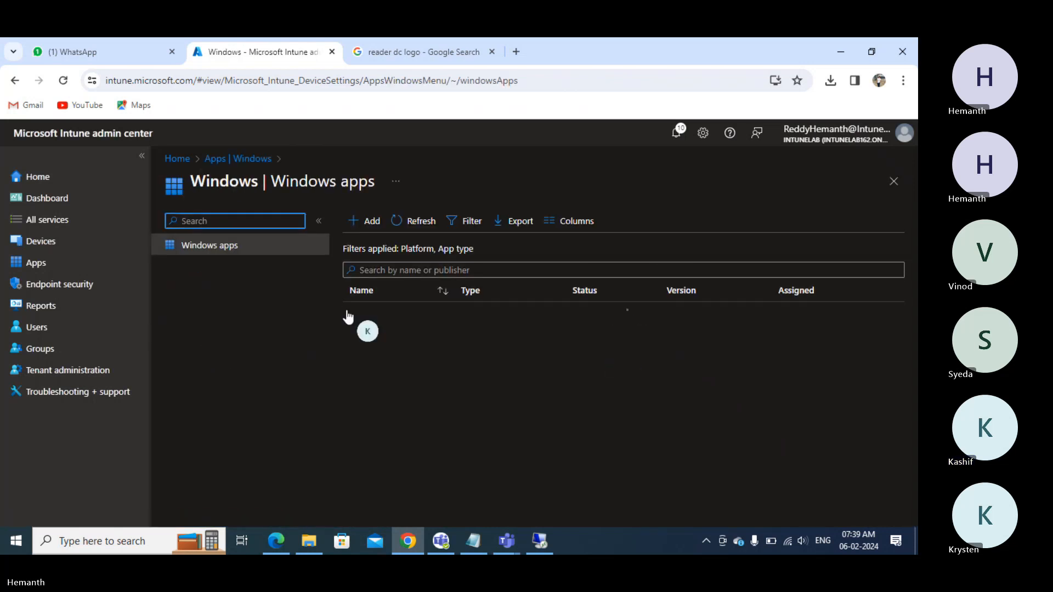
left_click(373, 225)
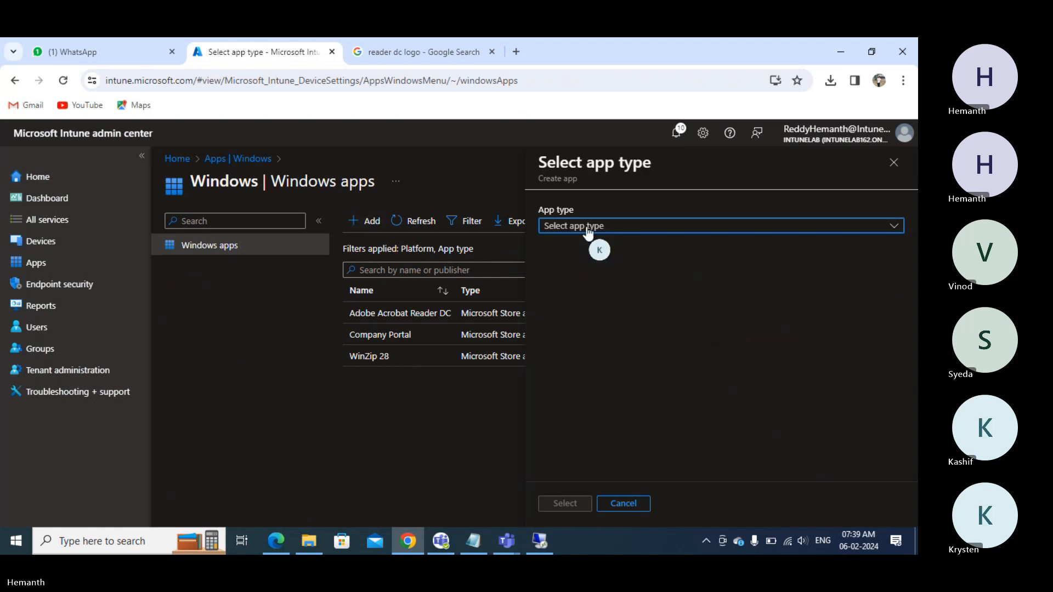
left_click(588, 233)
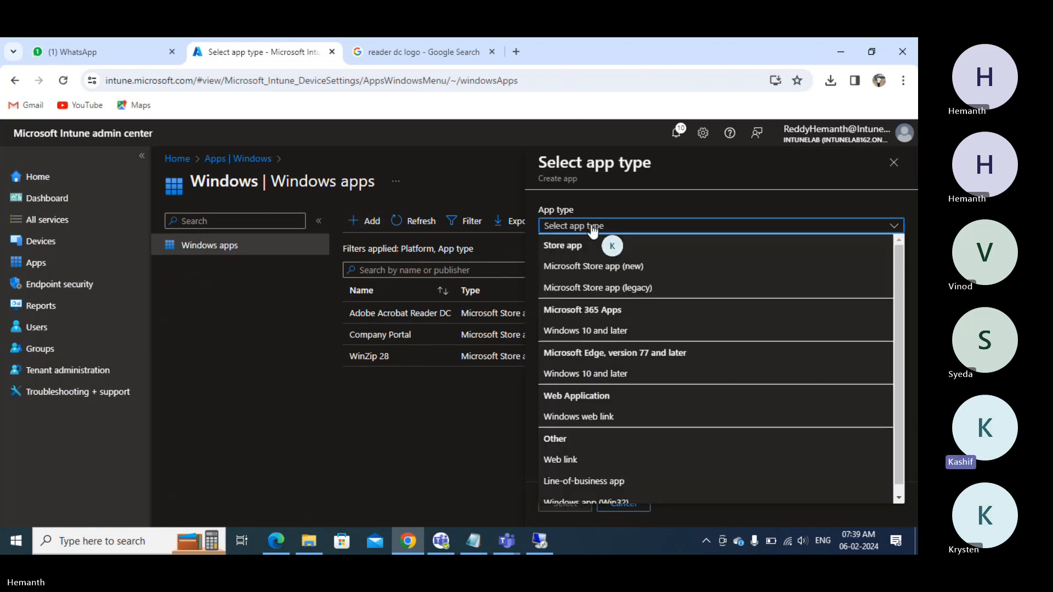
left_click(582, 268)
- Search the Microsoft Store for 'Off' and select Microsoft 365 (Office) from Microsoft Corporation
left_click(563, 504)
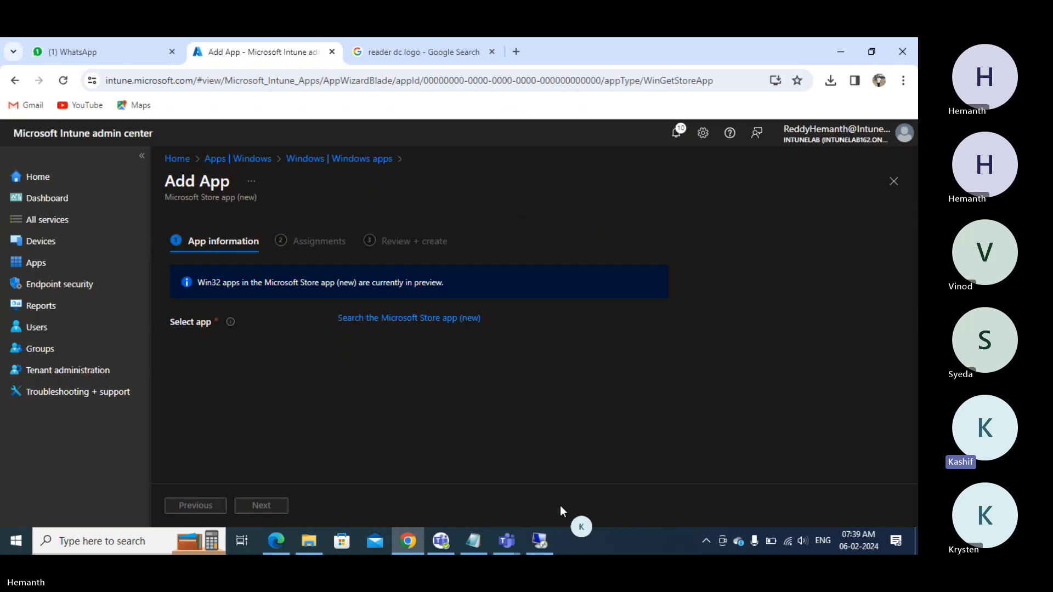
left_click(378, 319)
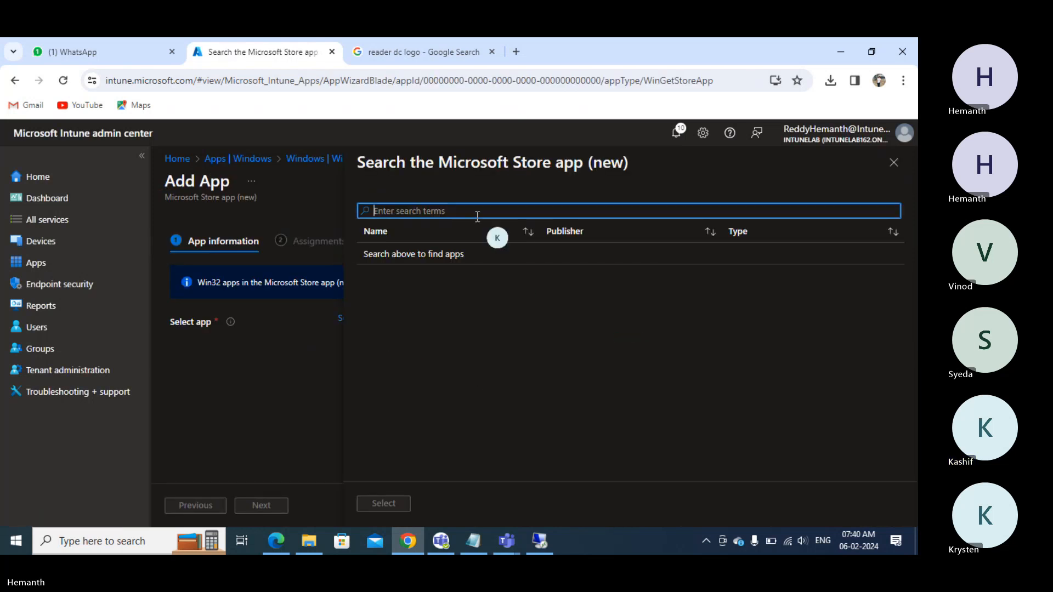
type("Office")
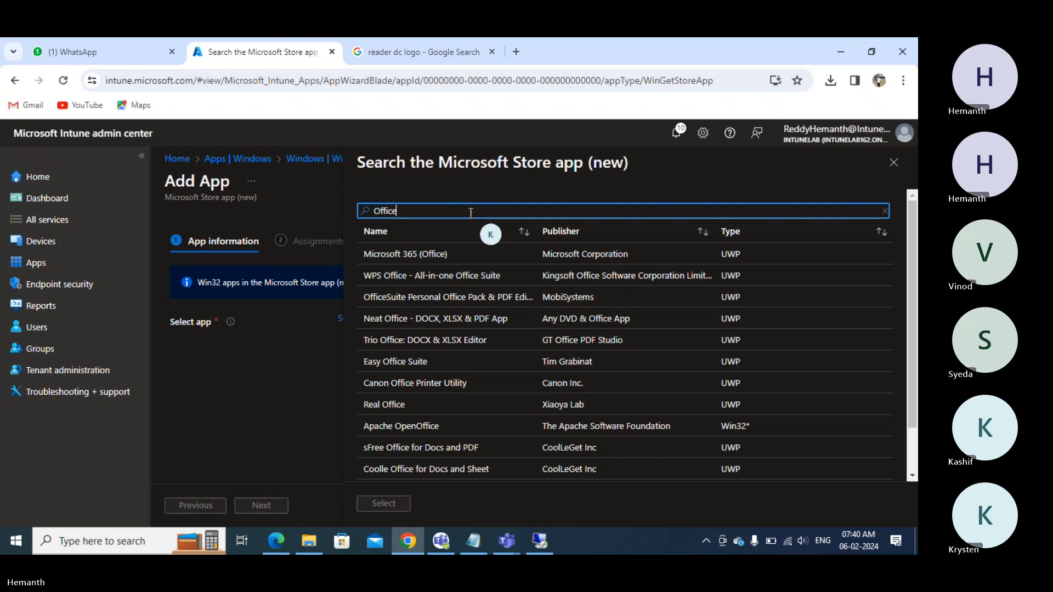
left_click(459, 261)
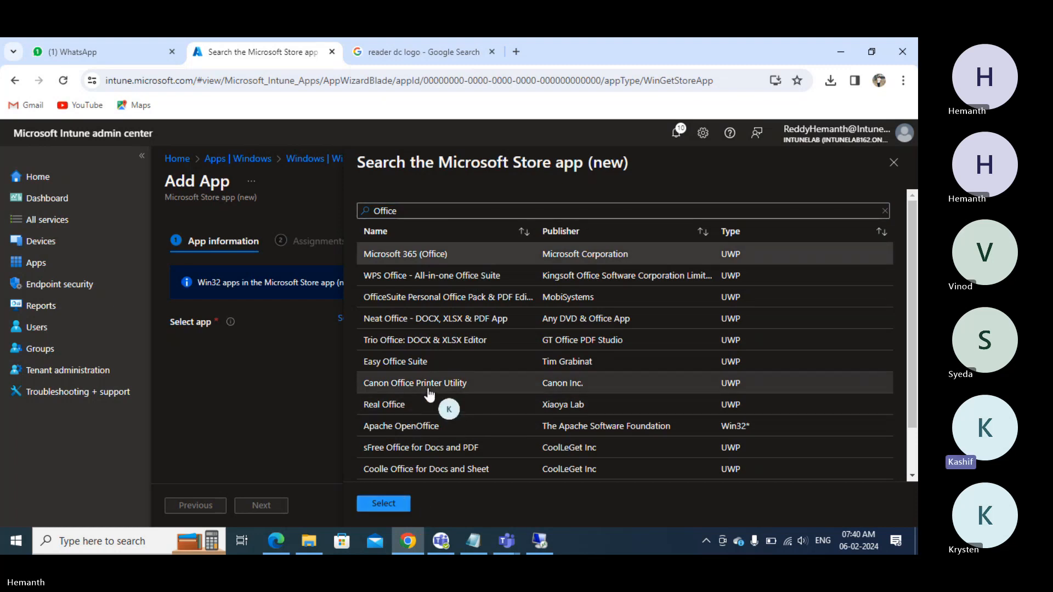
scroll(429, 400, "down", 1)
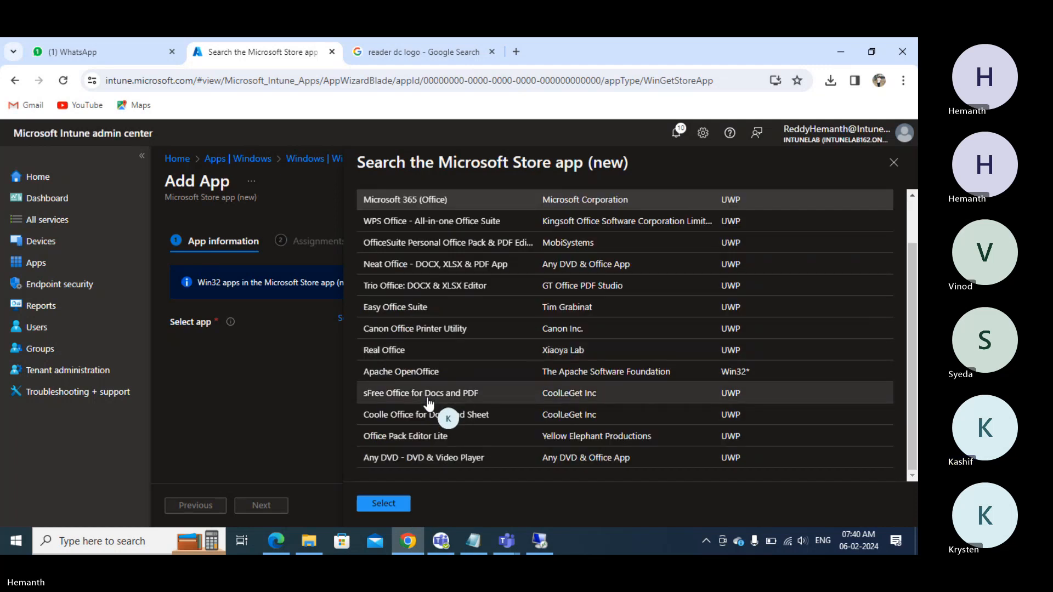
scroll(430, 404, "up", 1)
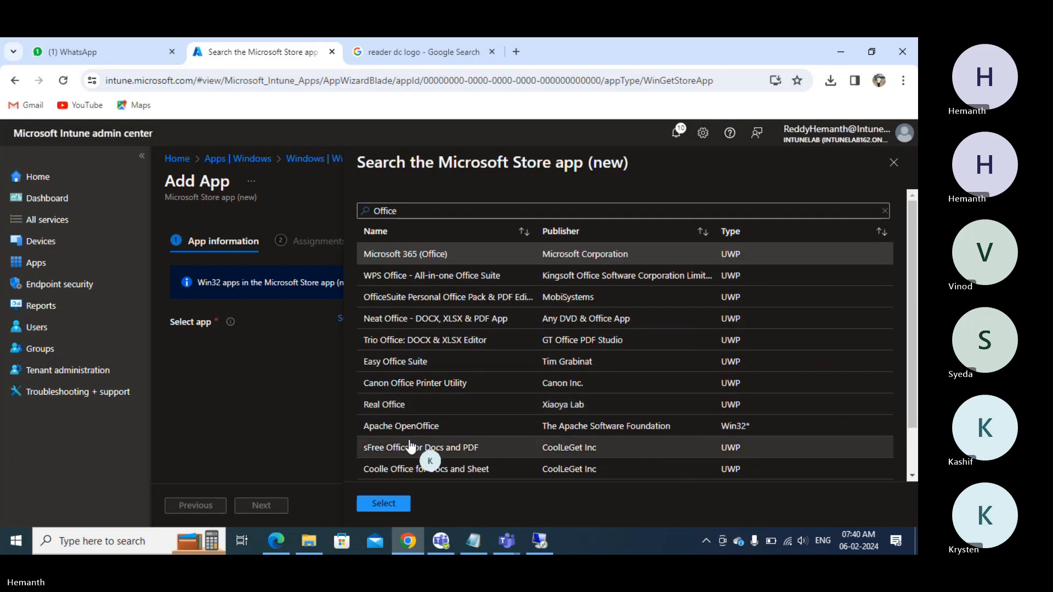
left_click(383, 503)
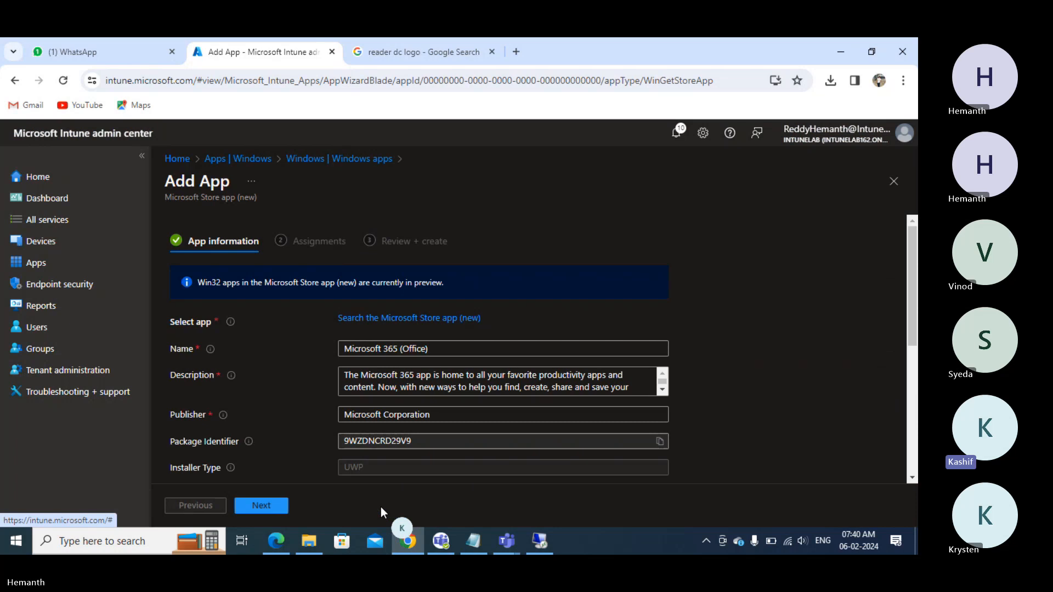
- Review the prefilled Microsoft 365 (Office) fields, then abandon the form for the Windows apps list
scroll(431, 351, "down", 3)
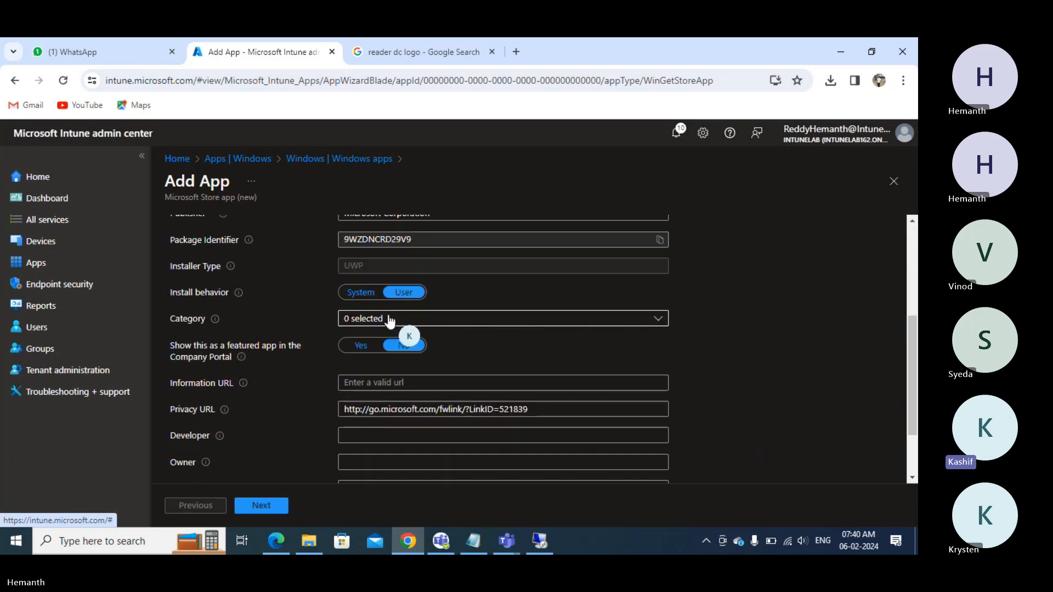
scroll(389, 321, "down", 2)
scroll(379, 387, "up", 3)
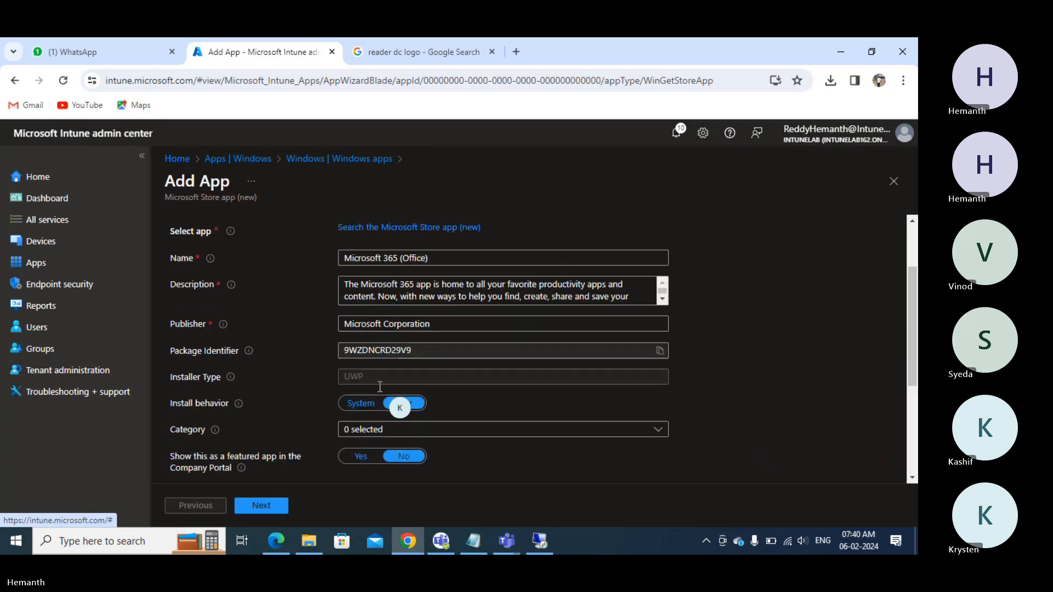
scroll(379, 386, "up", 2)
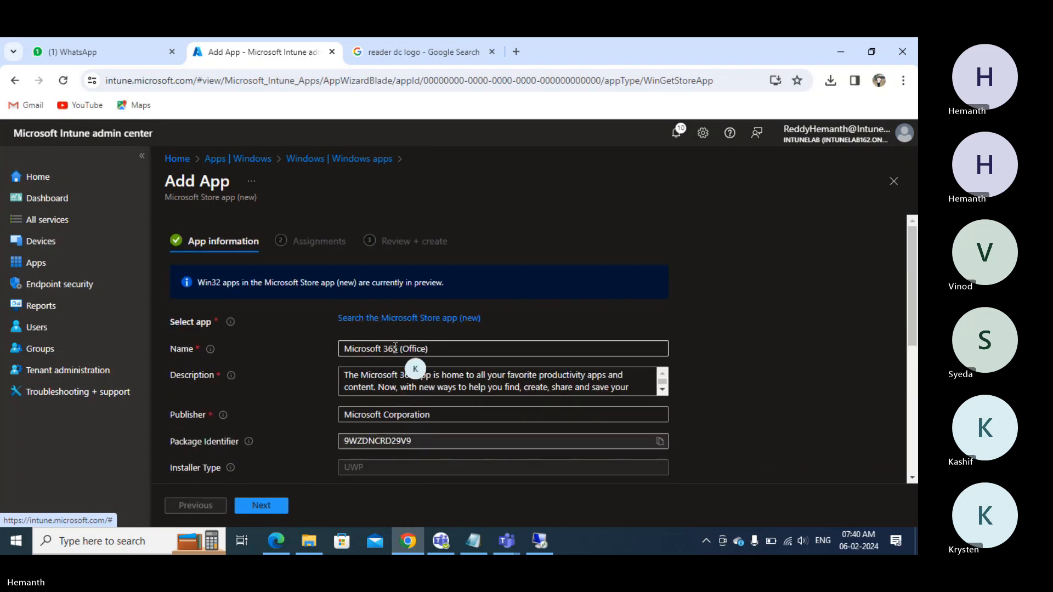
scroll(483, 378, "down", 5)
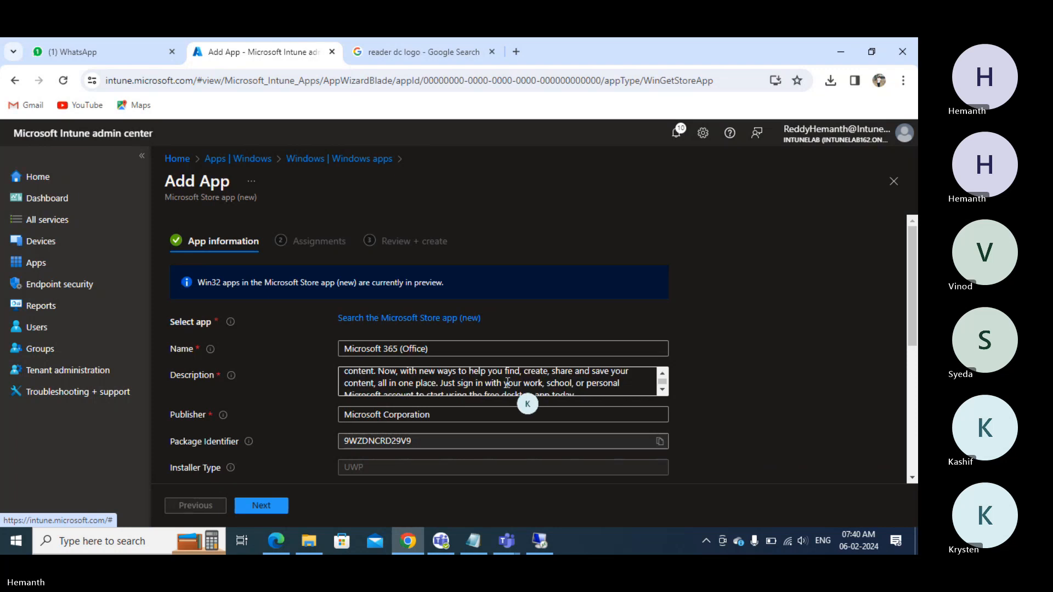
scroll(471, 380, "down", 5)
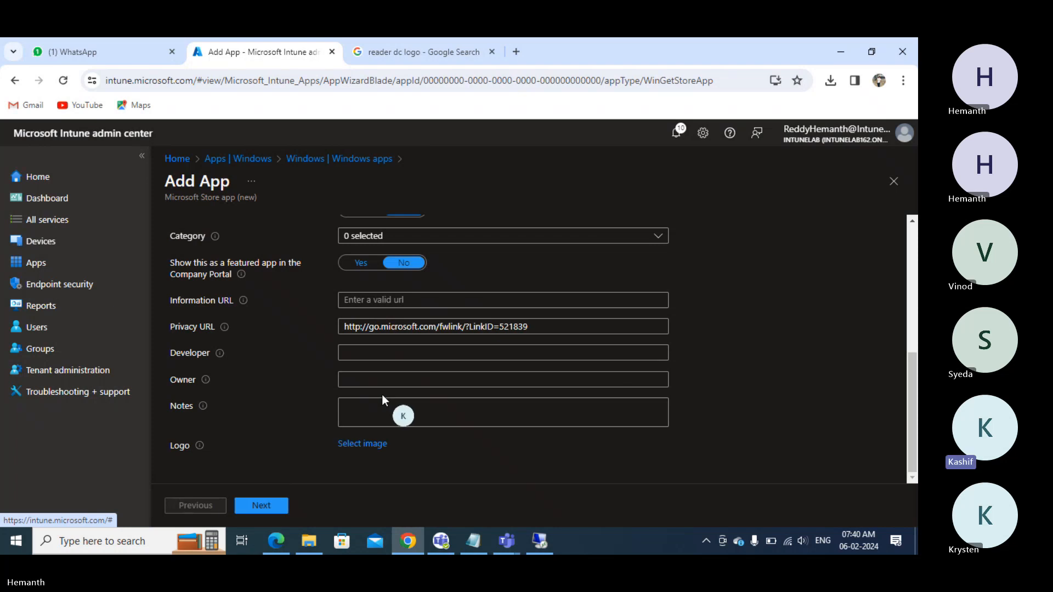
scroll(383, 398, "up", 5)
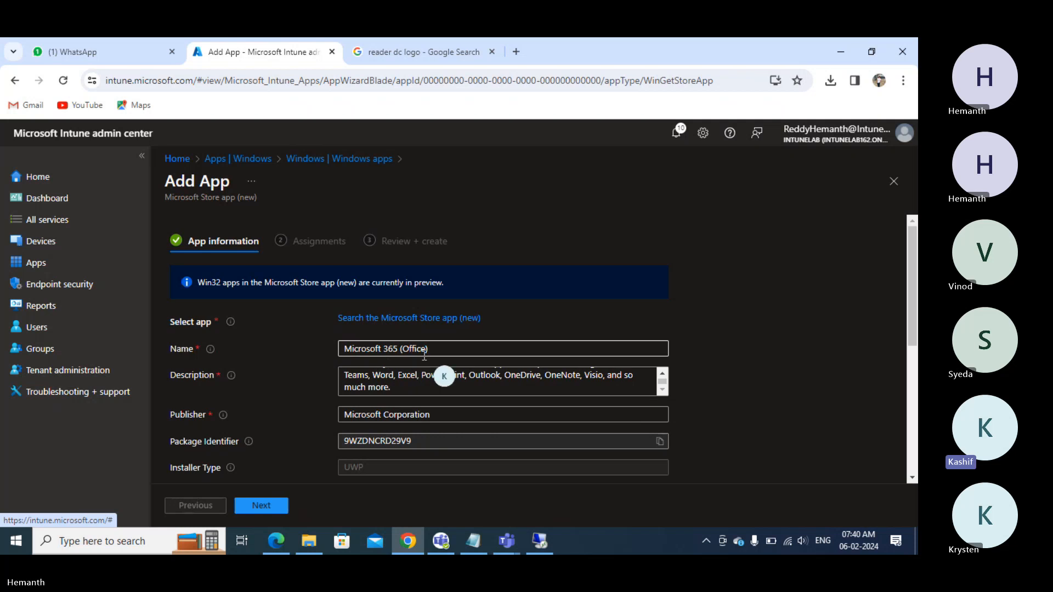
scroll(384, 395, "down", 5)
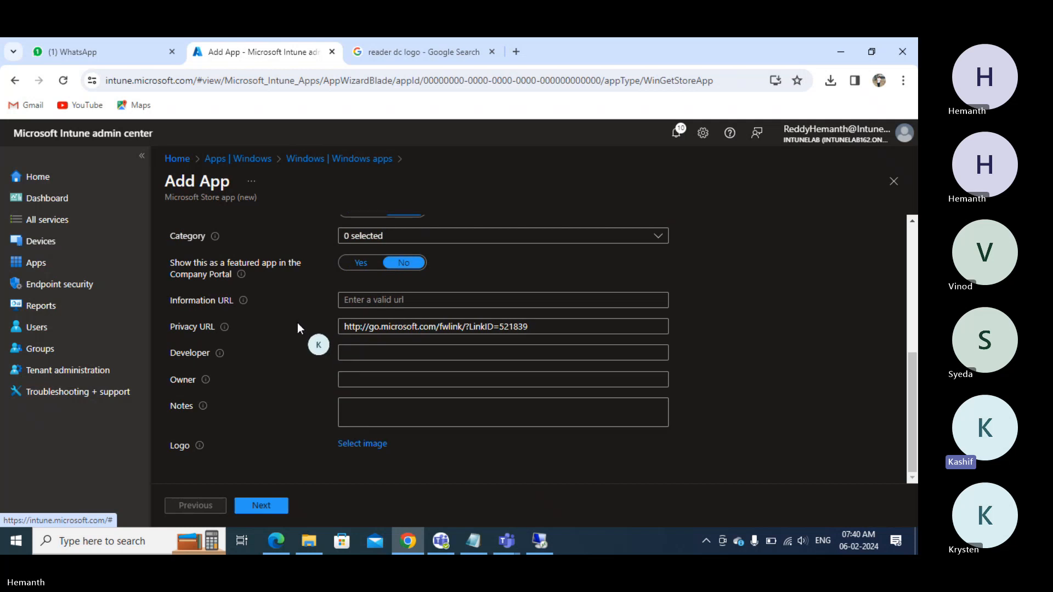
scroll(297, 326, "up", 5)
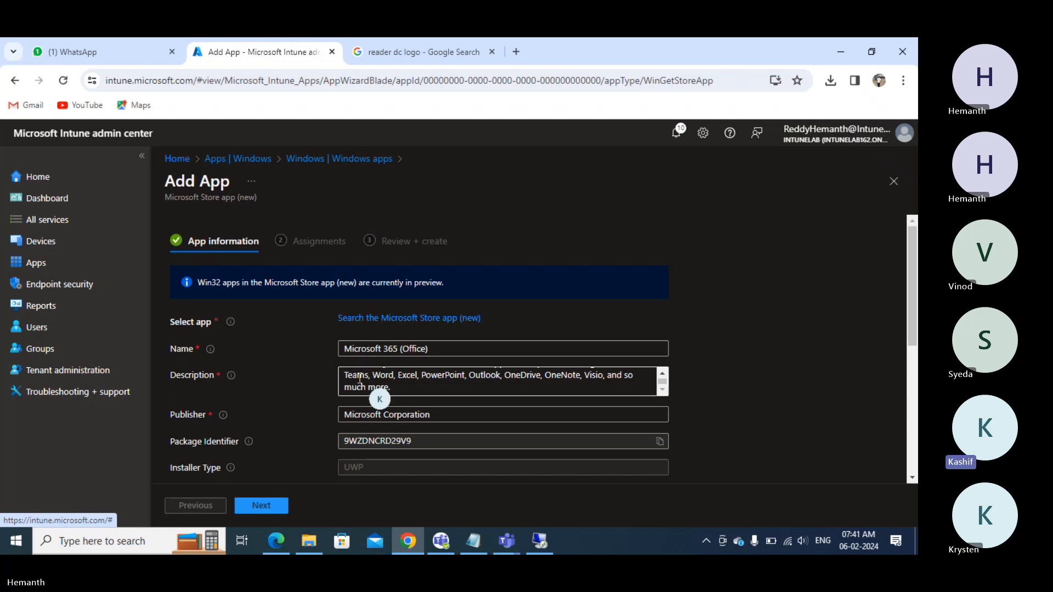
scroll(373, 381, "down", 2)
scroll(374, 384, "up", 3)
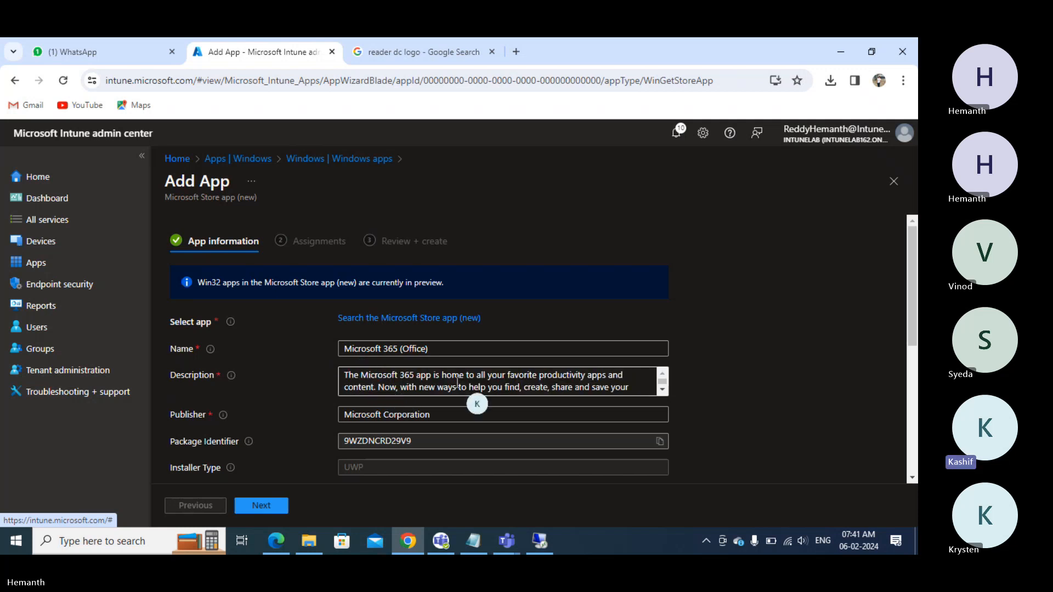
scroll(521, 380, "down", 4)
scroll(522, 380, "down", 5)
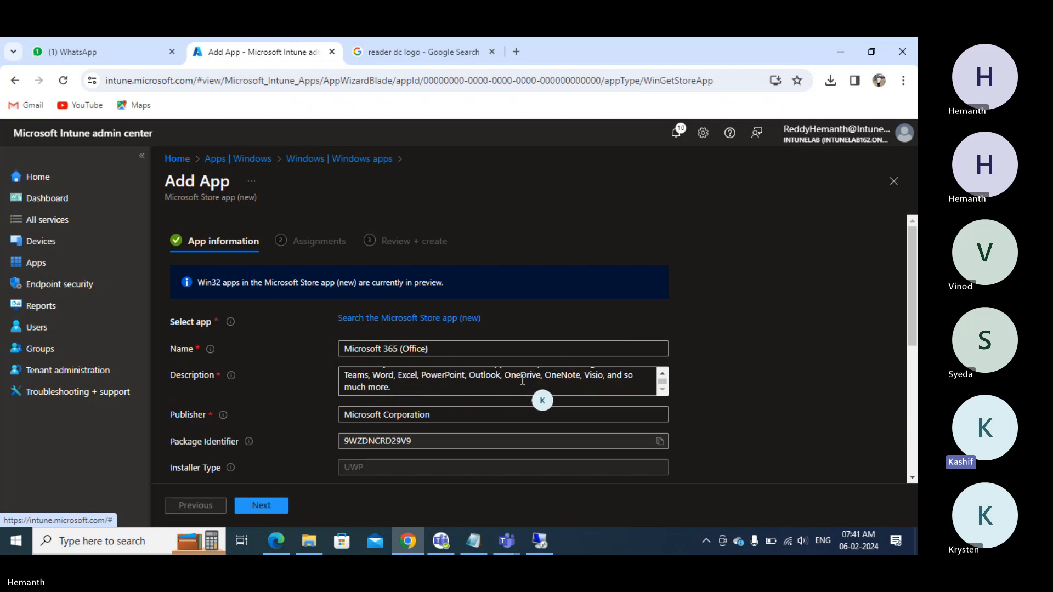
scroll(689, 385, "down", 1)
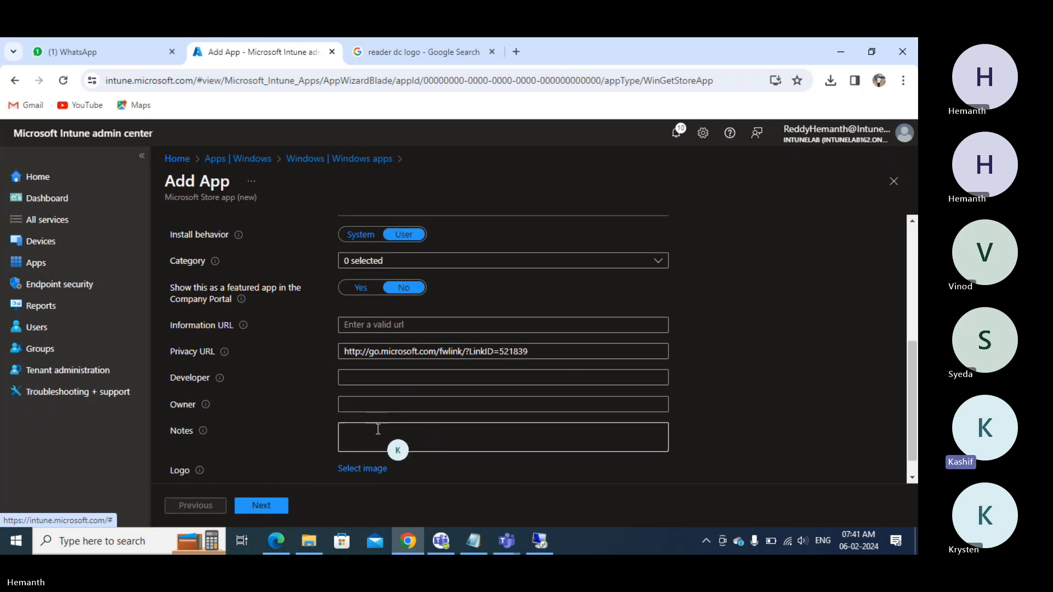
scroll(351, 422, "up", 6)
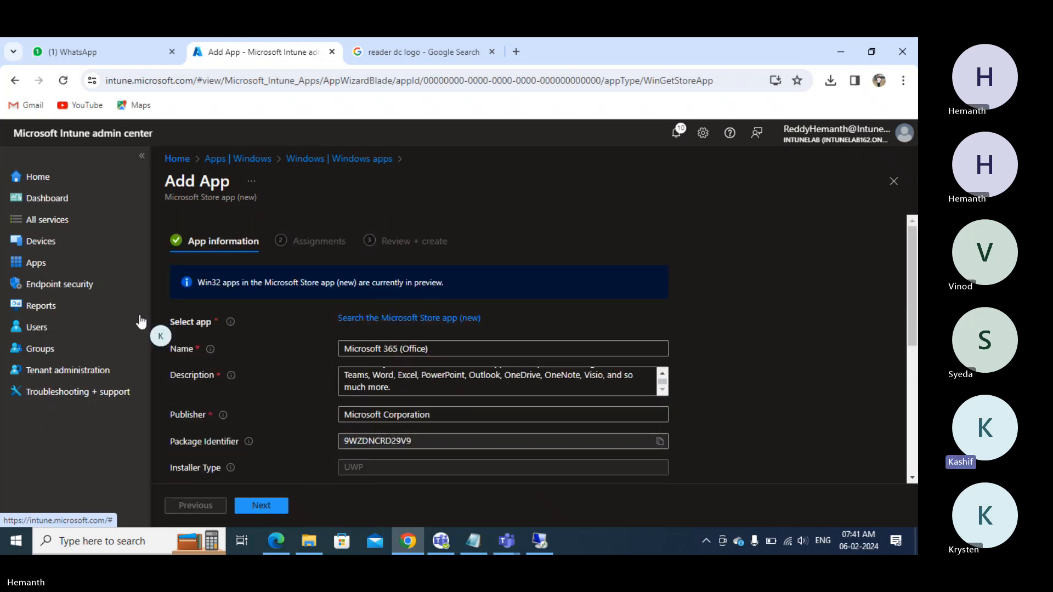
left_click(39, 270)
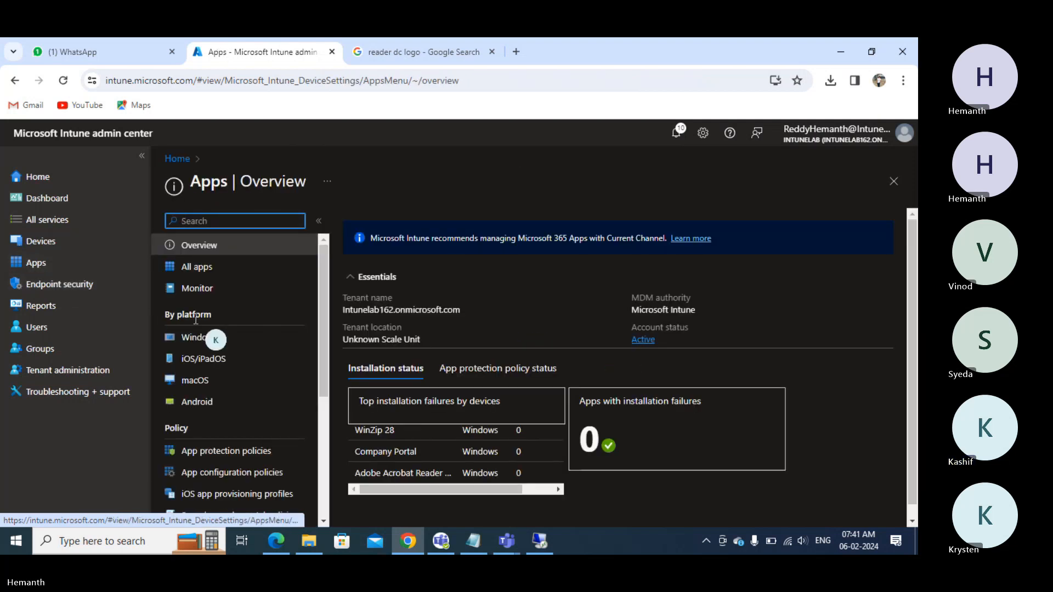
left_click(212, 338)
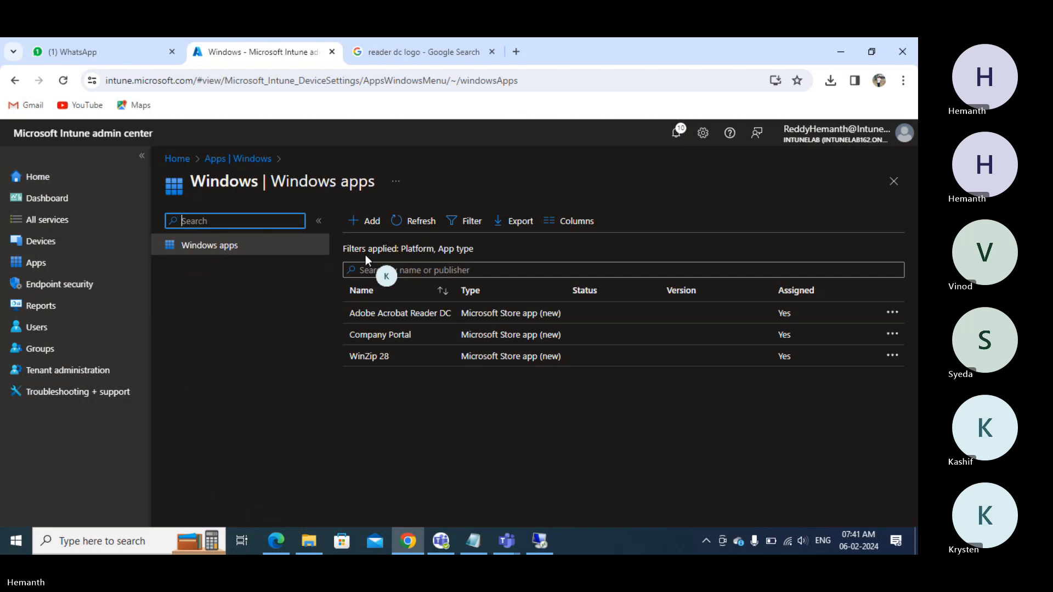
- Add a new Windows app of type Microsoft 365 Apps for Windows 10 and later
left_click(376, 224)
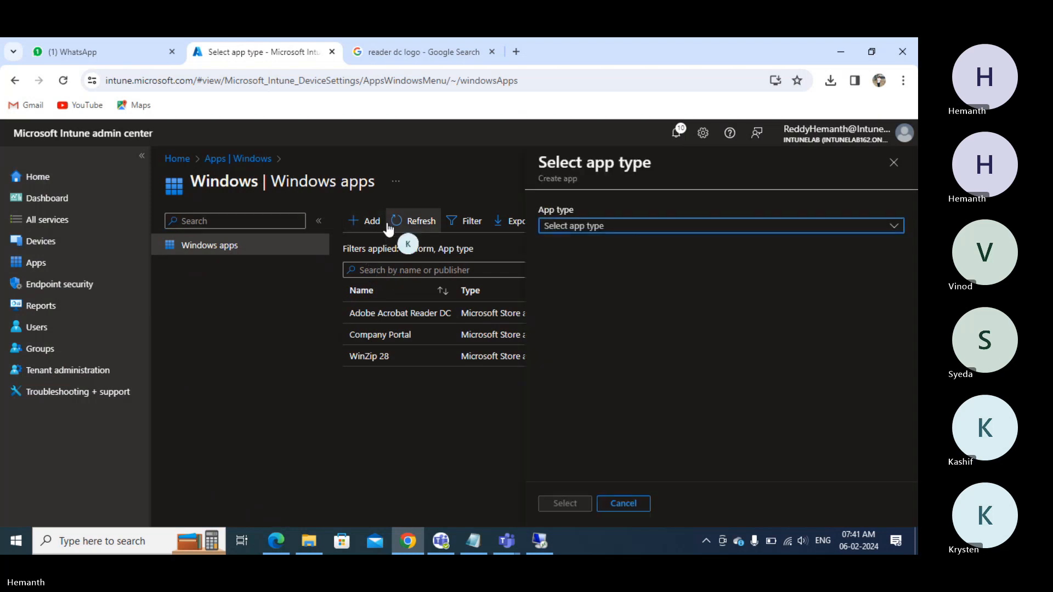
left_click(604, 227)
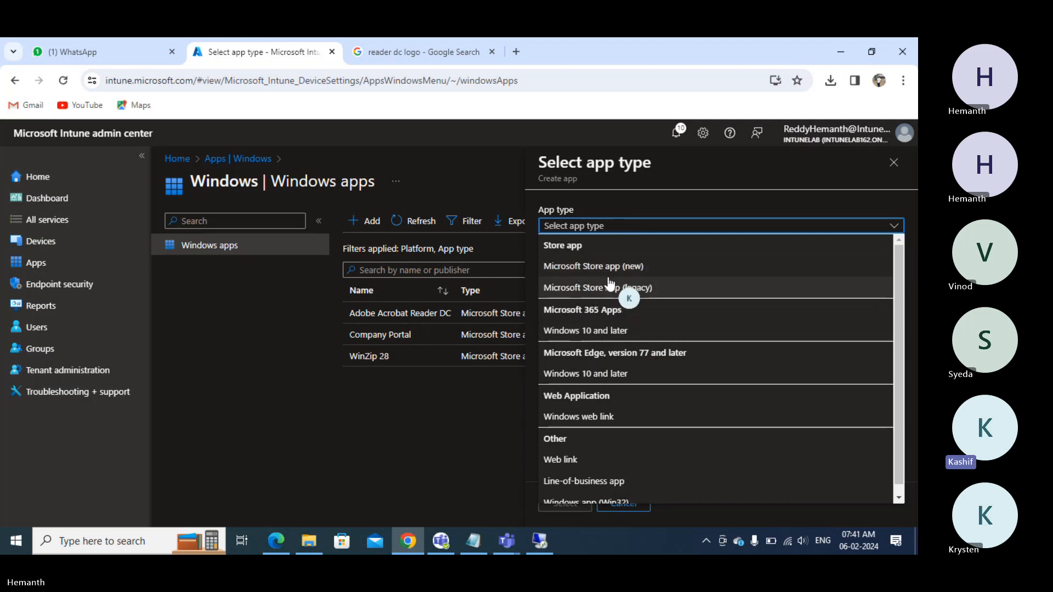
left_click(580, 331)
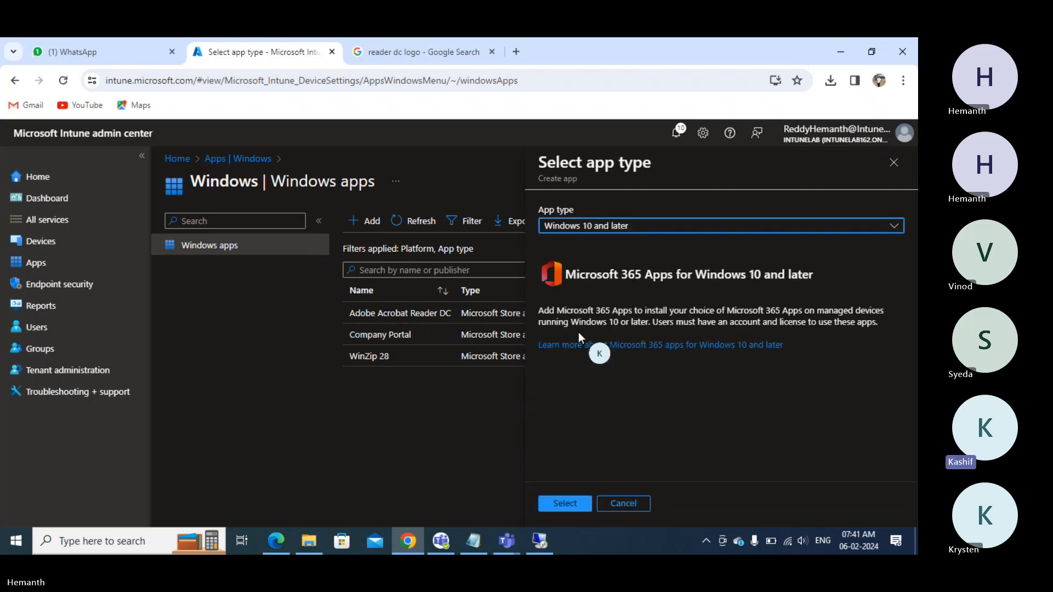
left_click_drag(597, 275, 729, 280)
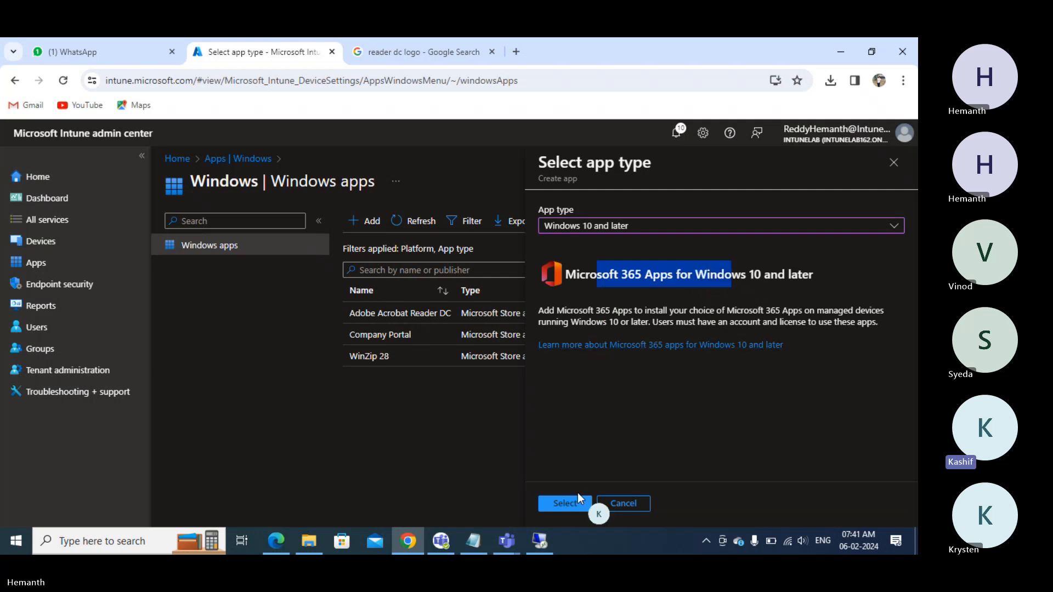
left_click(565, 503)
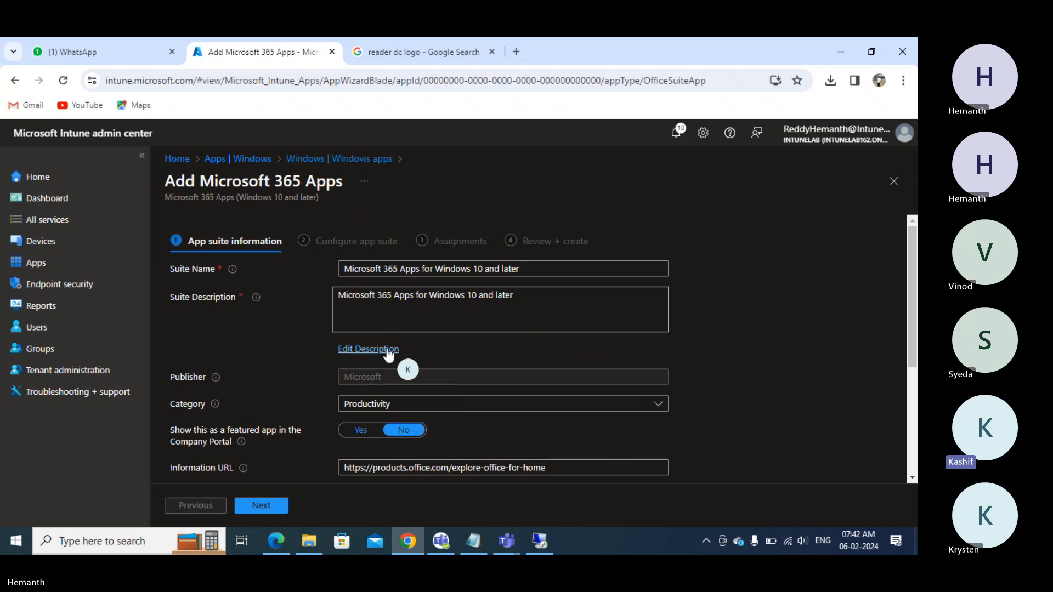
- Set 'Show this as a featured app in the Company Portal' to Yes and move to Configure app suite
scroll(387, 351, "down", 3)
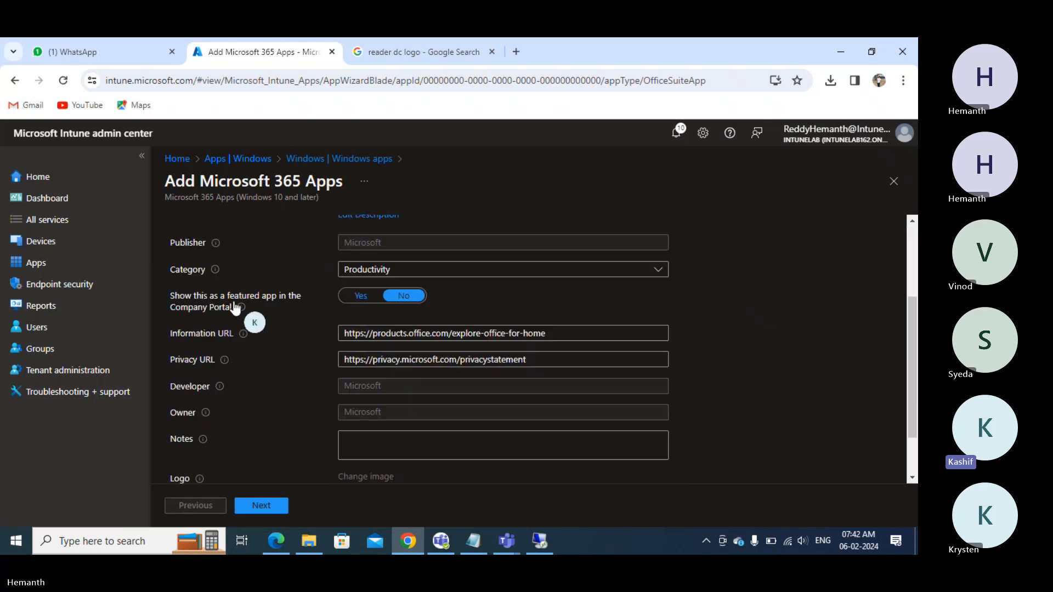
left_click(370, 298)
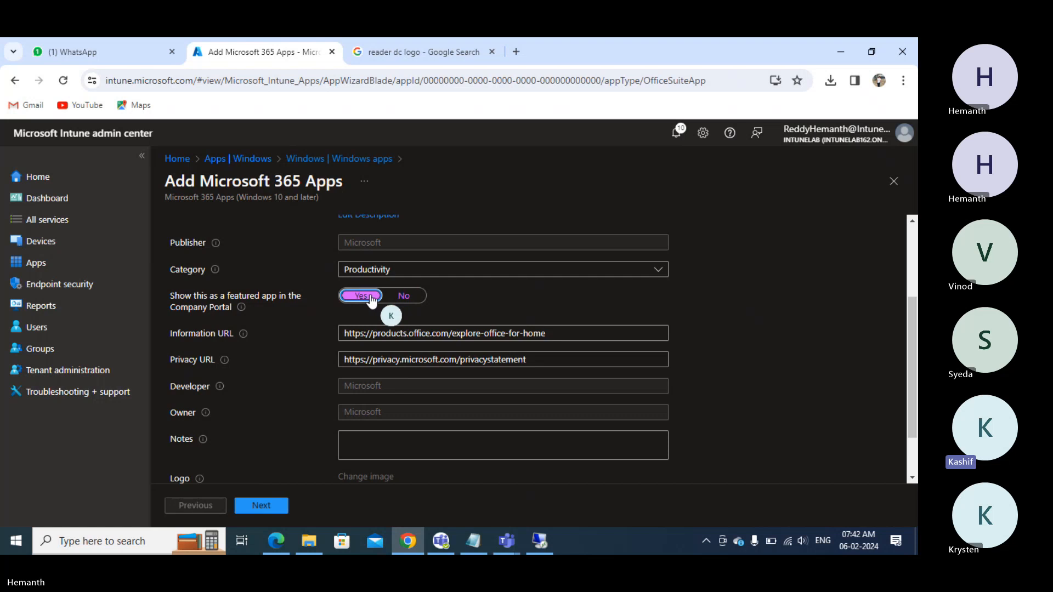
scroll(354, 316, "down", 1)
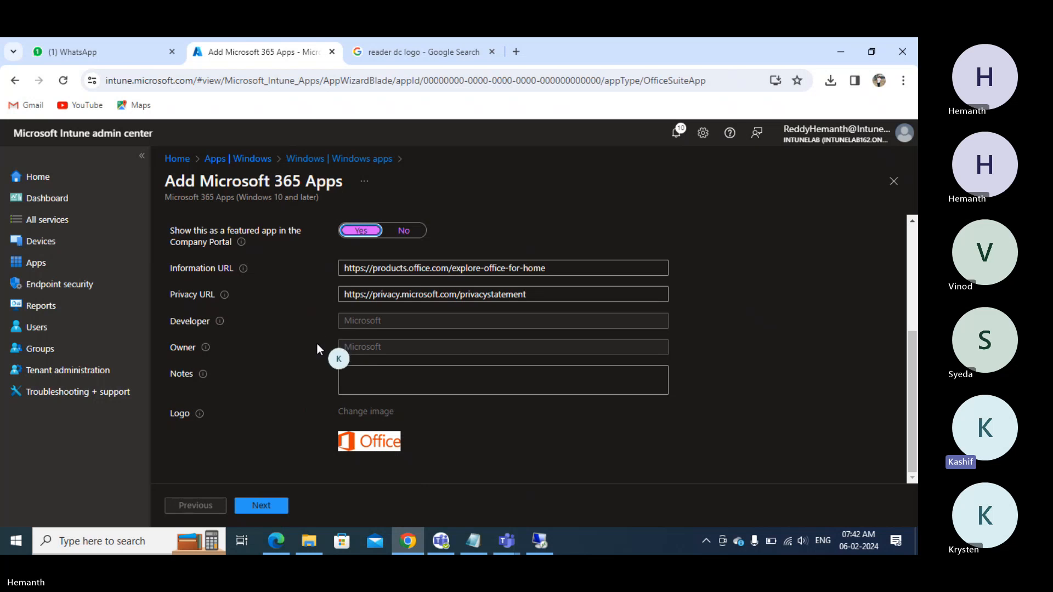
left_click(251, 510)
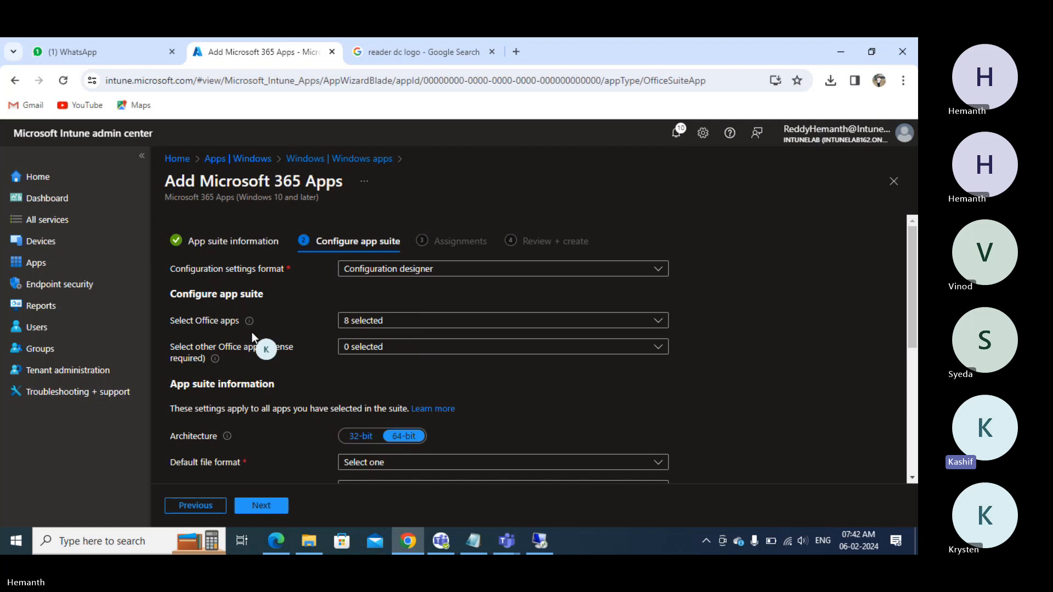
- Deselect Teams and Publisher, leaving six Office apps, and add no other licensed apps
left_click(440, 324)
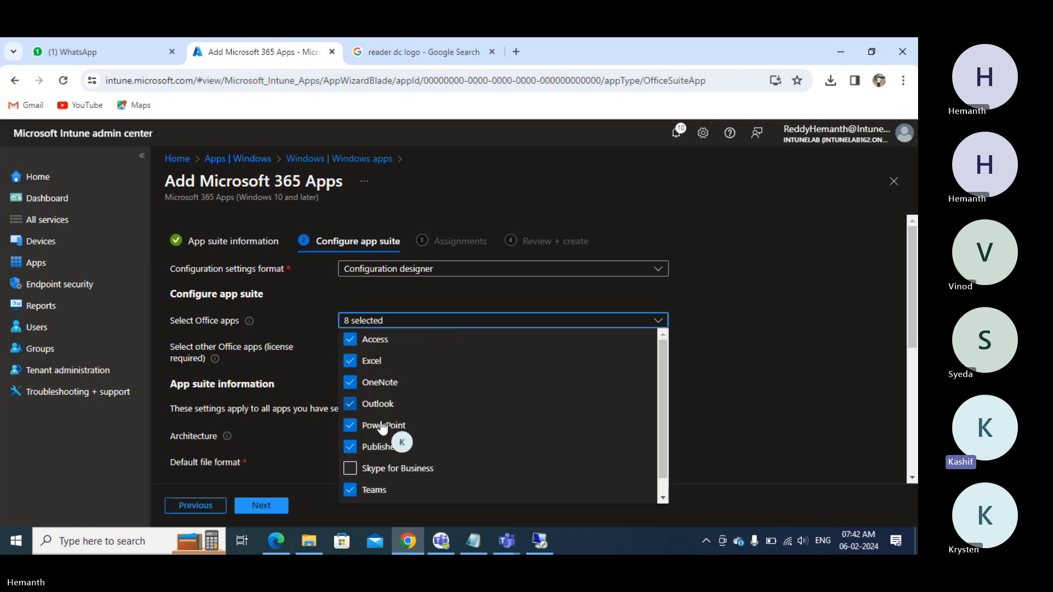
left_click(351, 494)
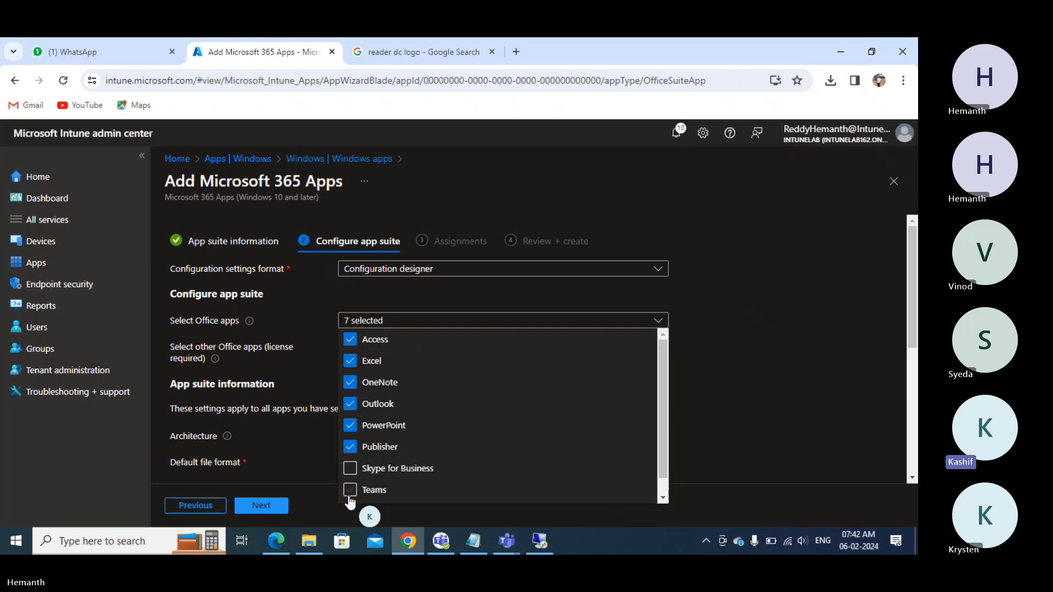
scroll(350, 502, "down", 1)
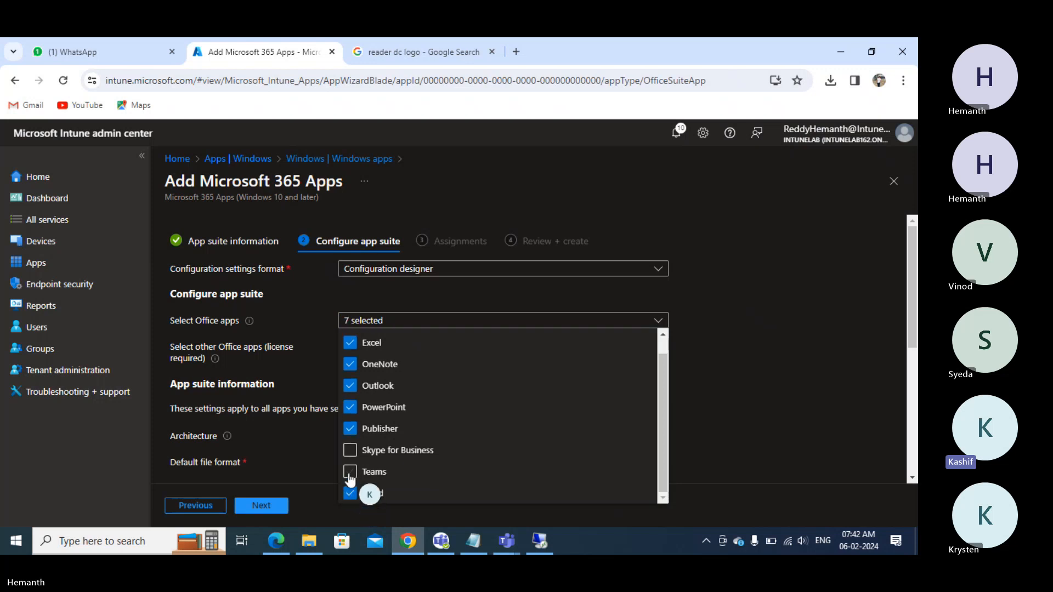
left_click(351, 429)
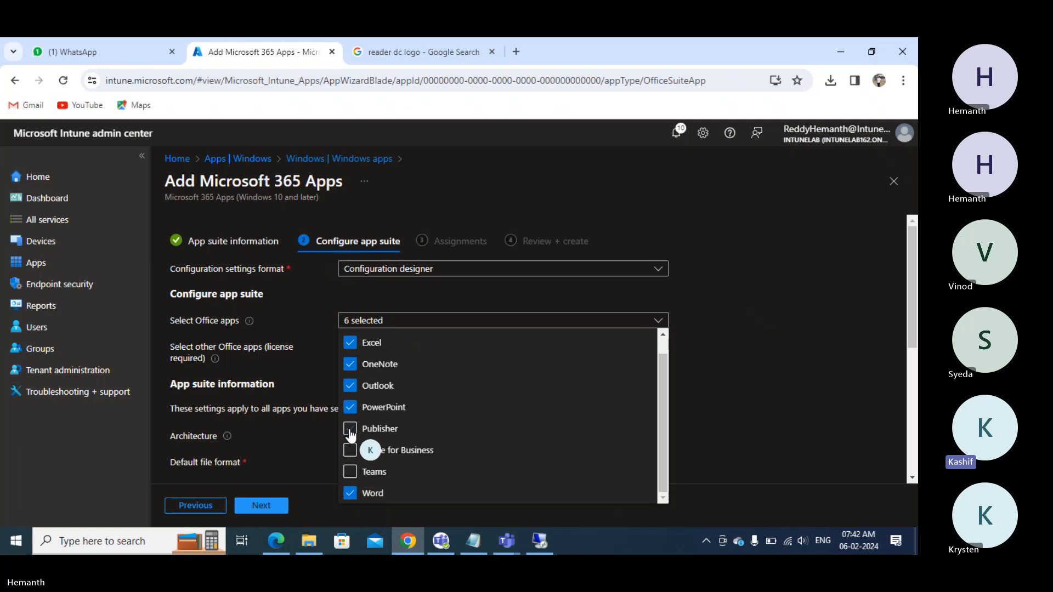
left_click(716, 404)
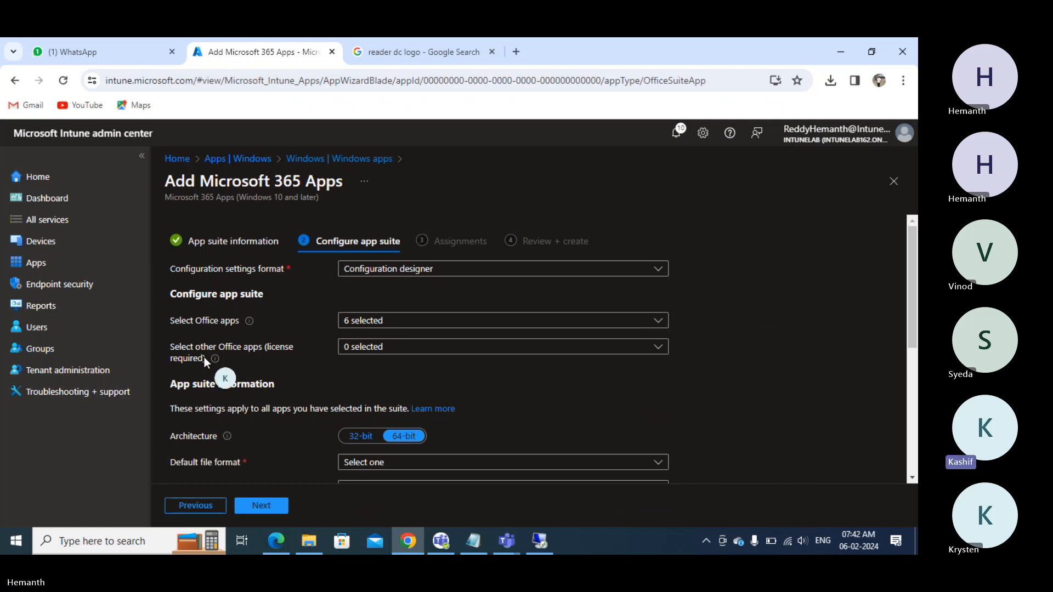
left_click(399, 348)
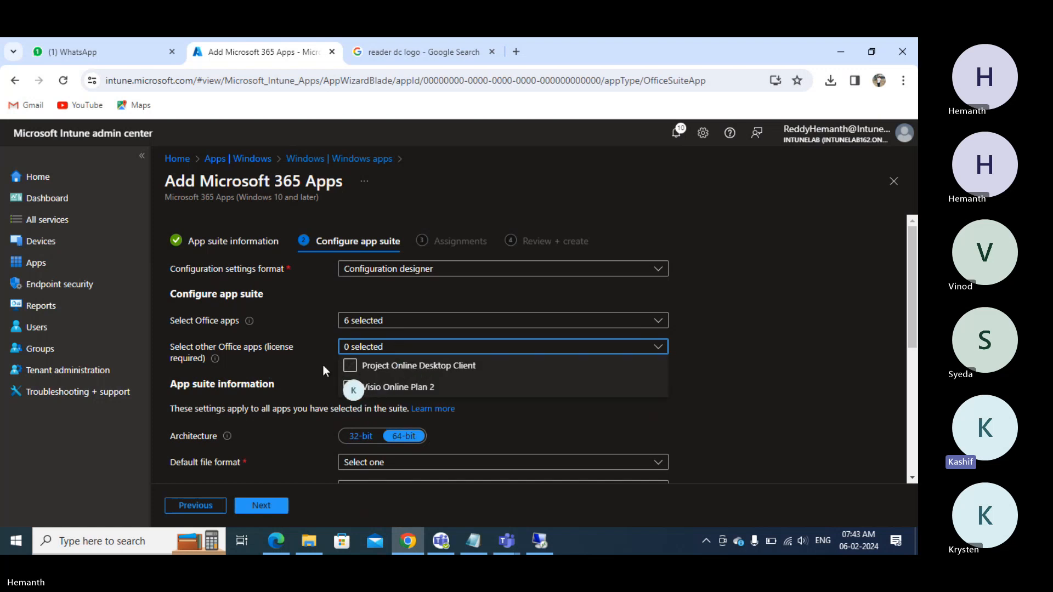
left_click(283, 366)
scroll(285, 366, "down", 3)
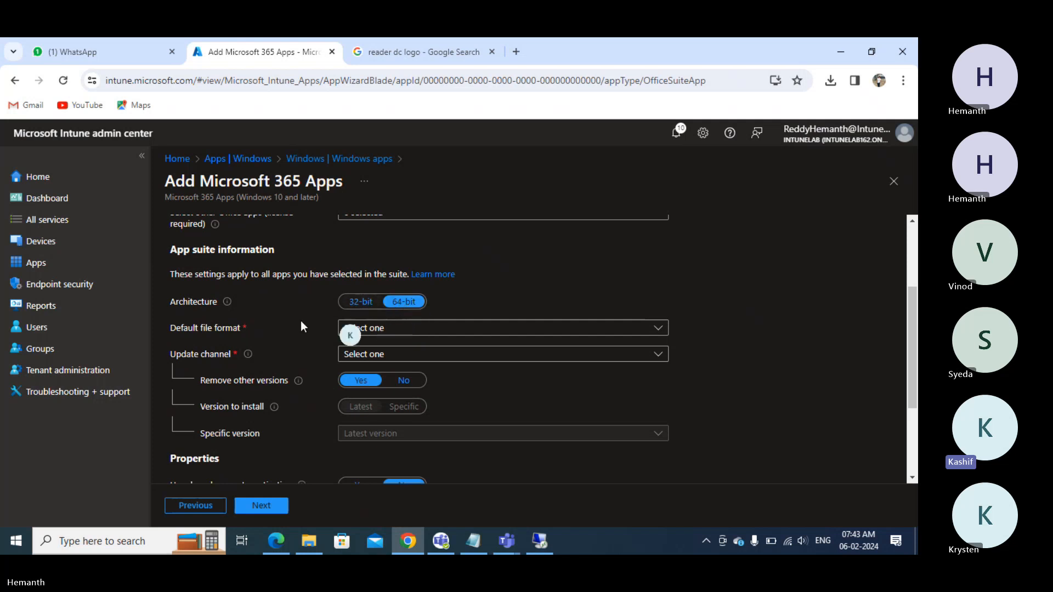
- Choose Office Open Document Format as default file format and Monthly Enterprise Channel for updates
left_click(415, 329)
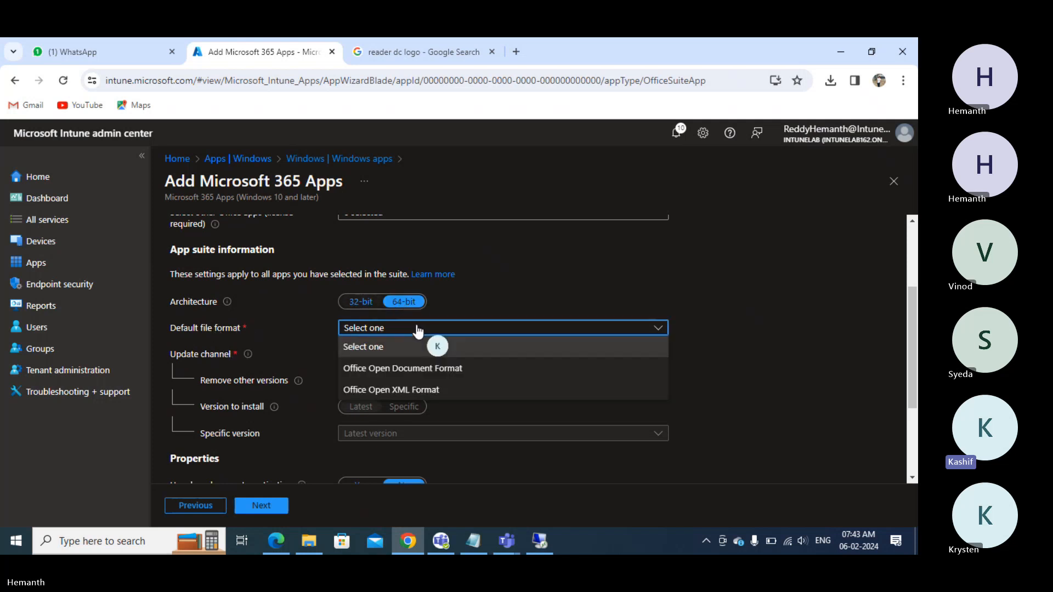
left_click(378, 366)
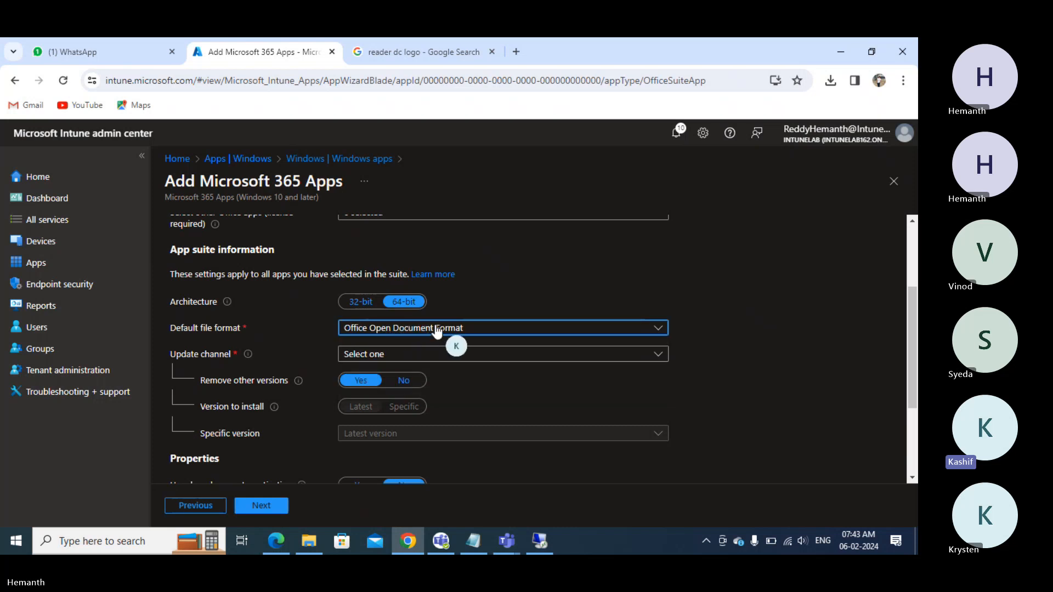
left_click(468, 328)
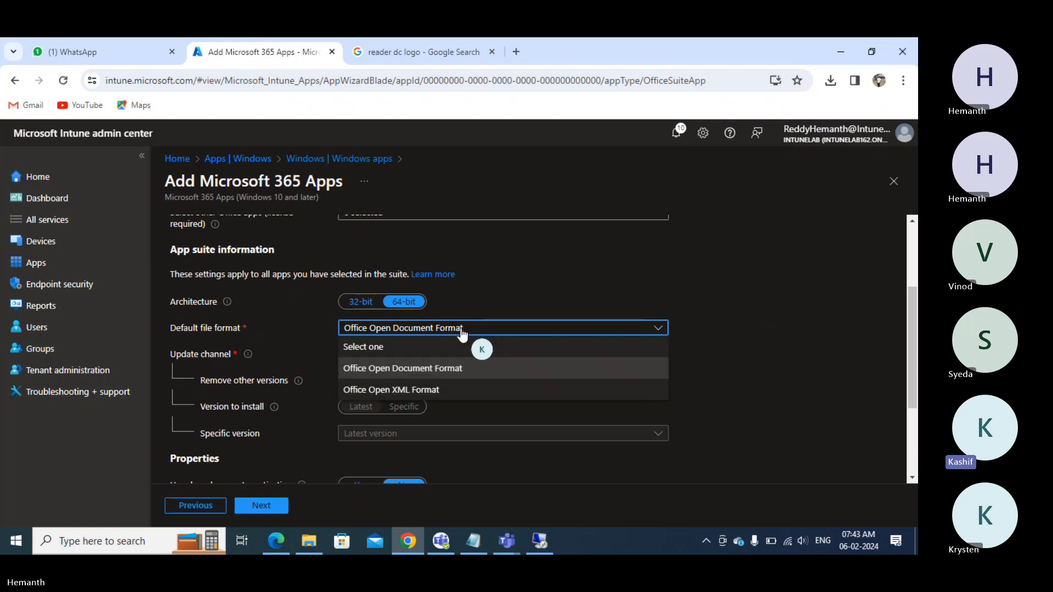
left_click(310, 350)
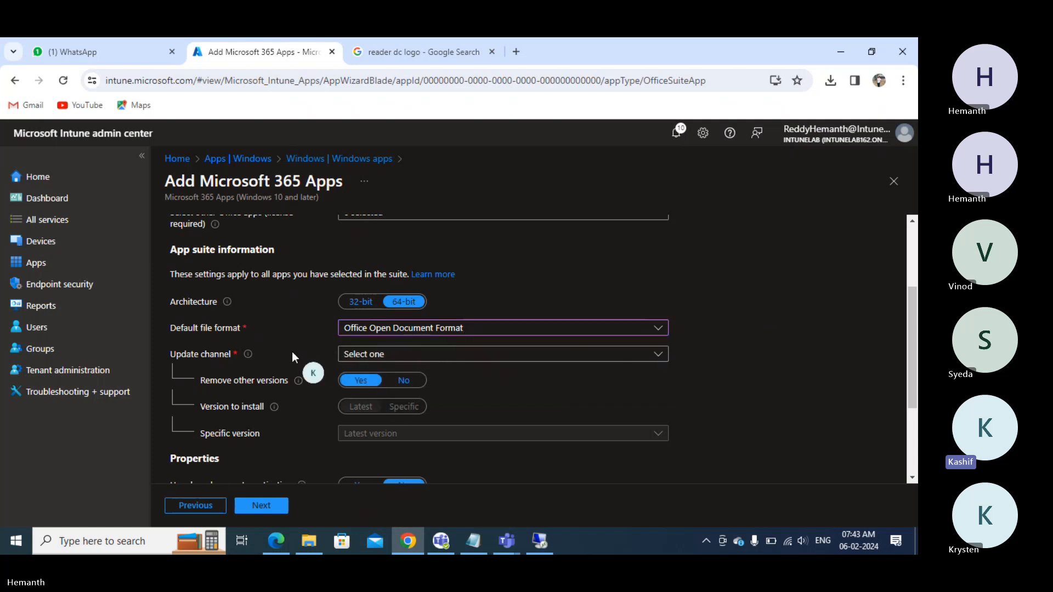
left_click(444, 362)
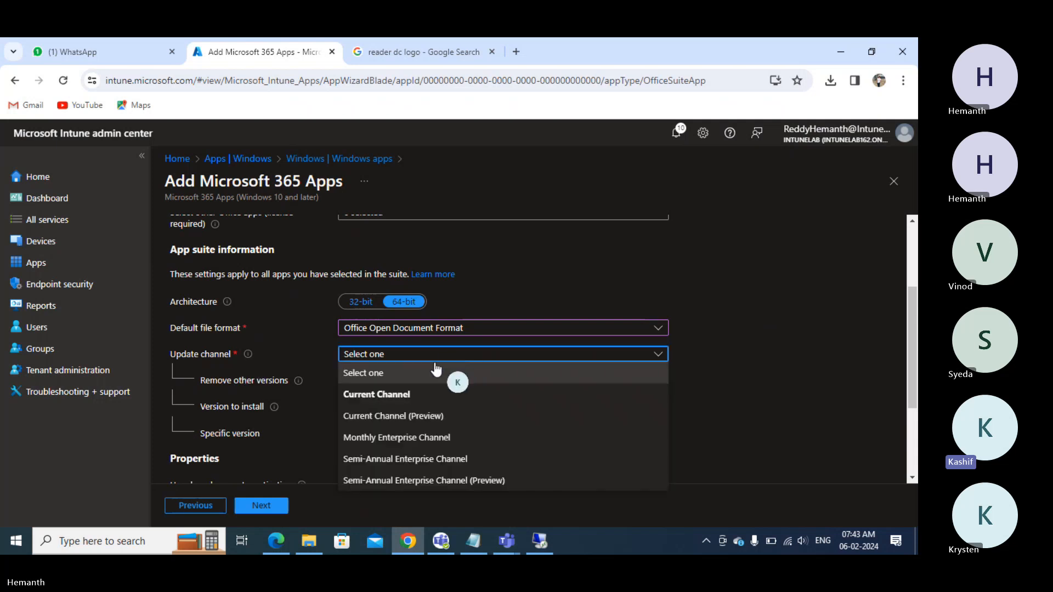
left_click(391, 438)
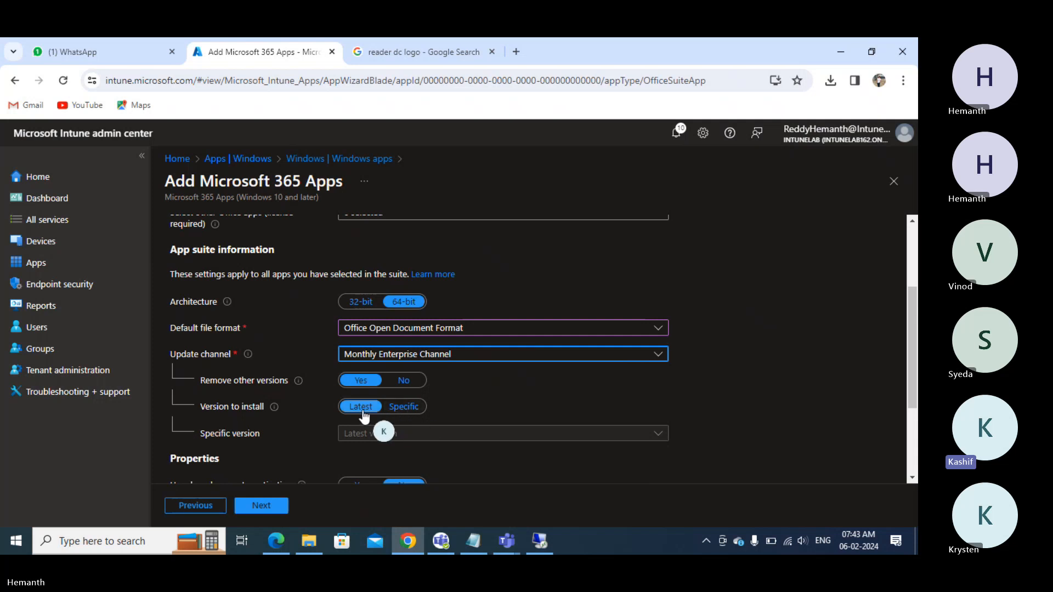
- Switch the suite to install the specific Office build 2310-16924.20202 instead of the latest
left_click(406, 407)
scroll(423, 403, "down", 3)
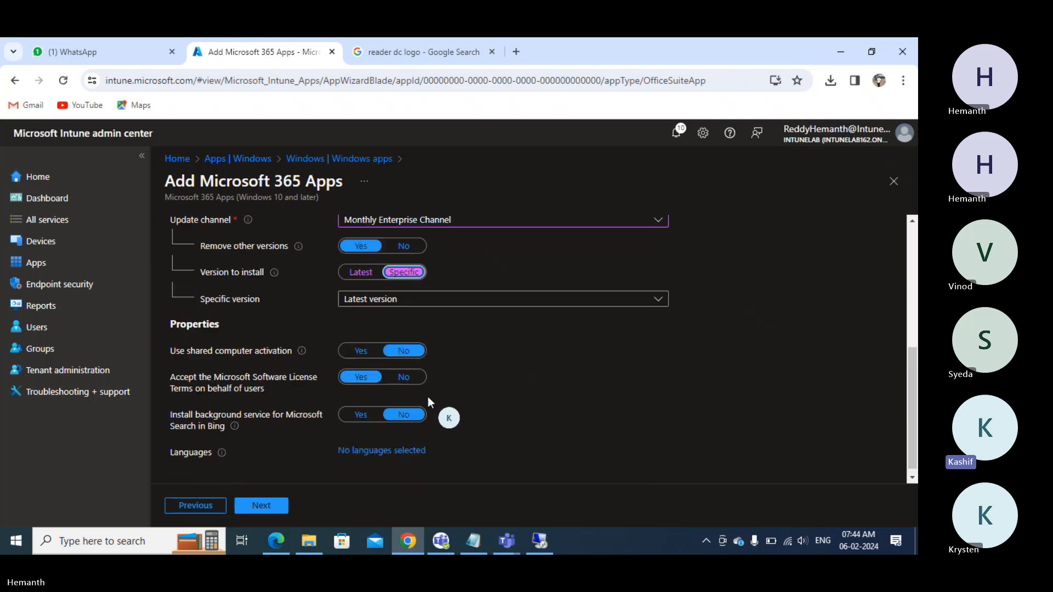
left_click(379, 301)
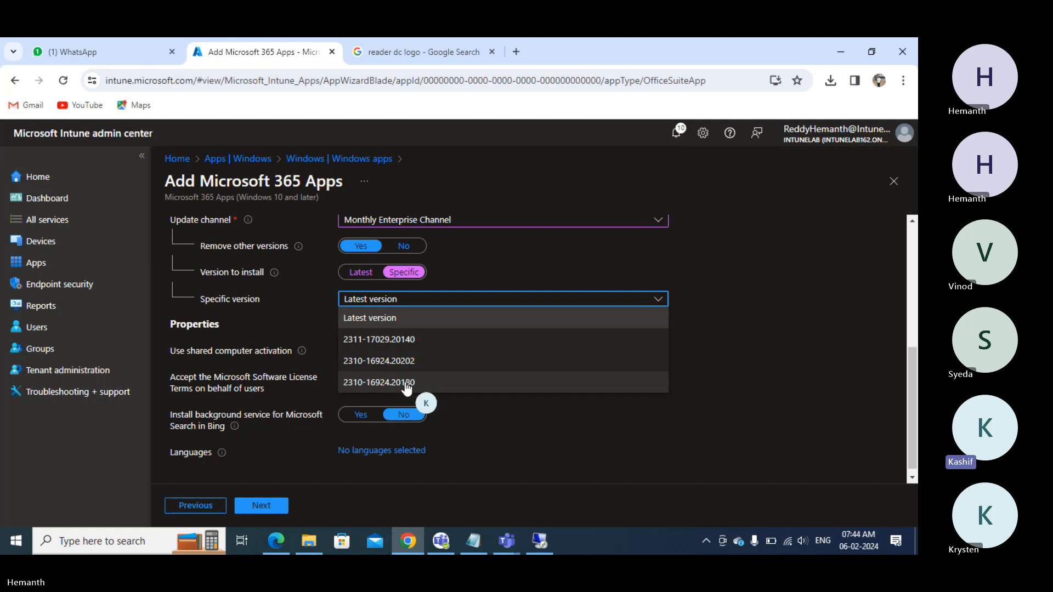
left_click(366, 362)
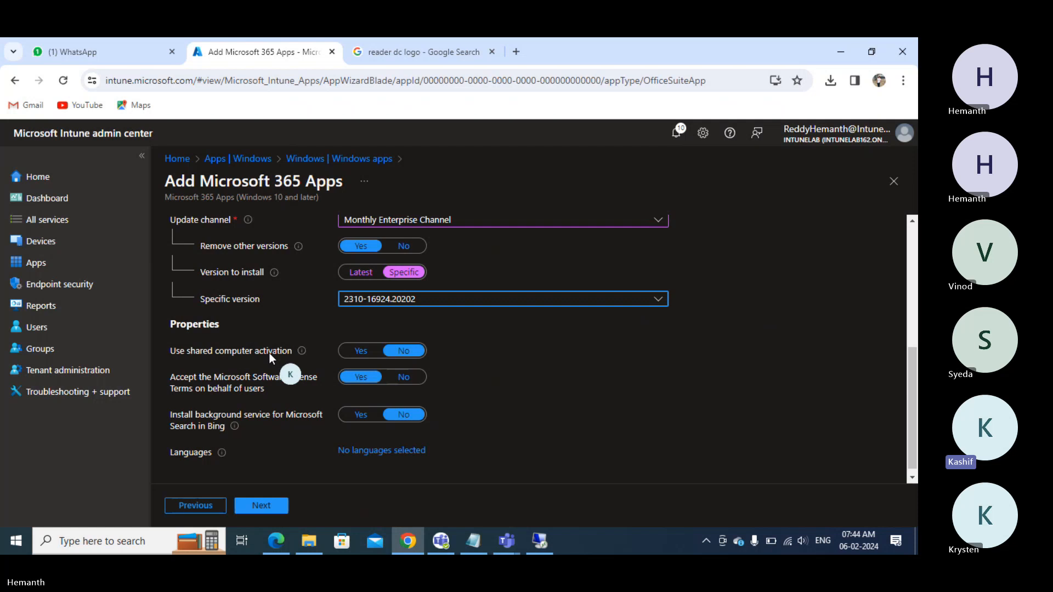
left_click_drag(196, 350, 233, 355)
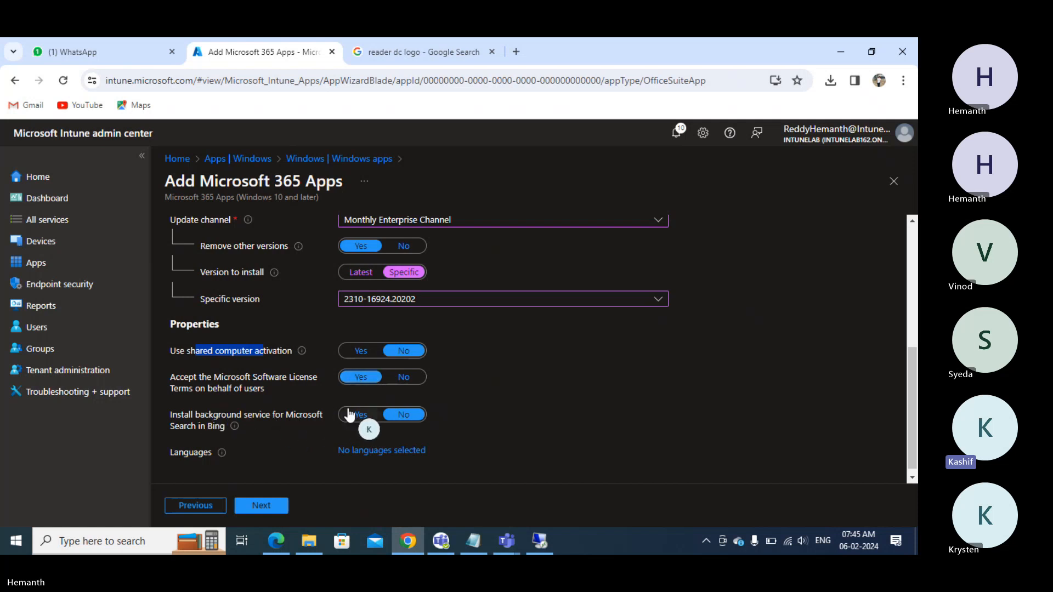
- Select English (en-us) as the only Office install language and advance to Assignments
scroll(353, 410, "down", 1)
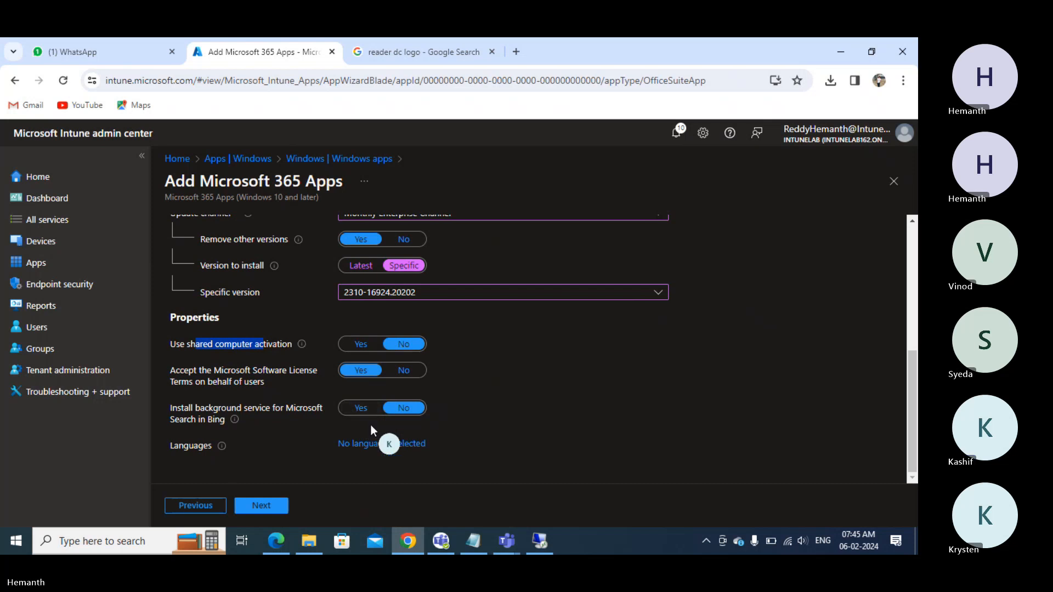
left_click(385, 445)
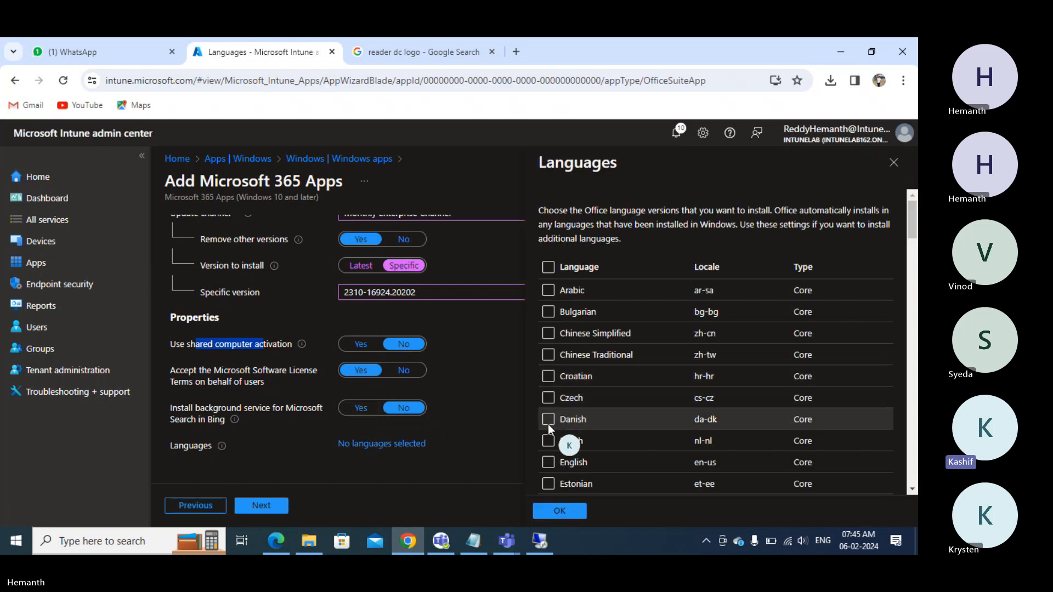
left_click(548, 463)
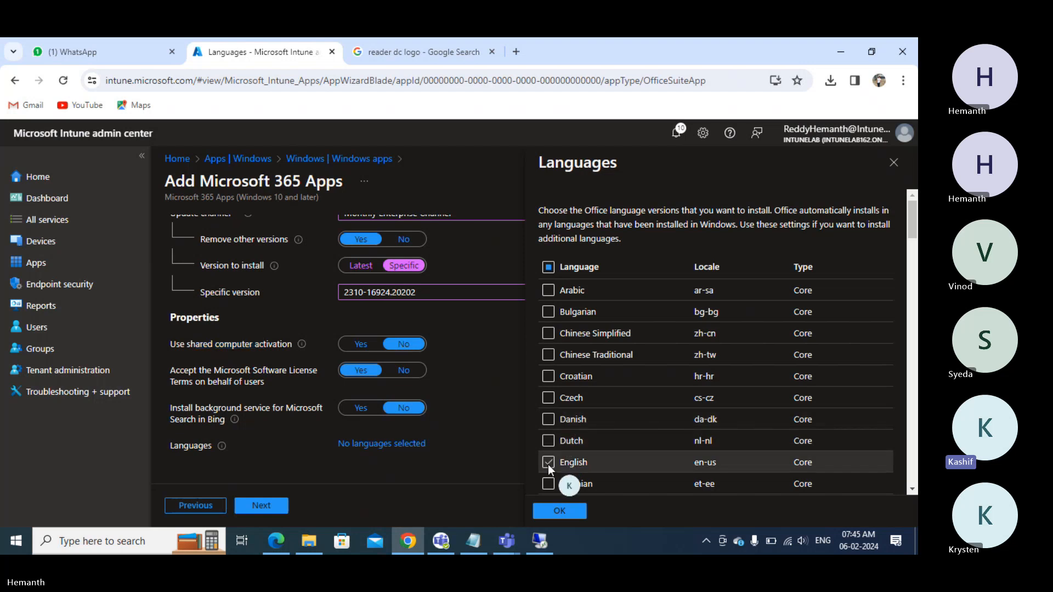
left_click(549, 515)
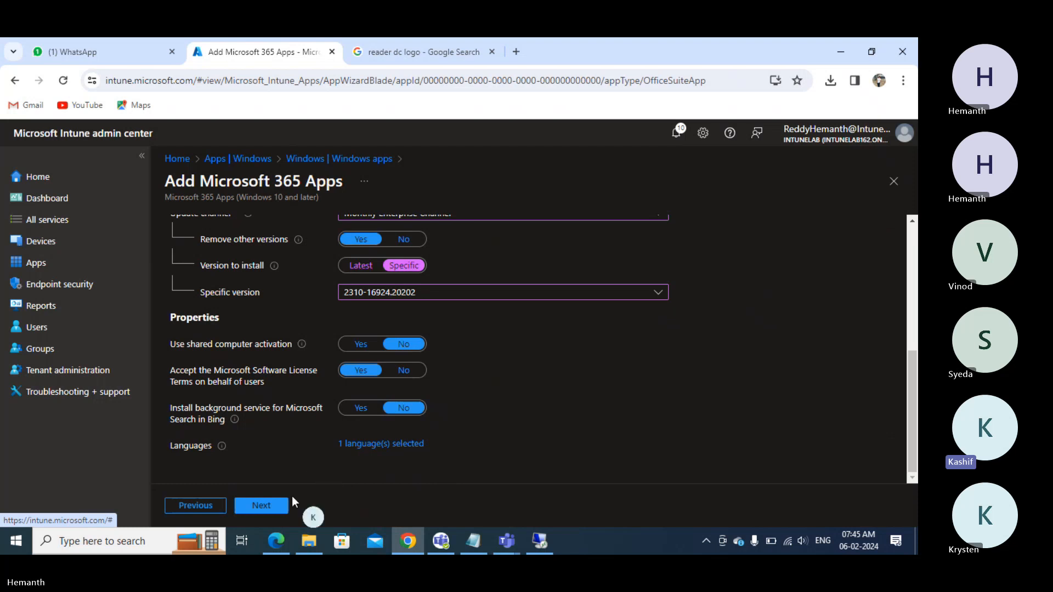
left_click(272, 507)
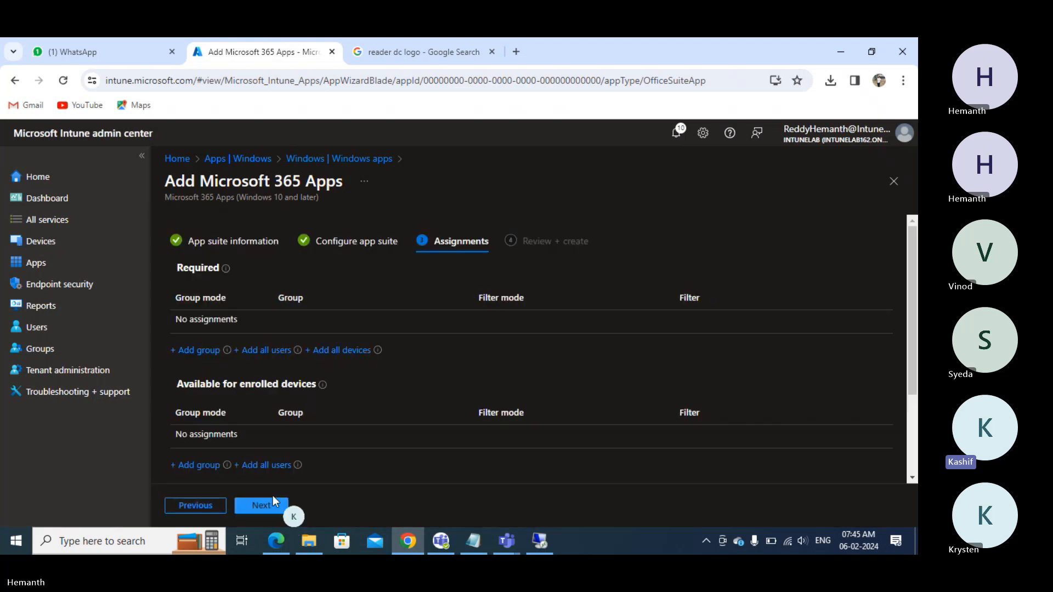
- Assign the suite as required for All devices and available for All users, then create it
left_click(346, 350)
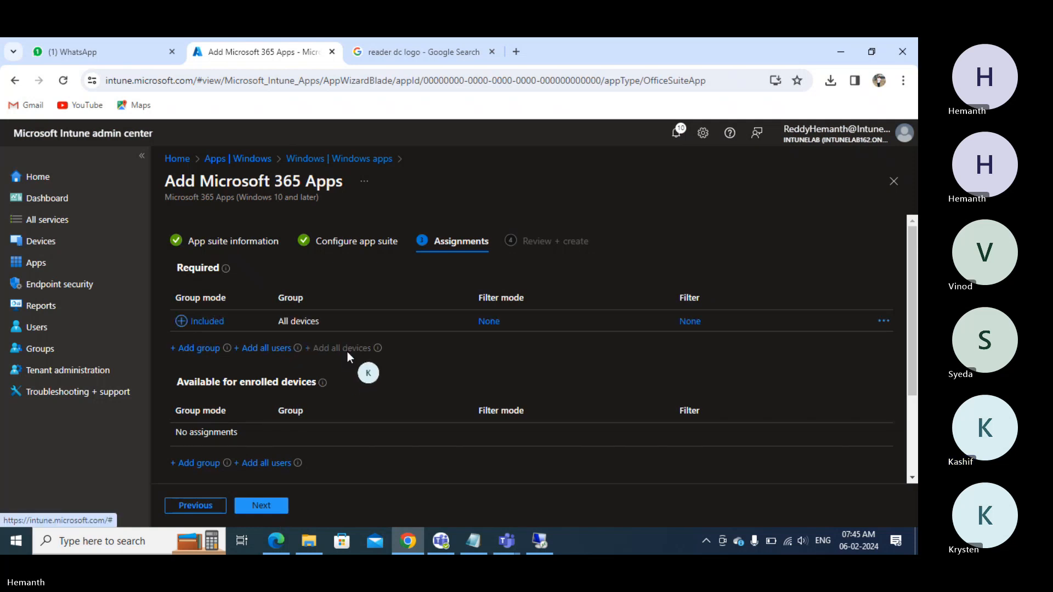
left_click(882, 322)
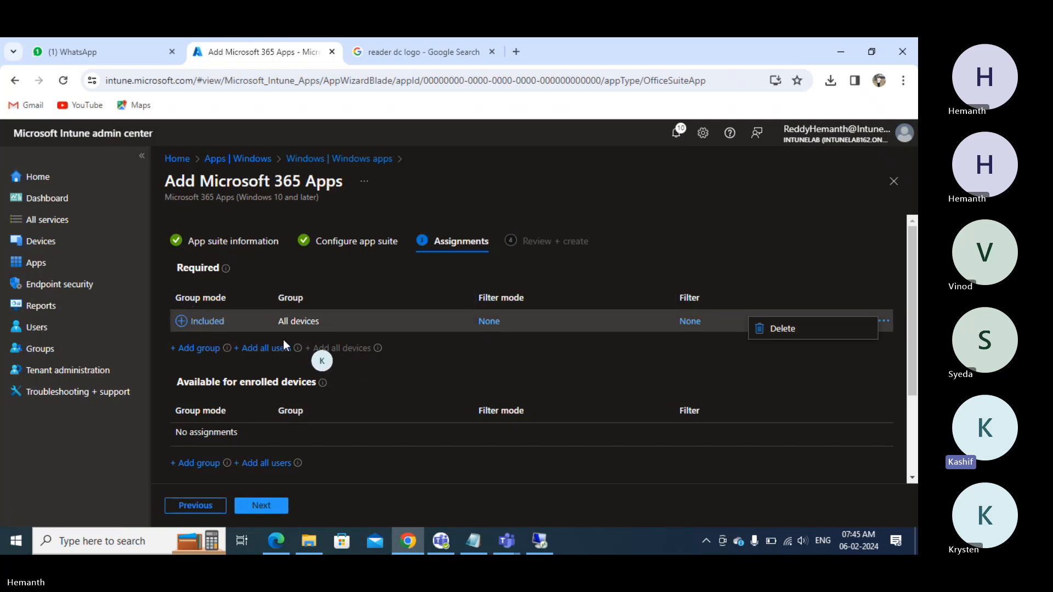
left_click(590, 330)
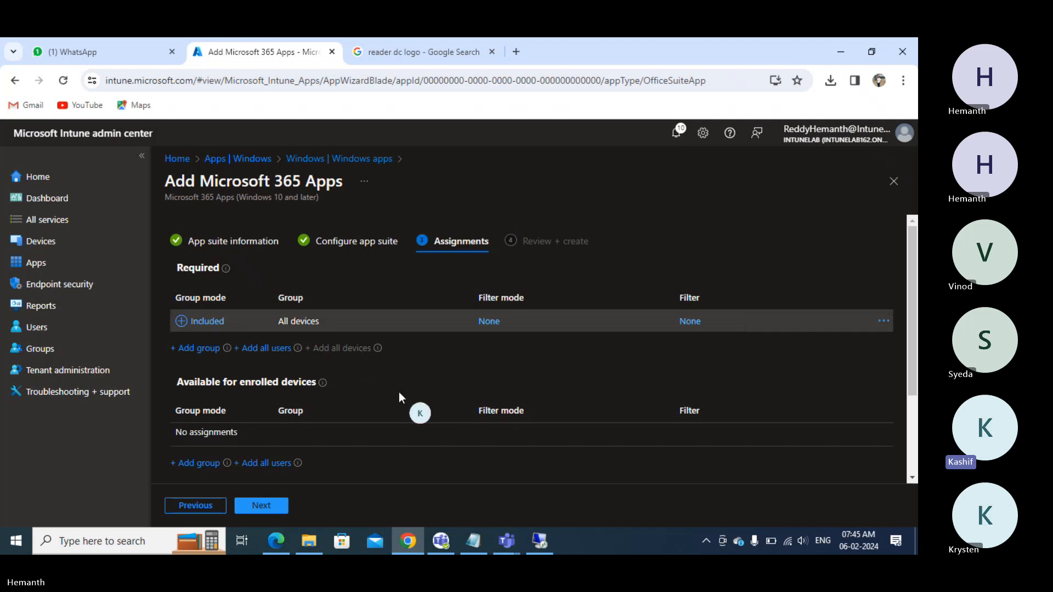
left_click(268, 462)
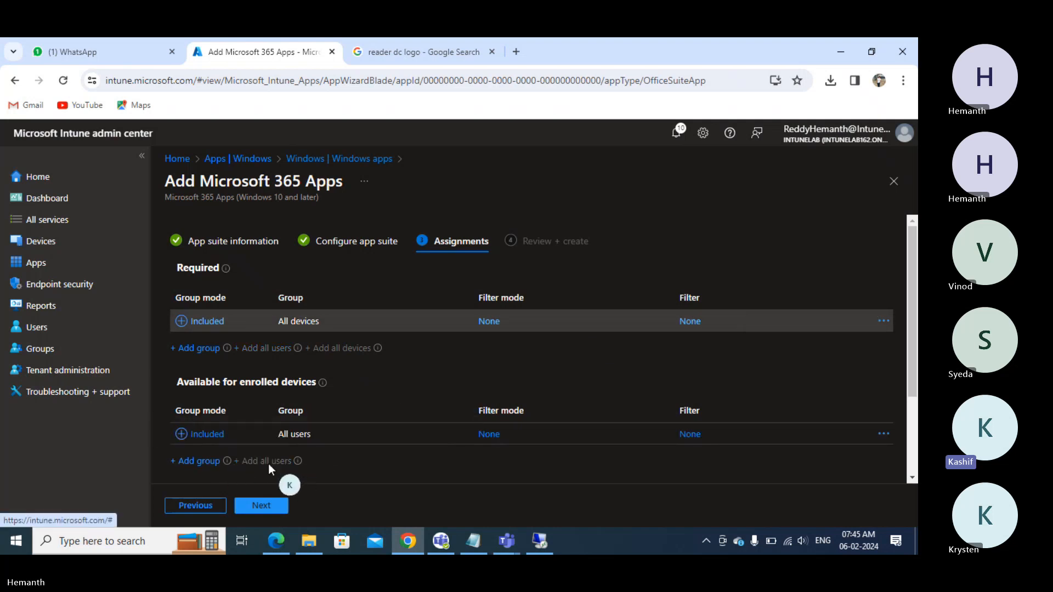
left_click(259, 503)
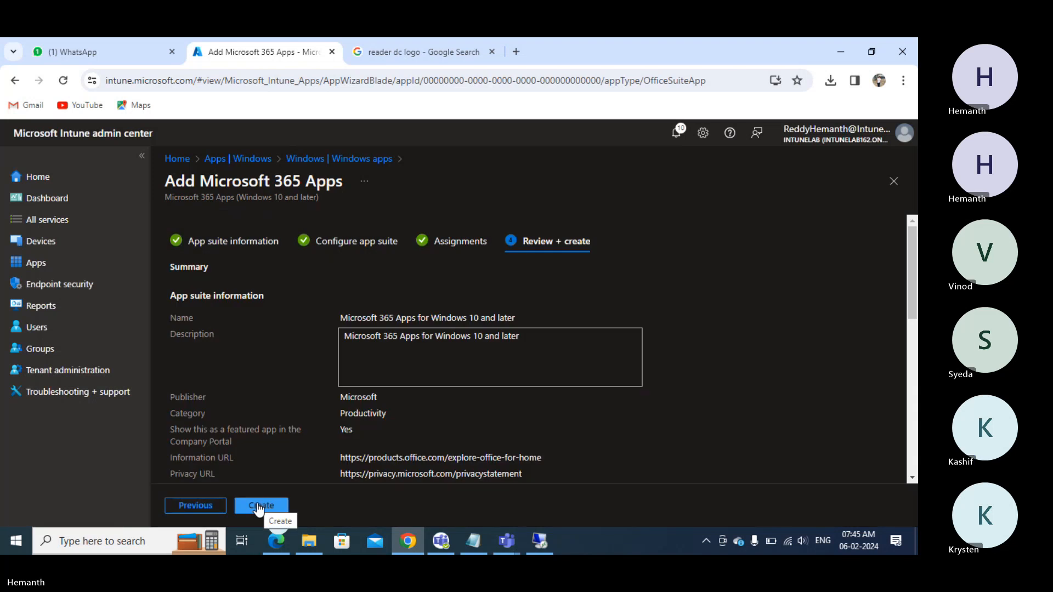
left_click(259, 506)
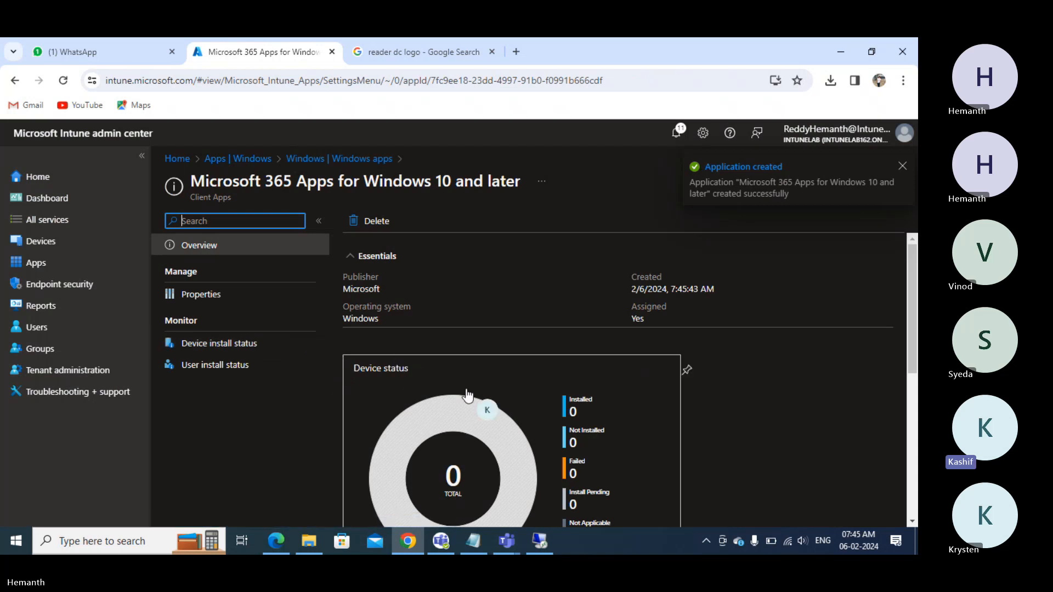
- On the test machine, close the Incoming folder and review the Company Portal app's details
left_click(540, 541)
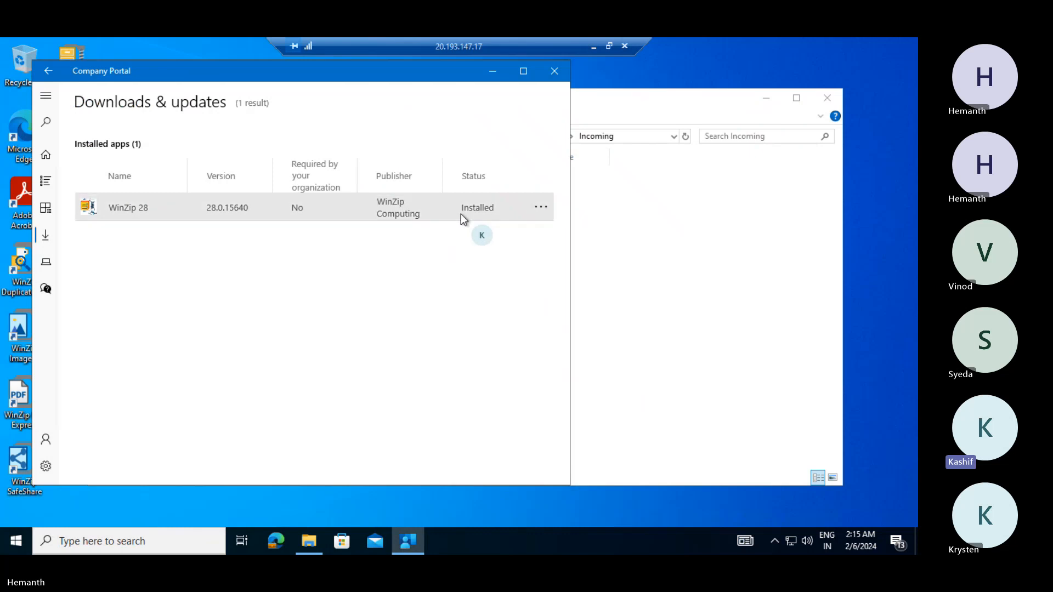
left_click(624, 258)
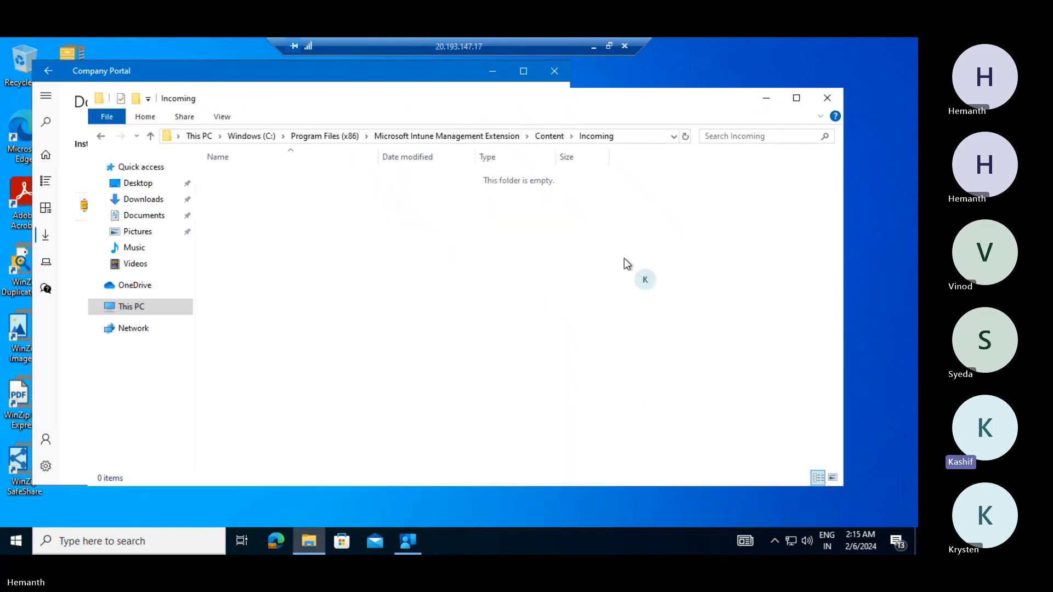
left_click(829, 98)
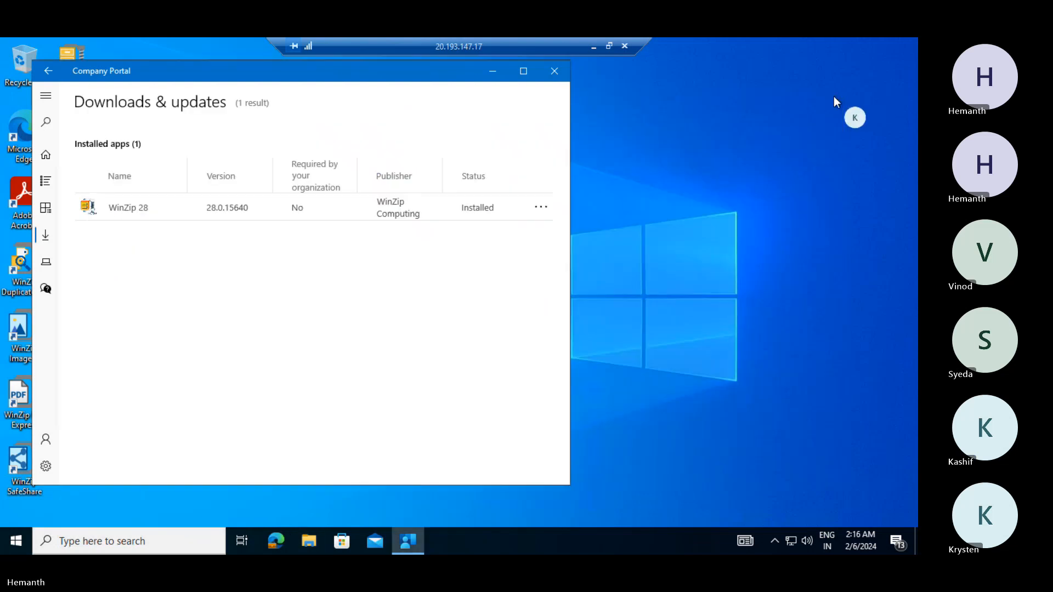
left_click(45, 156)
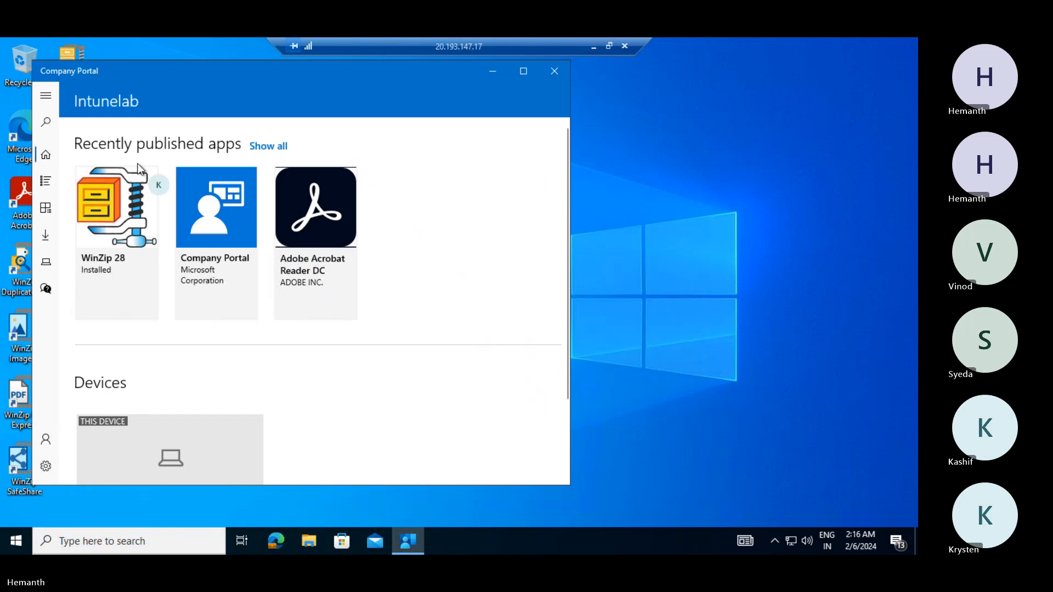
left_click_drag(295, 80, 411, 98)
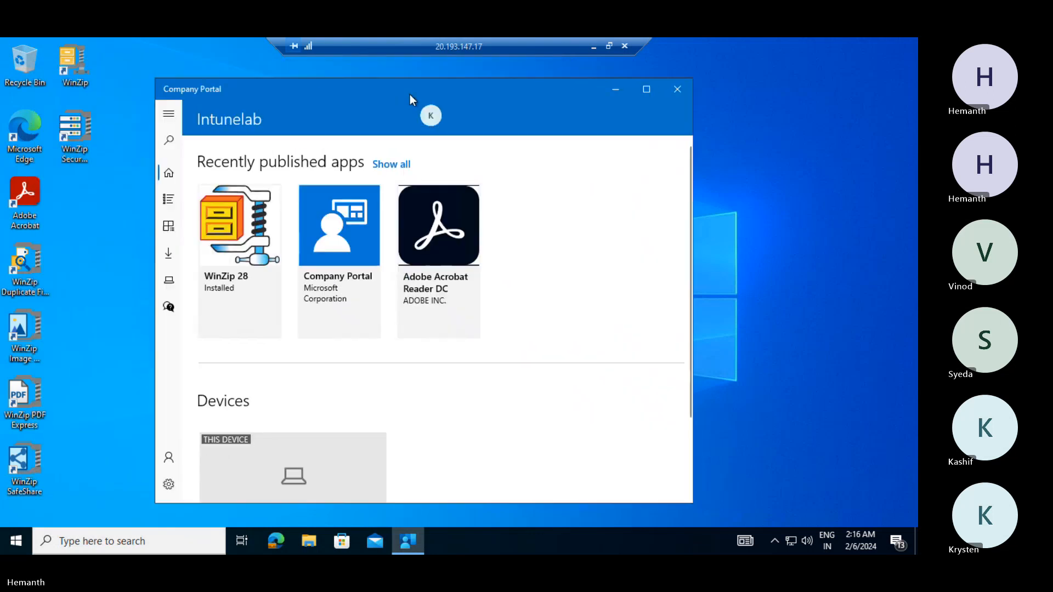
left_click(365, 232)
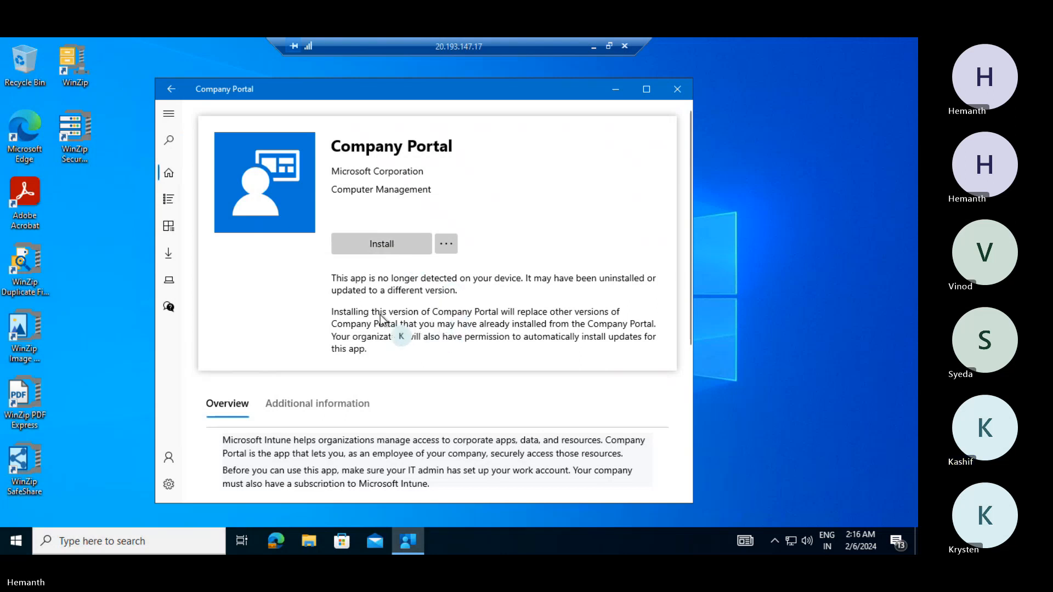
left_click(170, 93)
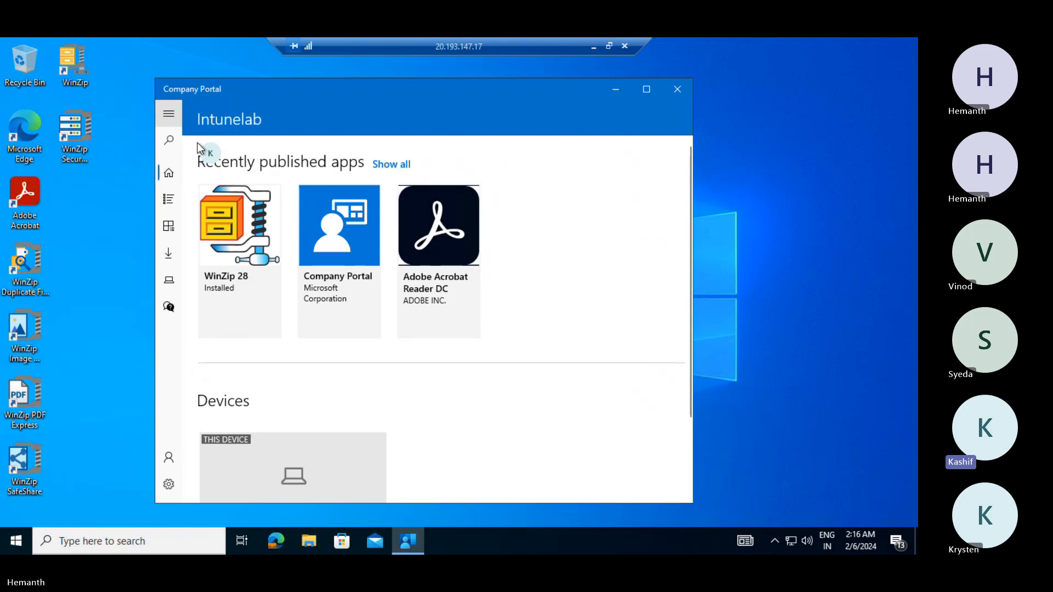
- Review the WinZip 28 and Adobe Acrobat Reader DC details, then sync this device
left_click(228, 235)
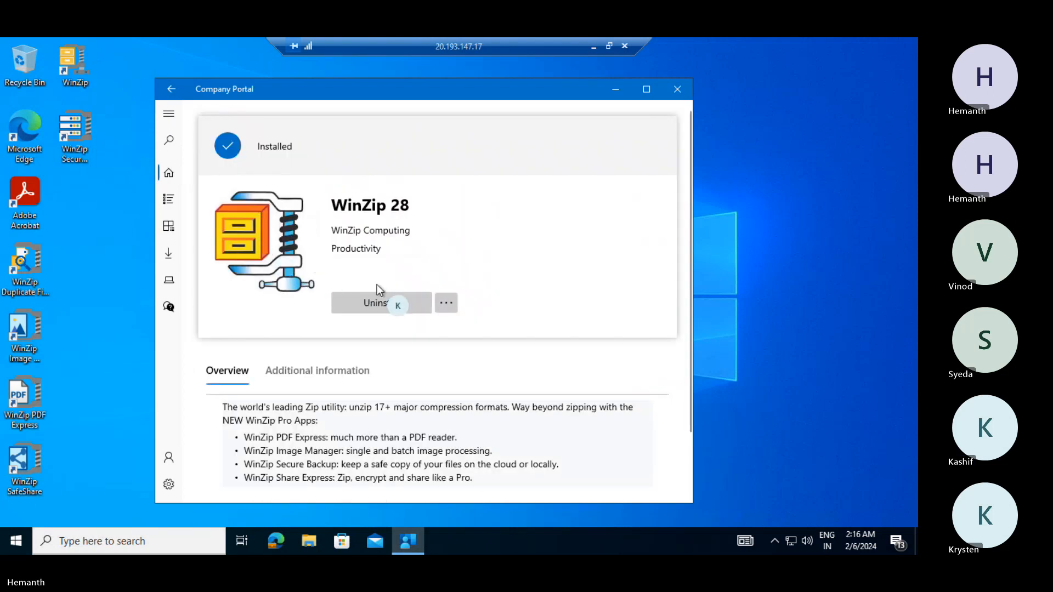
left_click(170, 89)
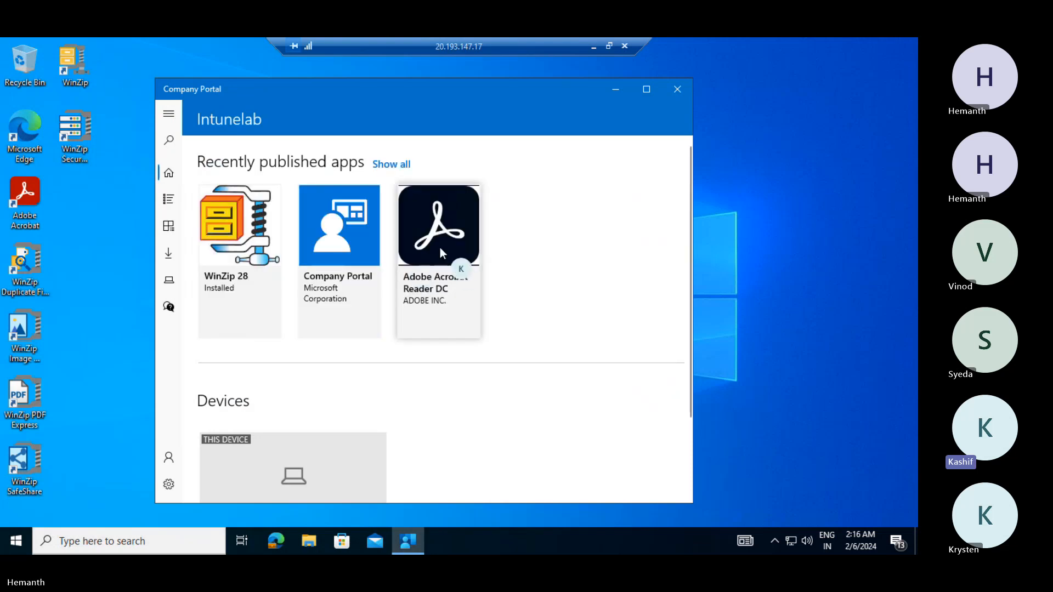
left_click(442, 252)
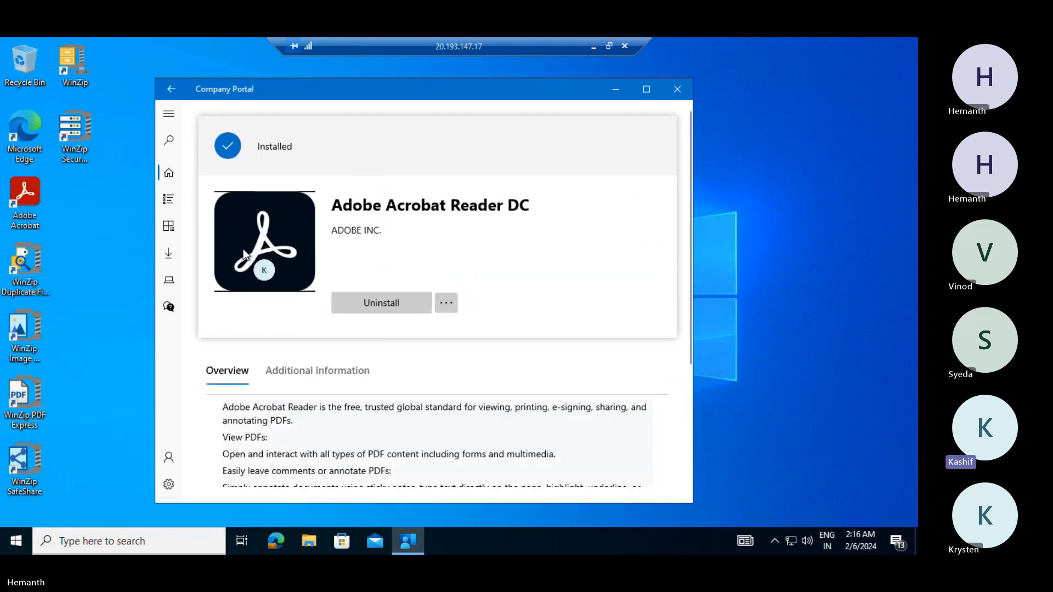
left_click(30, 192)
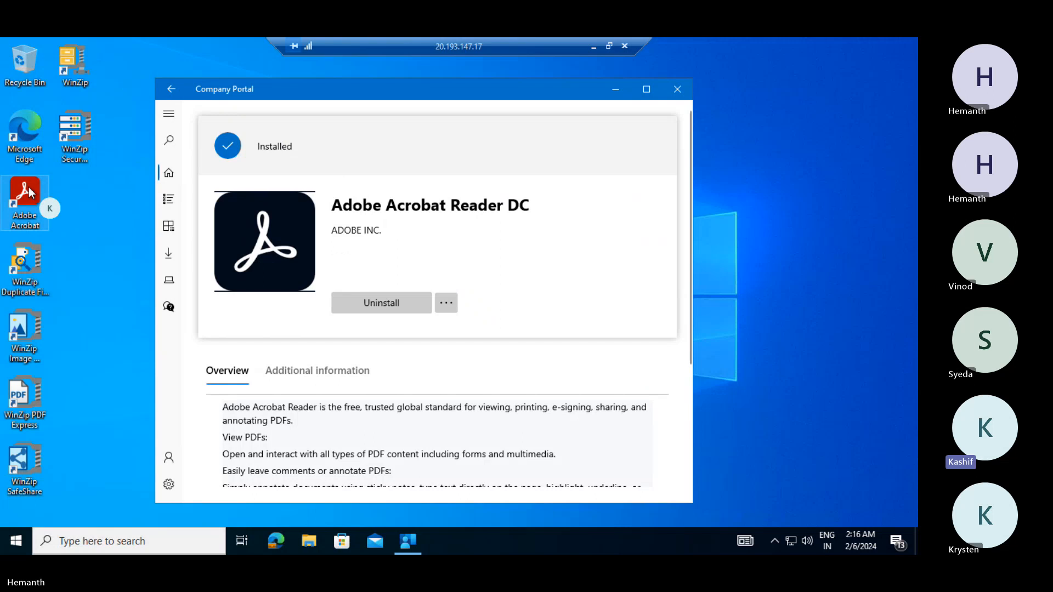
left_click(170, 89)
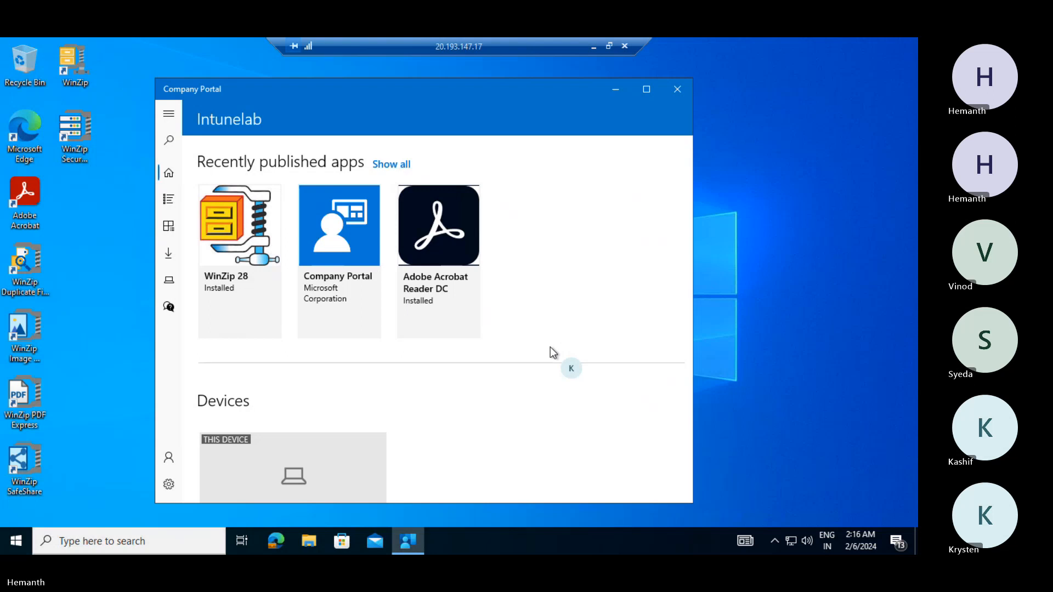
right_click(412, 534)
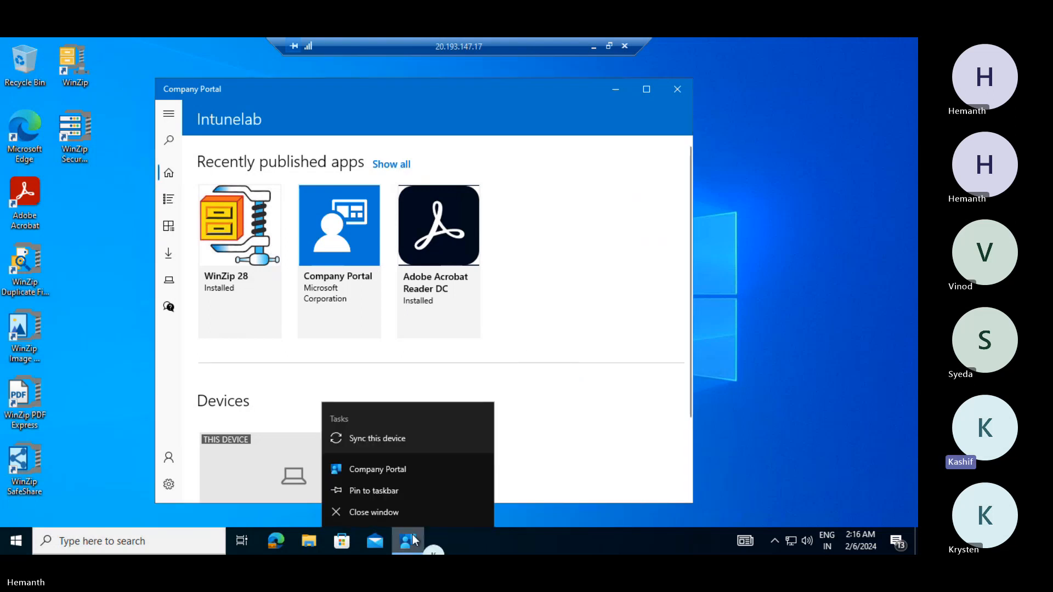
left_click(390, 438)
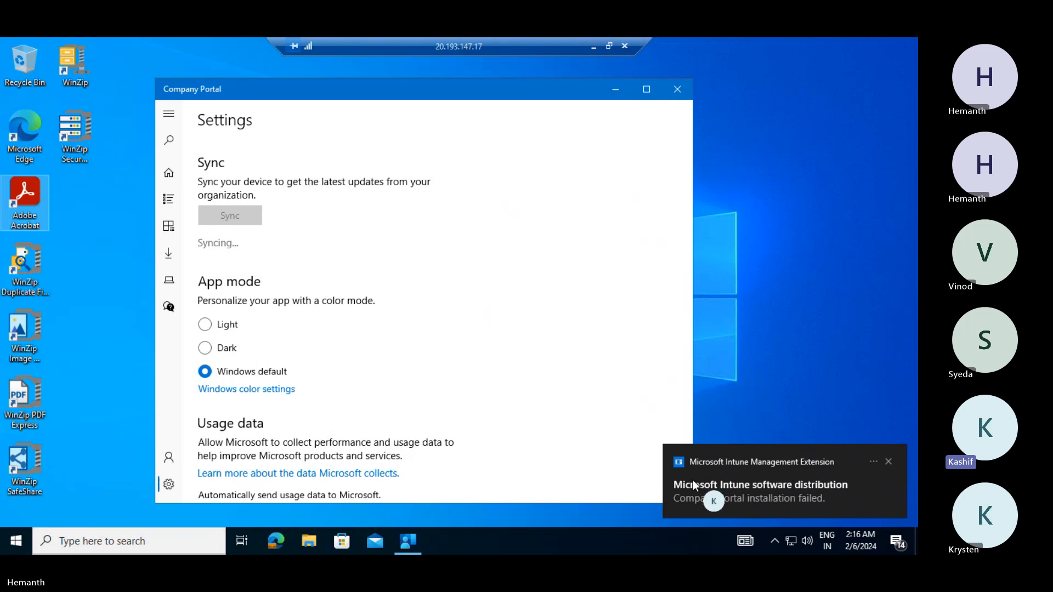
- Uninstall Company Portal from the Start menu's app list and confirm
left_click(16, 542)
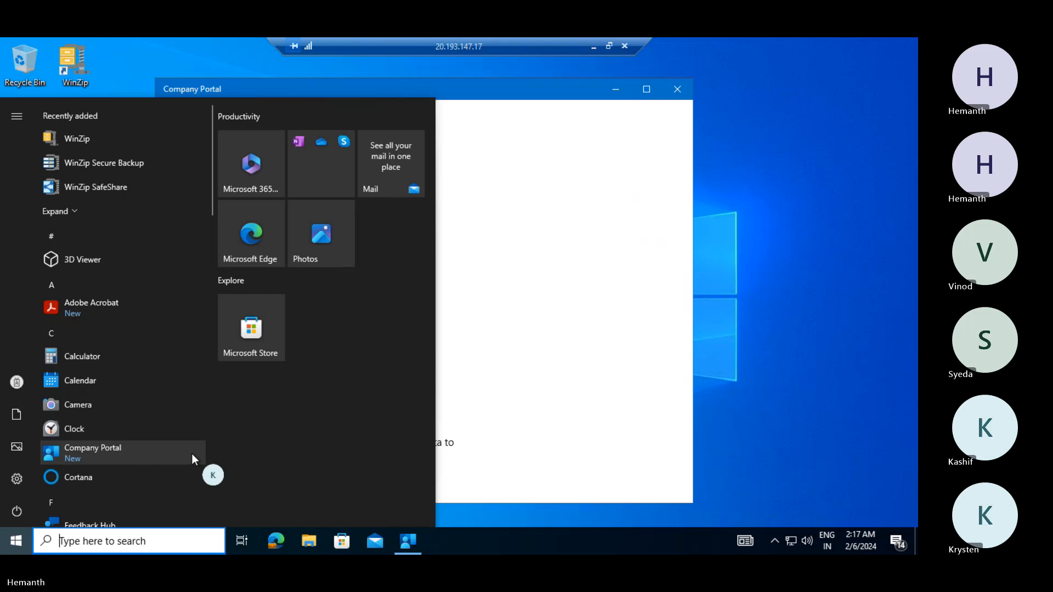
right_click(193, 453)
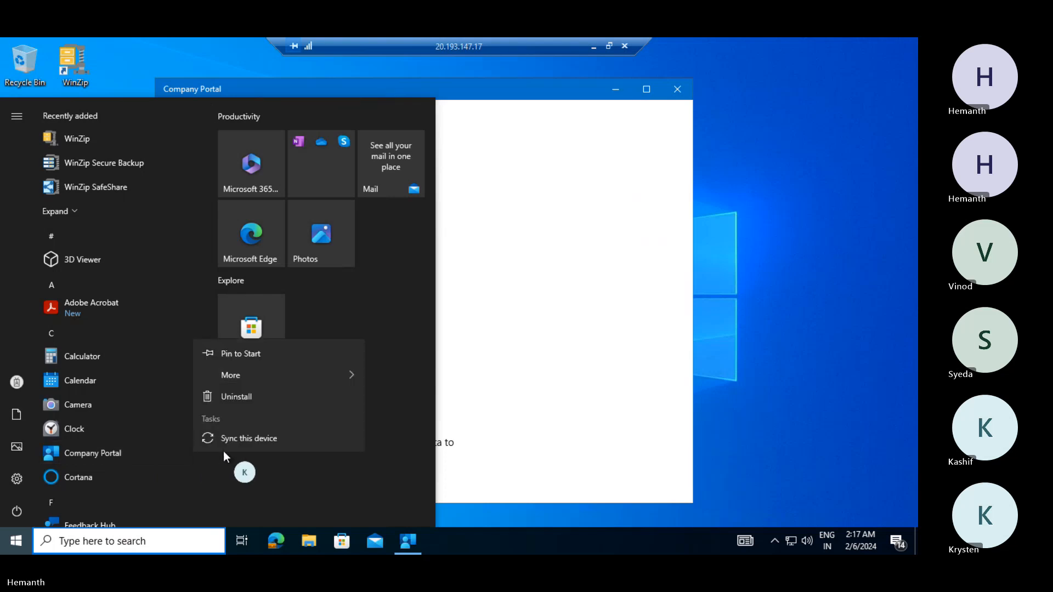
left_click(261, 399)
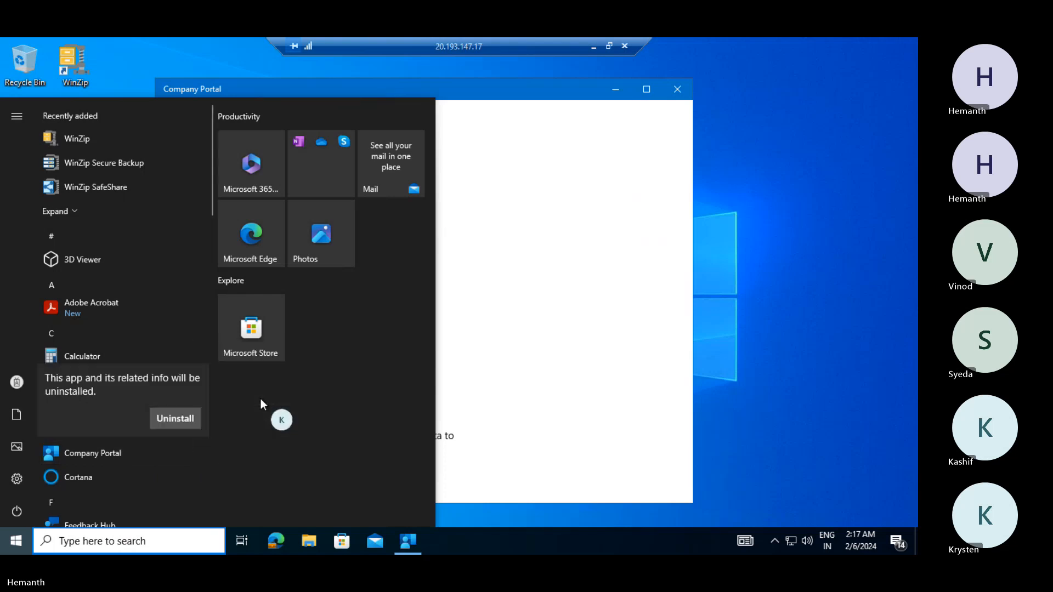
left_click(182, 419)
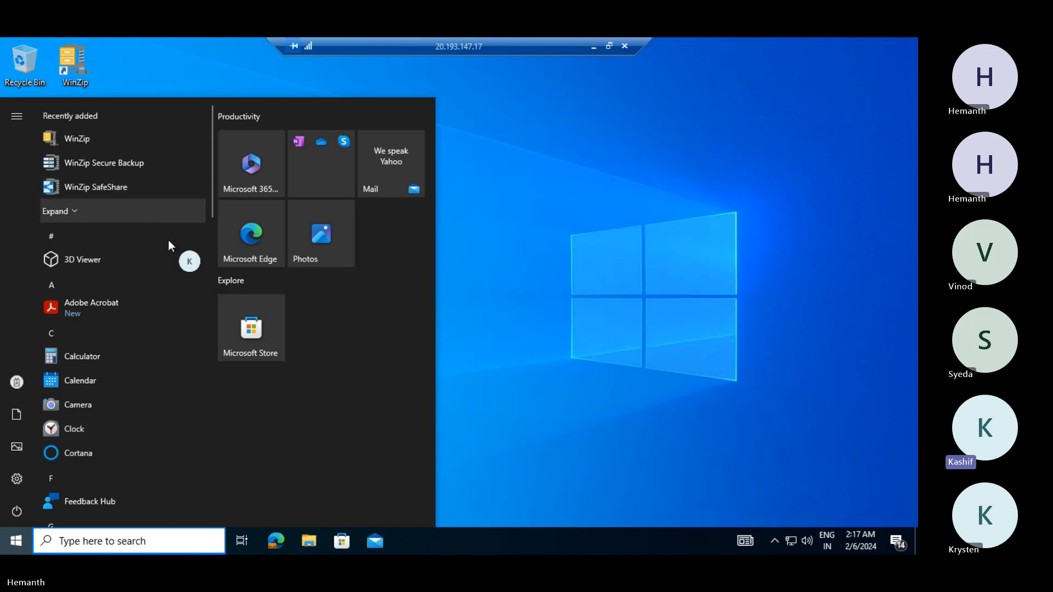
- Close the app list and refresh the remote desktop three times
left_click(515, 372)
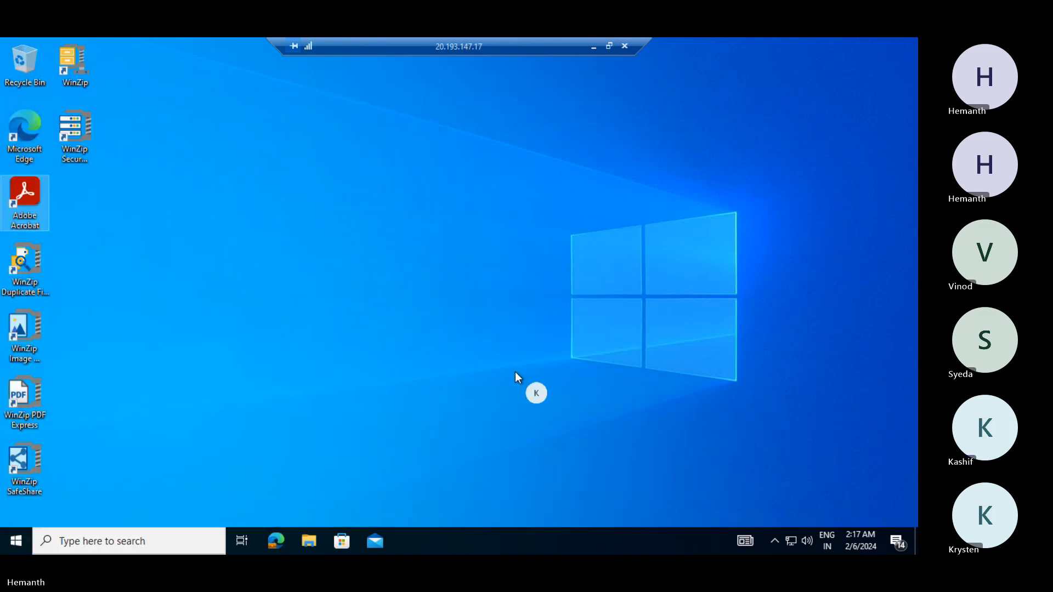
right_click(432, 249)
left_click(459, 288)
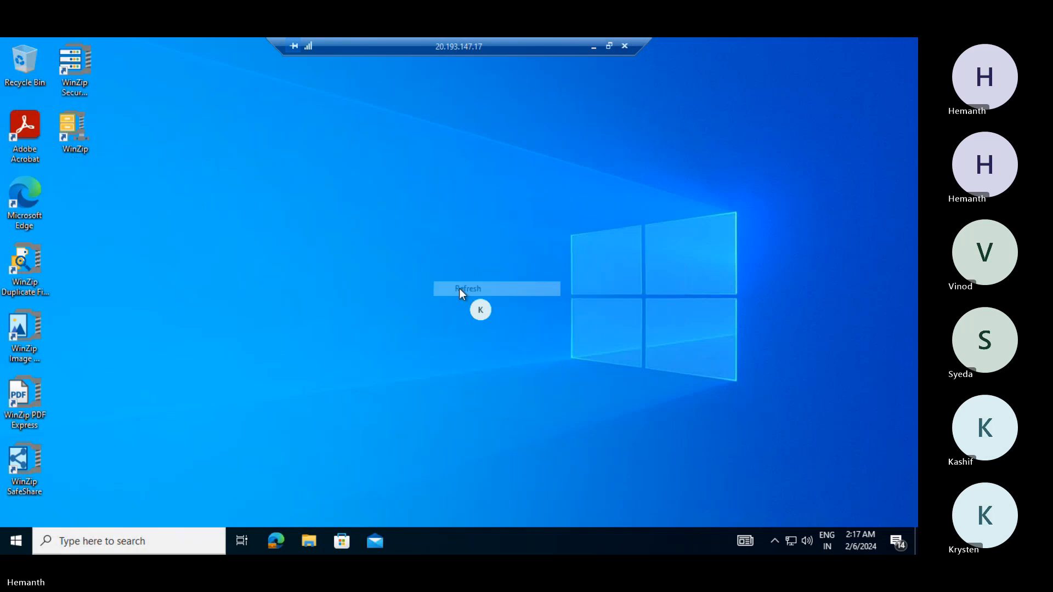
right_click(485, 265)
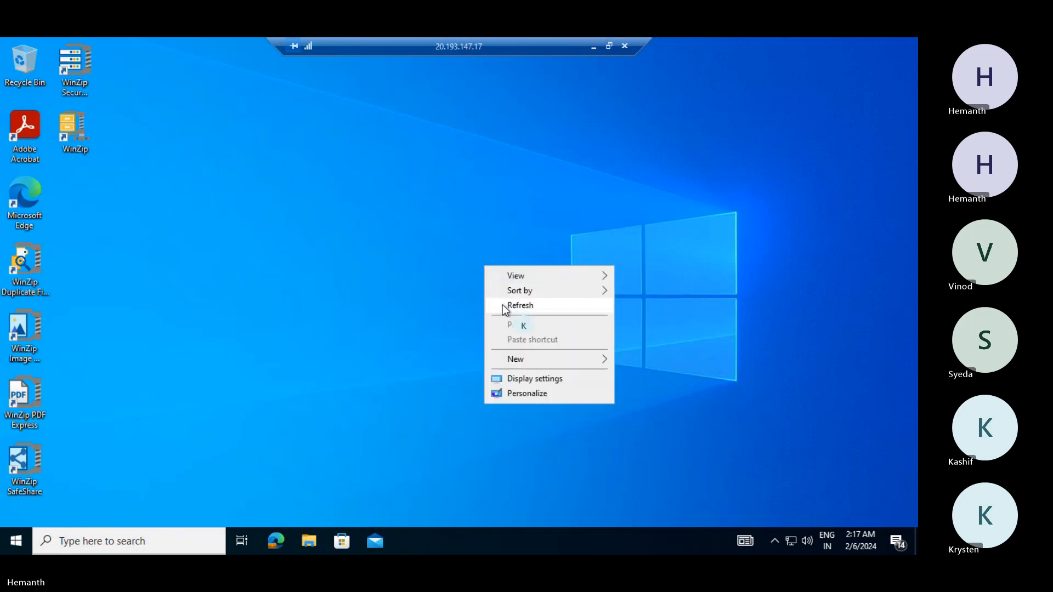
left_click(503, 306)
right_click(496, 241)
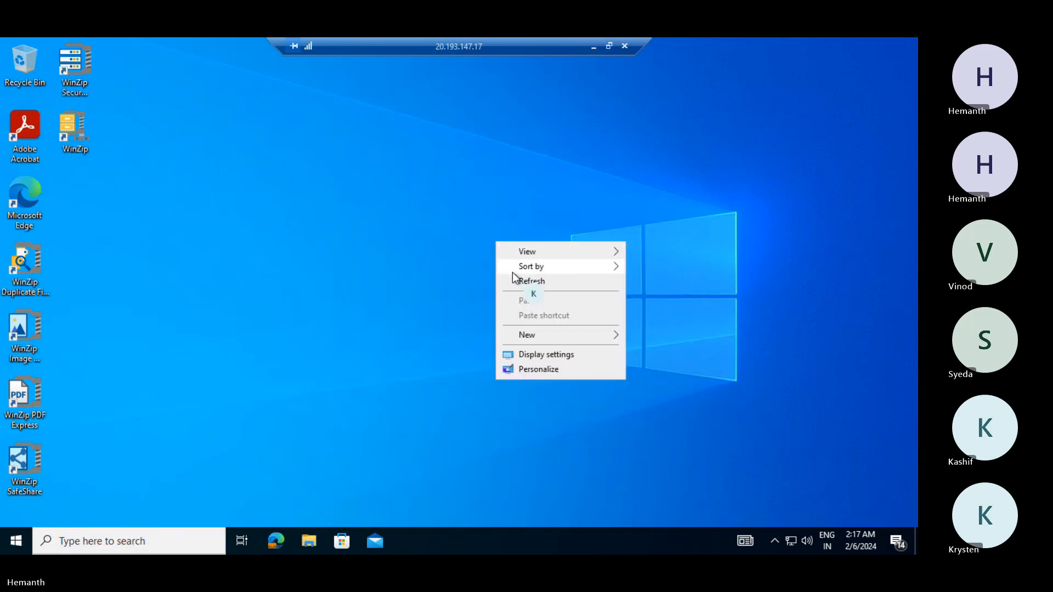
left_click(515, 279)
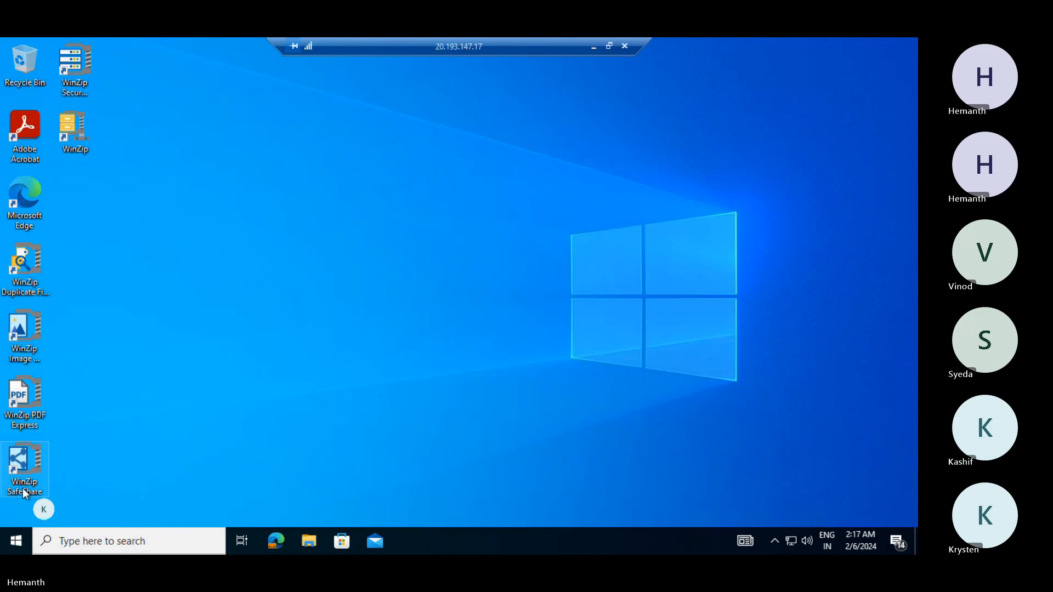
- Scroll through the Start menu app list, then minimize the remote session to reach local Intune
left_click(16, 542)
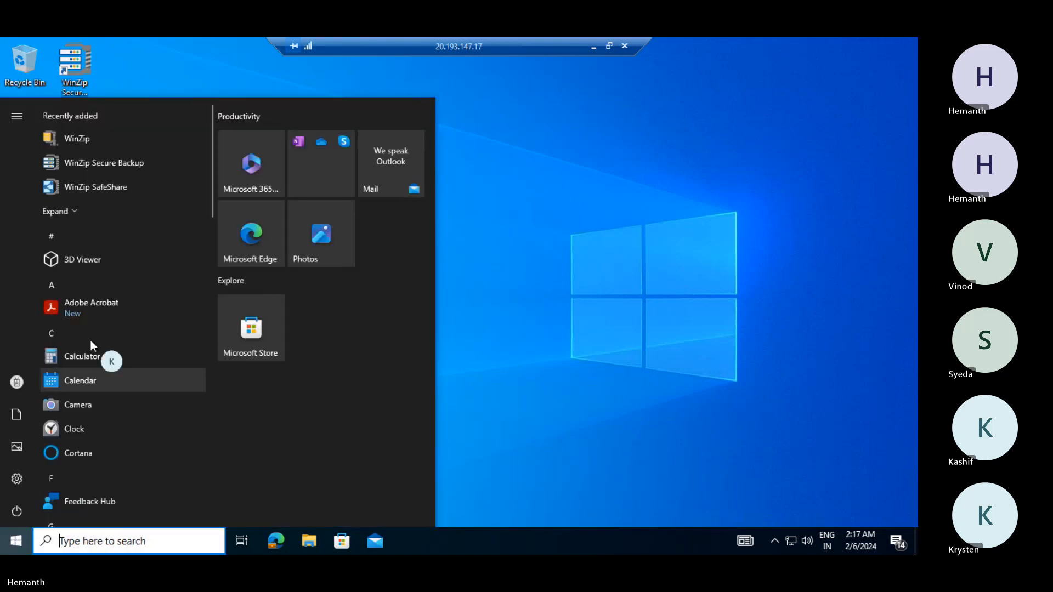
scroll(105, 194, "down", 2)
scroll(105, 187, "down", 10)
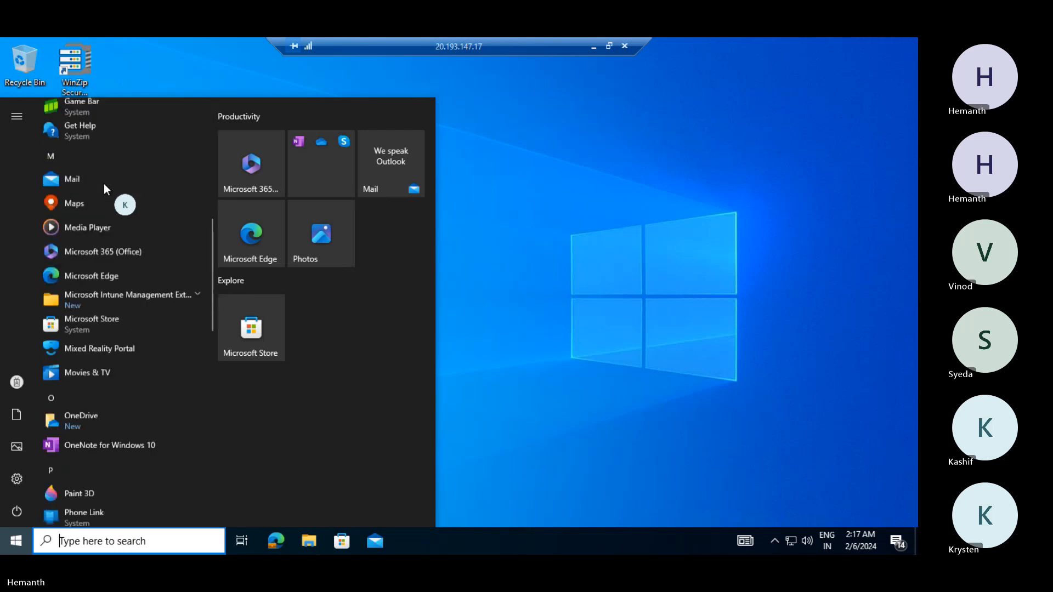
scroll(104, 184, "down", 3)
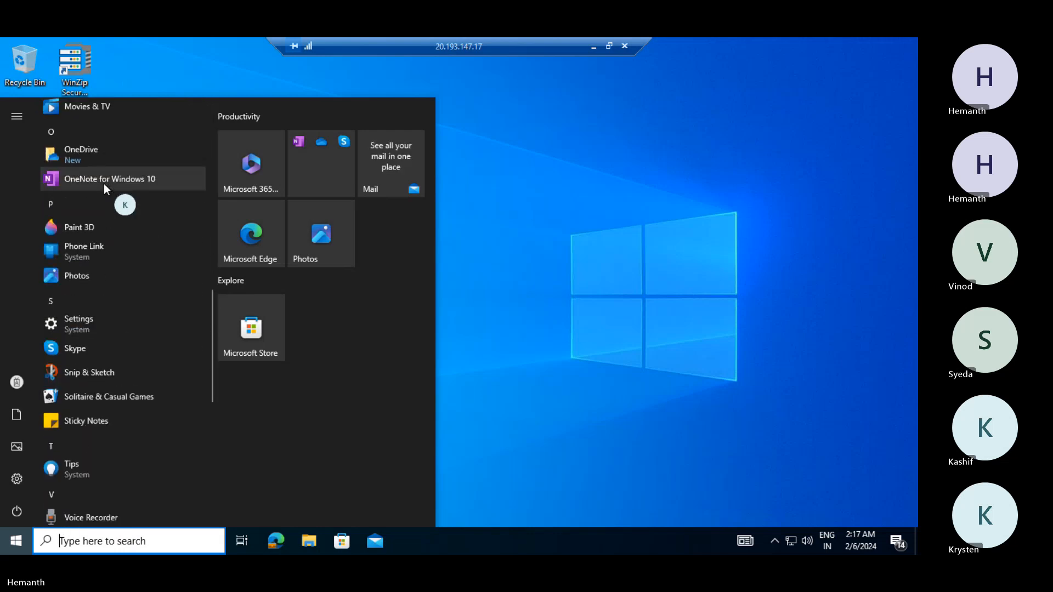
scroll(104, 187, "down", 3)
left_click(693, 378)
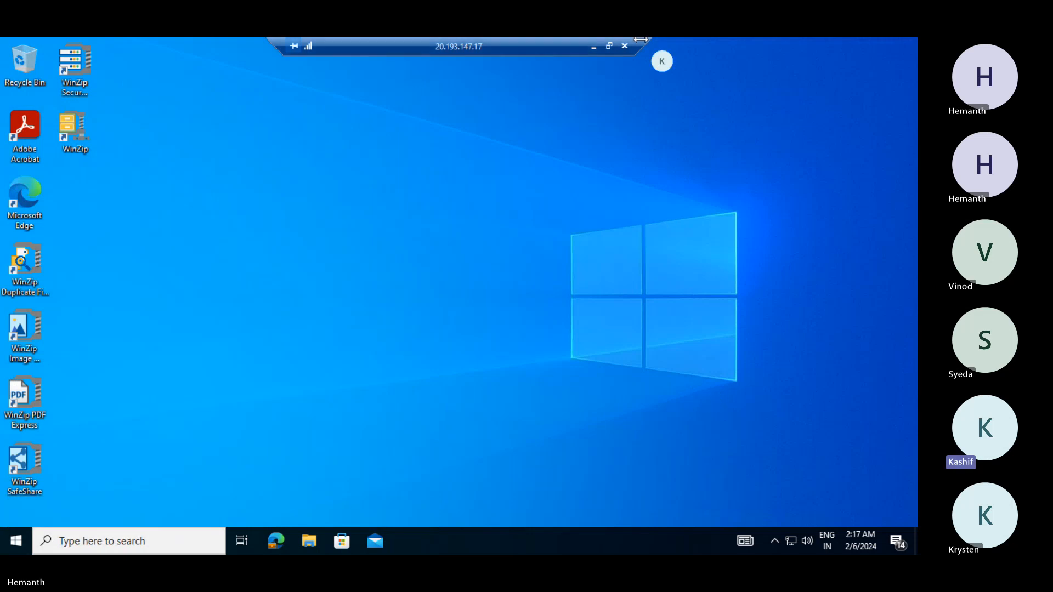
left_click(593, 50)
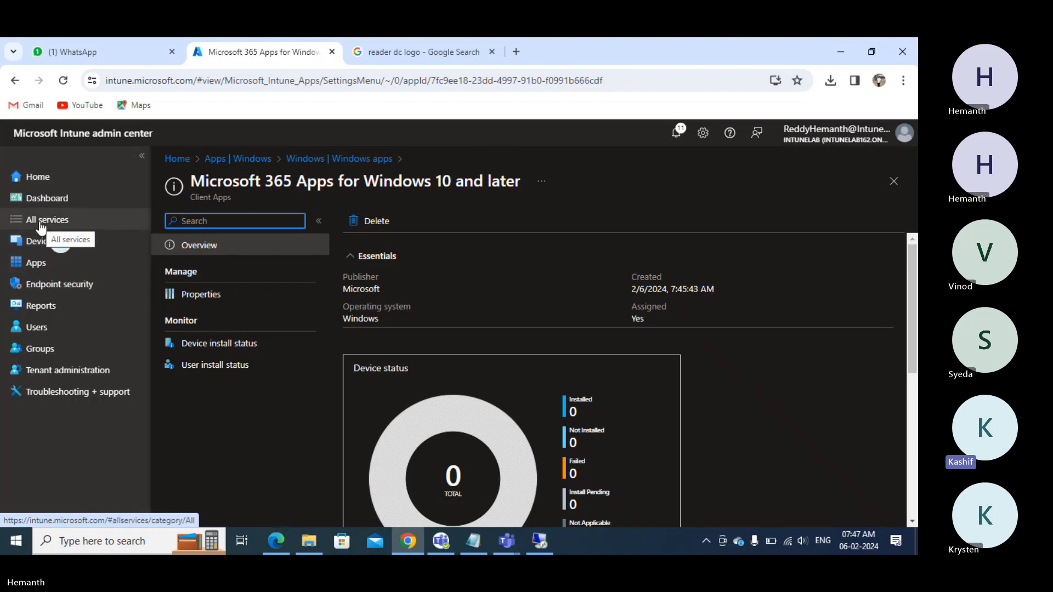
- Go to Apps > Windows > Company Portal > Properties and edit its Assignments
left_click(37, 265)
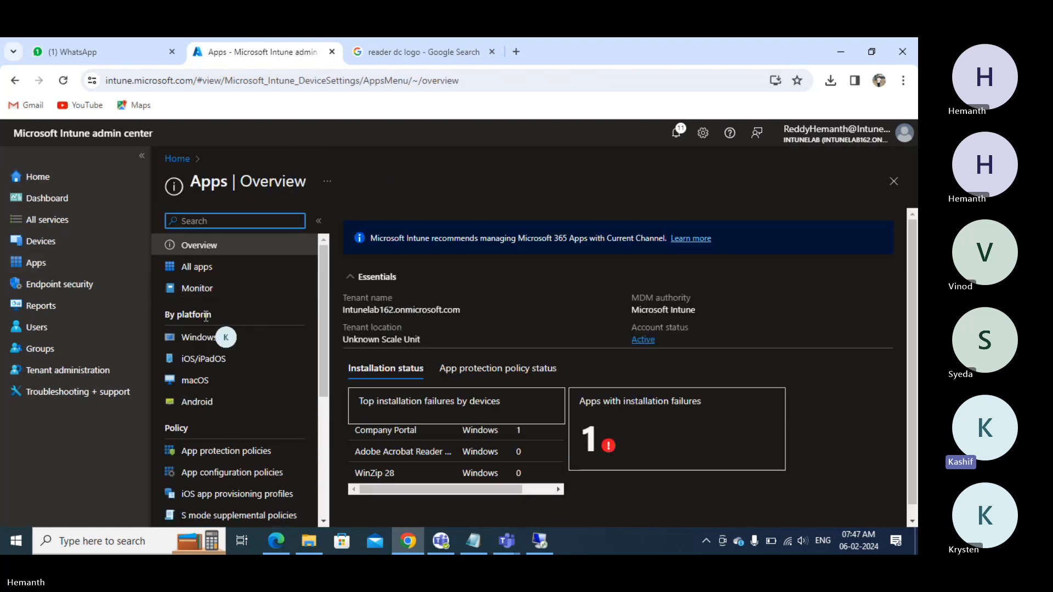
left_click(199, 339)
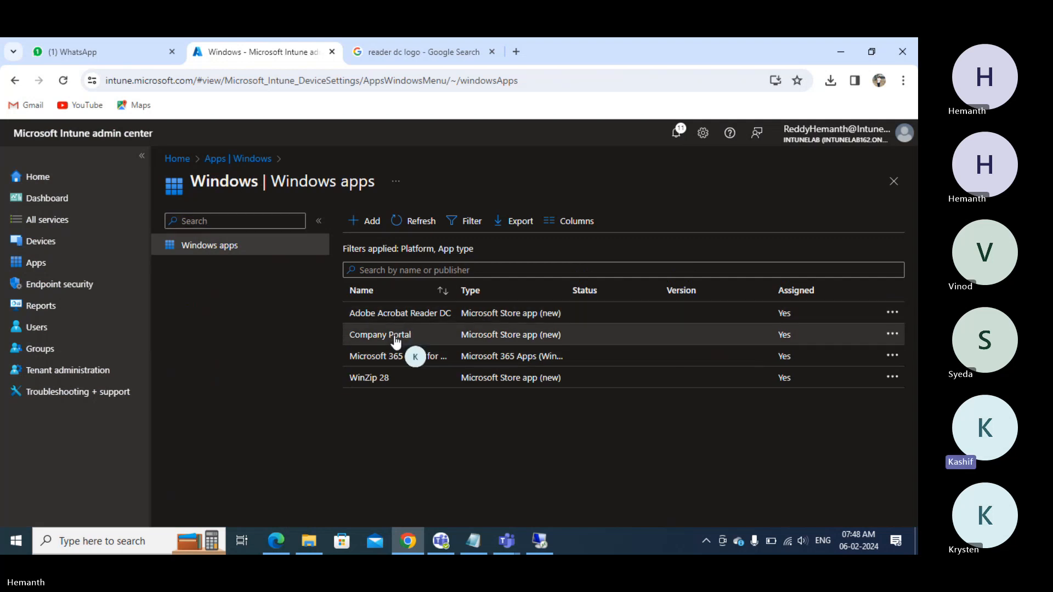
left_click(396, 336)
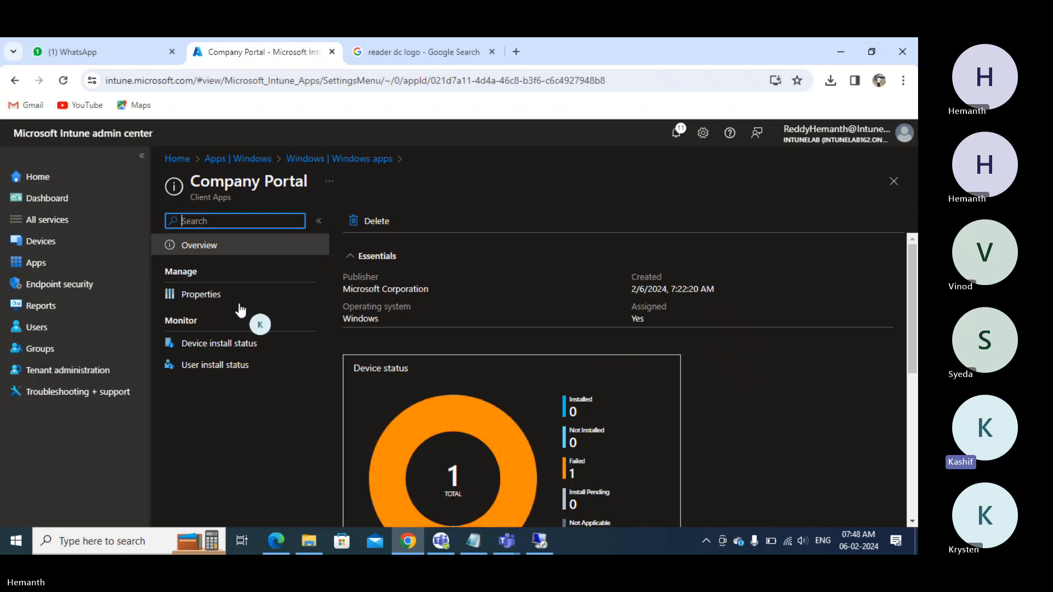
left_click(217, 296)
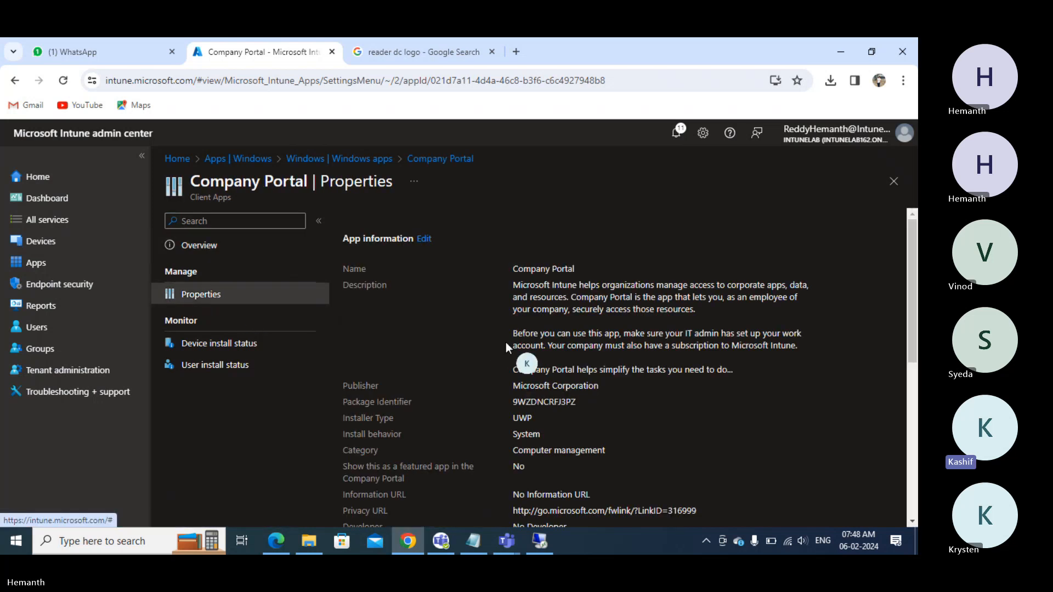
scroll(506, 343, "down", 10)
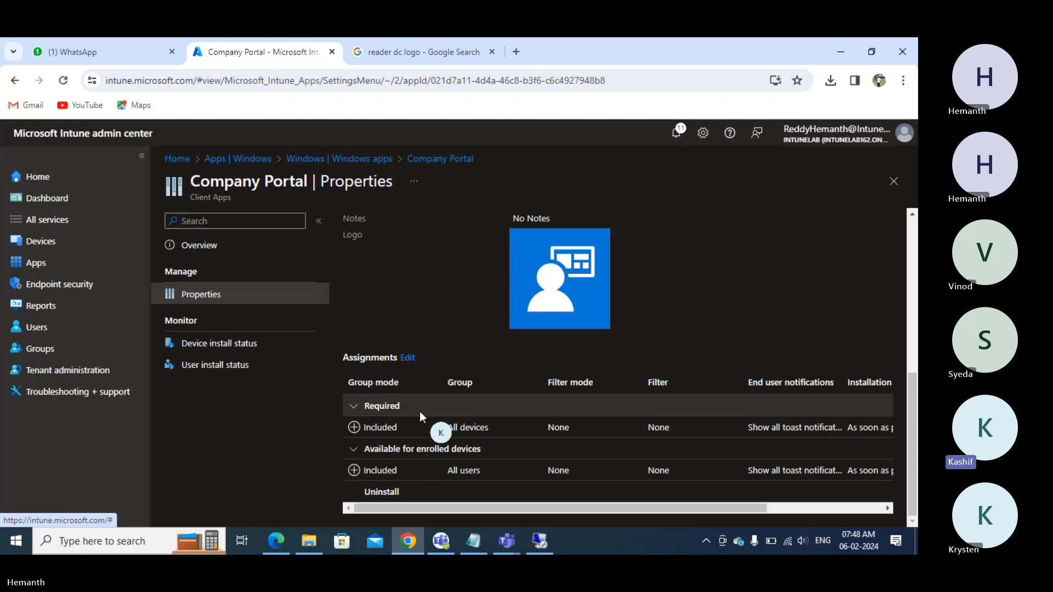
left_click(407, 358)
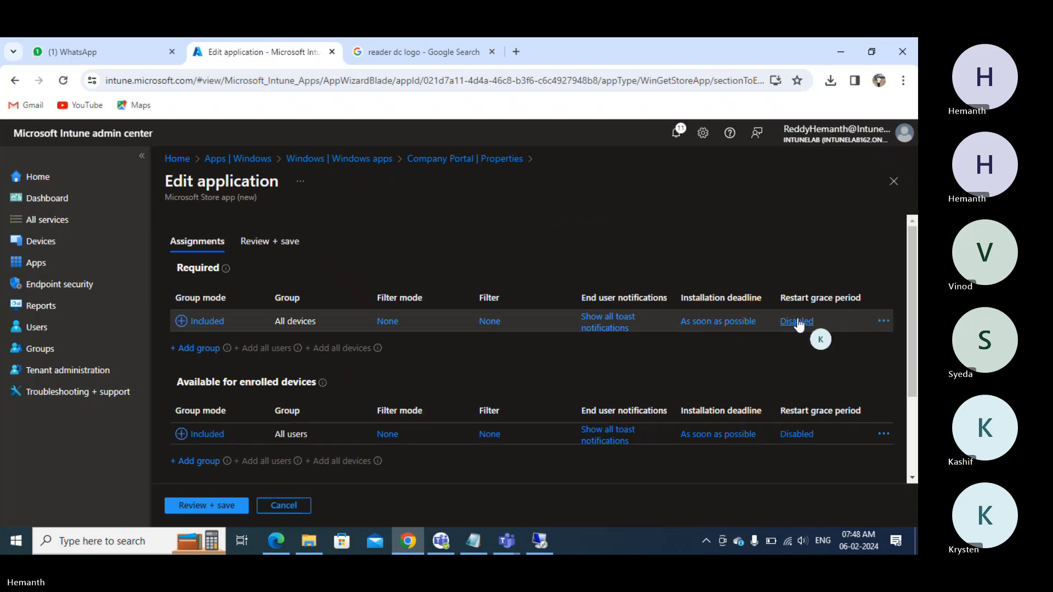
- Delete Company Portal's required All devices assignment and save the change
left_click(883, 324)
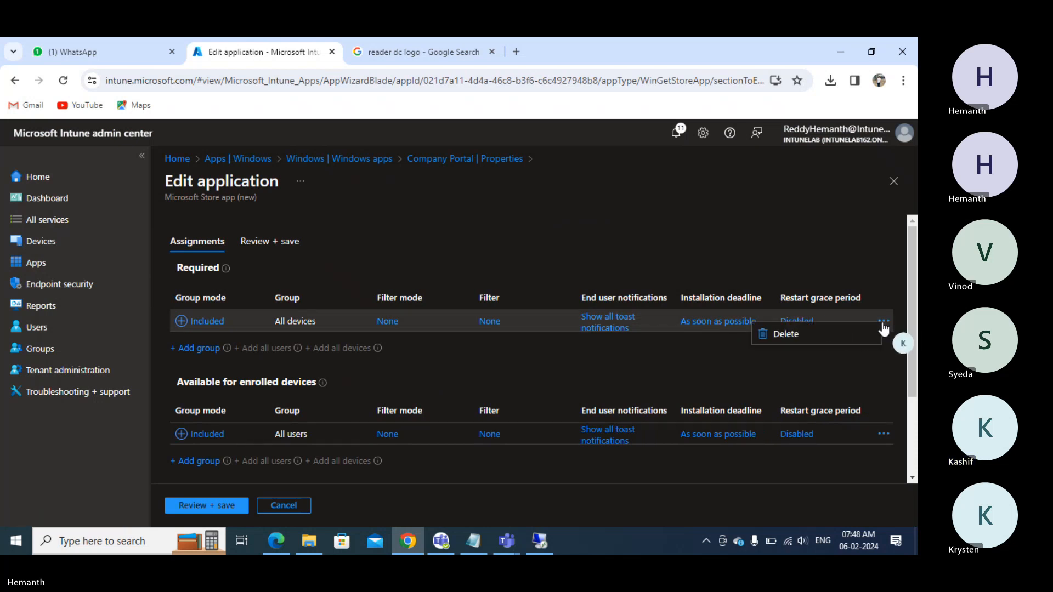
left_click(840, 338)
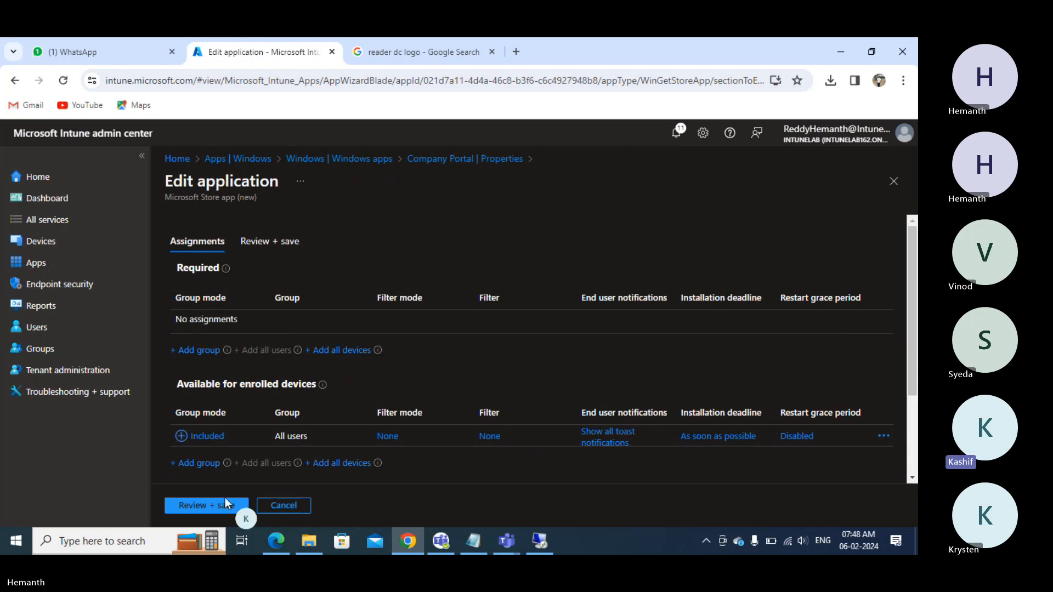
left_click(199, 507)
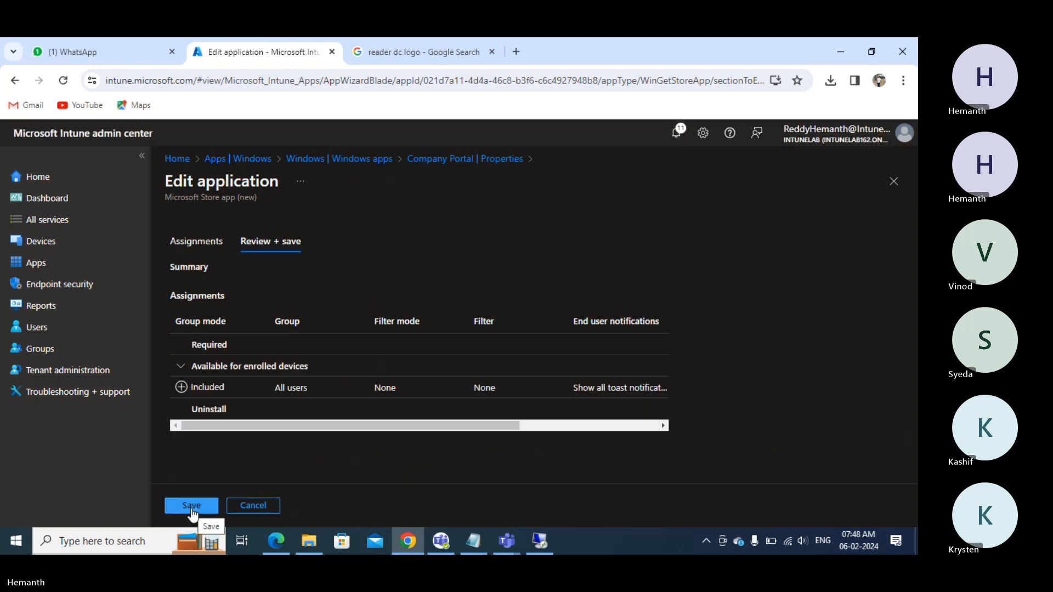
left_click(191, 506)
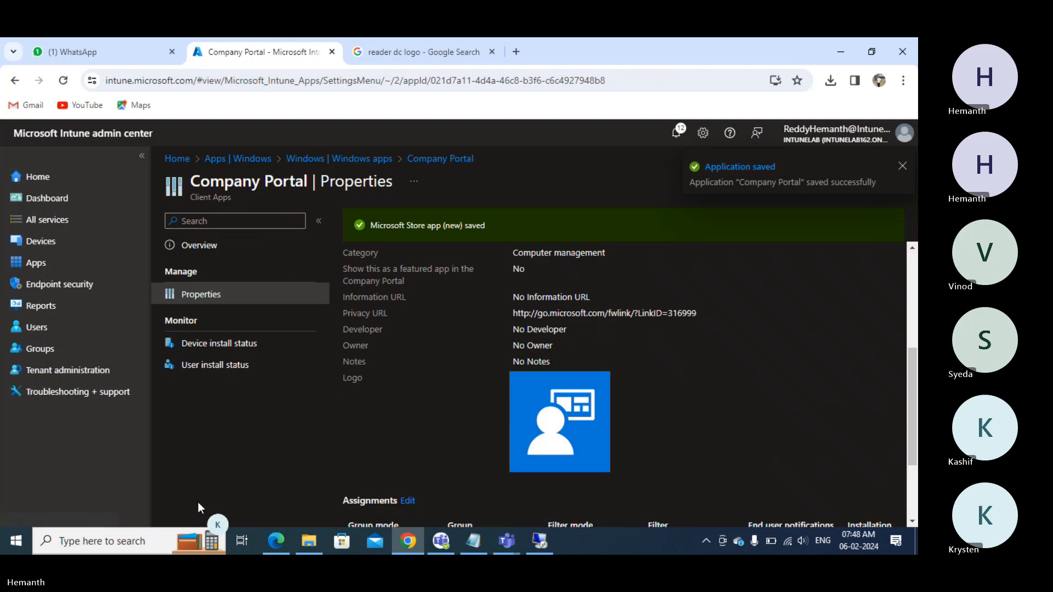
scroll(388, 379, "down", 2)
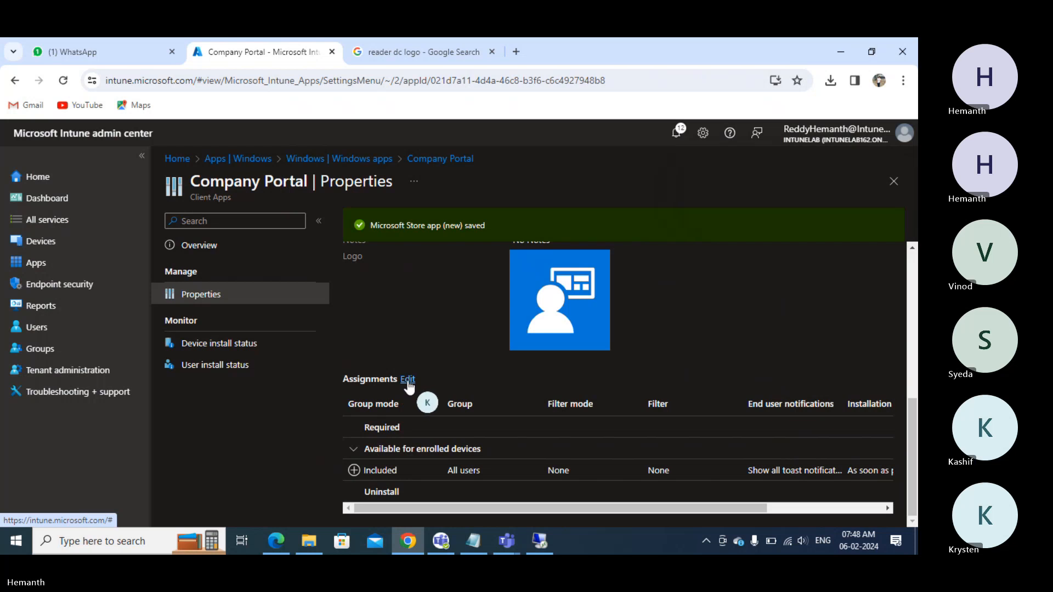
- Add the Win10 Devices group as a required assignment and save
left_click(407, 379)
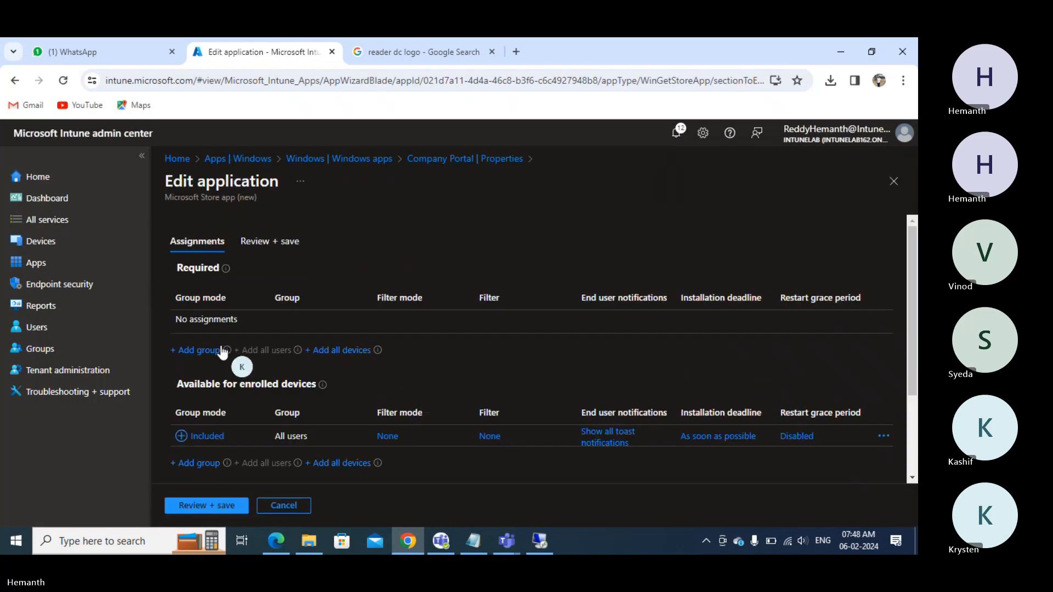
left_click(179, 350)
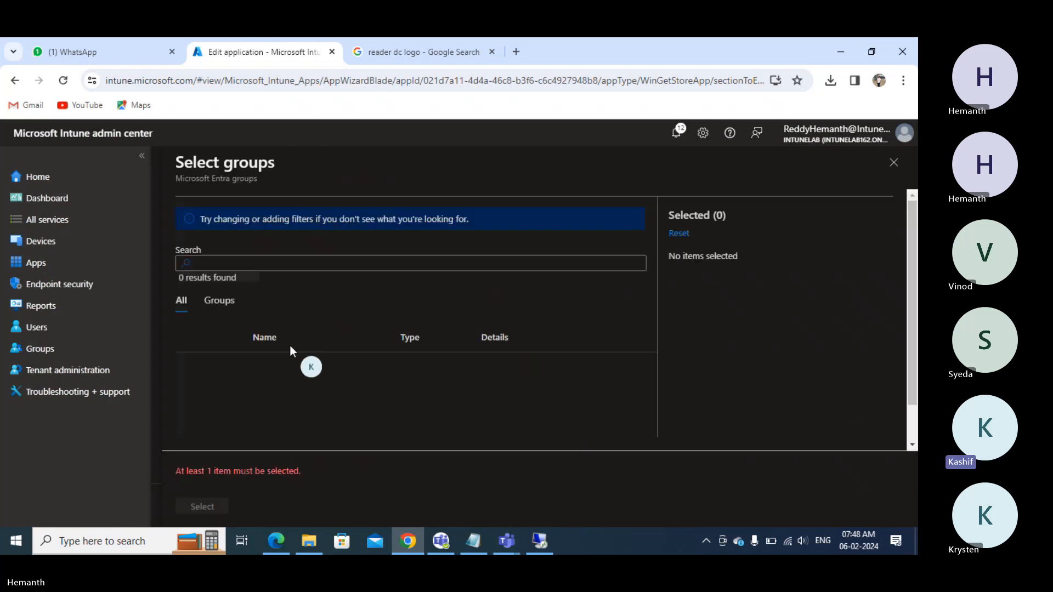
scroll(290, 356, "down", 5)
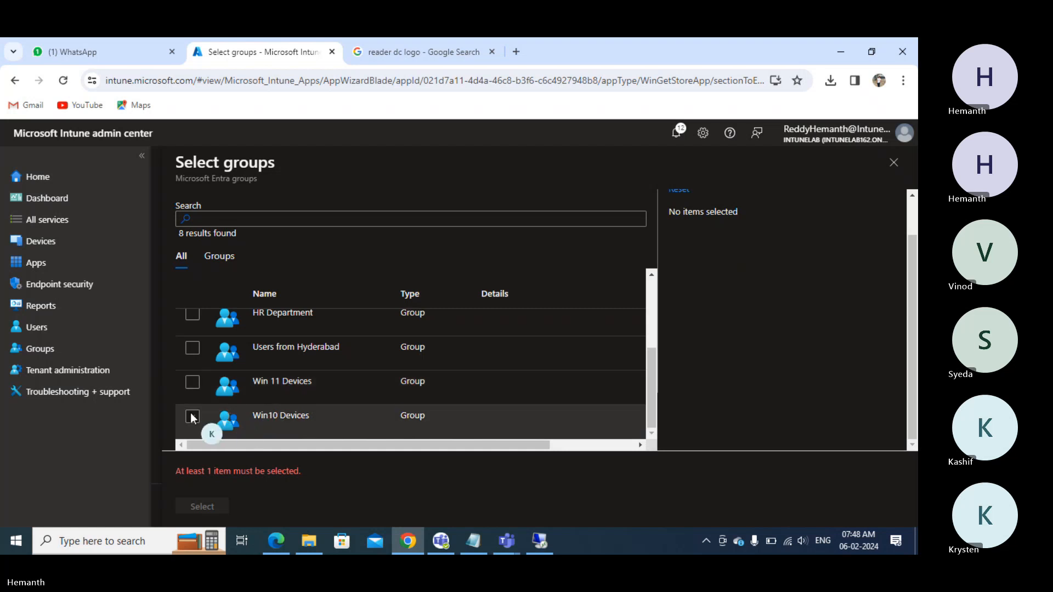
left_click(193, 417)
left_click(201, 507)
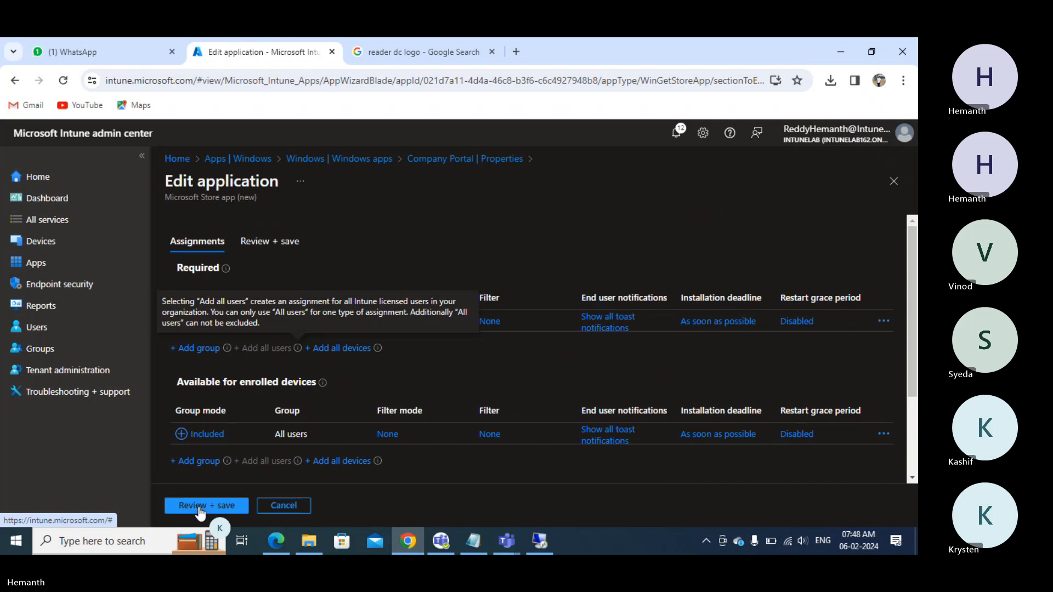
left_click(199, 507)
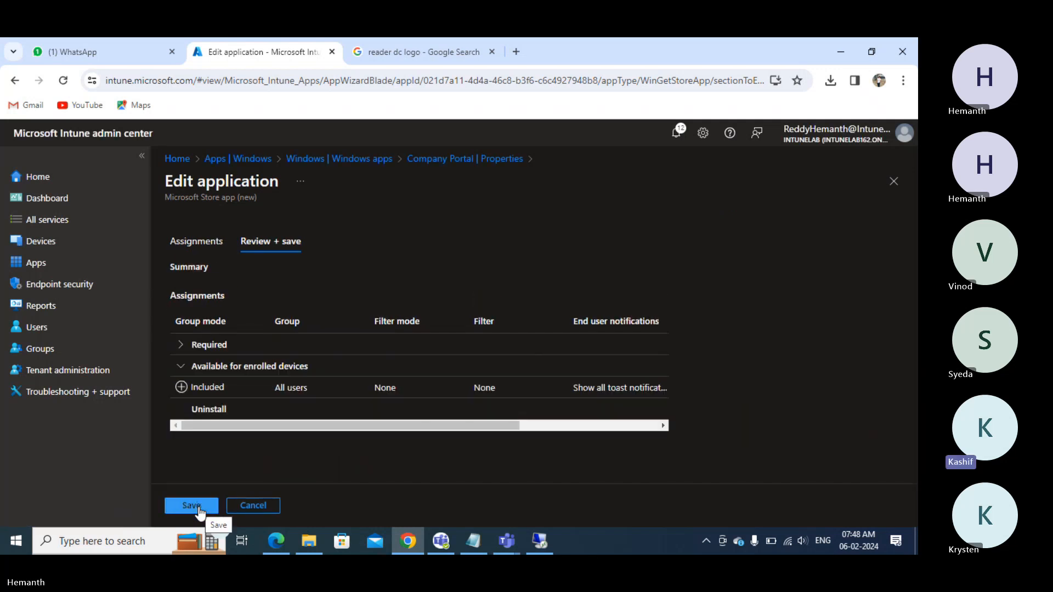
left_click(199, 507)
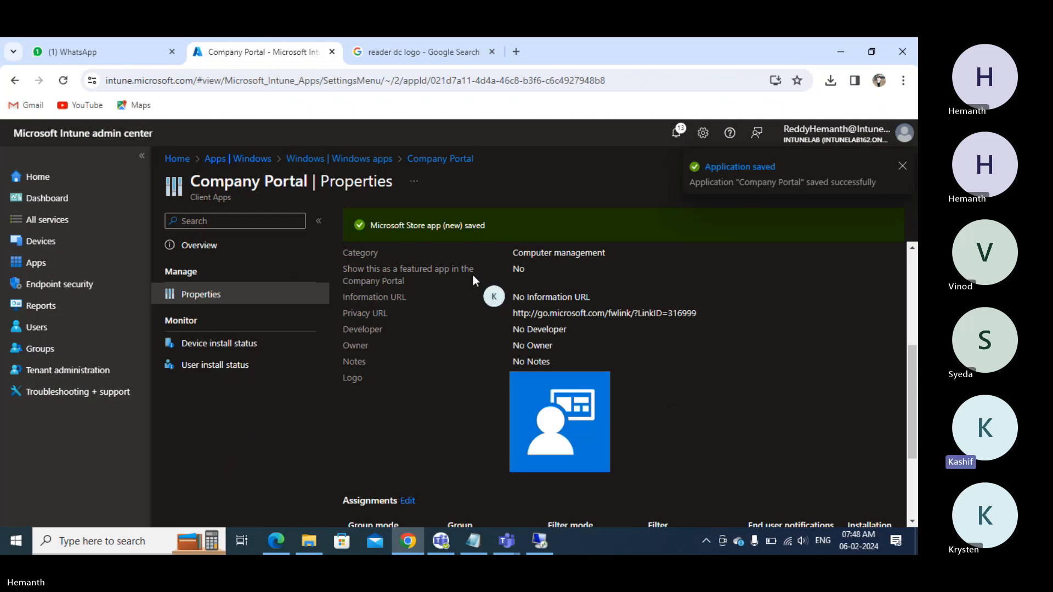
scroll(473, 275, "down", 3)
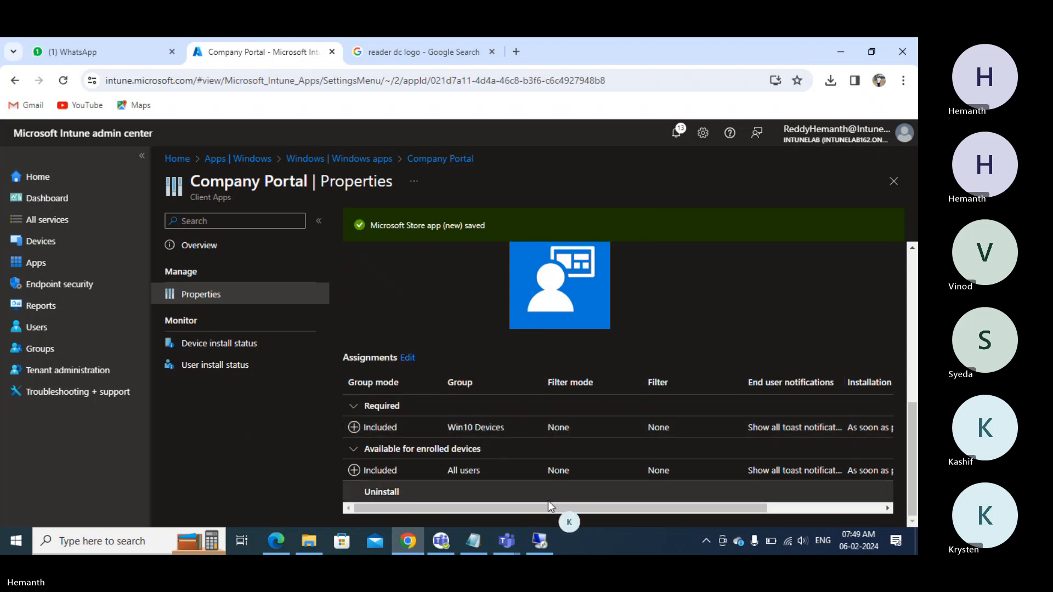
- In remote Windows Settings, sync the device through the Intunelab work or school connection
left_click(548, 536)
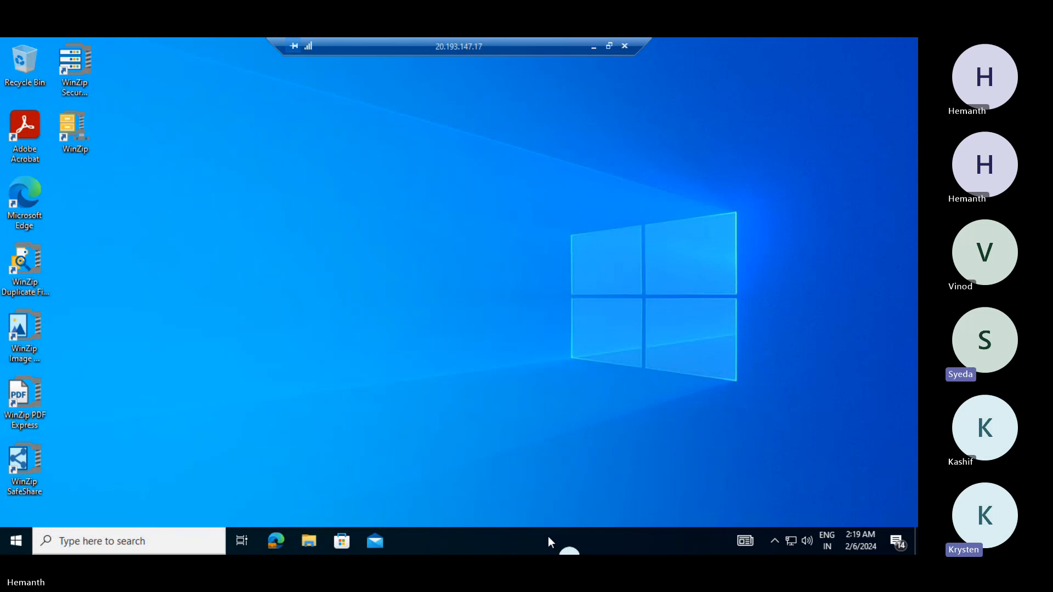
left_click(11, 545)
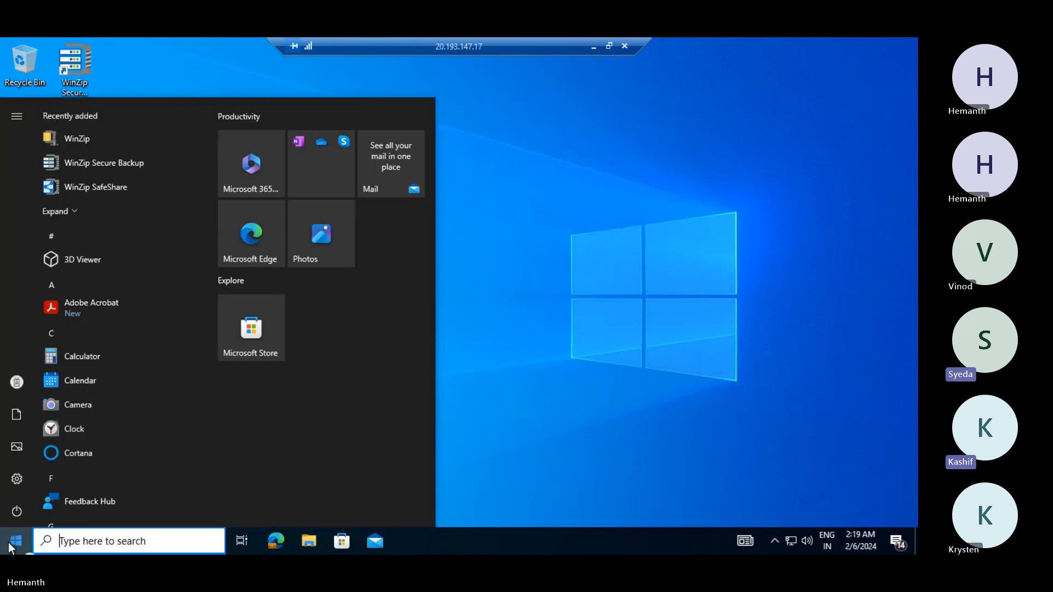
left_click(17, 479)
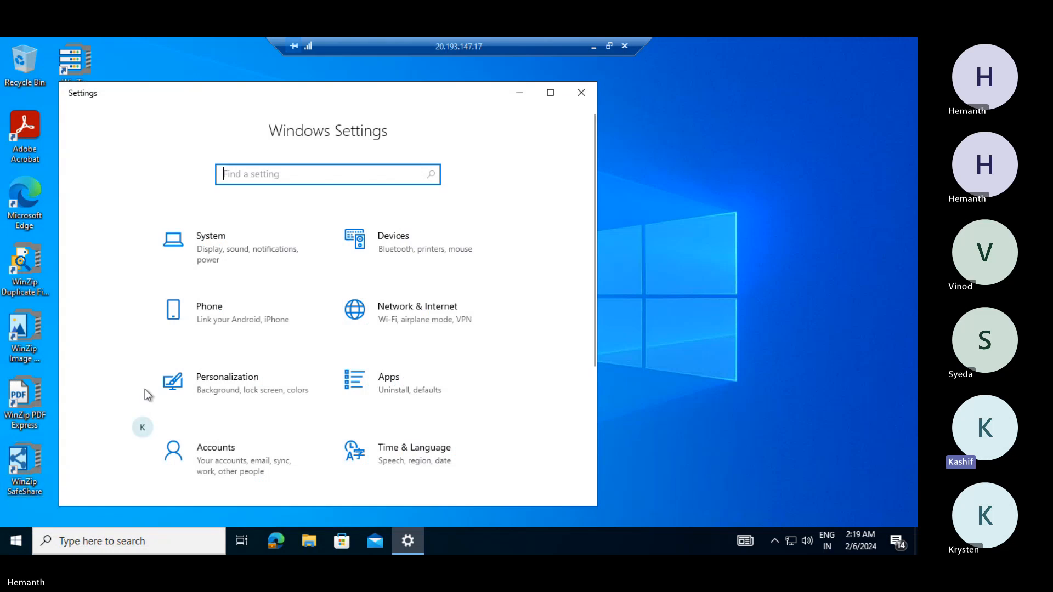
left_click(235, 462)
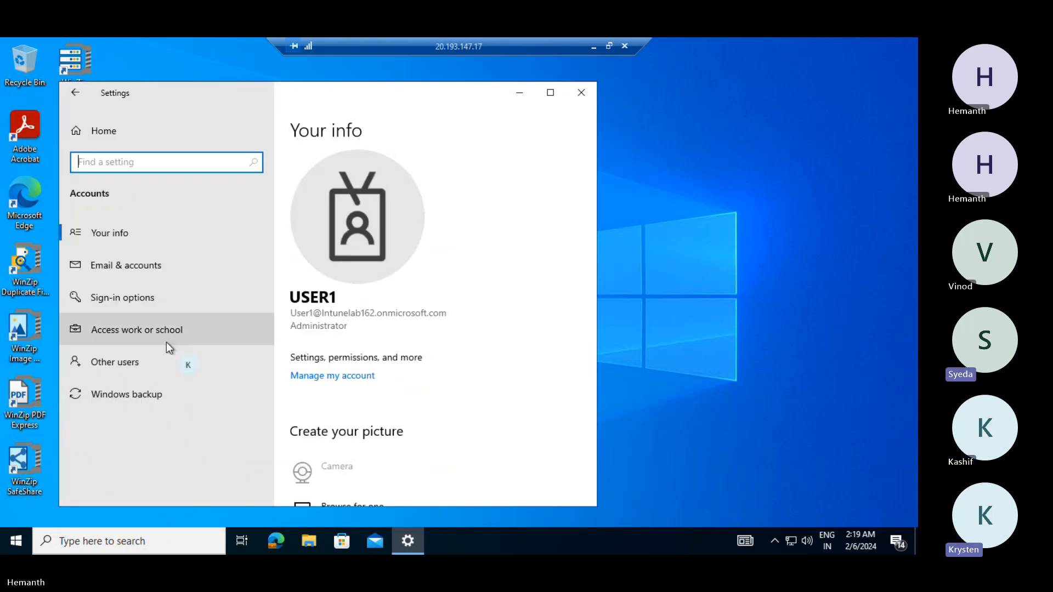
left_click(163, 334)
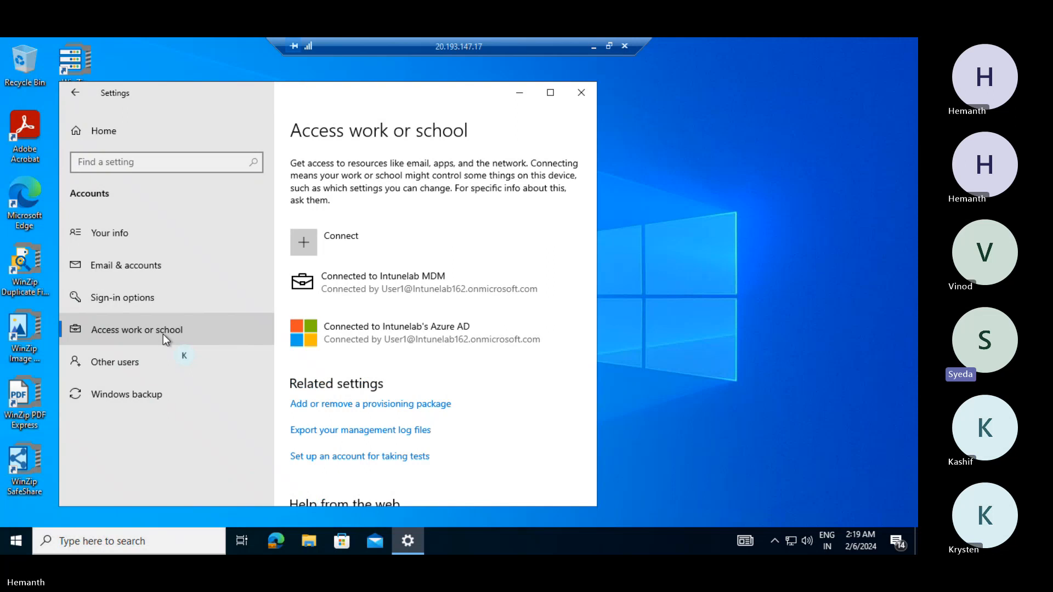
left_click(386, 287)
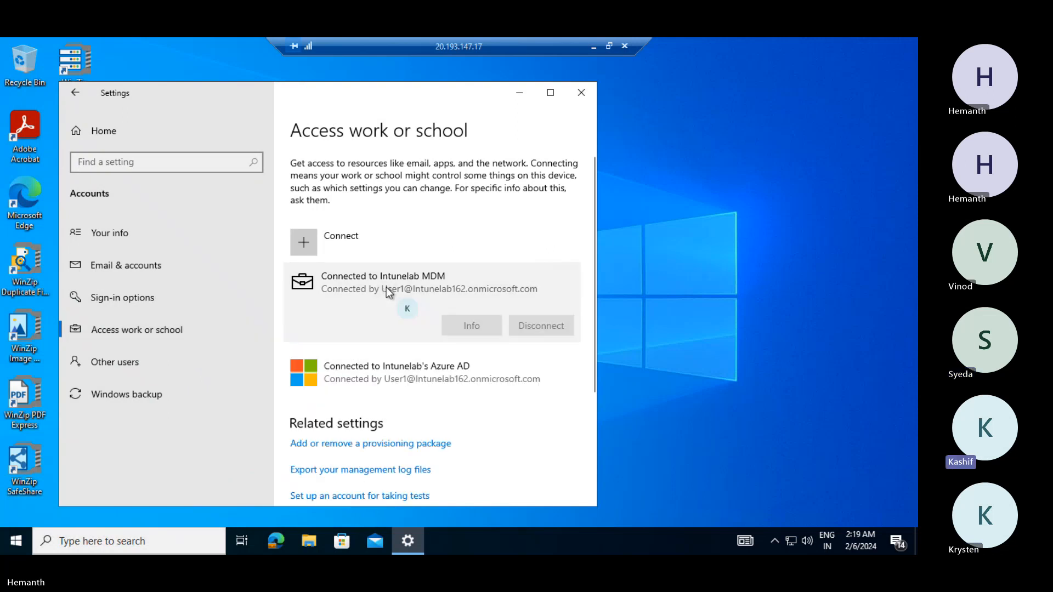
left_click(472, 326)
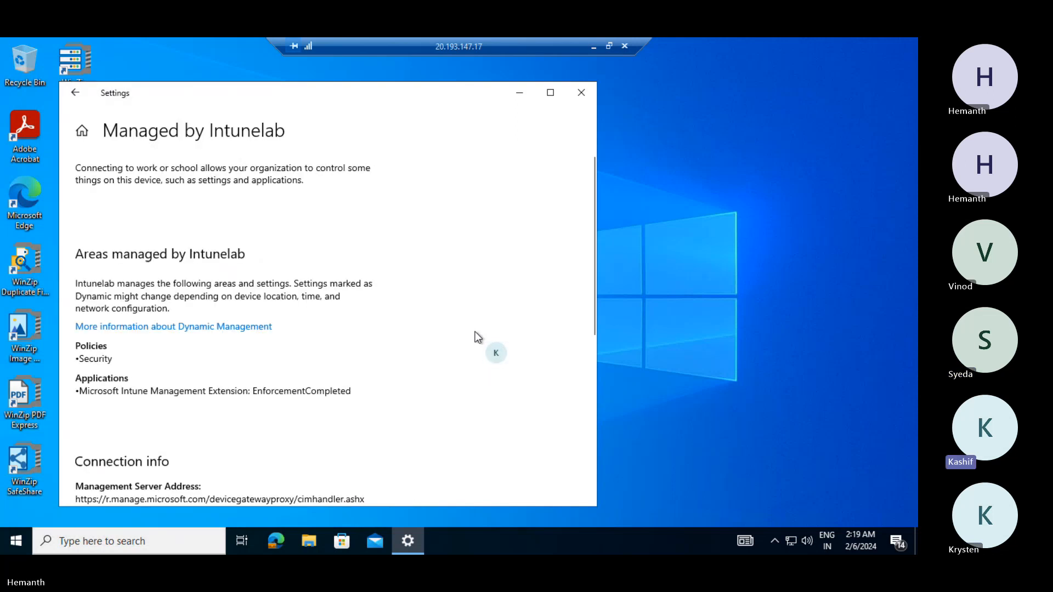
scroll(475, 336, "down", 5)
scroll(235, 394, "down", 1)
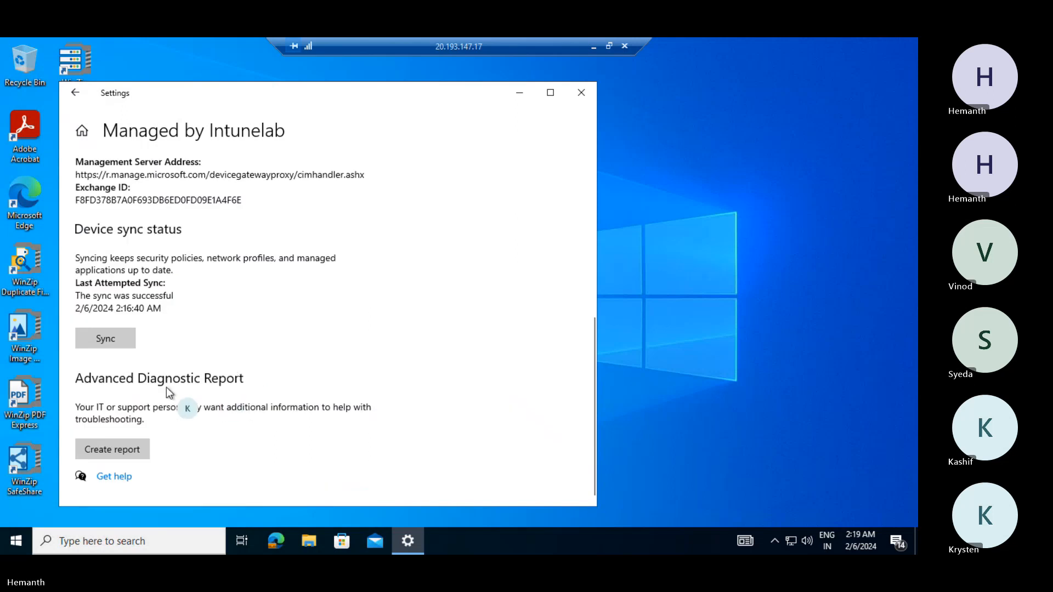
left_click(114, 340)
- Sync the device with Intune again, then minimize the remote session to return to Intune
scroll(111, 337, "up", 6)
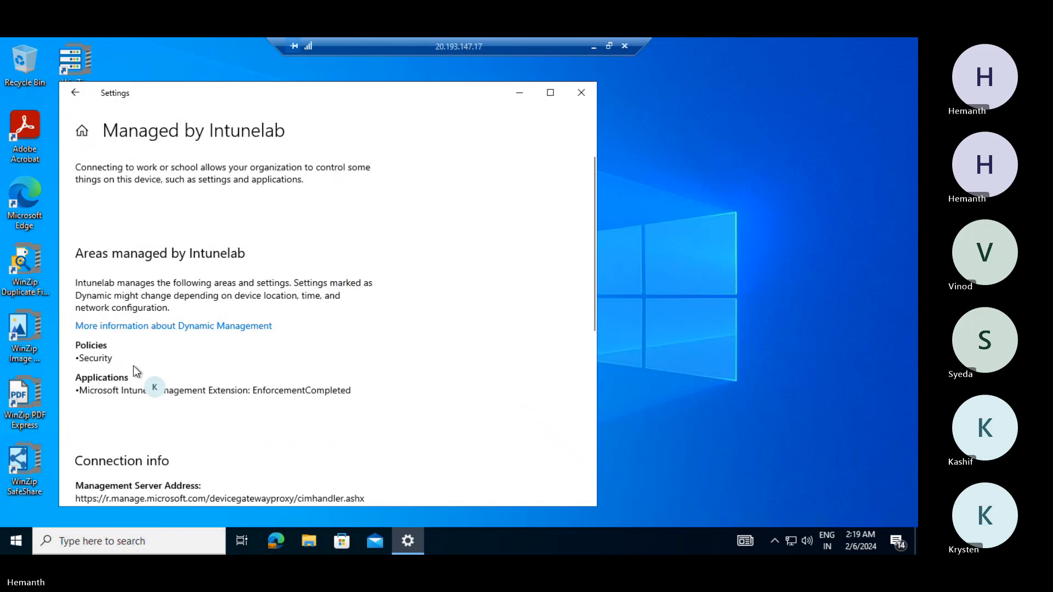
scroll(133, 366, "down", 6)
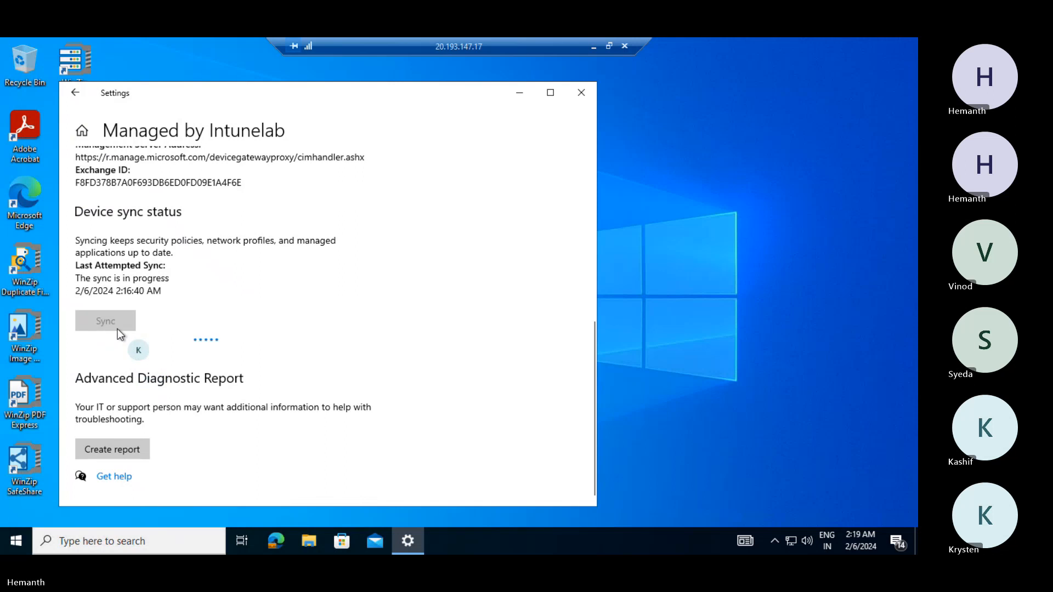
left_click(14, 541)
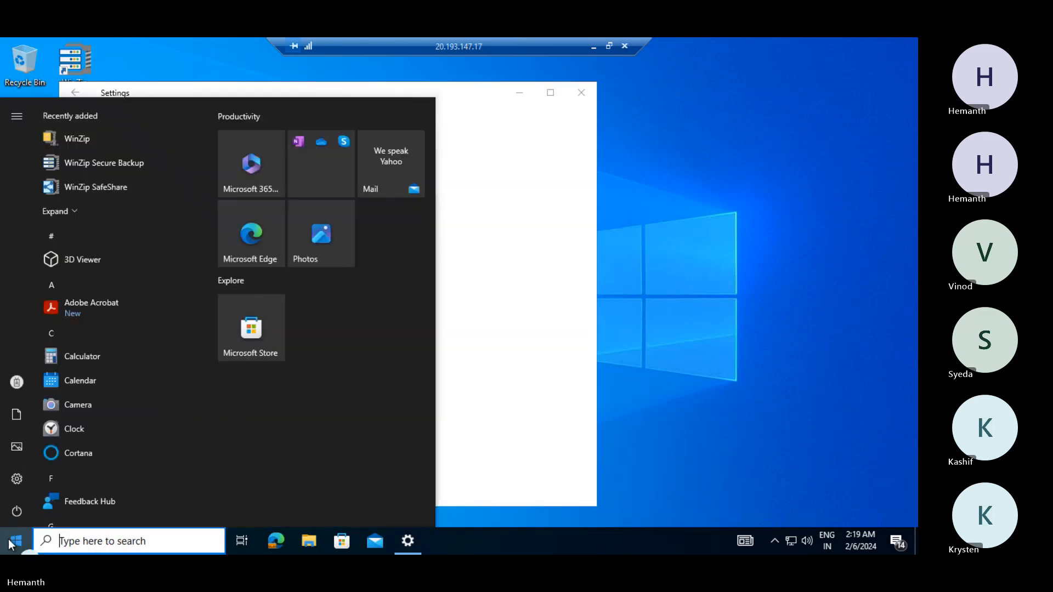
left_click(483, 459)
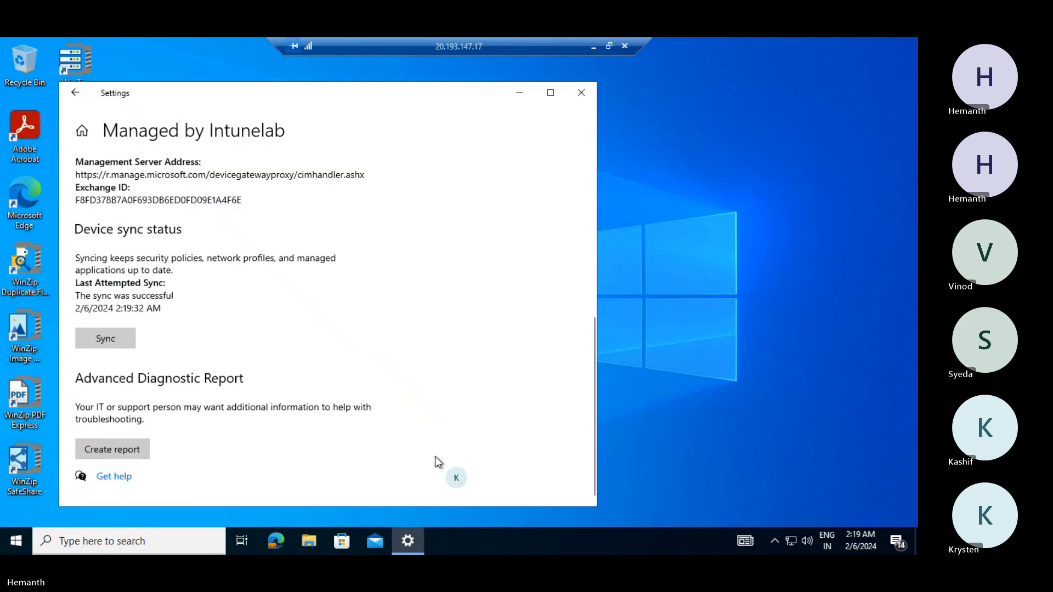
left_click(113, 344)
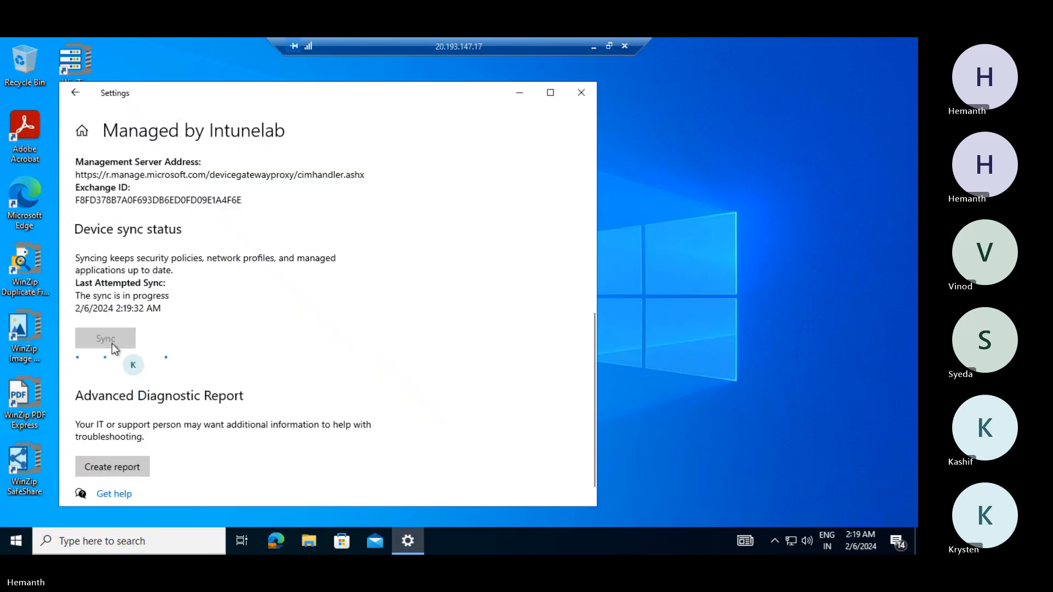
left_click(15, 541)
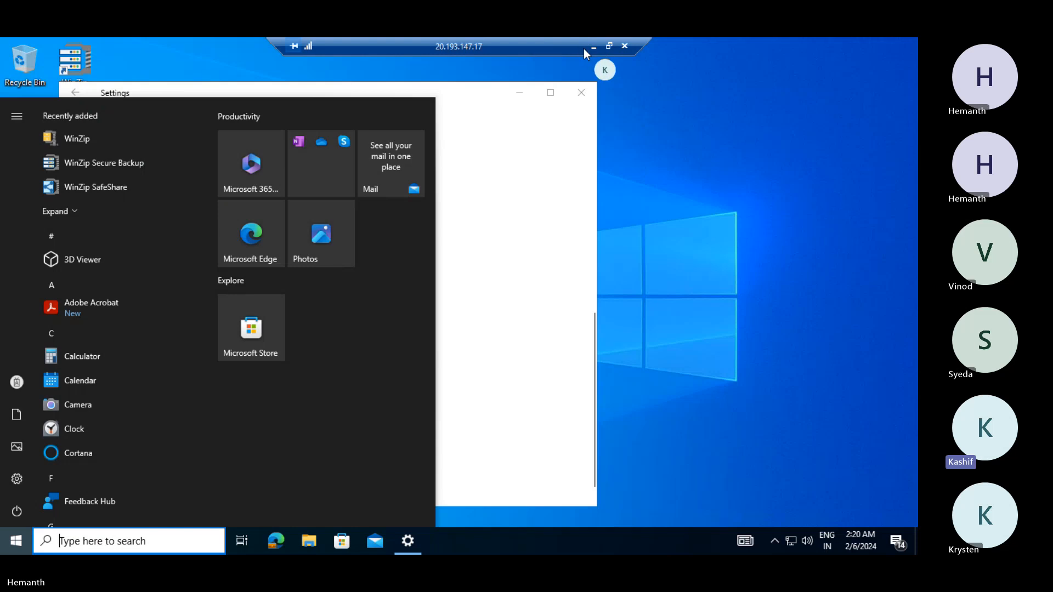
scroll(139, 291, "down", 5)
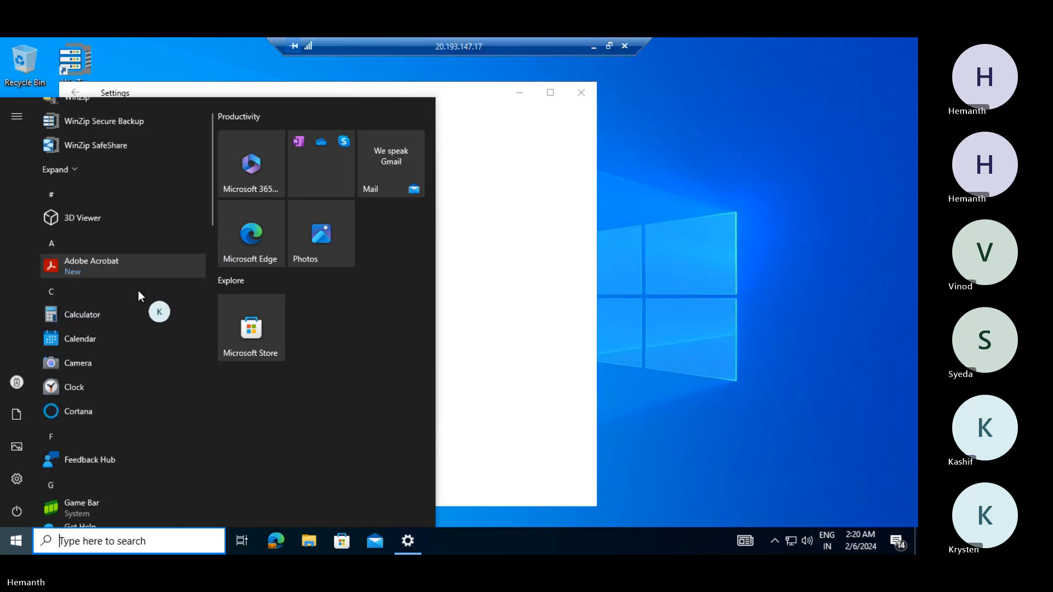
scroll(138, 291, "down", 4)
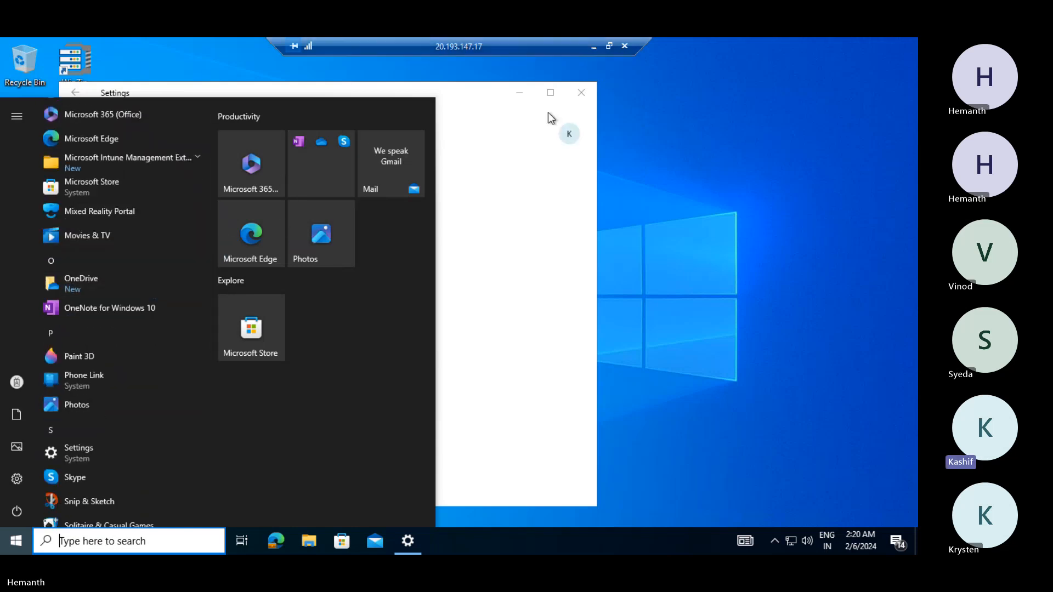
left_click(596, 48)
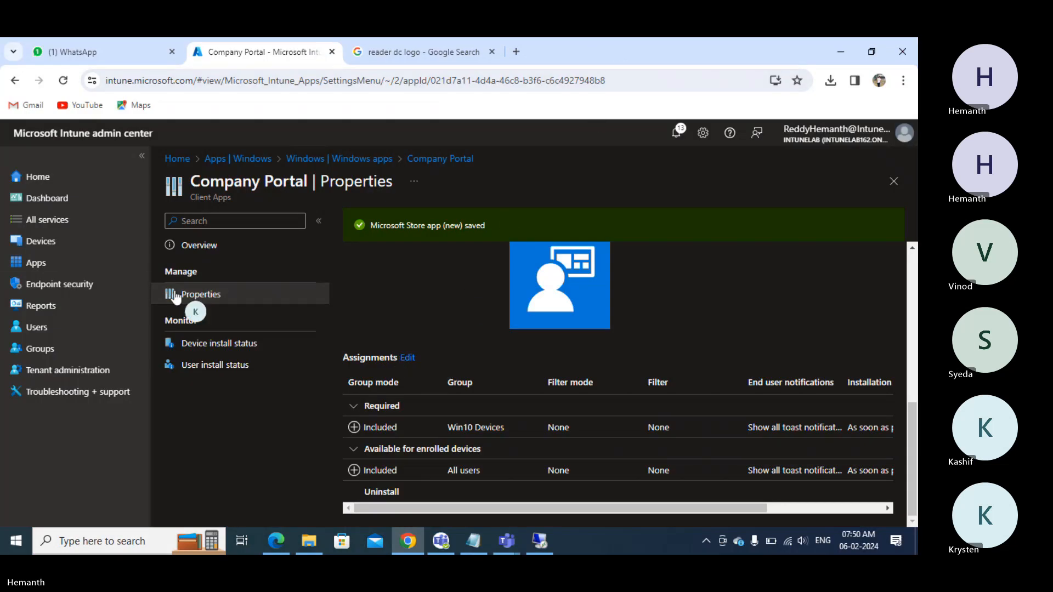
- Under Apps > Windows, add an app with type Microsoft Edge 'Windows 10 and later'
left_click(45, 269)
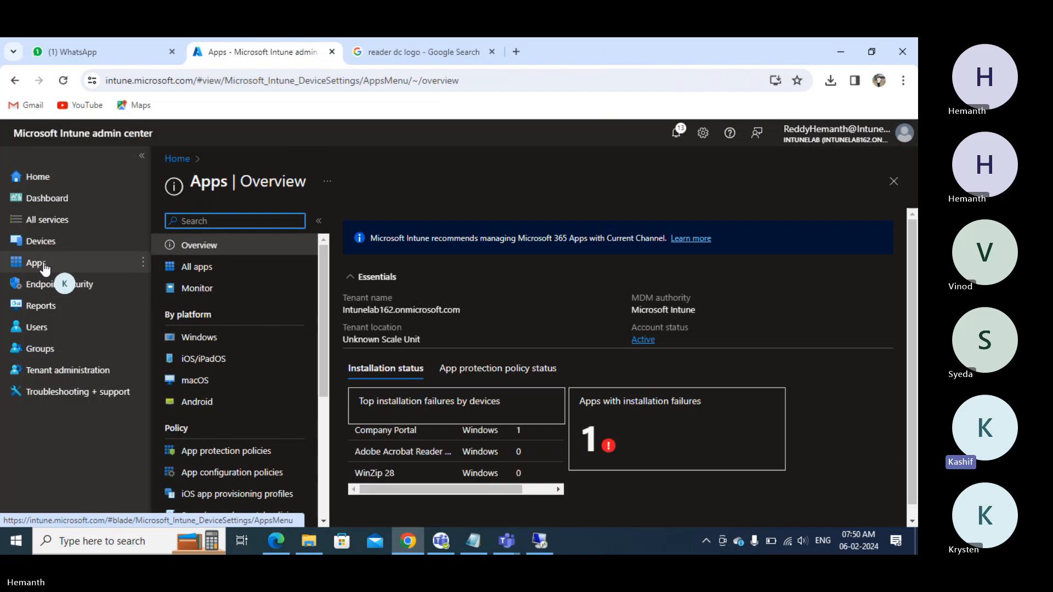
left_click(198, 338)
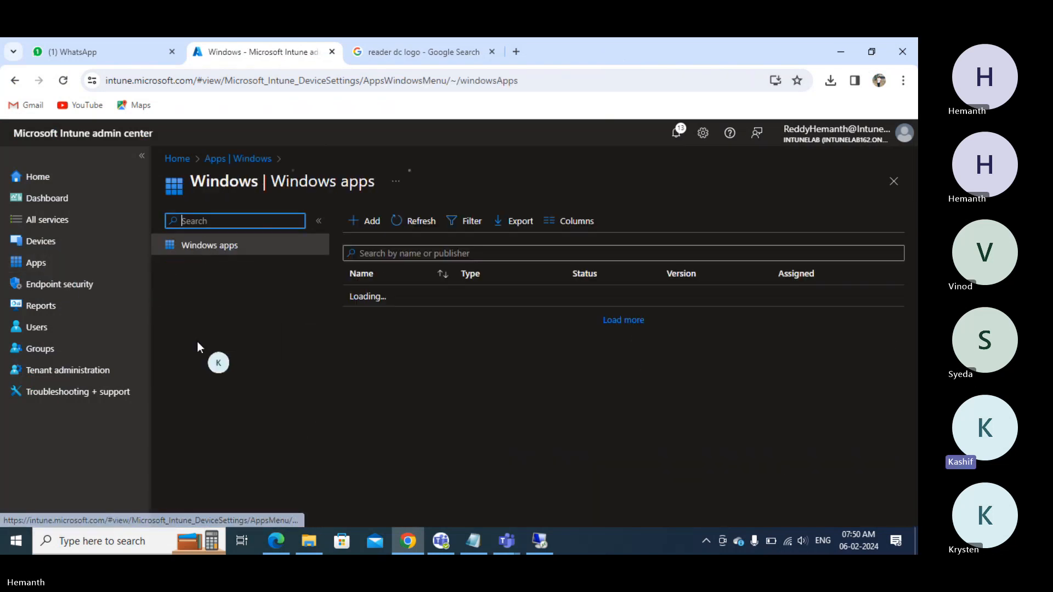
left_click(371, 222)
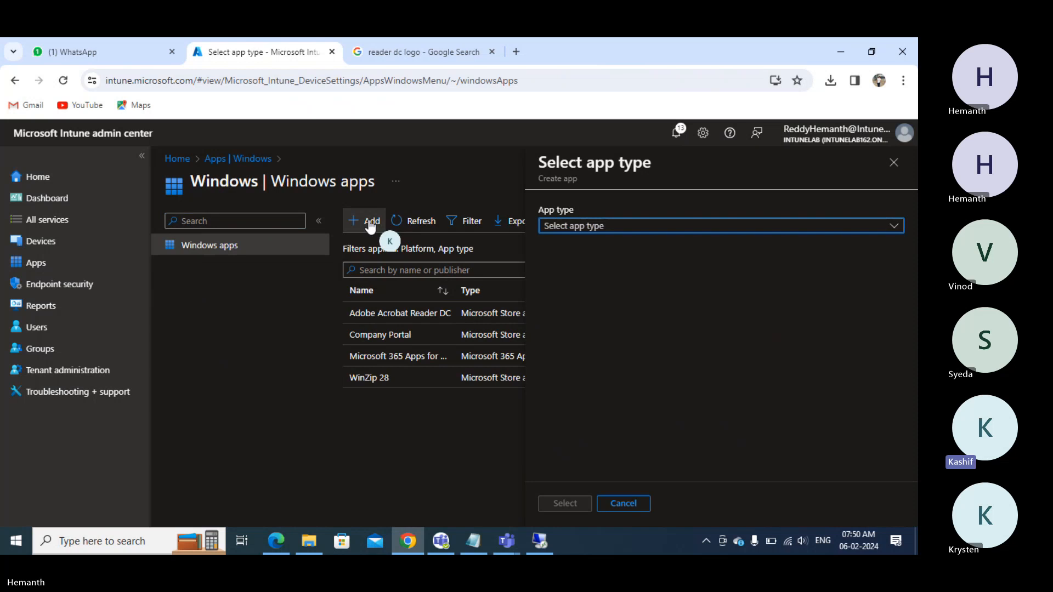
left_click(595, 228)
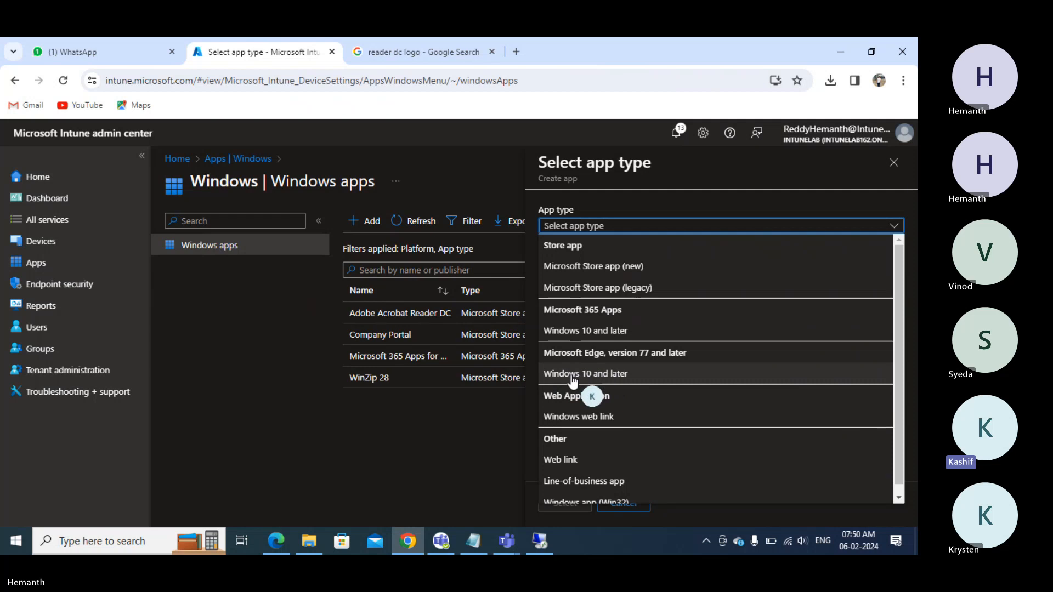
left_click(614, 374)
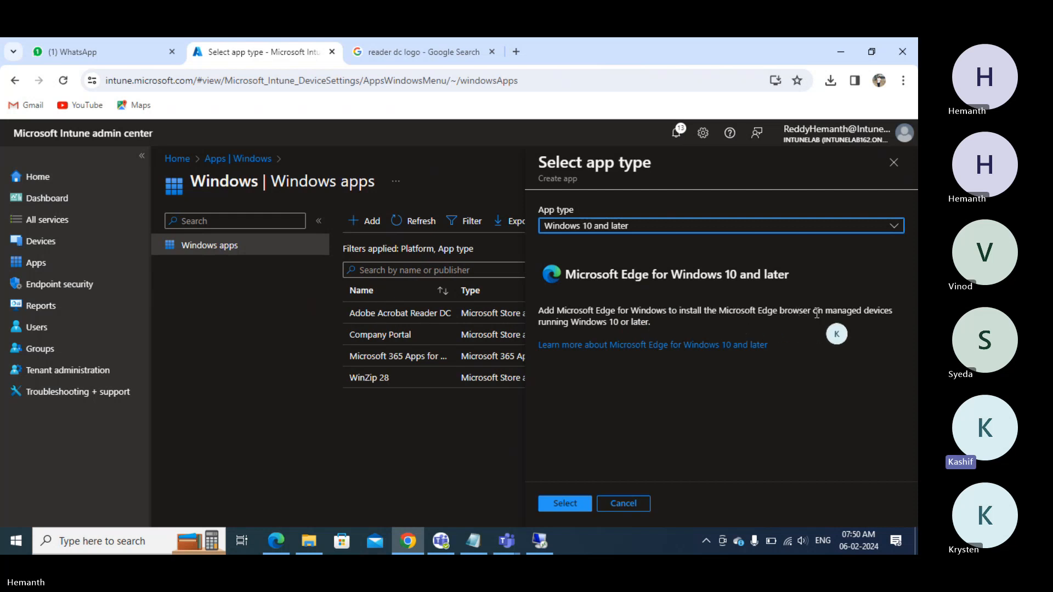
- Confirm the Microsoft Edge app type and accept its default app information
left_click(554, 503)
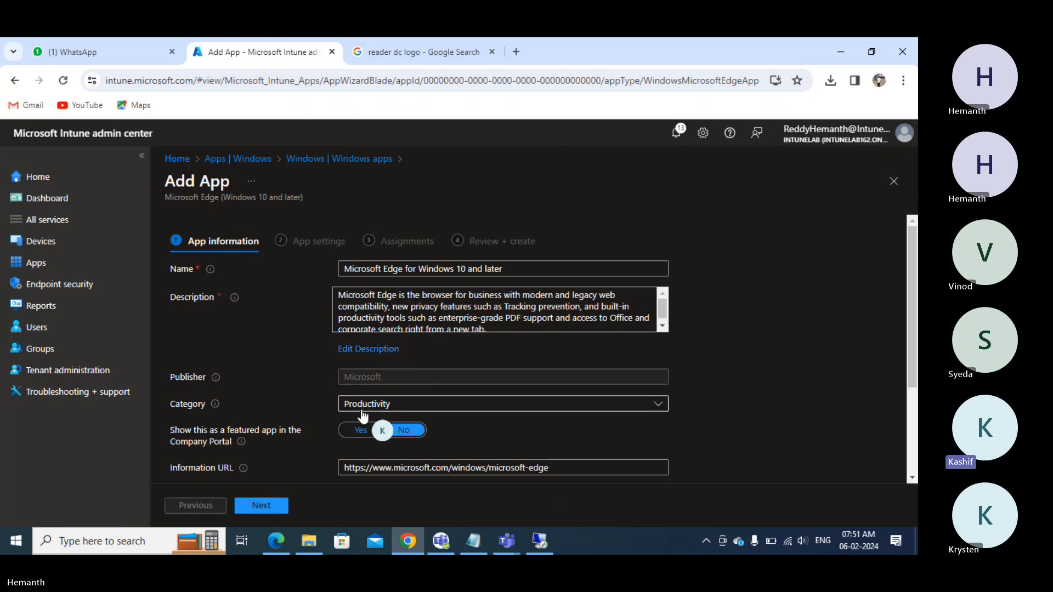
scroll(362, 416, "down", 1)
scroll(362, 415, "down", 1)
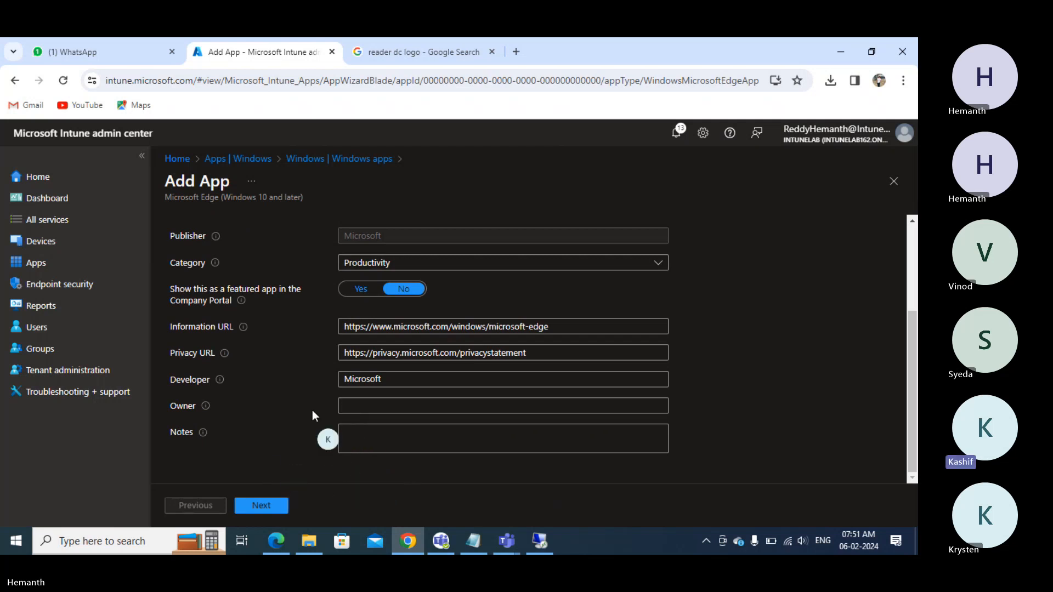
scroll(336, 328, "up", 2)
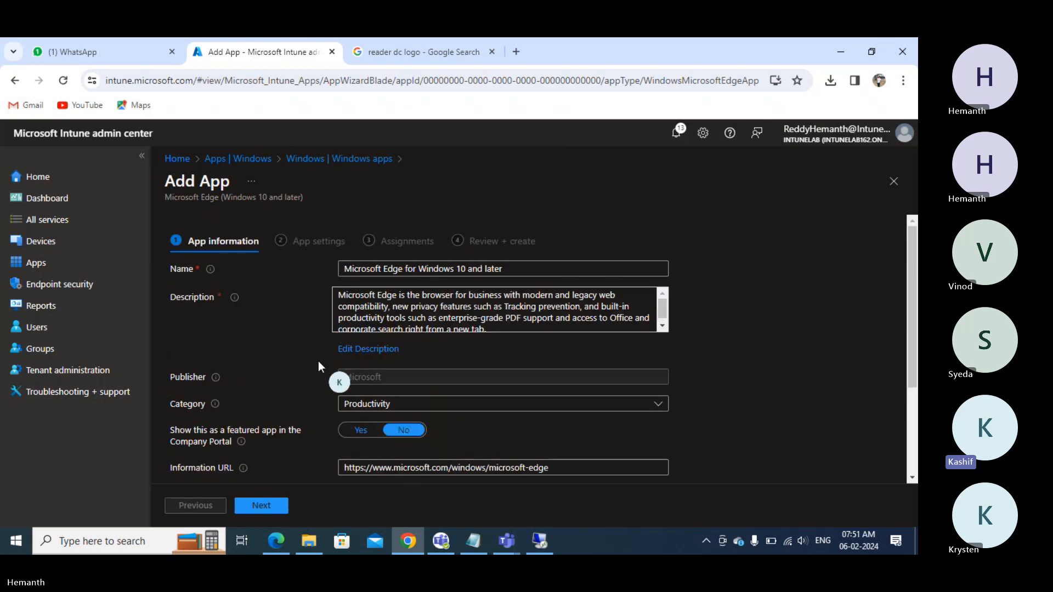
left_click(246, 511)
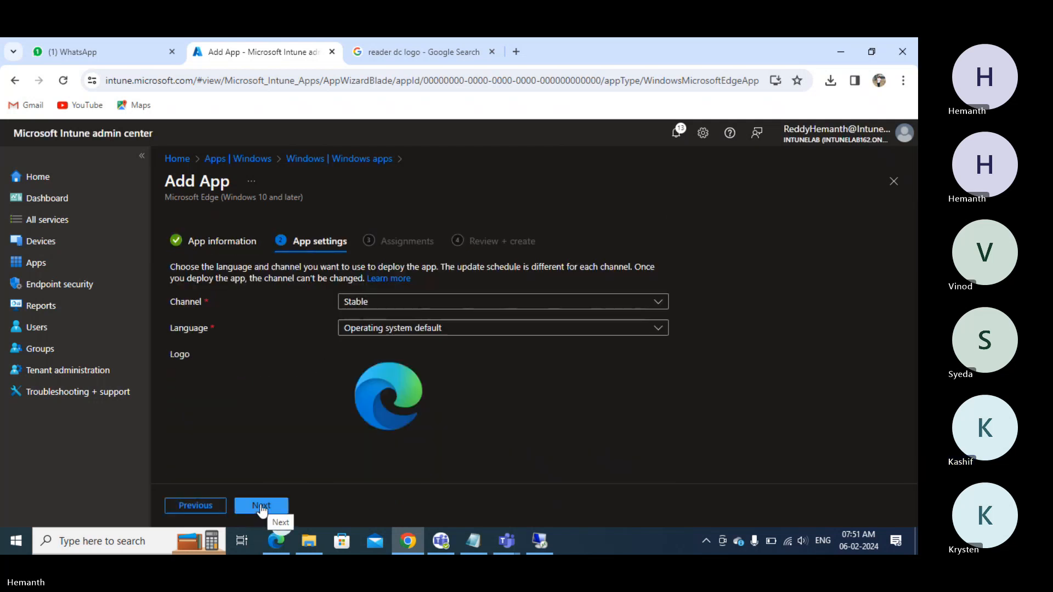
- Keep Edge on the Stable channel with the operating system default language
left_click(377, 302)
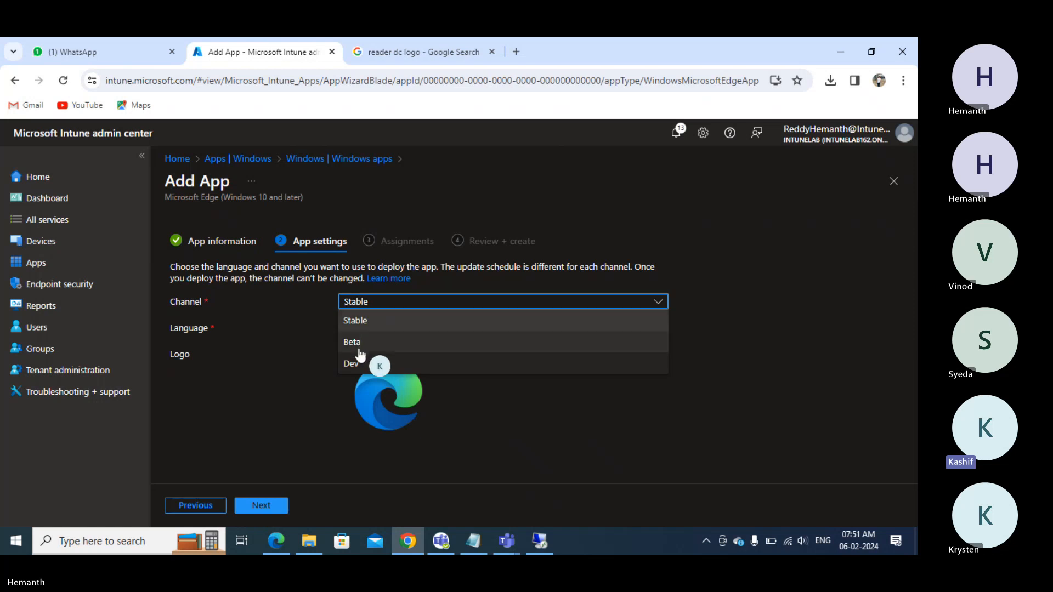
left_click(310, 369)
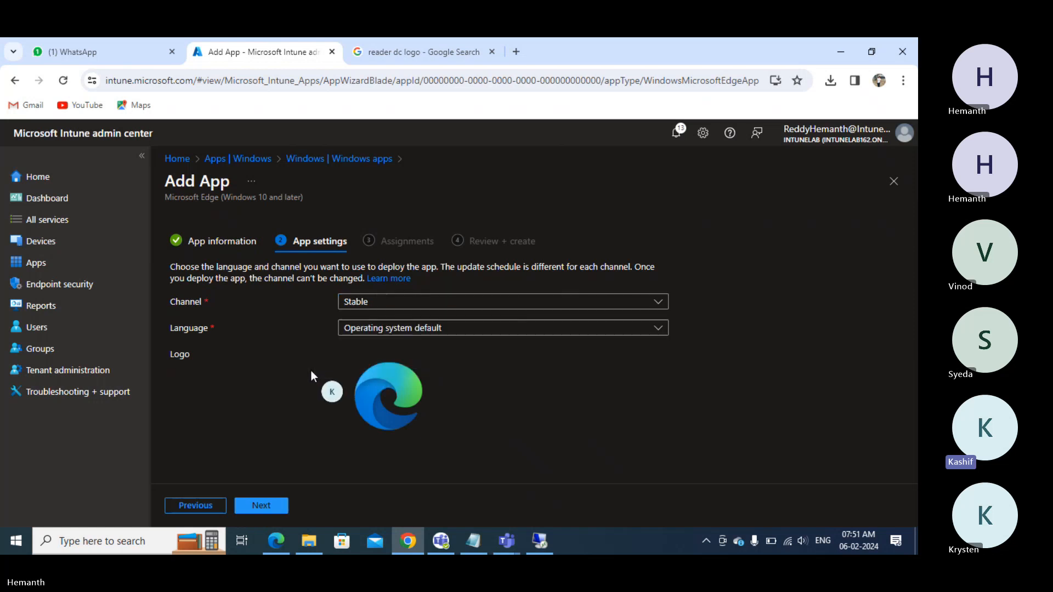
left_click(420, 330)
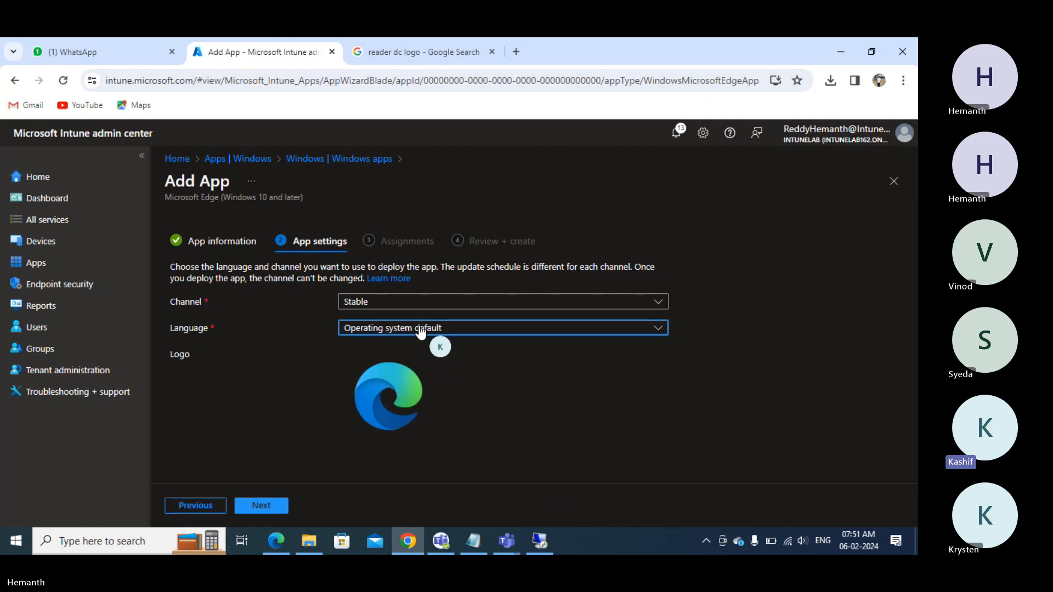
left_click(420, 329)
left_click(264, 505)
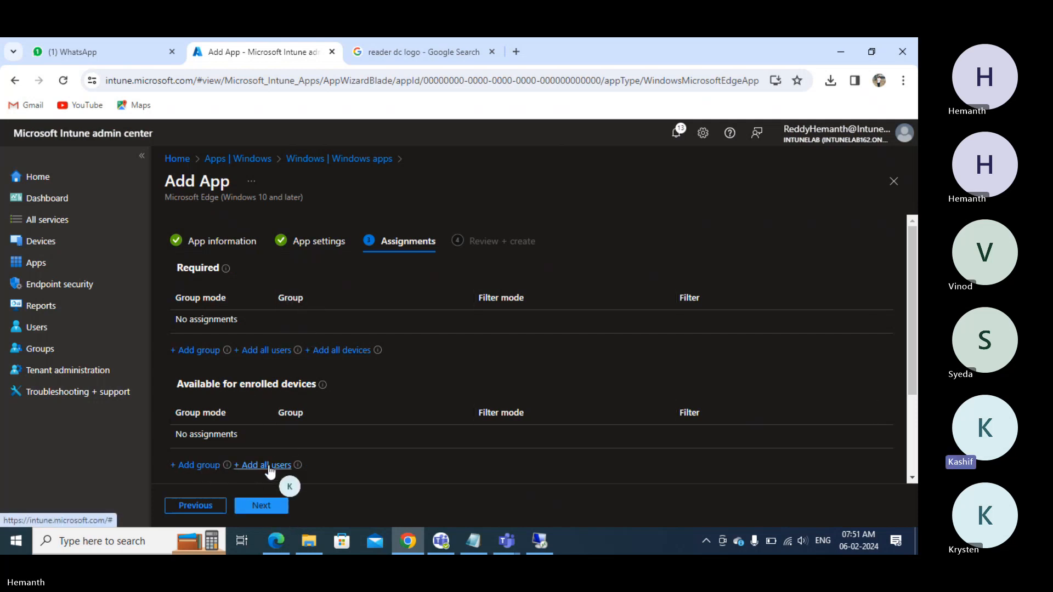
- Make Edge available for enrolled devices to the Users from Hyderabad group and create it
left_click(193, 465)
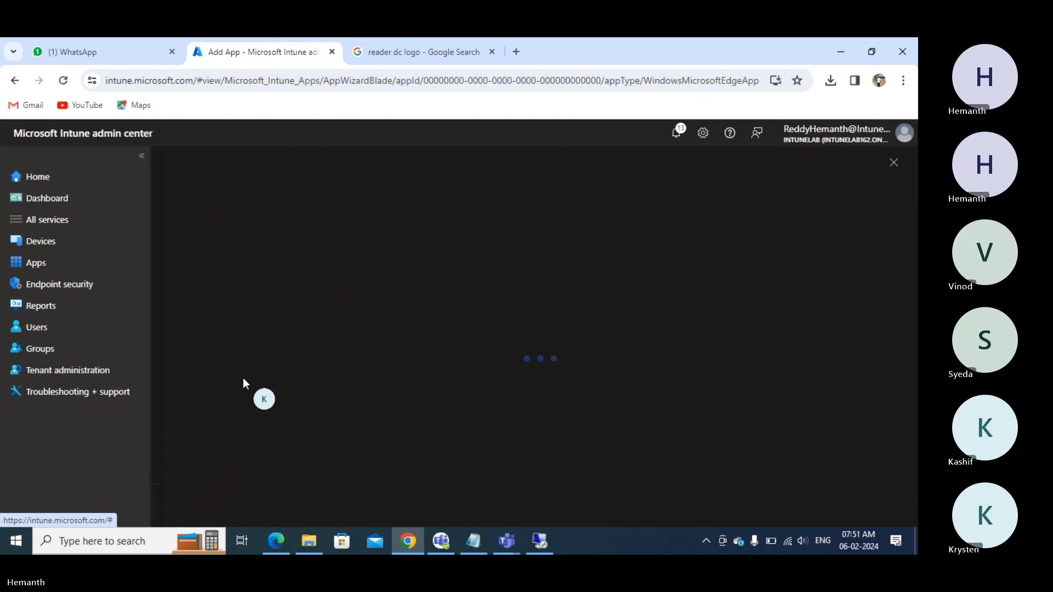
scroll(263, 395, "down", 5)
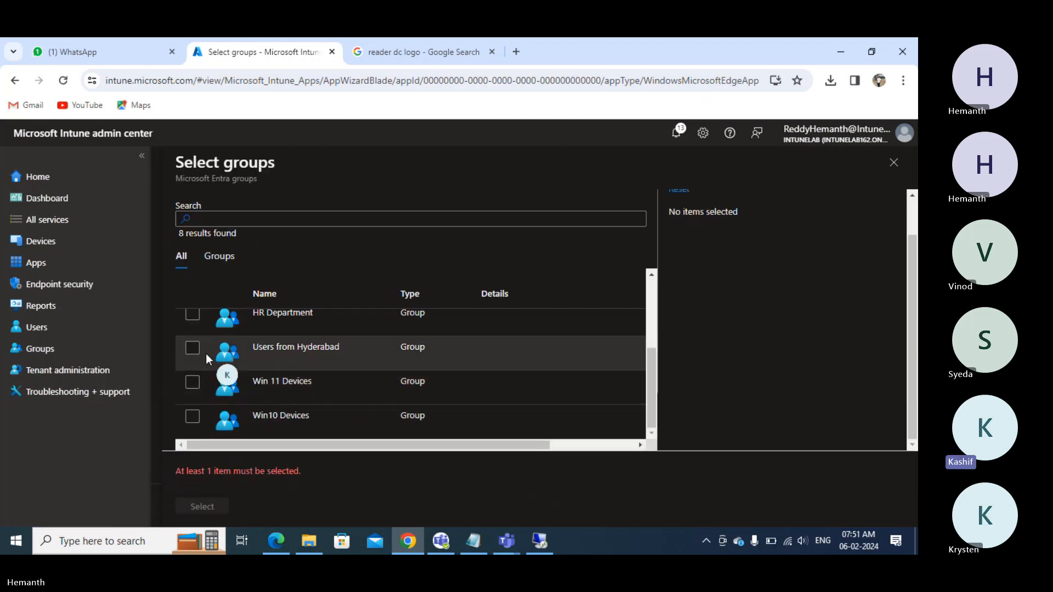
left_click(187, 350)
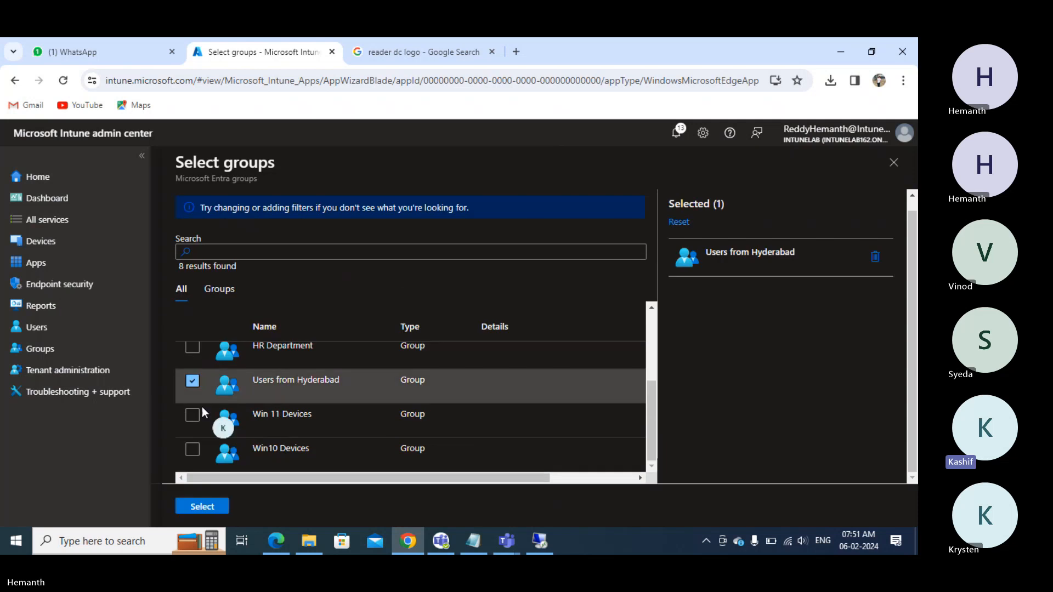
left_click(202, 506)
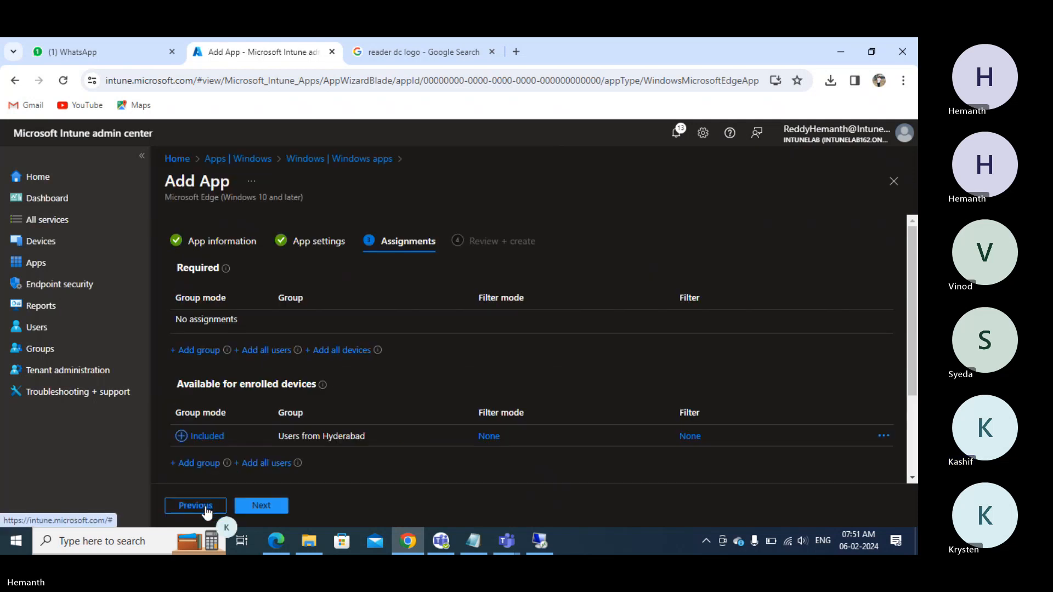
left_click(260, 505)
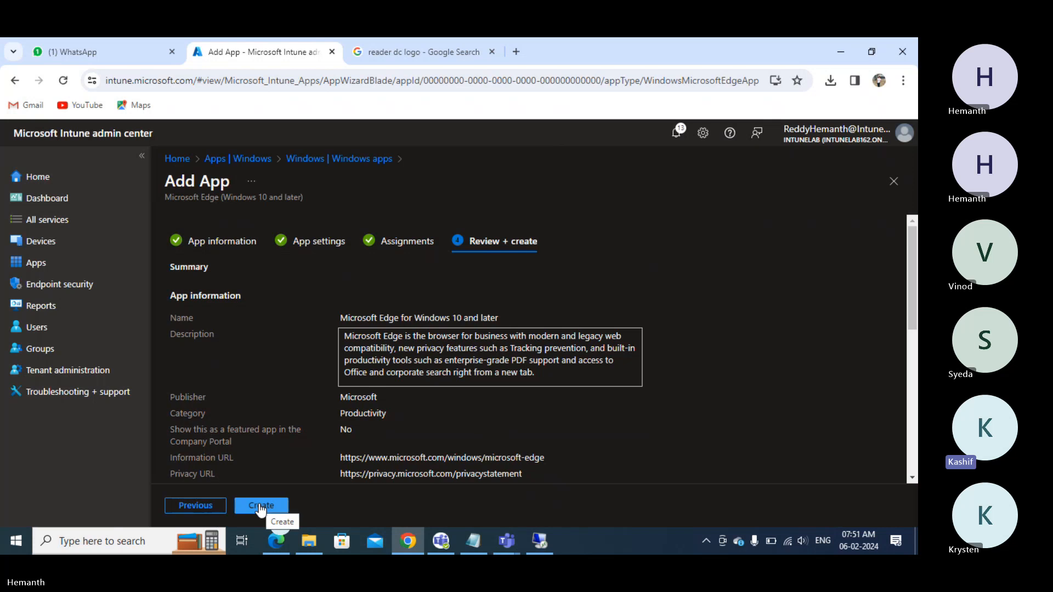
left_click(260, 506)
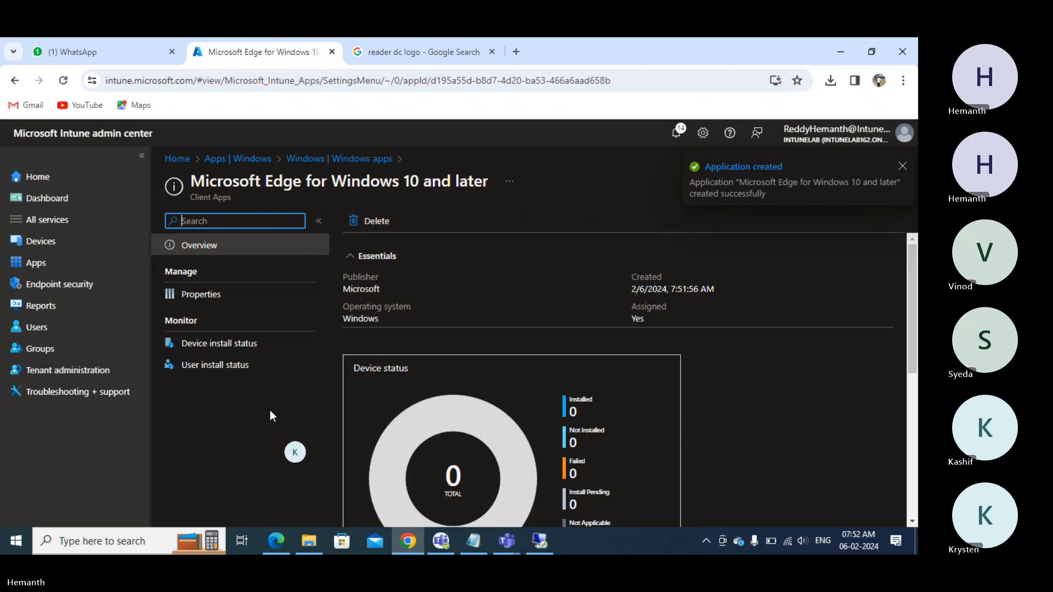
- From the Windows apps list, start a new app with the Windows web link type
left_click(44, 268)
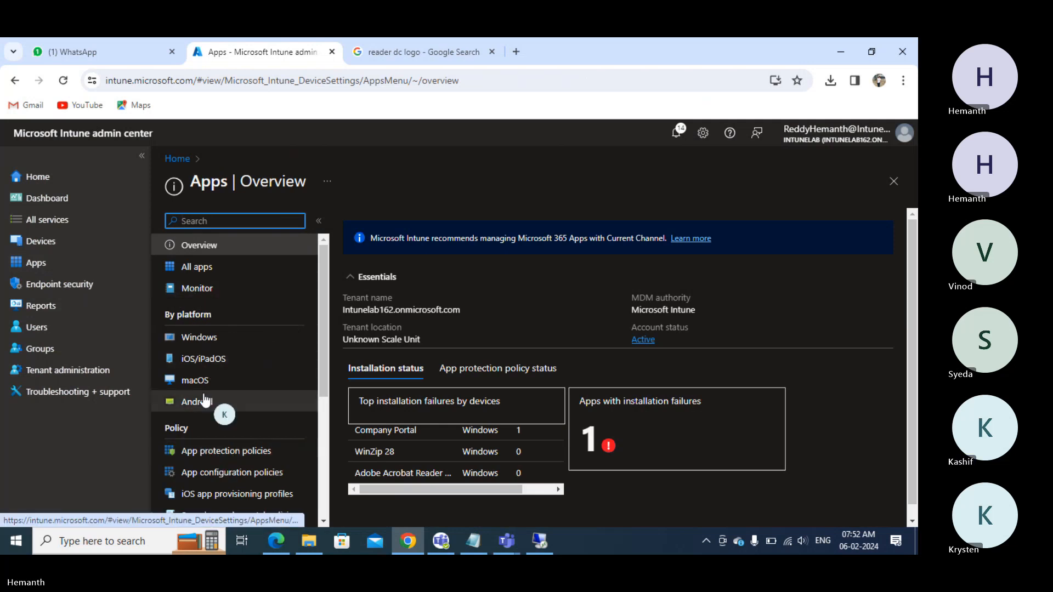
left_click(198, 337)
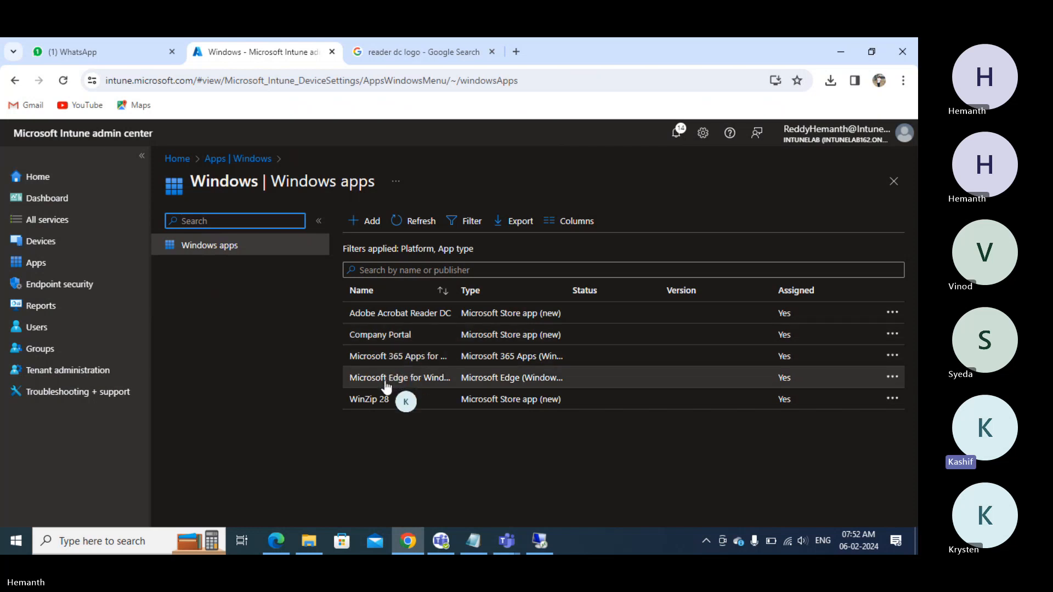
left_click(369, 225)
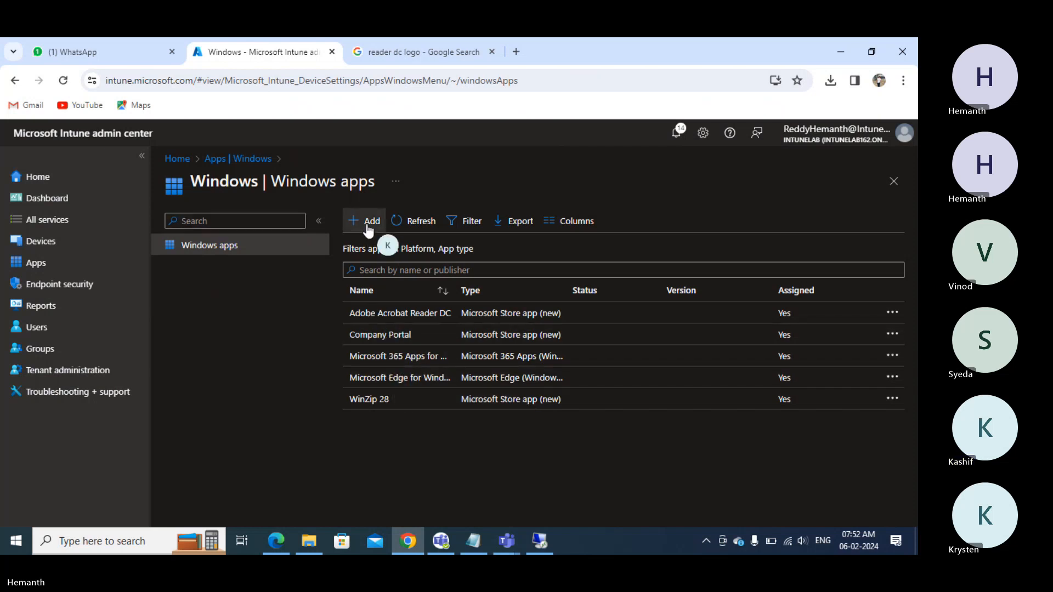
left_click(618, 226)
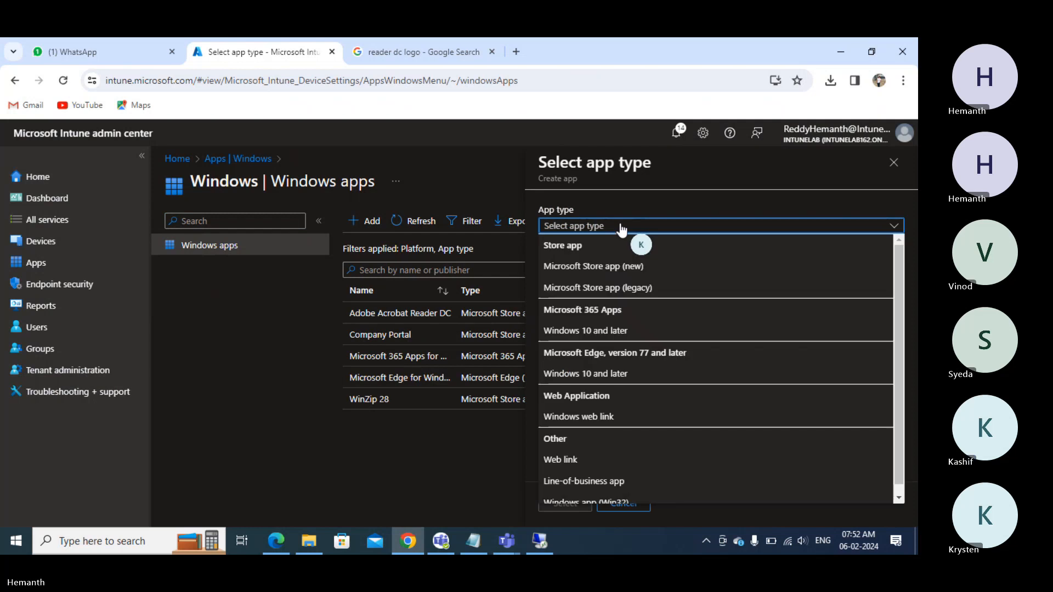
left_click(610, 419)
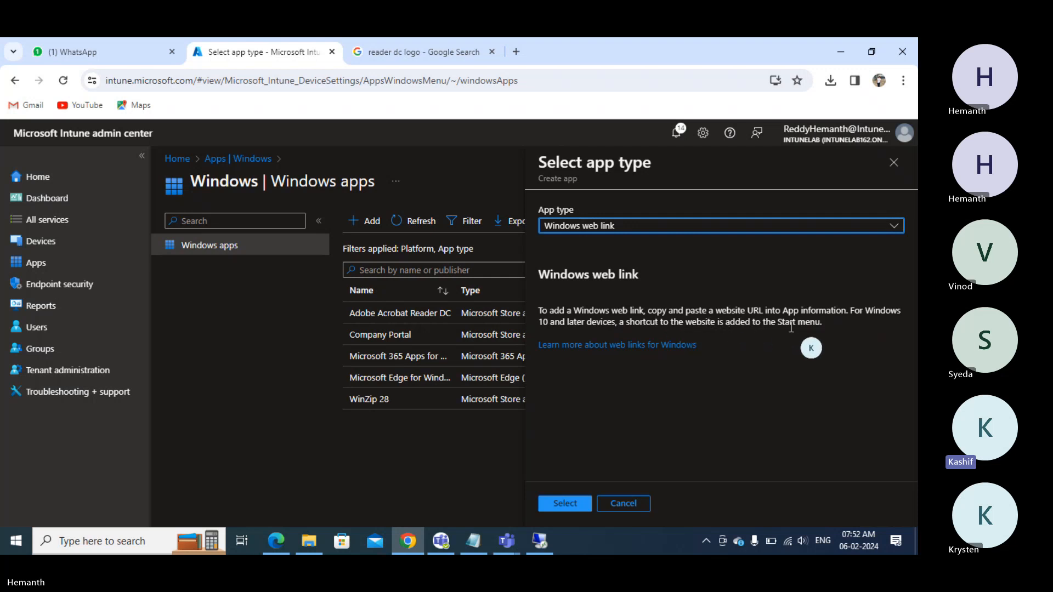
- Enter web link name Tinyurl, description 'Tinyurl Shortcut' and publisher 'Tinyurl Inc.'
left_click(563, 507)
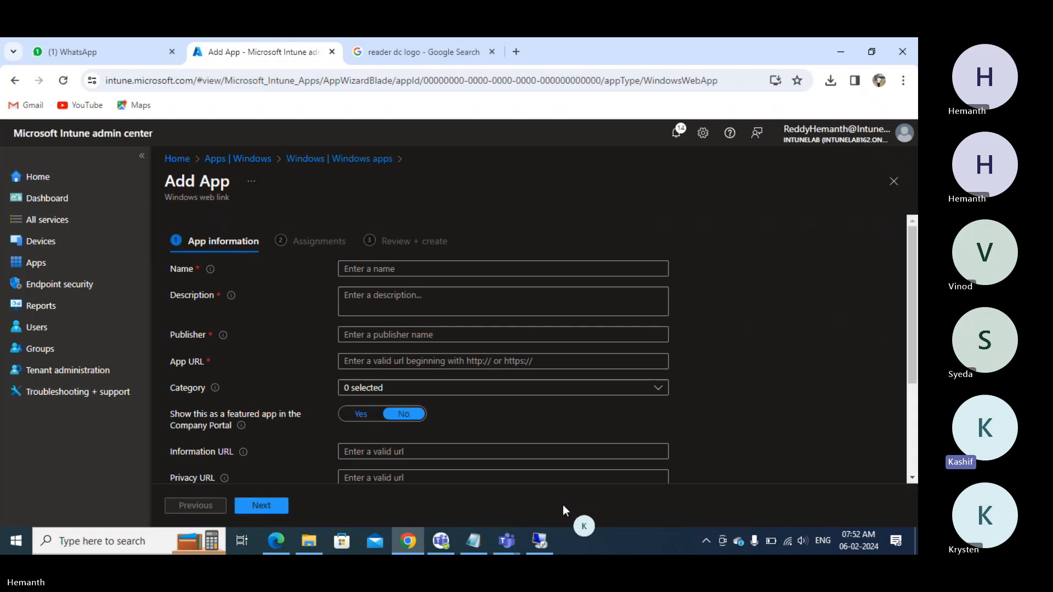
left_click(386, 269)
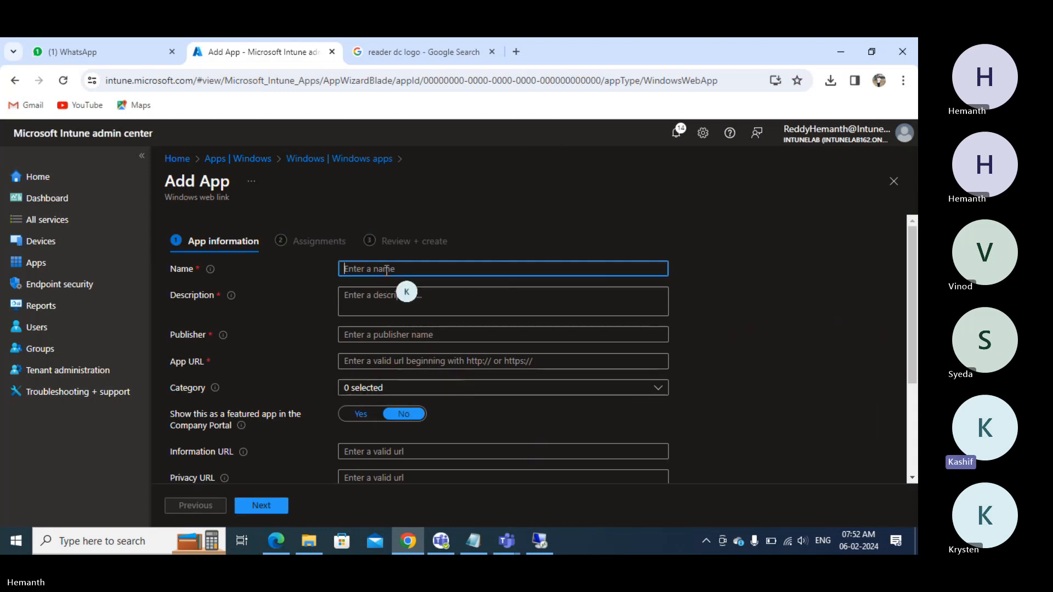
type("Ti")
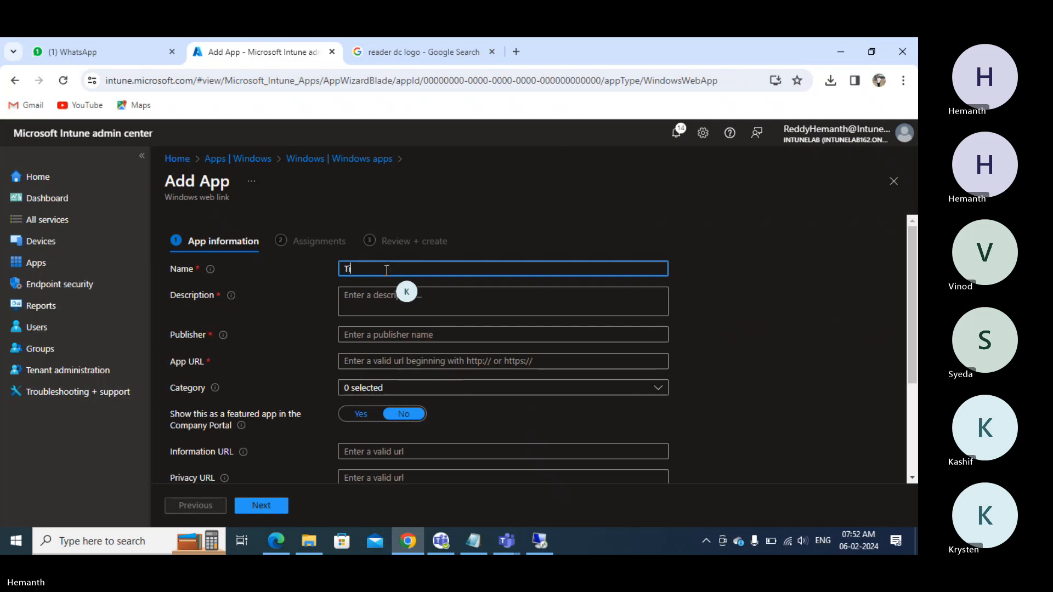
type("nyurl")
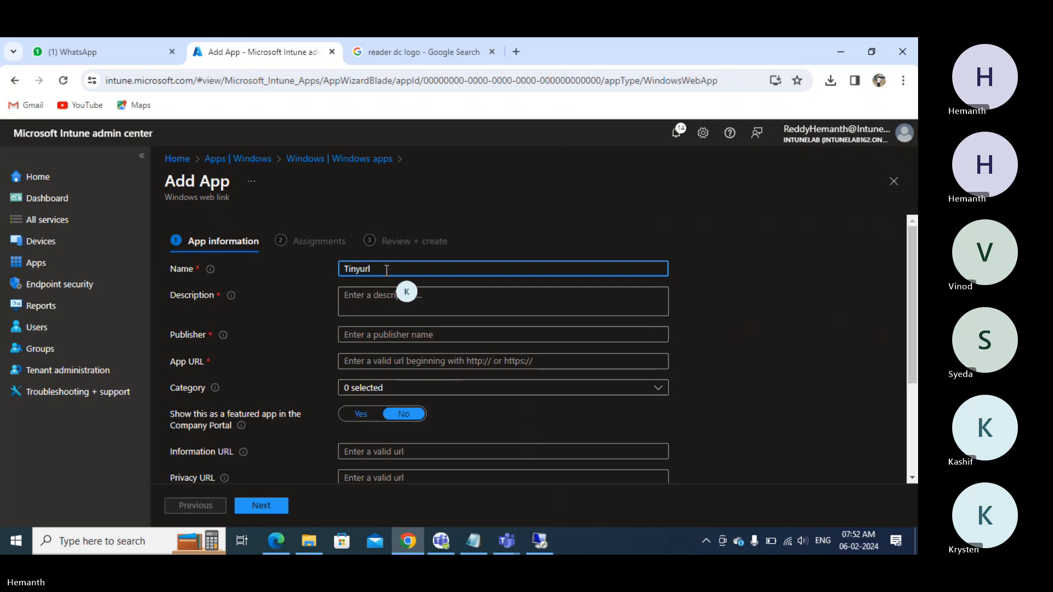
left_click(383, 300)
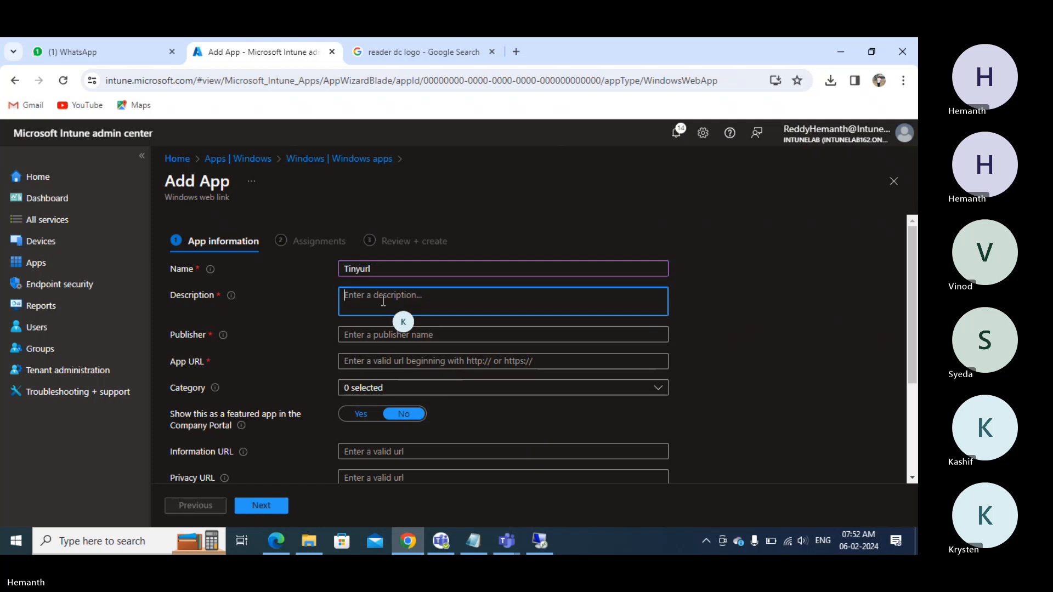
type("Tinyurl")
type("She")
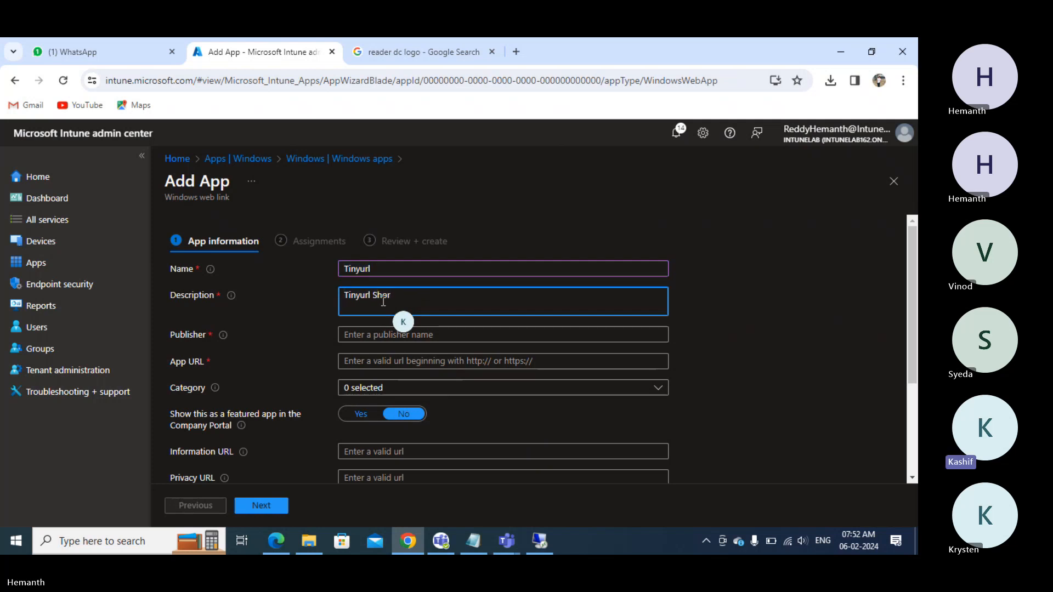
type("rtcut")
left_click(368, 336)
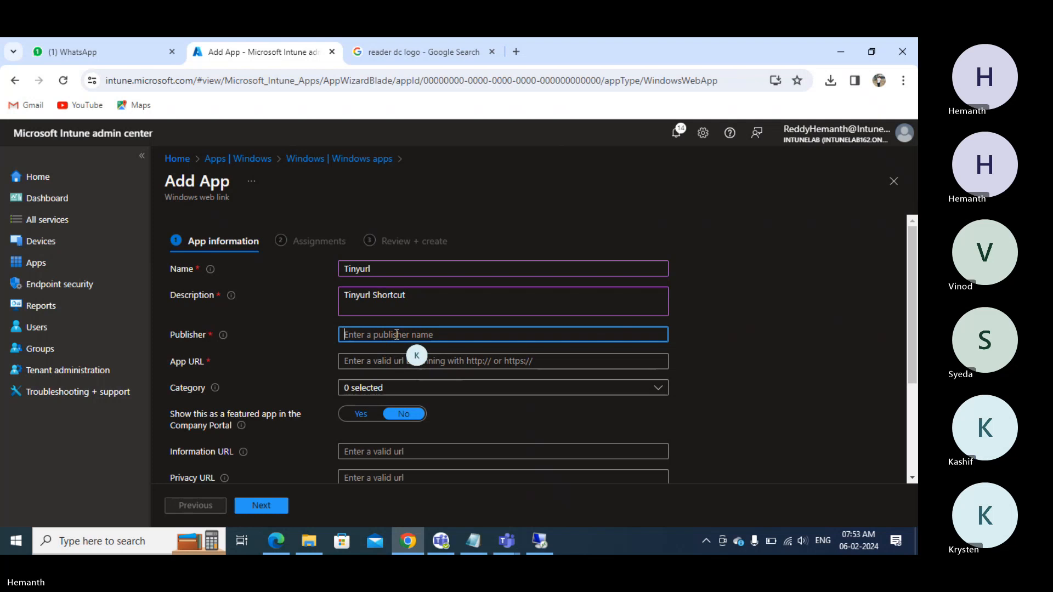
type("Tinyurl Inc")
left_click(382, 362)
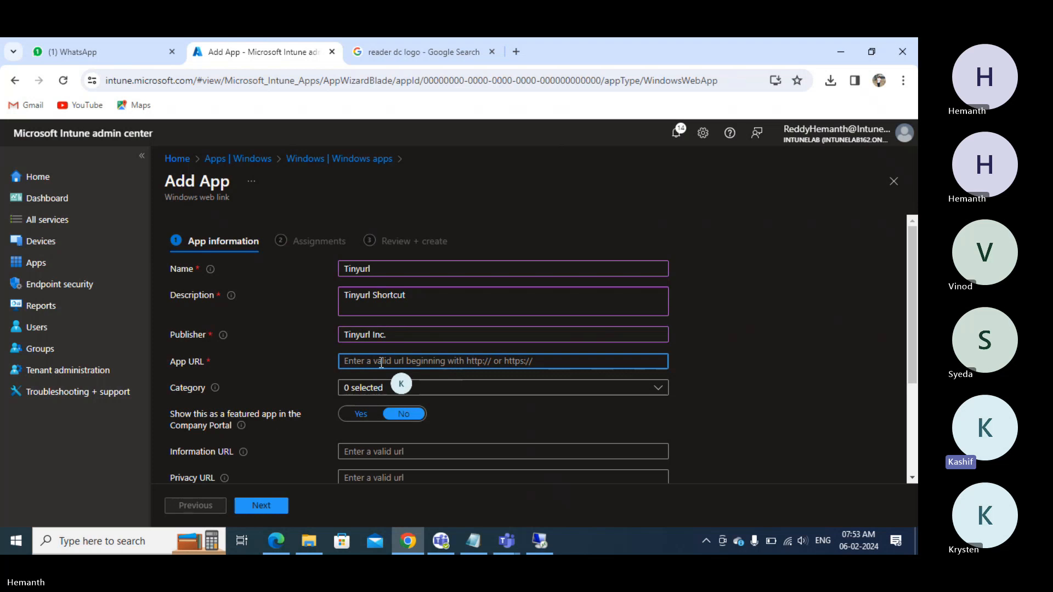
- Open and copy the tinyurl.com/linksformecm address in a new tab, then close that tab
left_click(516, 52)
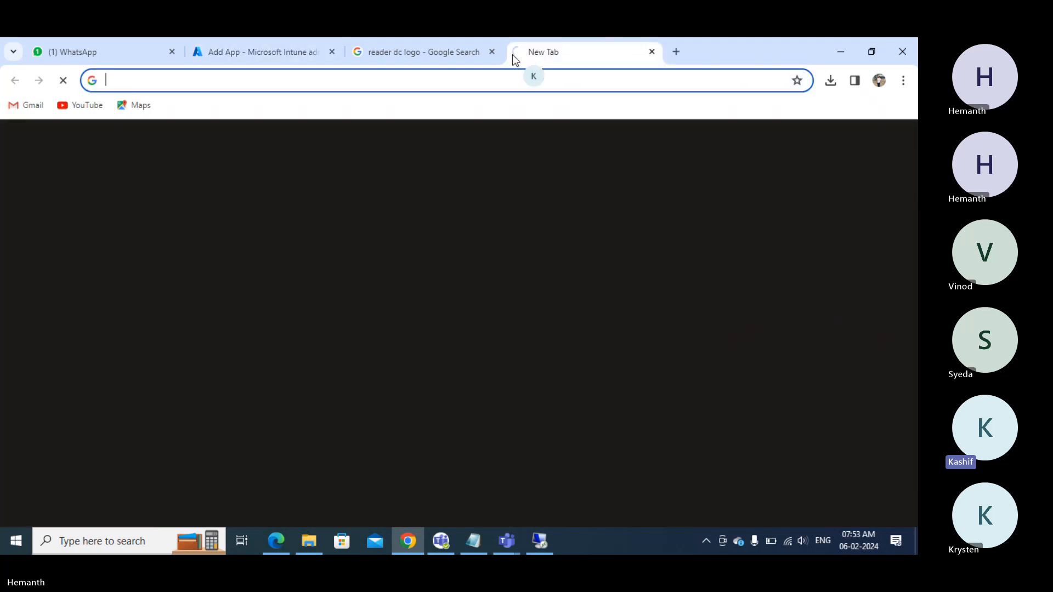
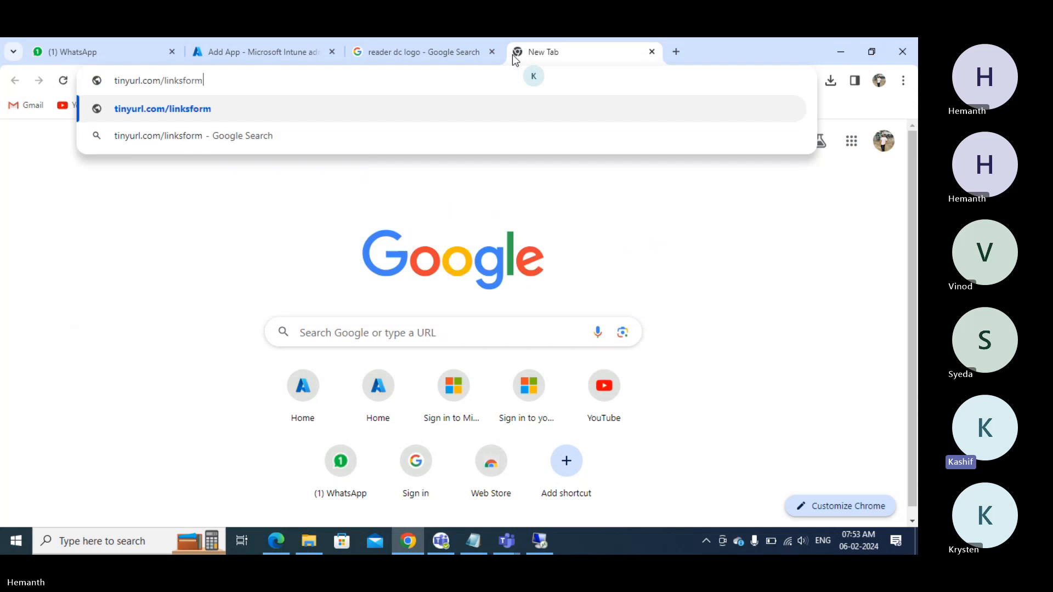
key("ctrl+a")
key("ctrl+c")
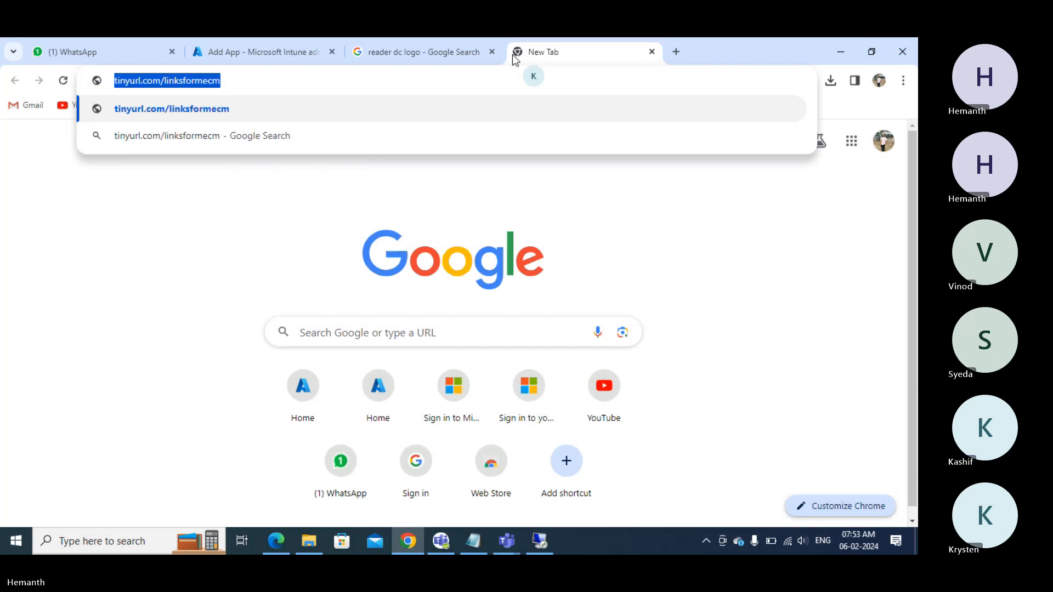
key("Return")
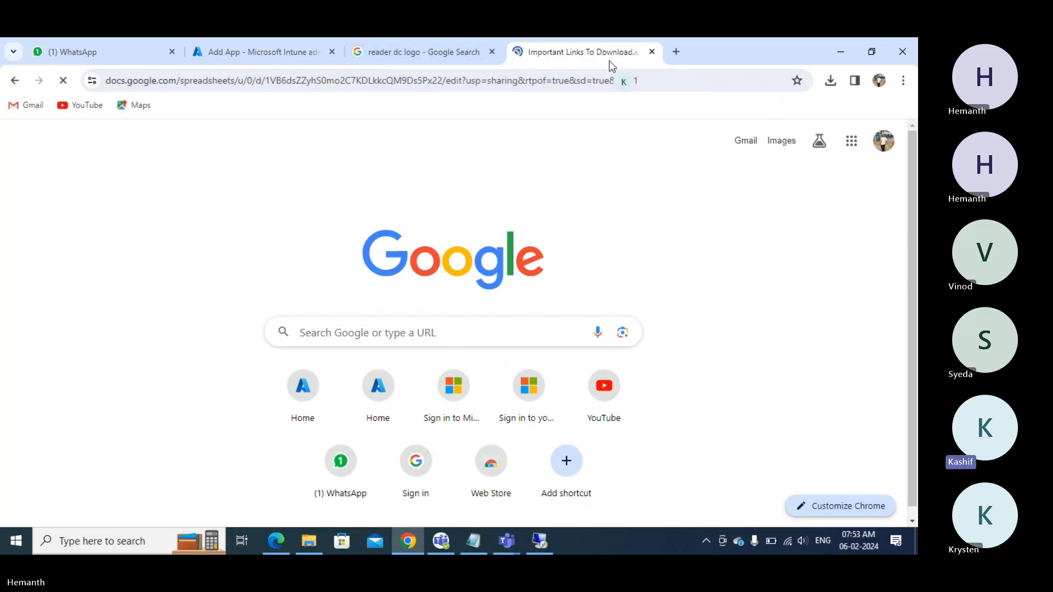
left_click(652, 52)
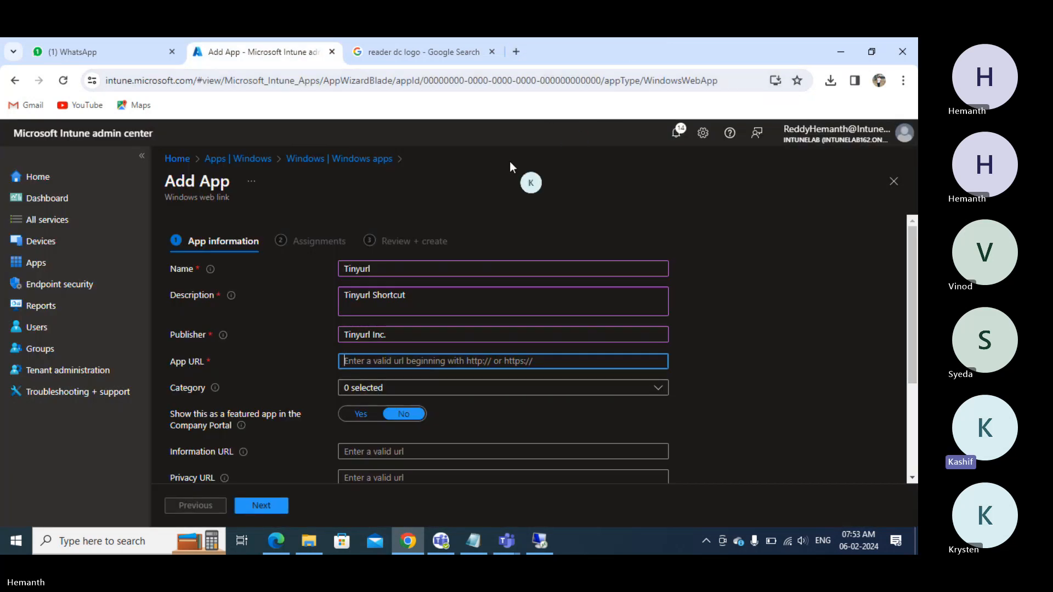
key("ctrl+v")
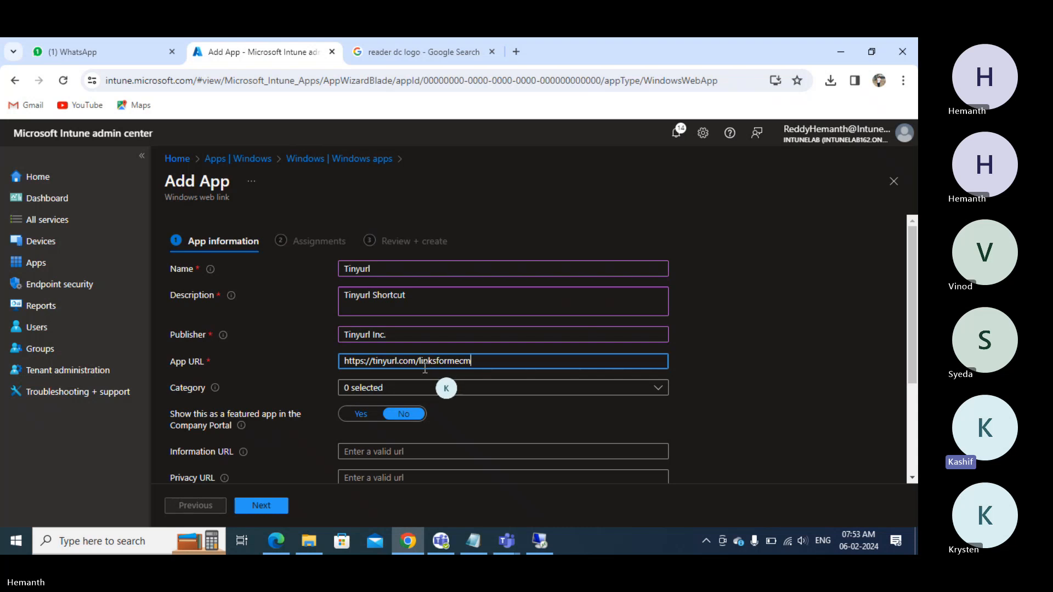
left_click(390, 392)
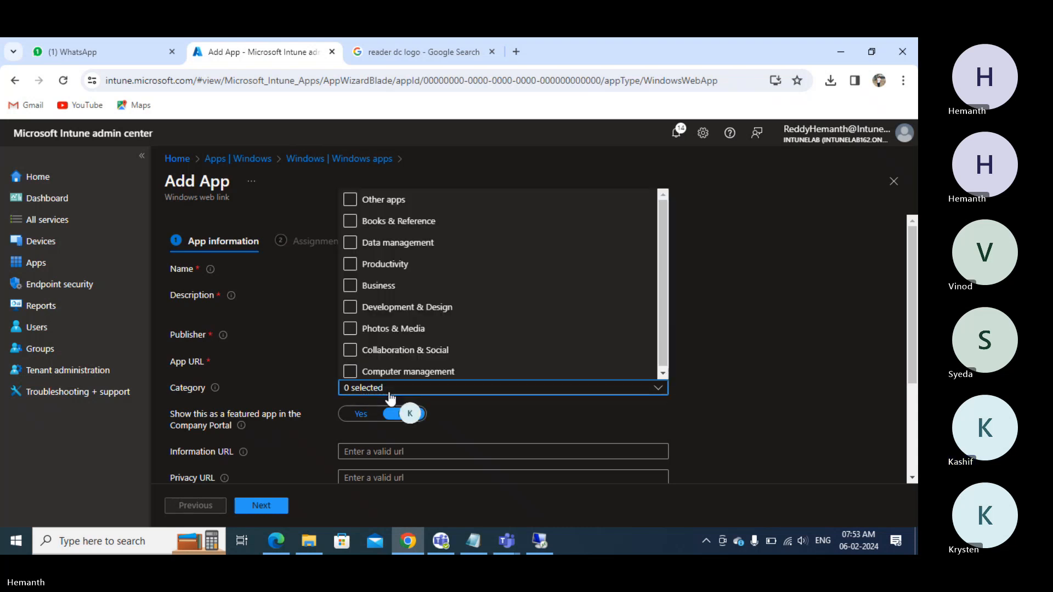
left_click(350, 266)
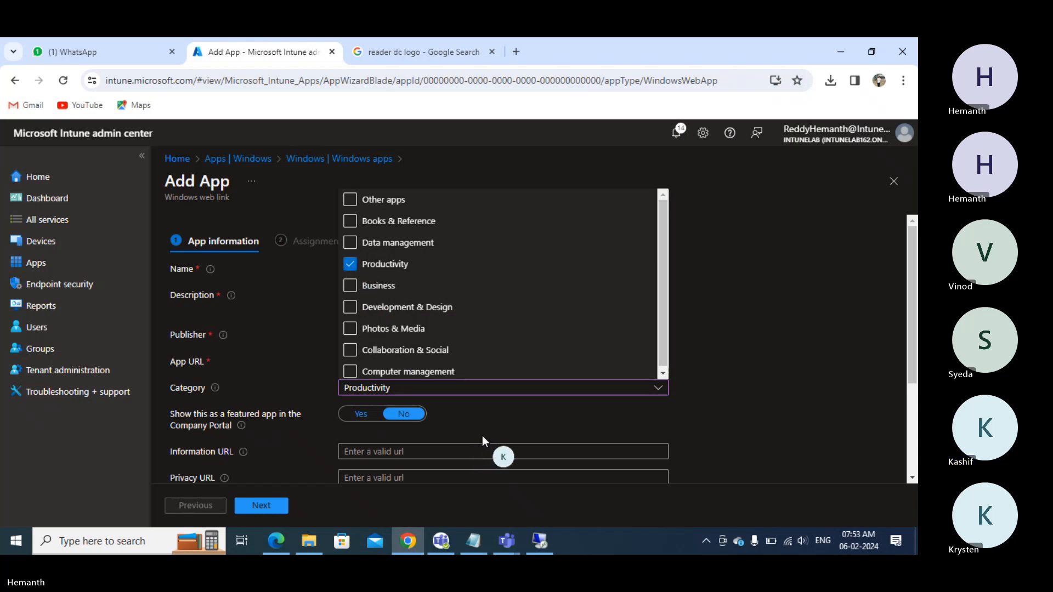
left_click(388, 451)
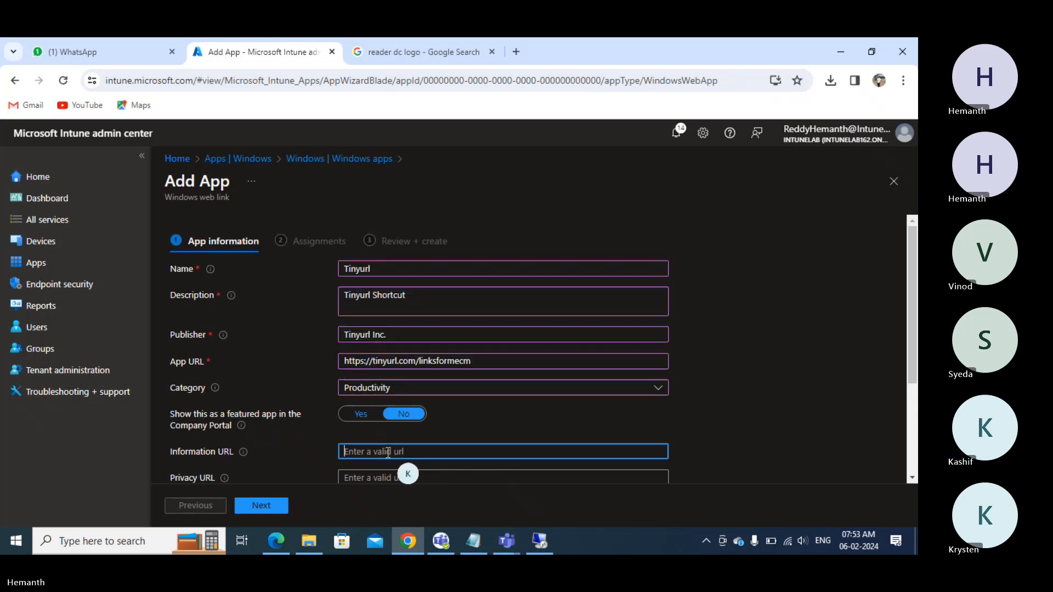
scroll(388, 452, "down", 3)
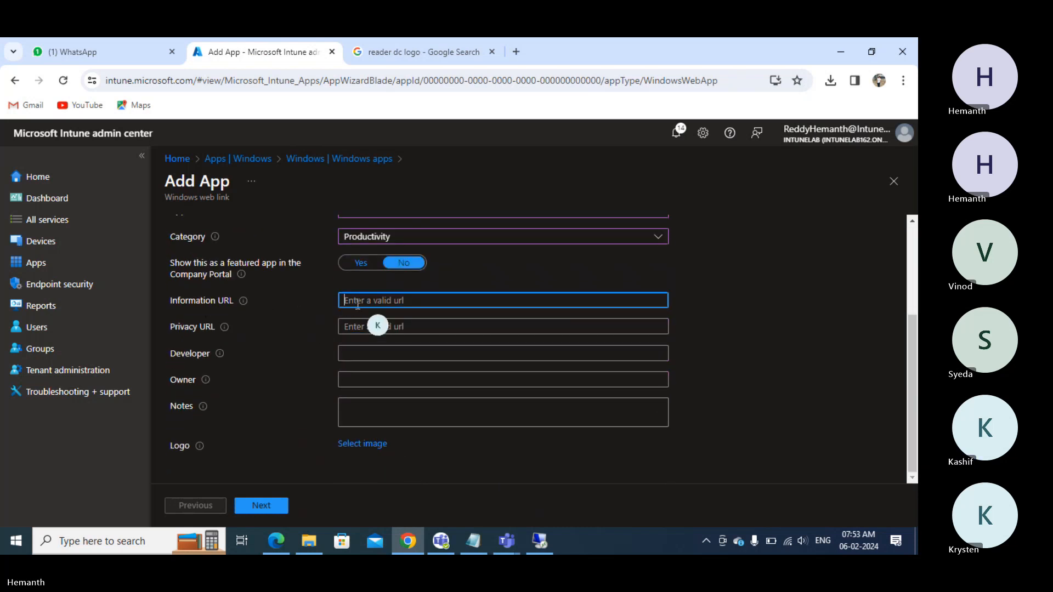
key("ctrl+v")
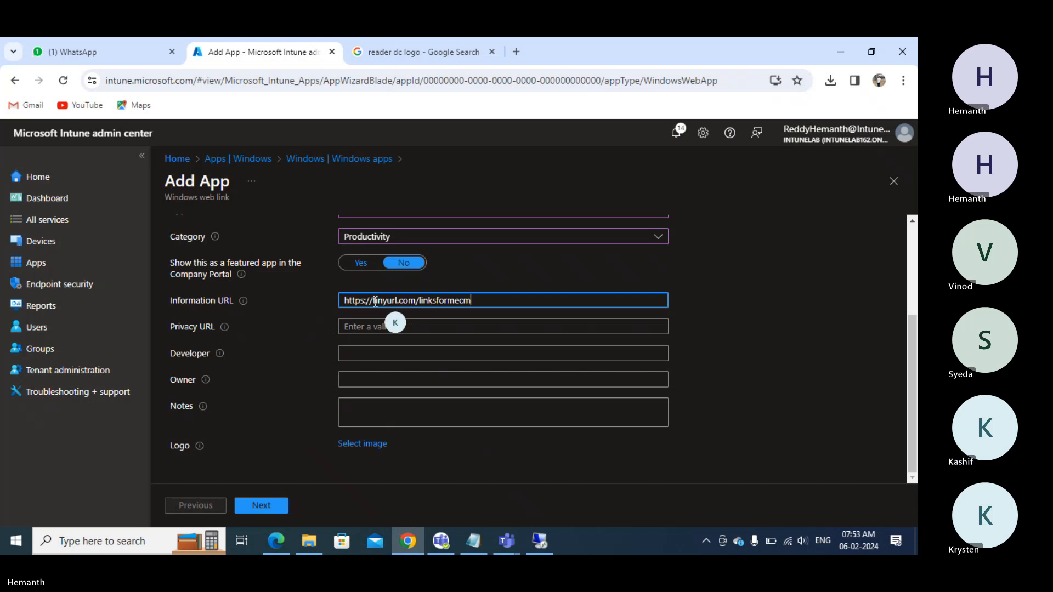
key("BackSpace")
key("BackSpace")
key("BackSpace")
key("BackSpace")
key("BackSpace")
key("BackSpace")
key("BackSpace")
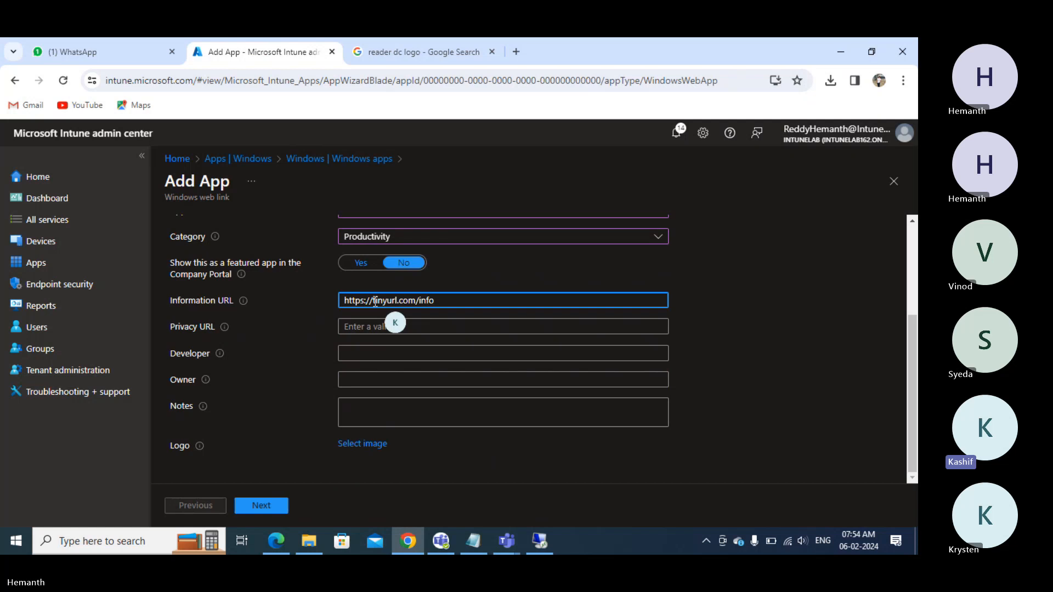
key("Tab")
key("ctrl+v")
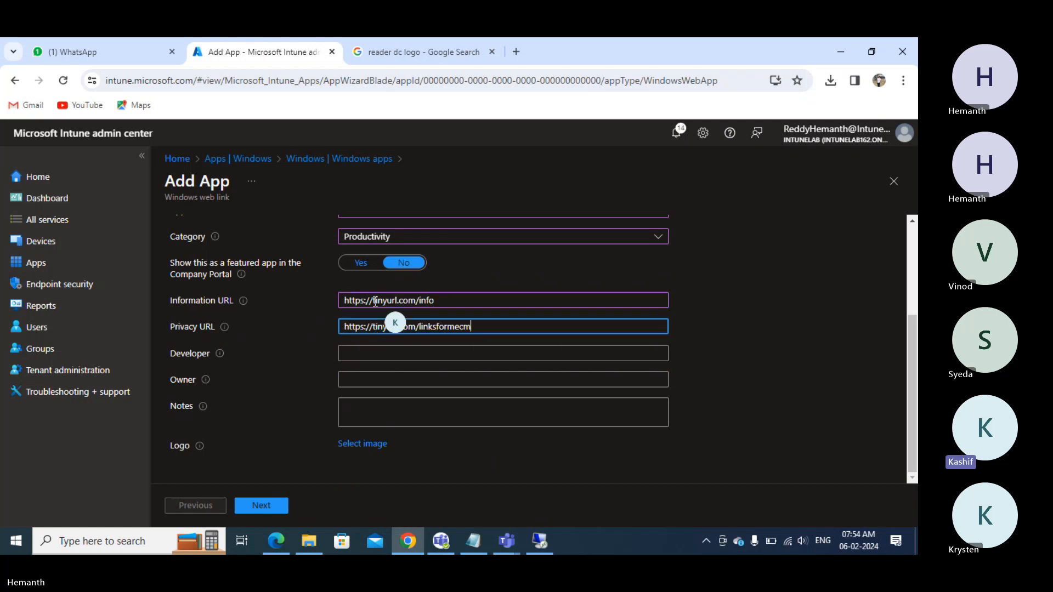
key("BackSpace")
key("BackSpace")
key("BackSpace")
key("BackSpace")
key("BackSpace")
type("y")
key("Tab")
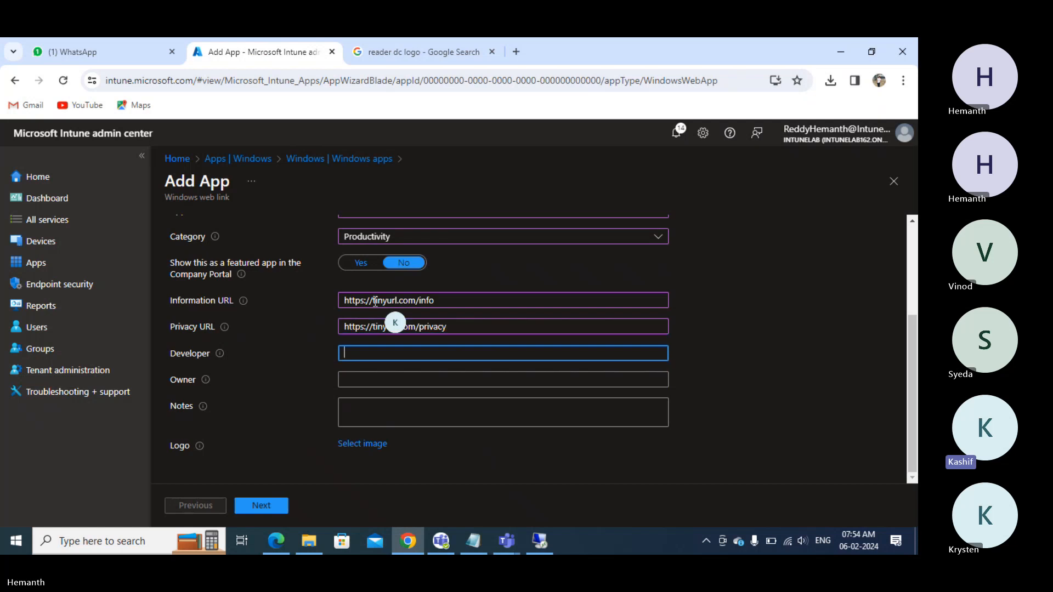
type("Tinyurl")
key("Tab")
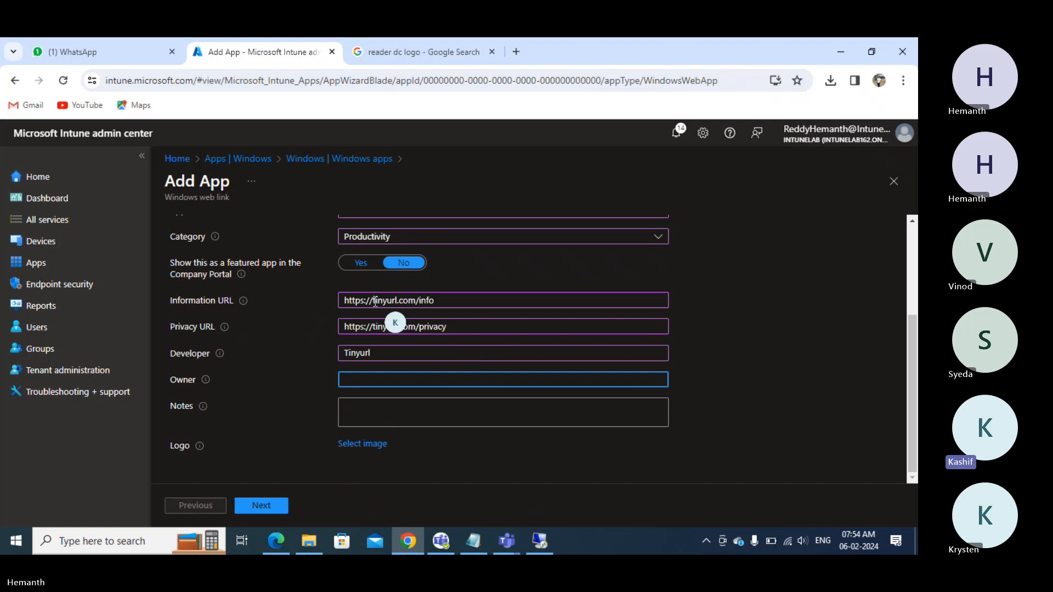
key("Tab")
key("Tab")
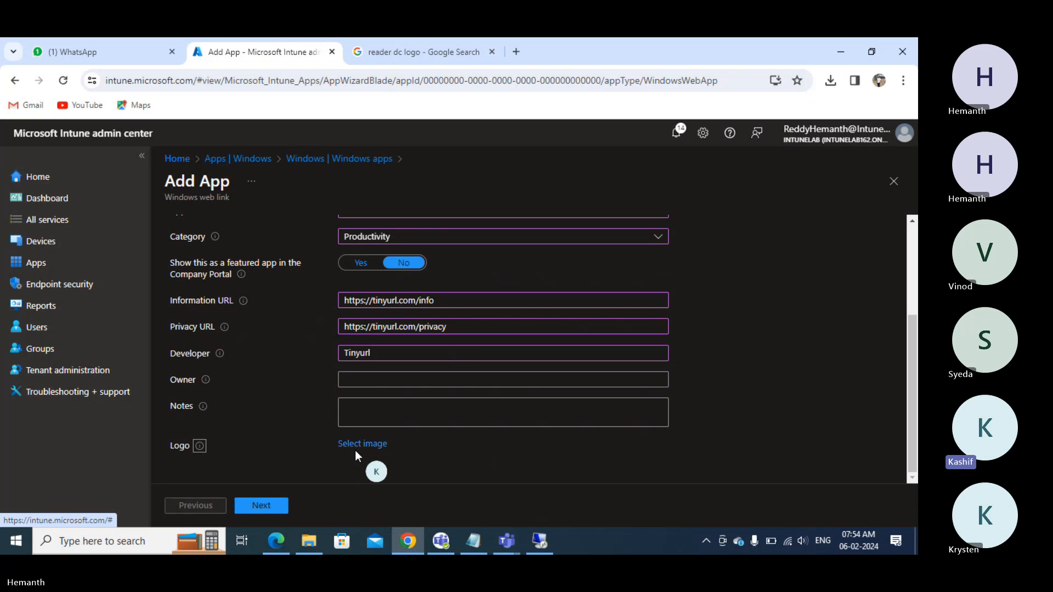
- Search Google Images for 'tinyurl logo'
left_click(419, 52)
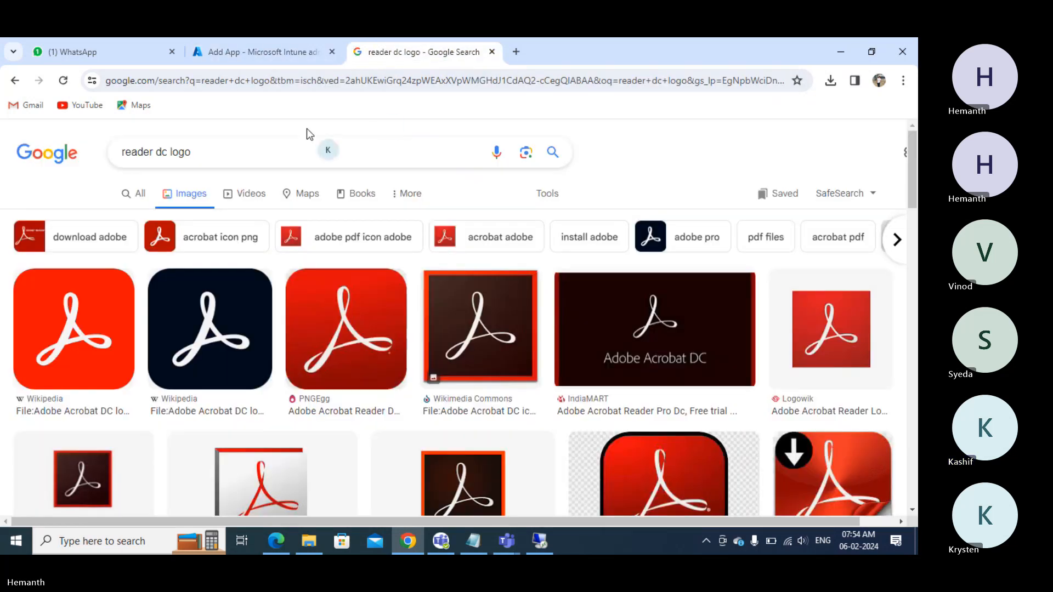
triple_click(263, 150)
type("t")
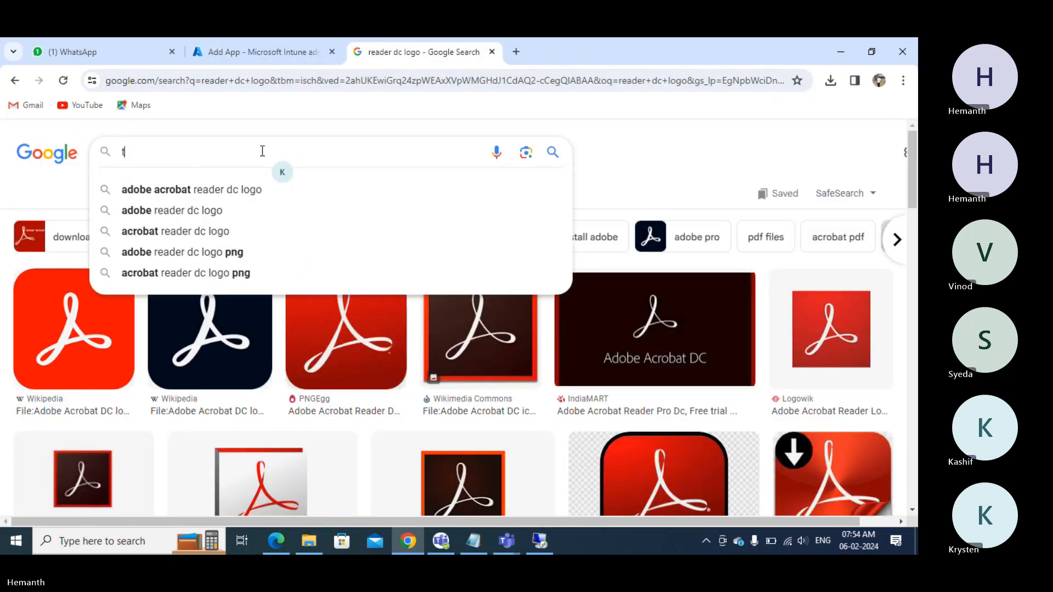
type("inyurl logo")
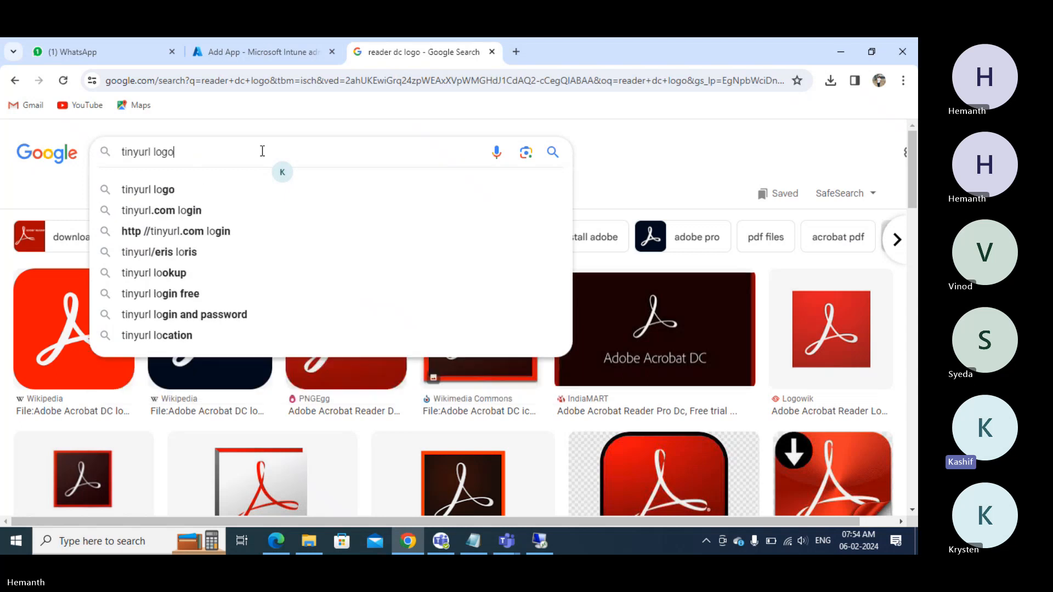
key("Return")
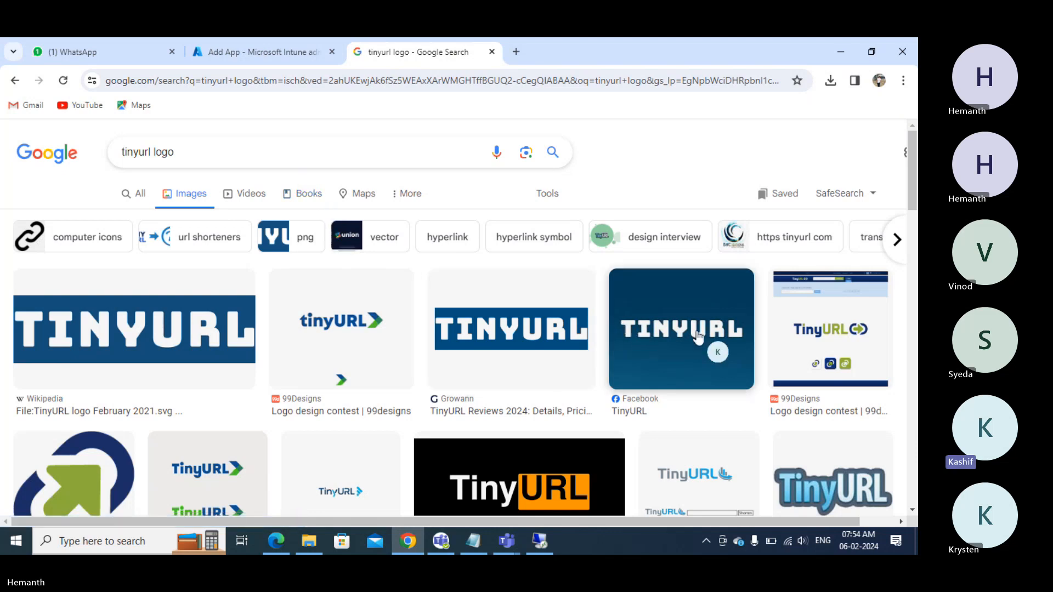
scroll(698, 336, "down", 4)
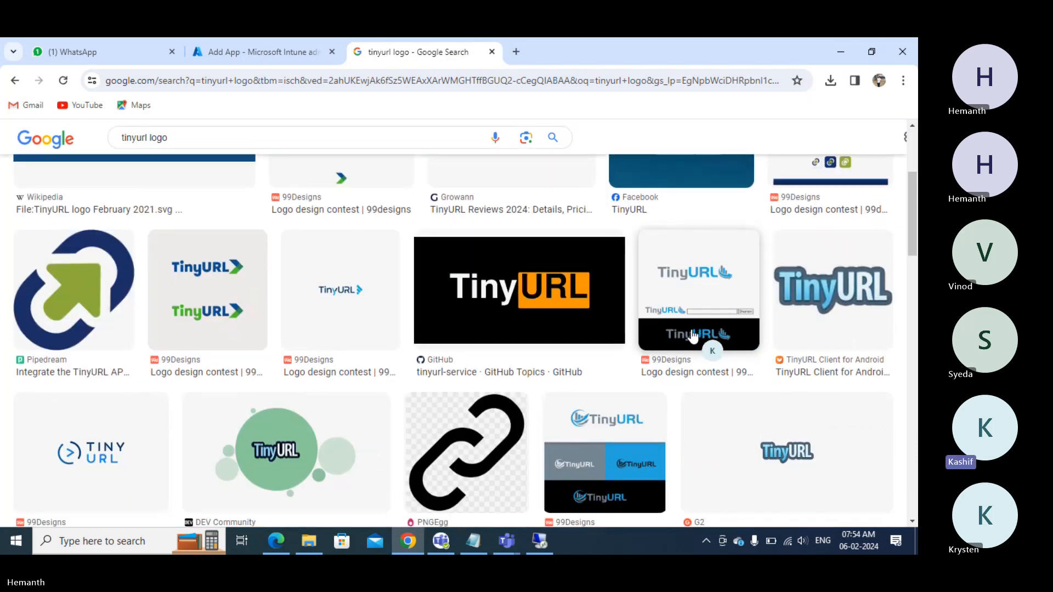
- Save a TinyURL logo image as tinyurl.png in the Desktop\Logo folder
right_click(54, 290)
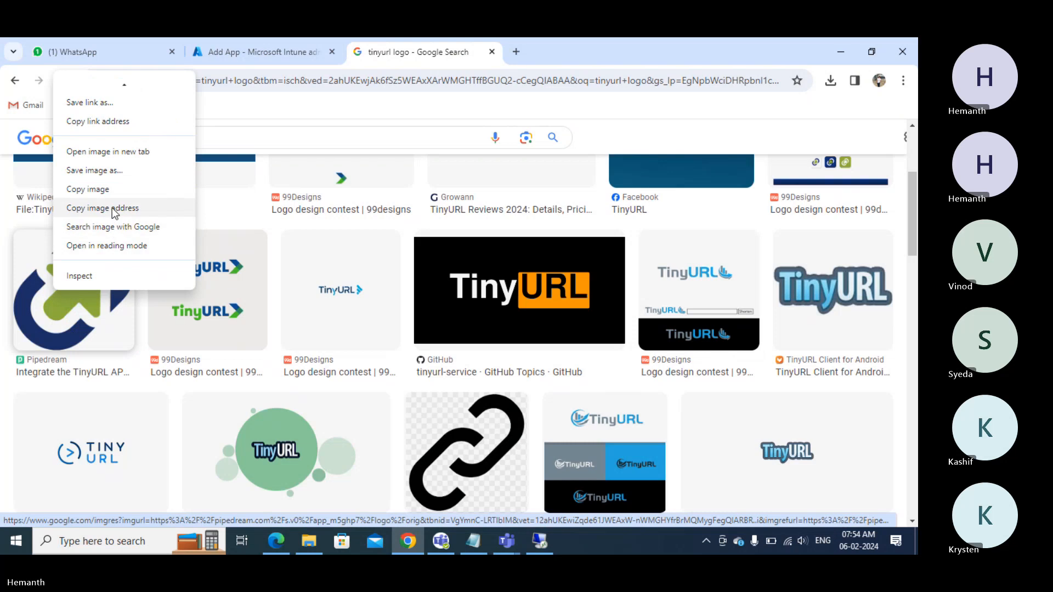
left_click(115, 171)
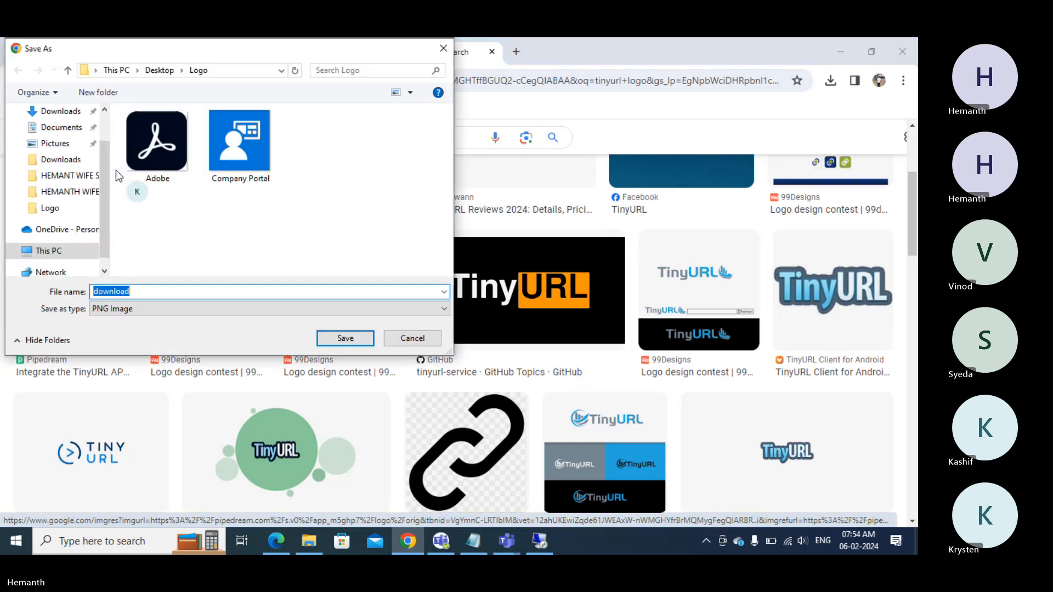
type("tinyurl")
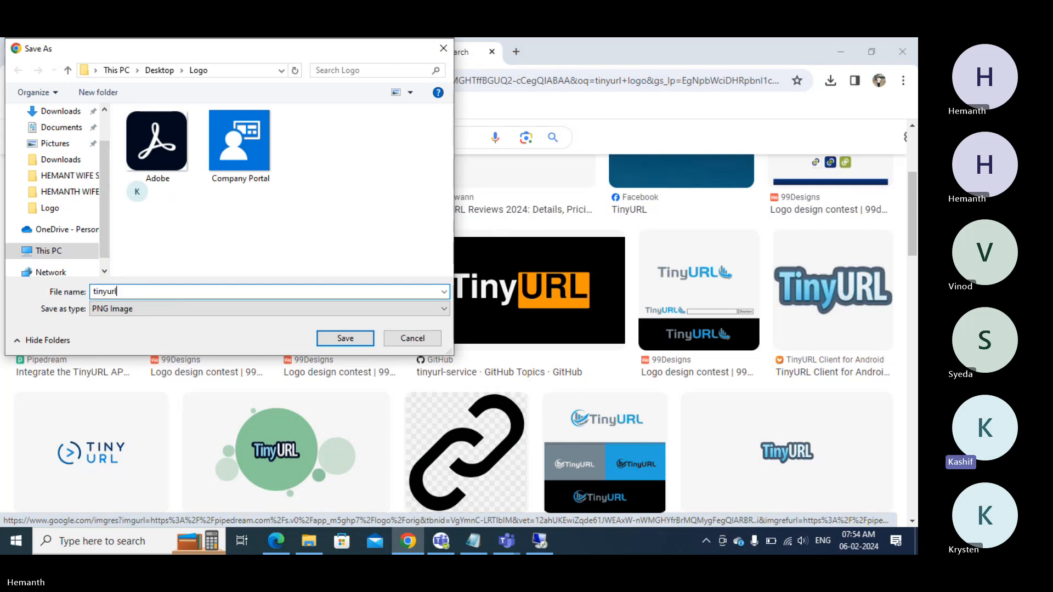
key("Return")
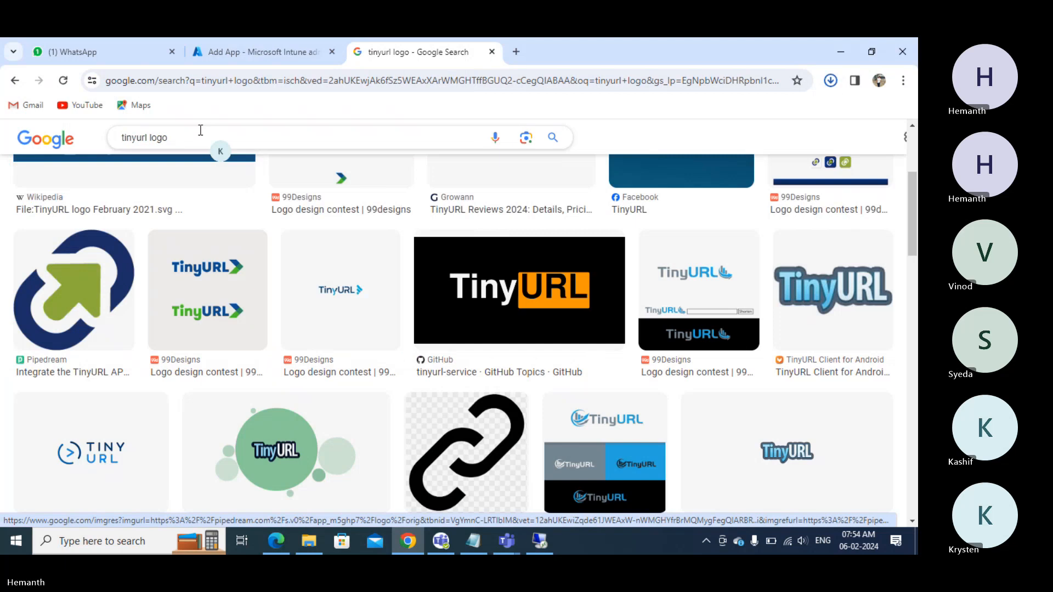
left_click(230, 53)
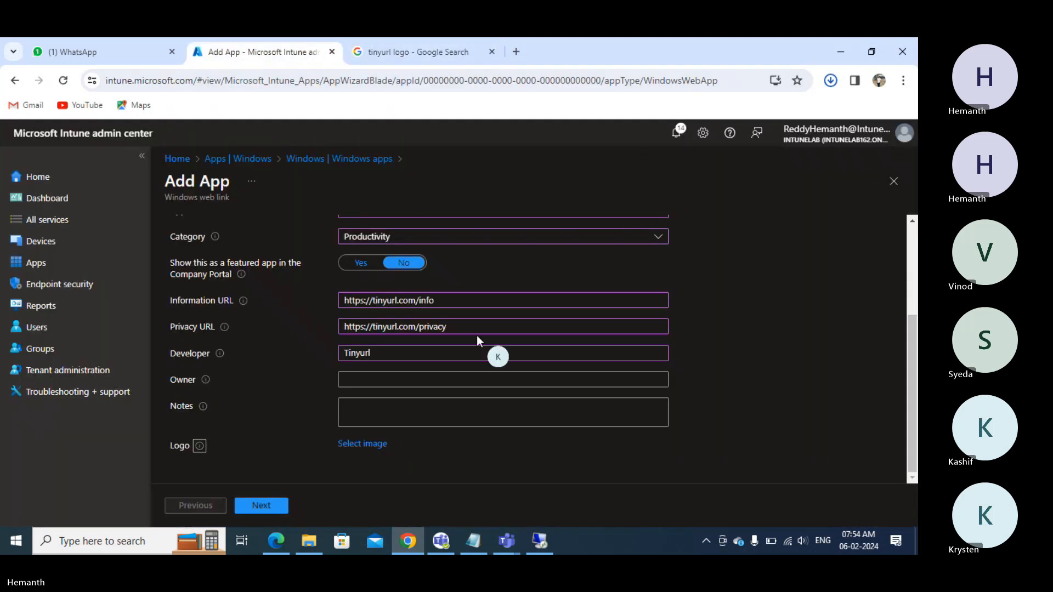
- Upload tinyurl.png from the Logo folder as the Tinyurl app's logo
left_click(360, 444)
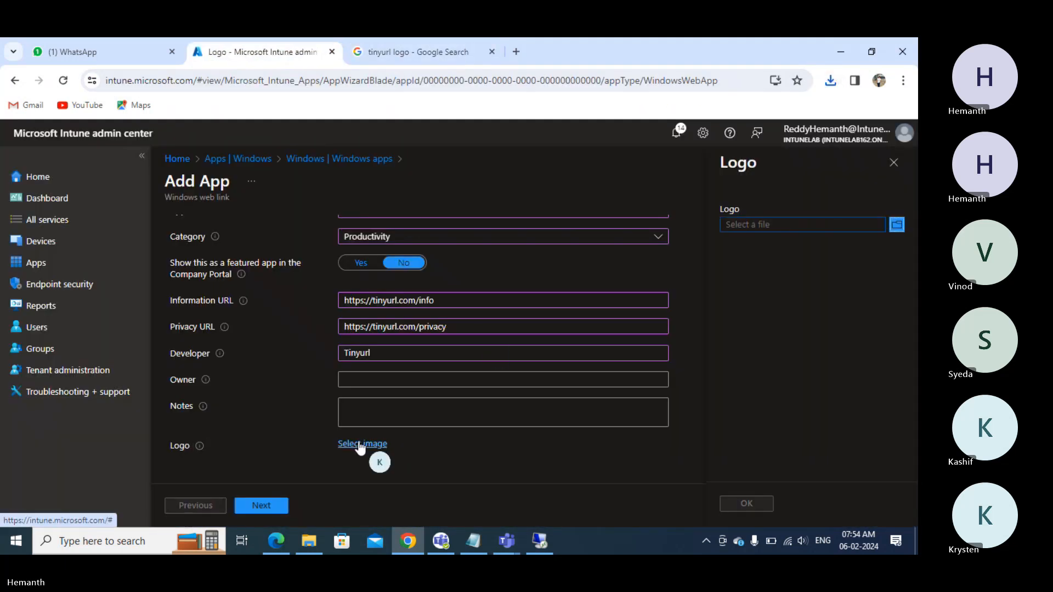
left_click(779, 230)
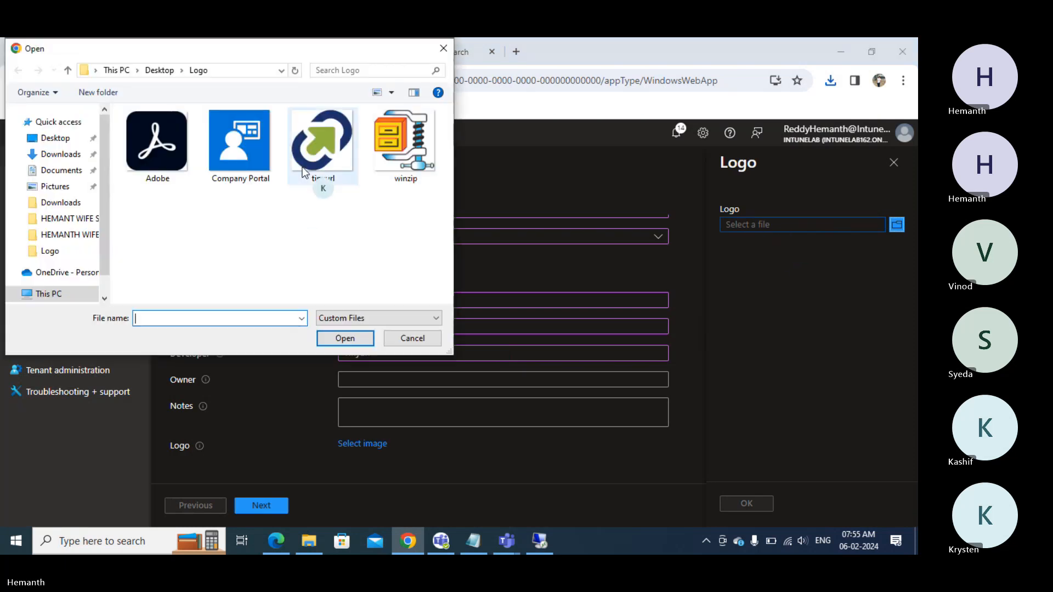
double_click(304, 173)
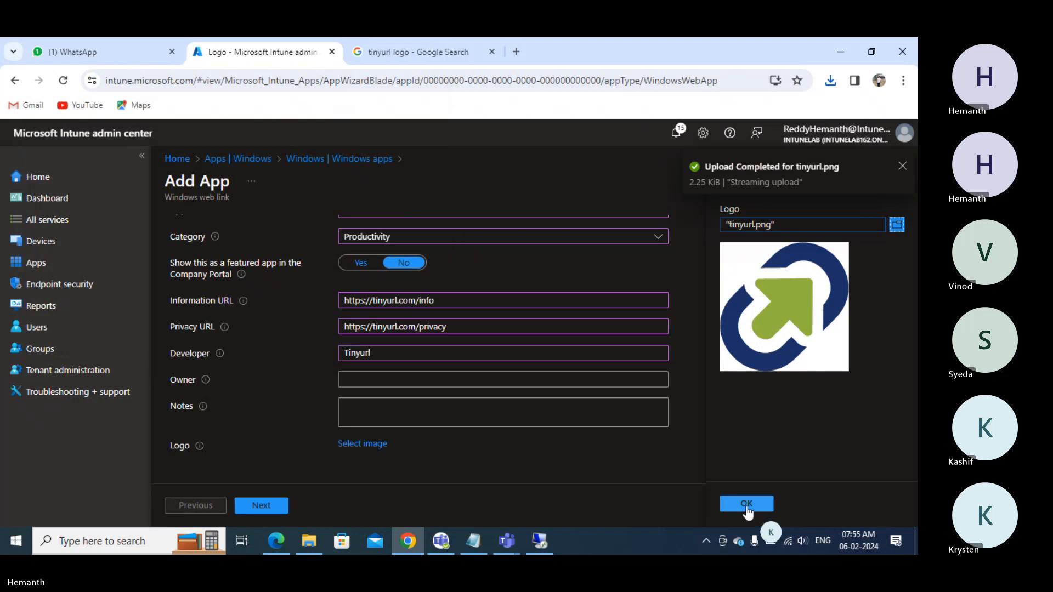
left_click(746, 504)
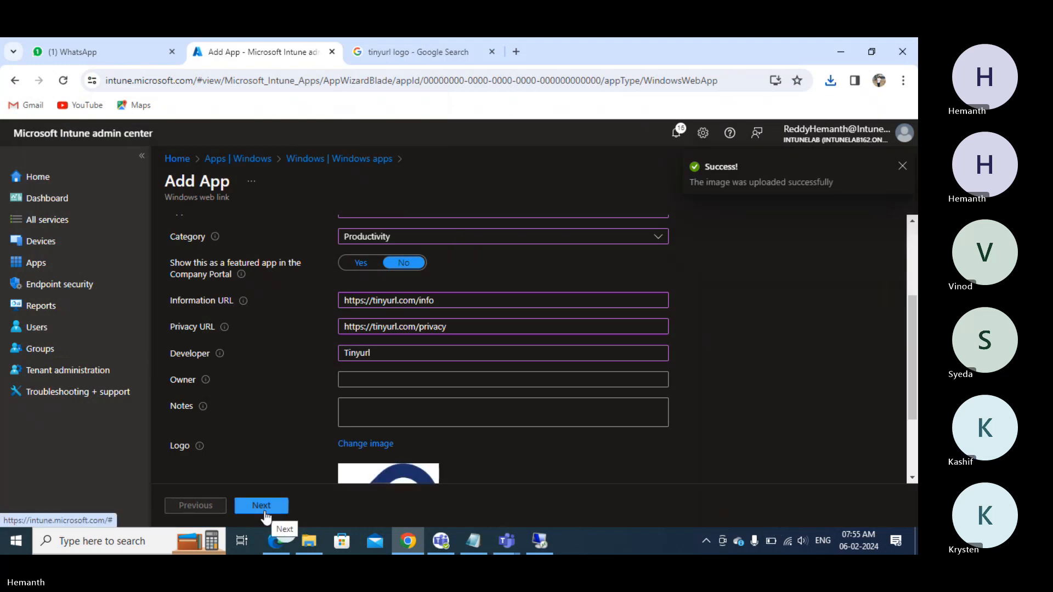
- Make Tinyurl available to all users on enrolled devices and create the app
scroll(264, 453, "up", 3)
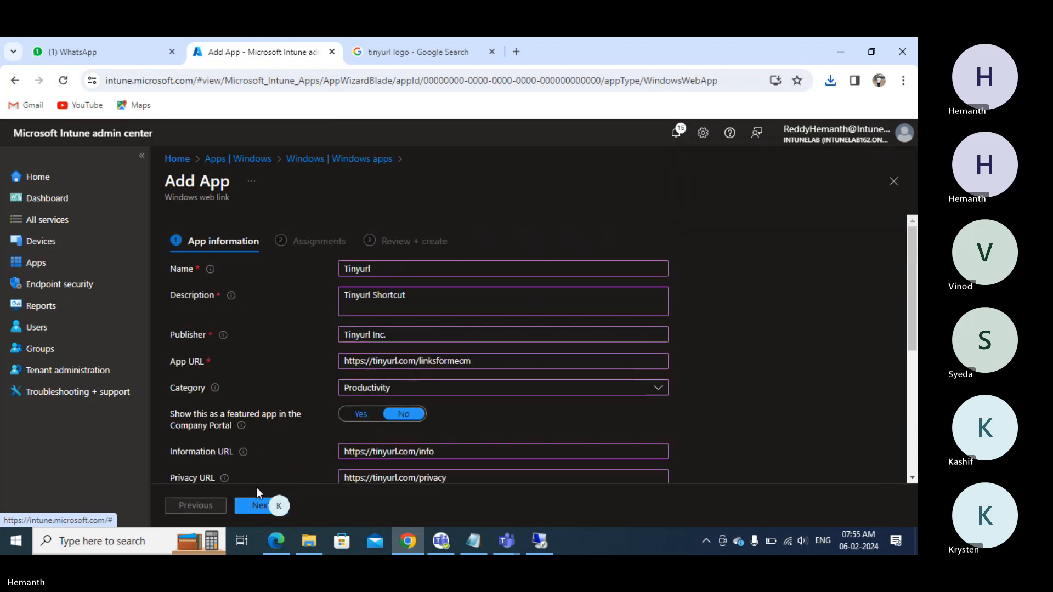
left_click(256, 505)
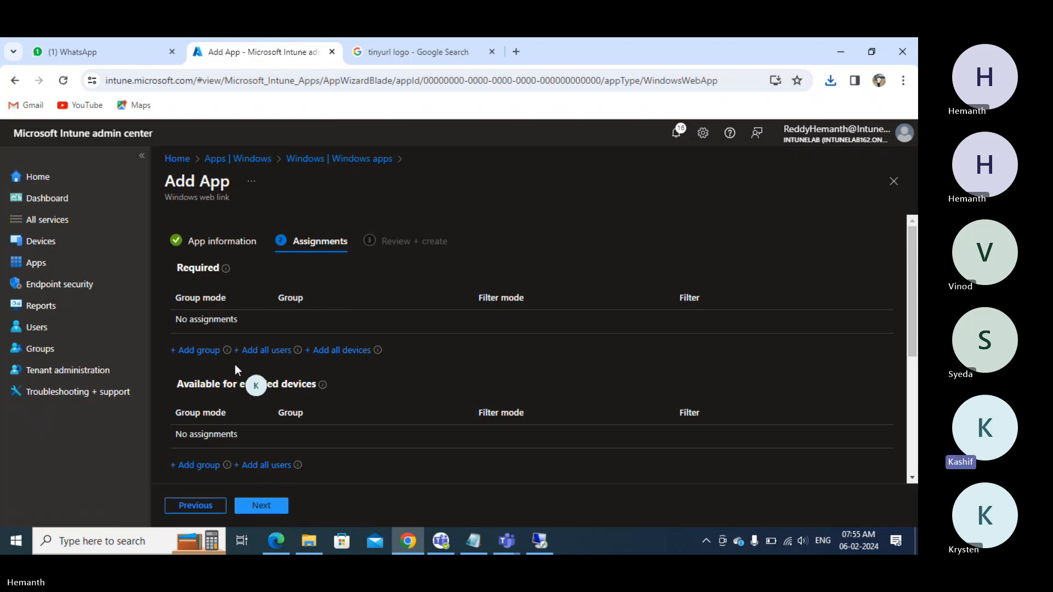
left_click(263, 466)
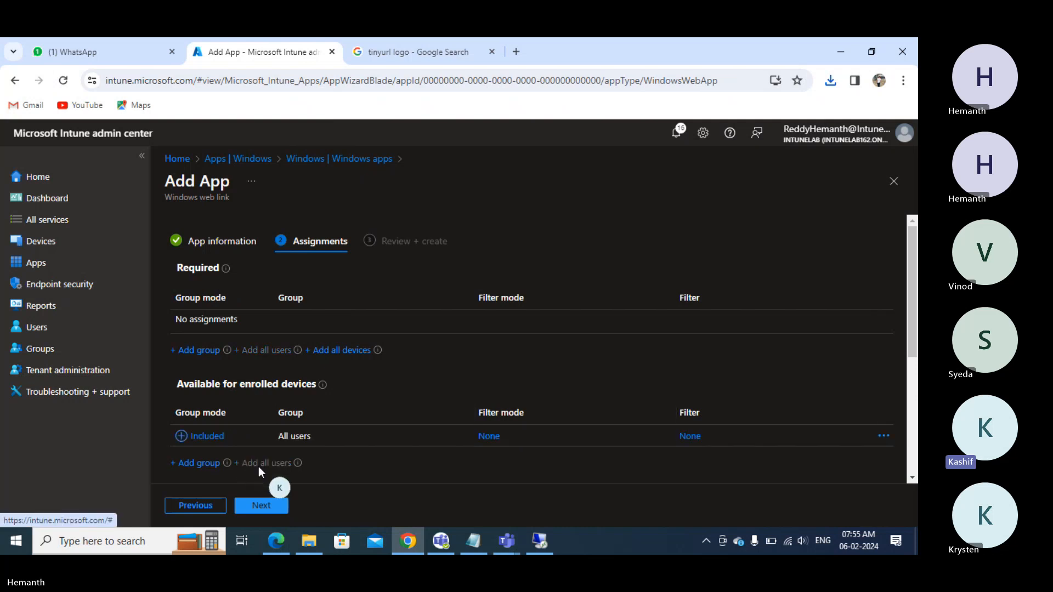
left_click(261, 505)
left_click(260, 508)
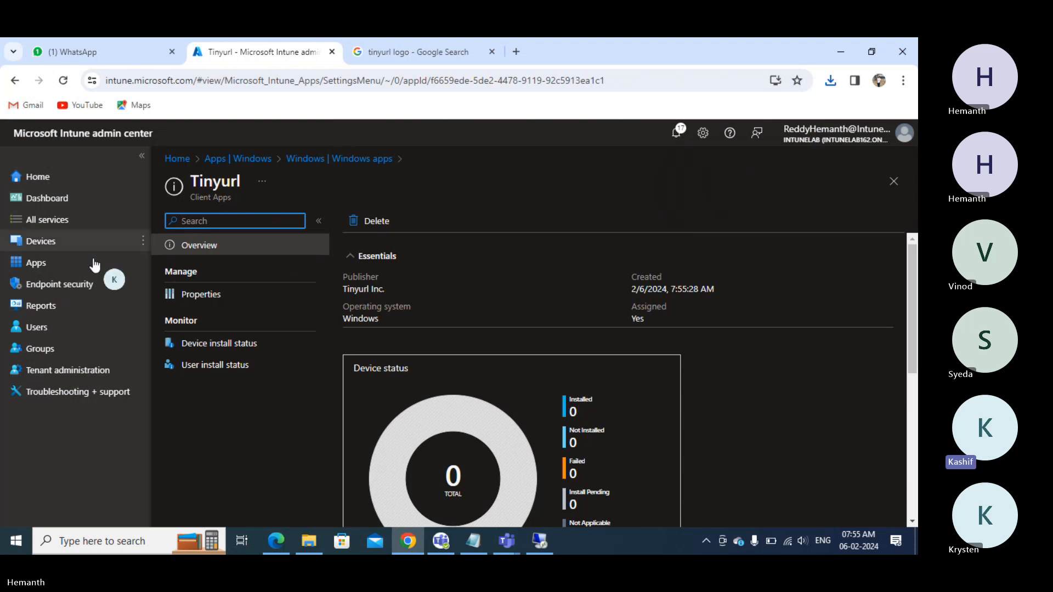
left_click(52, 266)
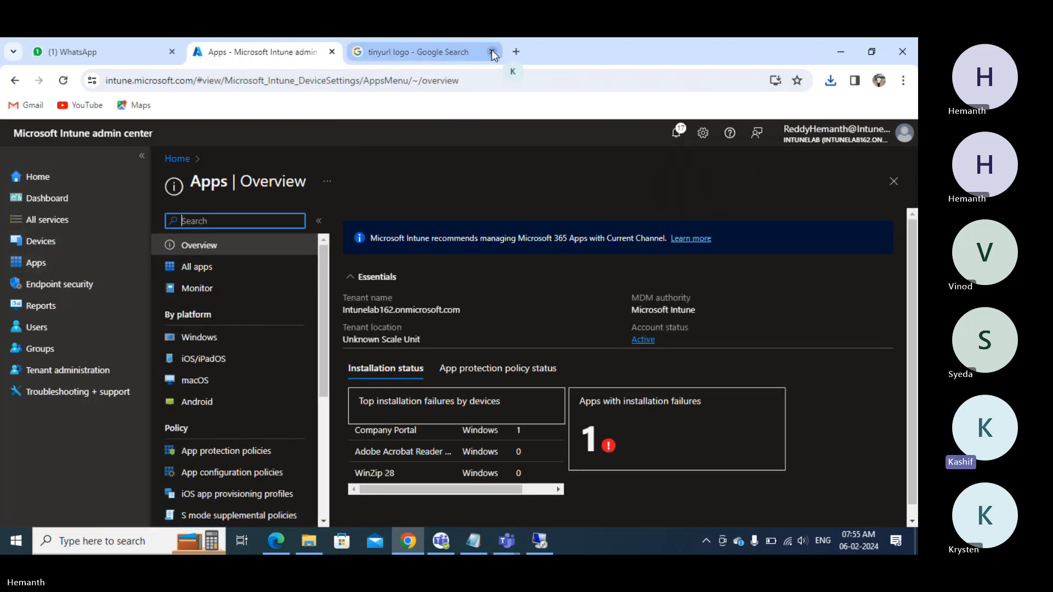
- Search 'download teams' and open the official Microsoft Teams download page
left_click(515, 51)
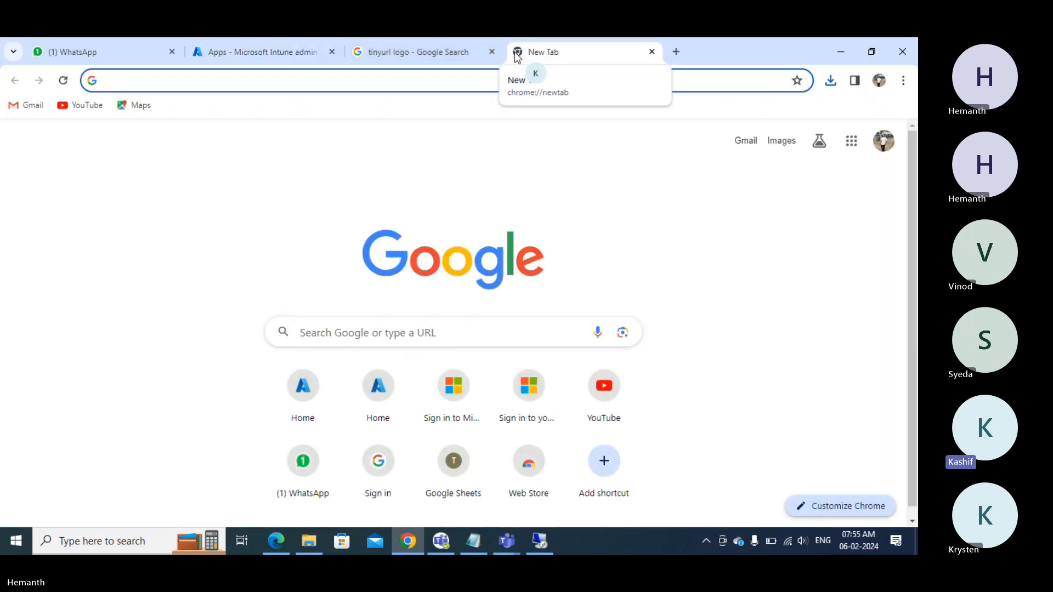
type("download")
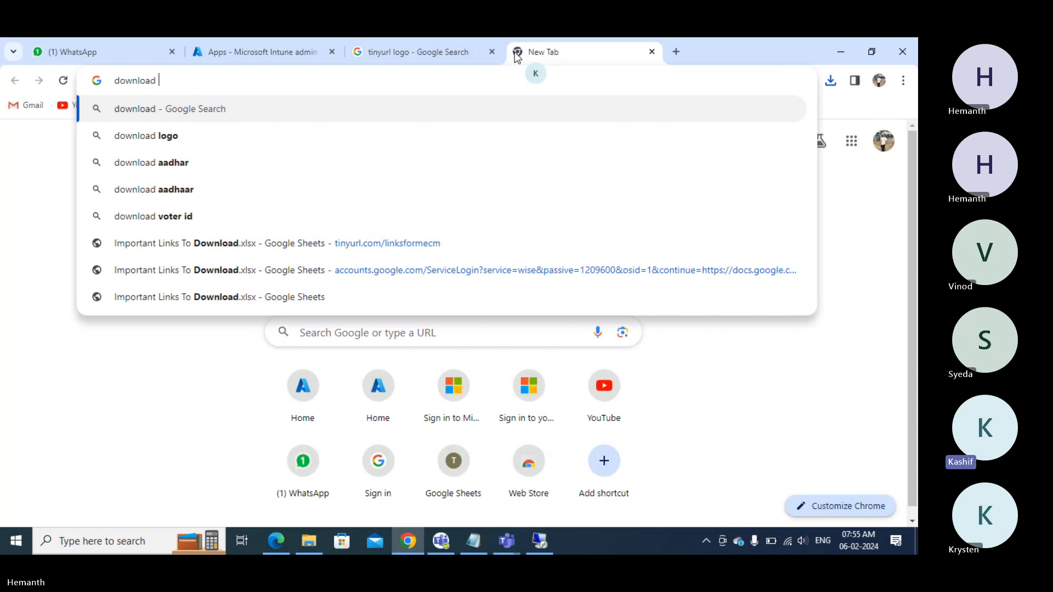
type(" teams")
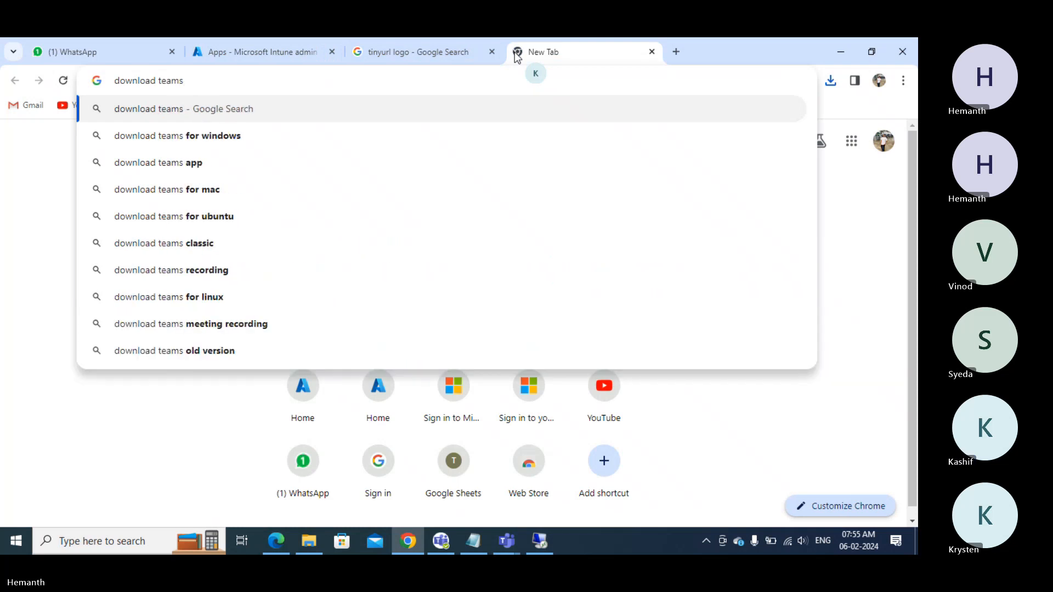
key("Return")
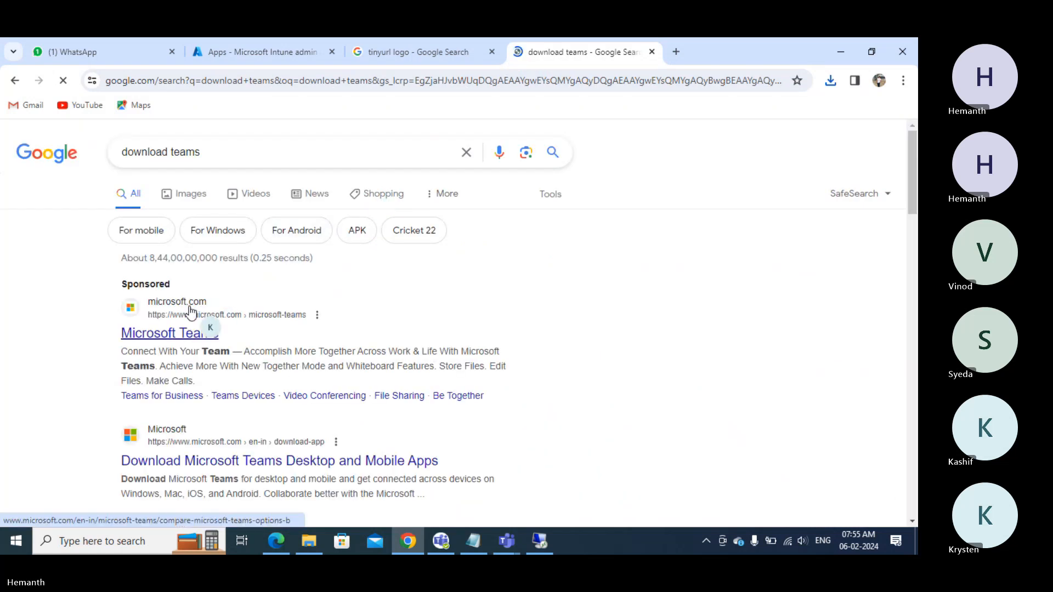
left_click(172, 336)
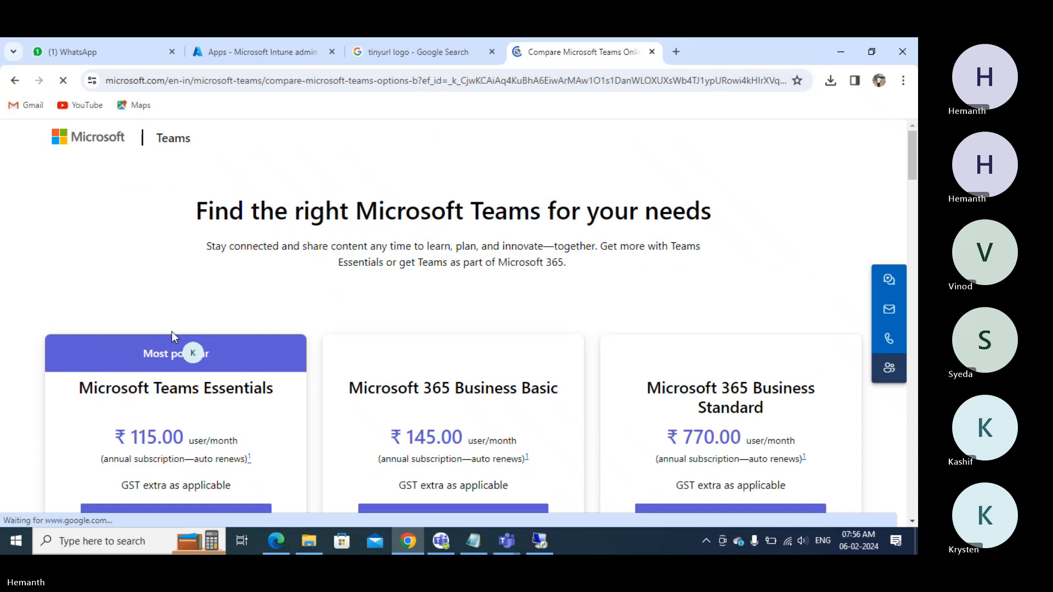
left_click(16, 81)
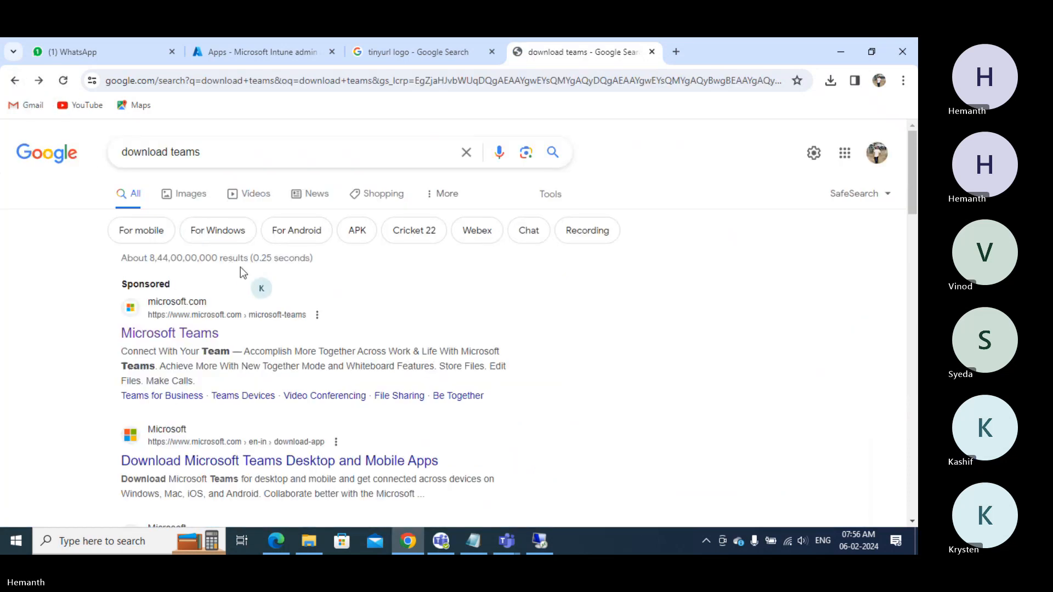
left_click(171, 464)
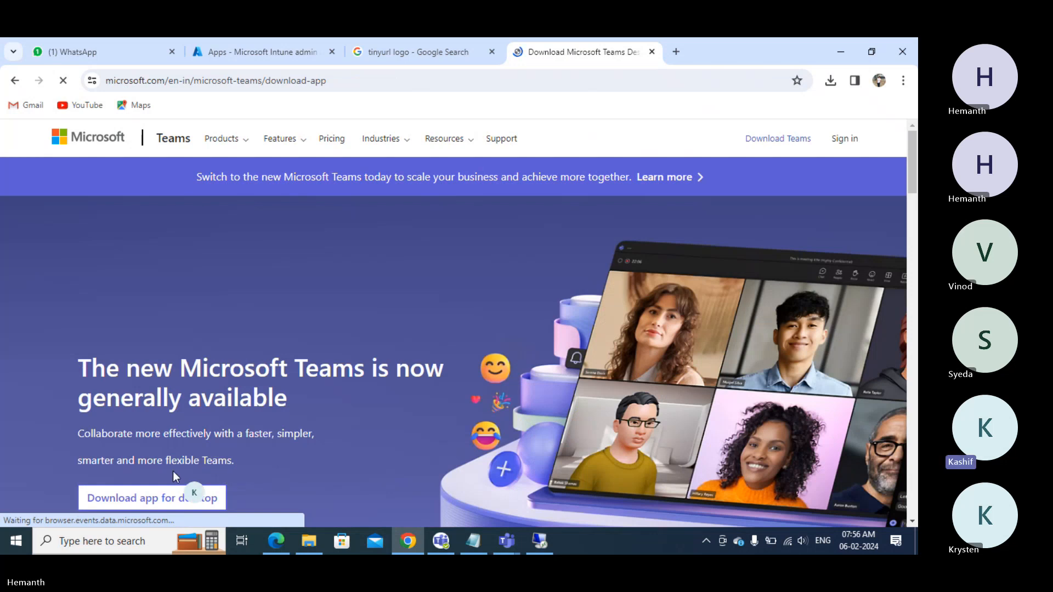
- Download the new Teams app for Windows (64-bit)
left_click(125, 499)
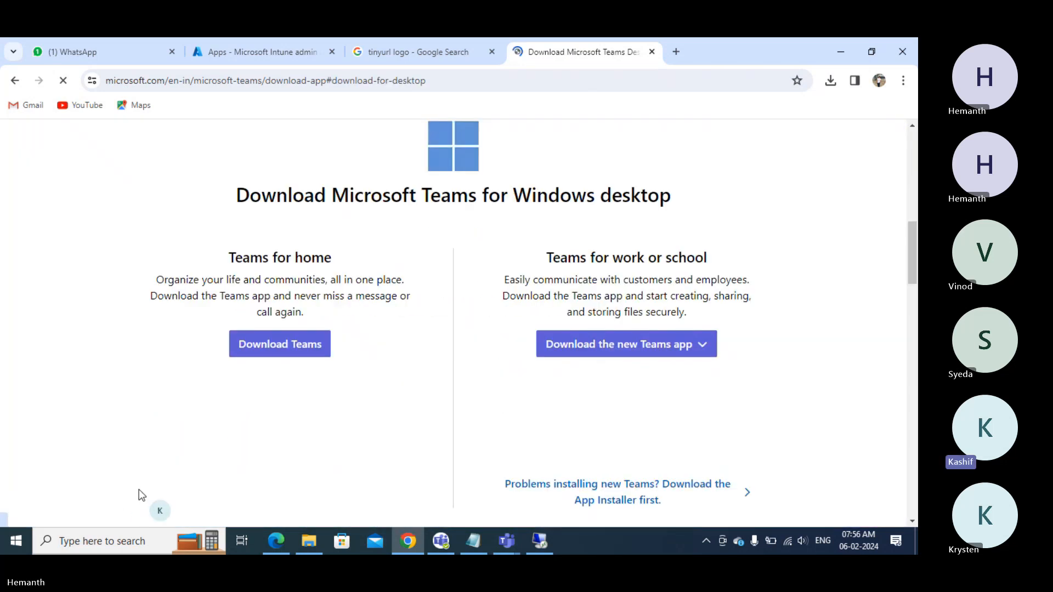
left_click(658, 352)
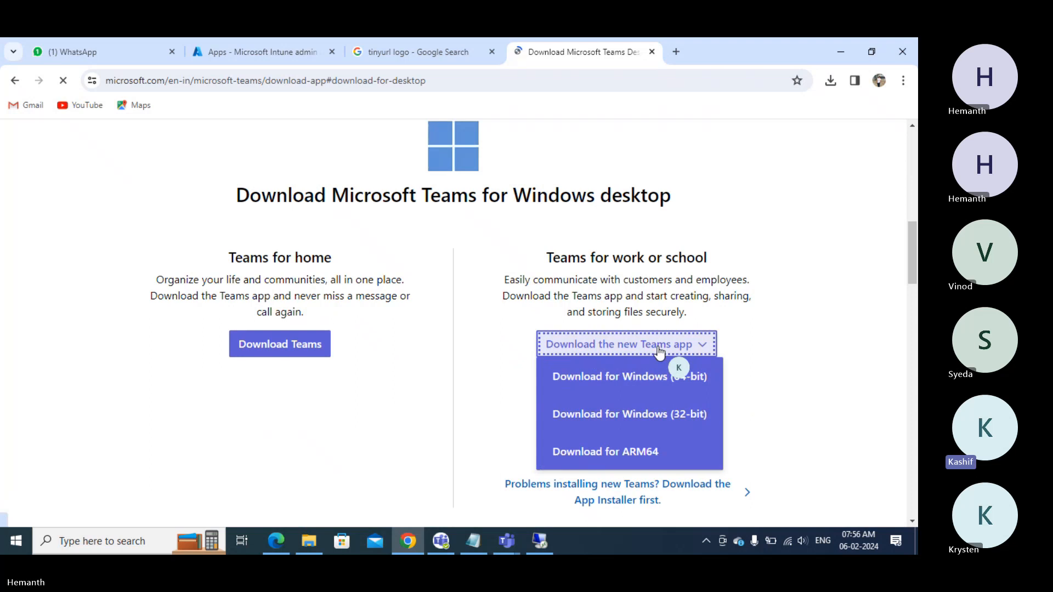
left_click(605, 378)
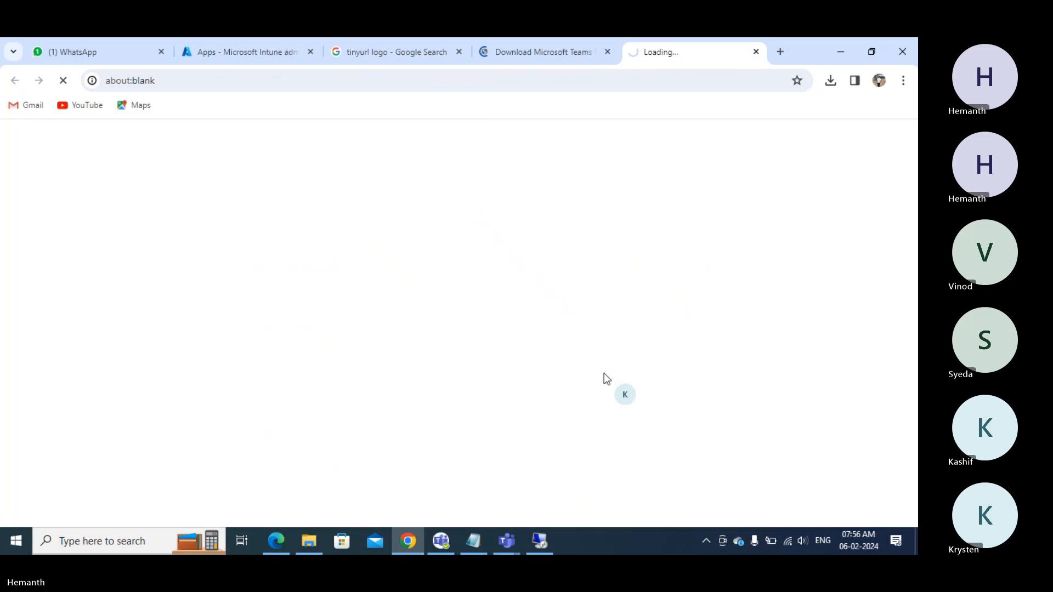
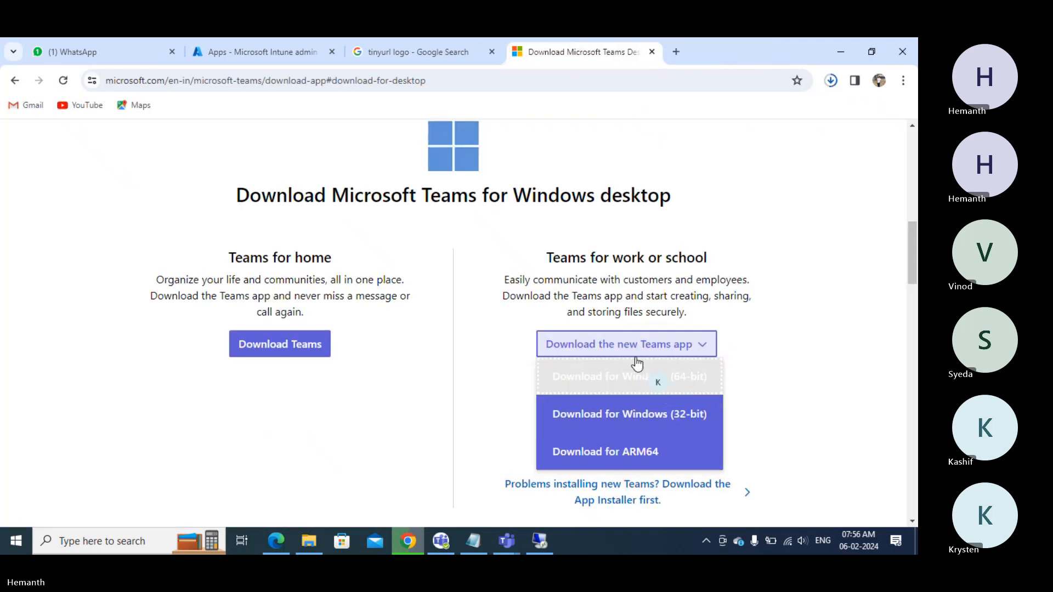
- Confirm MSTeams-x64.msix (125 MB) finished downloading, then return to the Intune admin center
left_click(830, 80)
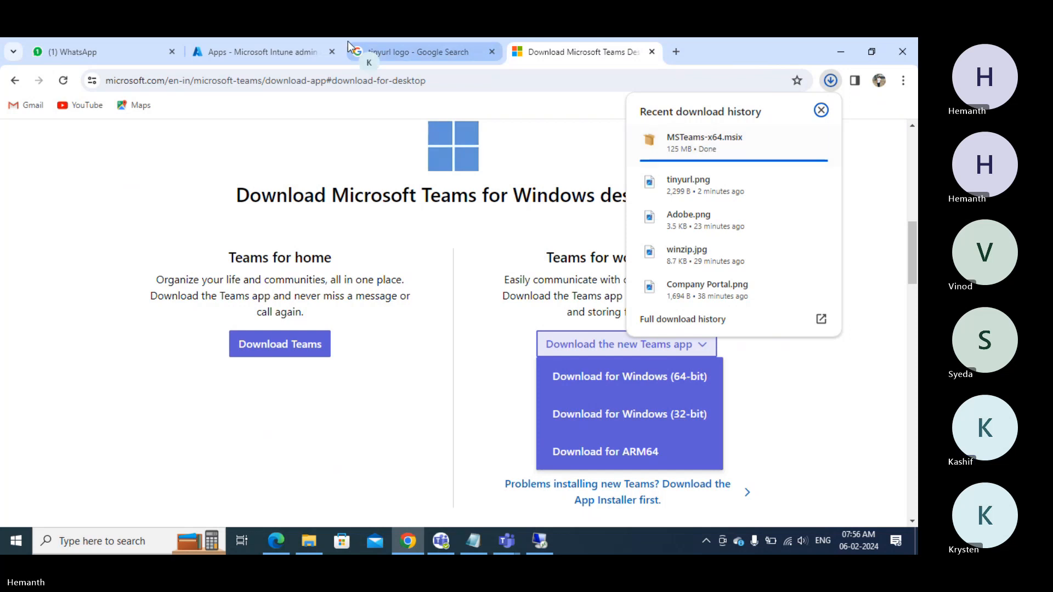
left_click(212, 52)
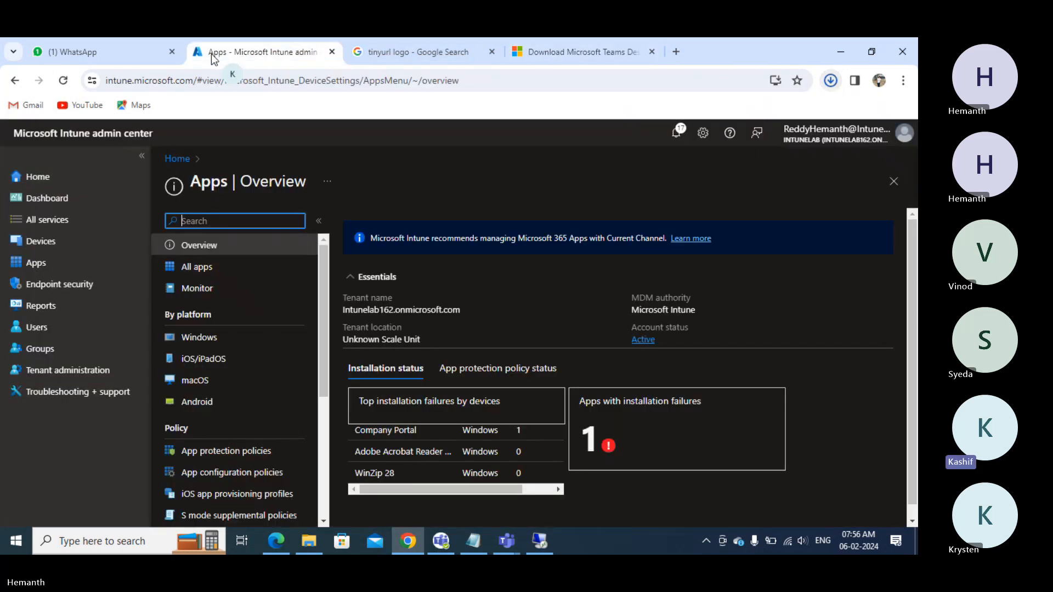
- Start adding a Windows app and choose Line-of-business app as its type
left_click(207, 339)
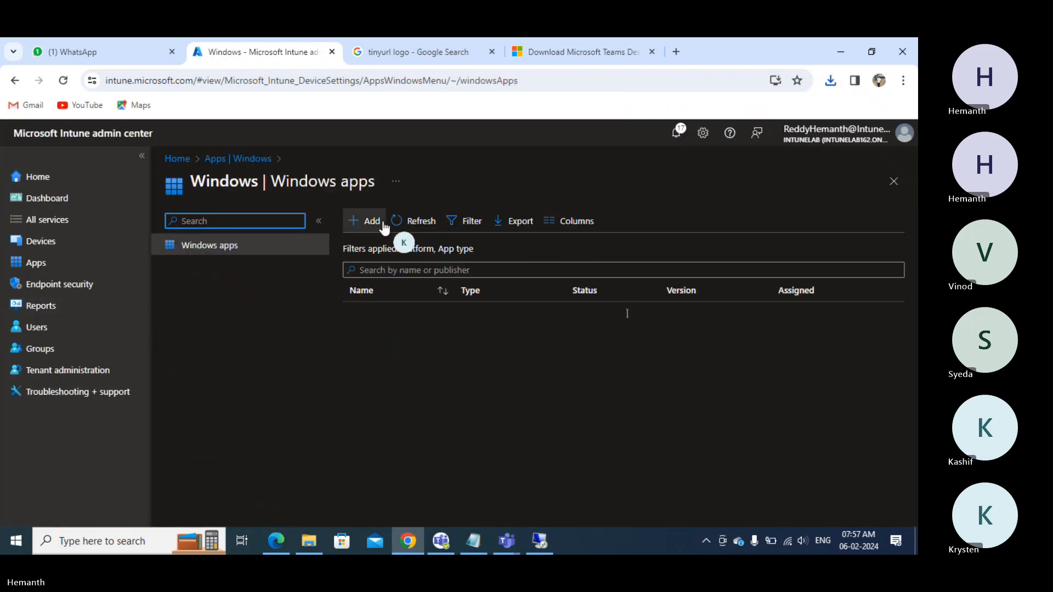
left_click(371, 224)
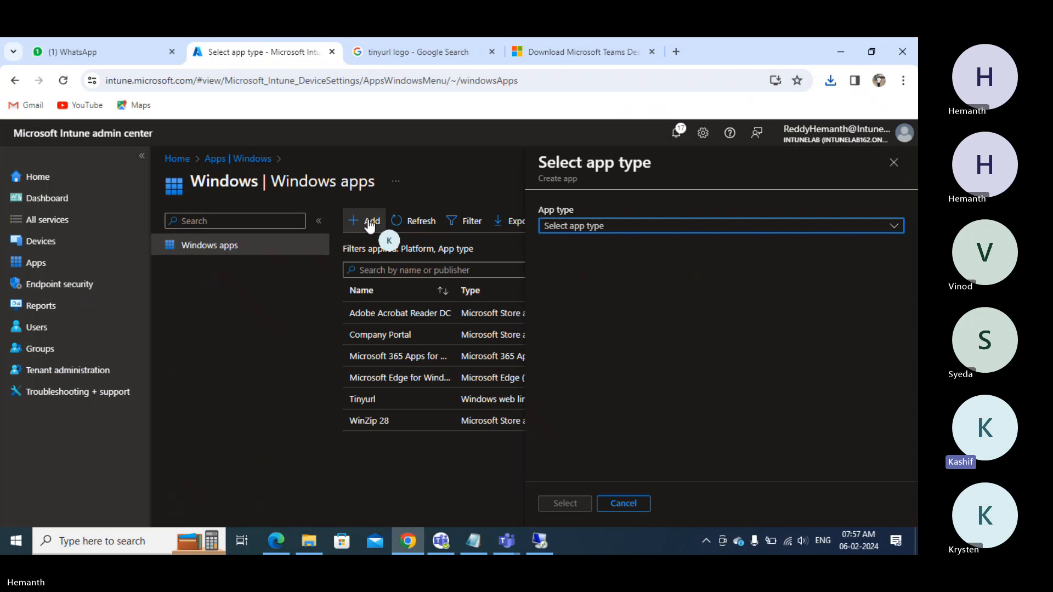
left_click(599, 228)
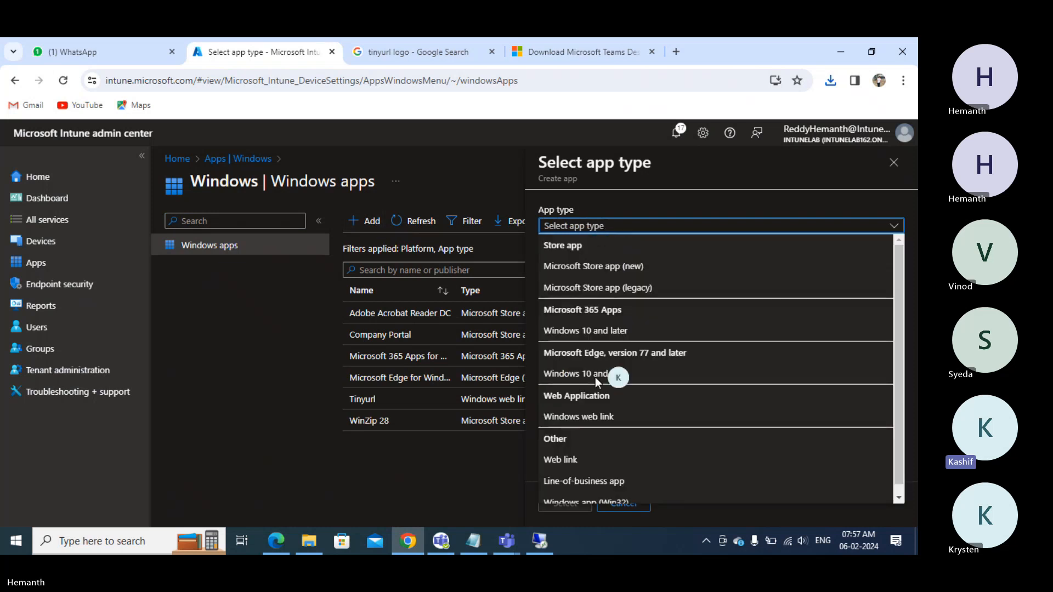
scroll(557, 486, "down", 1)
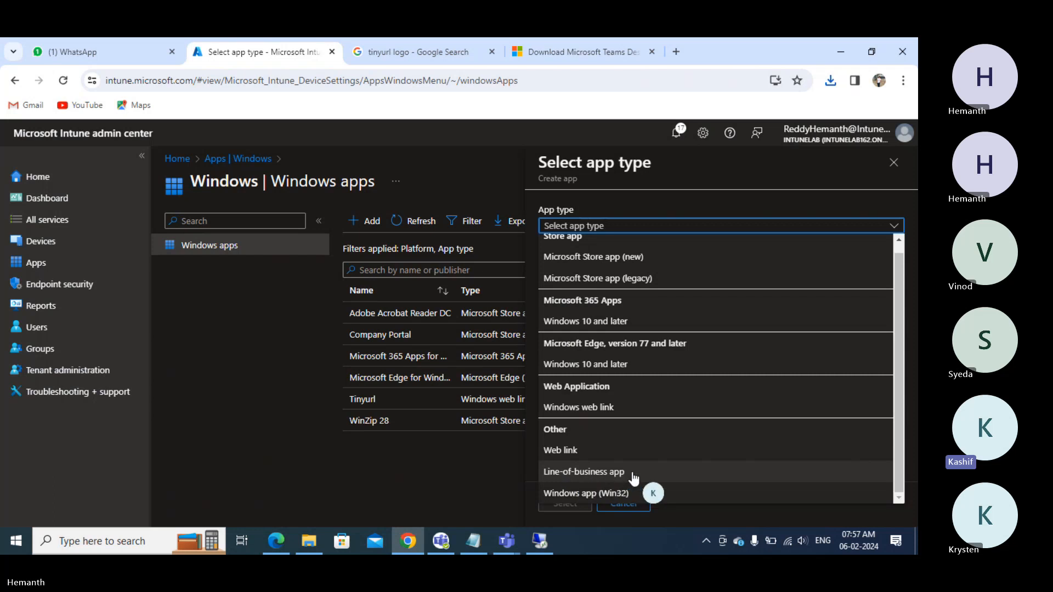
left_click(568, 474)
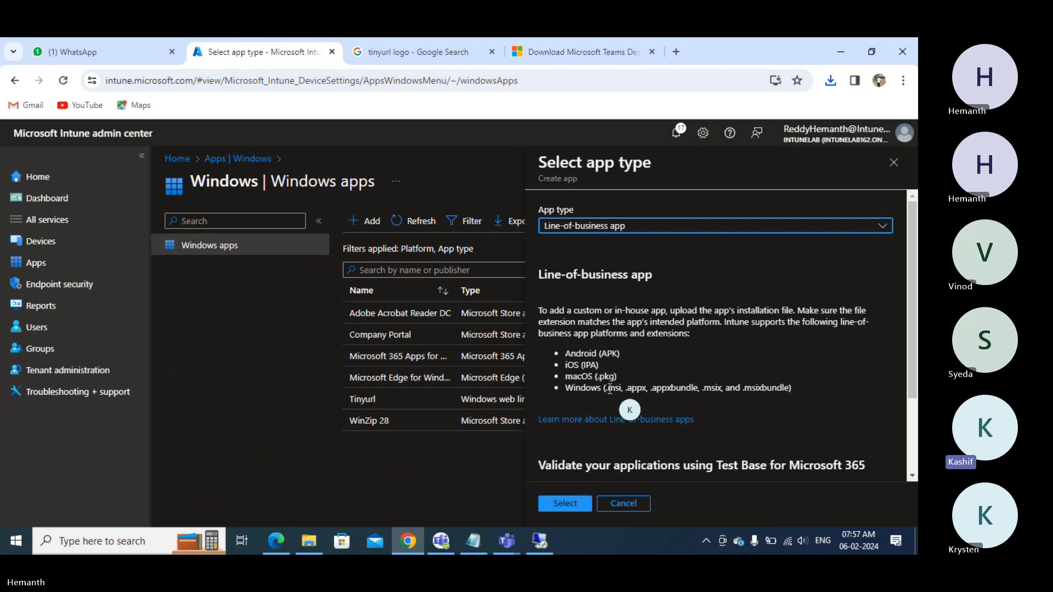
- Point out msix among the supported package extensions and confirm the Line-of-business type
left_click_drag(606, 388, 790, 388)
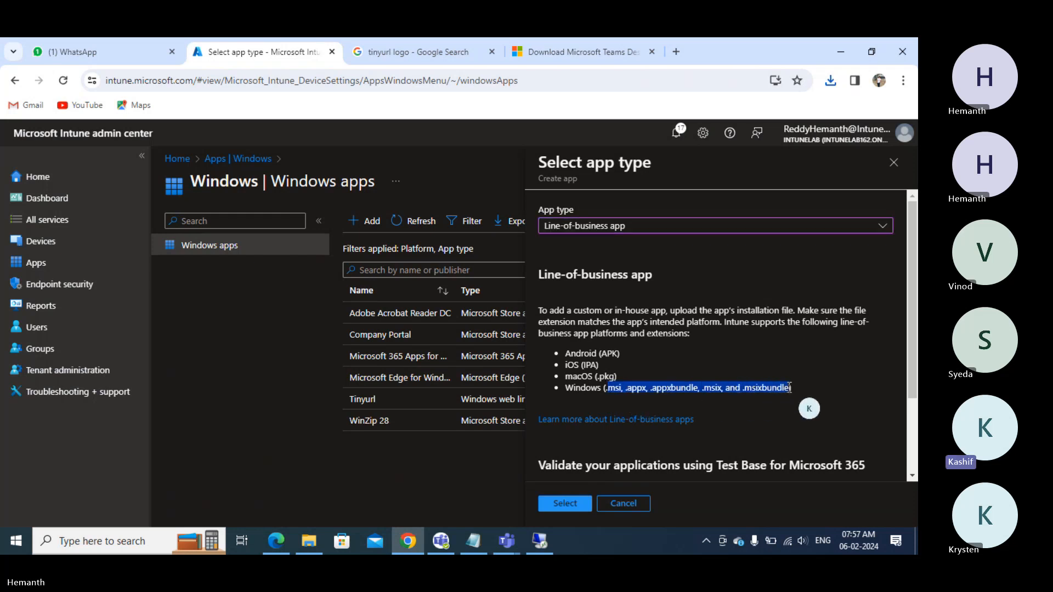
left_click_drag(602, 356, 790, 388)
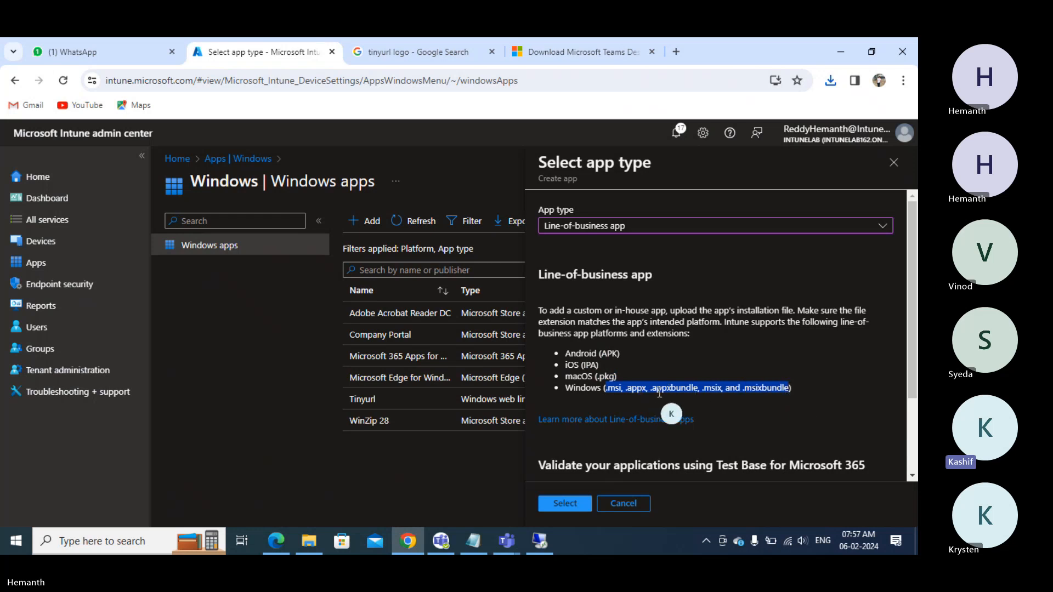
left_click(703, 390)
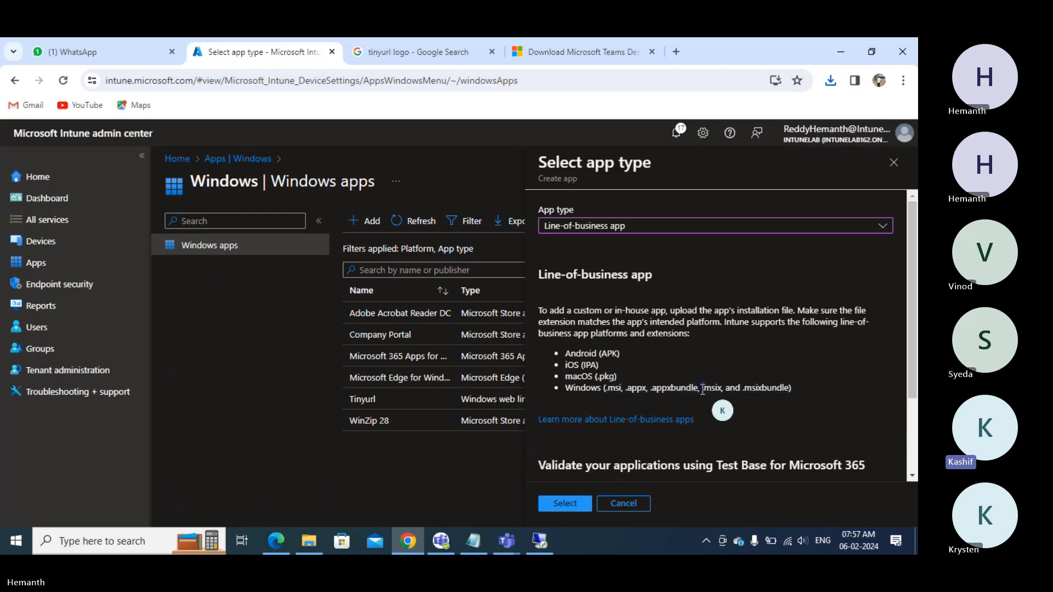
left_click_drag(703, 389, 705, 389)
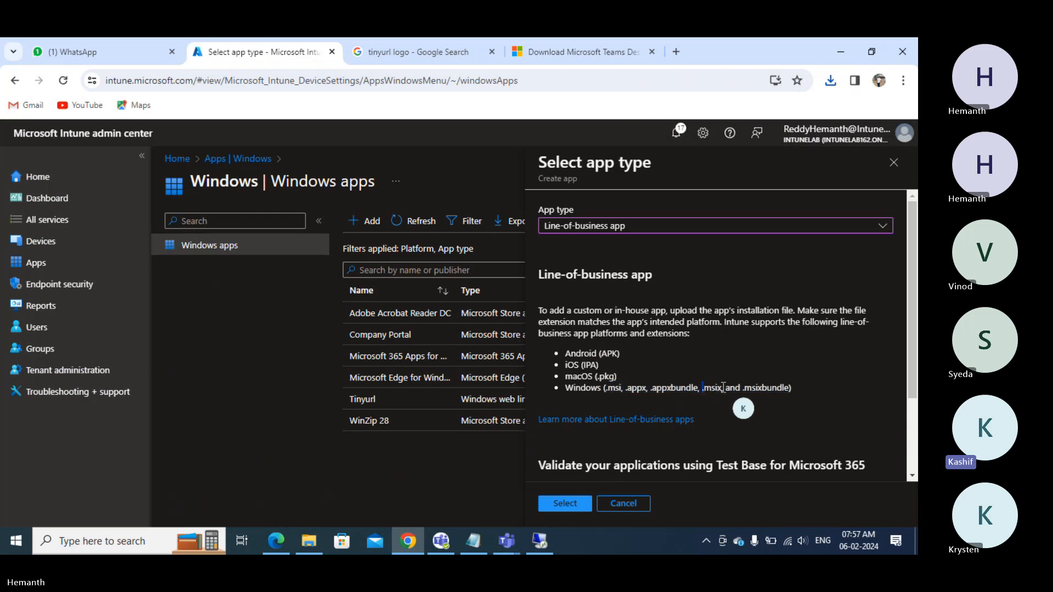
left_click(703, 388)
left_click_drag(726, 388, 706, 391)
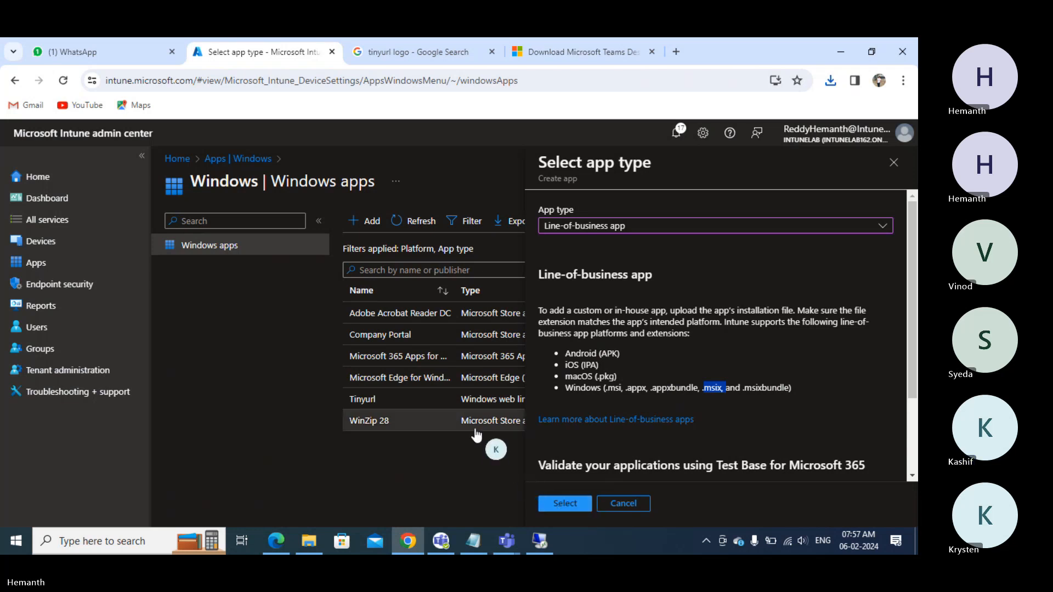
left_click(555, 503)
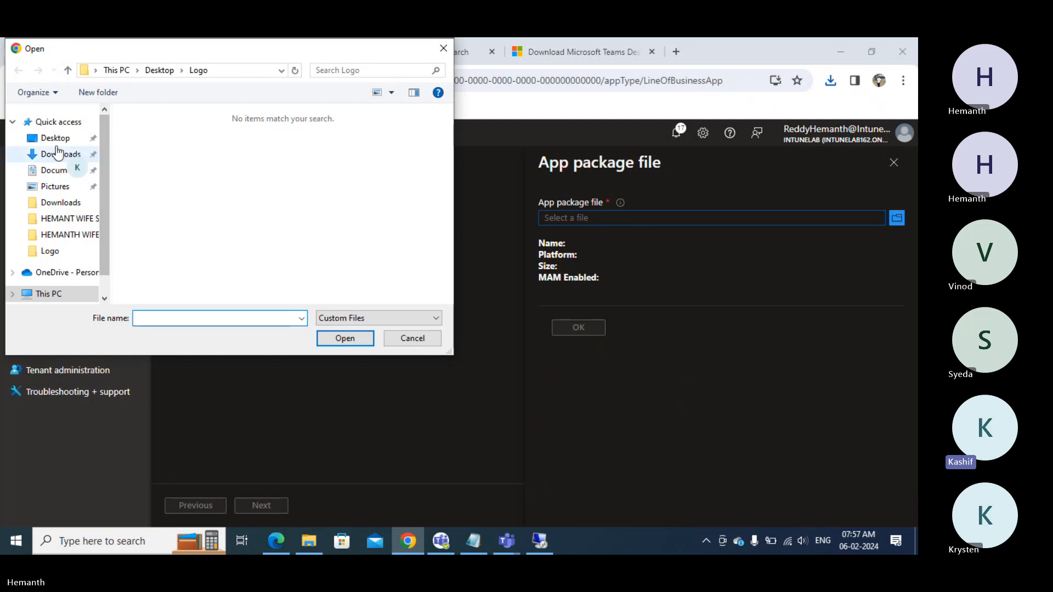
- Load MSTeams-x64.msix from Downloads as the app package file
left_click(58, 153)
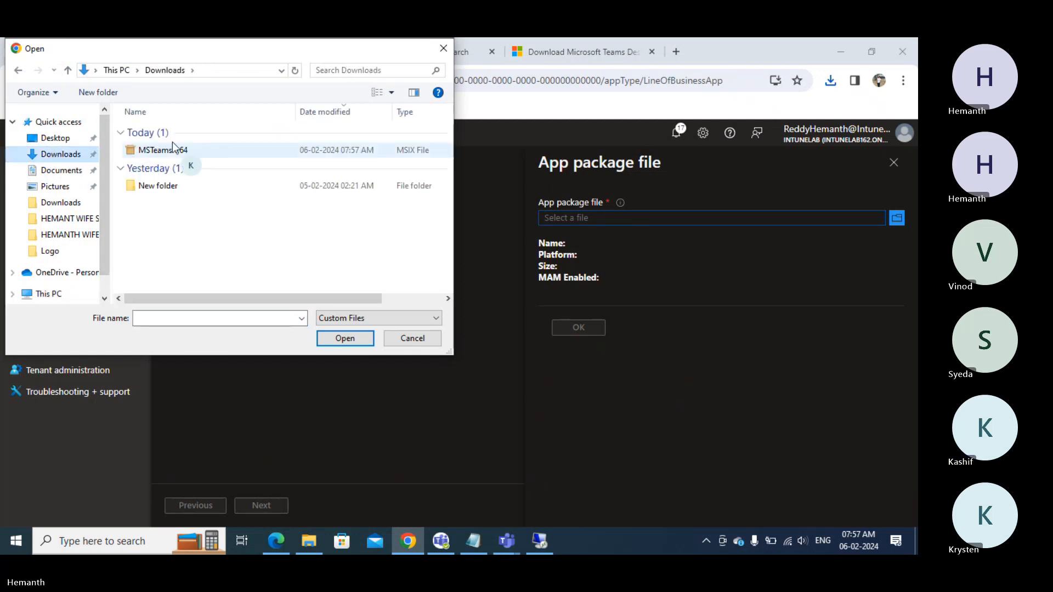
left_click(167, 153)
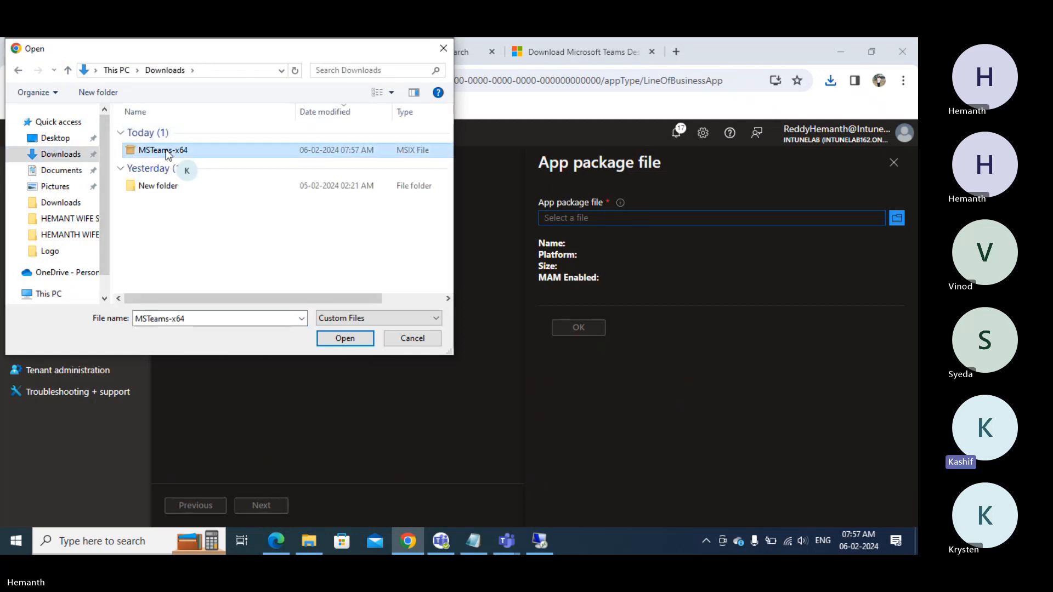
left_click(351, 337)
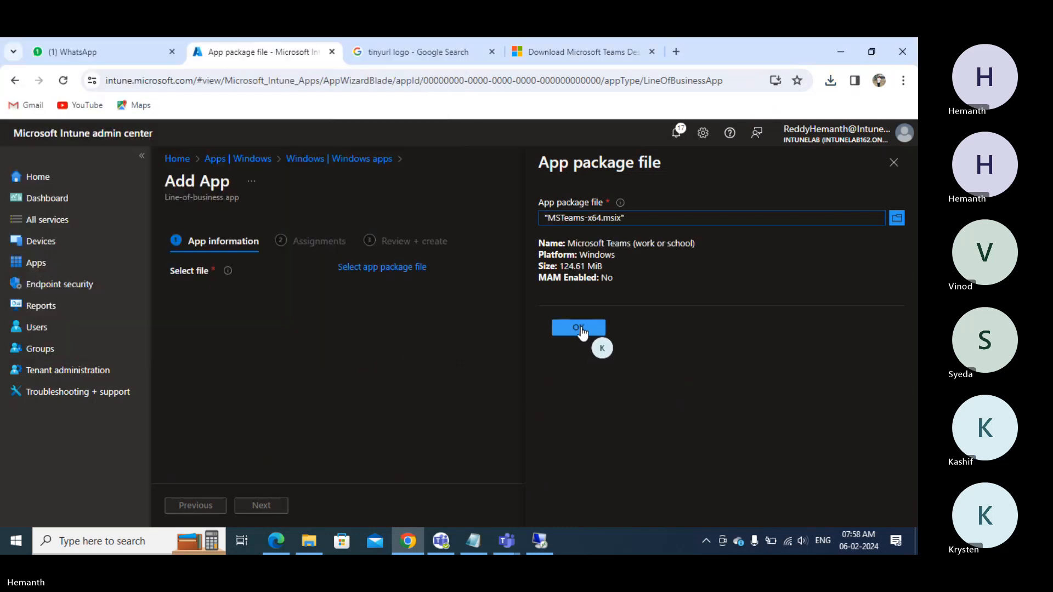
left_click(580, 327)
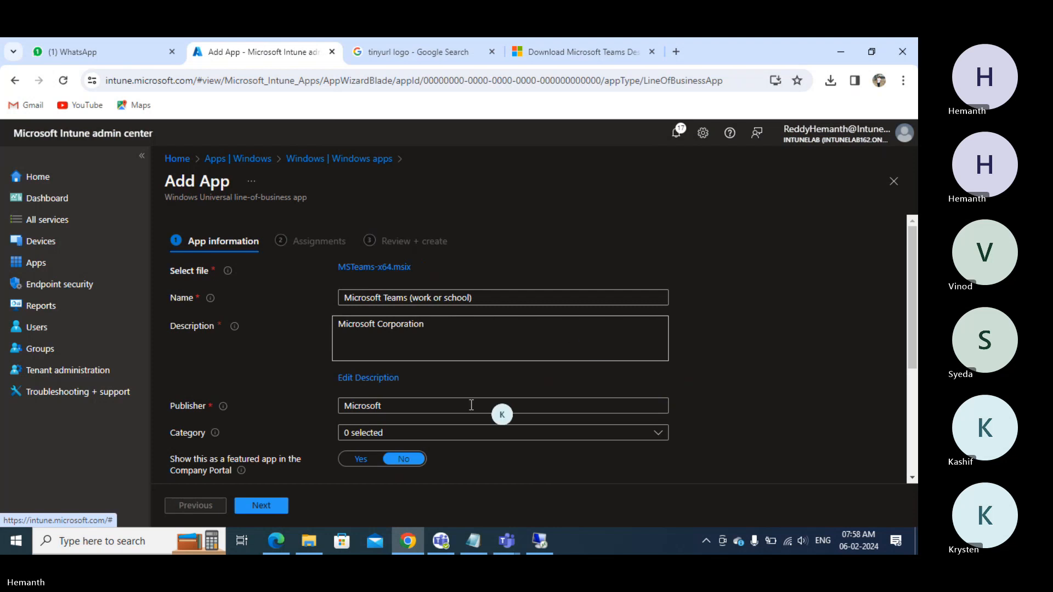
- Set the app category to Productivity and scroll to the Logo field
left_click(392, 433)
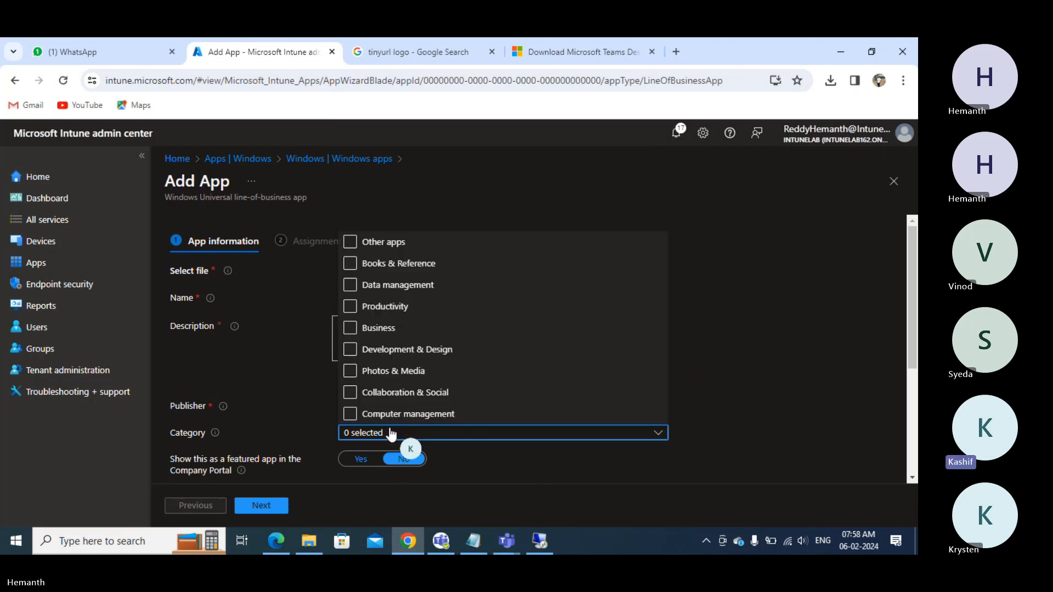
left_click(351, 307)
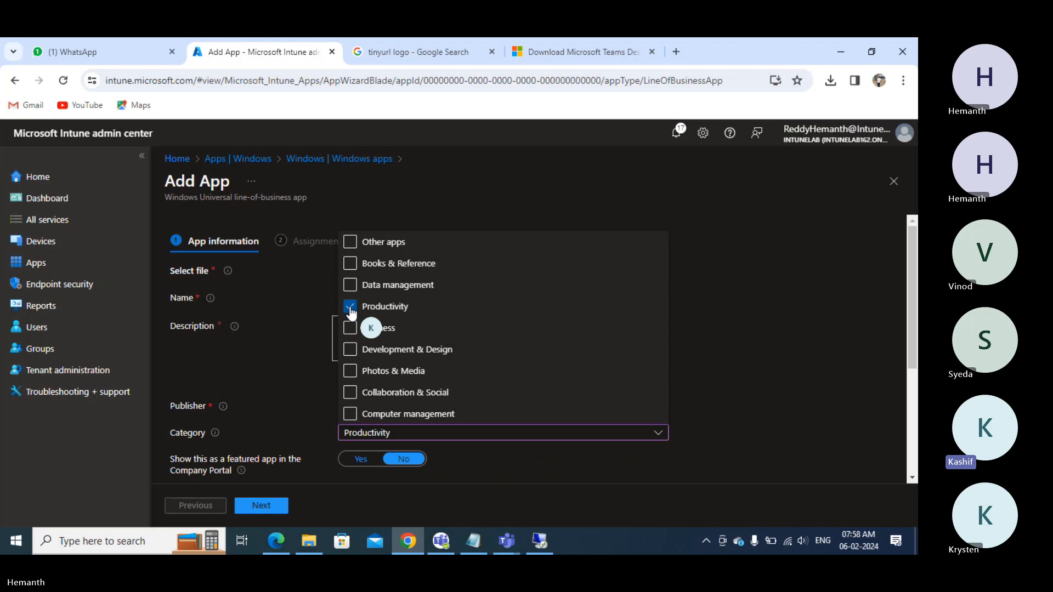
left_click(298, 381)
scroll(297, 381, "down", 3)
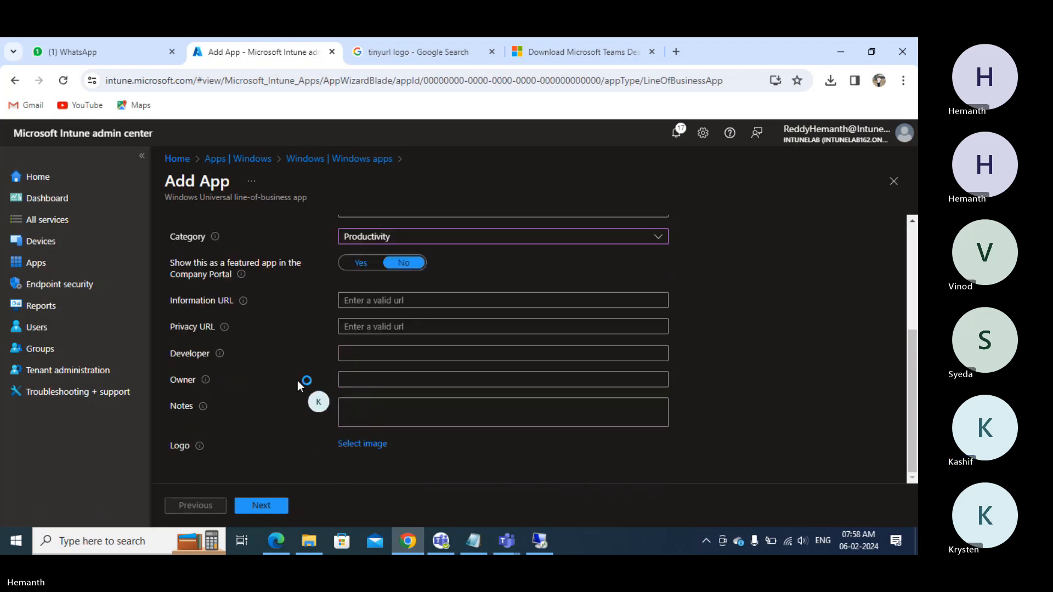
scroll(297, 381, "up", 1)
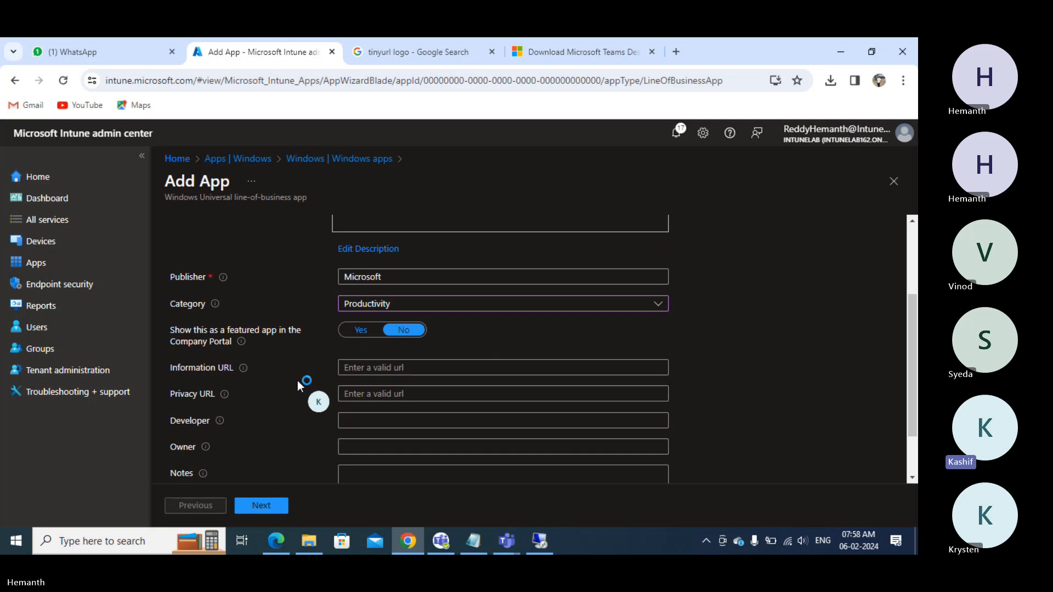
scroll(298, 380, "down", 1)
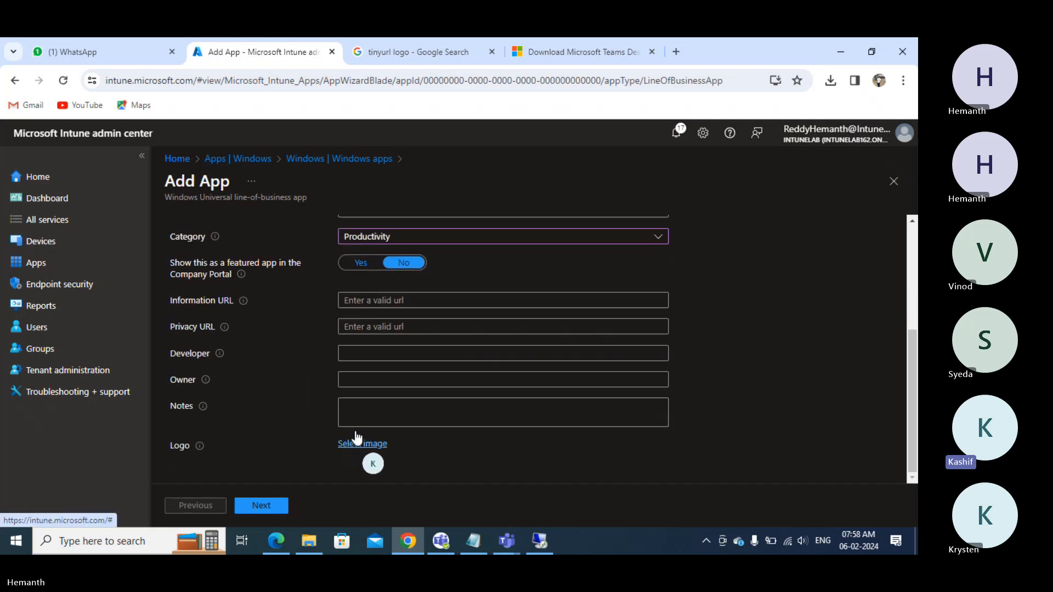
- Replace the earlier image search with 'teams logo' and run it
left_click(454, 54)
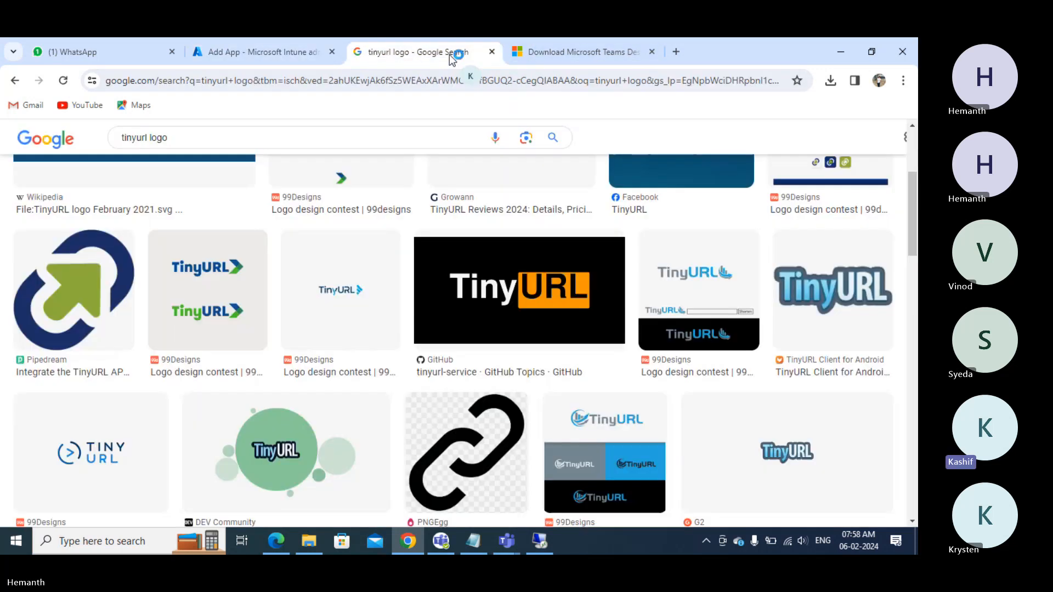
triple_click(249, 139)
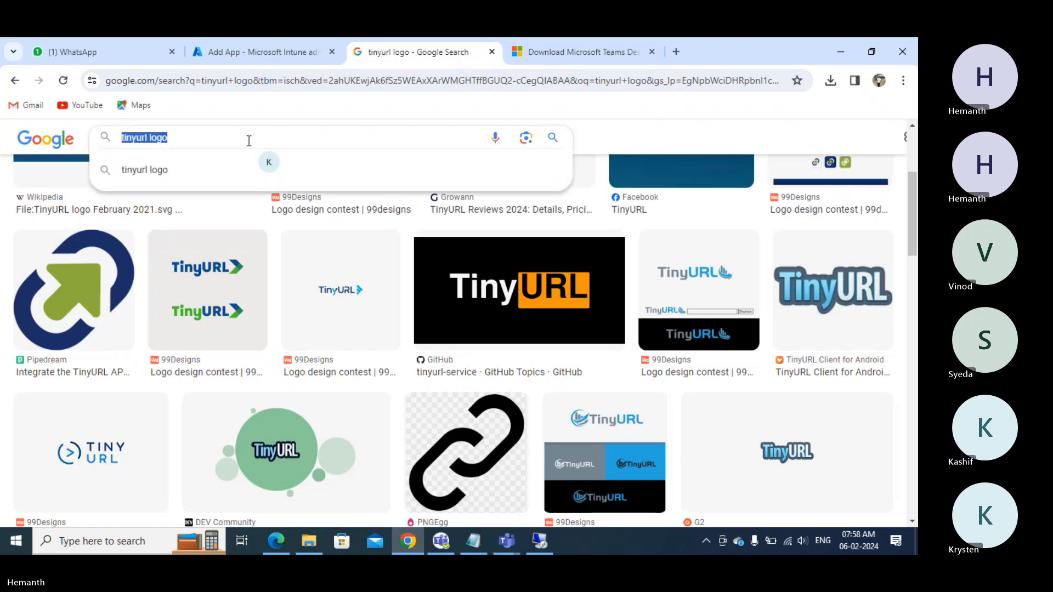
type("team")
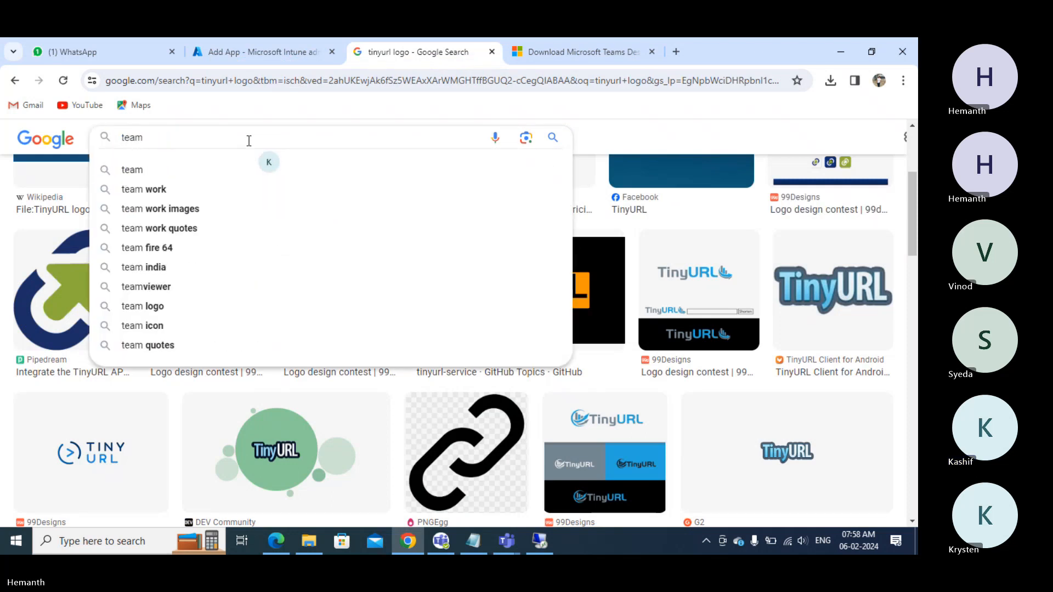
type("s logo")
key("Return")
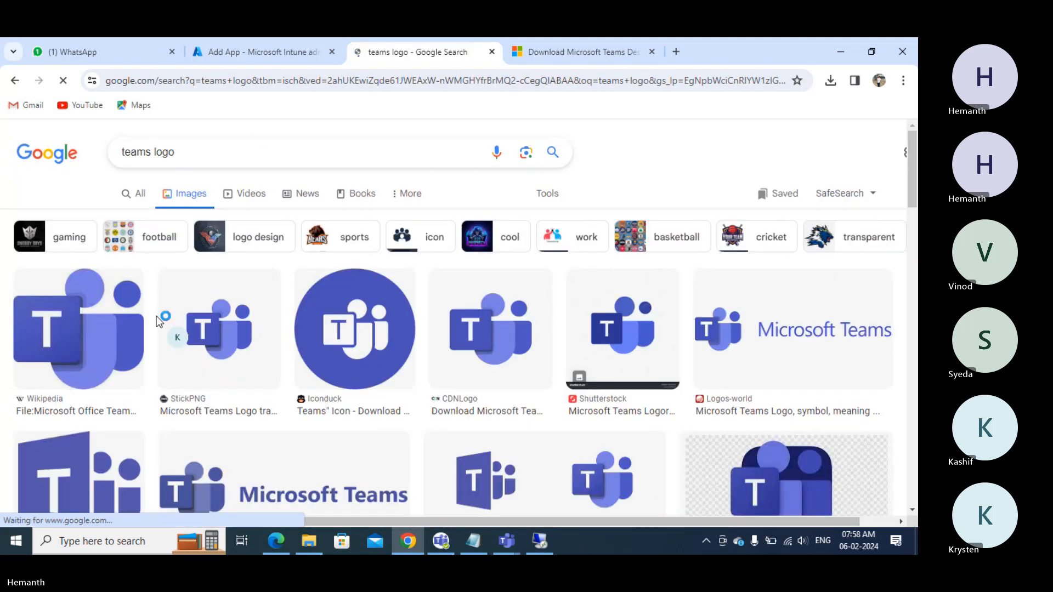
- Save the StickPNG Teams logo as 'team' in the Desktop Logo folder
right_click(239, 328)
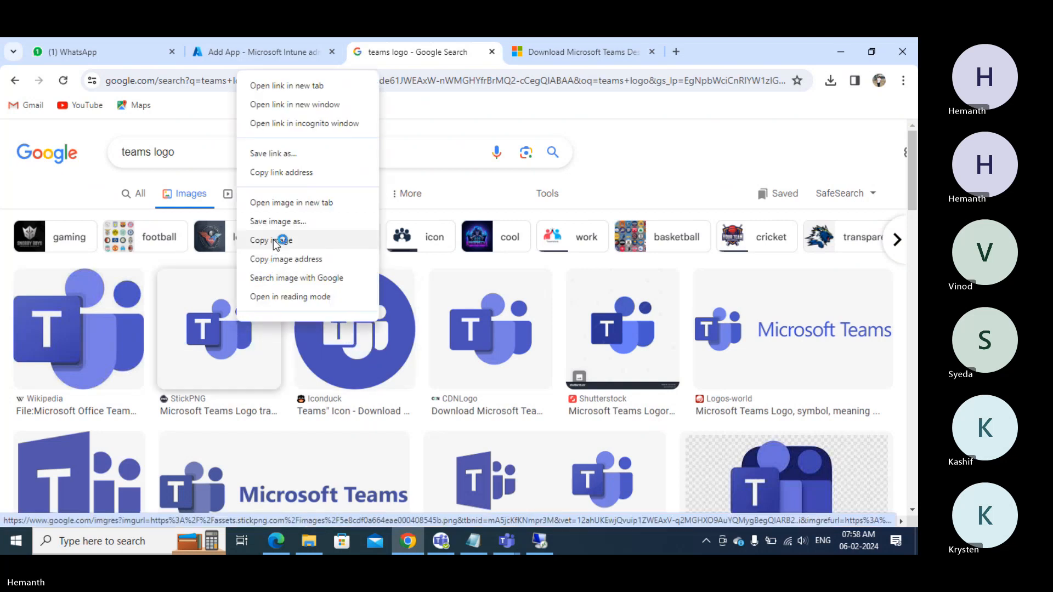
left_click(294, 221)
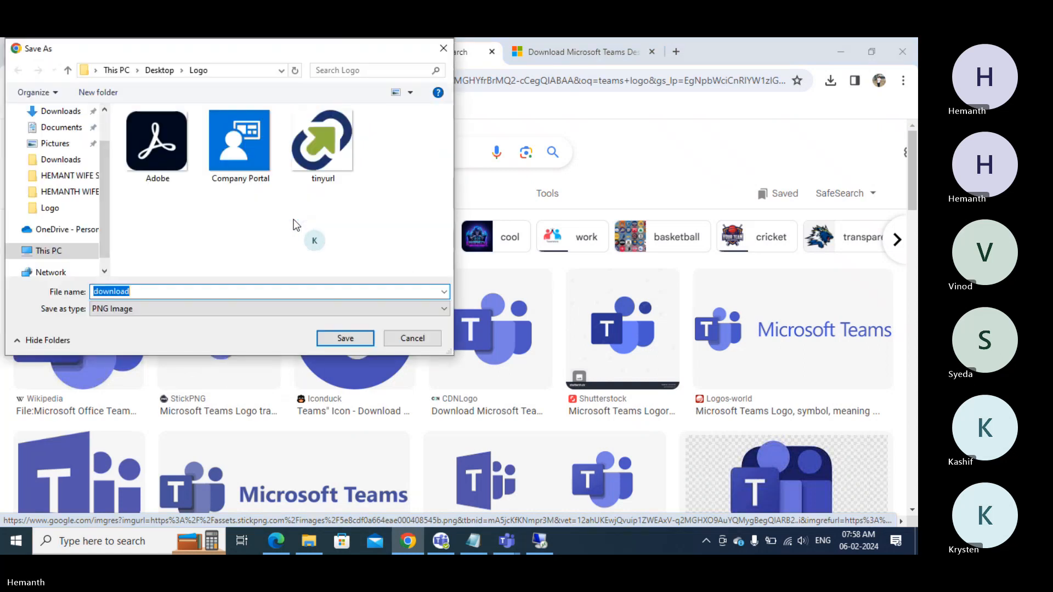
type("teams")
left_click(347, 339)
- Upload teams.png from Desktop > Logo as the app logo and move on to Assignments
left_click(265, 49)
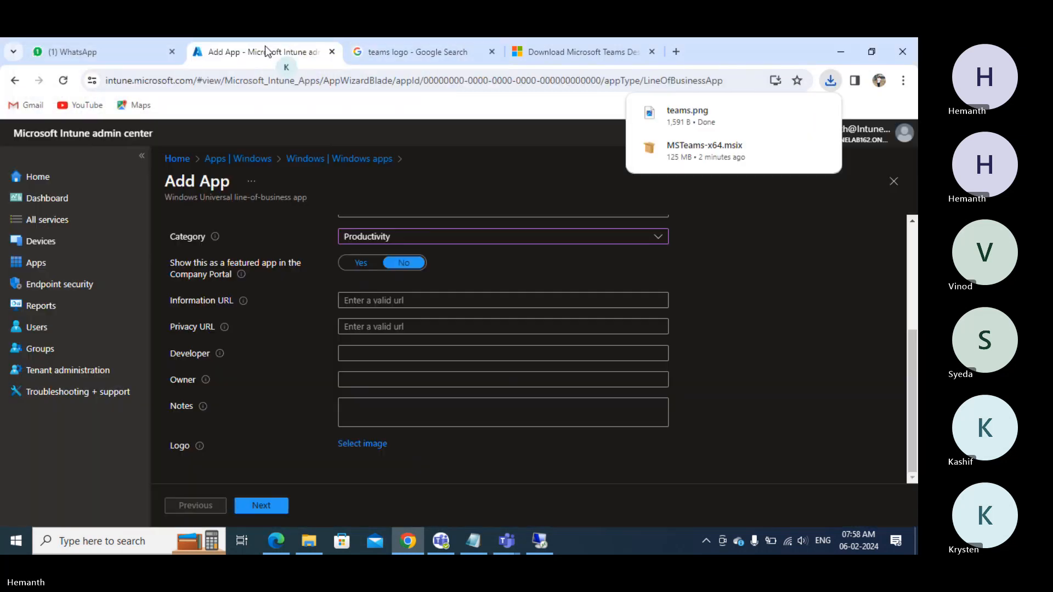
left_click(367, 445)
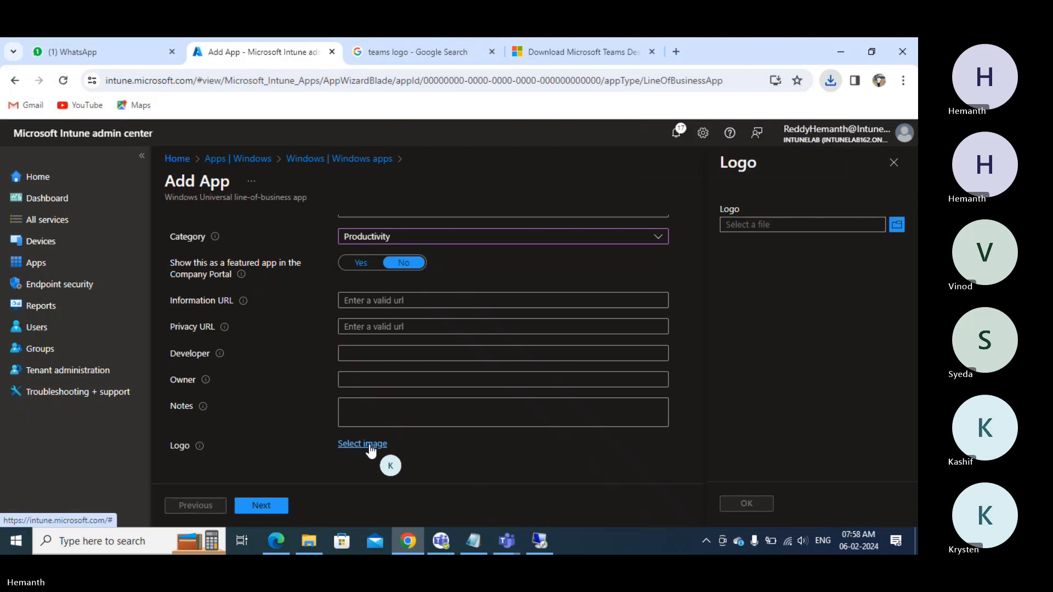
left_click(766, 222)
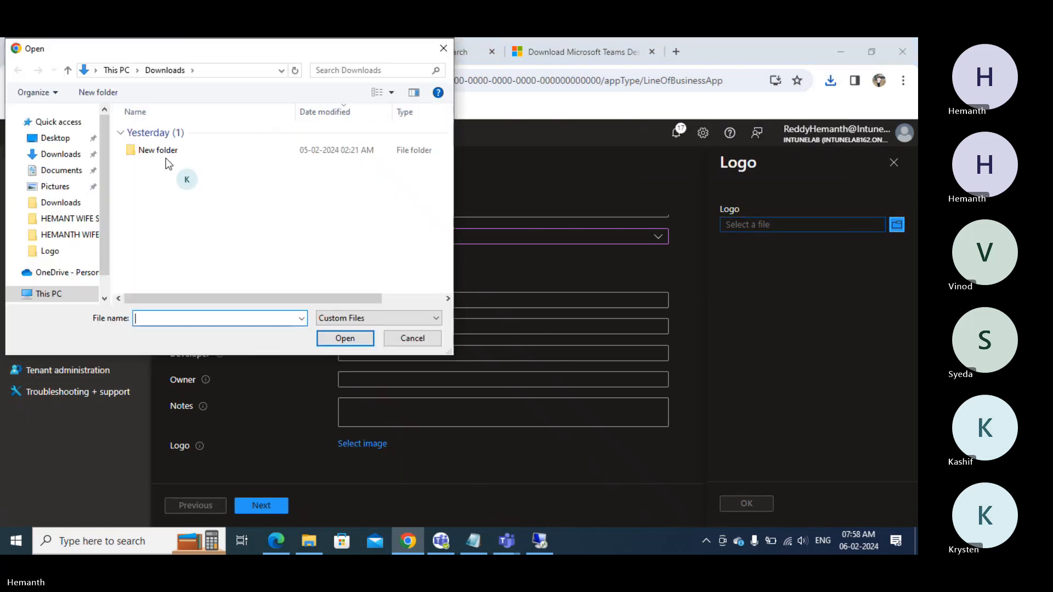
left_click(57, 140)
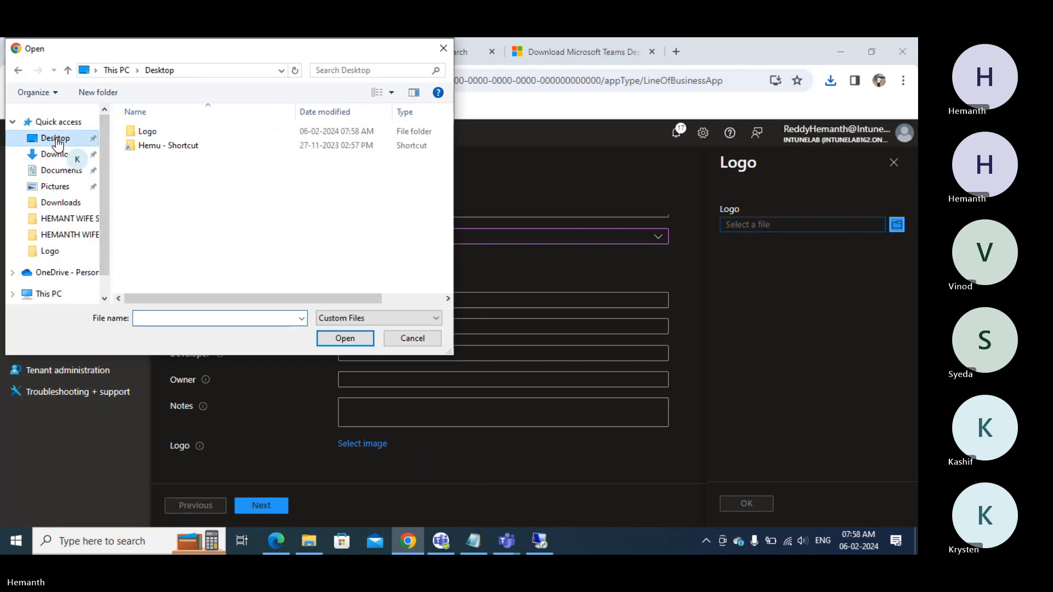
double_click(147, 133)
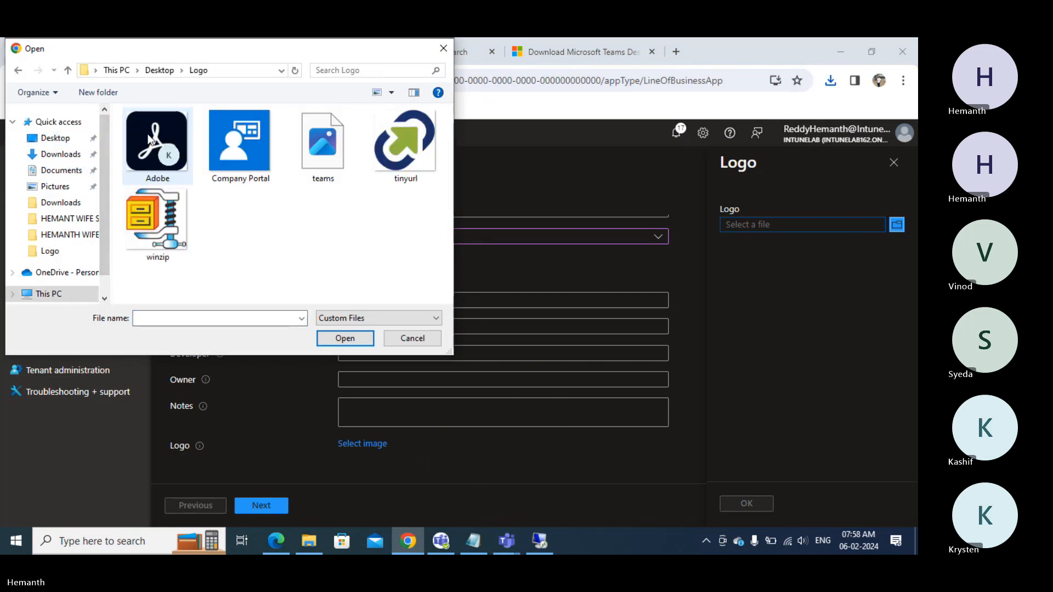
left_click(321, 149)
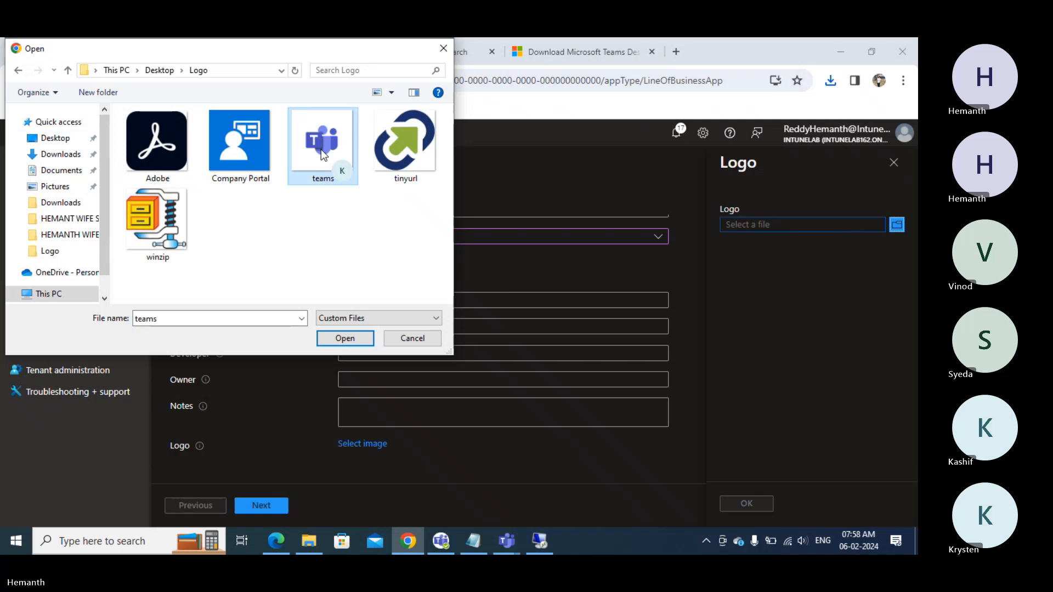
key("Return")
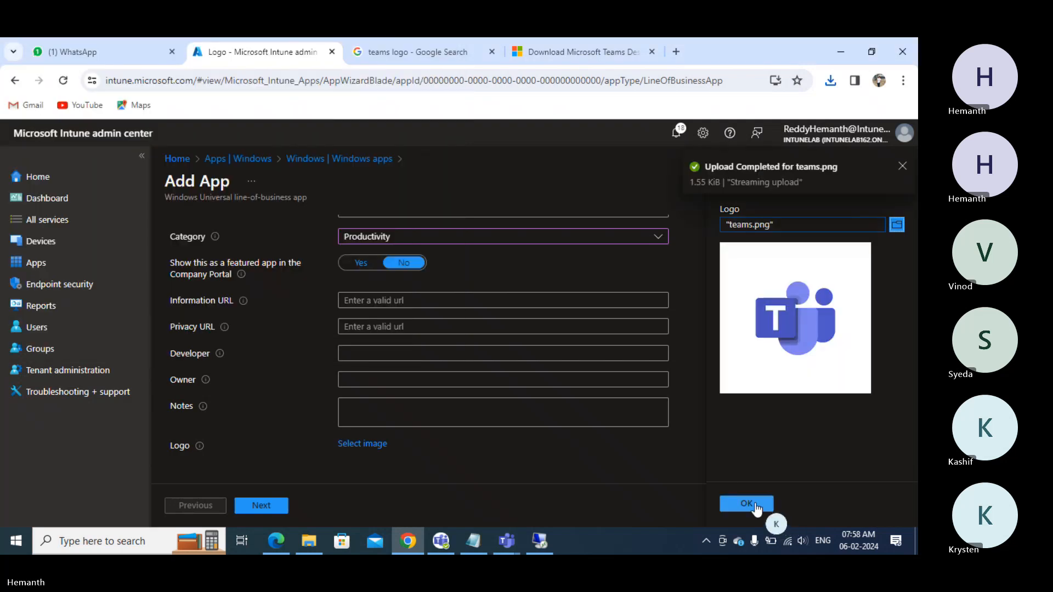
left_click(750, 503)
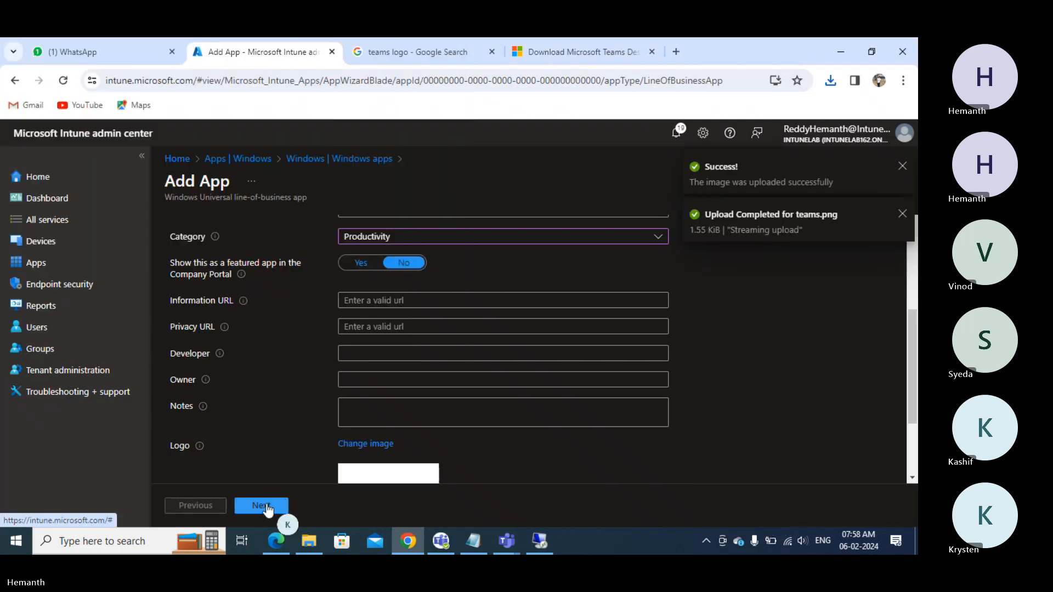
left_click(263, 507)
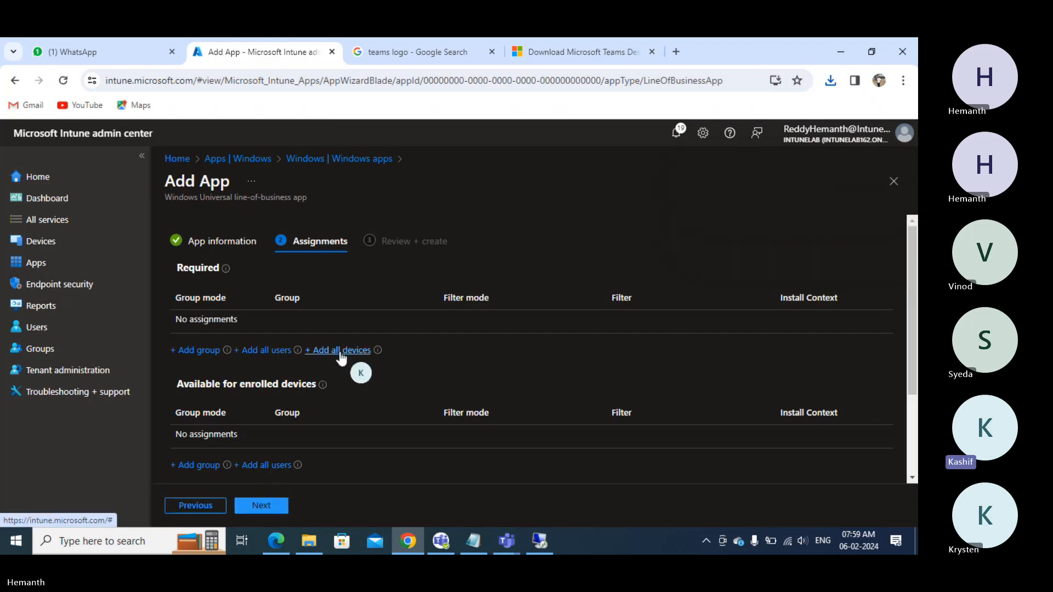
- Assign the app as Required to the Win10 Devices group
left_click(189, 351)
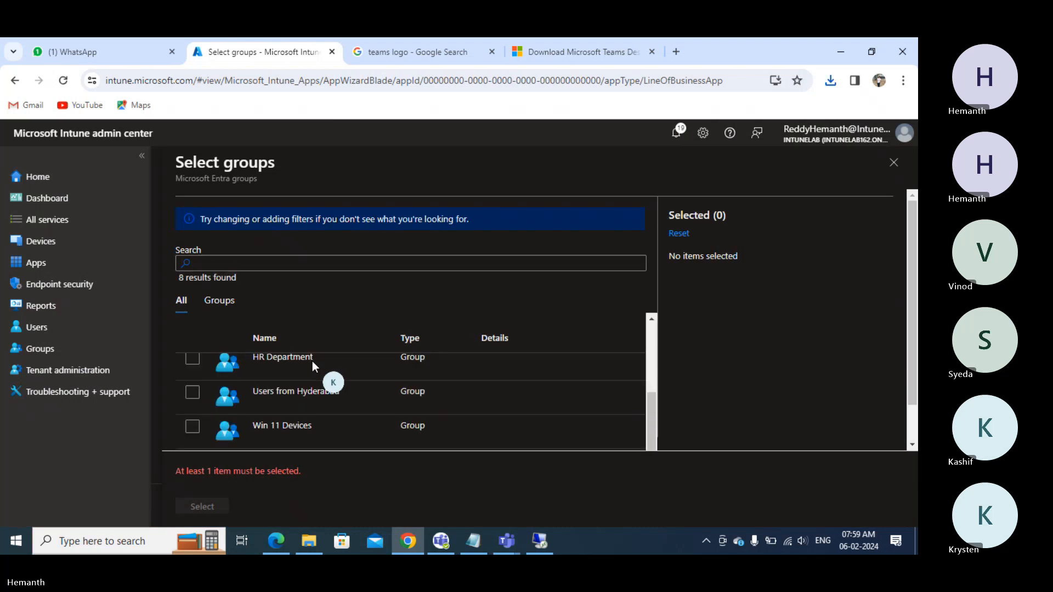
scroll(312, 361, "down", 1)
left_click(193, 417)
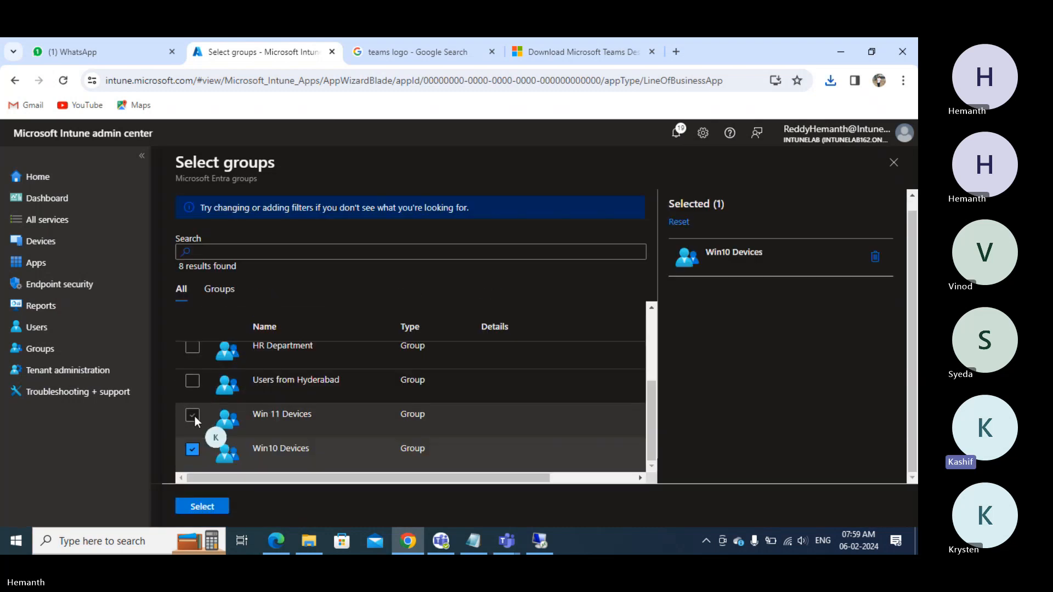
left_click(201, 507)
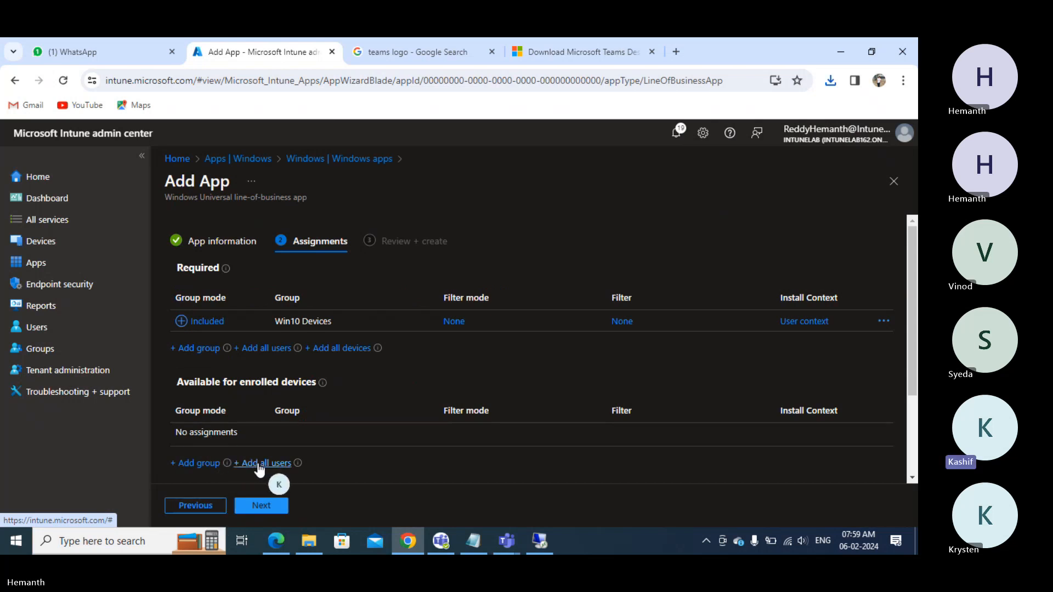
- Make it Available to the Users from Hyderabad group, then review and create the app
left_click(207, 465)
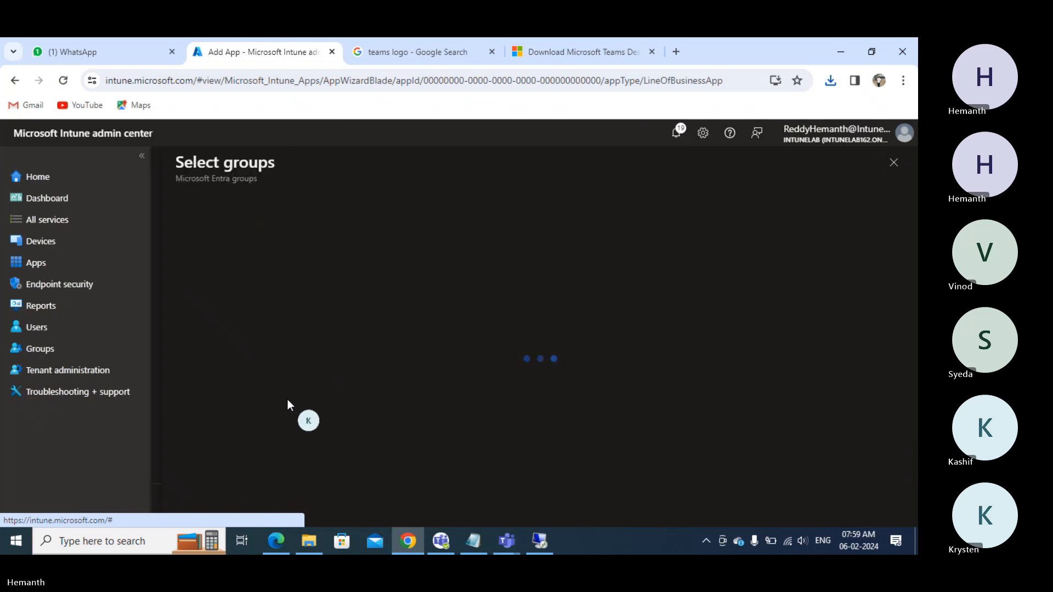
scroll(276, 390, "down", 5)
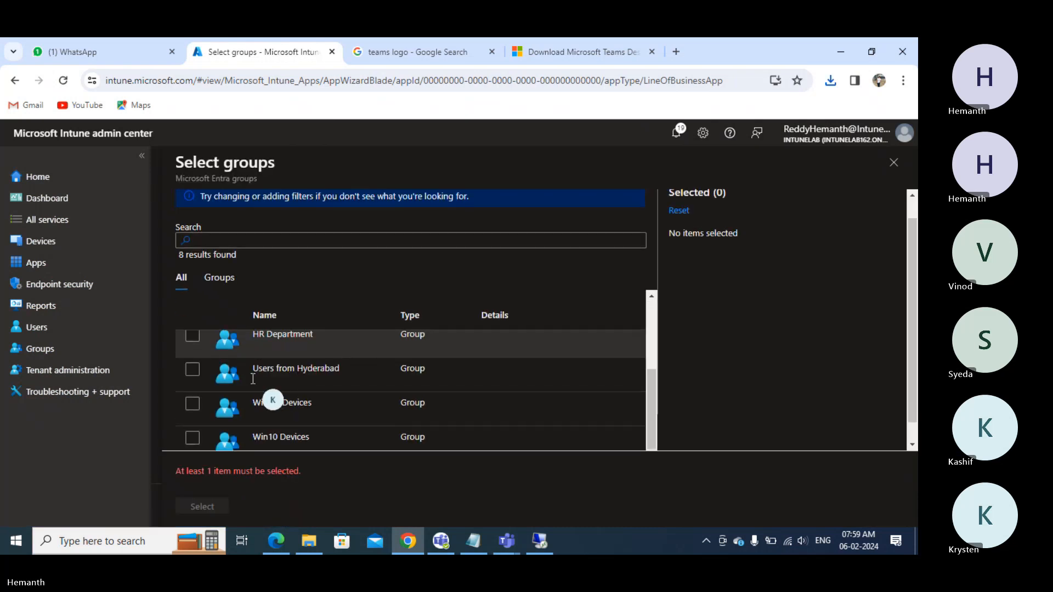
left_click(193, 349)
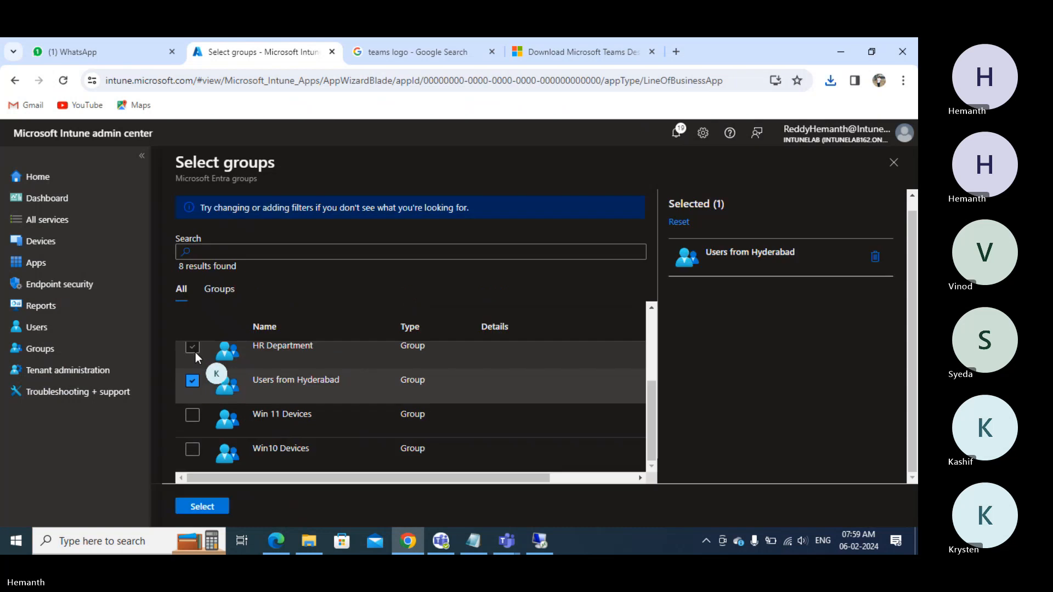
left_click(203, 508)
left_click(253, 505)
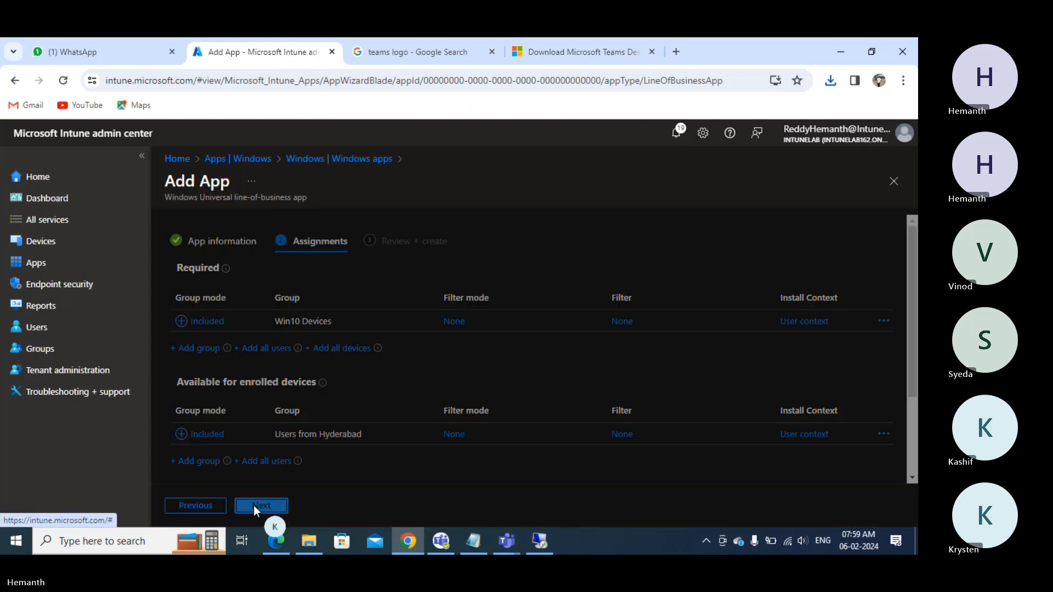
left_click(254, 506)
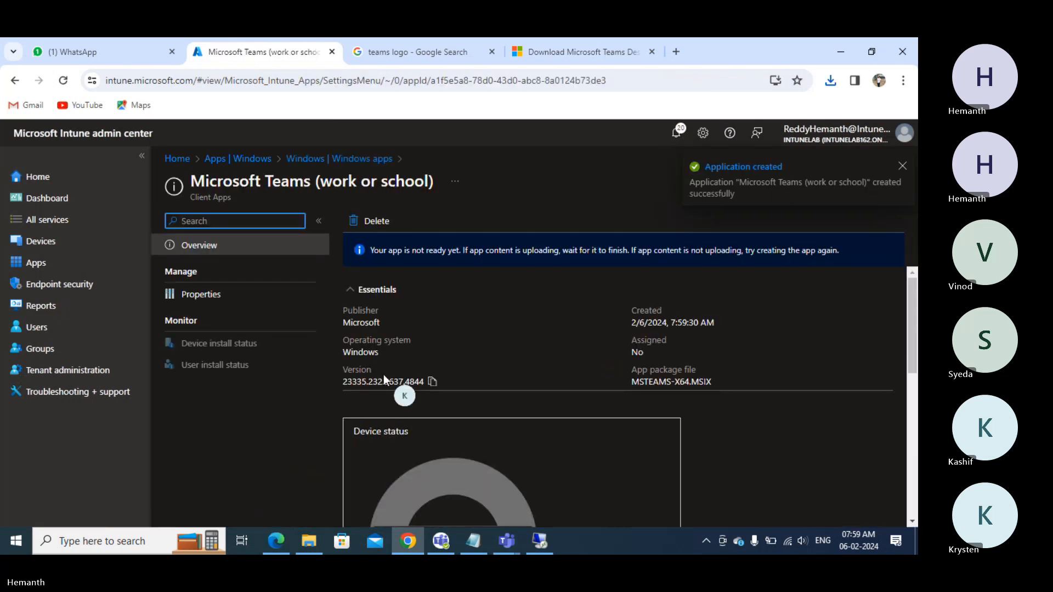
- Trigger a sync from the Managed by Intunelab settings page on the VM
mouse_move(542, 545)
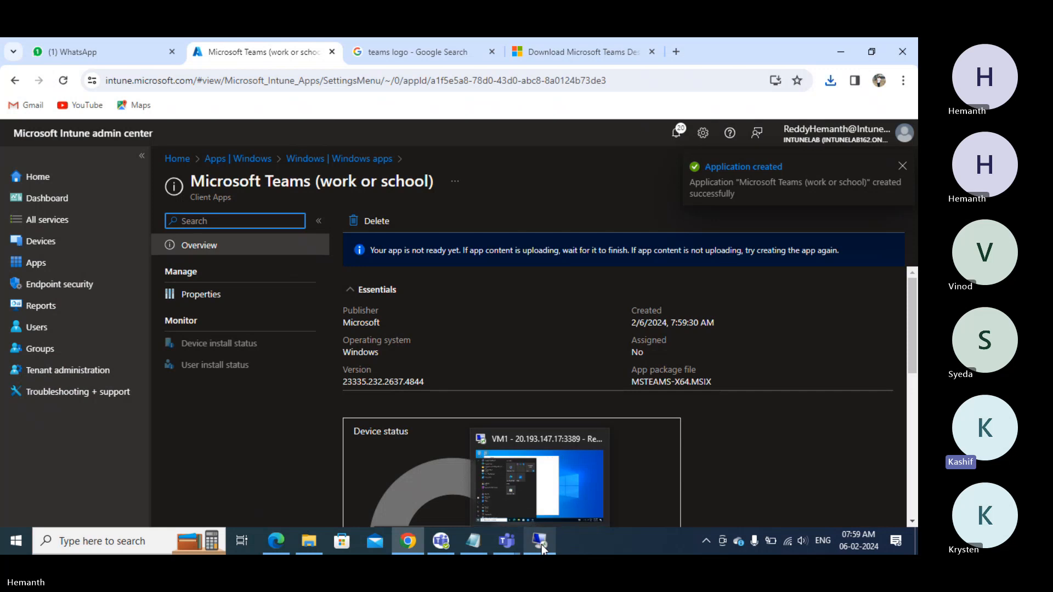
left_click(542, 495)
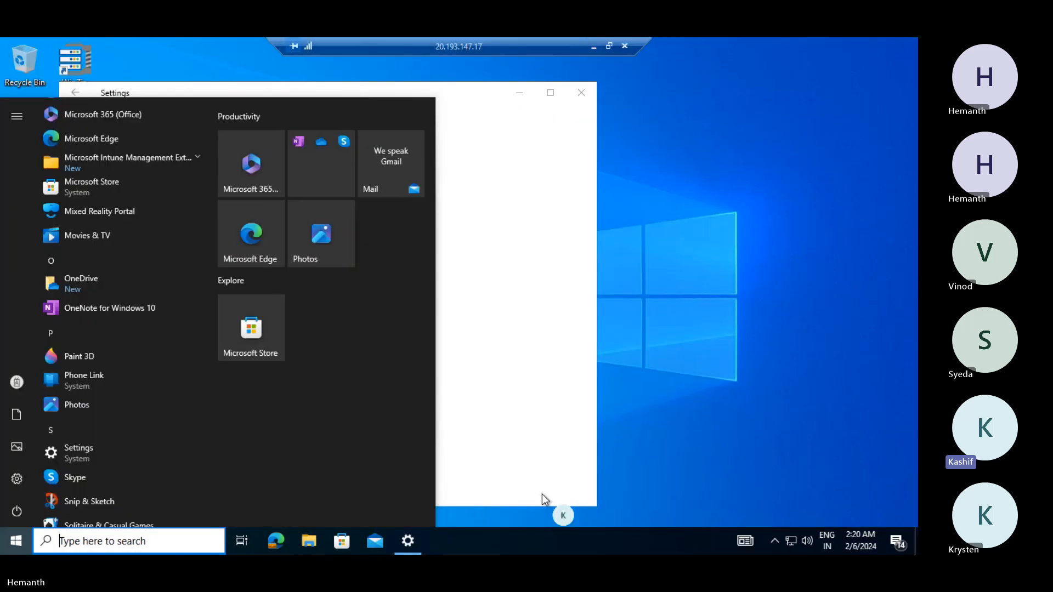
scroll(96, 159, "up", 10)
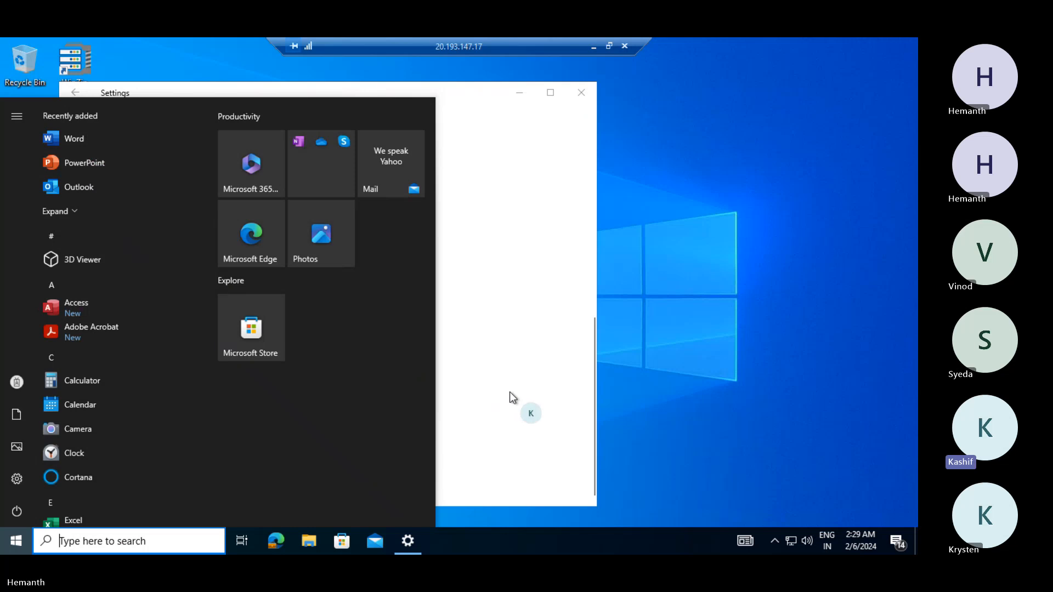
left_click(509, 392)
left_click(113, 336)
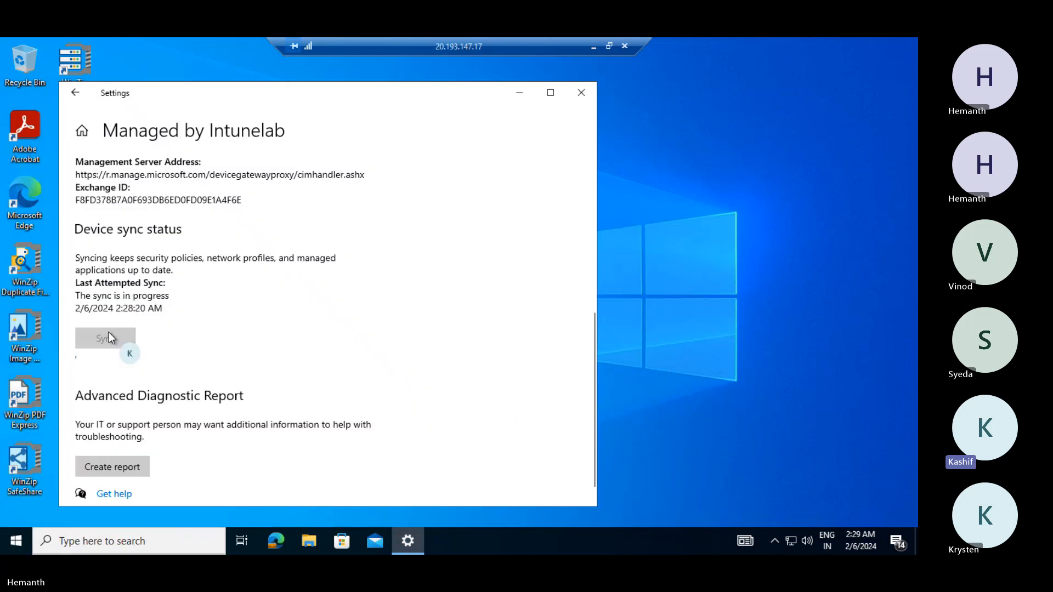
left_click_drag(209, 98, 254, 119)
- Browse the VM's installed apps list, sync with Intune again, and reopen the app list
left_click(15, 541)
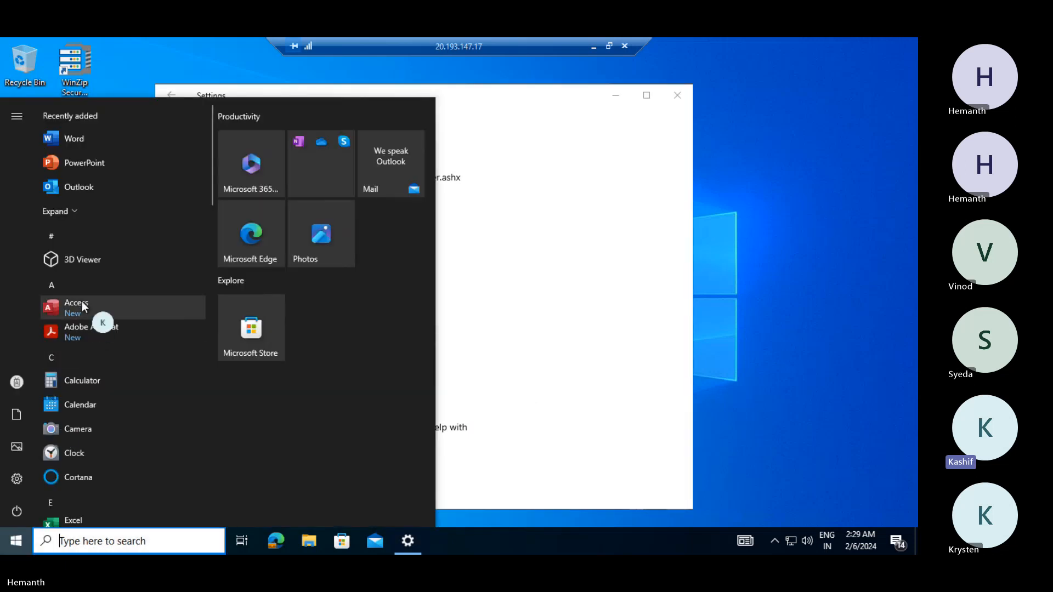
scroll(81, 301, "down", 8)
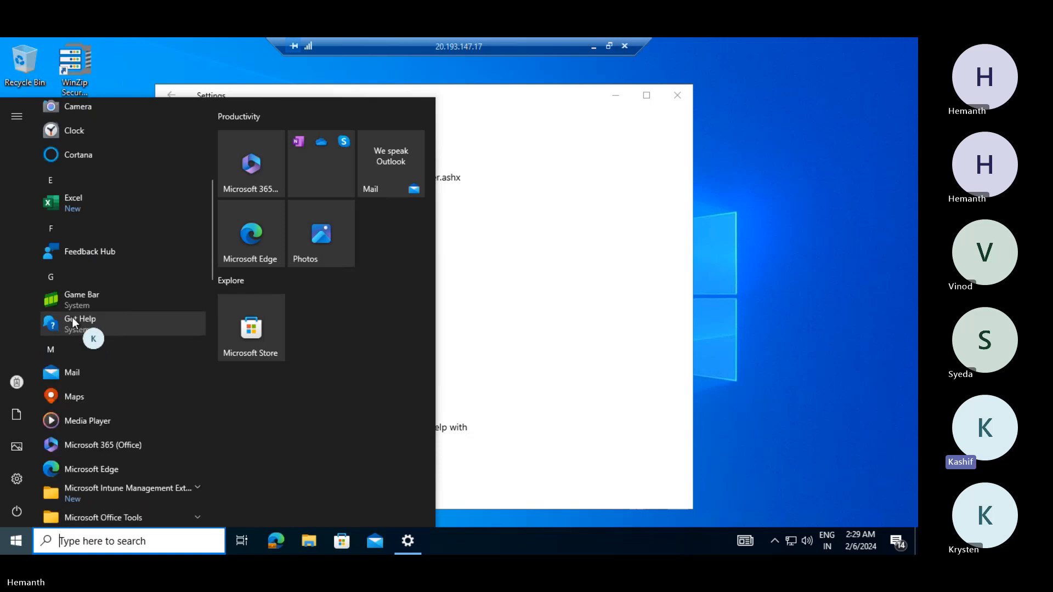
scroll(72, 328, "down", 8)
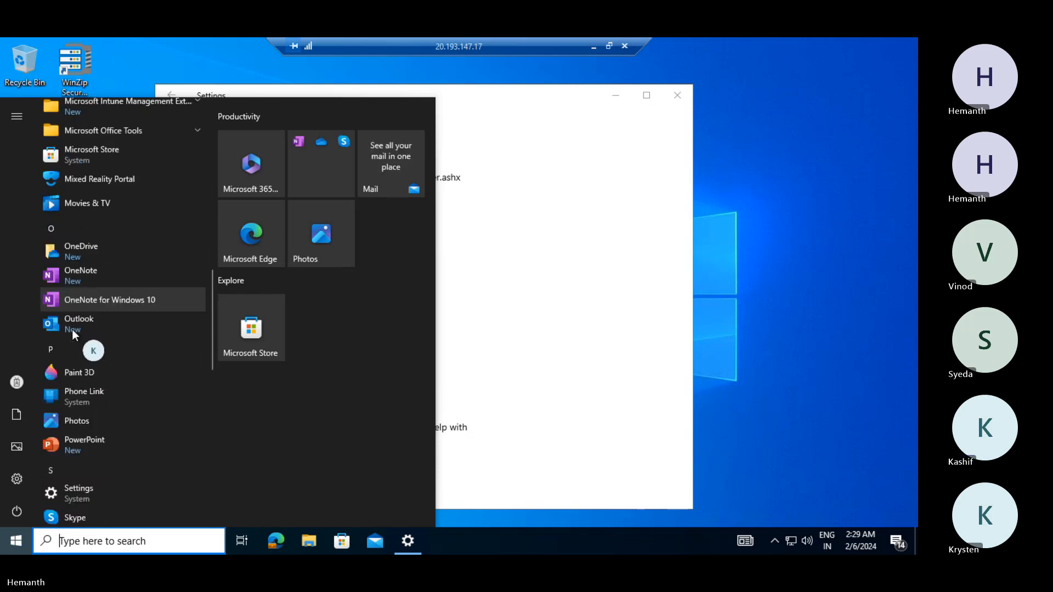
scroll(71, 330, "down", 5)
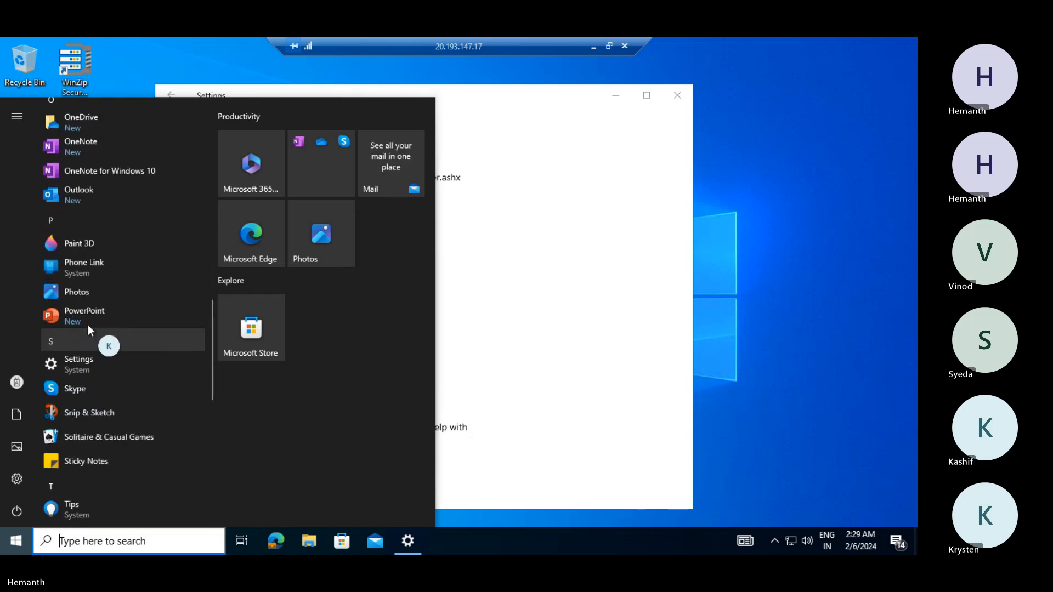
scroll(104, 318, "up", 8)
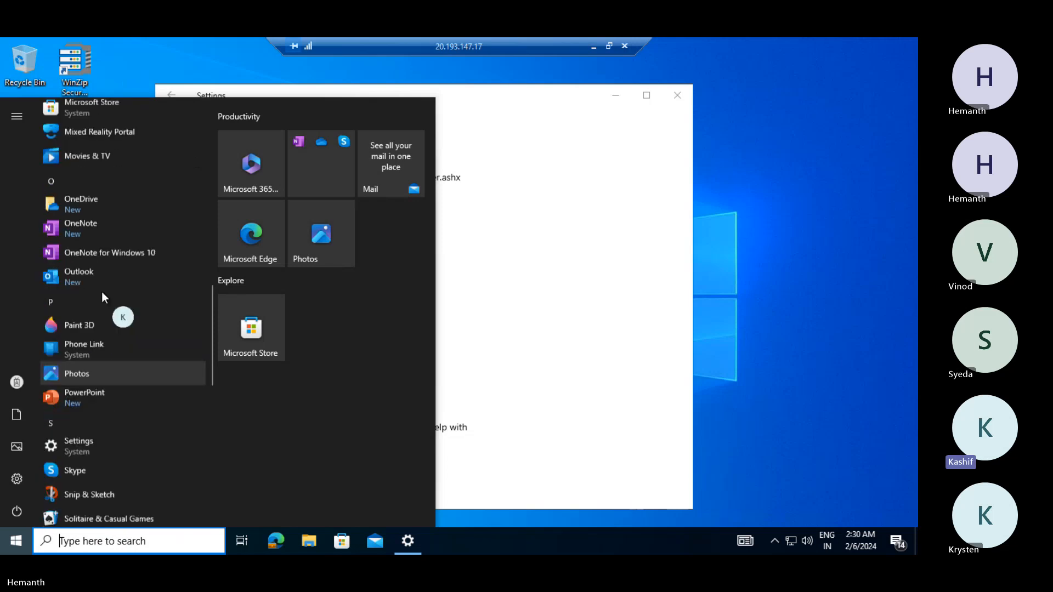
scroll(102, 286, "up", 6)
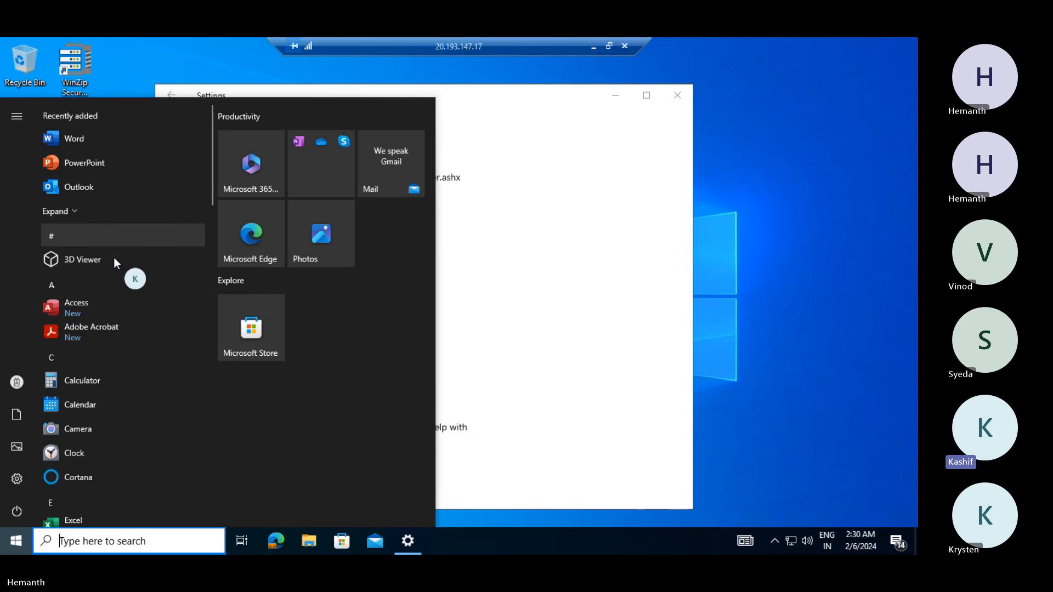
left_click(691, 390)
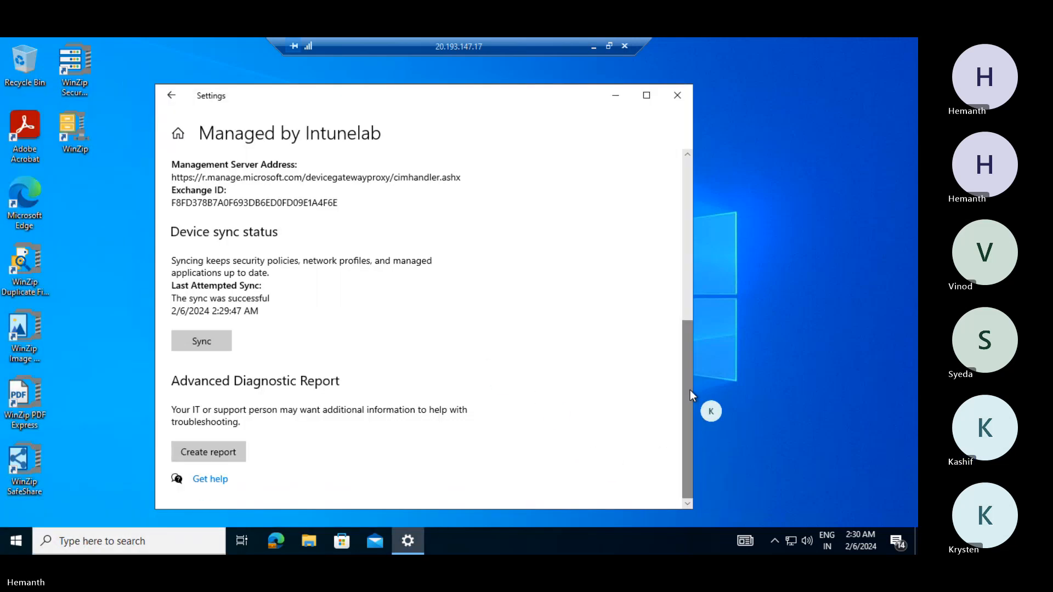
left_click(193, 340)
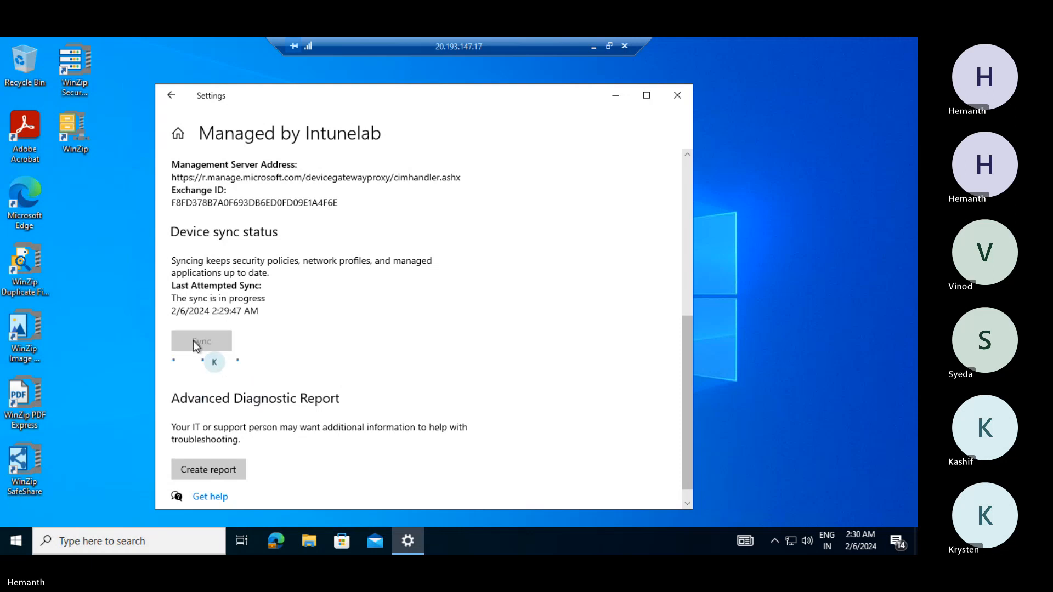
left_click(14, 542)
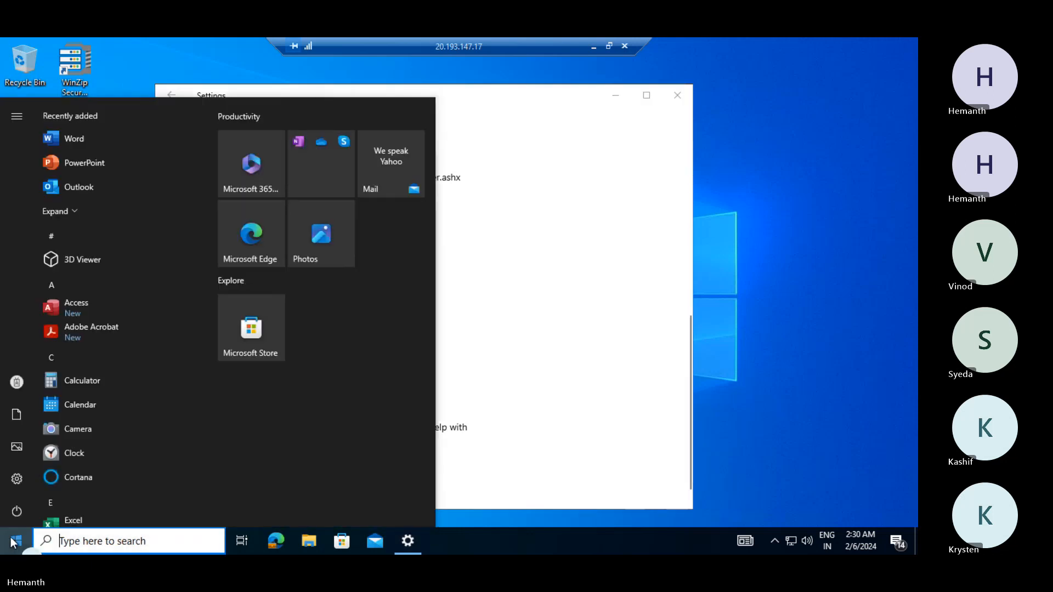
- Search 'company' on the VM, check the Intunelab MDM connection info, then minimize the remote session
type("com")
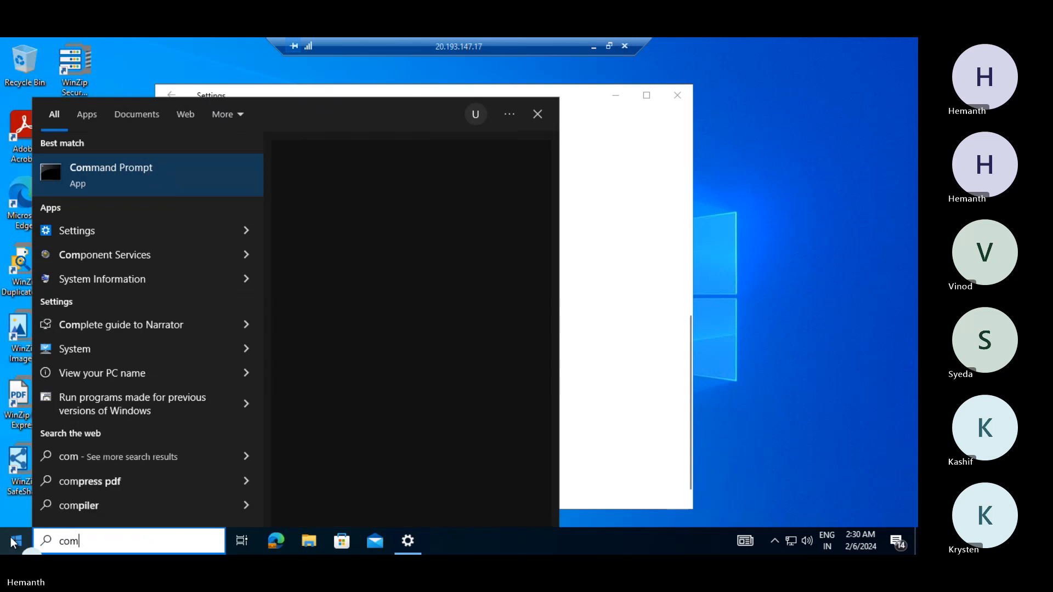
type("pany")
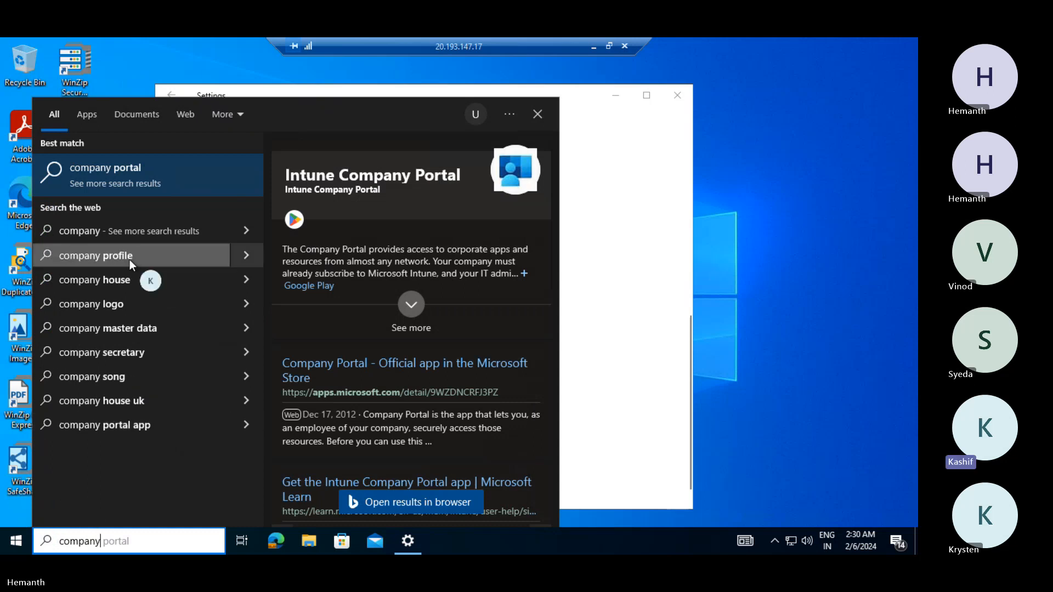
left_click(661, 419)
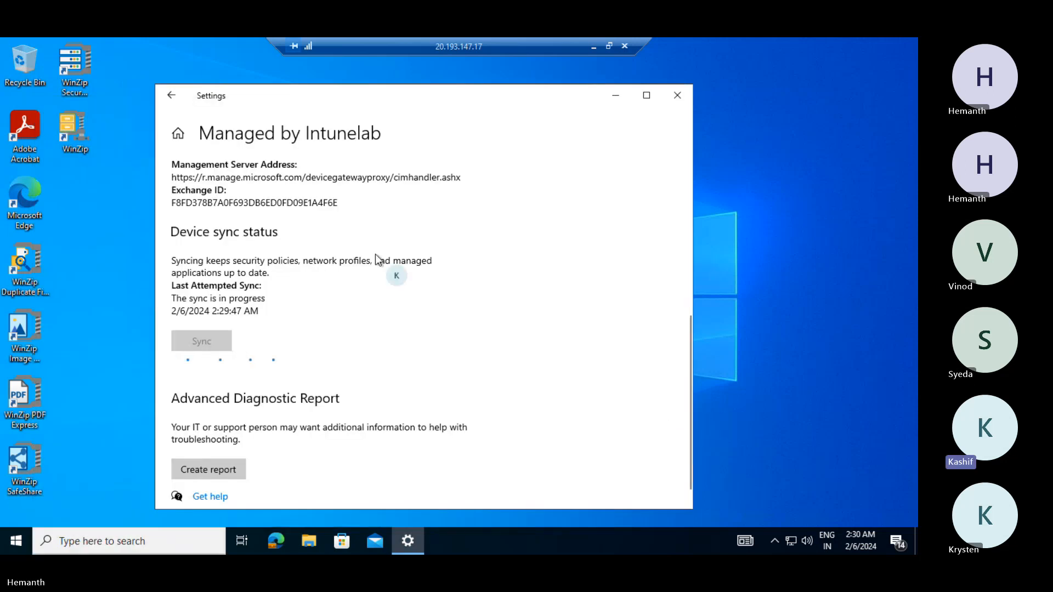
left_click(173, 96)
left_click(456, 289)
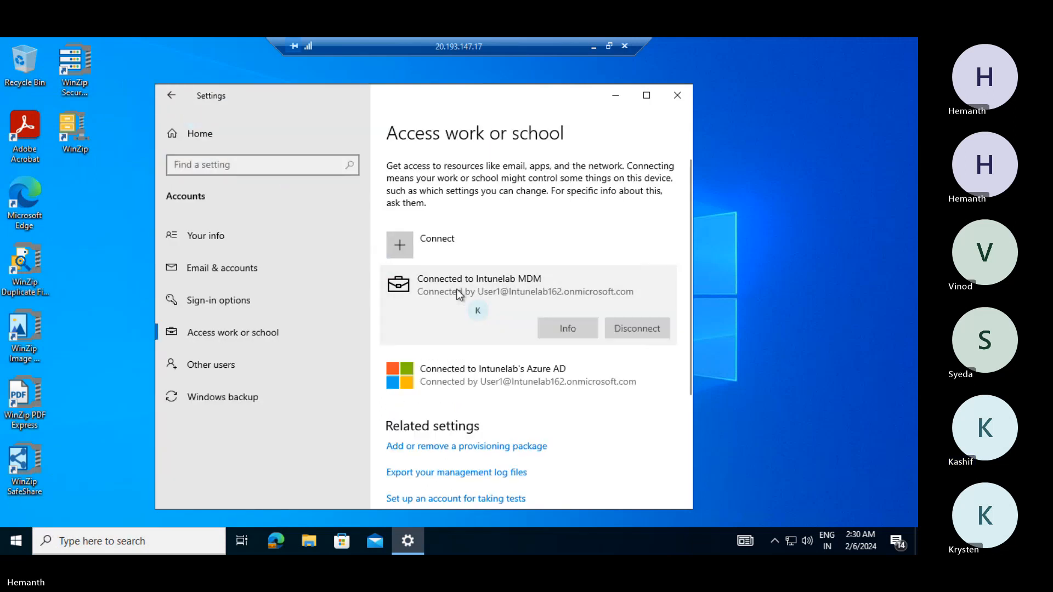
left_click(550, 328)
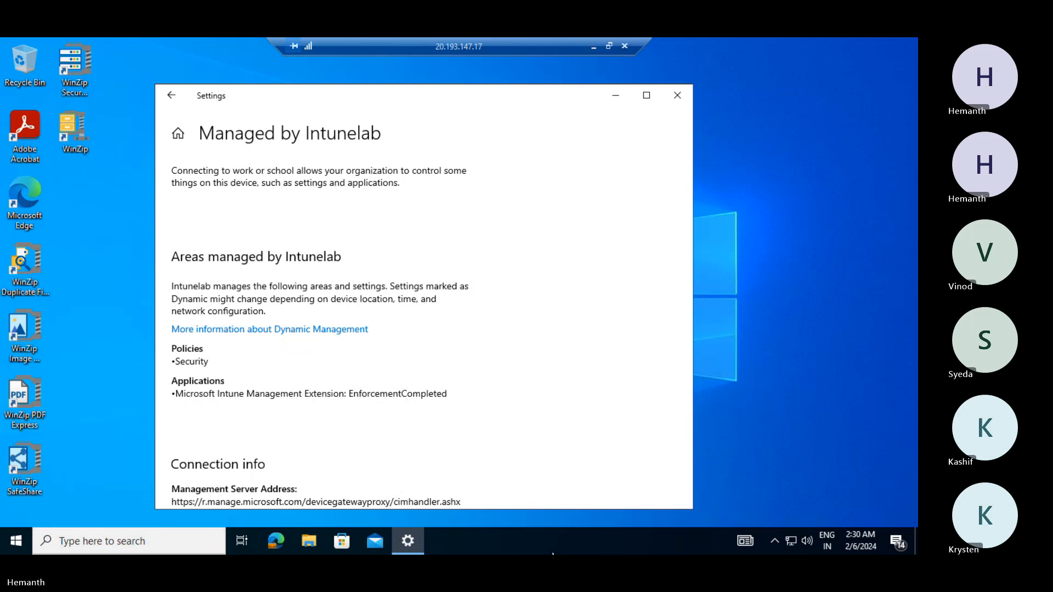
left_click(741, 426)
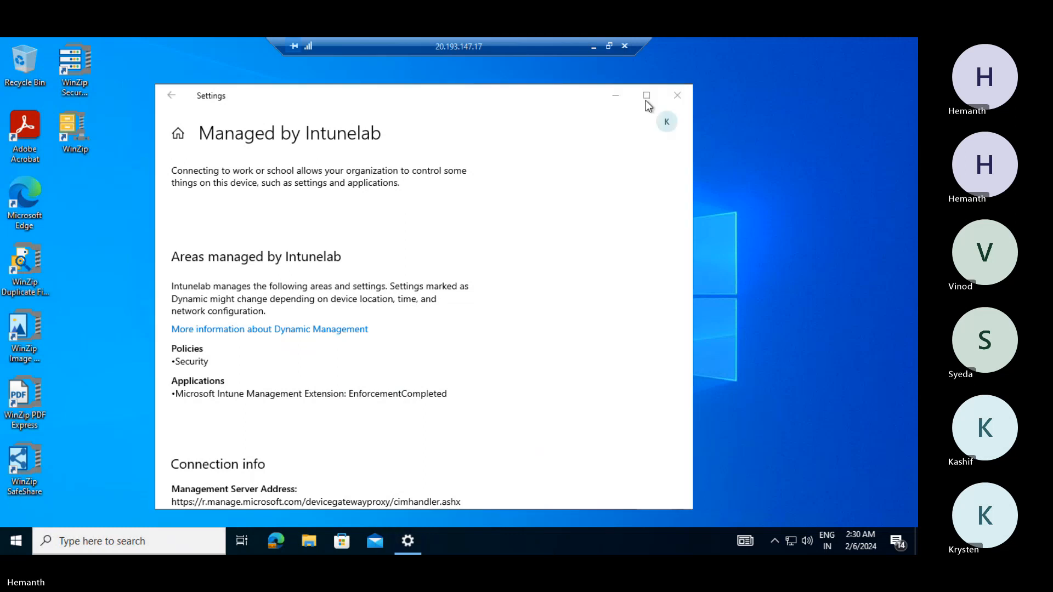
left_click(594, 48)
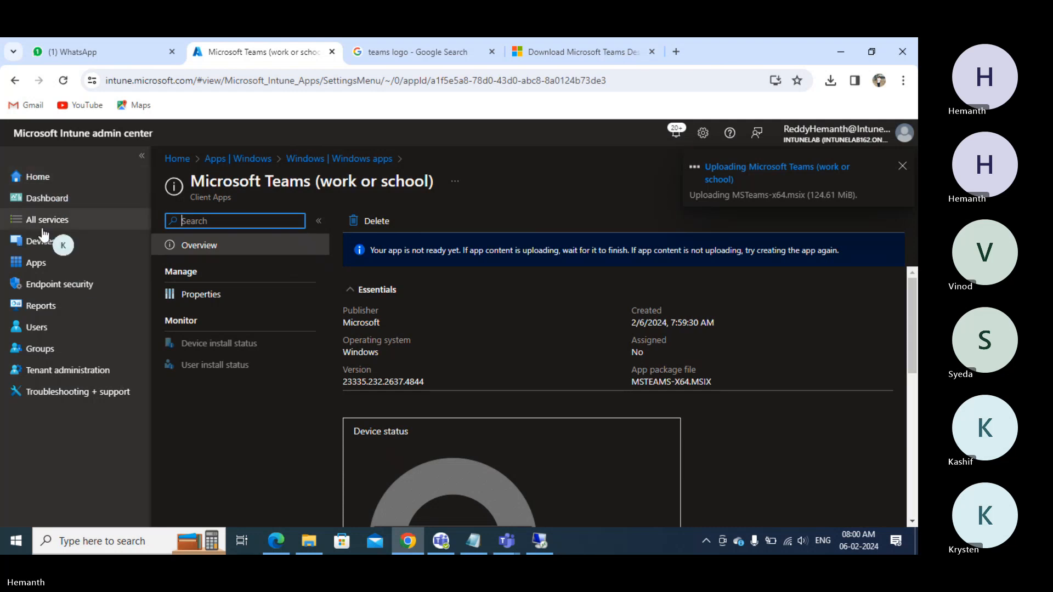
- Open VM1's device page from Devices > All devices
left_click(40, 247)
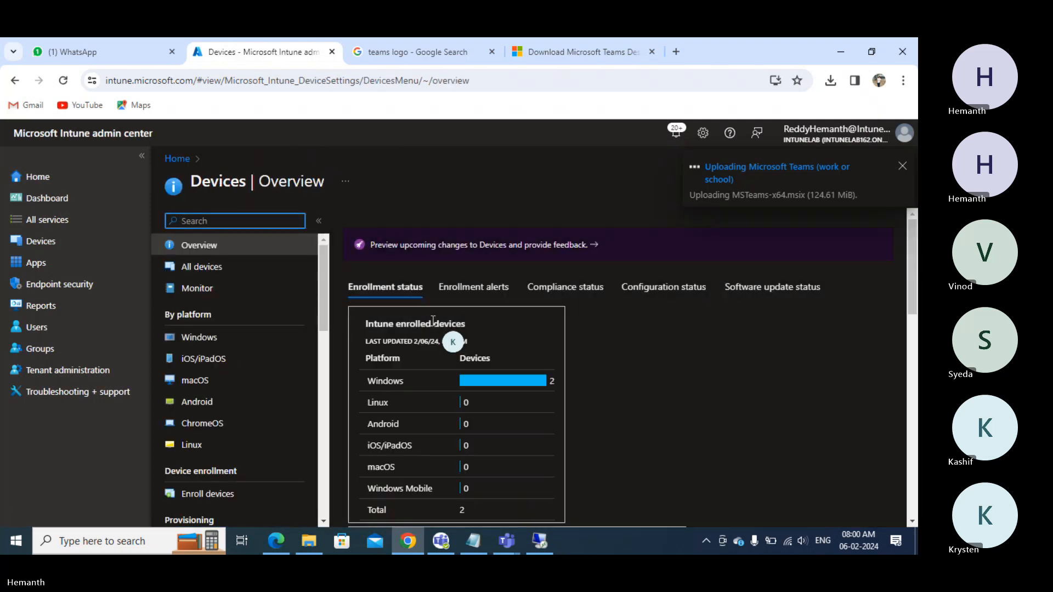
left_click(192, 274)
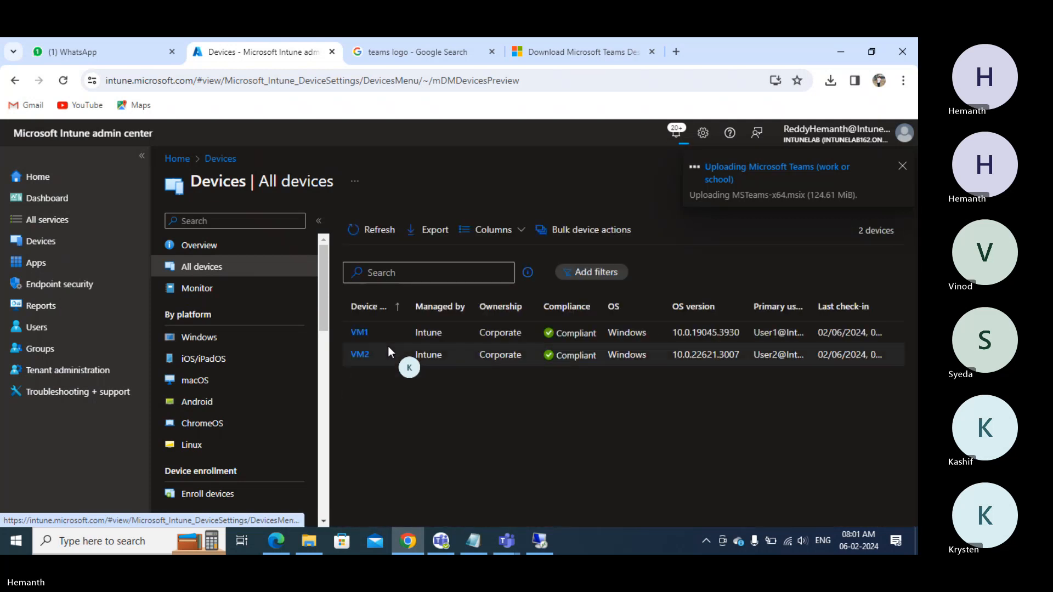
left_click(360, 333)
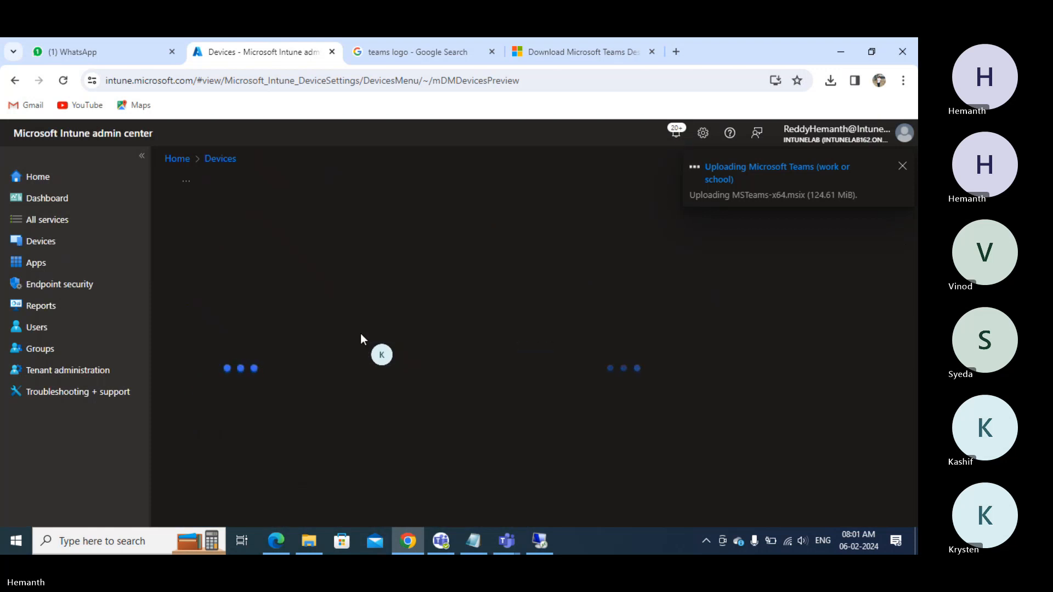
- Recheck the Intunelab management details and the installed apps list on the VM
left_click(539, 542)
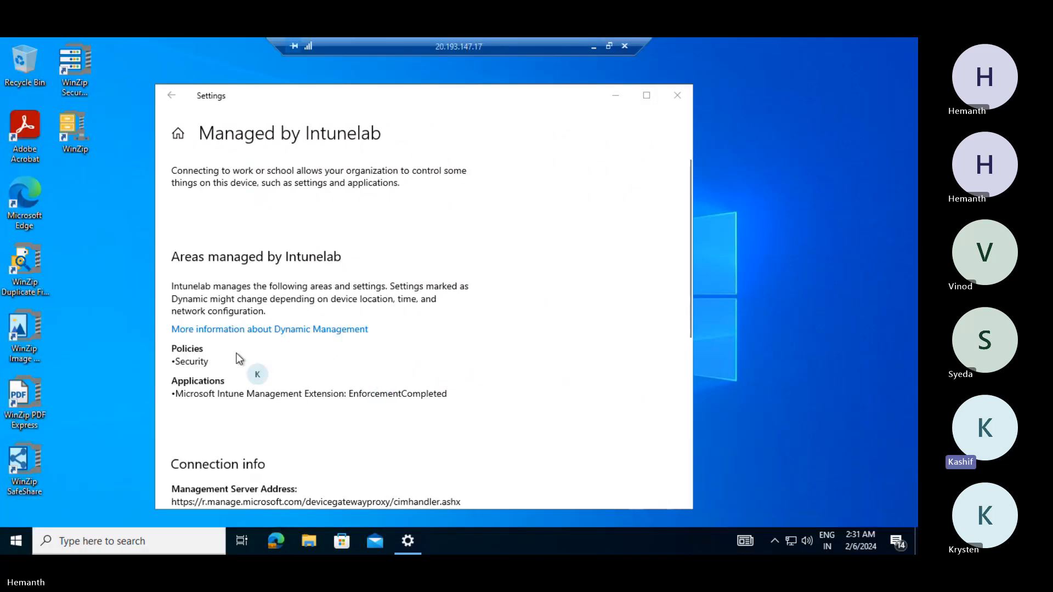
left_click(175, 97)
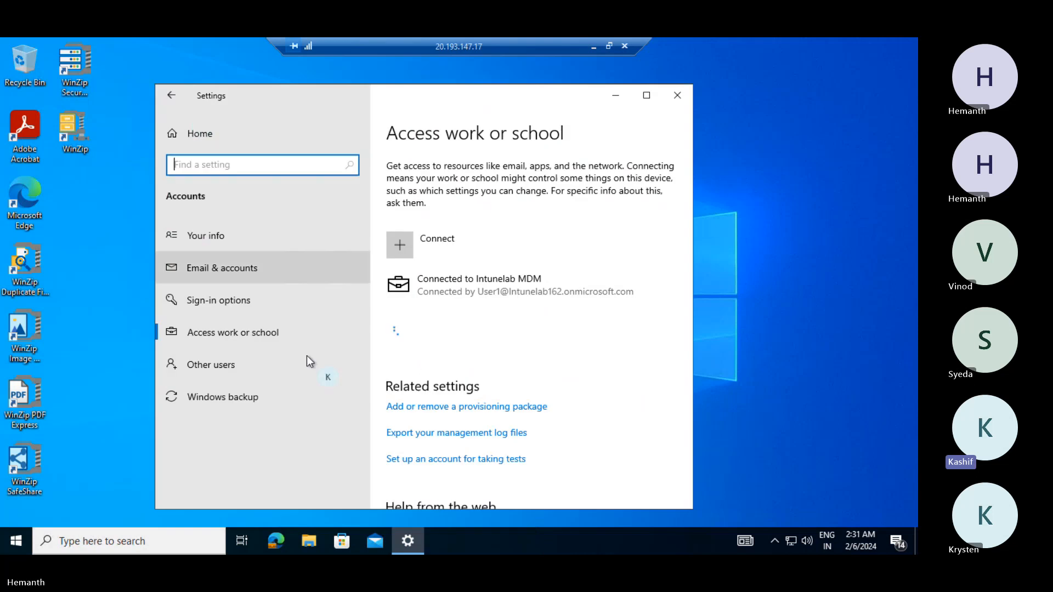
left_click(473, 288)
left_click(541, 328)
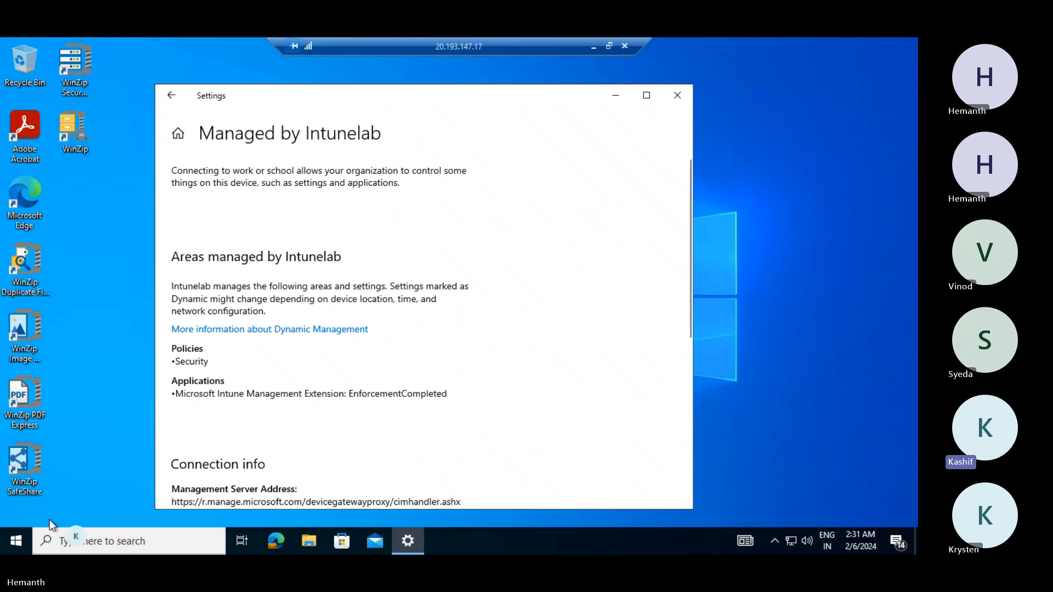
left_click(14, 541)
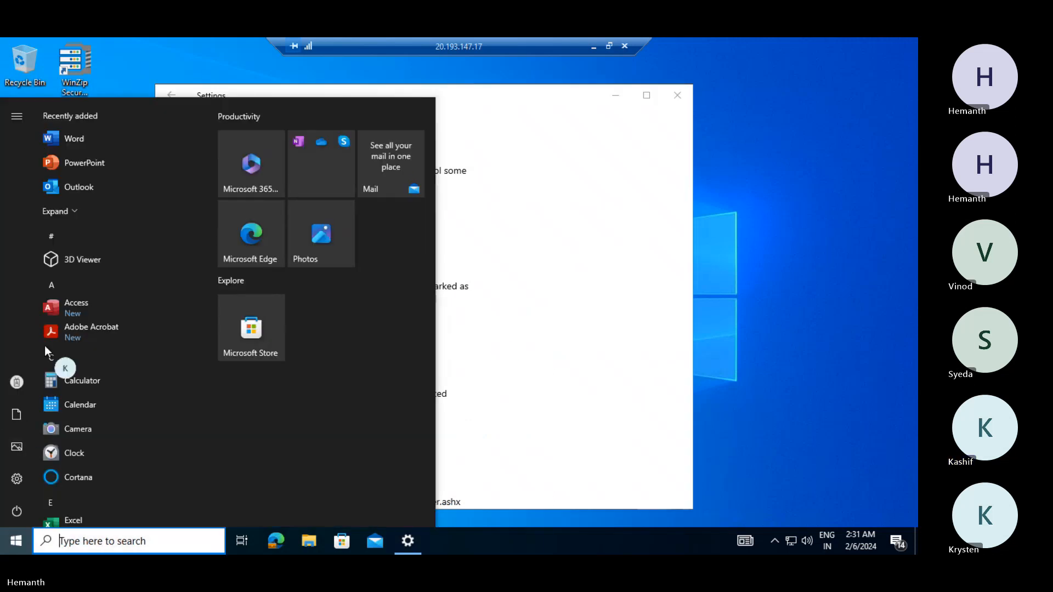
scroll(86, 304, "down", 3)
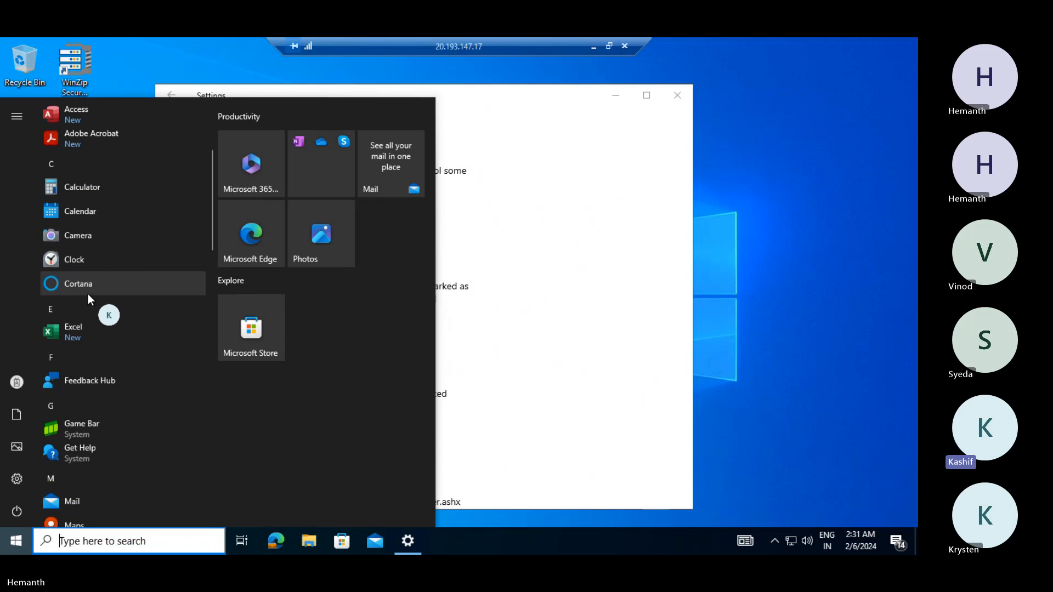
scroll(88, 294, "down", 7)
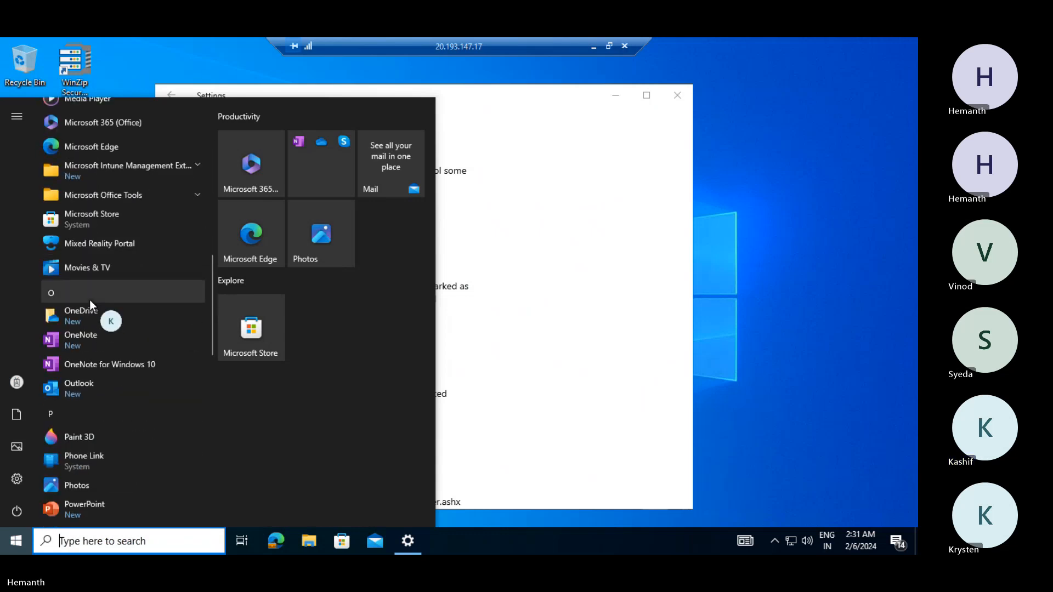
scroll(91, 301, "down", 7)
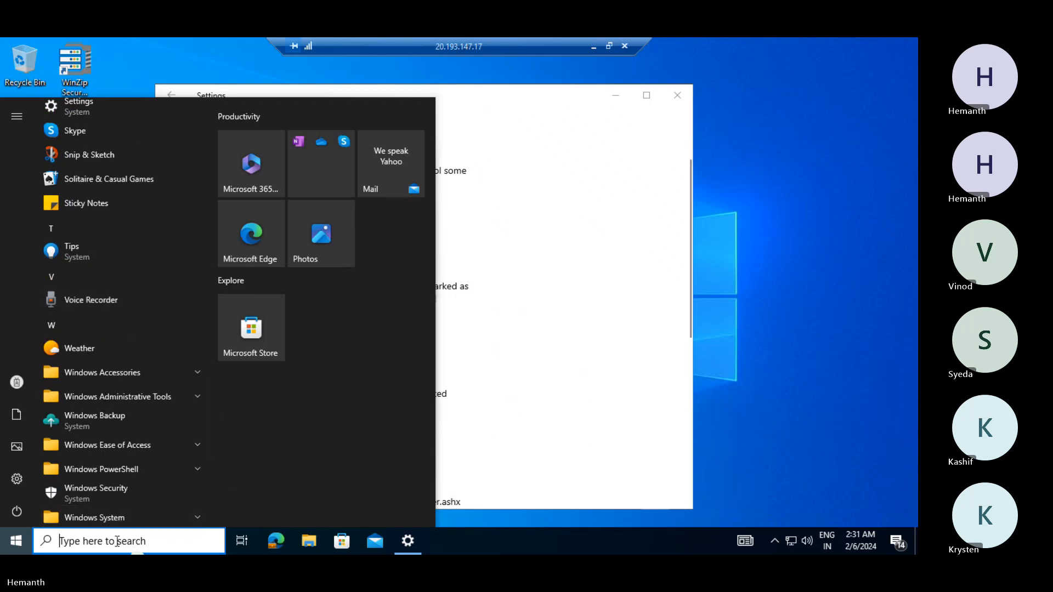
left_click(633, 482)
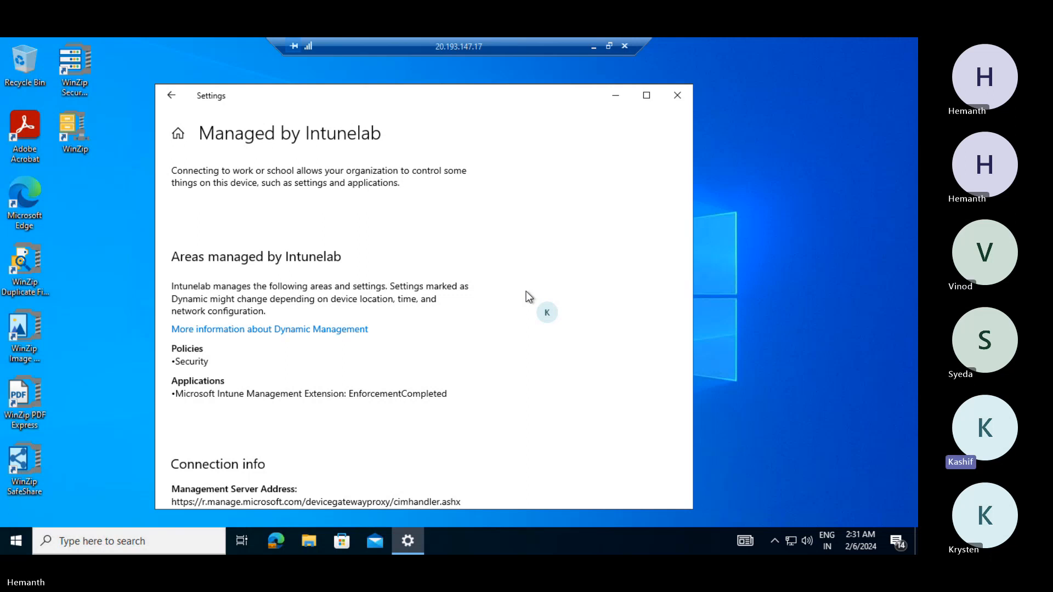
- Sync the VM with Intune again, check the app list, then switch to the Intune creds notes in Notepad
scroll(557, 284, "down", 3)
scroll(558, 284, "down", 4)
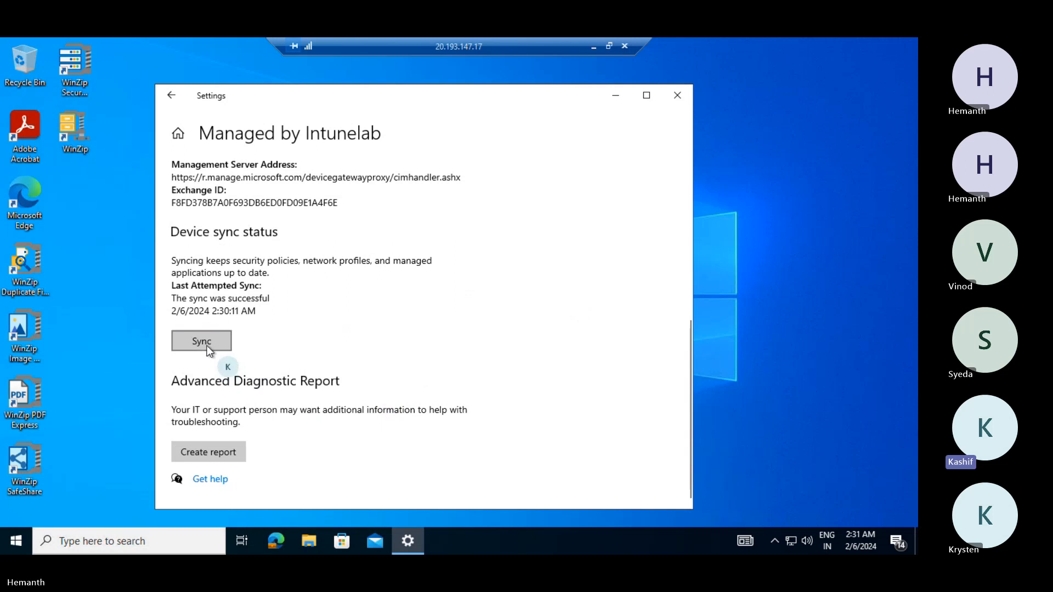
left_click(207, 347)
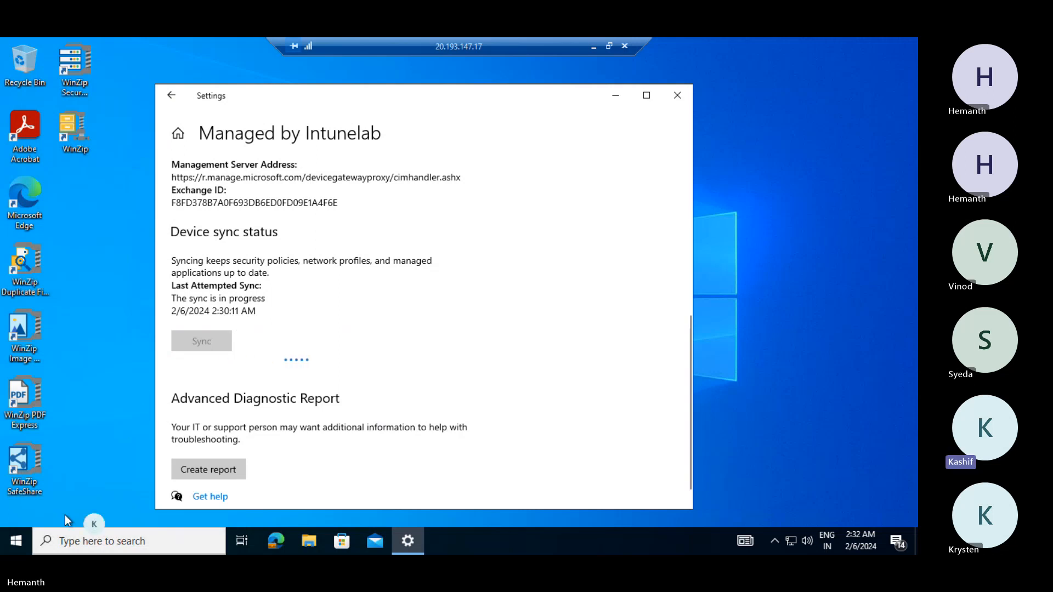
left_click(17, 542)
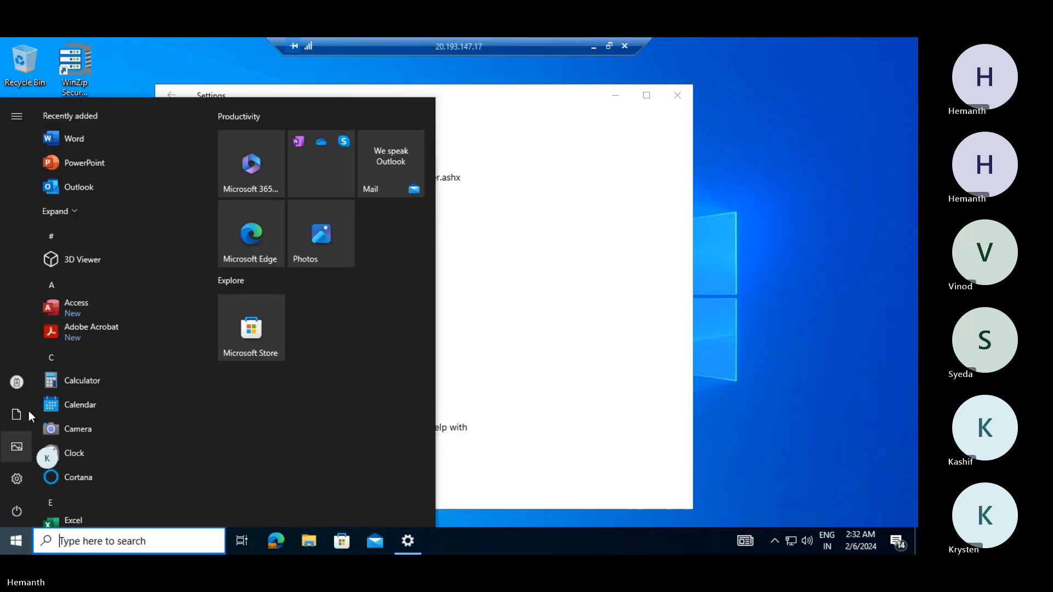
scroll(67, 246, "down", 5)
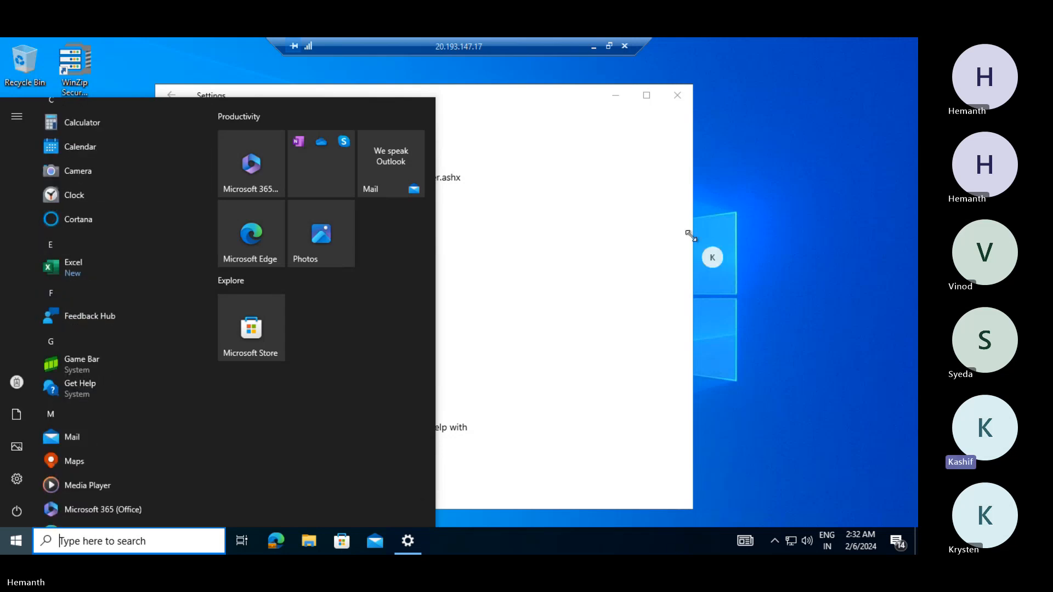
left_click(593, 47)
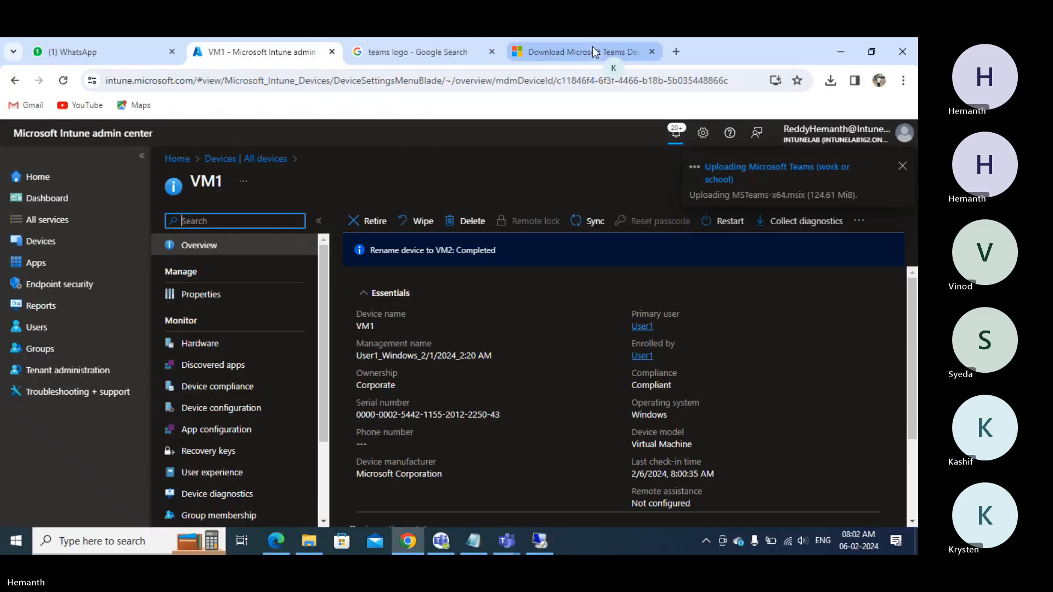
left_click(476, 542)
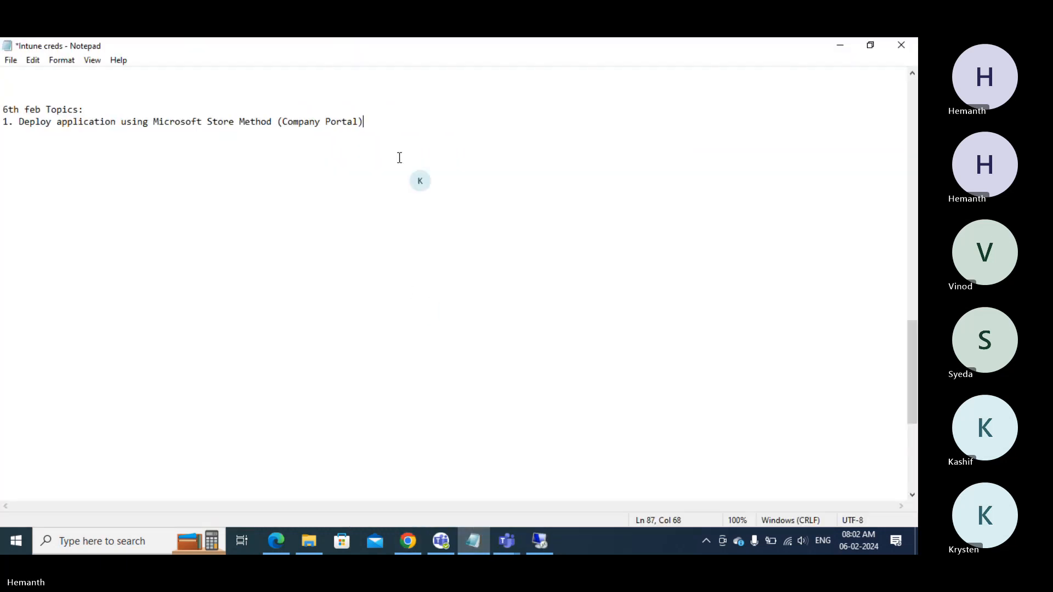
- Reuse the first topic's wording to add line 2 as 'Microsoft 365 Method'
key("Return")
left_click_drag(230, 130, 20, 122)
key("ctrl+c")
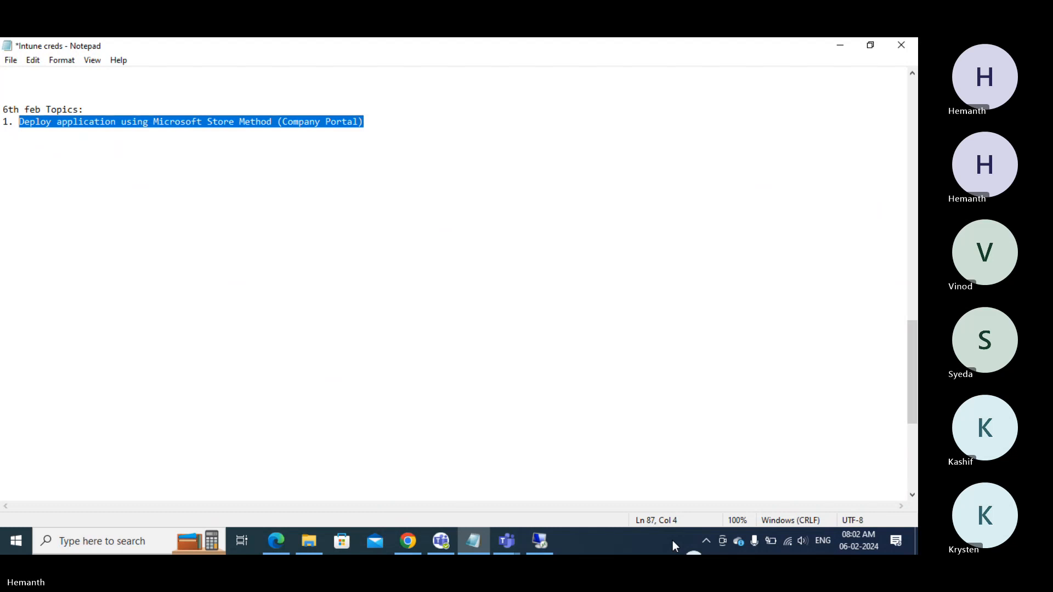
left_click(392, 125)
key("Return")
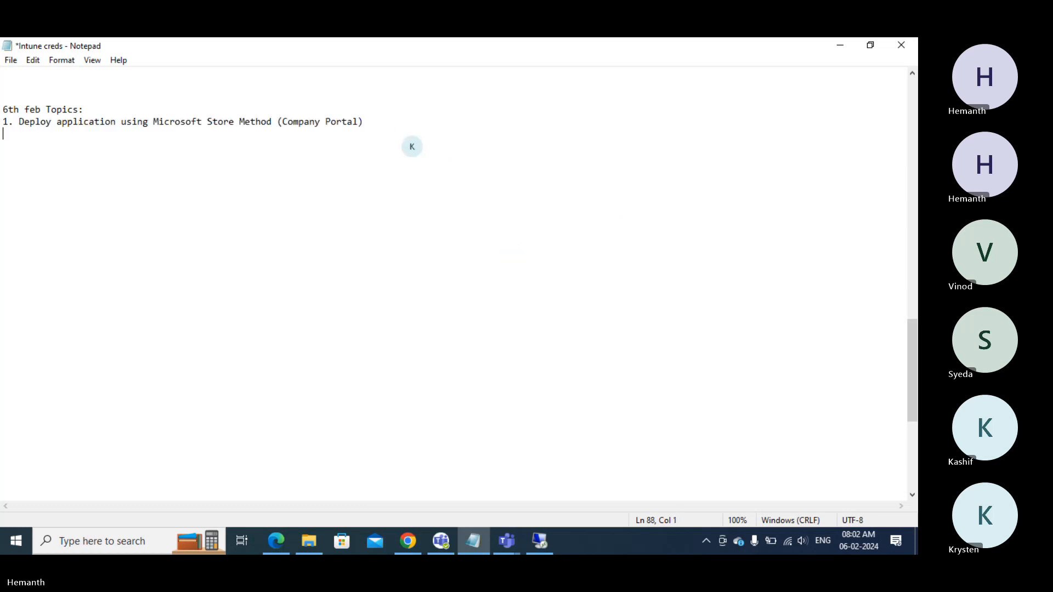
type("2.")
key("ctrl+v")
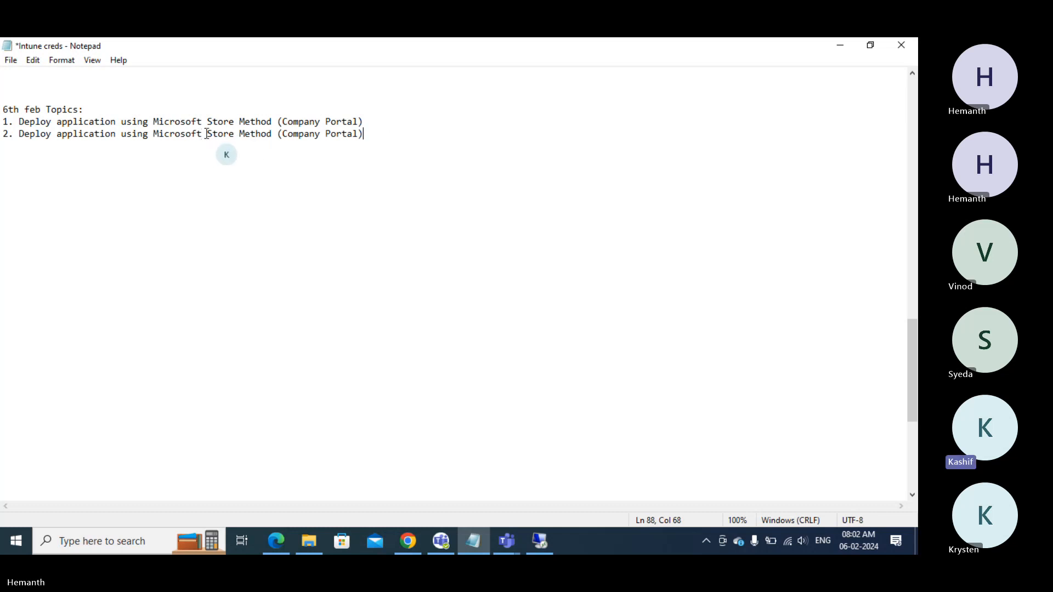
left_click_drag(207, 134, 277, 134)
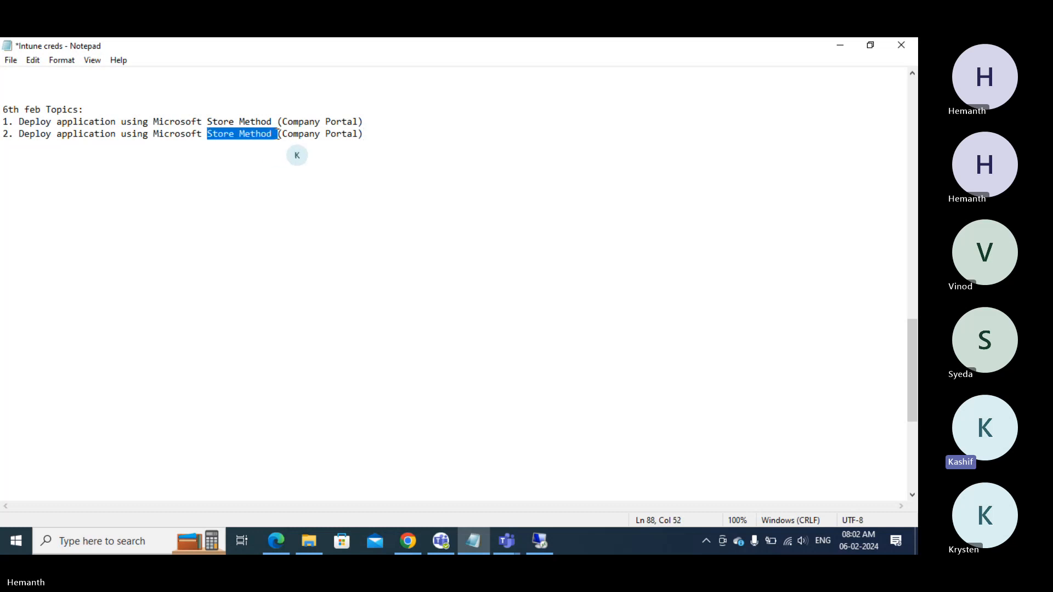
left_click_drag(376, 137, 207, 134)
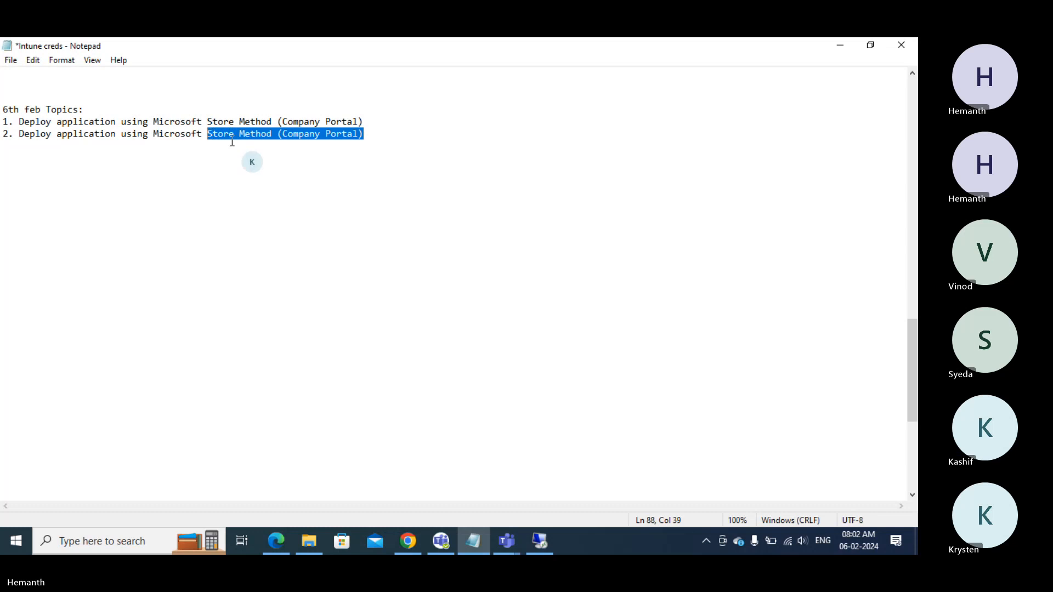
type("365")
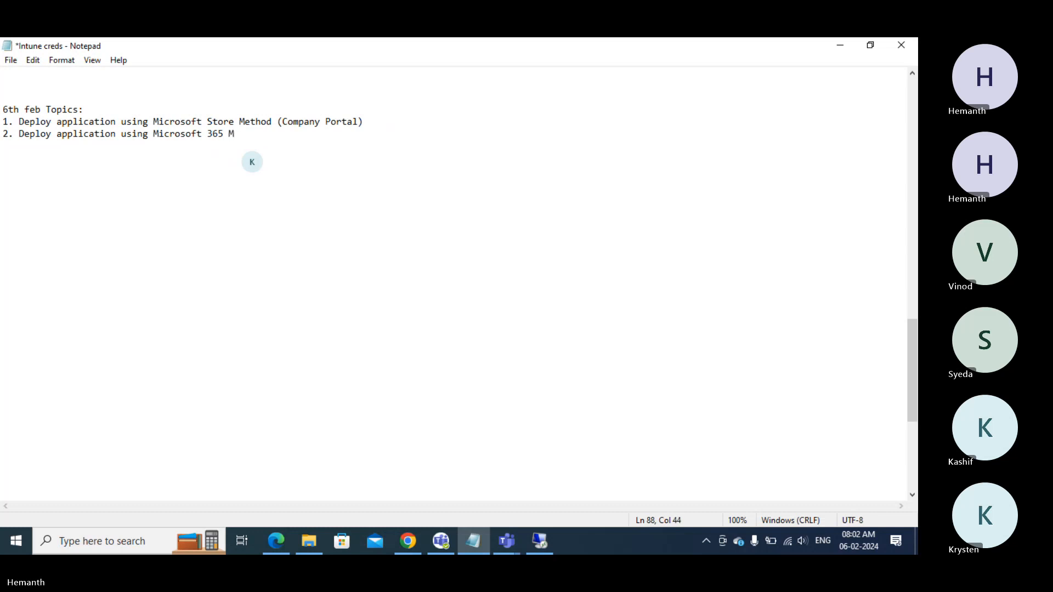
type("Method")
- Add a third topic line with the method text changed to Windows Weblink
type(".")
key("ctrl+v")
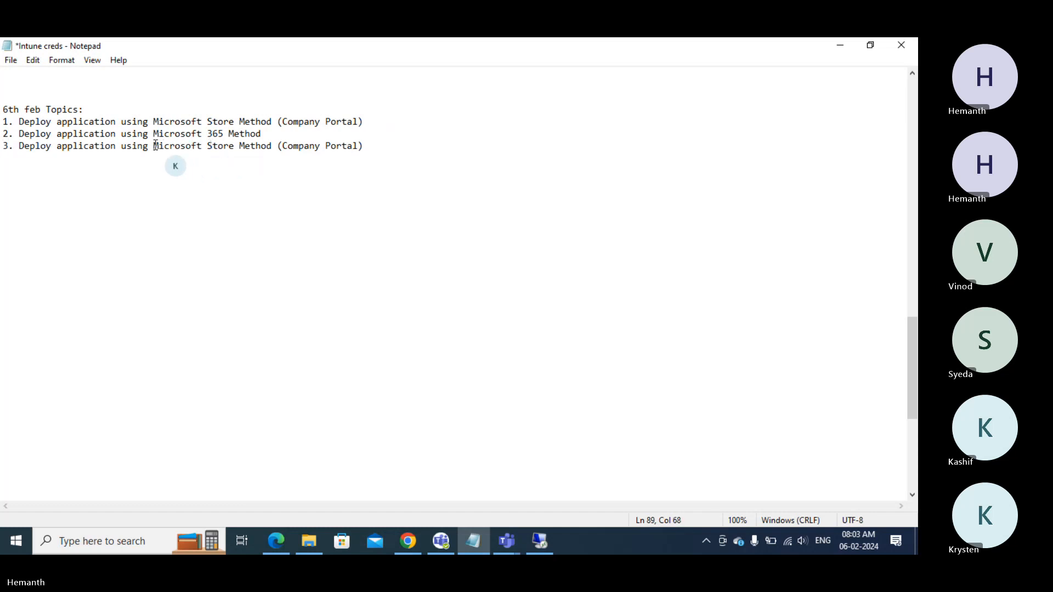
left_click_drag(156, 146, 370, 147)
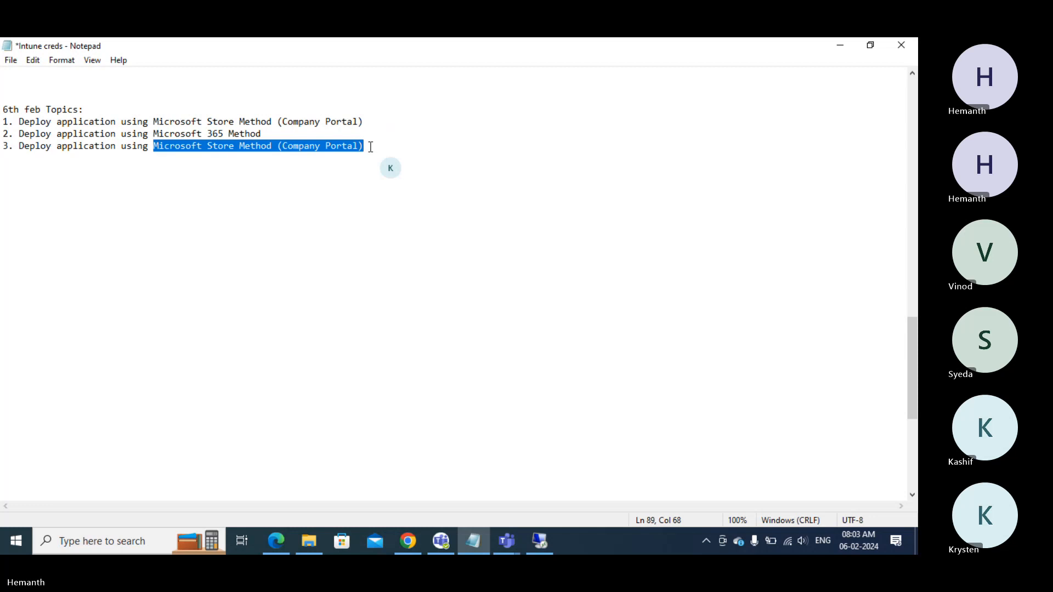
type("M")
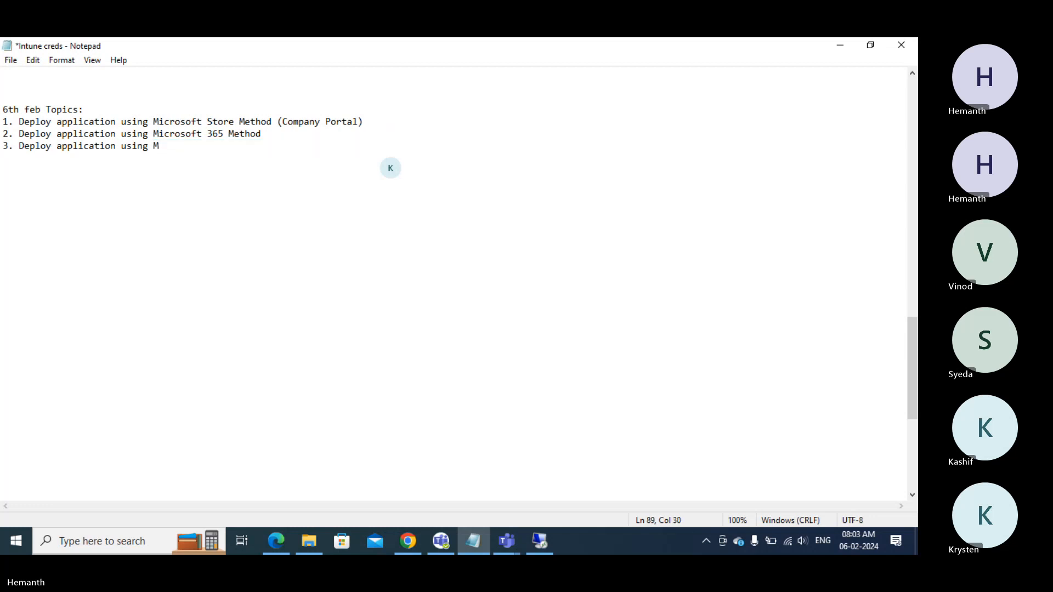
type("indows Weblink")
- Start topic 4 and replace its method wording with 'Line of business'
key("Return")
key("ctrl+v")
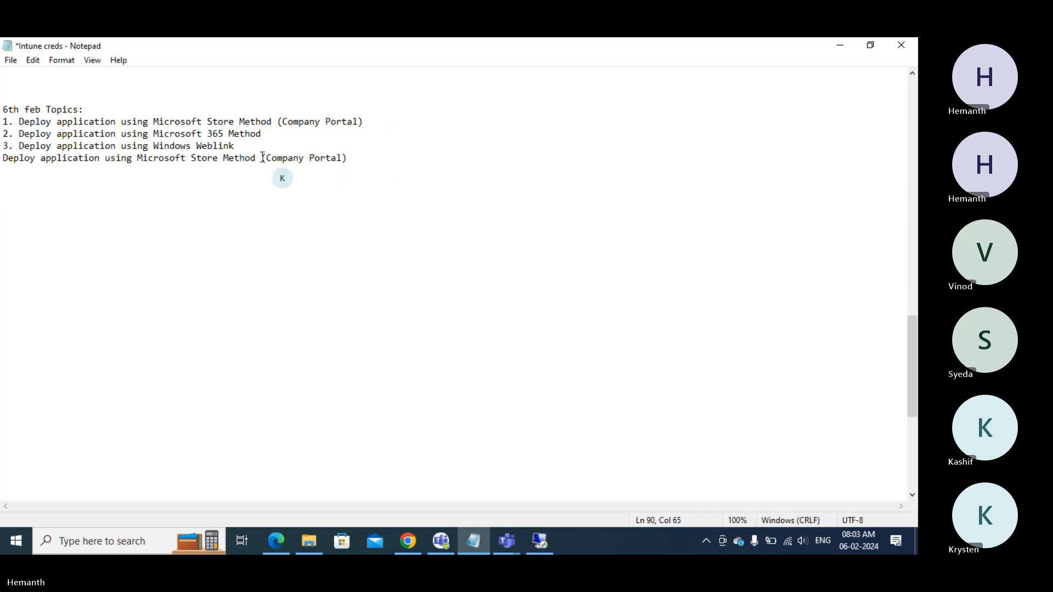
left_click(247, 147)
key("Return")
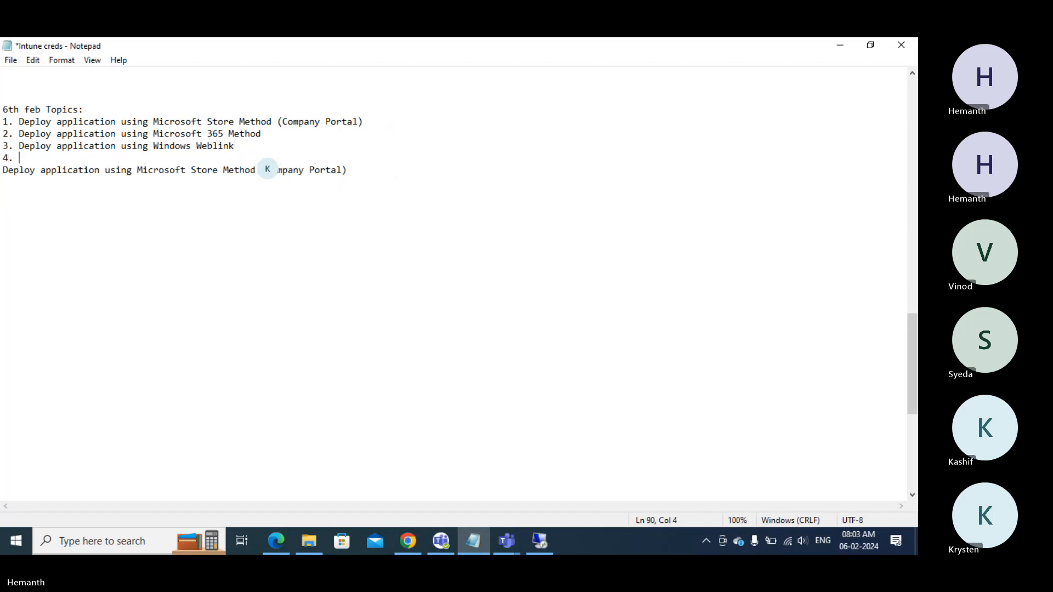
type("4.")
key("Delete")
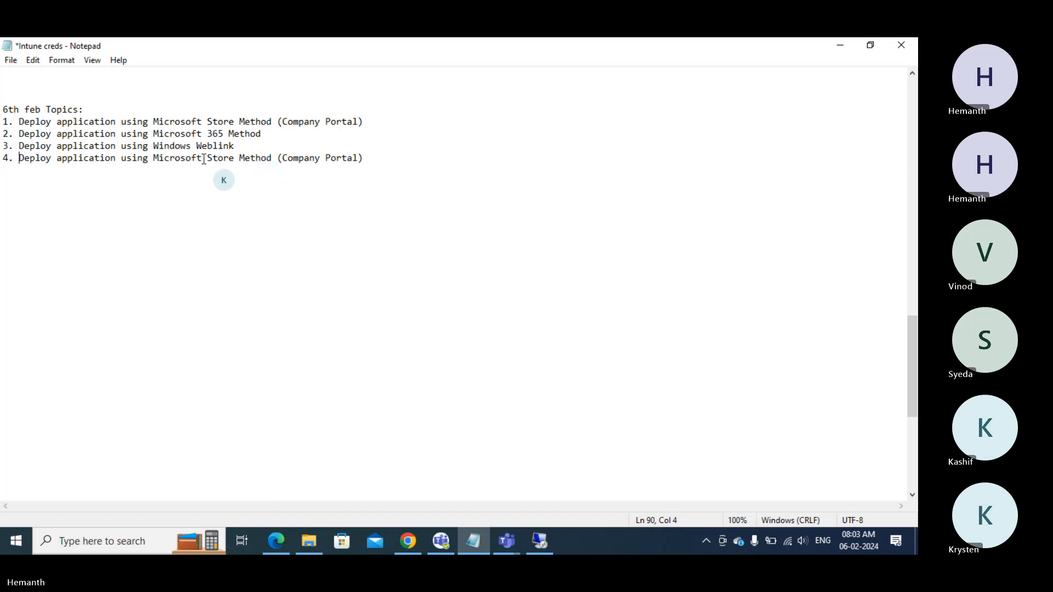
left_click_drag(153, 158, 394, 159)
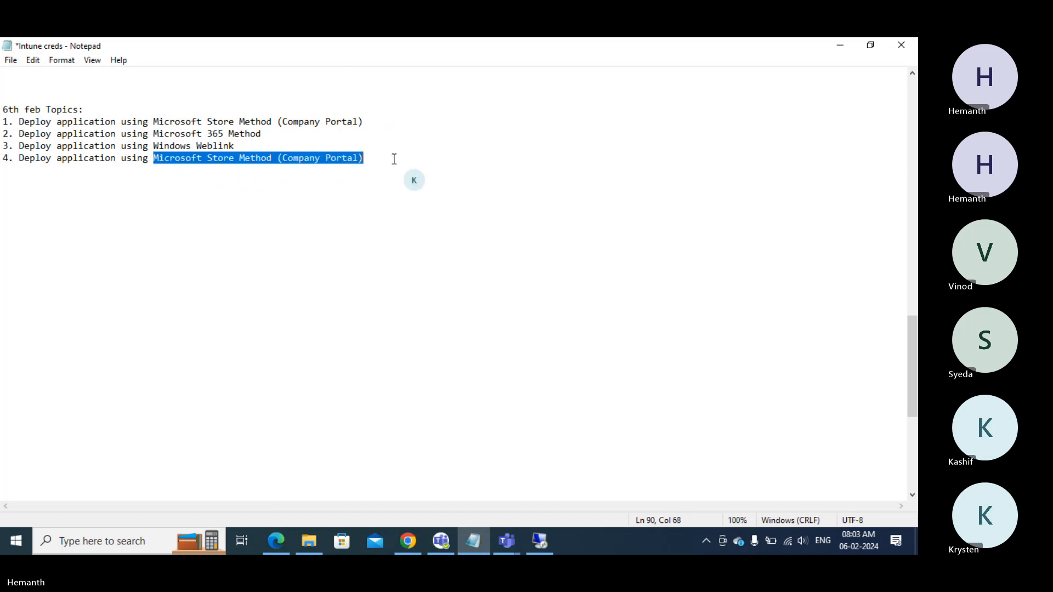
type("Line o")
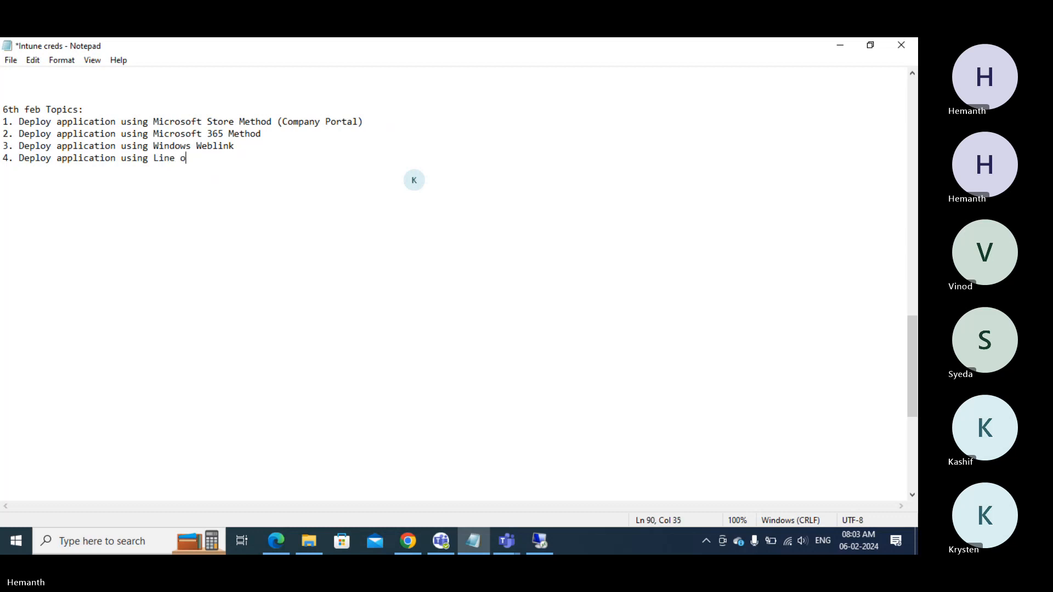
type("f business met")
- Add the line 'Assignment - Deploy few applications in available and required mode' below the topics
key("Return")
key("Return")
key("Return")
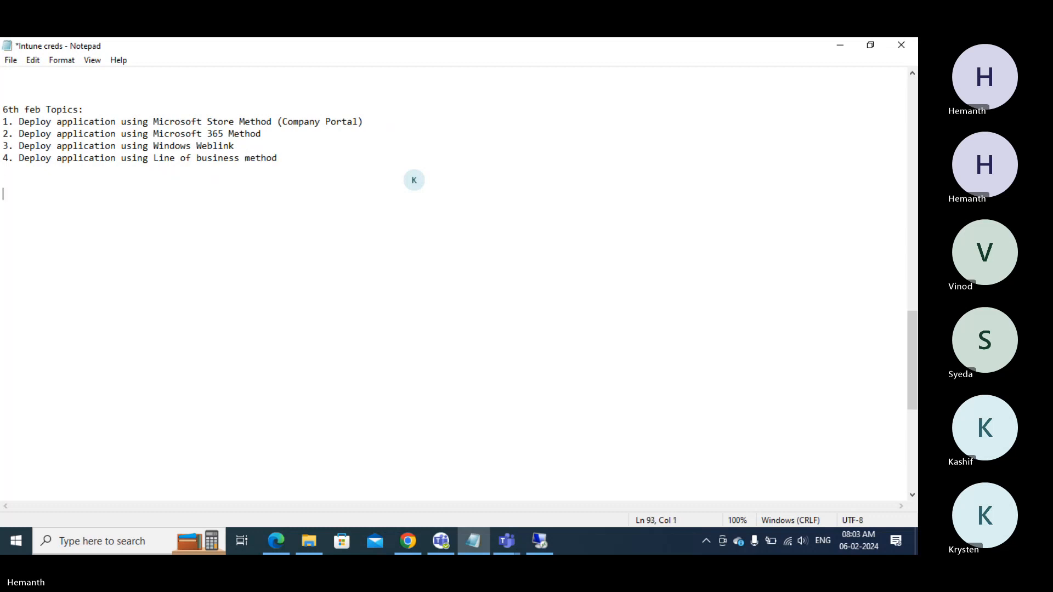
type("Assignment - Deploy fe")
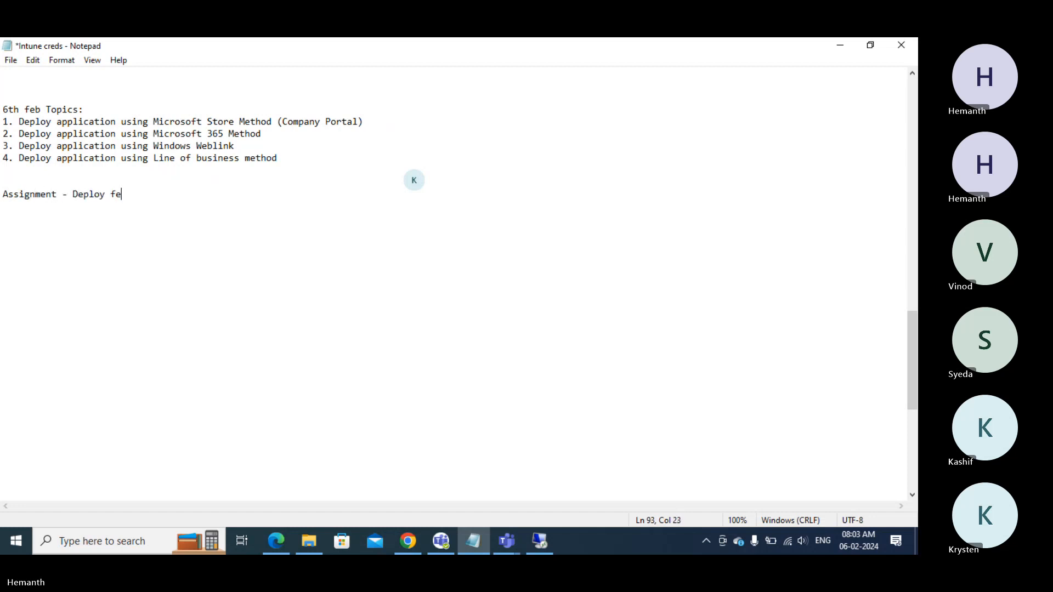
type("w applications in availabl")
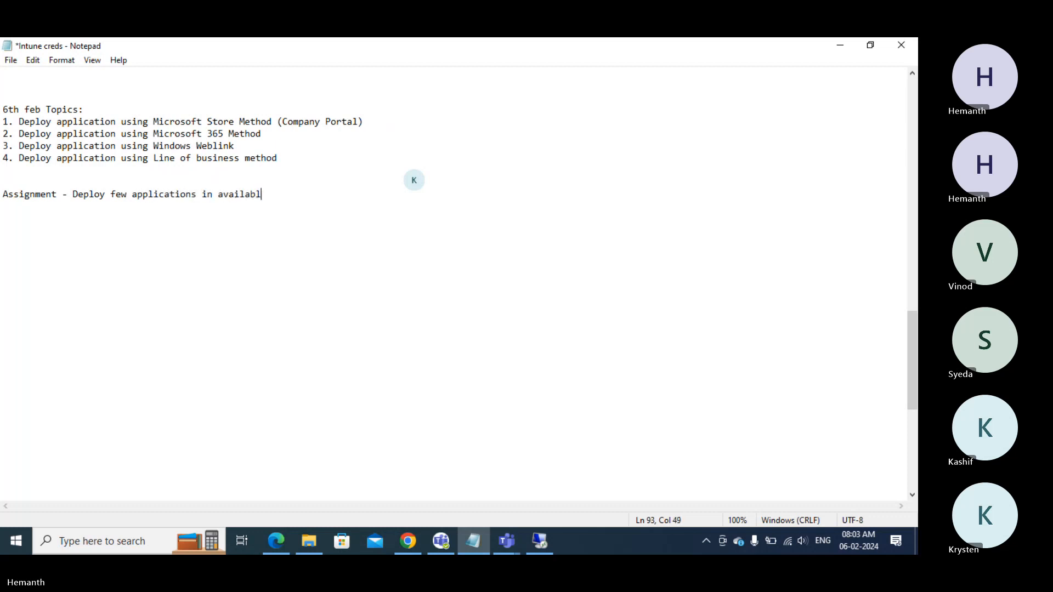
type("e and required mode")
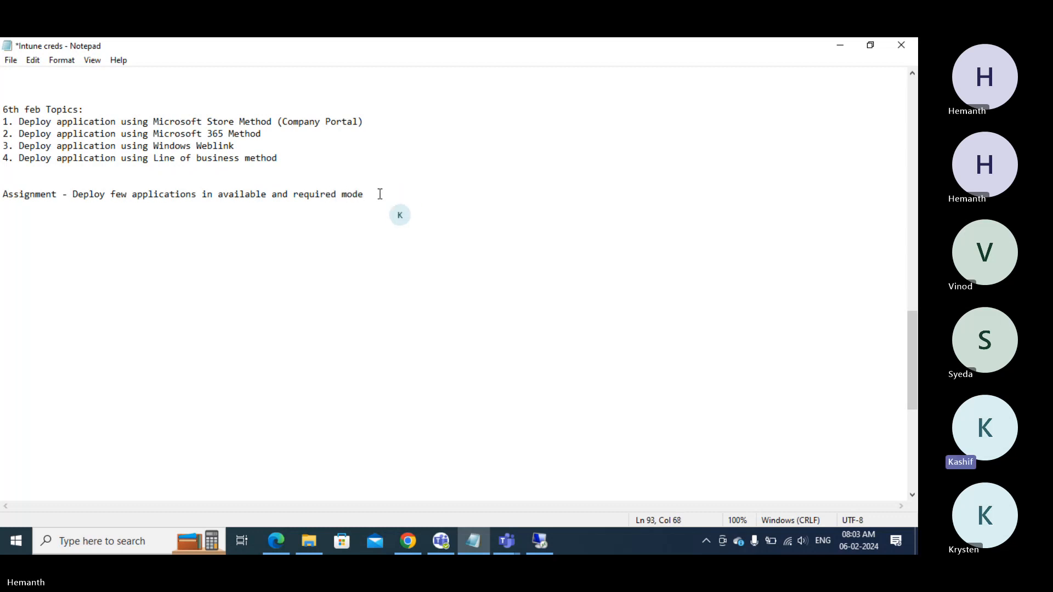
left_click_drag(364, 196, 46, 109)
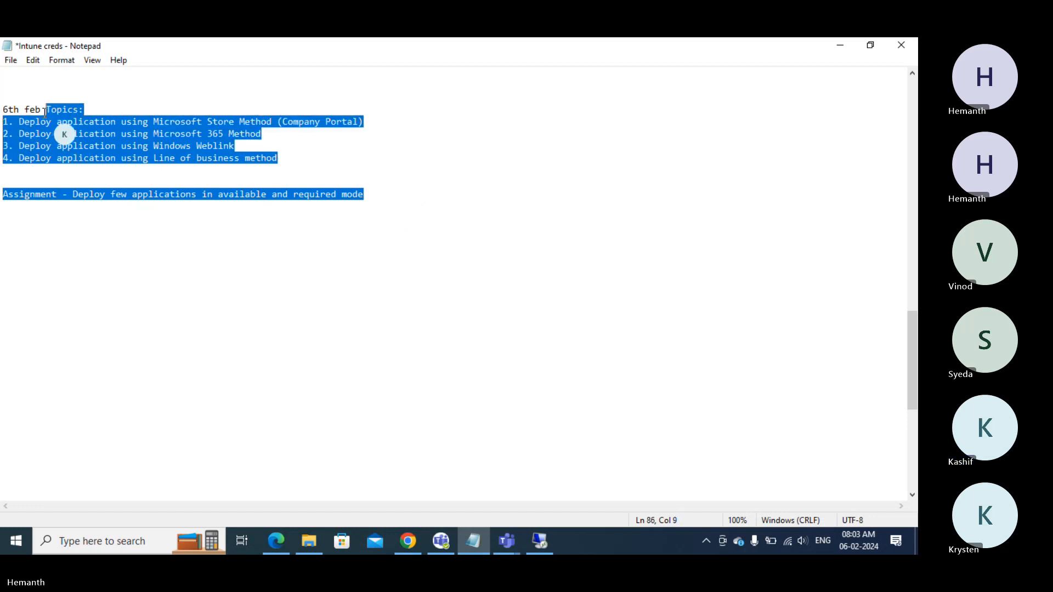
left_click(46, 110)
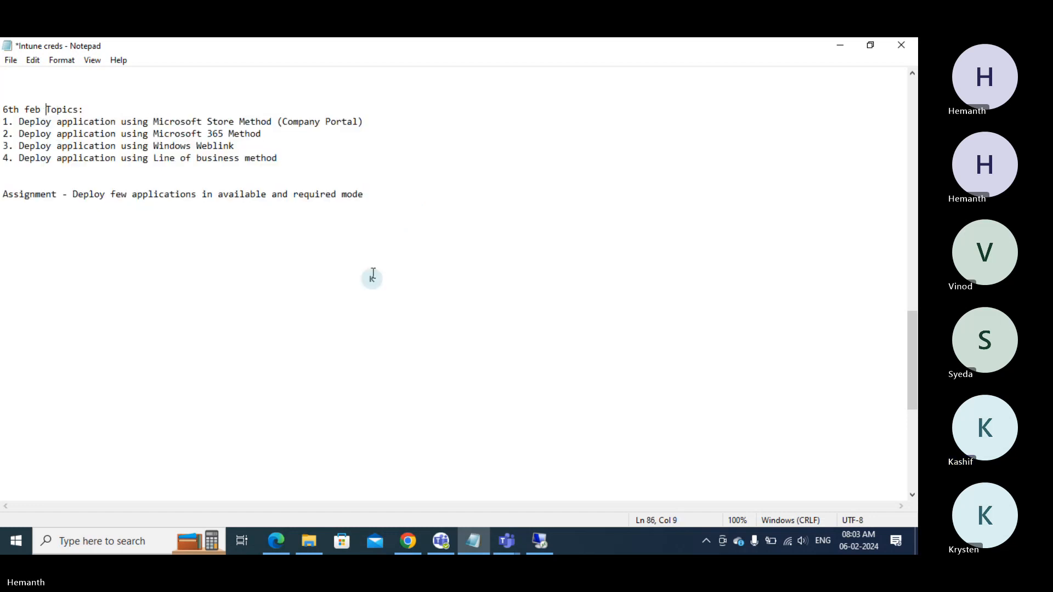
- On the VM, sync the device with Intune and search Start for Company Portal
left_click(535, 535)
scroll(121, 189, "up", 5)
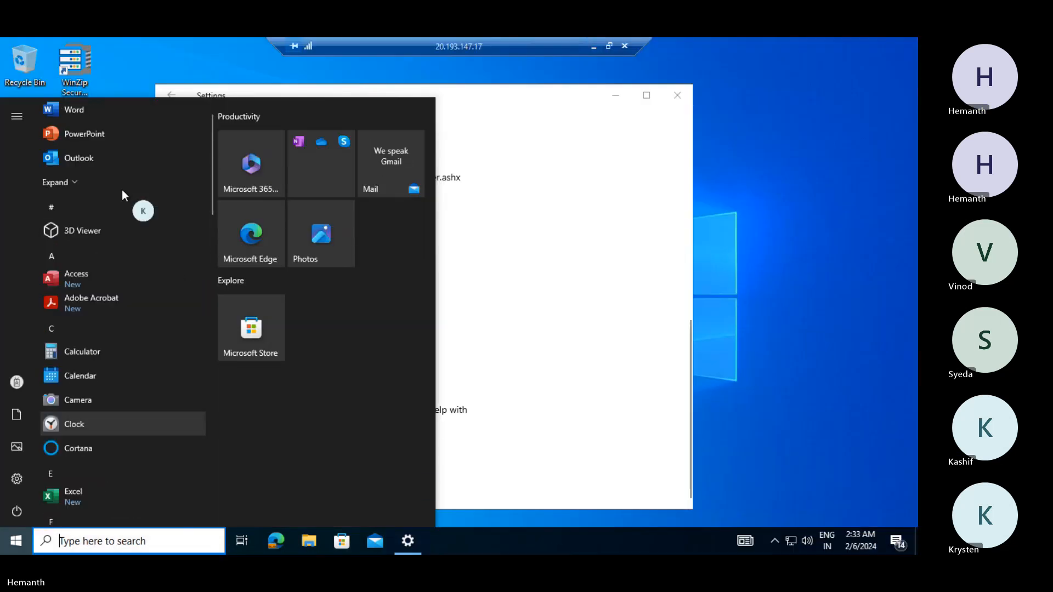
left_click(569, 376)
left_click(214, 345)
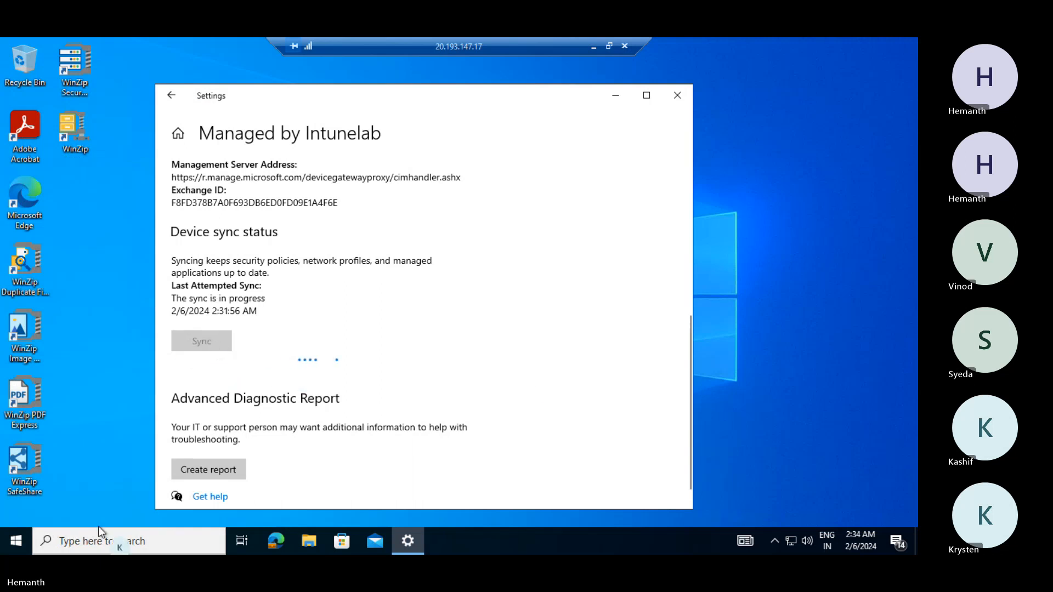
left_click(95, 540)
type("c")
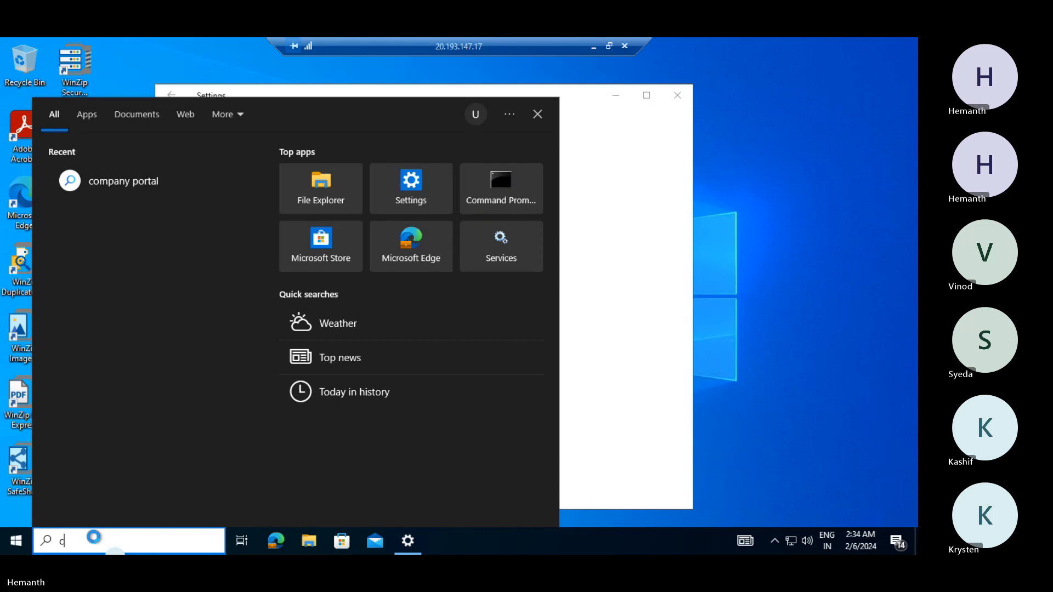
type("om")
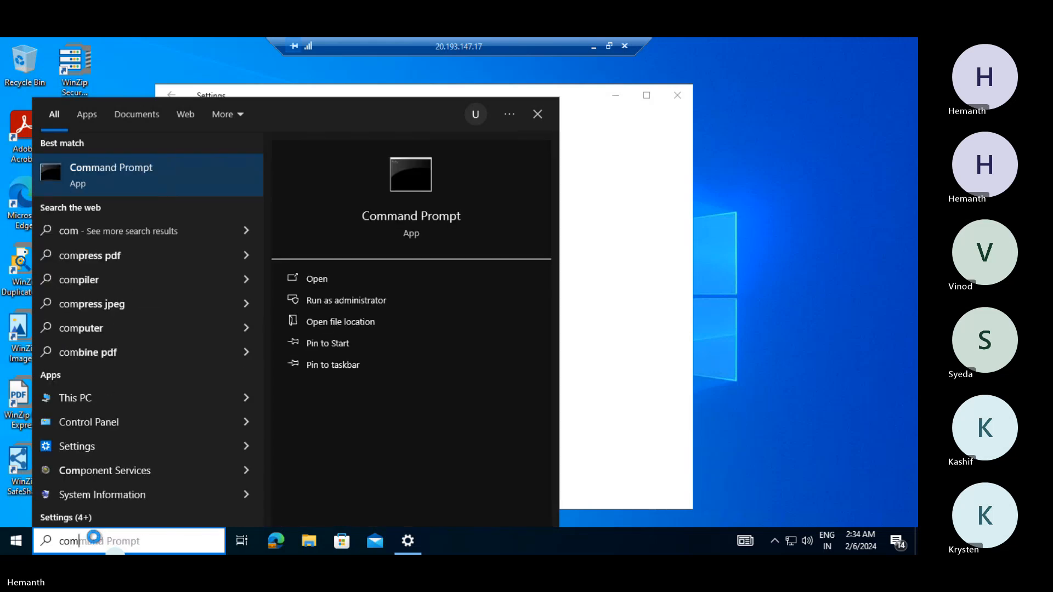
type("pany")
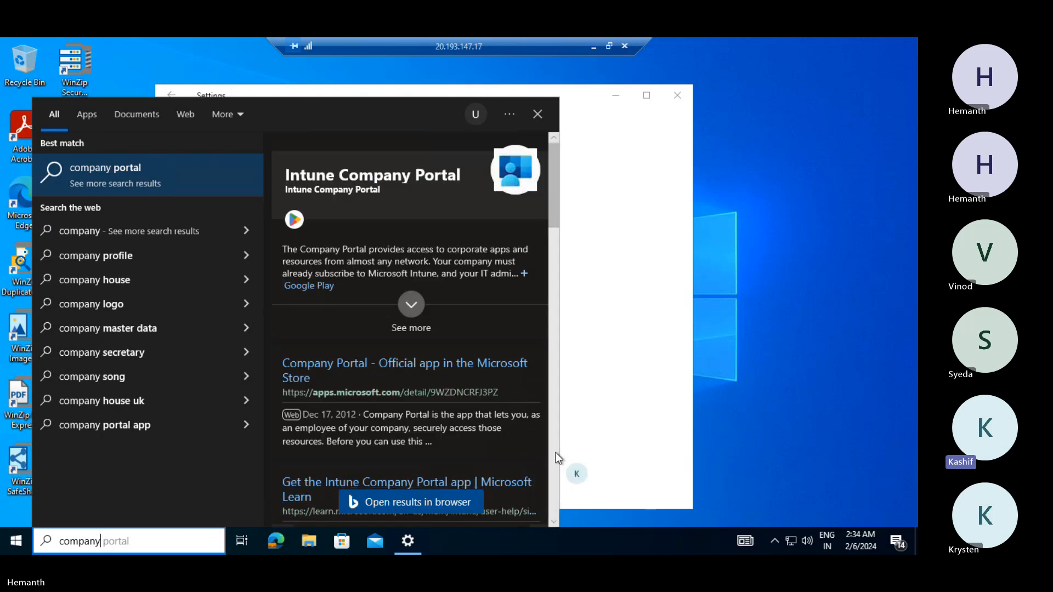
left_click(595, 445)
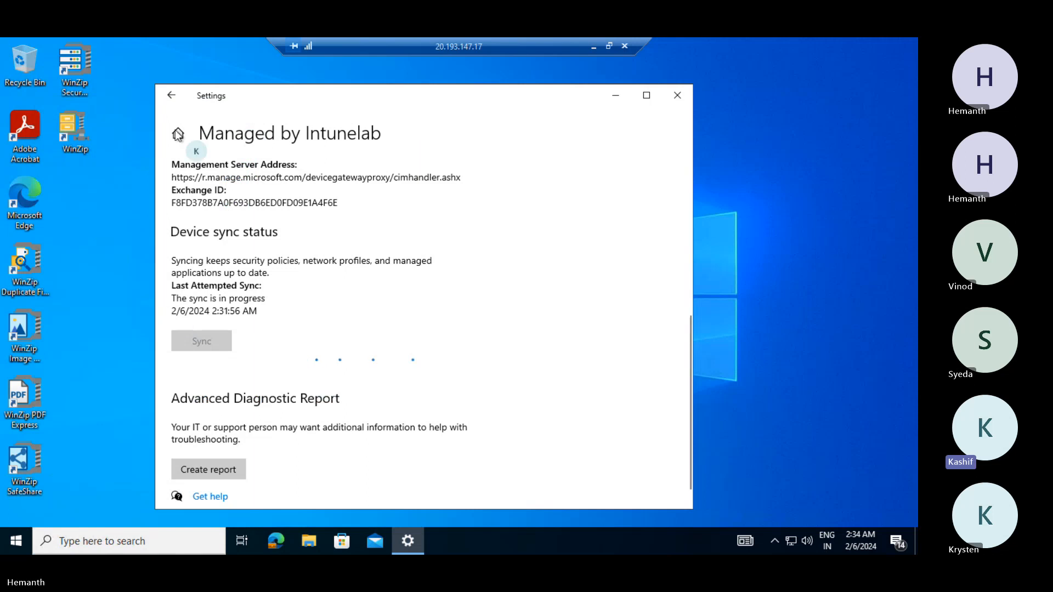
- Open the Intunelab MDM management details and search Start for Teams
left_click(174, 97)
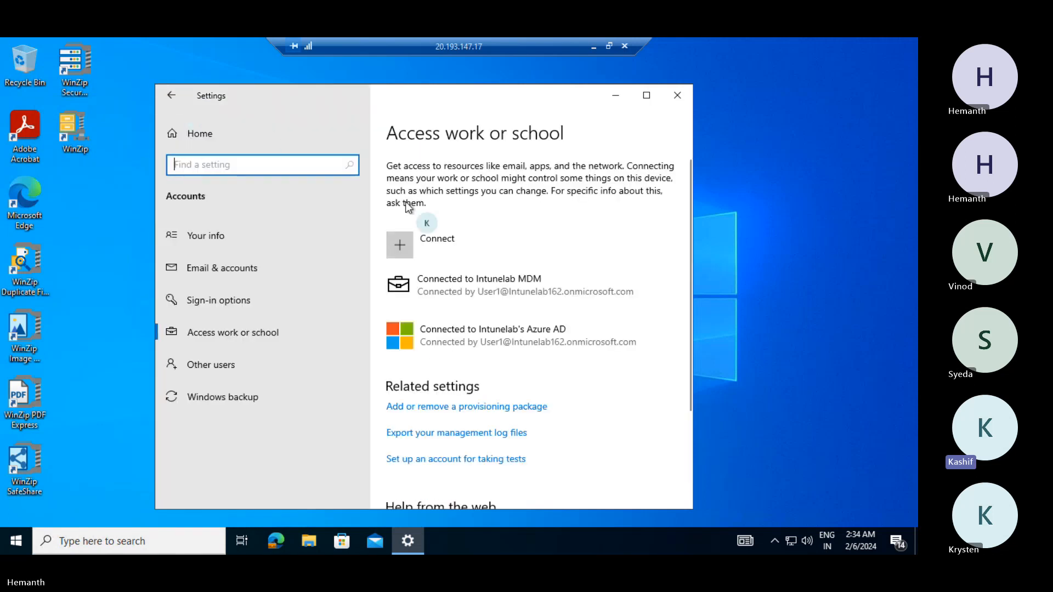
left_click(500, 283)
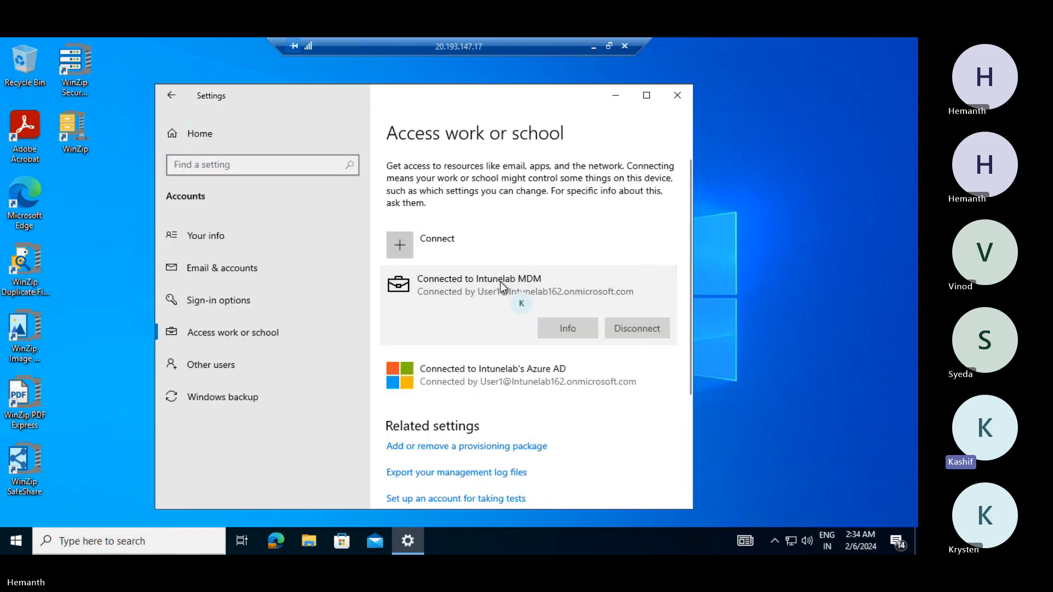
left_click(568, 325)
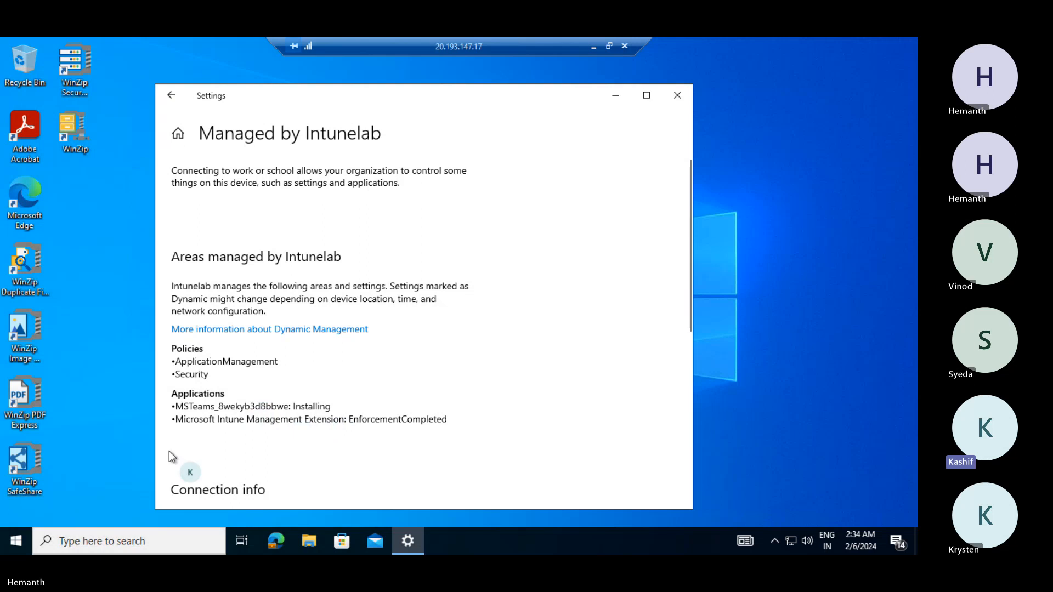
left_click(15, 543)
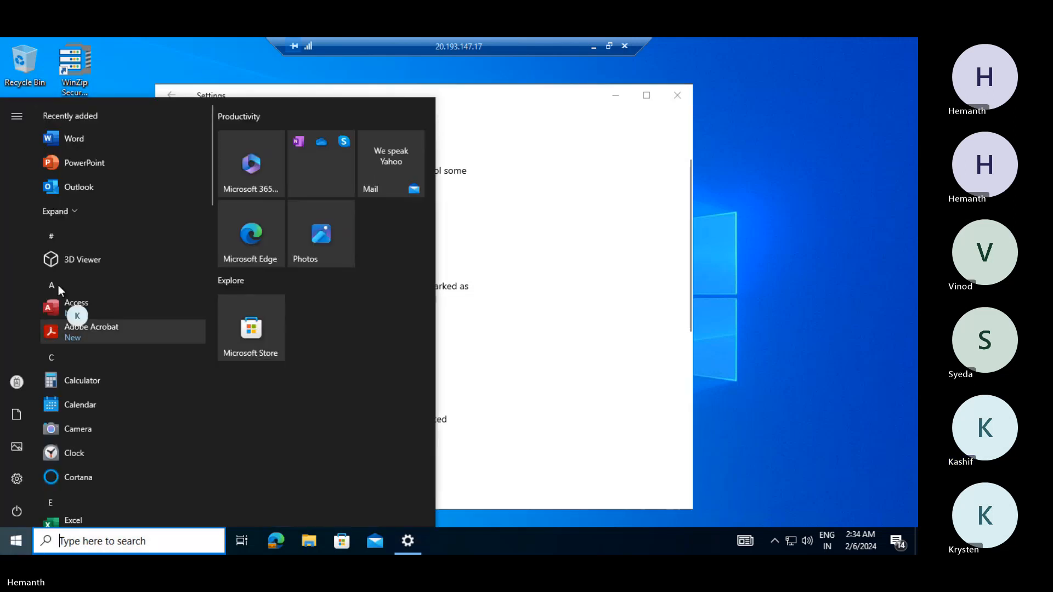
type("tea")
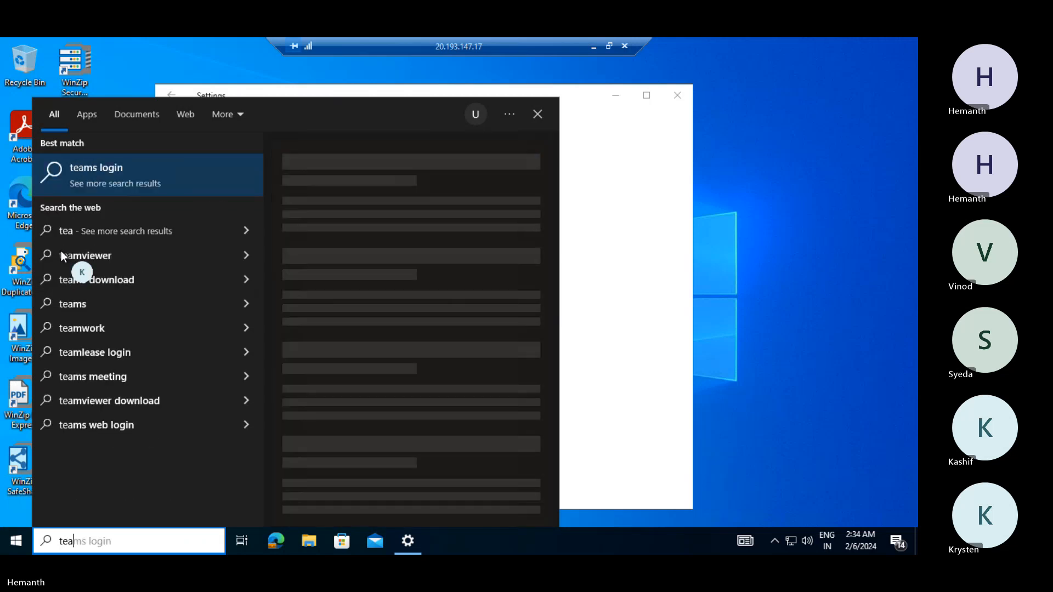
type("ms")
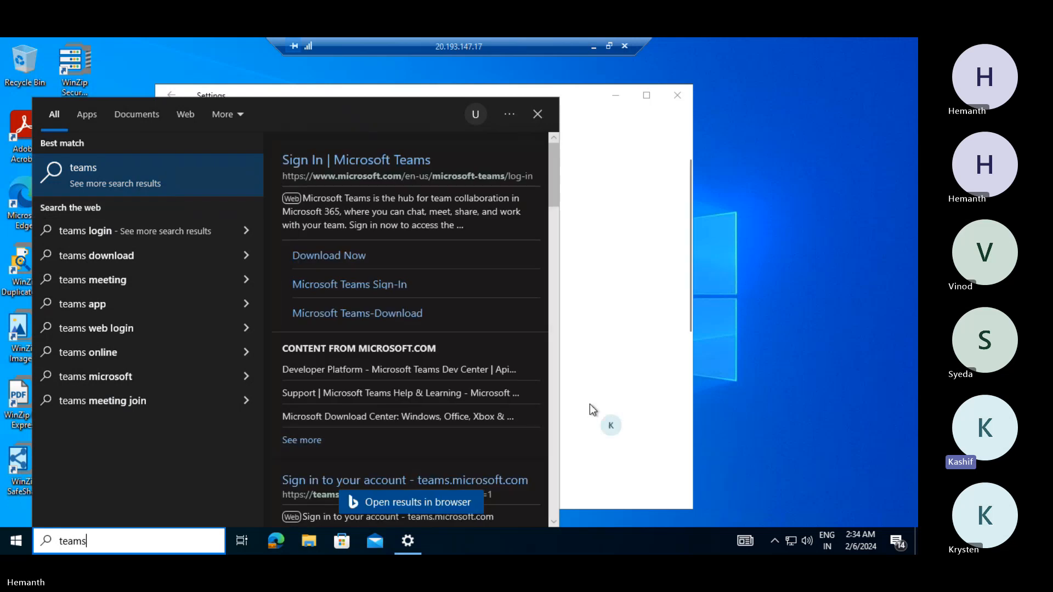
left_click(583, 407)
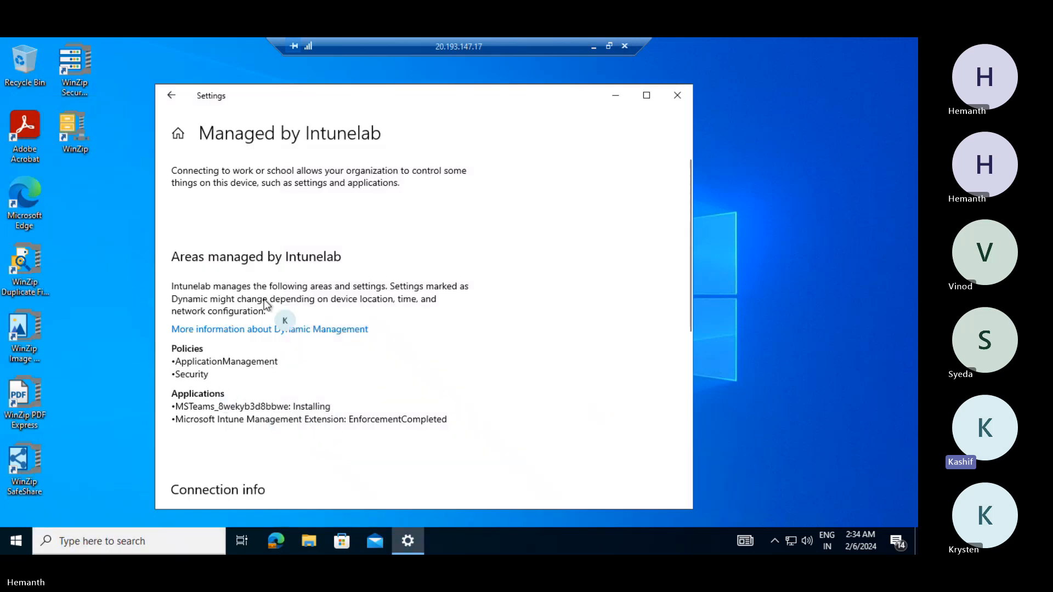
- Reopen the Intunelab MDM management details and sync the device again
left_click(172, 96)
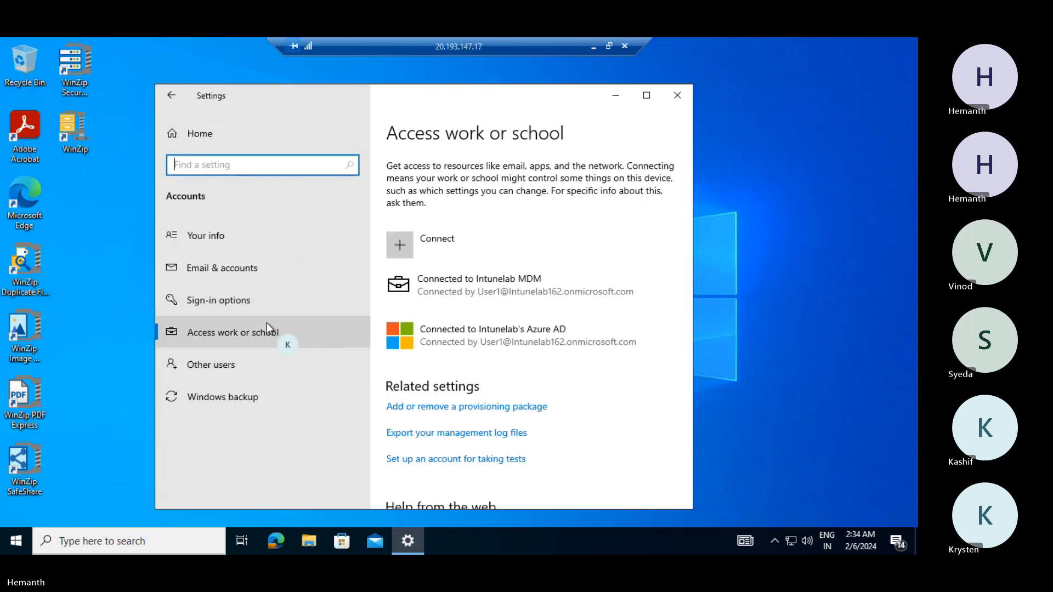
left_click(451, 283)
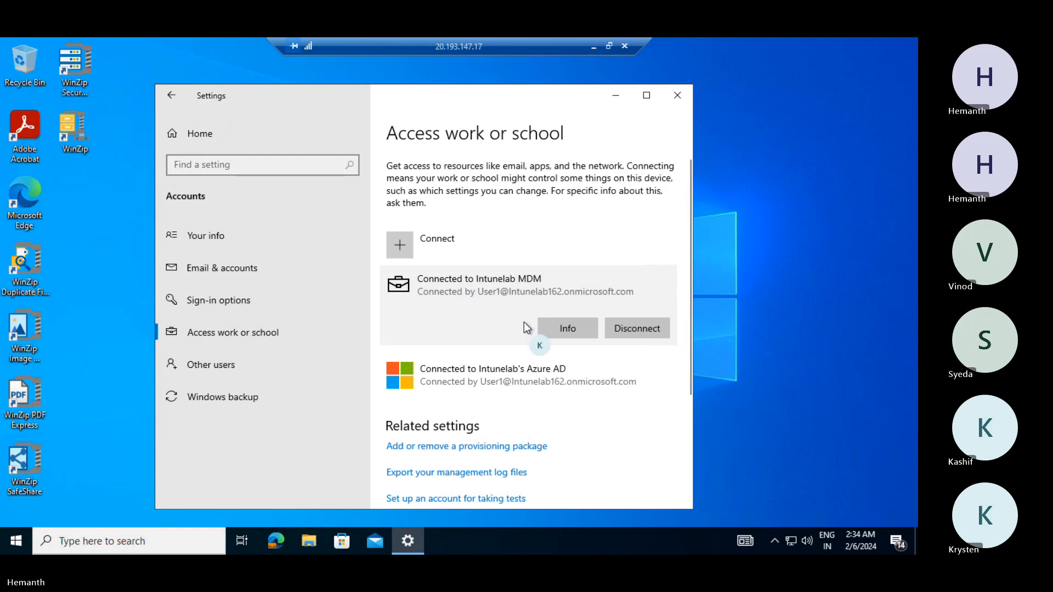
left_click(567, 328)
scroll(493, 348, "down", 6)
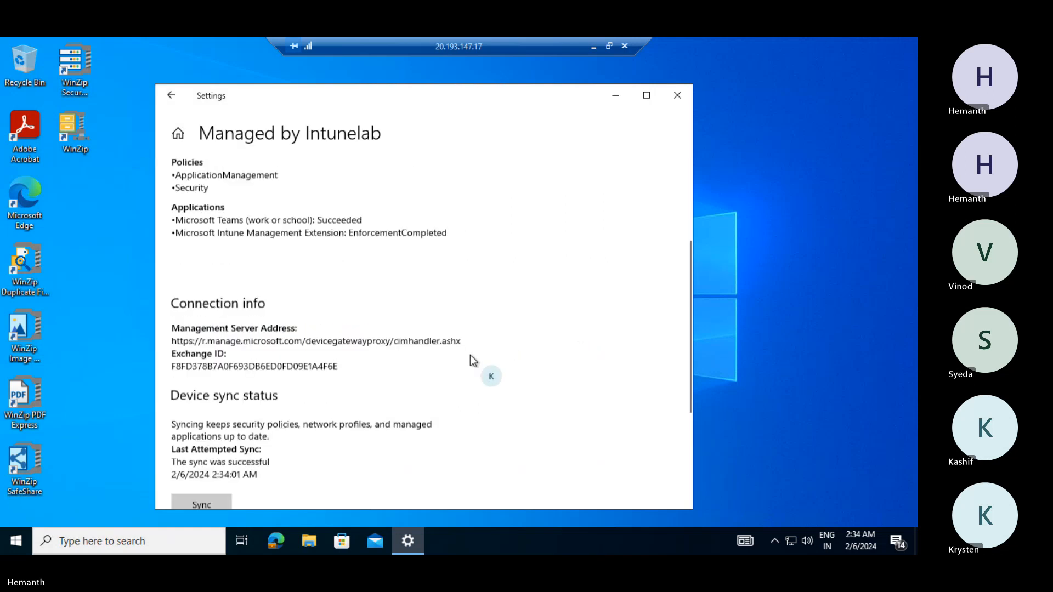
left_click(202, 342)
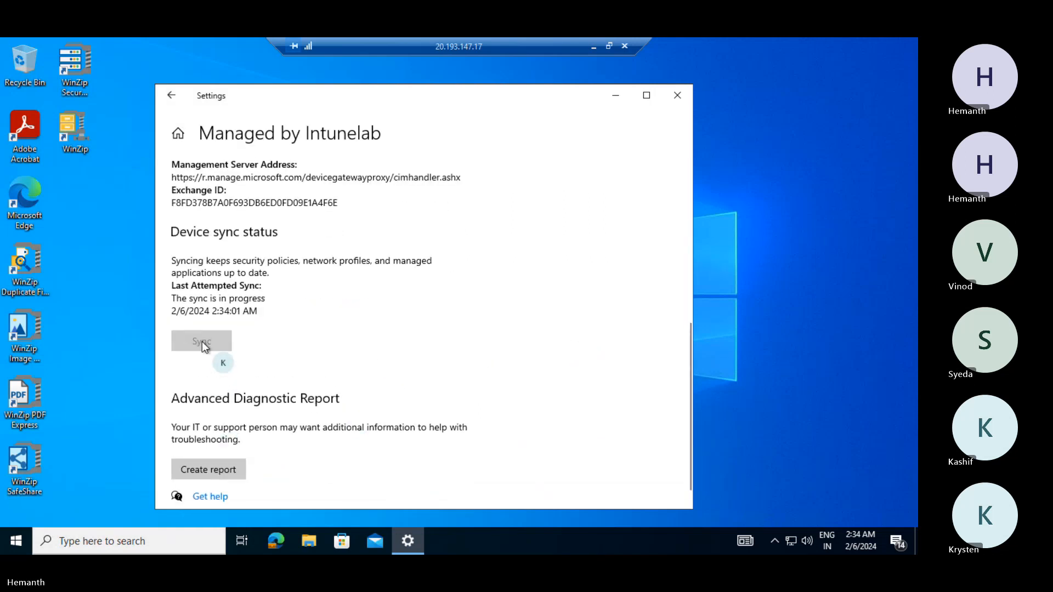
- Check the Start menu's app list for Teams and search for Company Portal
left_click(16, 540)
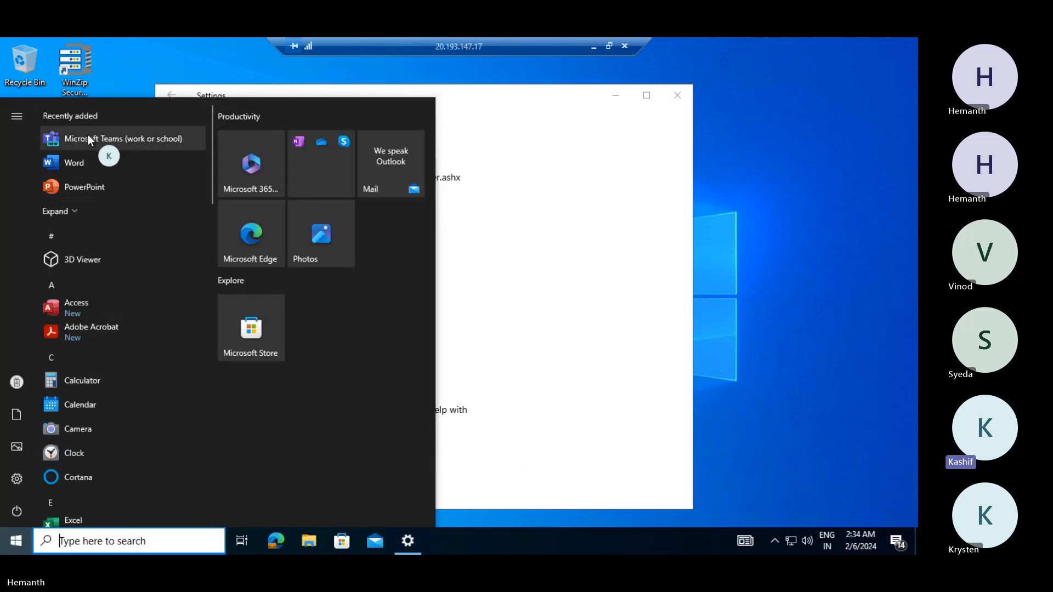
scroll(113, 139, "down", 3)
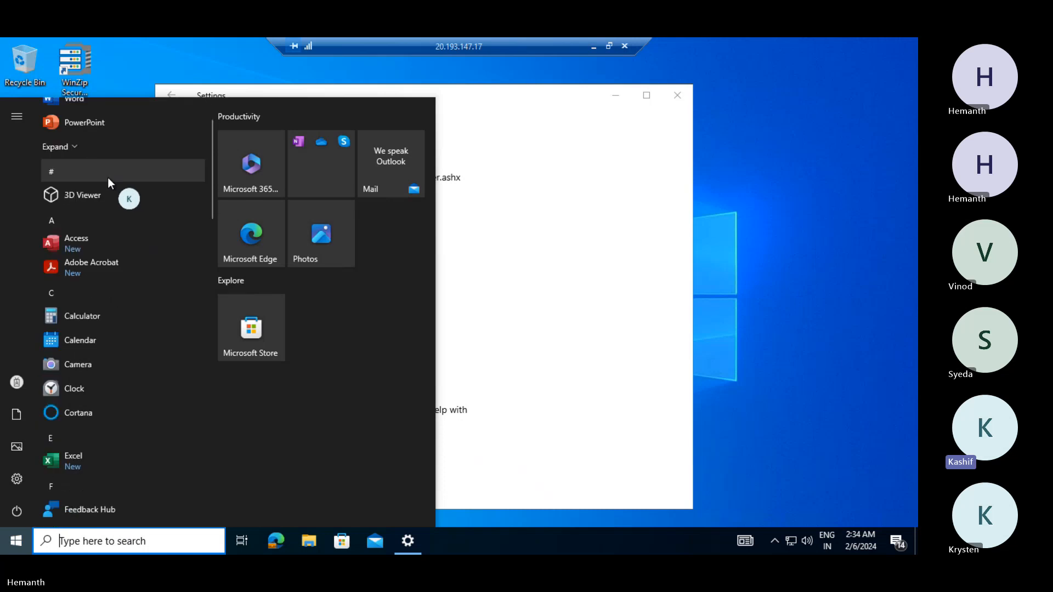
scroll(104, 203, "down", 5)
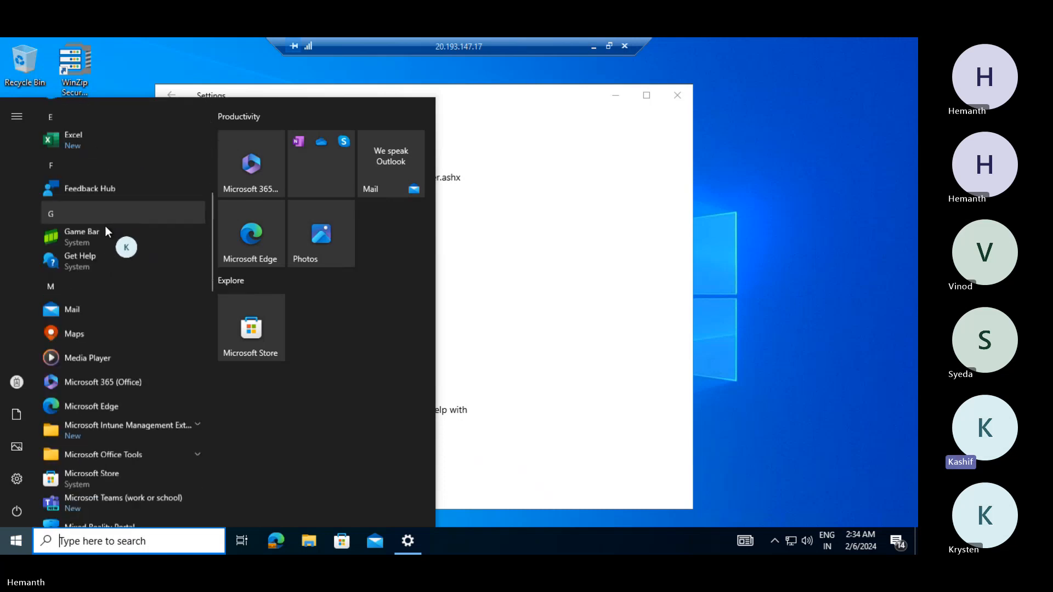
scroll(106, 236, "down", 5)
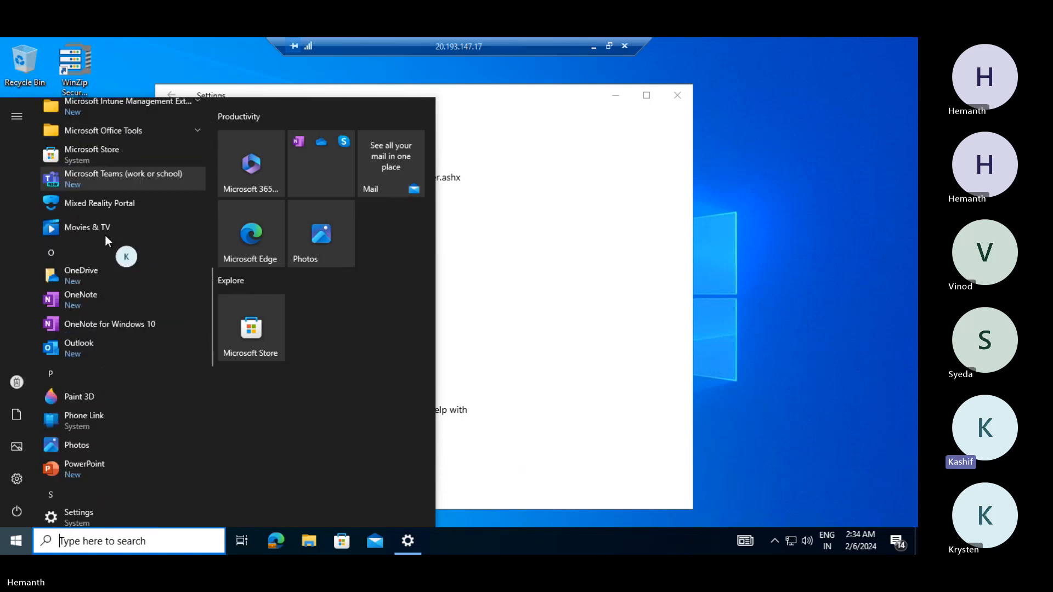
type("company")
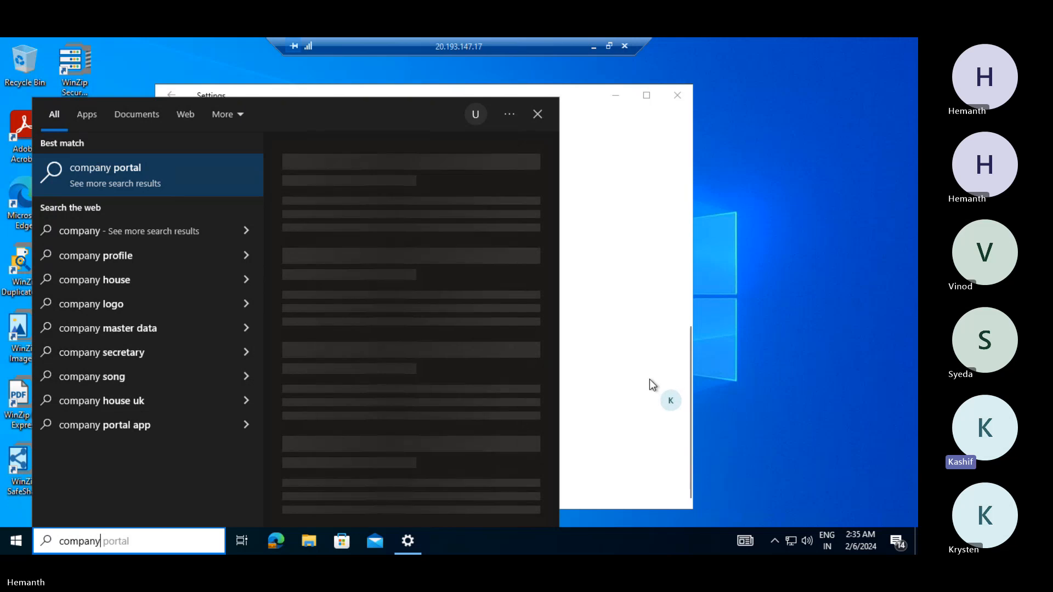
left_click(650, 380)
- Sync once more and reopen Intunelab details, showing Microsoft Teams (work or school) as Succeeded
left_click(191, 346)
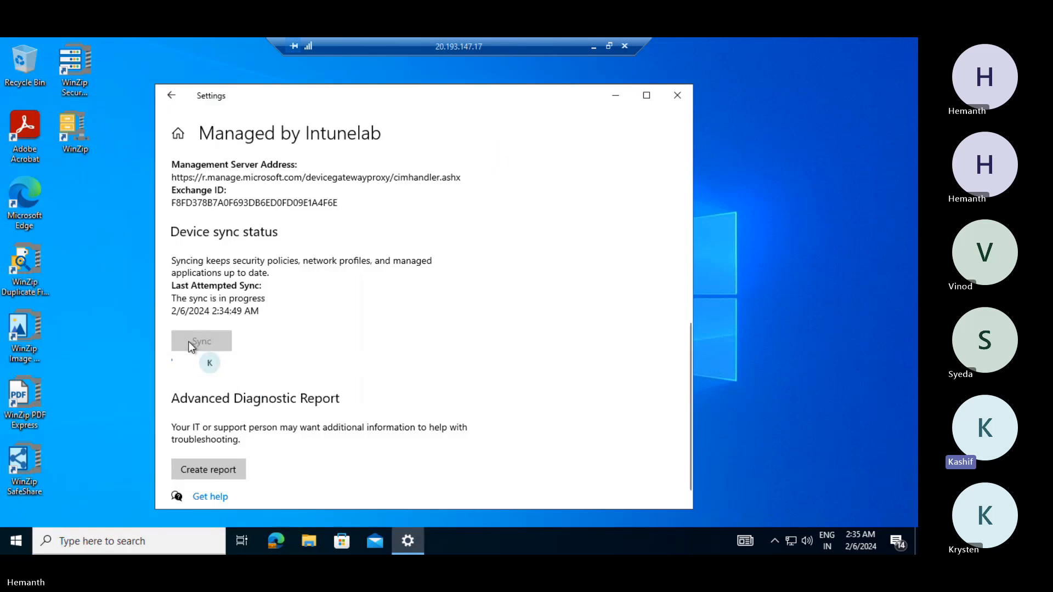
left_click(169, 99)
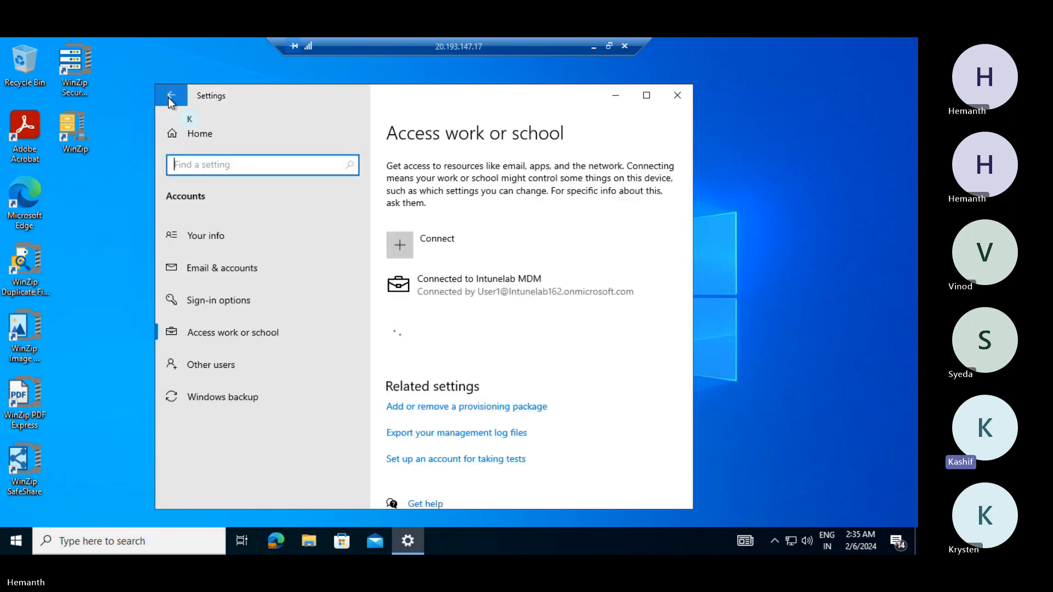
left_click(496, 291)
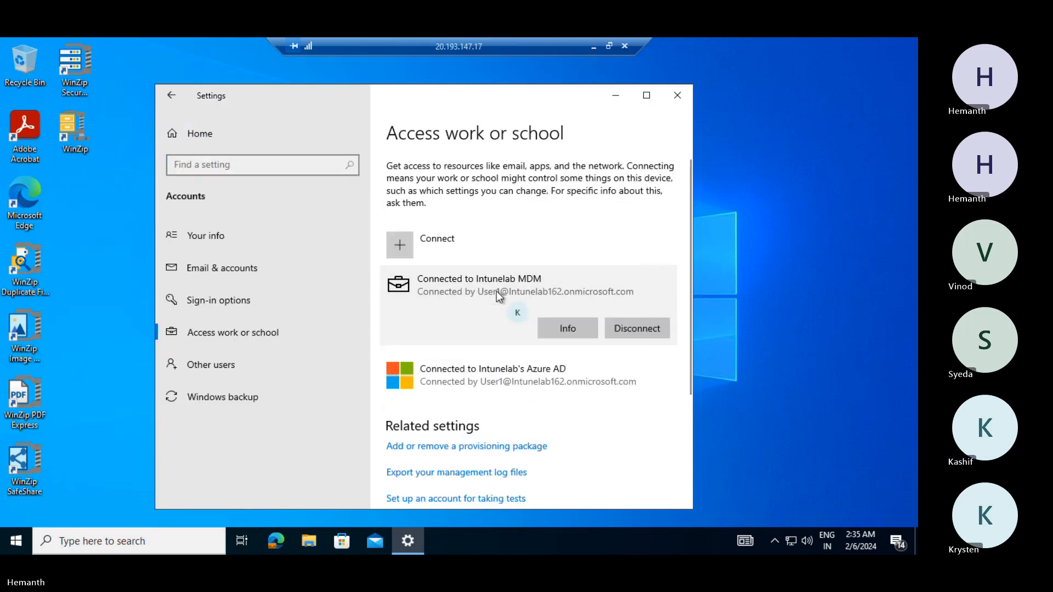
left_click(550, 328)
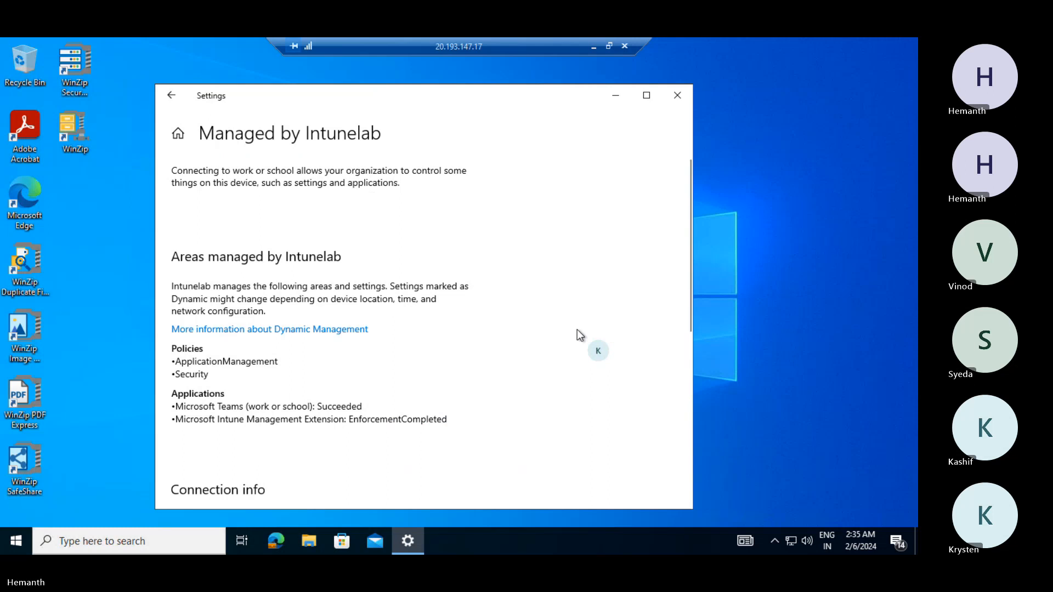